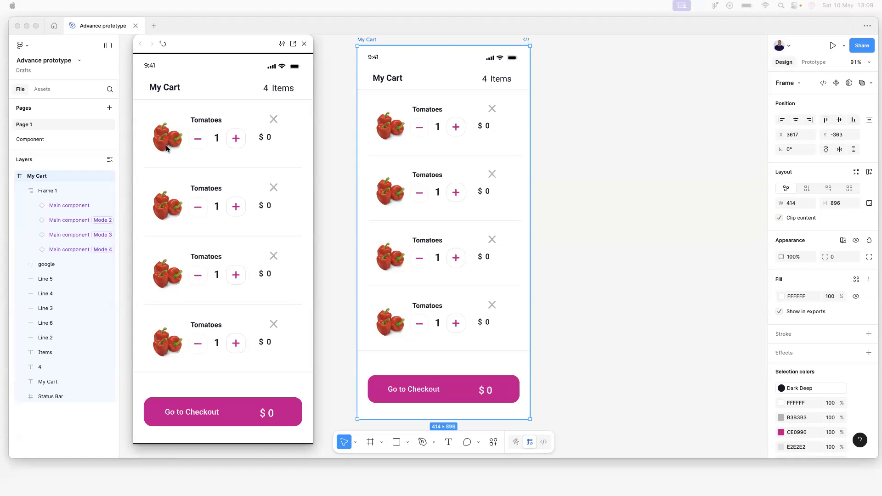
Test the quantity plus and minus buttons in the cart preview, then close it.
{"action": "left_click", "coordinate": [237, 139]}
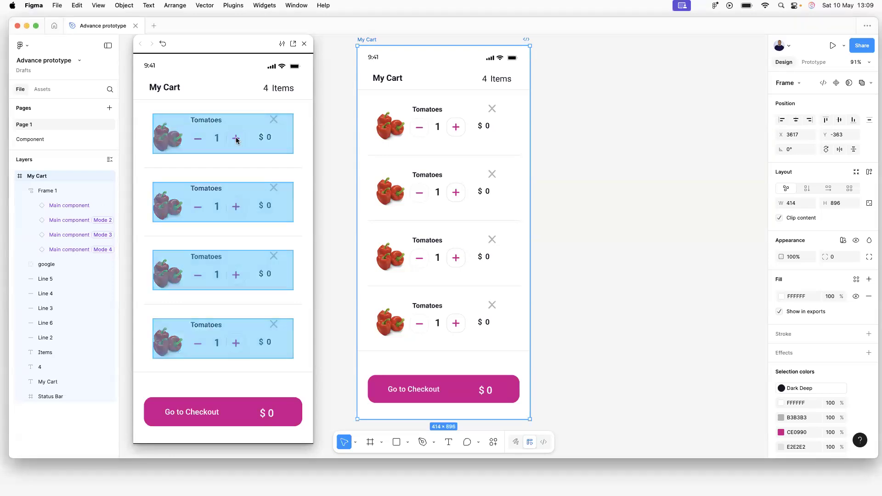
{"action": "left_click", "coordinate": [196, 140]}
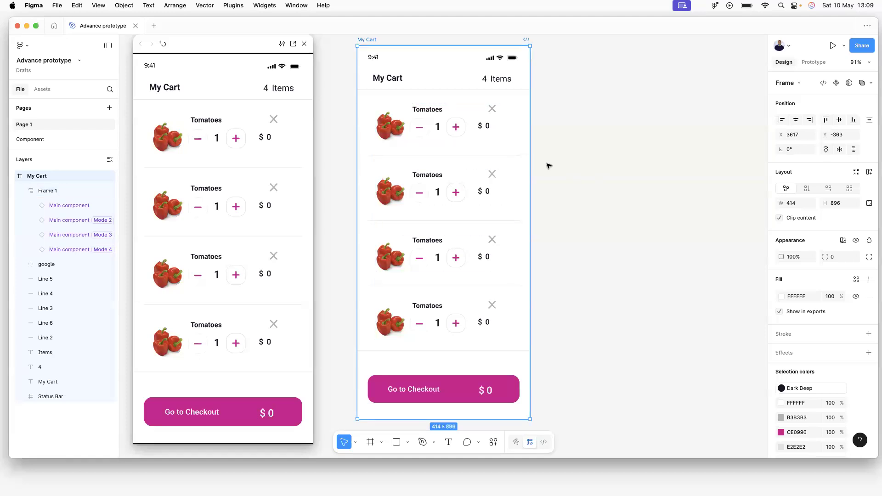
{"action": "left_click", "coordinate": [306, 44]}
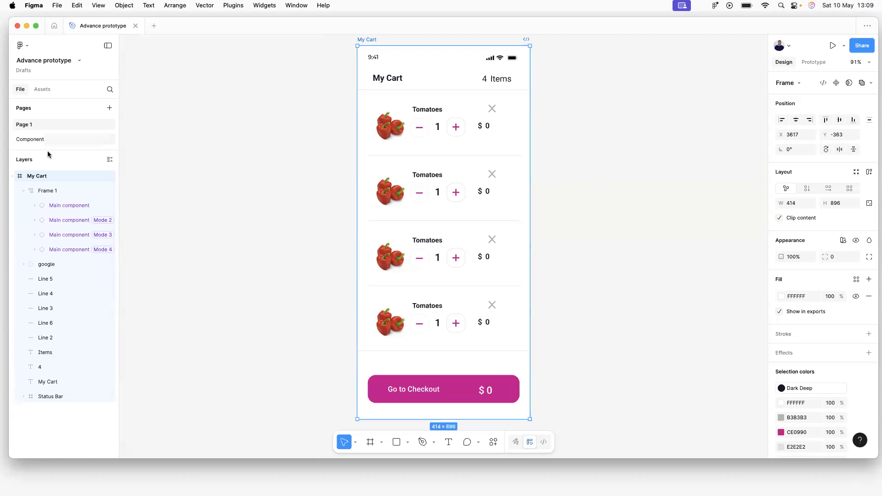
Glance at the Component page, then inspect the first two cart cards' product images on Page 1.
{"action": "left_click", "coordinate": [33, 139]}
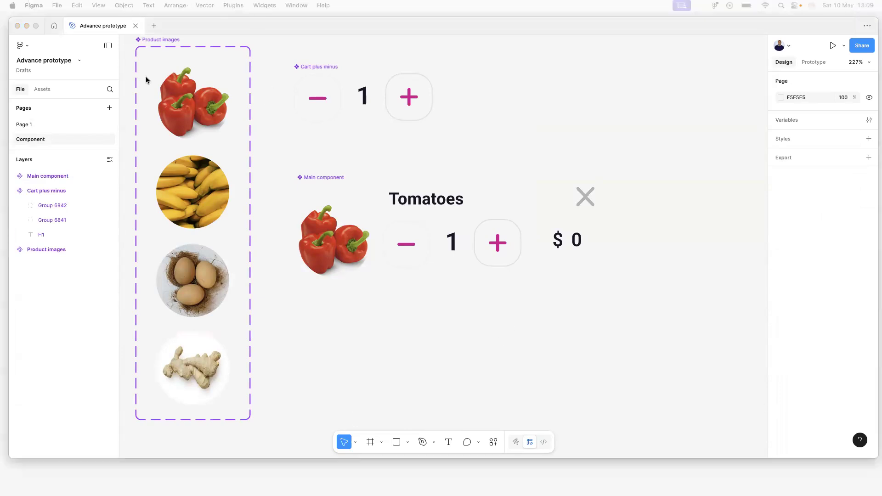
{"action": "left_click", "coordinate": [31, 125]}
{"action": "left_click", "coordinate": [553, 77]}
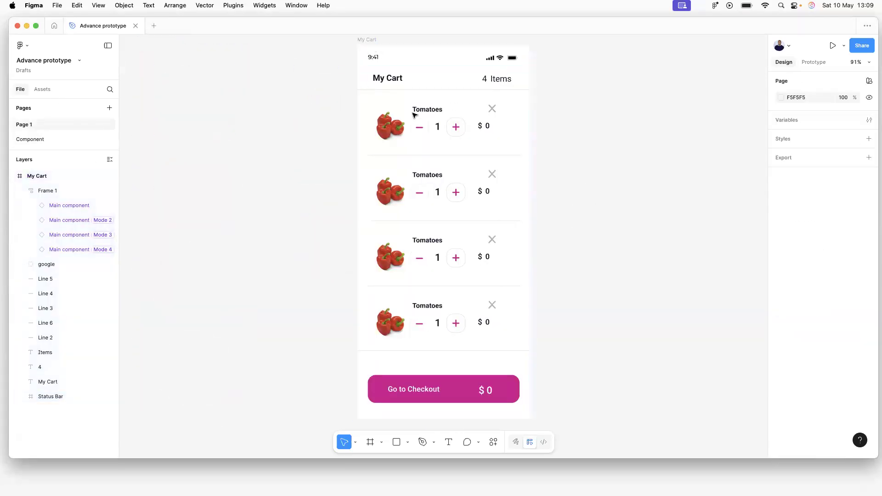
{"action": "left_click", "coordinate": [389, 132]}
{"action": "double_click", "coordinate": [389, 132]}
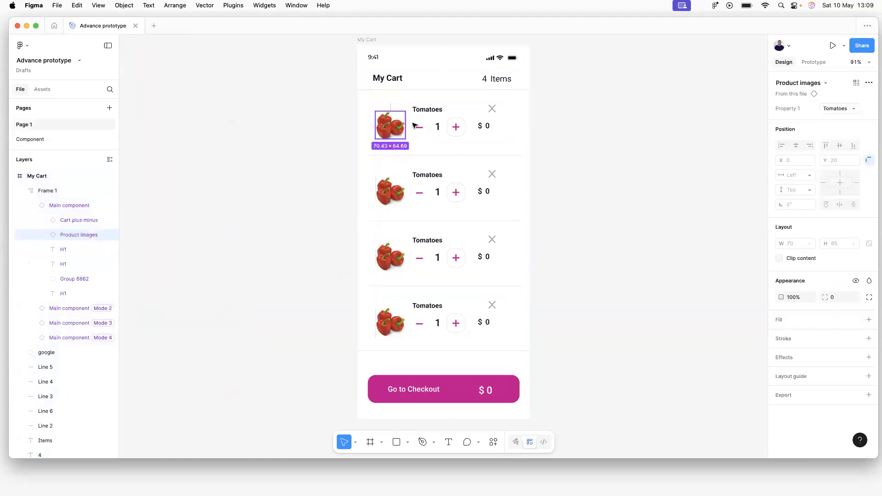
{"action": "left_click", "coordinate": [357, 150]}
{"action": "left_click", "coordinate": [392, 190]}
{"action": "double_click", "coordinate": [392, 190]}
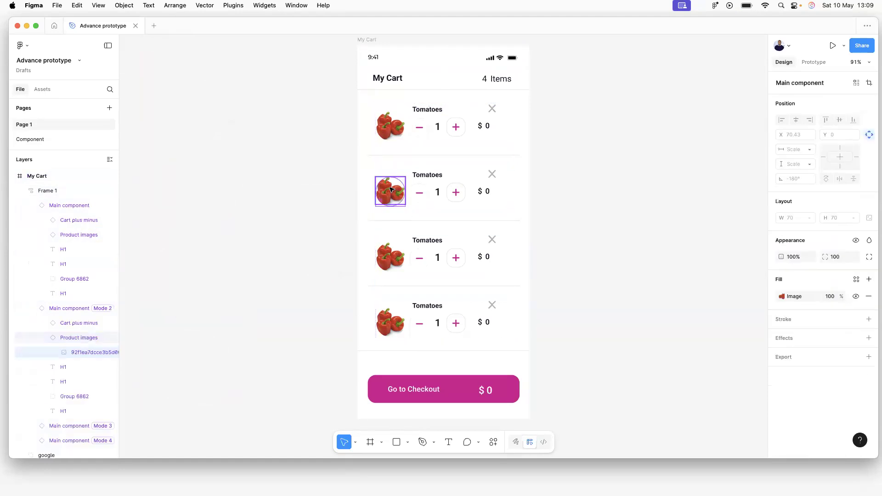
Inspect the third and fourth cards' product images, then go to the Component page.
{"action": "left_click", "coordinate": [310, 191]}
{"action": "left_click", "coordinate": [387, 260]}
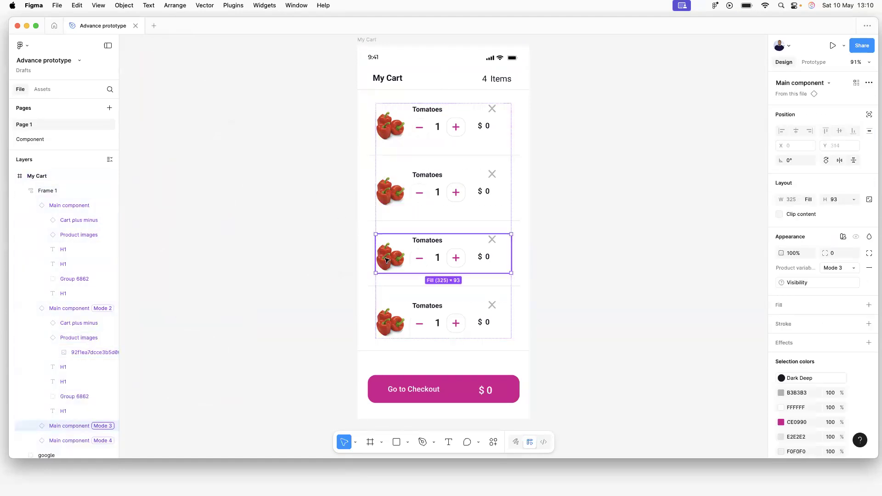
{"action": "left_click", "coordinate": [388, 259]}
{"action": "left_click", "coordinate": [390, 319]}
{"action": "left_click", "coordinate": [390, 316]}
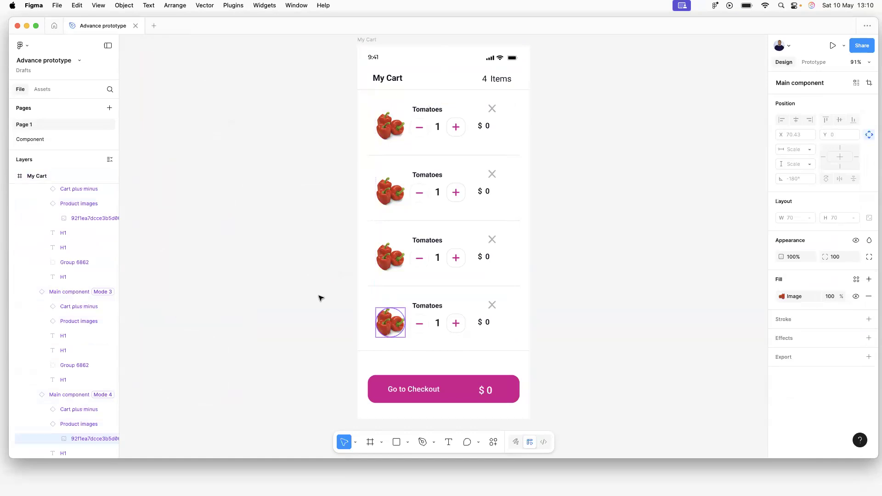
{"action": "left_click", "coordinate": [322, 299]}
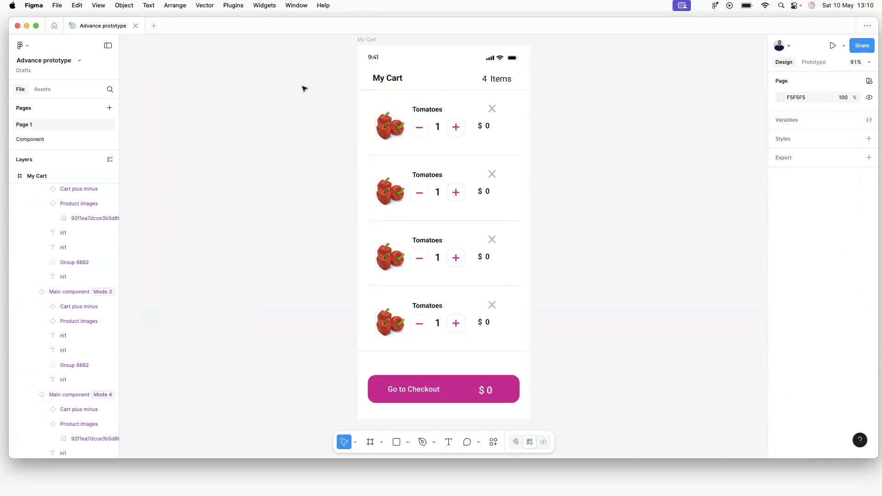
{"action": "left_click", "coordinate": [42, 140]}
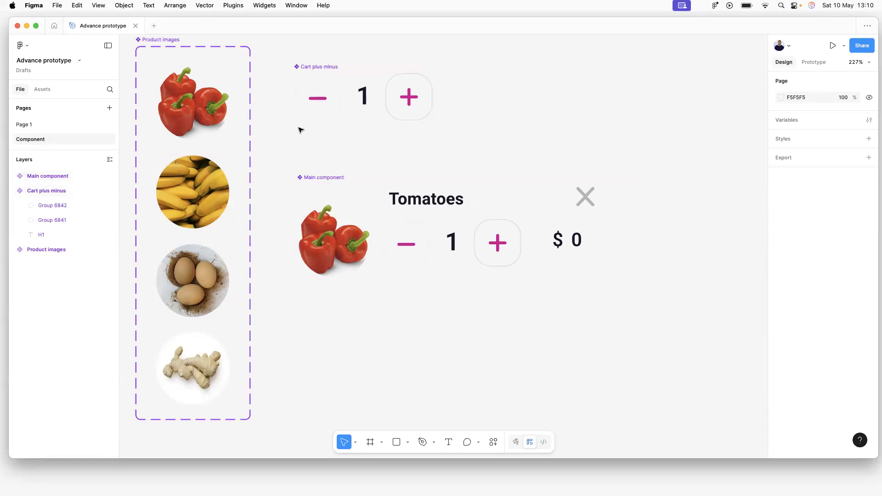
Move the Main component right and shift the Product images component slightly down.
{"action": "left_click", "coordinate": [336, 179]}
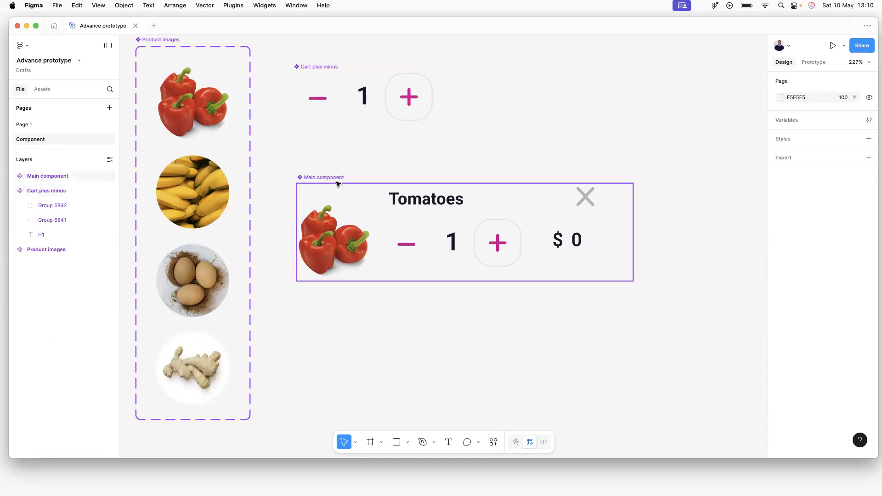
{"action": "left_click_drag", "start_coordinate": [335, 180], "coordinate": [365, 195]}
{"action": "left_click_drag", "start_coordinate": [414, 182], "coordinate": [484, 163]}
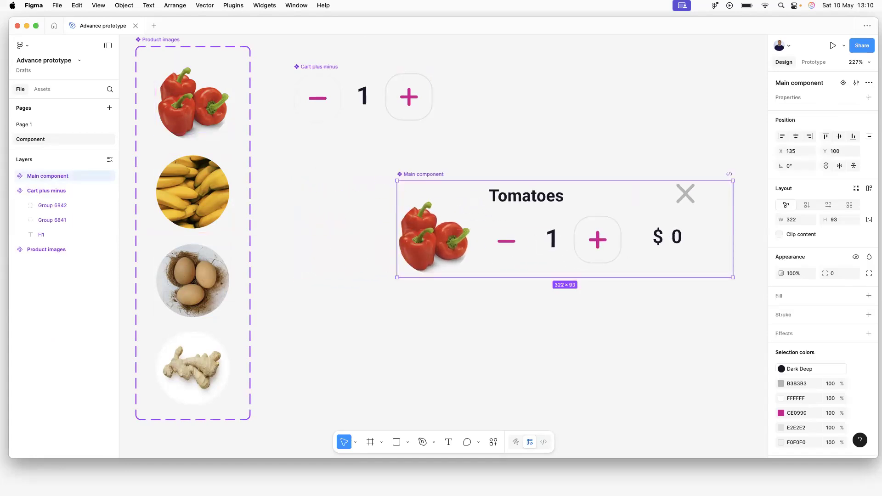
{"action": "left_click_drag", "start_coordinate": [148, 42], "coordinate": [149, 51]}
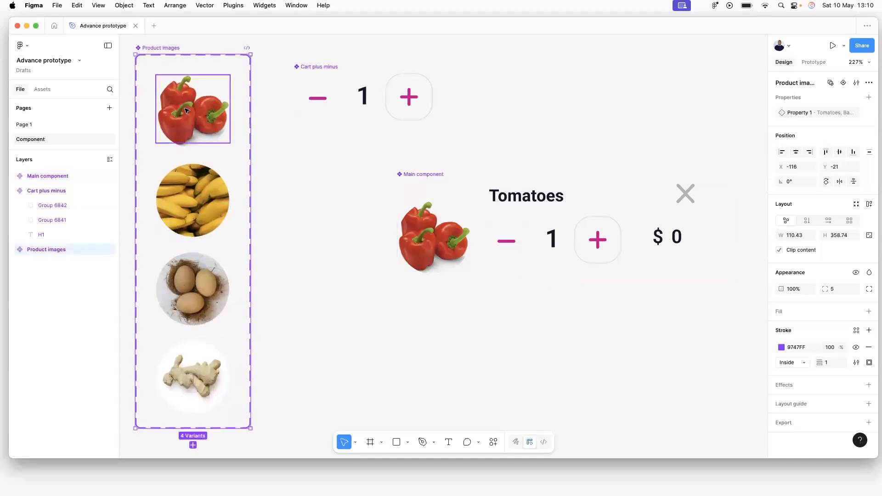
{"action": "left_click", "coordinate": [187, 110]}
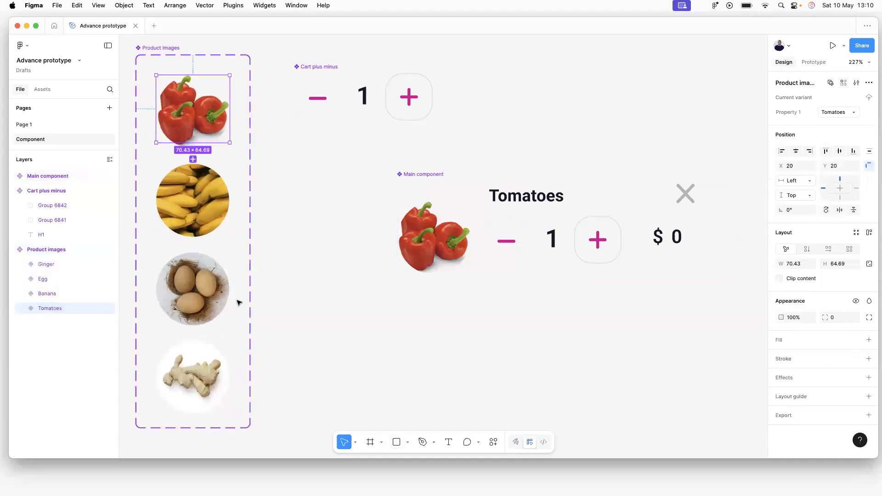
{"action": "left_click", "coordinate": [378, 369]}
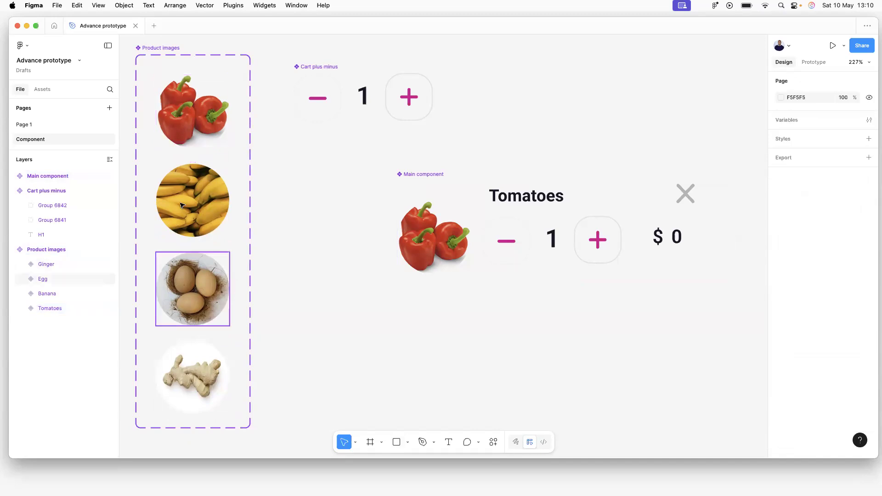
Place a Product images instance from local components below Main component and set it to Banana.
{"action": "left_click", "coordinate": [41, 94]}
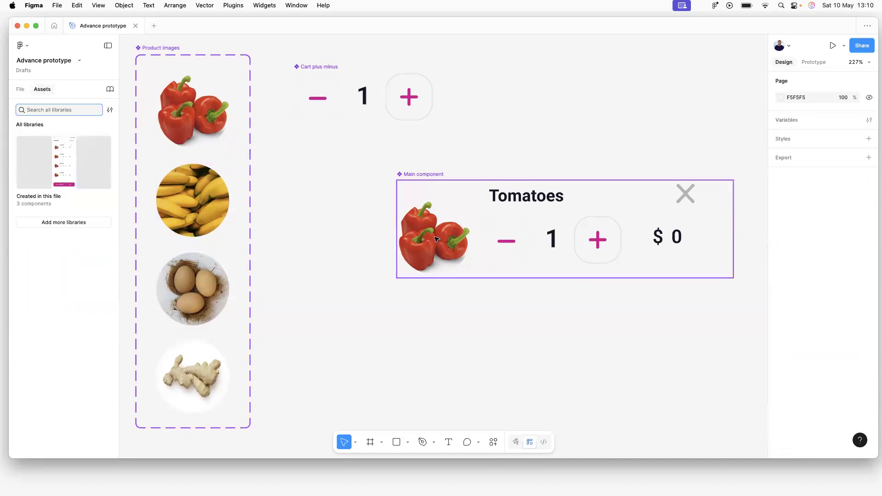
{"action": "left_click", "coordinate": [75, 171]}
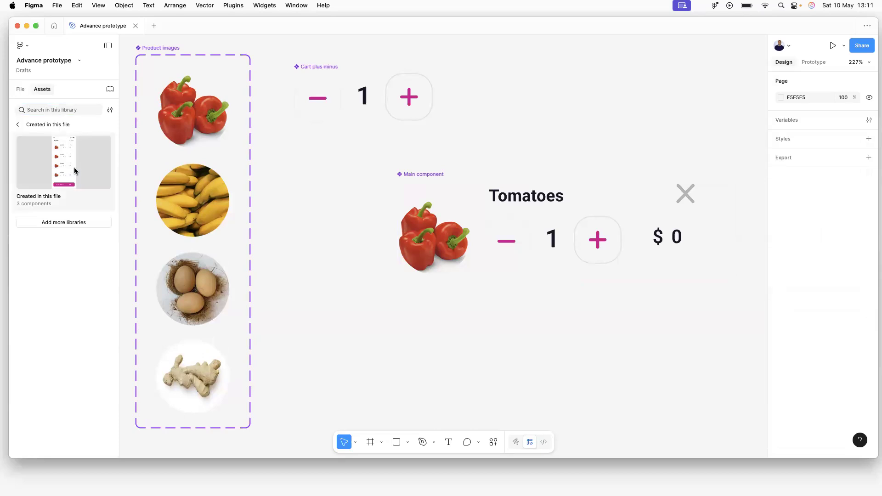
{"action": "left_click", "coordinate": [40, 215]}
{"action": "left_click_drag", "start_coordinate": [248, 286], "coordinate": [435, 356]}
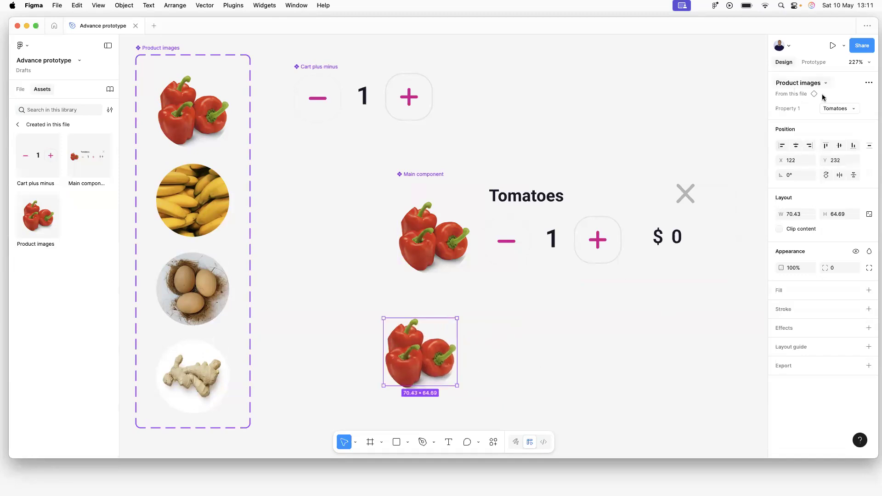
{"action": "left_click", "coordinate": [848, 109]}
{"action": "left_click", "coordinate": [797, 119]}
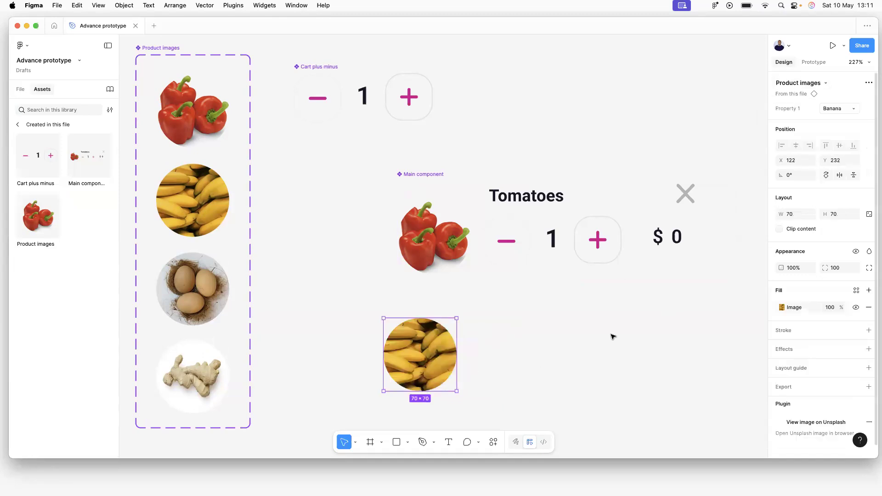
Switch that Product images instance to the Ginger variant and nudge it into place.
{"action": "left_click", "coordinate": [467, 368]}
{"action": "left_click", "coordinate": [432, 361]}
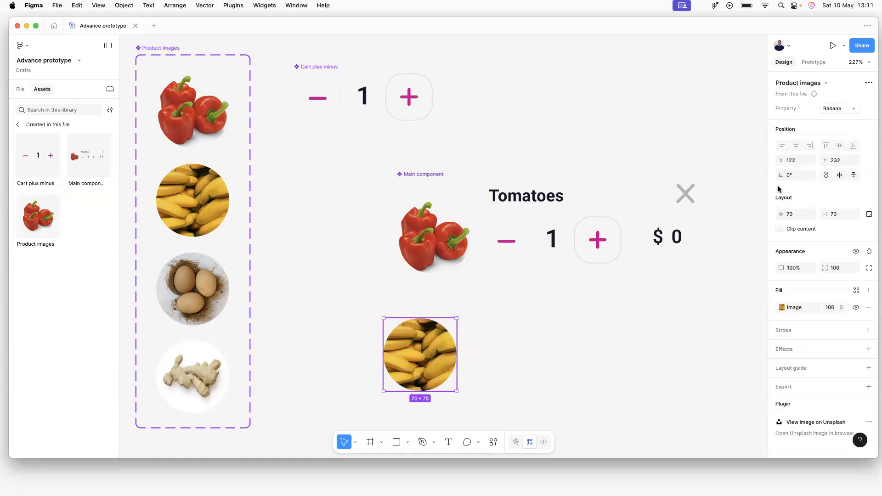
{"action": "left_click", "coordinate": [825, 111]}
{"action": "left_click", "coordinate": [799, 130]}
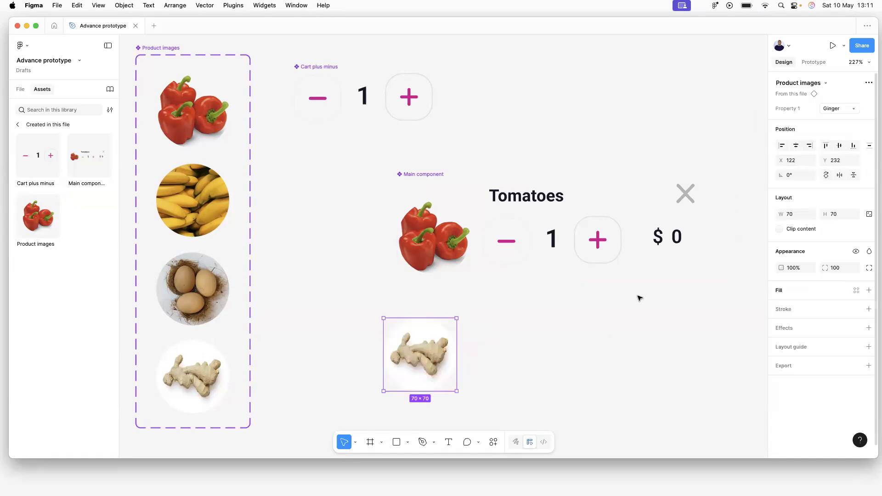
{"action": "left_click", "coordinate": [583, 369]}
{"action": "left_click_drag", "start_coordinate": [439, 362], "coordinate": [451, 355]}
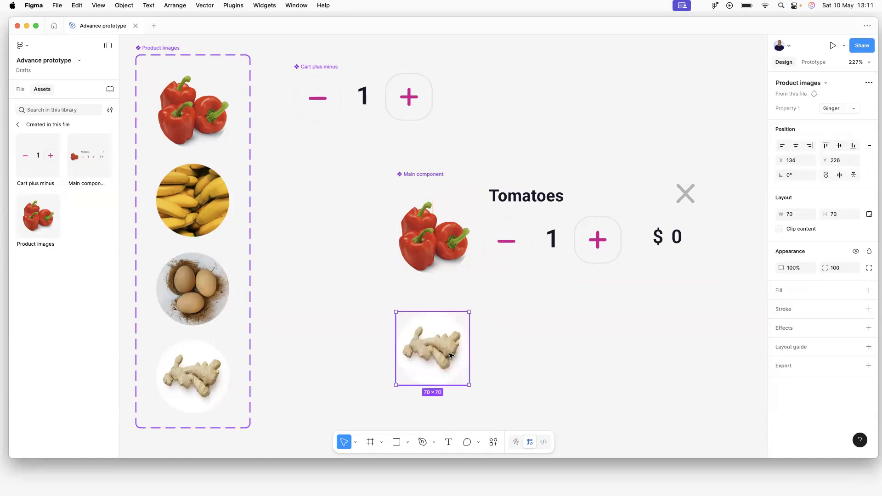
Move the Main component up-left, try swapping its pepper image to Banana, then undo.
{"action": "left_click_drag", "start_coordinate": [418, 174], "coordinate": [323, 151]}
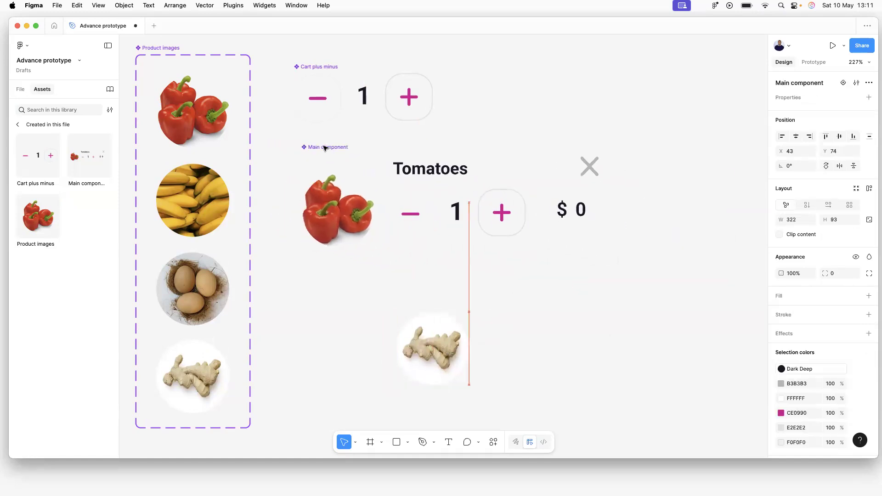
{"action": "left_click", "coordinate": [345, 221]}
{"action": "left_click", "coordinate": [836, 110]}
{"action": "left_click", "coordinate": [817, 119]}
{"action": "left_click", "coordinate": [597, 350]}
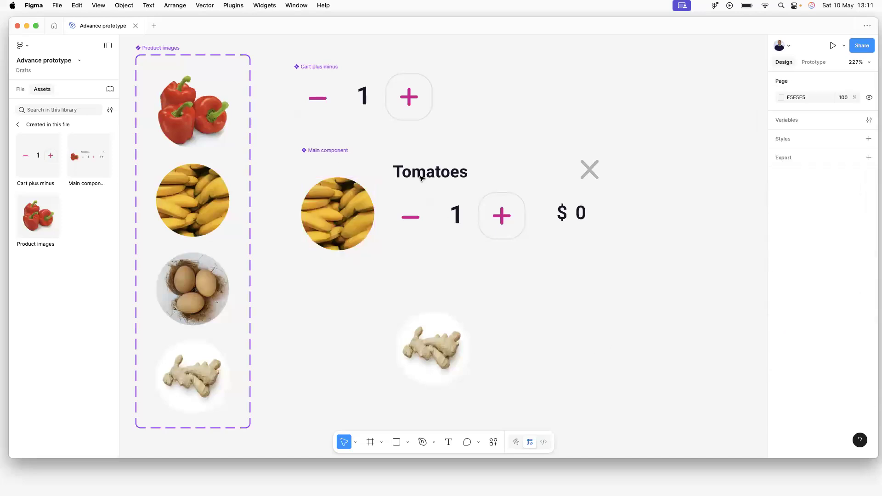
{"action": "left_click", "coordinate": [335, 152]}
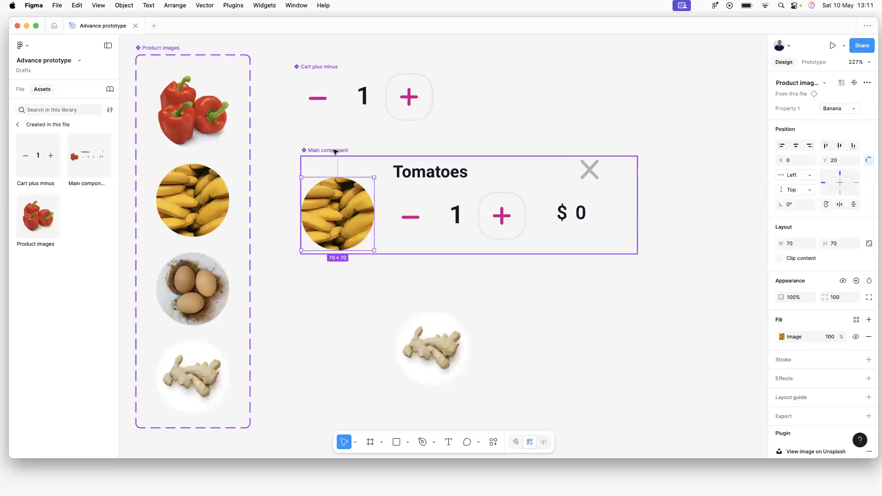
{"action": "key", "text": "super+z"}
Delete the Ginger test instance.
{"action": "left_click", "coordinate": [416, 285]}
{"action": "left_click", "coordinate": [433, 350]}
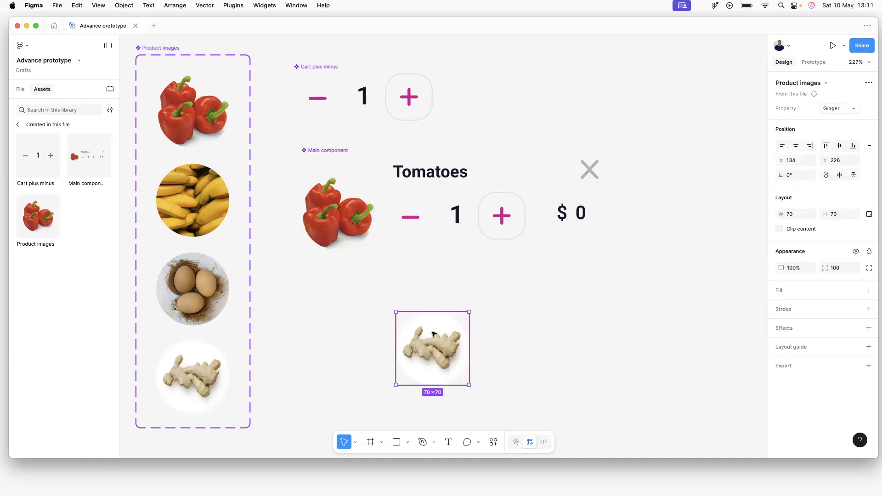
{"action": "key", "text": "Delete"}
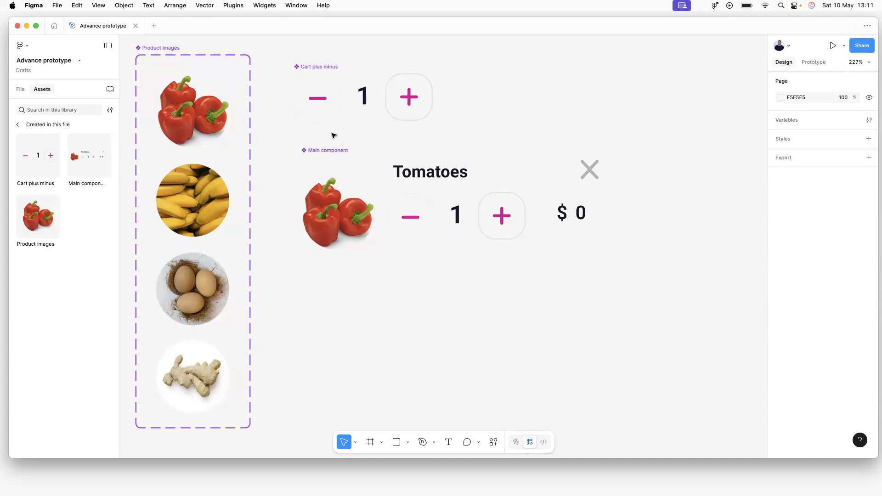
Reposition the Cart plus minus component slightly up and right.
{"action": "mouse_move", "coordinate": [324, 67]}
{"action": "left_mouse_down"}
{"action": "mouse_move", "coordinate": [333, 62]}
{"action": "mouse_move", "coordinate": [325, 62]}
{"action": "left_mouse_up"}
{"action": "key", "text": "Escape"}
{"action": "left_click", "coordinate": [344, 67]}
{"action": "mouse_move", "coordinate": [344, 68]}
{"action": "left_mouse_down"}
{"action": "mouse_move", "coordinate": [478, 163]}
{"action": "mouse_move", "coordinate": [320, 63]}
{"action": "mouse_move", "coordinate": [335, 68]}
{"action": "left_mouse_up"}
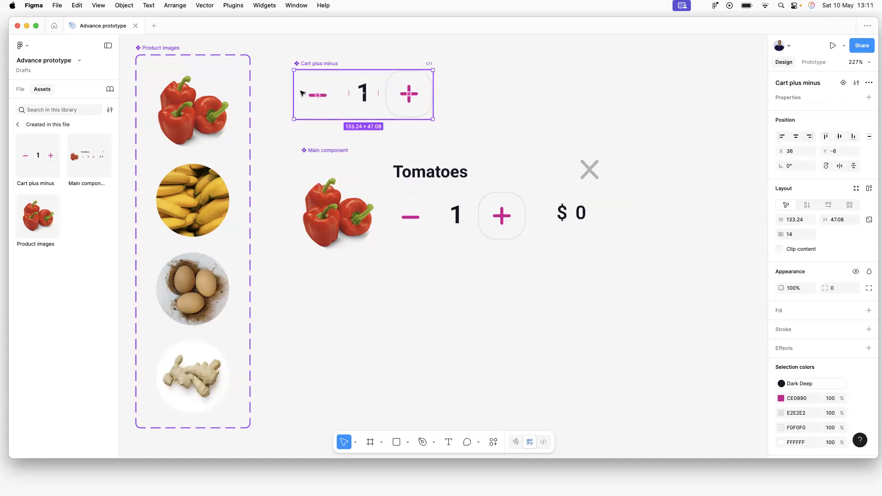
{"action": "left_click", "coordinate": [550, 72]}
{"action": "left_click_drag", "start_coordinate": [319, 67], "coordinate": [341, 62]}
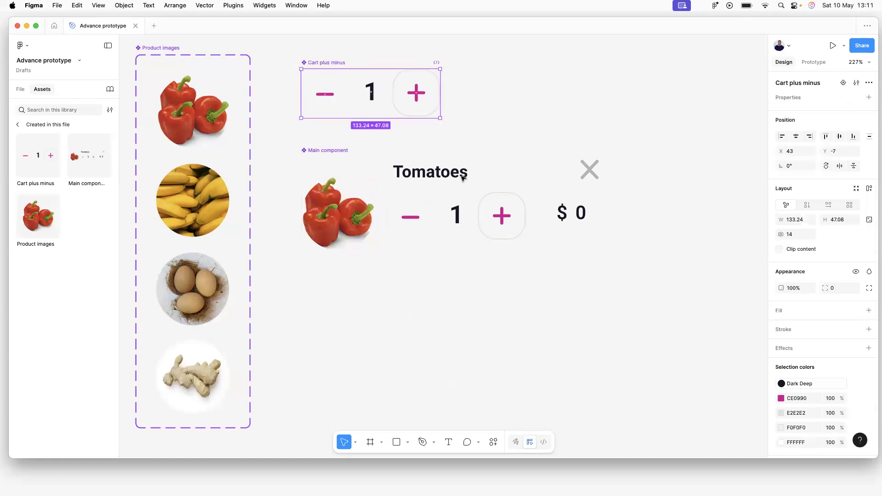
Compare the Main component's quantity stepper with Cart plus minus, then show the Layers list.
{"action": "left_click", "coordinate": [515, 202]}
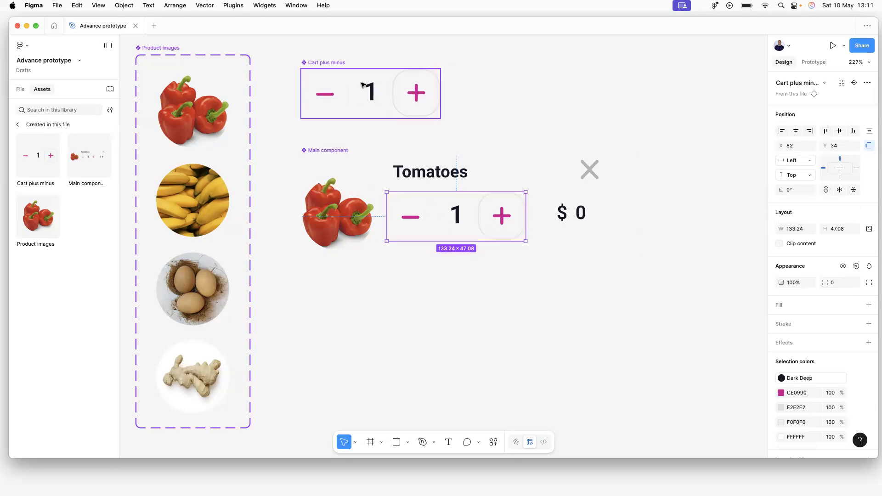
{"action": "left_click", "coordinate": [335, 65]}
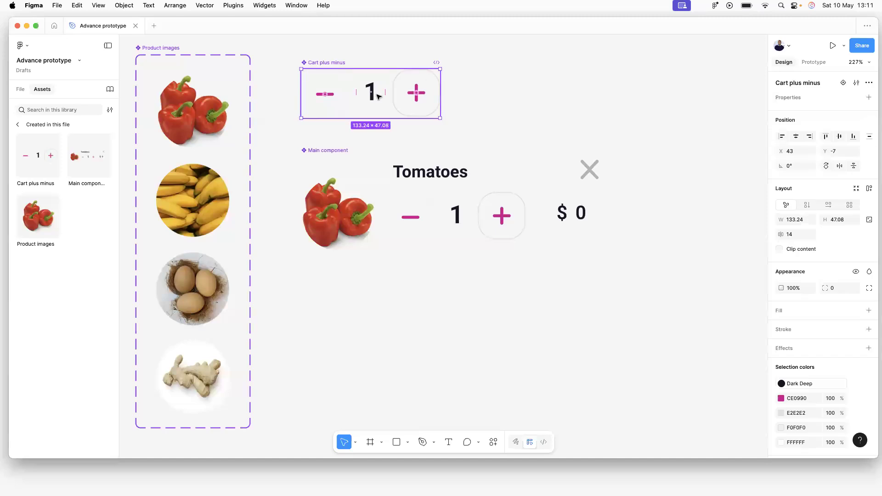
{"action": "left_click", "coordinate": [465, 97]}
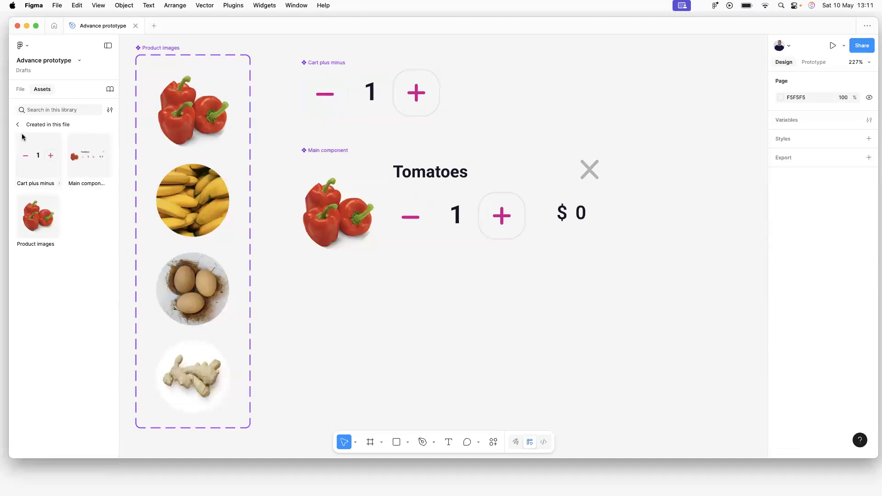
{"action": "left_click", "coordinate": [22, 92]}
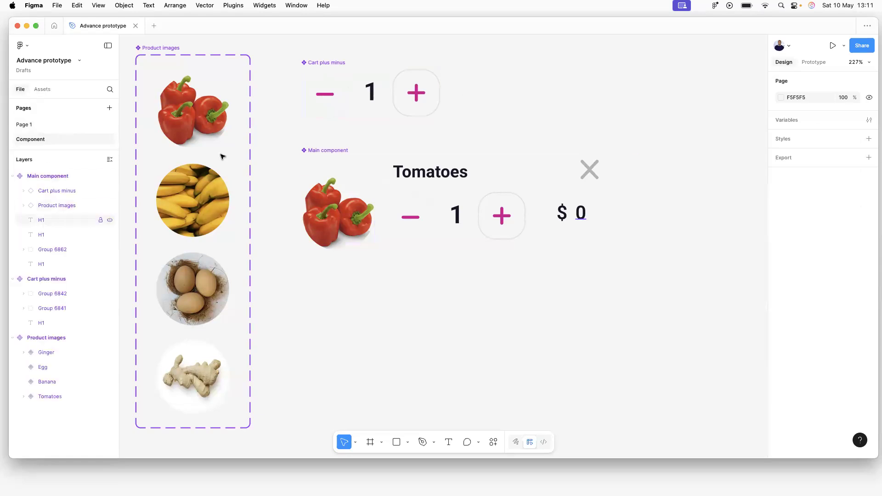
On Page 1, delete the three extra cart item rows, leaving only Tomatoes.
{"action": "left_click", "coordinate": [162, 49]}
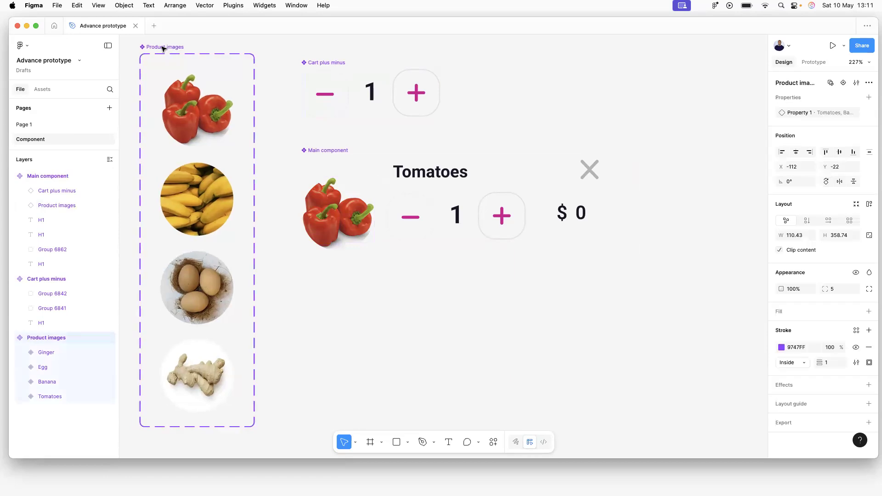
{"action": "left_click", "coordinate": [18, 126]}
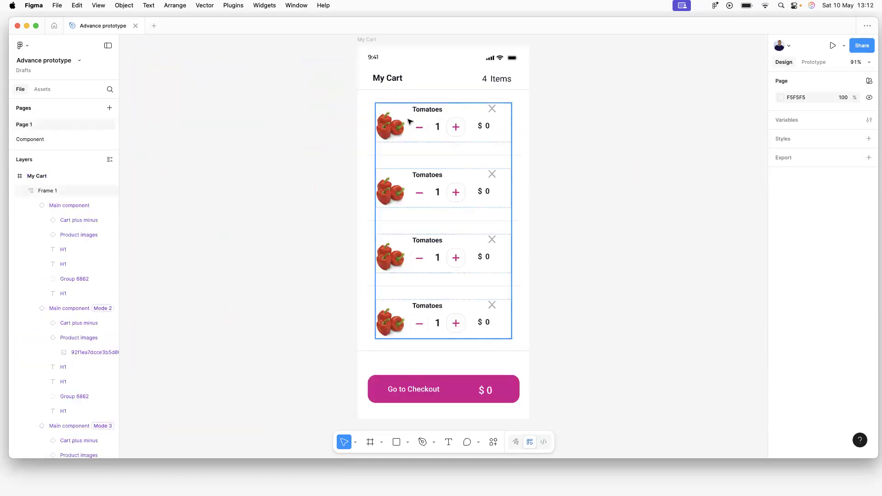
{"action": "left_click", "coordinate": [427, 203]}
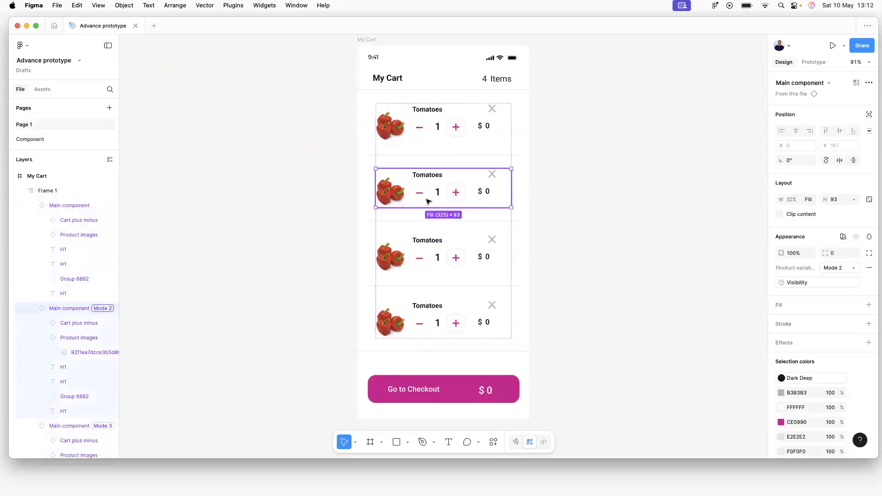
{"action": "key", "text": "Delete"}
{"action": "left_click", "coordinate": [434, 192]}
{"action": "key", "text": "Delete"}
{"action": "left_click", "coordinate": [434, 192]}
{"action": "key", "text": "Delete"}
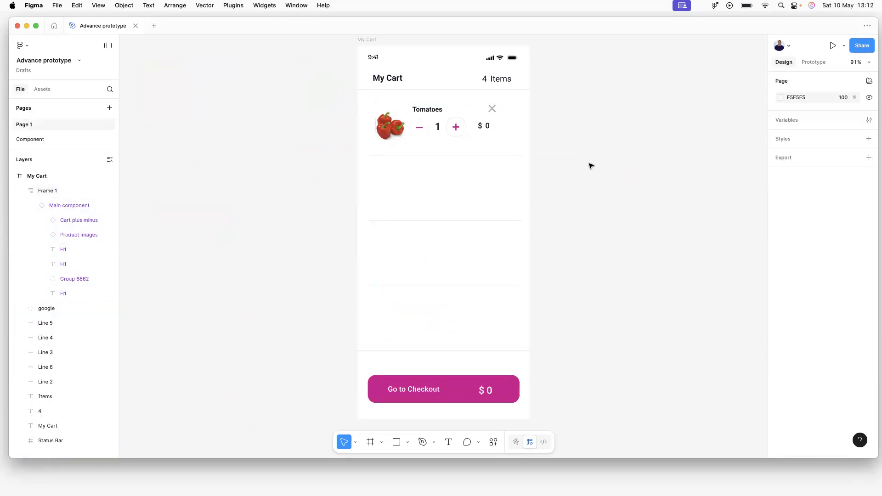
Select the remaining Tomatoes card frame to check it, then deselect it.
{"action": "left_click", "coordinate": [393, 113]}
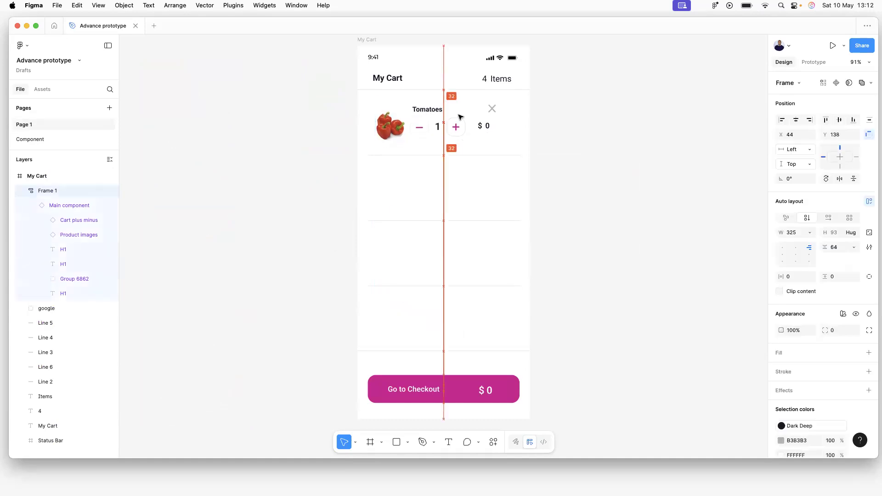
{"action": "left_click", "coordinate": [284, 180]}
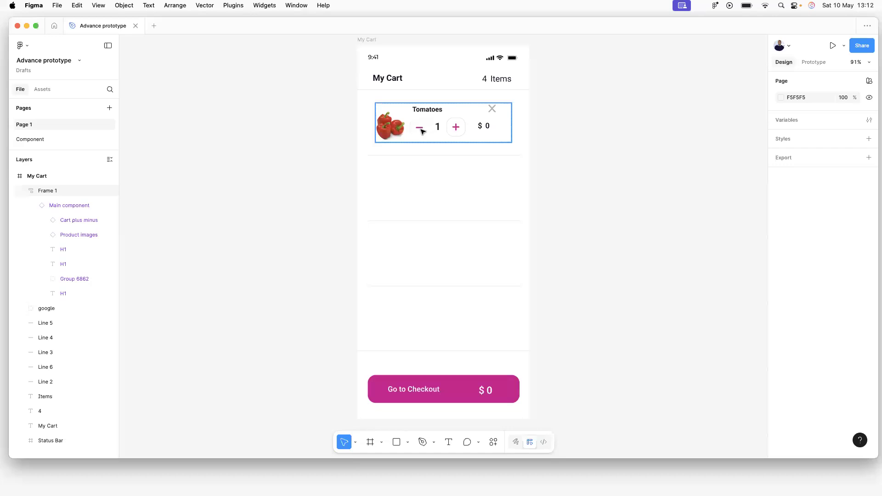
{"action": "left_click", "coordinate": [446, 131]}
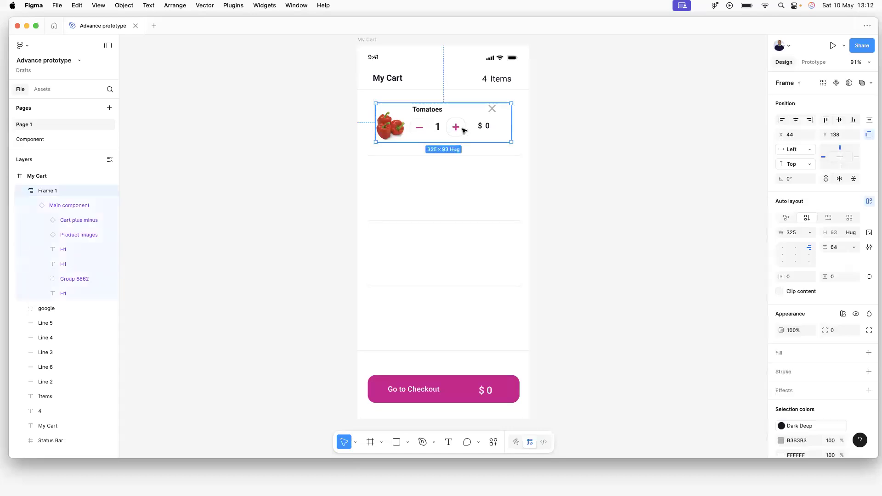
{"action": "left_click", "coordinate": [569, 129]}
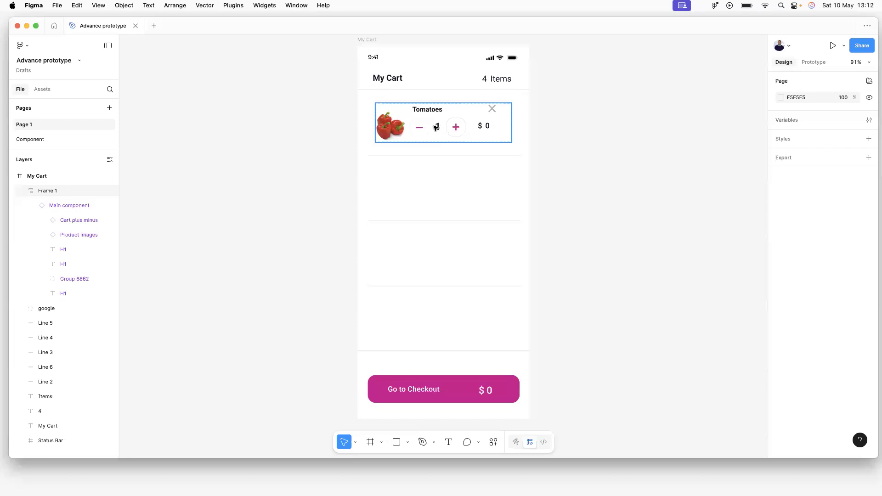
Zoom in on the Tomatoes row and open Variables from the Design panel.
{"action": "scroll", "coordinate": [417, 130], "scroll_direction": "up", "scroll_amount": 5}
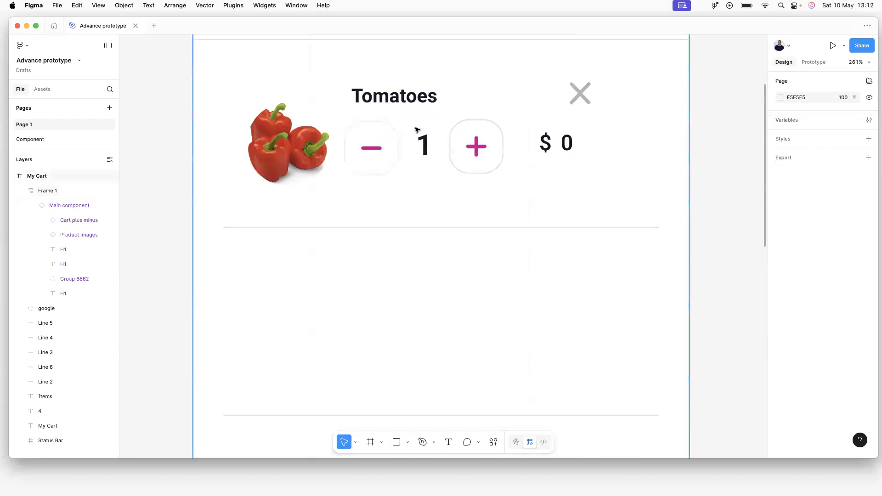
{"action": "scroll", "coordinate": [417, 130], "scroll_direction": "up", "scroll_amount": 2}
{"action": "scroll", "coordinate": [432, 122], "scroll_direction": "down", "scroll_amount": 4}
{"action": "scroll", "coordinate": [434, 118], "scroll_direction": "down", "scroll_amount": 4}
{"action": "scroll", "coordinate": [435, 184], "scroll_direction": "up", "scroll_amount": 3}
{"action": "scroll", "coordinate": [436, 211], "scroll_direction": "up", "scroll_amount": 6}
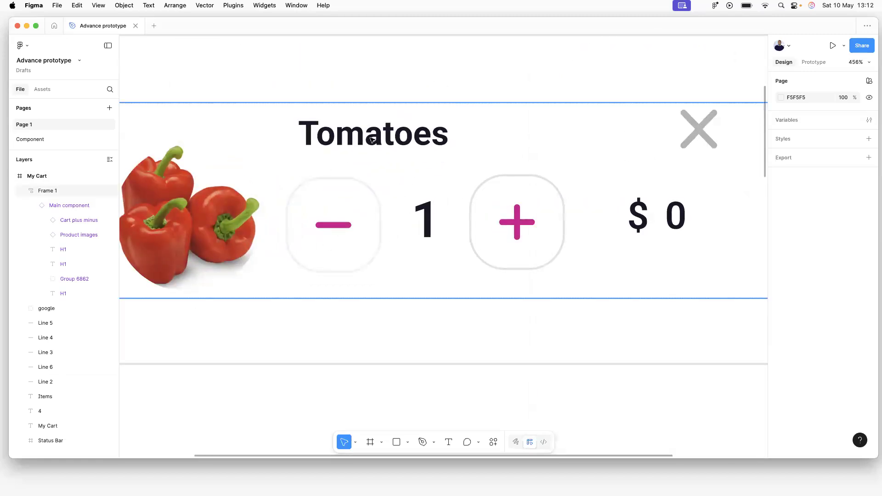
{"action": "left_click", "coordinate": [792, 121]}
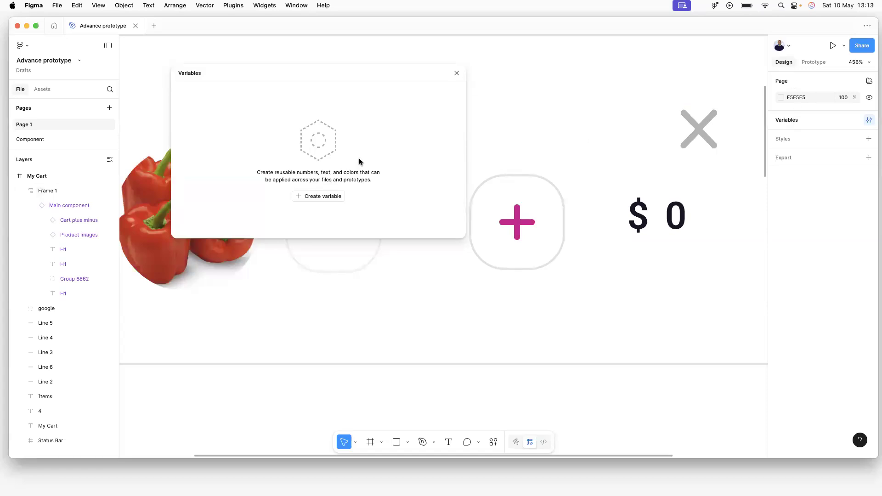
Create a Color variable, then delete it.
{"action": "left_click", "coordinate": [321, 196]}
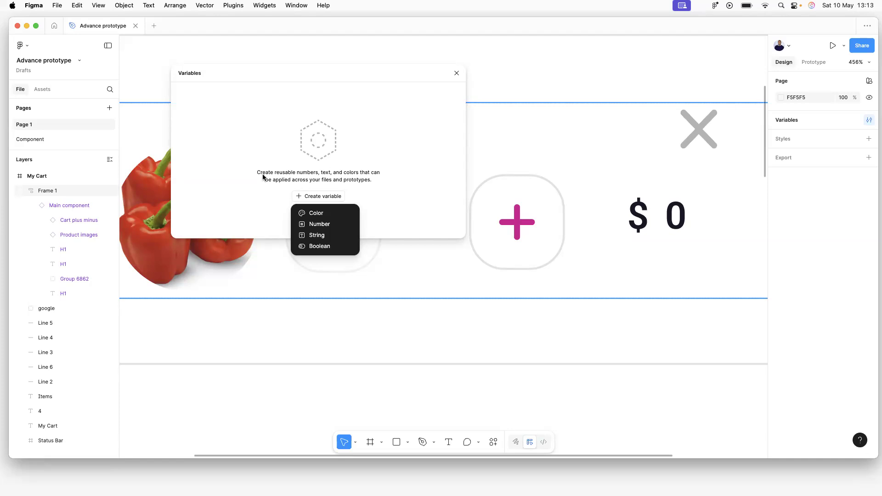
{"action": "left_click", "coordinate": [321, 214]}
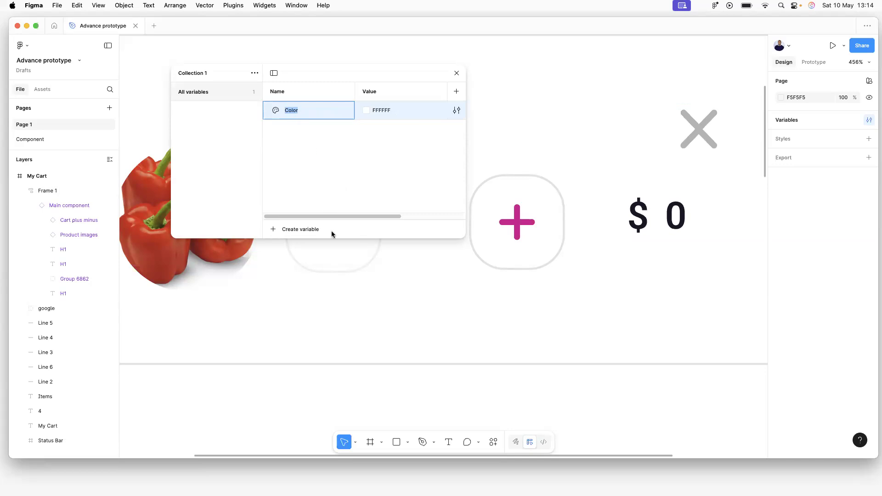
{"action": "left_click", "coordinate": [522, 137]}
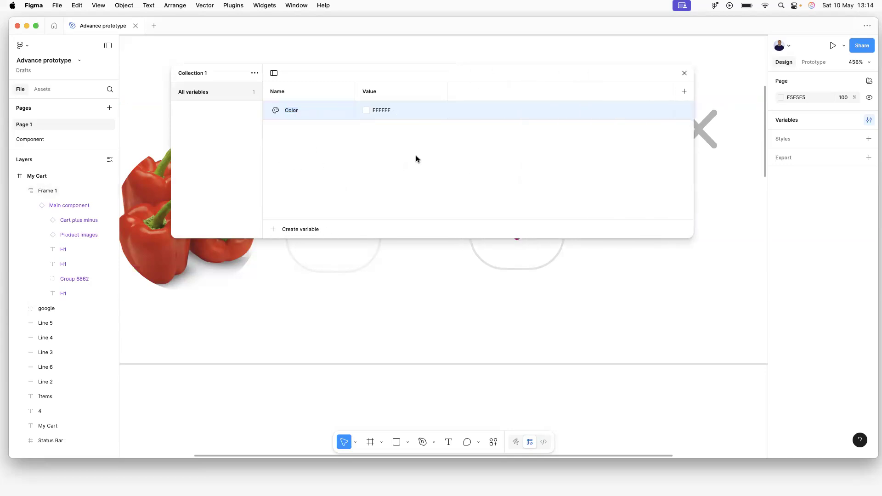
{"action": "right_click", "coordinate": [294, 114]}
{"action": "left_click", "coordinate": [323, 191]}
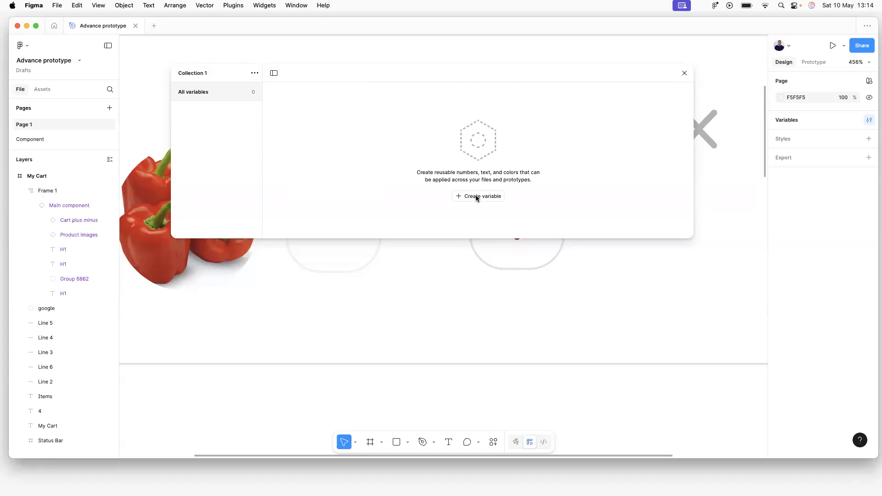
Create a number variable product-cart-total with value 1 and close the Variables dialog.
{"action": "left_click", "coordinate": [476, 197]}
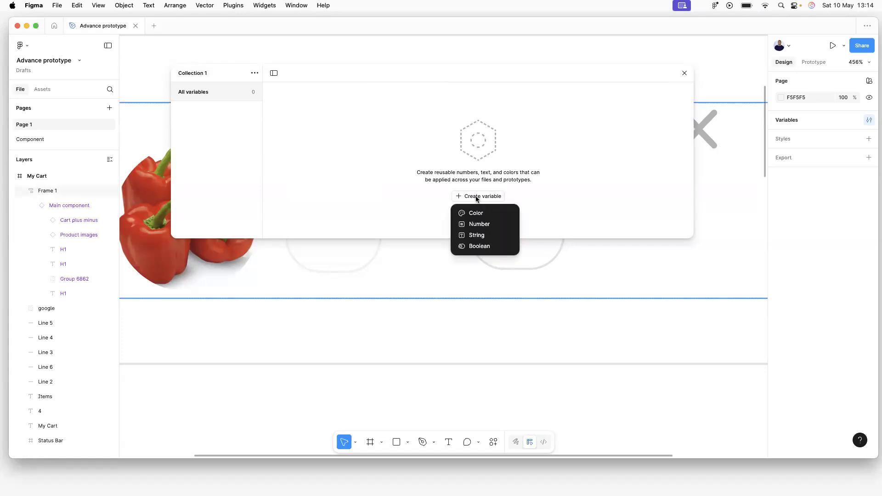
{"action": "left_click", "coordinate": [484, 224]}
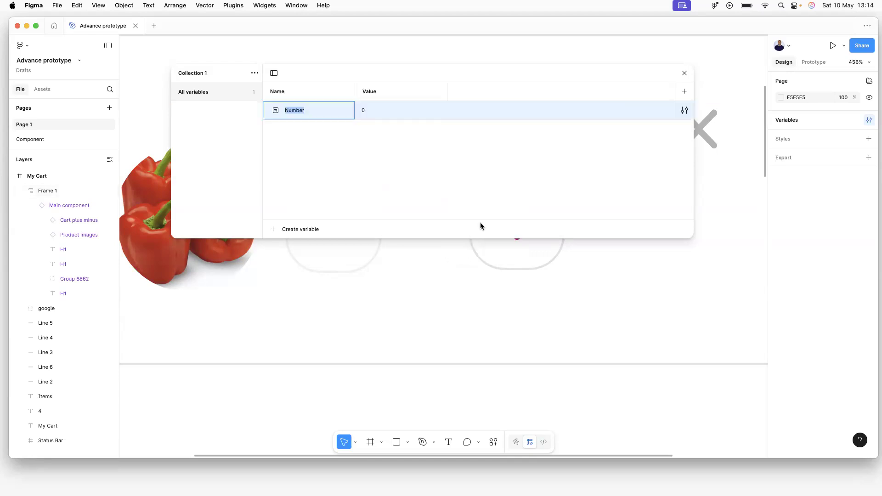
{"action": "type", "text": "product-cart-total"}
{"action": "left_click", "coordinate": [367, 113]}
{"action": "double_click", "coordinate": [368, 112]}
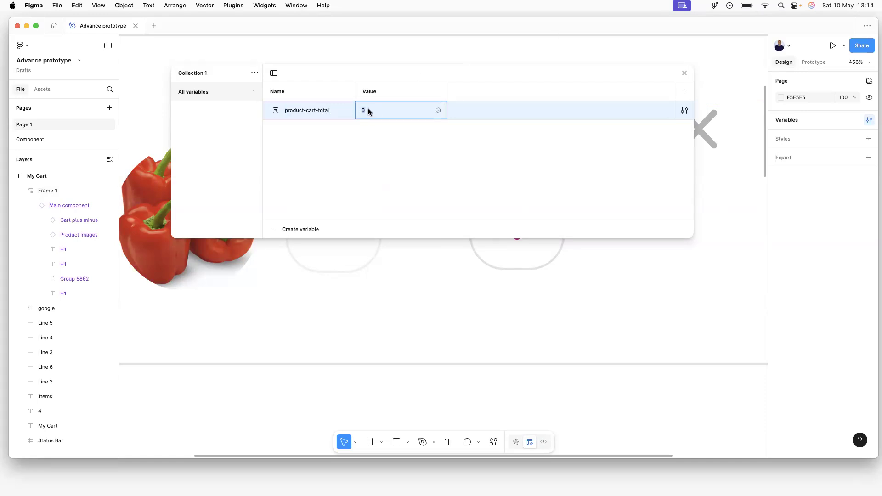
{"action": "type", "text": "1"}
{"action": "key", "text": "Return"}
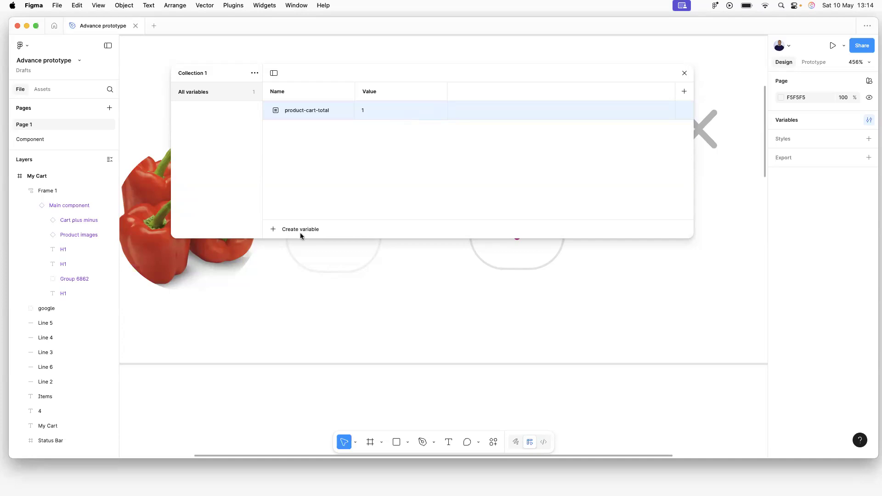
{"action": "left_click", "coordinate": [685, 73]}
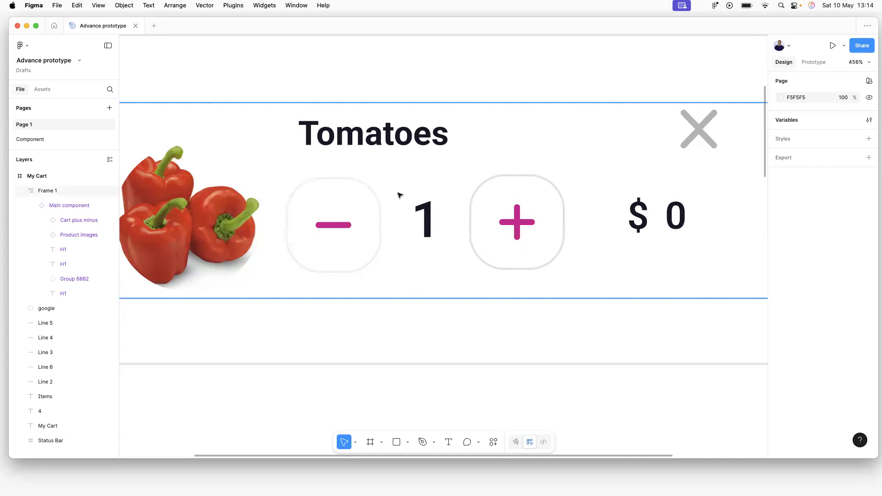
Bind the Cart plus minus quantity text 1 to the product-cart-total variable.
{"action": "key", "text": "shift+1"}
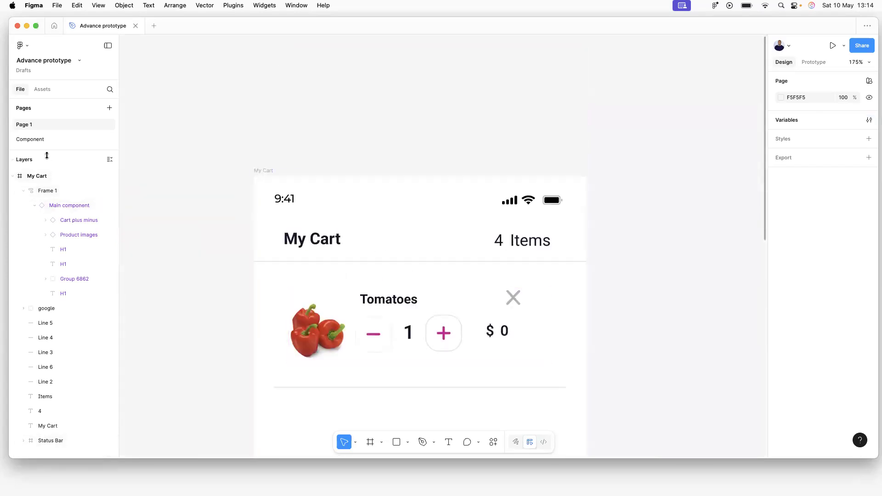
{"action": "left_click", "coordinate": [31, 139]}
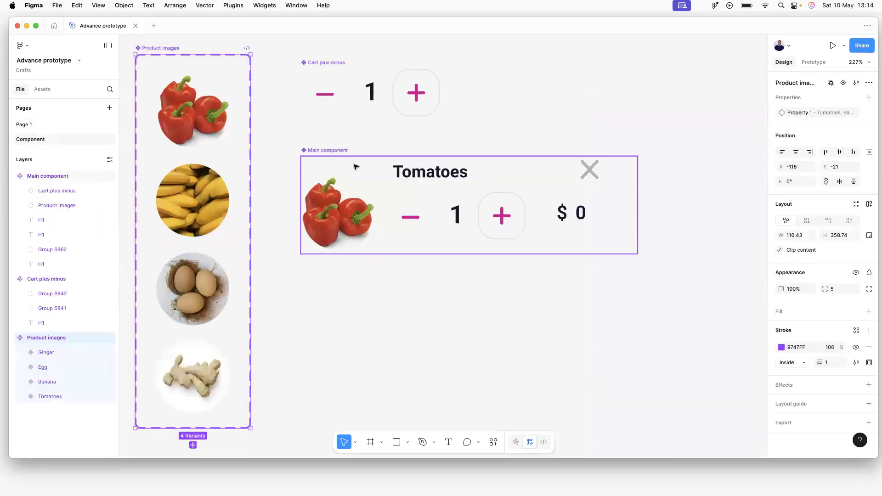
{"action": "double_click", "coordinate": [374, 94]}
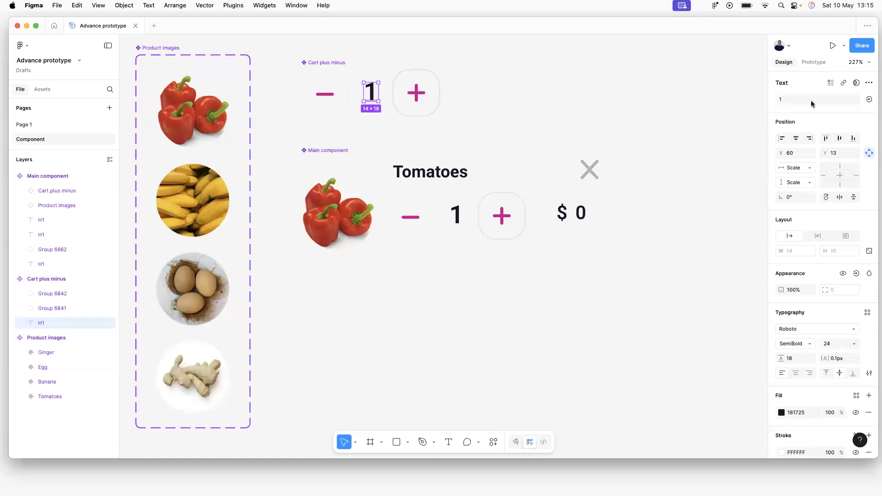
{"action": "left_click", "coordinate": [869, 99]}
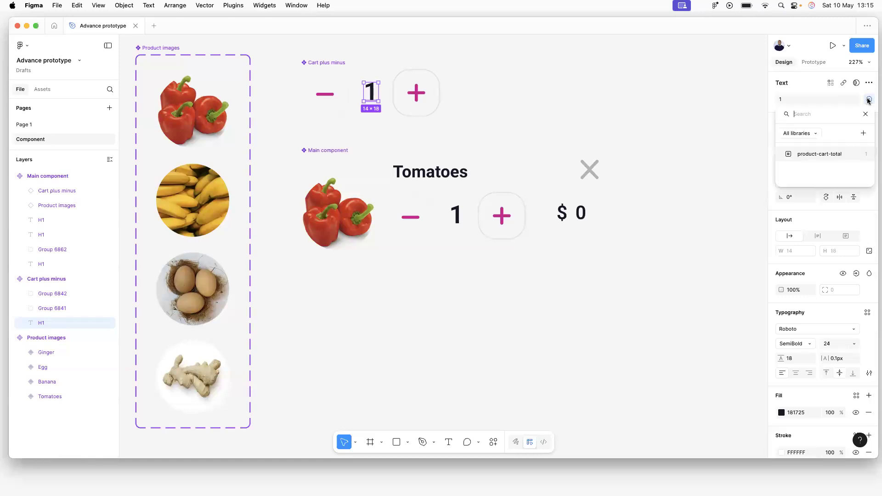
{"action": "left_click", "coordinate": [805, 154]}
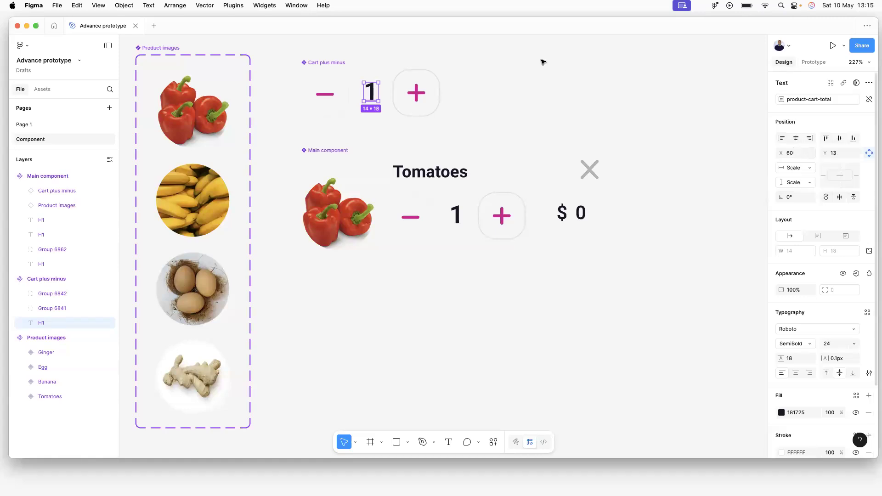
{"action": "left_click", "coordinate": [570, 63]}
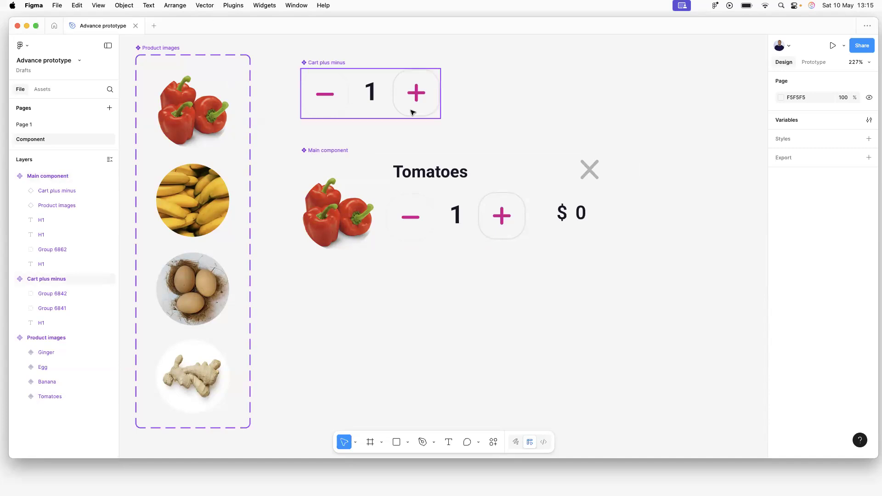
Nudge the Cart plus minus counter up, then select the My Cart frame on Page 1.
{"action": "left_click_drag", "start_coordinate": [319, 65], "coordinate": [318, 56]}
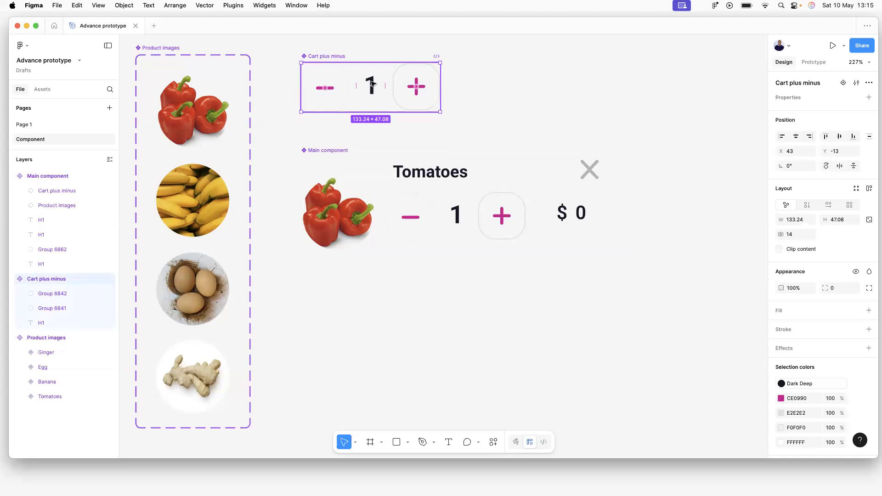
{"action": "left_click", "coordinate": [496, 83]}
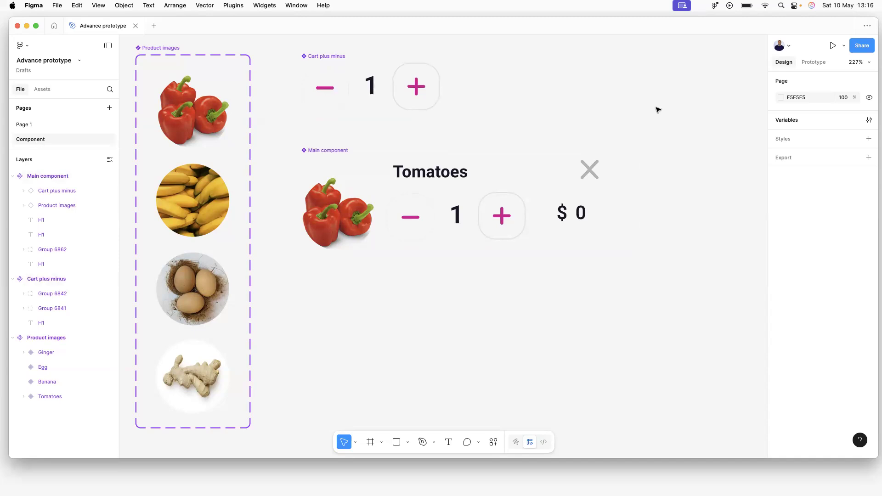
{"action": "left_click", "coordinate": [26, 125]}
{"action": "left_click", "coordinate": [267, 171]}
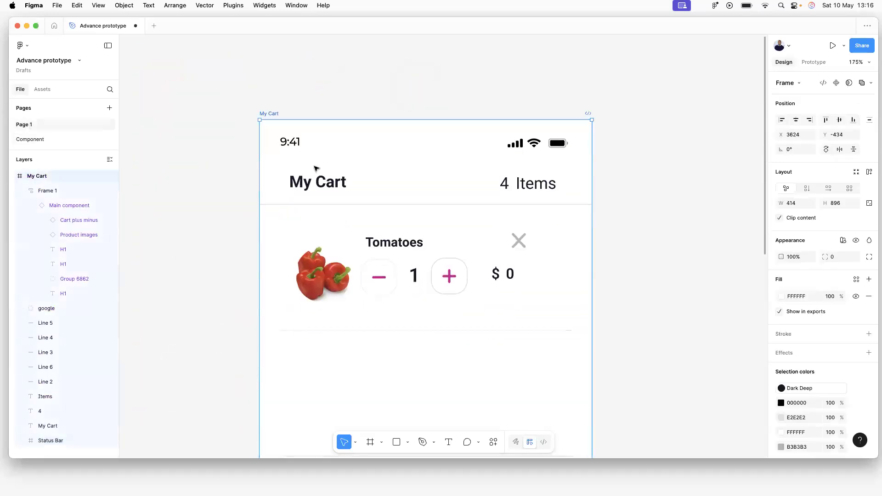
{"action": "scroll", "coordinate": [318, 170], "scroll_direction": "down", "scroll_amount": 5}
{"action": "left_click", "coordinate": [475, 128]}
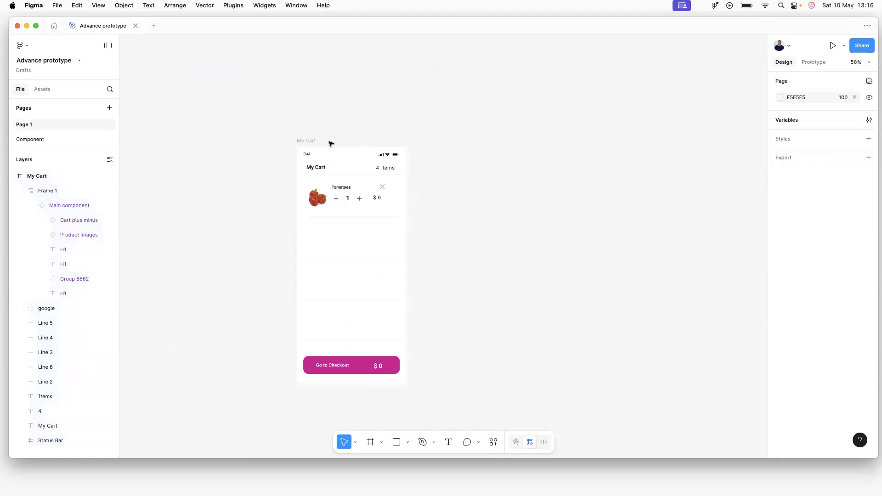
{"action": "key", "text": "ctrl+z"}
{"action": "left_click", "coordinate": [315, 129]}
Preview My Cart inline, test the + button, and return to the Component page.
{"action": "key", "text": "shift+space"}
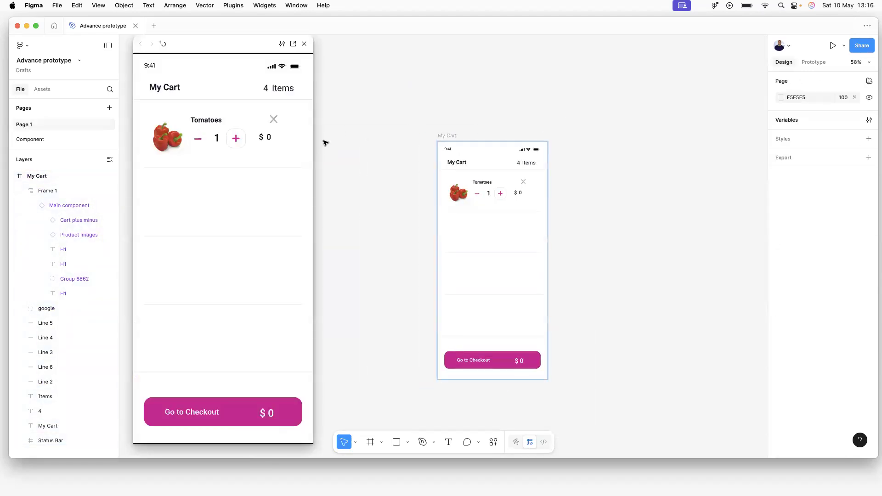
{"action": "left_click", "coordinate": [238, 140]}
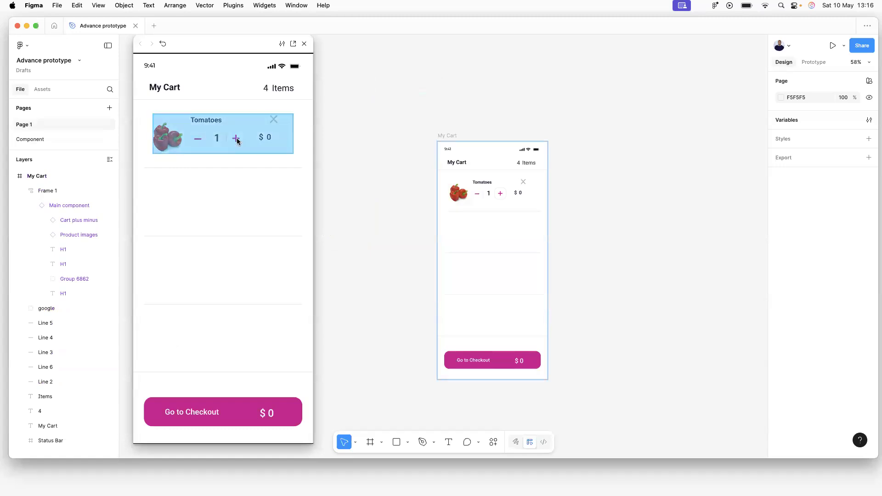
{"action": "left_click_drag", "start_coordinate": [239, 44], "coordinate": [318, 64]}
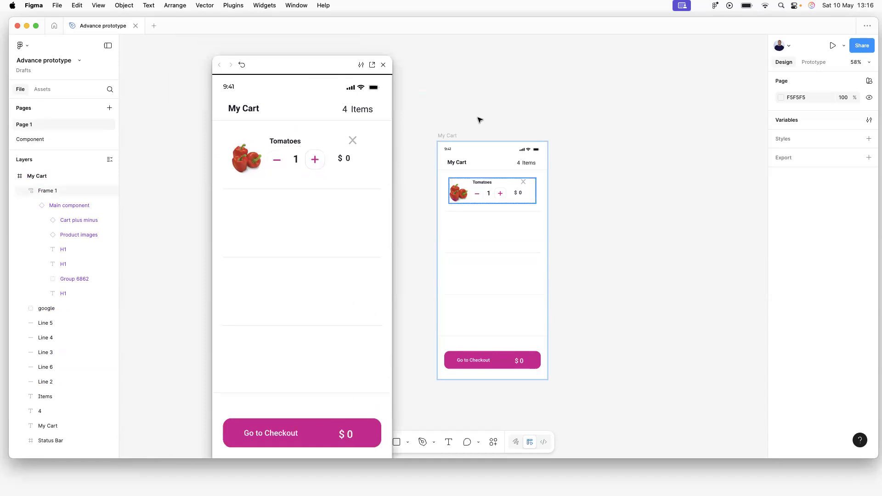
{"action": "left_click", "coordinate": [23, 138]}
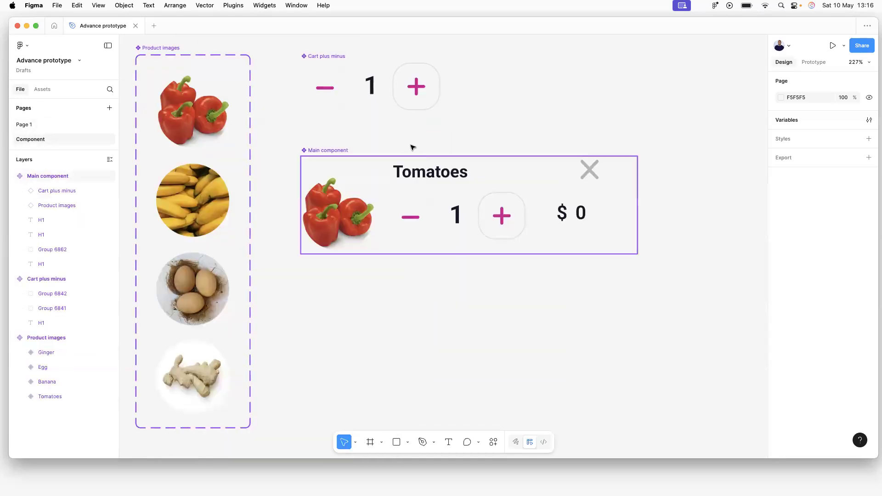
Add an On click interaction to the Cart plus minus plus button in Prototype settings.
{"action": "double_click", "coordinate": [417, 86]}
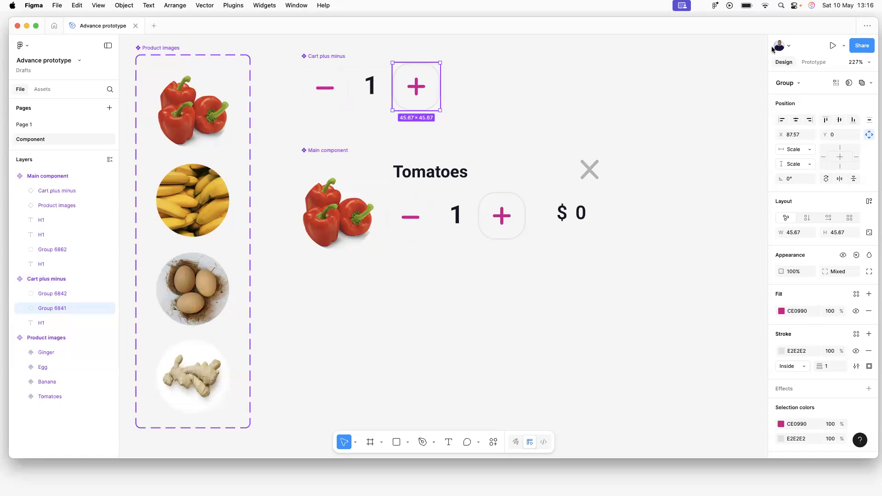
{"action": "left_click", "coordinate": [813, 62]}
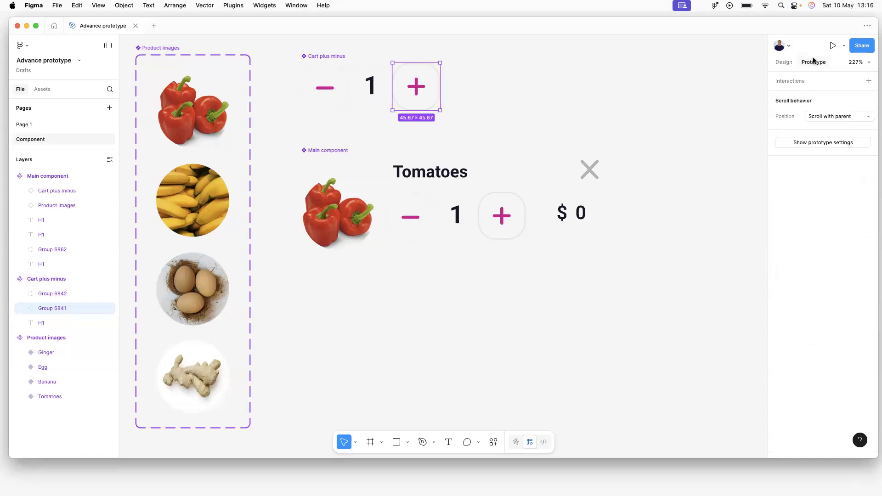
{"action": "left_click", "coordinate": [800, 83]}
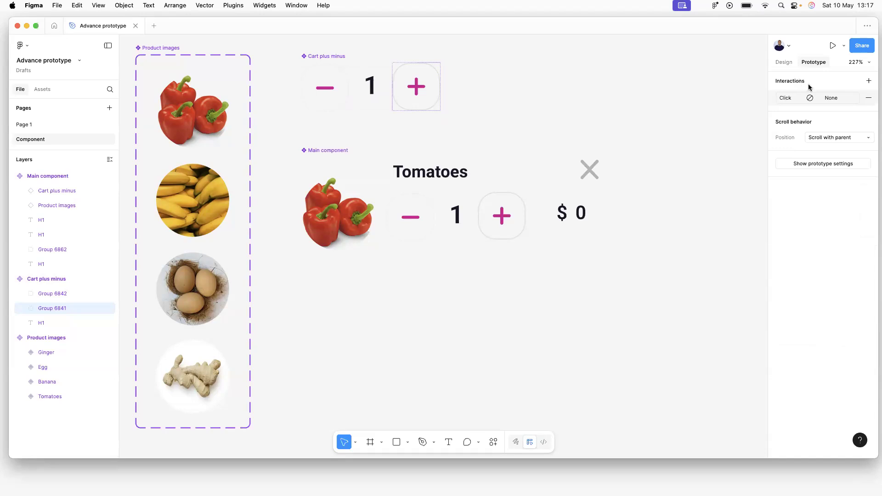
{"action": "left_click", "coordinate": [797, 100]}
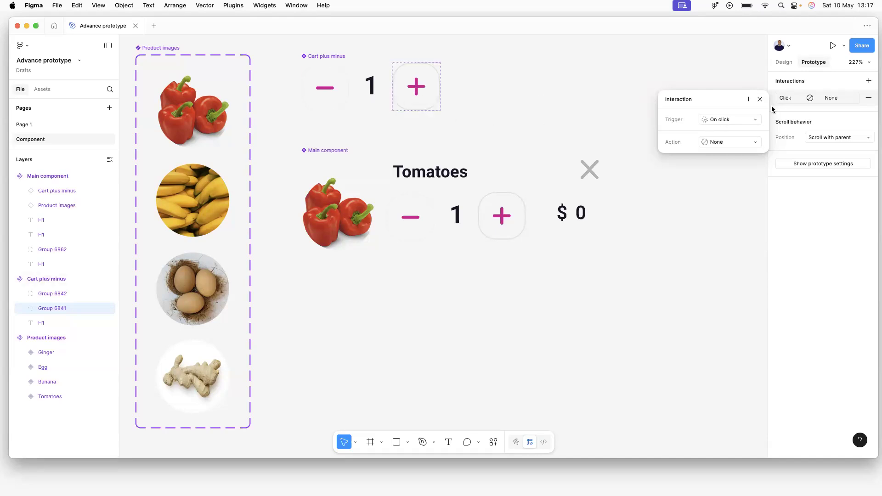
Make the plus button's On click set product-cart-total to product-cart-total + 1.
{"action": "left_click", "coordinate": [717, 119]}
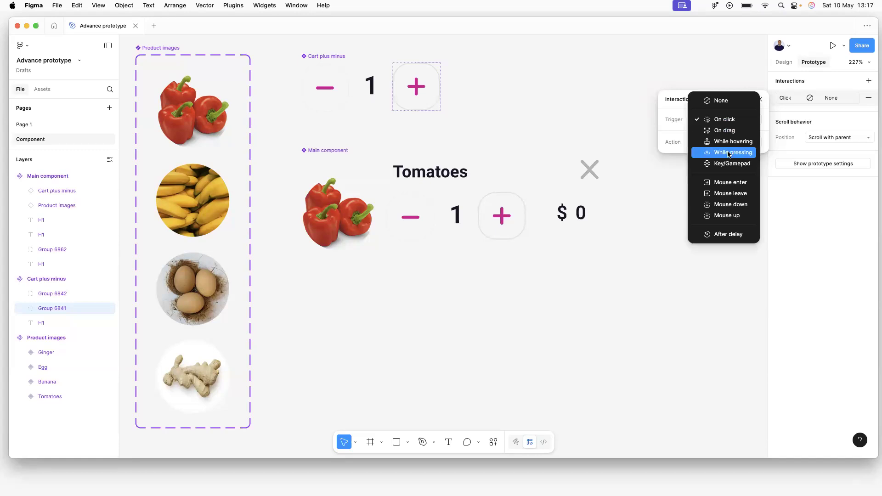
{"action": "left_click", "coordinate": [726, 127]}
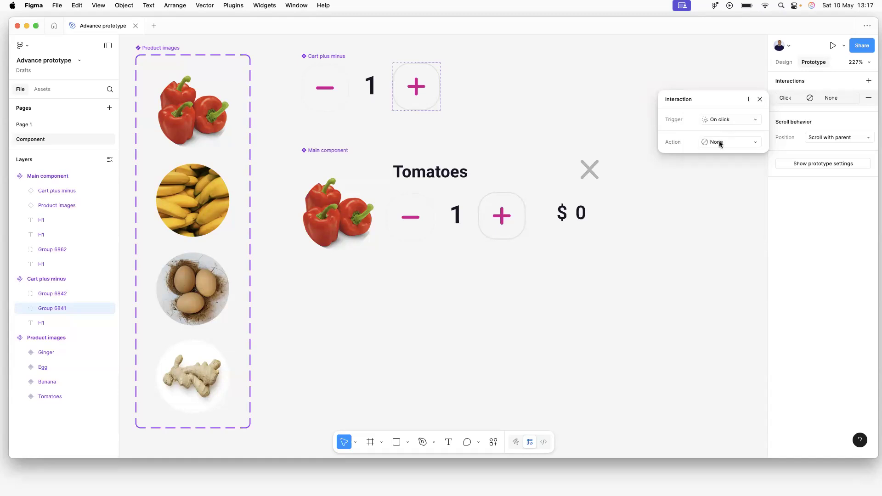
{"action": "left_click", "coordinate": [720, 142]}
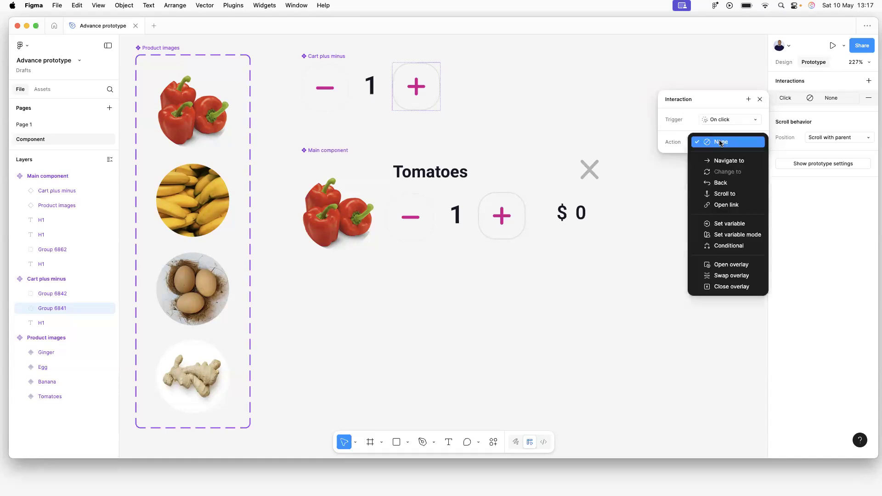
{"action": "left_click", "coordinate": [723, 225]}
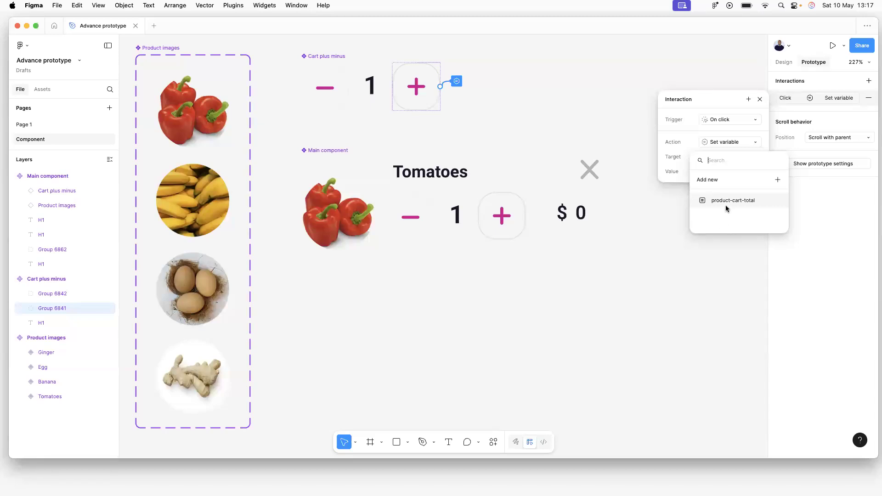
{"action": "left_click", "coordinate": [727, 201]}
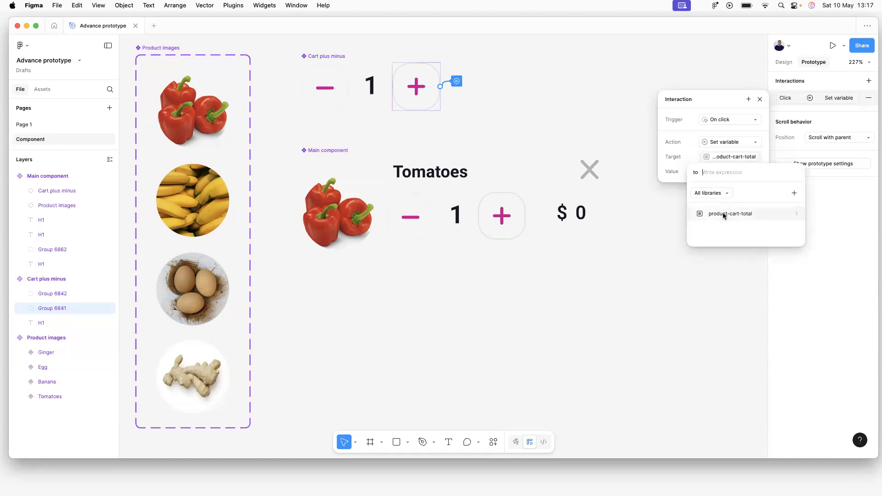
{"action": "left_click", "coordinate": [723, 213]}
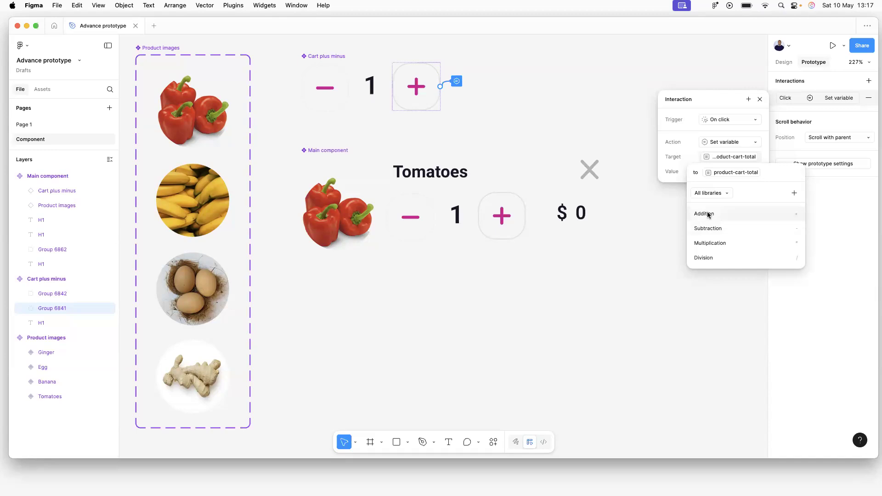
{"action": "left_click", "coordinate": [708, 214]}
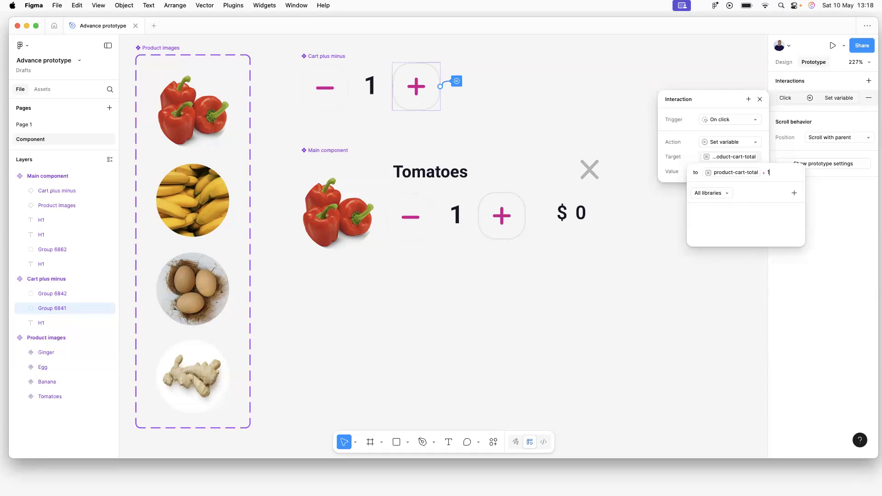
{"action": "left_click", "coordinate": [719, 212]}
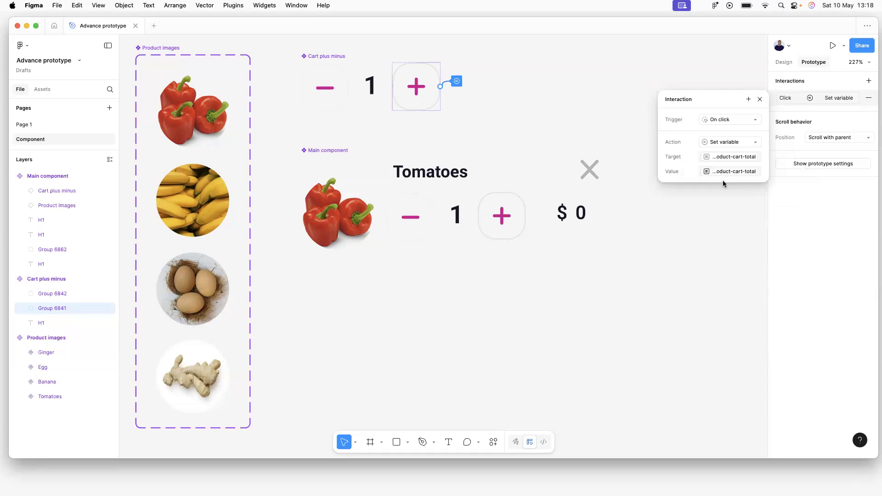
{"action": "left_click", "coordinate": [716, 210]}
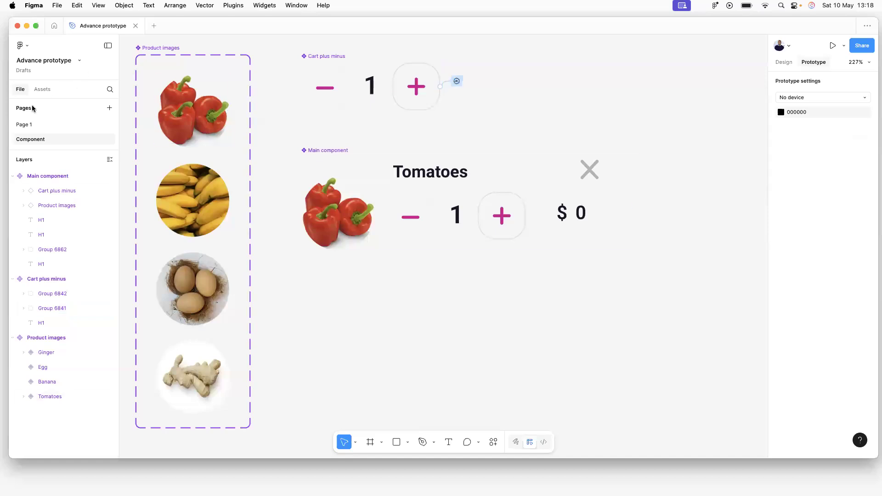
{"action": "left_click", "coordinate": [26, 124]}
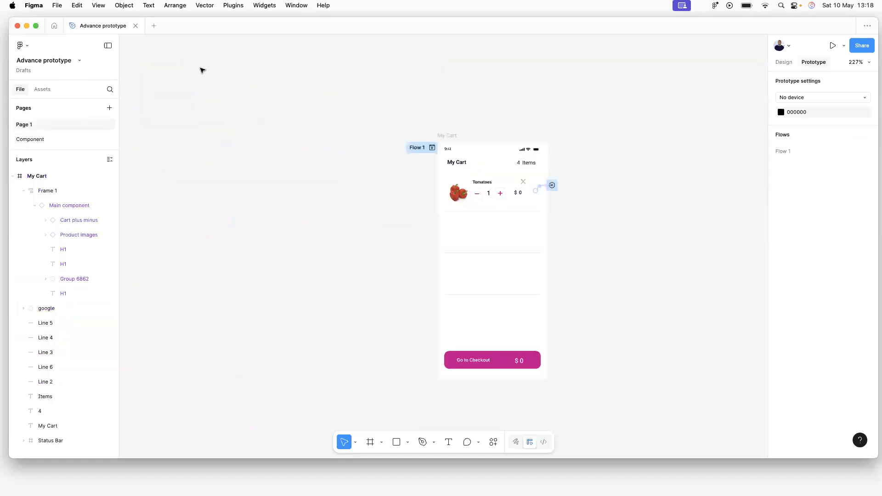
{"action": "left_click", "coordinate": [432, 147]}
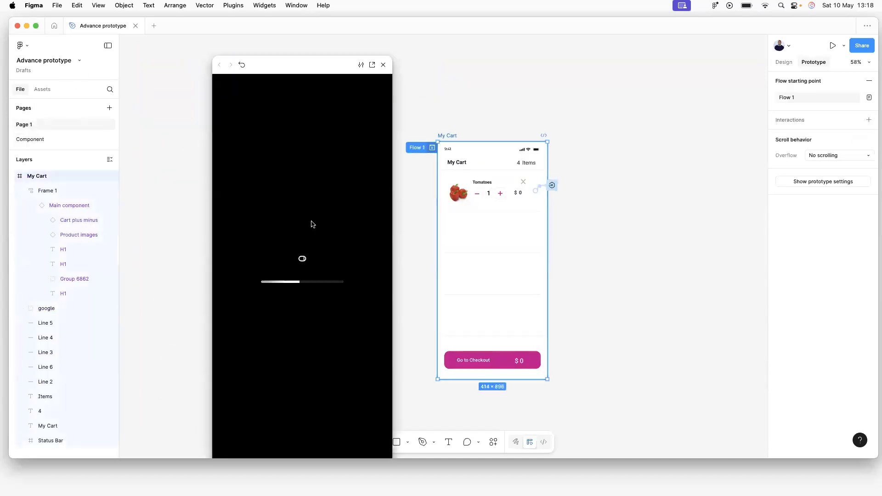
{"action": "left_click", "coordinate": [301, 140]}
{"action": "left_click", "coordinate": [301, 141]}
{"action": "left_click", "coordinate": [301, 140]}
{"action": "left_click", "coordinate": [301, 140]}
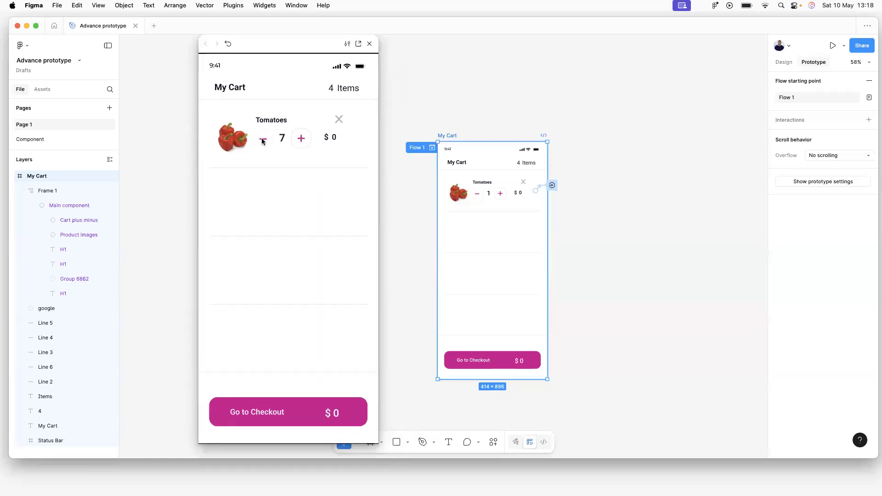
{"action": "left_click", "coordinate": [265, 141]}
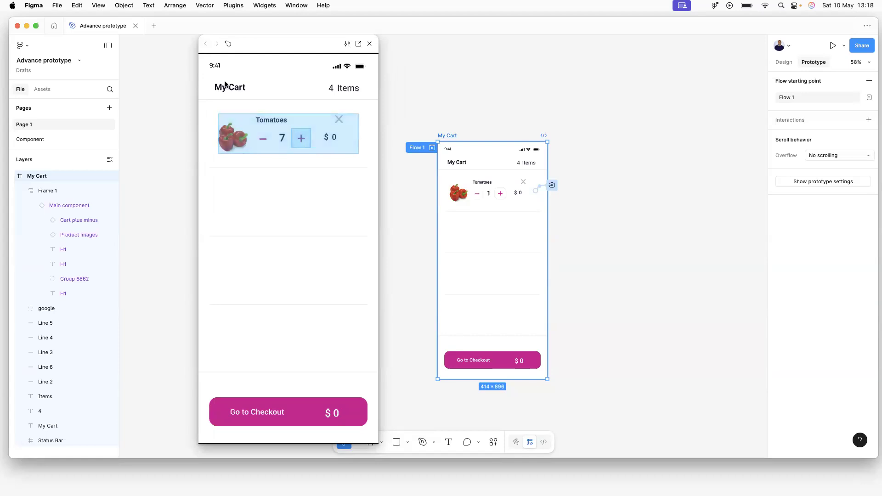
{"action": "left_click", "coordinate": [29, 140]}
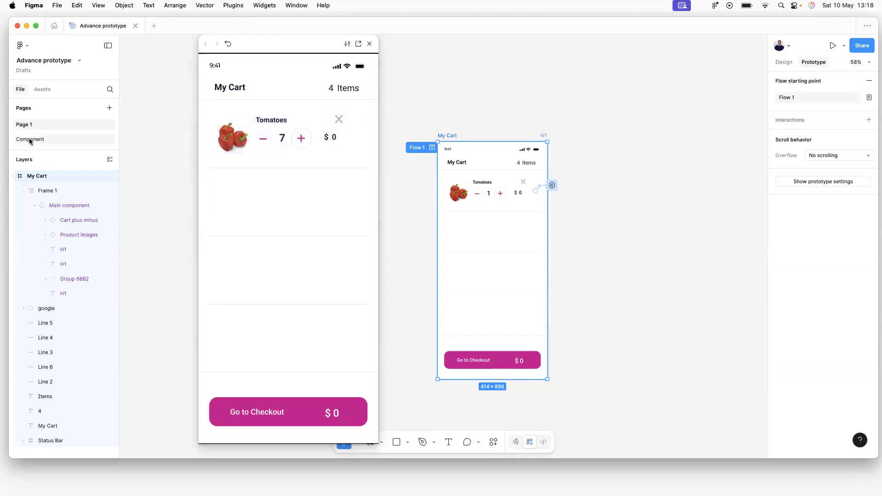
{"action": "left_click", "coordinate": [333, 83]}
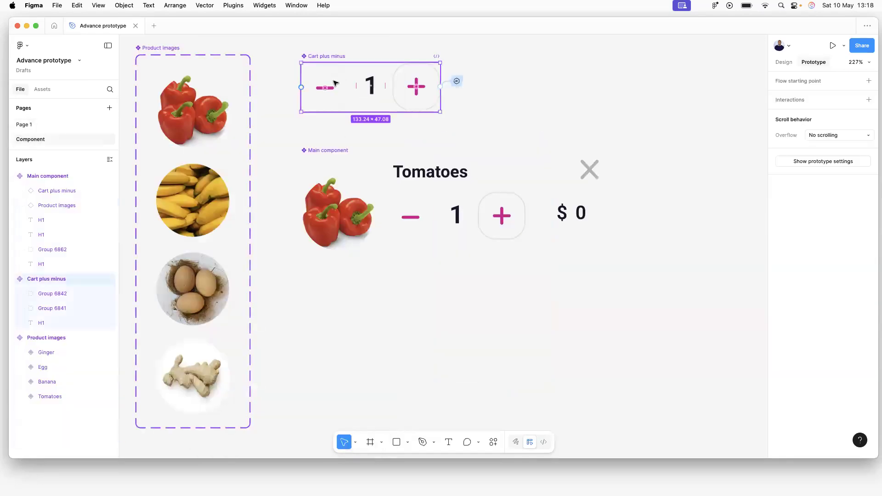
Reselect Cart plus minus and review the plus button's existing interaction.
{"action": "key", "text": "Escape"}
{"action": "left_click", "coordinate": [342, 87]}
{"action": "left_click", "coordinate": [466, 84]}
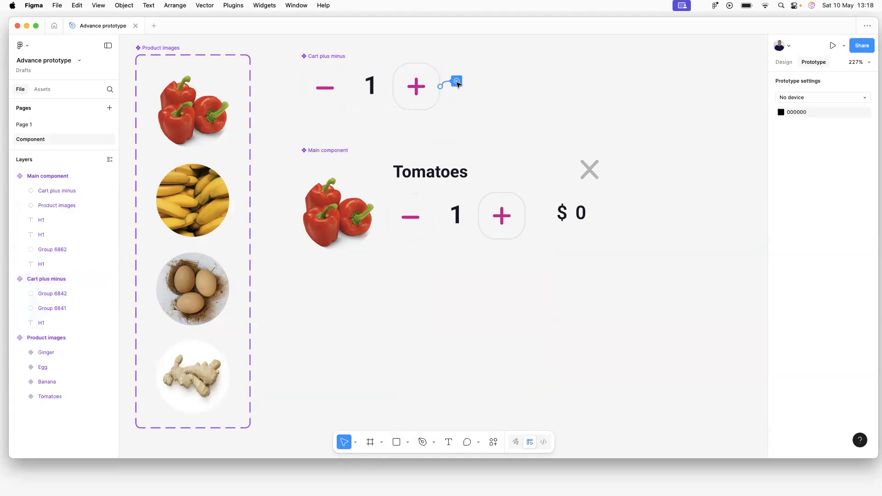
{"action": "left_click", "coordinate": [457, 82]}
{"action": "left_click", "coordinate": [387, 86]}
Give the minus button an On click Set variable action subtracting from product-cart-total.
{"action": "double_click", "coordinate": [348, 84]}
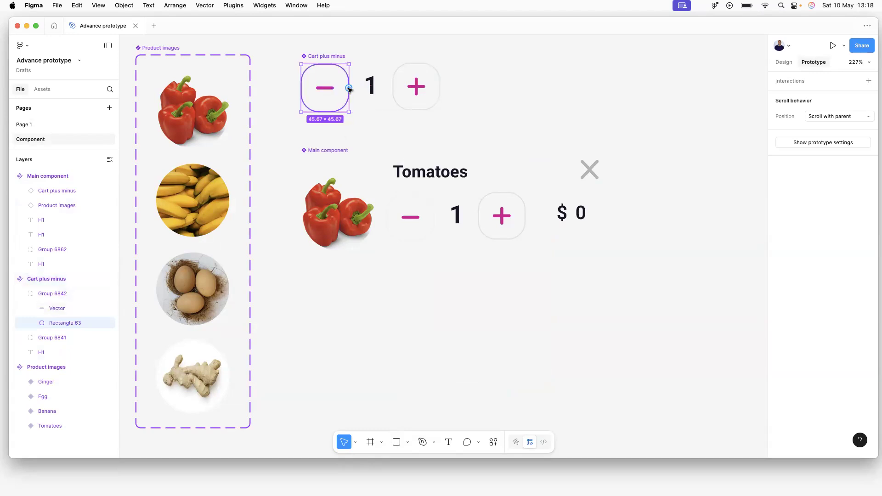
{"action": "left_click", "coordinate": [869, 82]}
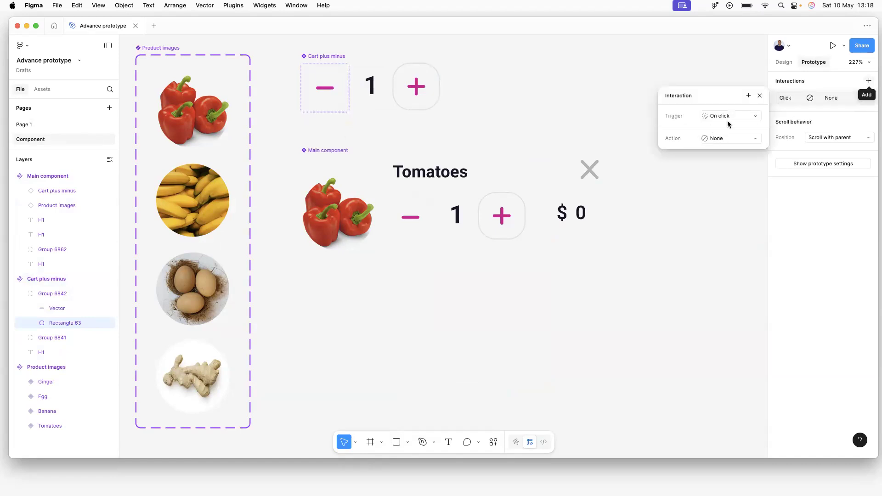
{"action": "left_click", "coordinate": [715, 139]}
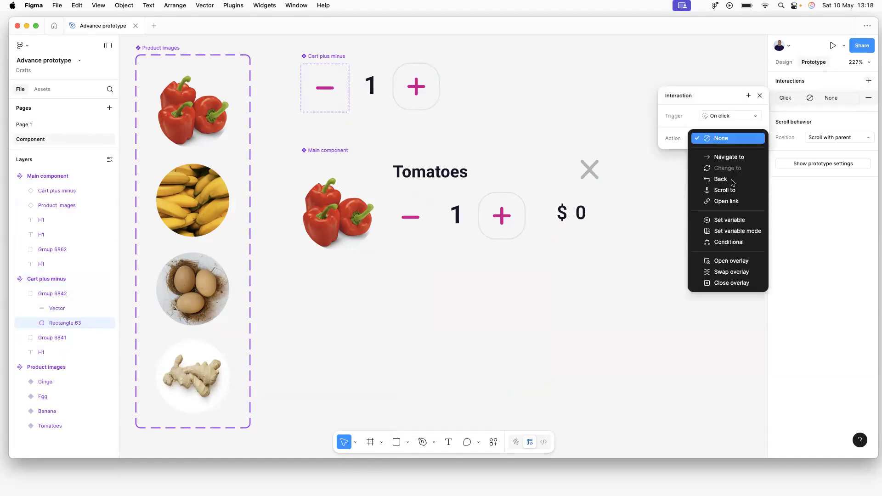
{"action": "left_click", "coordinate": [734, 224]}
{"action": "left_click", "coordinate": [729, 196]}
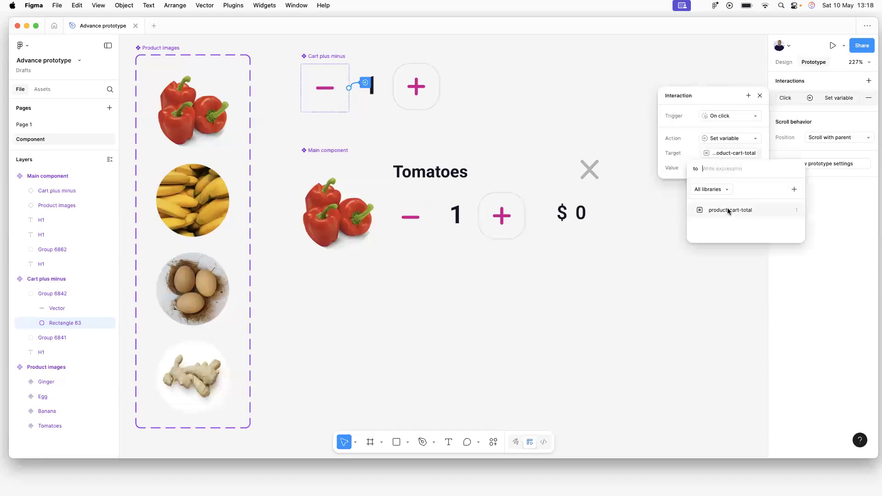
{"action": "left_click", "coordinate": [726, 210]}
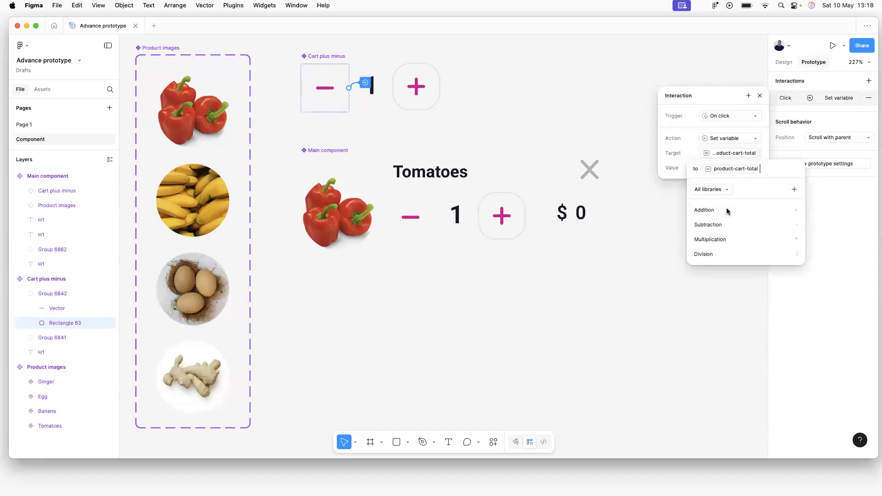
{"action": "left_click", "coordinate": [713, 224]}
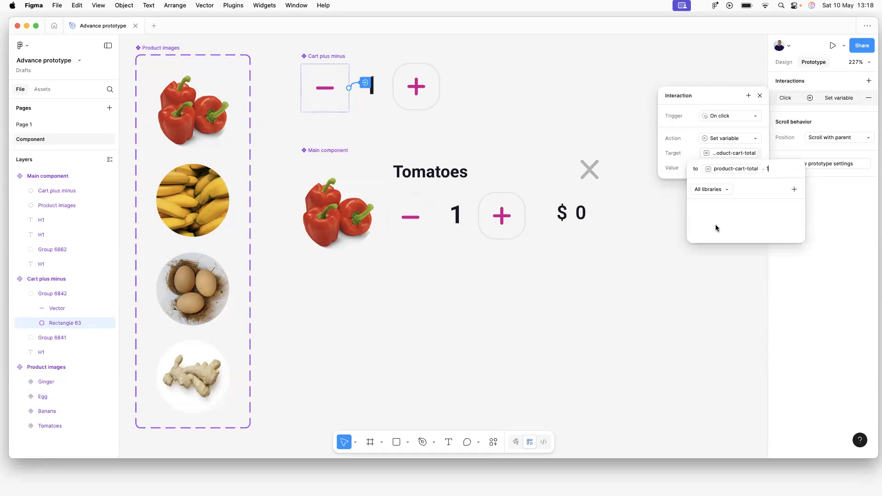
{"action": "key", "text": "Escape"}
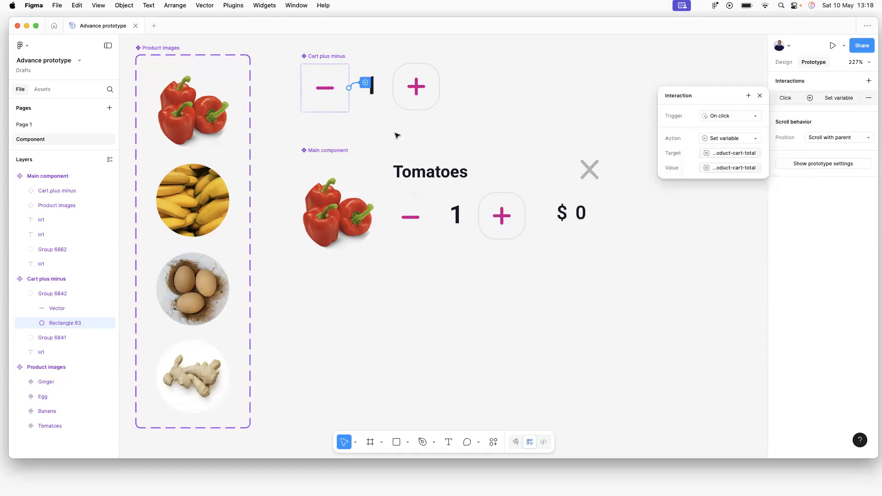
{"action": "left_click", "coordinate": [256, 91]}
Preview Flow 1 from Page 1 and lower the Tomatoes quantity repeatedly with the minus button.
{"action": "left_click", "coordinate": [36, 123]}
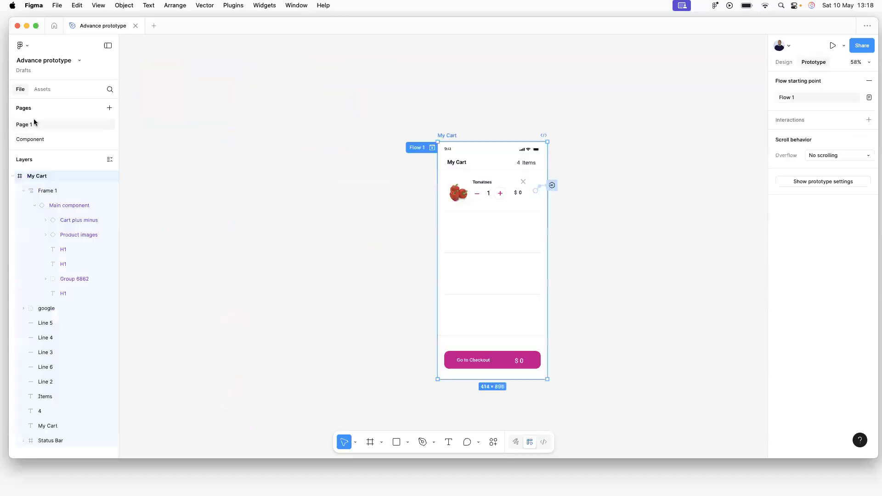
{"action": "left_click", "coordinate": [433, 148]}
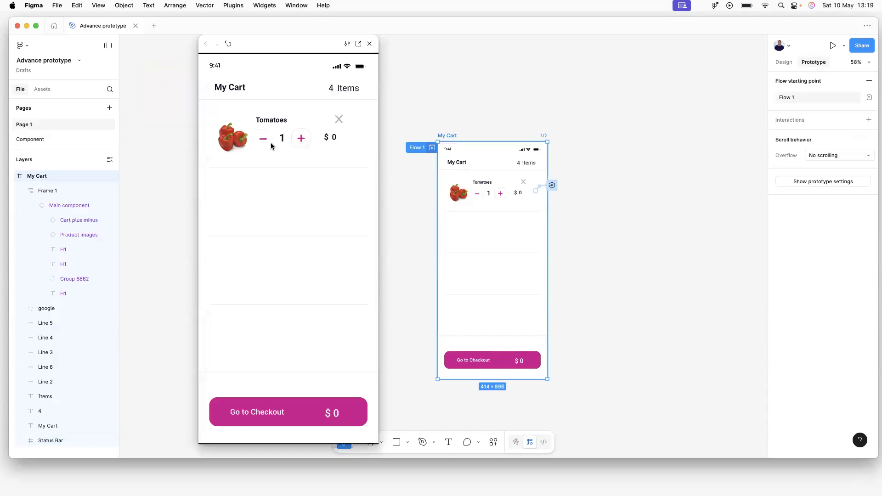
{"action": "left_click", "coordinate": [263, 142]}
{"action": "left_click", "coordinate": [264, 142]}
{"action": "left_click", "coordinate": [263, 142]}
{"action": "left_click", "coordinate": [264, 142]}
{"action": "left_click", "coordinate": [263, 141]}
{"action": "left_click", "coordinate": [263, 142]}
{"action": "left_click", "coordinate": [263, 142]}
{"action": "left_click", "coordinate": [264, 141]}
{"action": "left_click", "coordinate": [263, 142]}
{"action": "left_click", "coordinate": [263, 142]}
{"action": "left_click", "coordinate": [263, 142]}
{"action": "left_click", "coordinate": [263, 142]}
{"action": "left_click", "coordinate": [262, 142]}
Raise the Tomatoes quantity back to 0 and then 1 with the plus button, then close the preview.
{"action": "left_click", "coordinate": [301, 140]}
{"action": "left_click", "coordinate": [301, 140]}
{"action": "left_click", "coordinate": [301, 140]}
{"action": "left_click", "coordinate": [301, 140]}
{"action": "left_click", "coordinate": [300, 140]}
{"action": "left_click", "coordinate": [300, 140]}
{"action": "left_click", "coordinate": [300, 140]}
{"action": "left_click", "coordinate": [300, 140]}
{"action": "left_click", "coordinate": [299, 140]}
{"action": "left_click", "coordinate": [300, 140]}
{"action": "left_click", "coordinate": [299, 140]}
{"action": "left_click", "coordinate": [298, 143]}
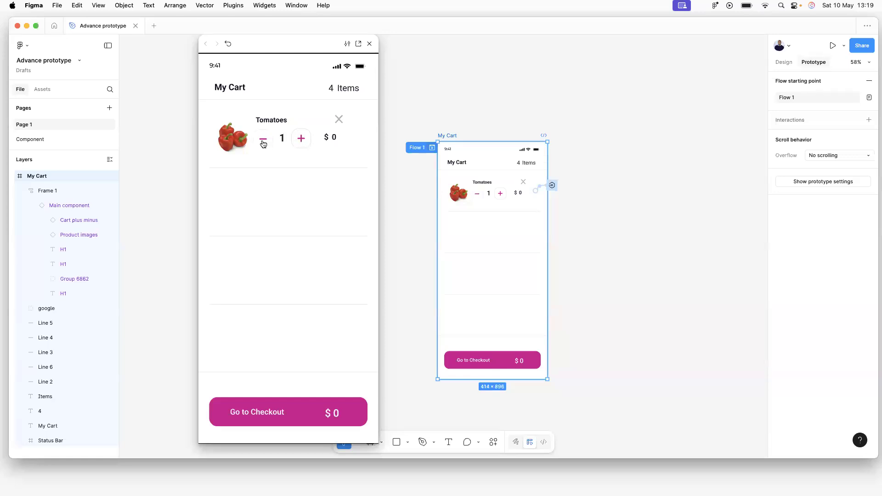
{"action": "left_click", "coordinate": [370, 44]}
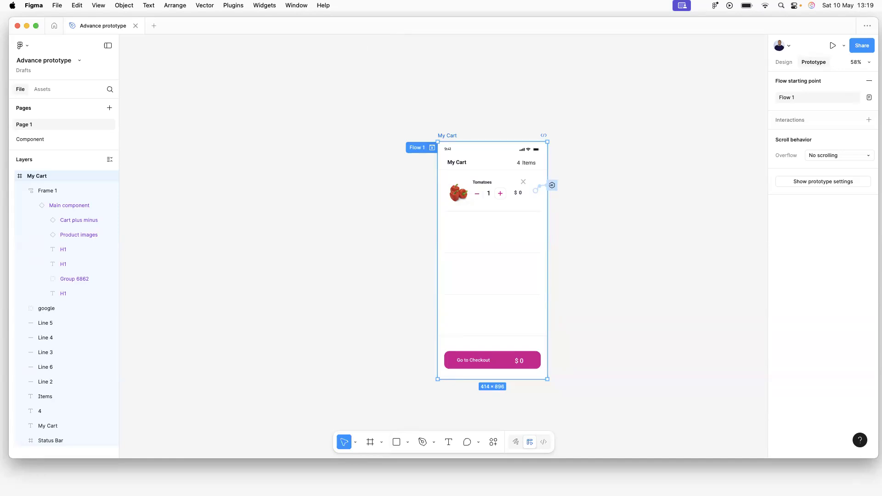
Deselect the Tomatoes cart row and open the local variables list from the Design panel.
{"action": "left_click", "coordinate": [499, 188]}
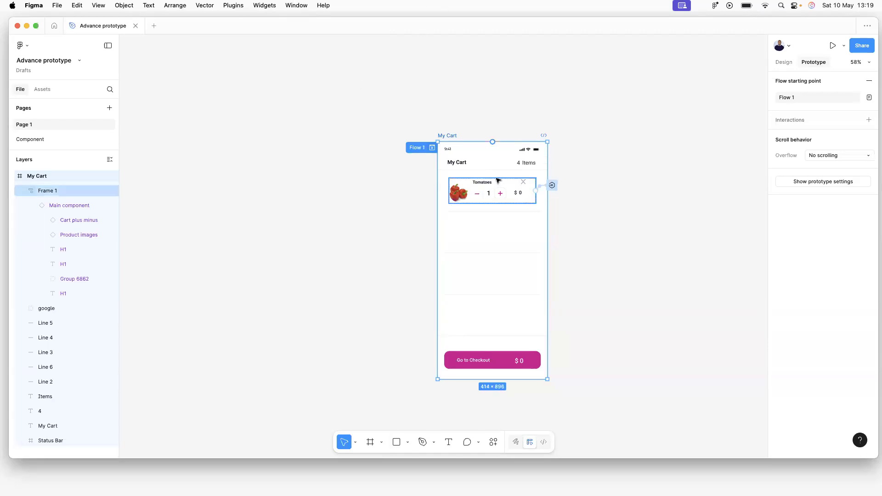
{"action": "scroll", "coordinate": [494, 181], "scroll_direction": "up", "scroll_amount": 5}
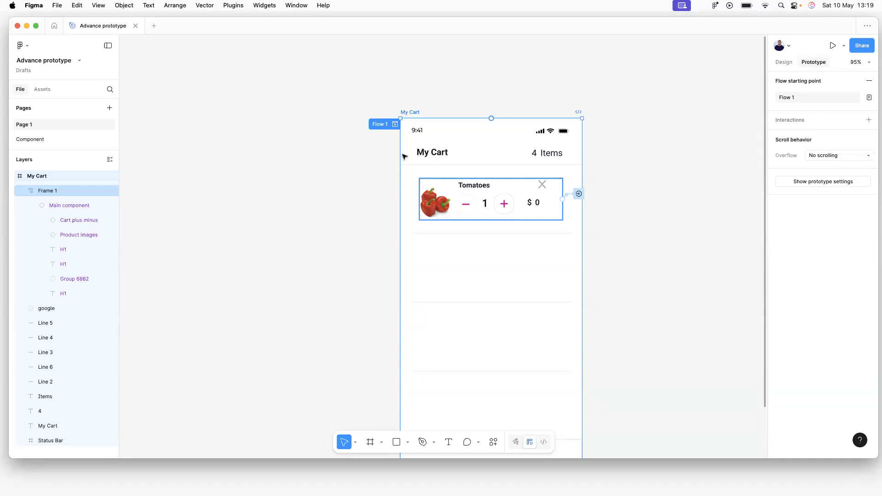
{"action": "key", "text": "Escape"}
{"action": "left_click", "coordinate": [290, 124]}
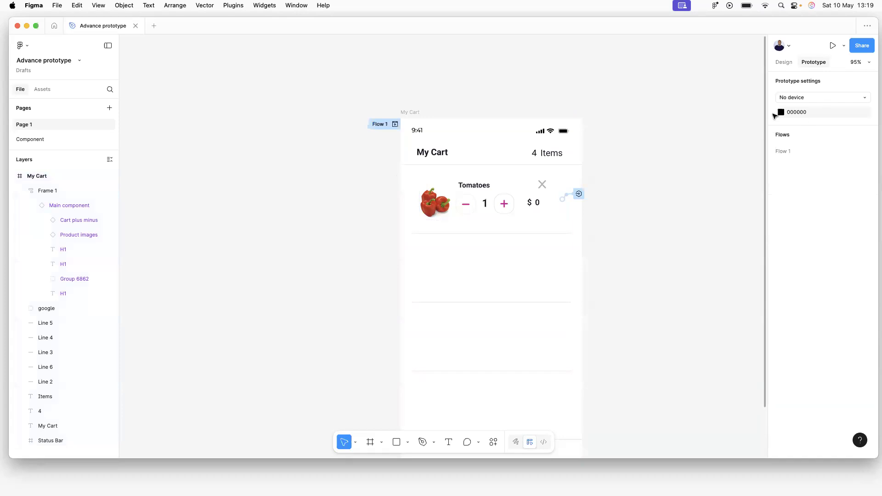
{"action": "left_click", "coordinate": [784, 63]}
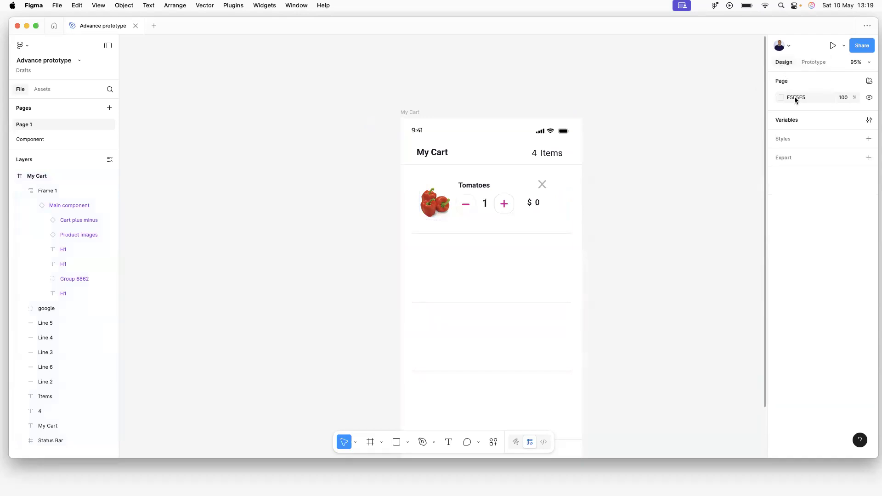
{"action": "left_click", "coordinate": [785, 120]}
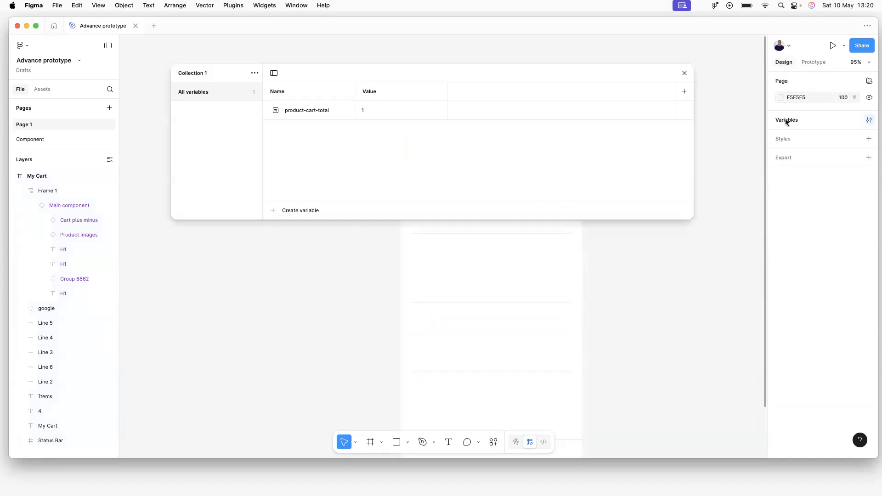
Create number variables named product-name and product-base-price in Collection 1.
{"action": "left_click", "coordinate": [284, 211]}
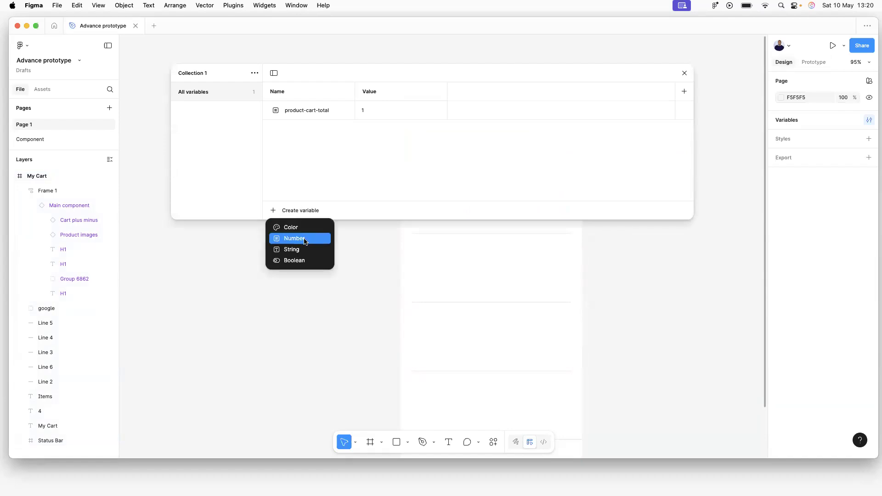
{"action": "left_click", "coordinate": [305, 242]}
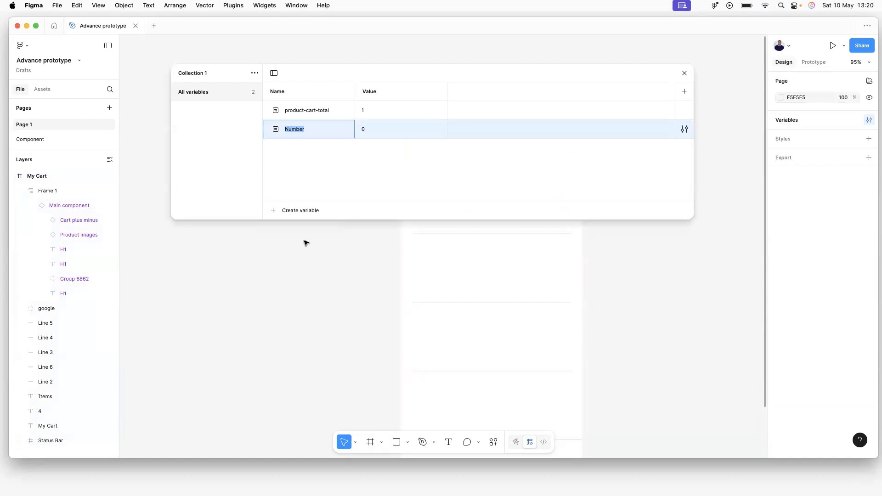
{"action": "type", "text": "product-na"}
{"action": "key", "text": "Return"}
{"action": "left_click", "coordinate": [293, 210]}
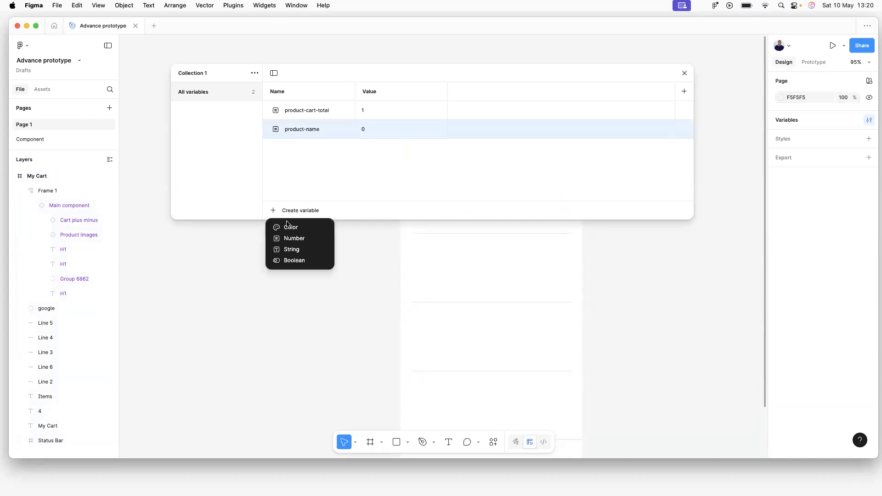
{"action": "left_click", "coordinate": [289, 236]}
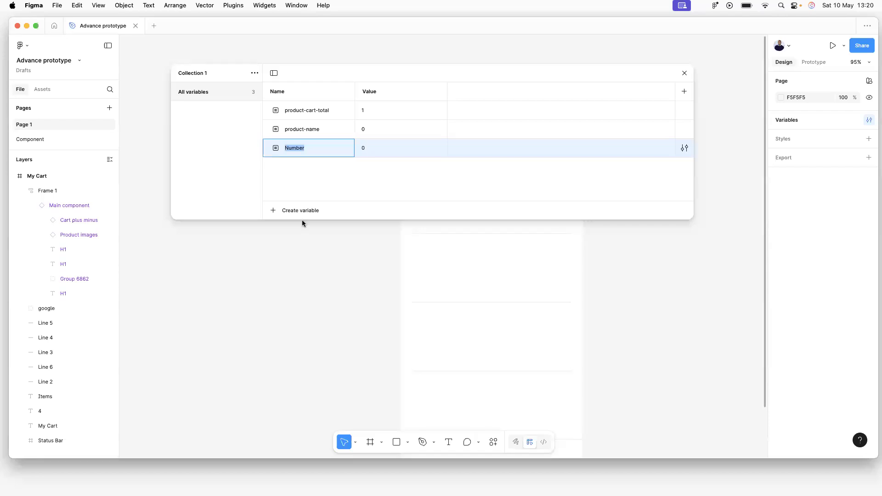
{"action": "type", "text": "product-base-price"}
{"action": "key", "text": "Escape"}
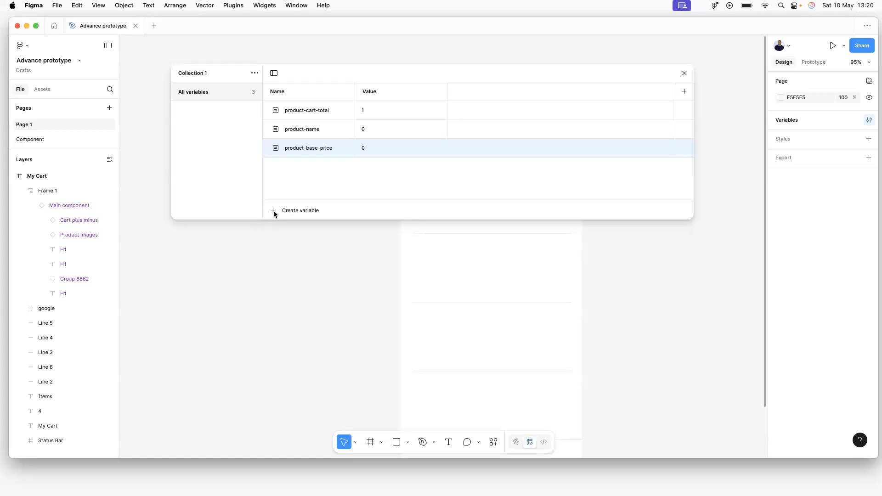
Add a fourth number variable and rename it product-total-price through Edit variable.
{"action": "left_click", "coordinate": [274, 210]}
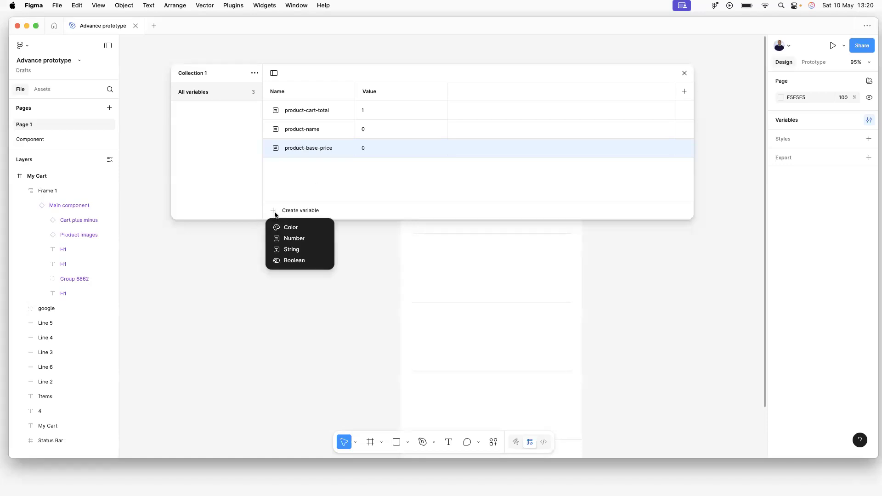
{"action": "left_click", "coordinate": [287, 240]}
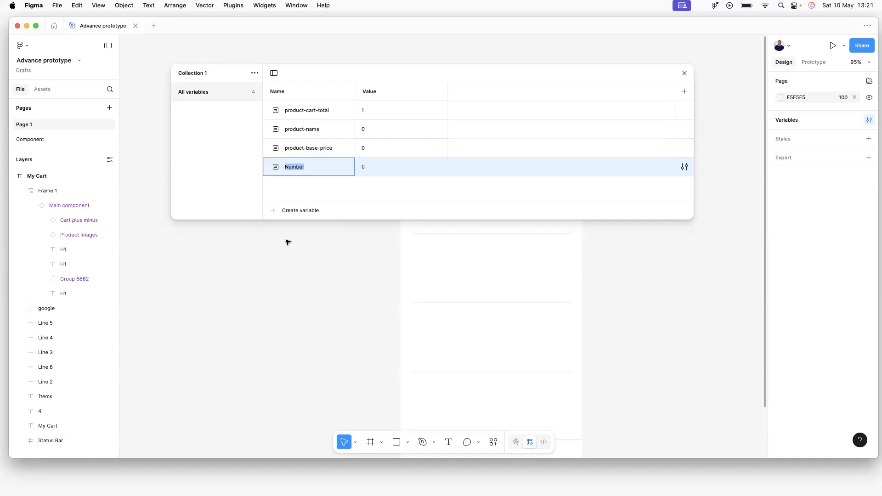
{"action": "key", "text": "Return"}
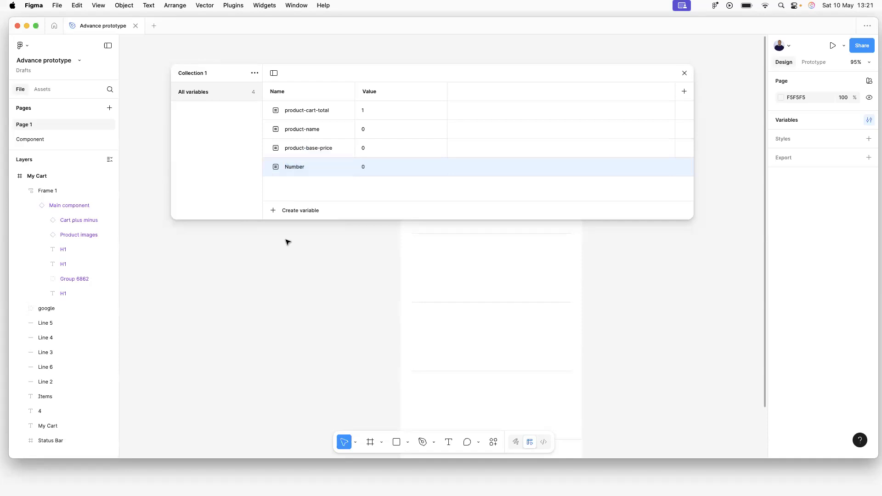
{"action": "right_click", "coordinate": [299, 166]}
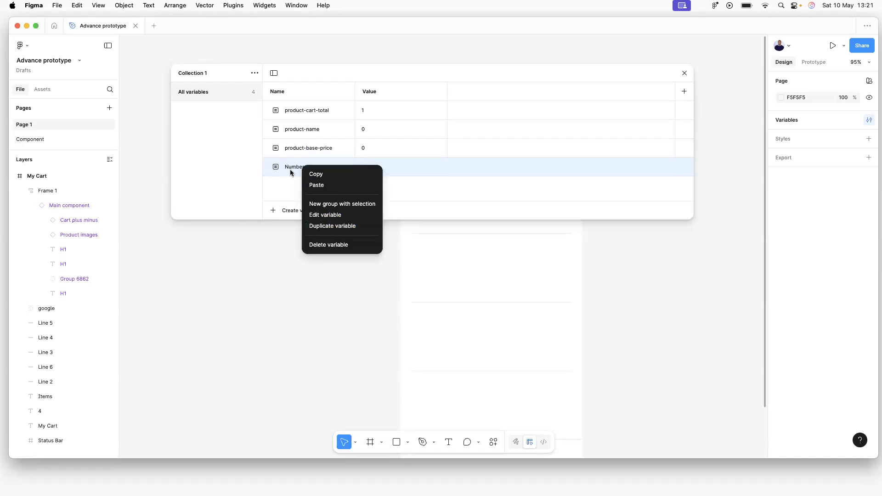
{"action": "left_click", "coordinate": [324, 215]}
{"action": "left_click", "coordinate": [495, 207]}
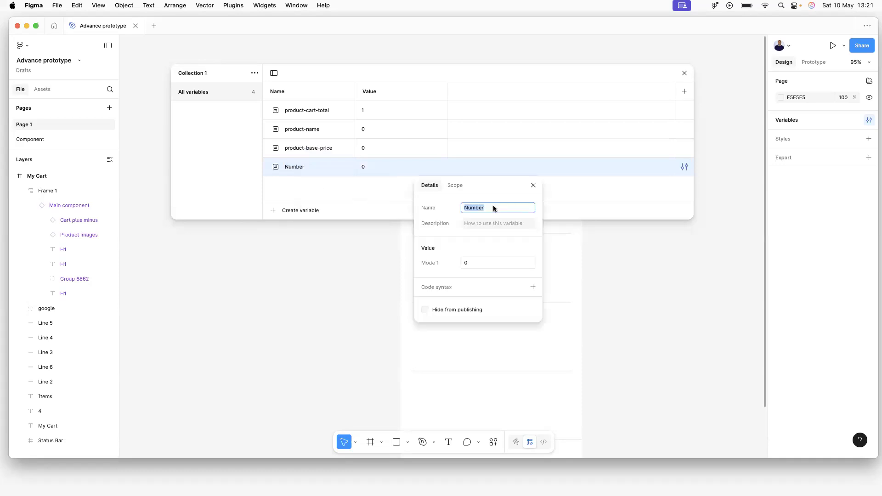
{"action": "type", "text": "product-total-price"}
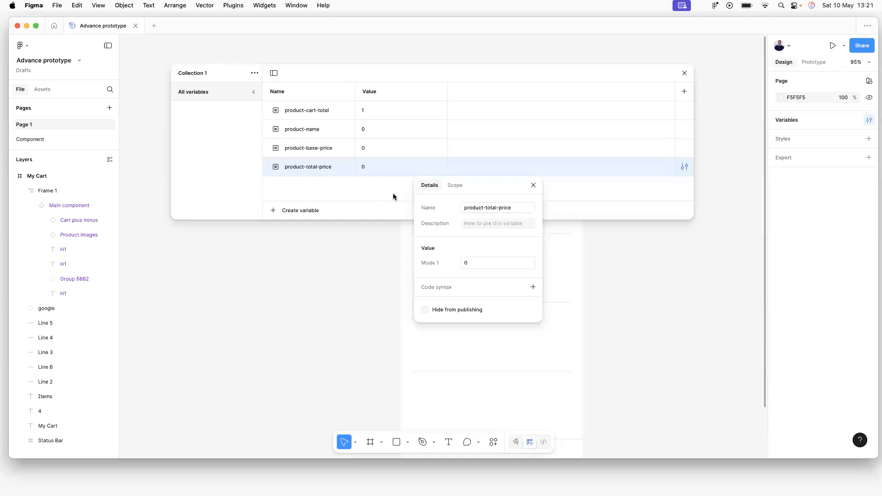
{"action": "left_click", "coordinate": [373, 203]}
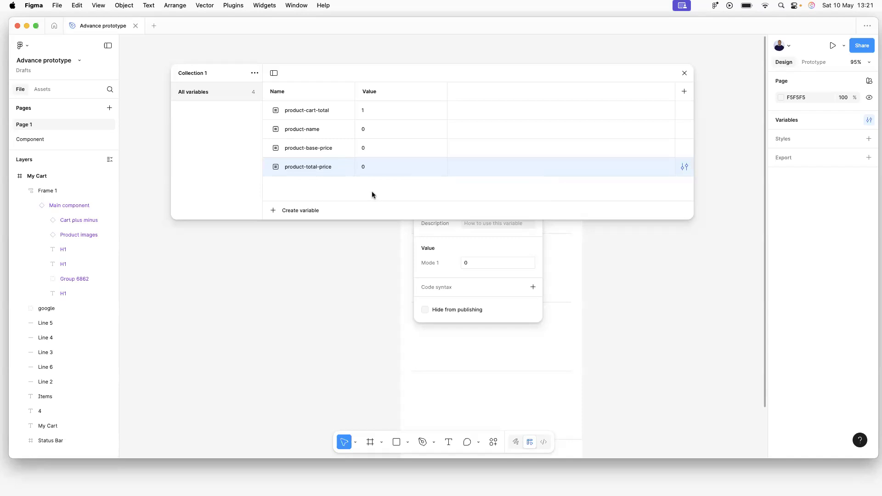
Add three modes to the collection and widen the variables window to show them all.
{"action": "left_click", "coordinate": [683, 91]}
{"action": "left_click", "coordinate": [684, 91]}
{"action": "left_click", "coordinate": [685, 92]}
{"action": "left_click", "coordinate": [699, 133]}
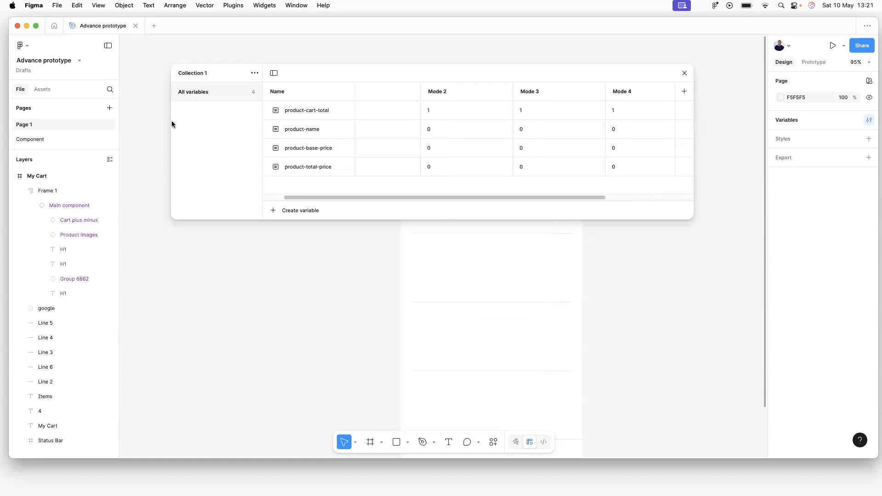
{"action": "left_click_drag", "start_coordinate": [172, 124], "coordinate": [99, 134]}
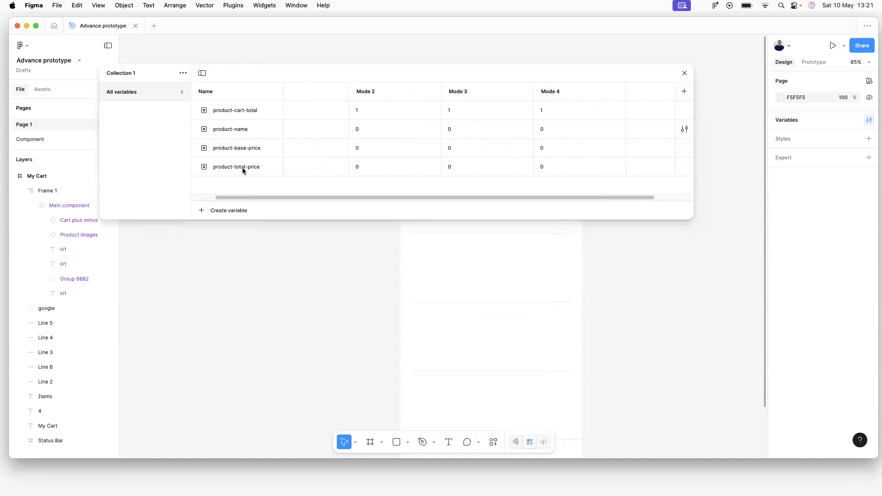
Try entering Tomatoes and Banana as product-name values for Modes 2 and 3.
{"action": "left_click", "coordinate": [360, 129]}
{"action": "type", "text": "Tomatoes"}
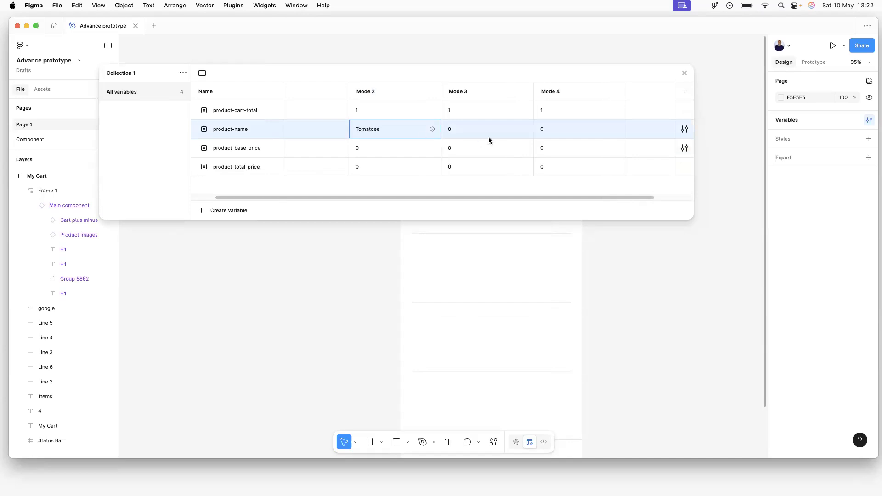
{"action": "left_click", "coordinate": [460, 129]}
{"action": "type", "text": "Bana"}
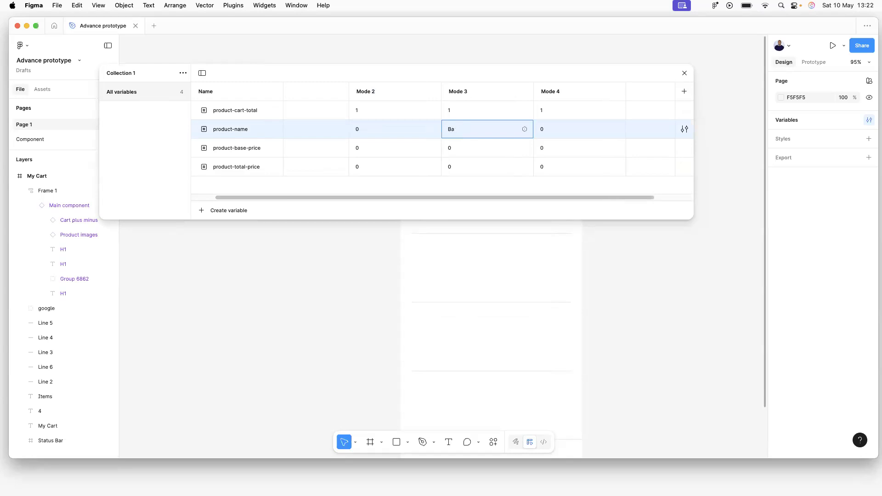
{"action": "type", "text": "nana"}
{"action": "key", "text": "Return"}
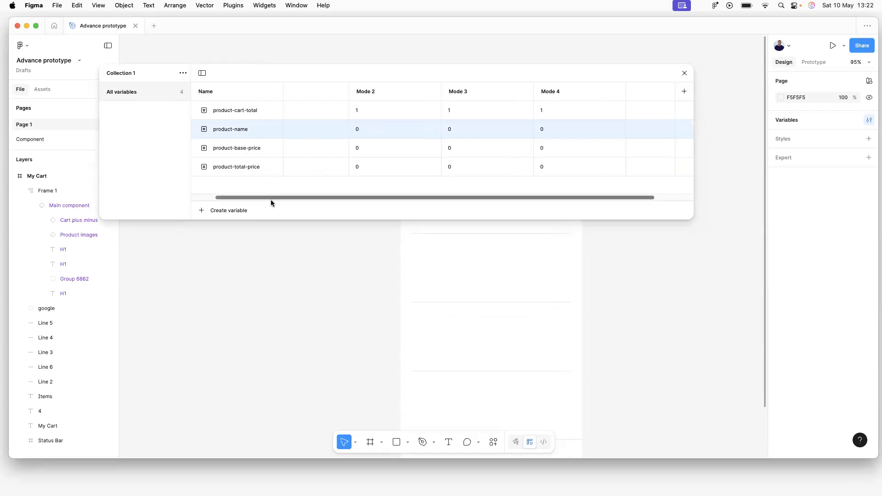
Inspect the number product-name variable's settings, then delete it.
{"action": "right_click", "coordinate": [221, 128]}
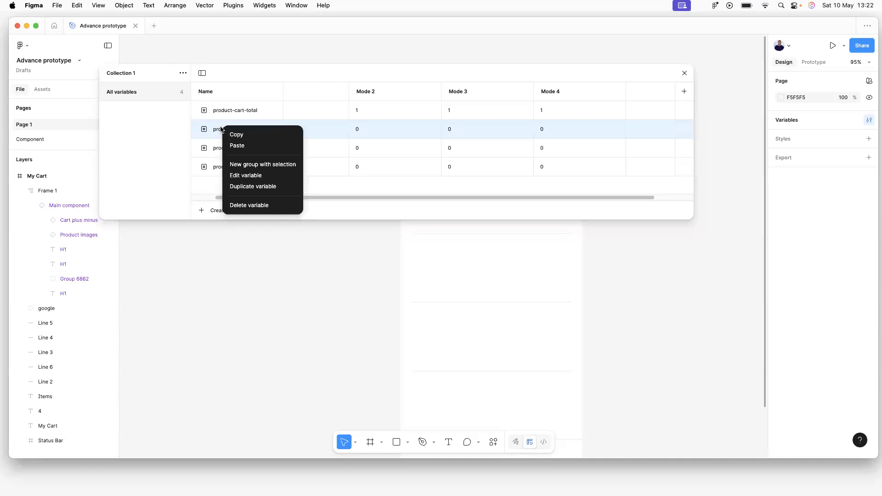
{"action": "left_click", "coordinate": [236, 176]}
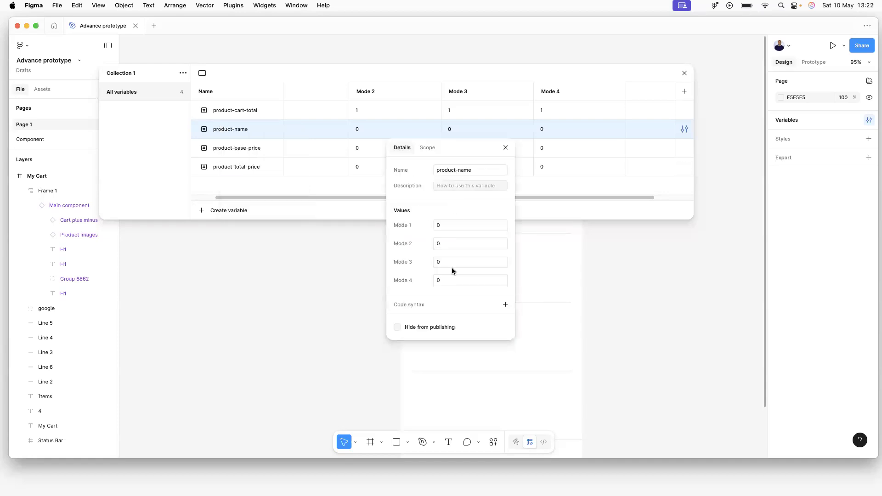
{"action": "left_click", "coordinate": [427, 148]}
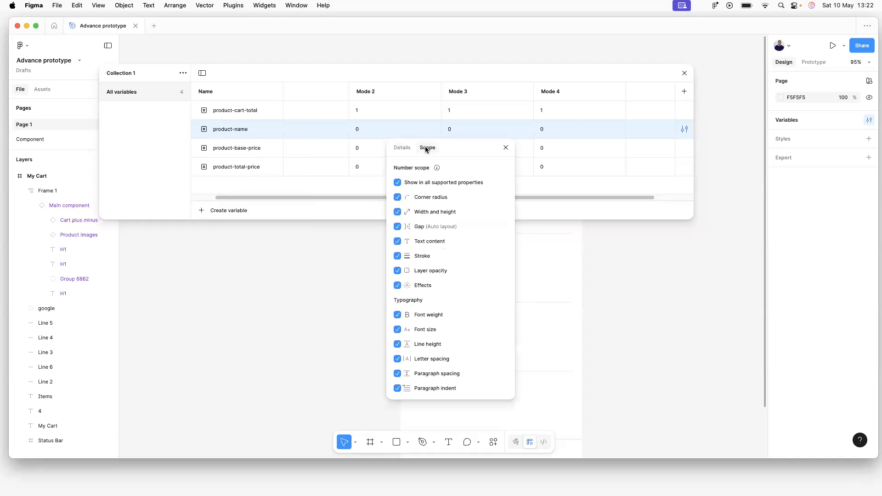
{"action": "left_click", "coordinate": [506, 148]}
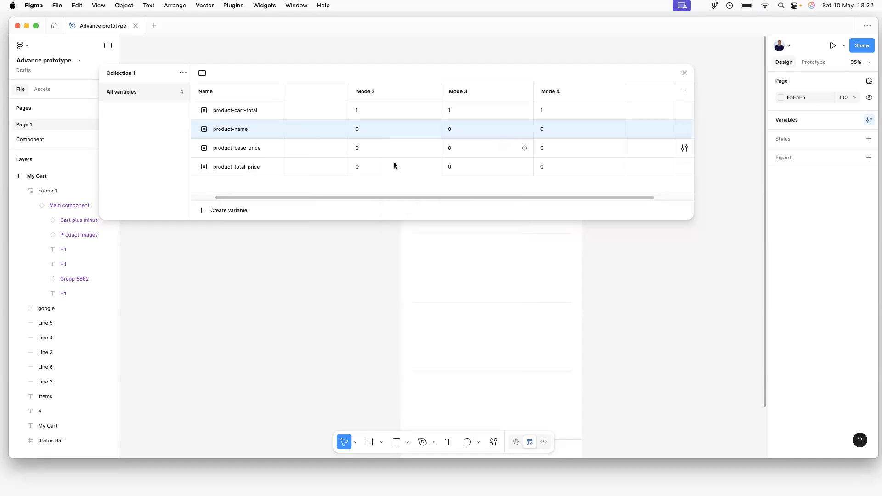
{"action": "right_click", "coordinate": [217, 125]}
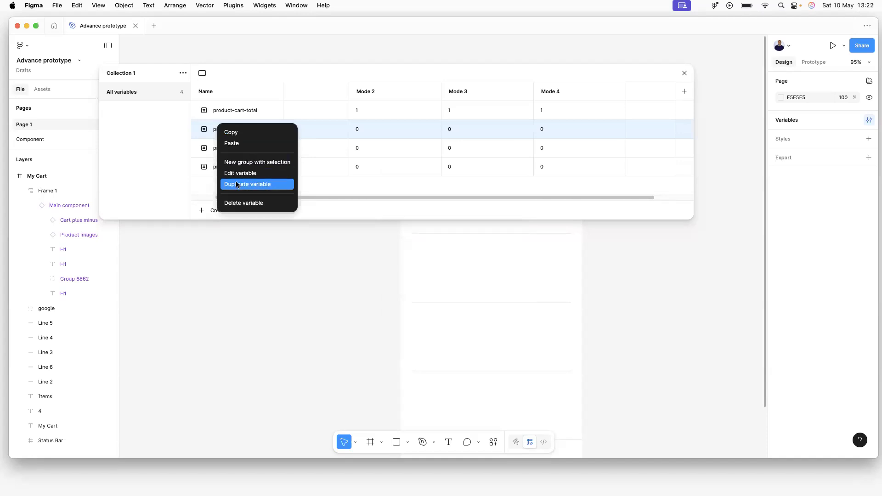
{"action": "left_click", "coordinate": [233, 200]}
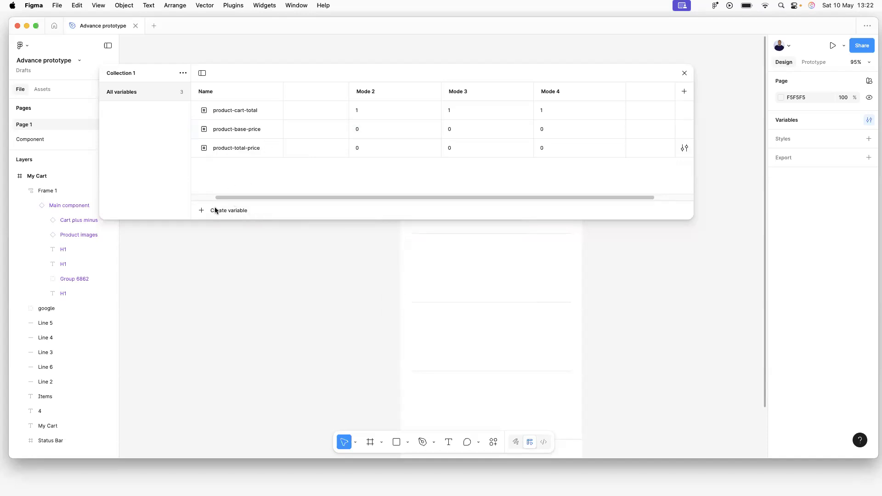
Create a string variable Product-name with Tomatoes as its Mode 1 value.
{"action": "left_click", "coordinate": [200, 211]}
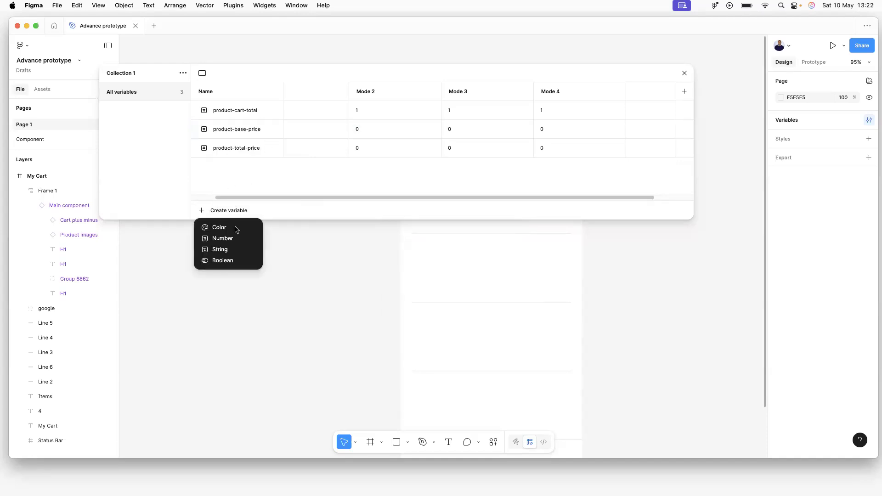
{"action": "left_click", "coordinate": [228, 250]}
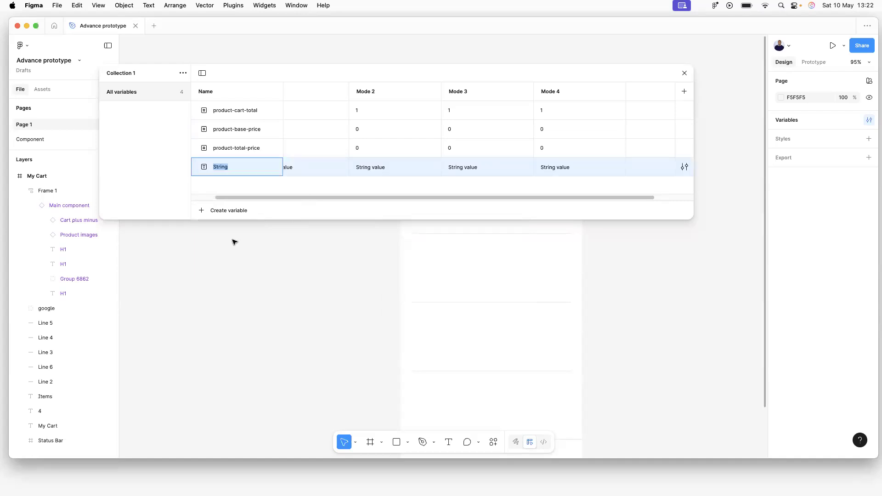
{"action": "type", "text": "Product-name"}
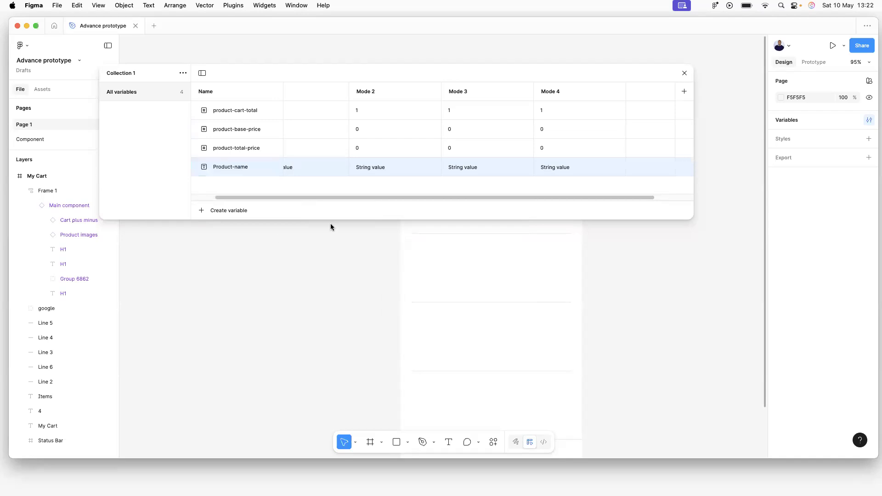
{"action": "double_click", "coordinate": [286, 167]}
{"action": "key", "text": "BackSpace"}
{"action": "type", "text": "Tomatord"}
{"action": "left_click", "coordinate": [285, 199]}
{"action": "scroll", "coordinate": [248, 200], "scroll_direction": "left", "scroll_amount": 2}
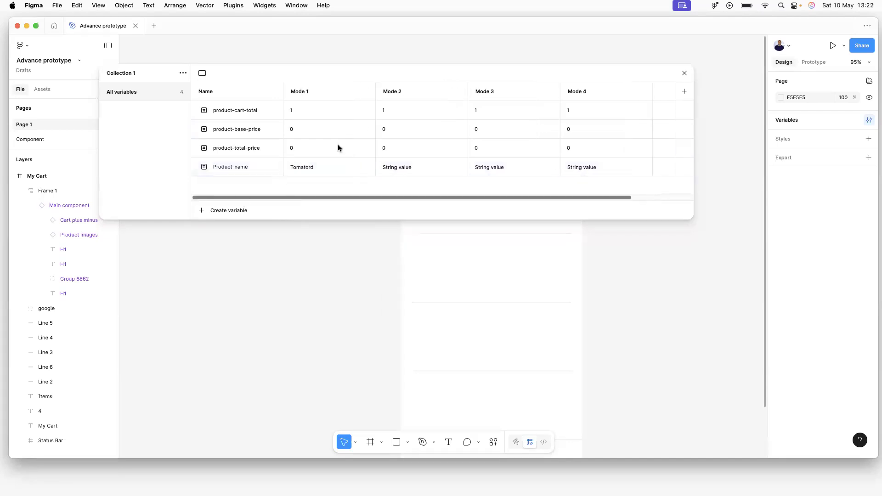
{"action": "double_click", "coordinate": [317, 167]}
{"action": "left_click", "coordinate": [320, 167]}
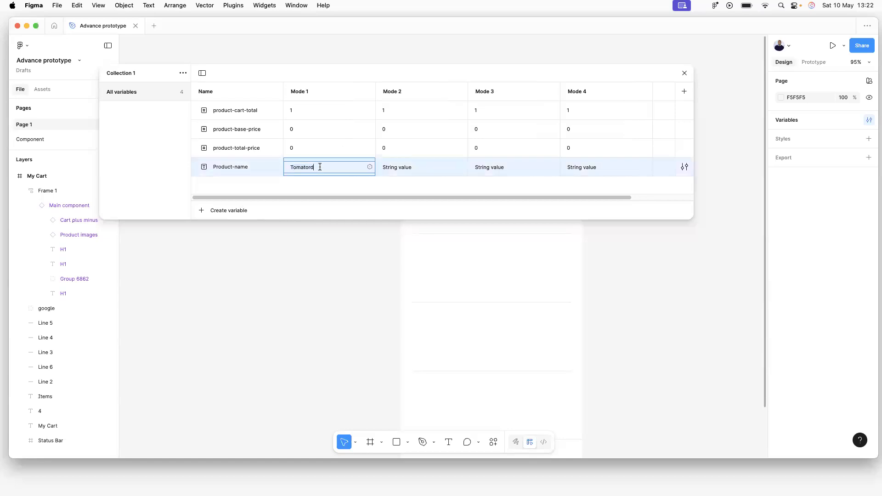
{"action": "type", "text": "es"}
Enter Banana, Egg and Ginger as Product-name values for Modes 2 to 4.
{"action": "double_click", "coordinate": [408, 167]}
{"action": "type", "text": "Banana"}
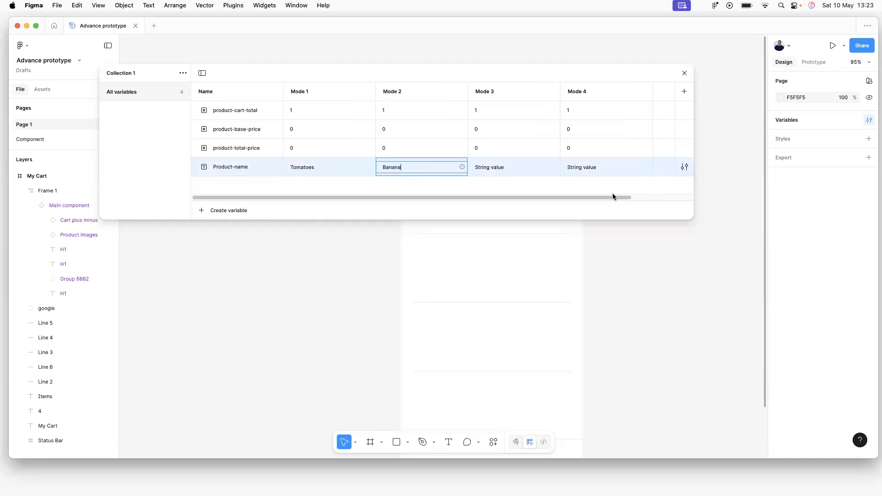
{"action": "double_click", "coordinate": [506, 167]}
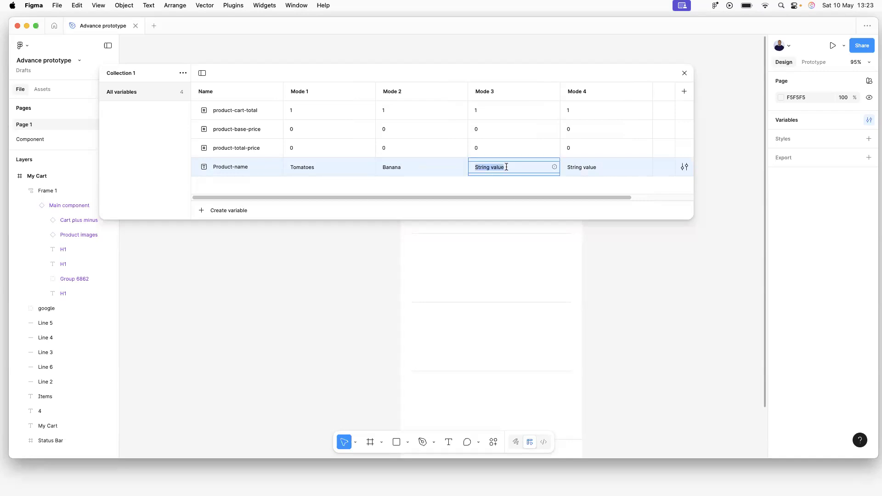
{"action": "type", "text": "Egg"}
{"action": "double_click", "coordinate": [584, 169]}
{"action": "type", "text": "Go=iner"}
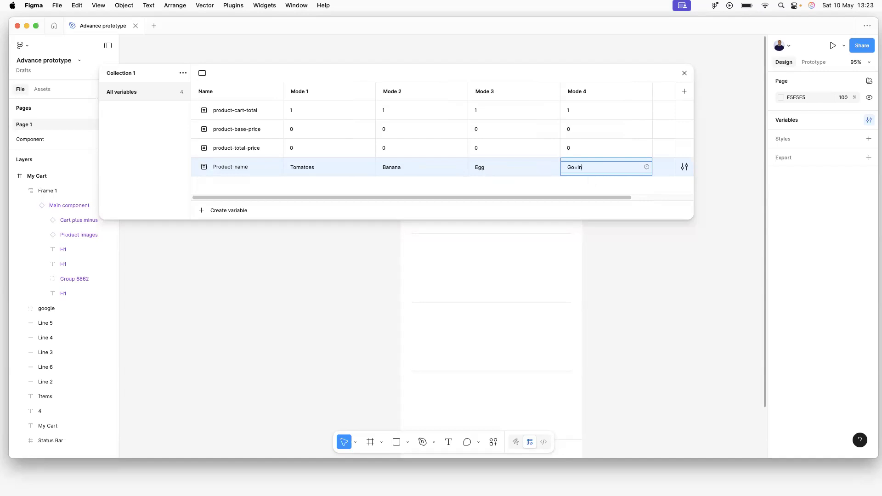
{"action": "left_click", "coordinate": [577, 168]}
{"action": "key", "text": "BackSpace"}
{"action": "key", "text": "BackSpace"}
{"action": "left_click", "coordinate": [578, 168]}
{"action": "type", "text": "g"}
{"action": "left_click", "coordinate": [589, 185]}
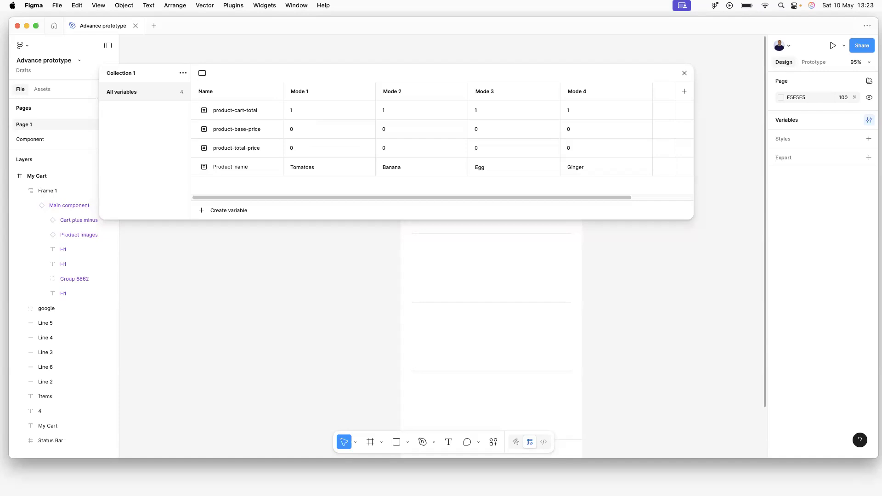
Enter product-base-price values 90, 120, 20 and 34 across Modes 1 to 4.
{"action": "left_click", "coordinate": [293, 129]}
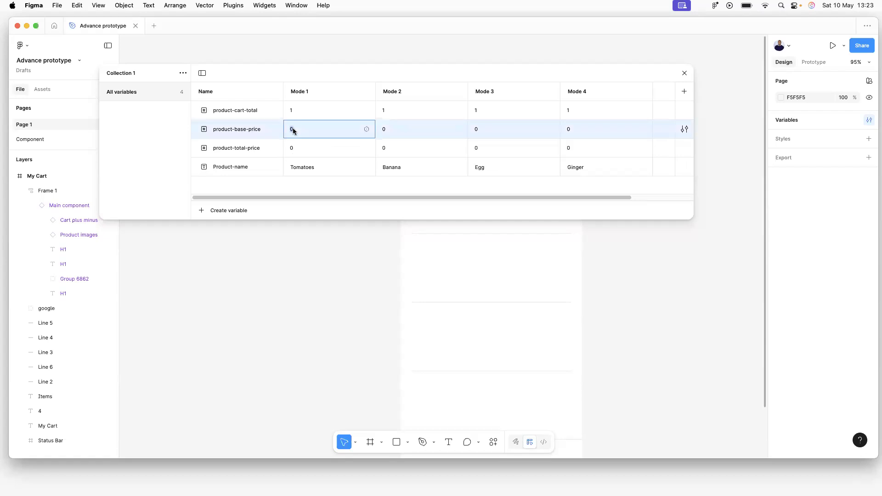
{"action": "type", "text": "90"}
{"action": "left_click", "coordinate": [389, 131]}
{"action": "type", "text": "120"}
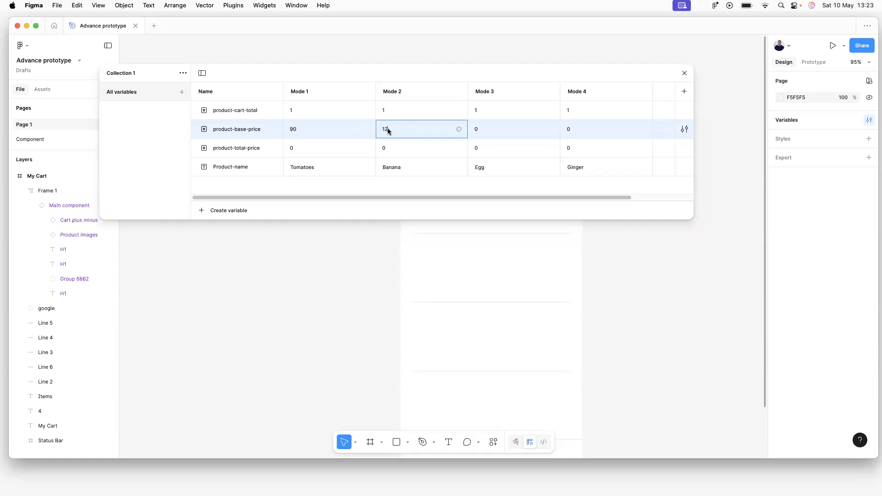
{"action": "left_click", "coordinate": [477, 129]}
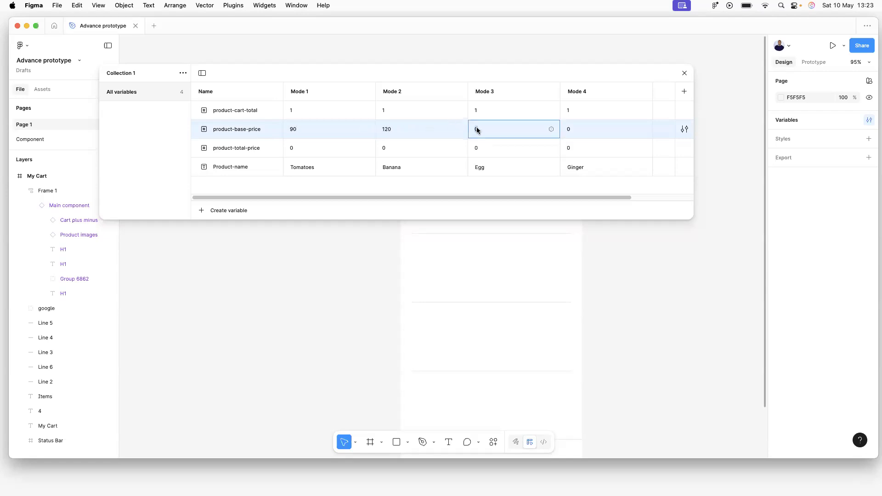
{"action": "type", "text": "12"}
{"action": "type", "text": "0"}
{"action": "left_click", "coordinate": [571, 128]}
{"action": "type", "text": "34"}
{"action": "left_click", "coordinate": [614, 193]}
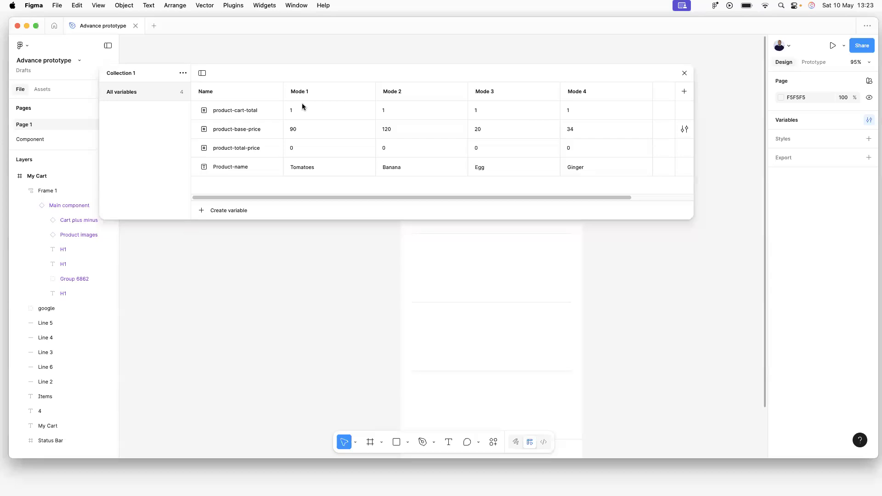
{"action": "left_click_drag", "start_coordinate": [297, 196], "coordinate": [211, 190]}
Close the variables window, go to the Component page and select the Main component.
{"action": "left_click", "coordinate": [685, 73]}
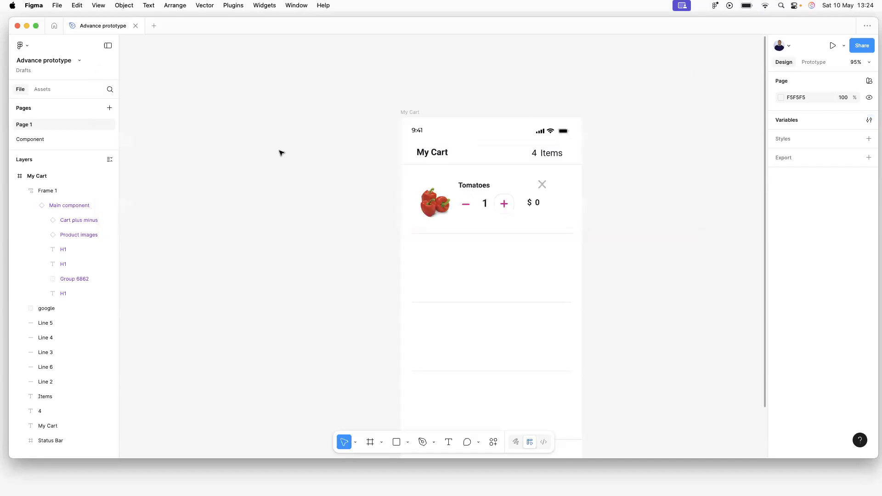
{"action": "left_click", "coordinate": [39, 139]}
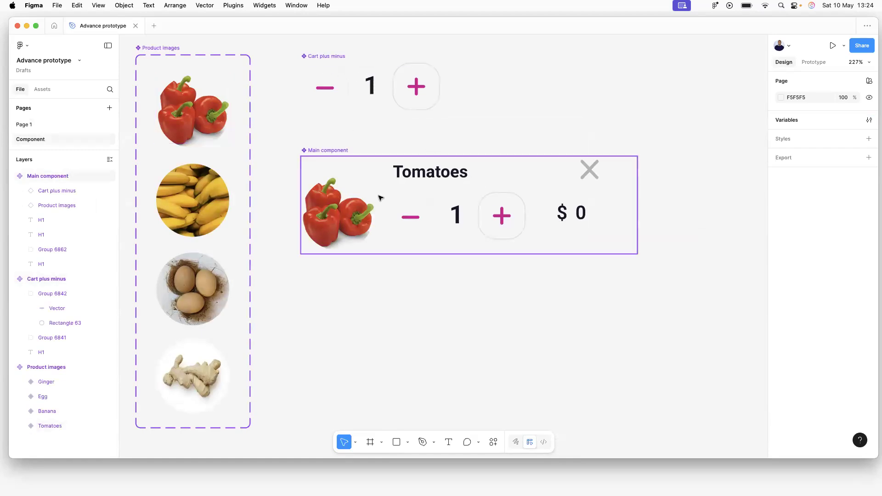
{"action": "left_click", "coordinate": [30, 128]}
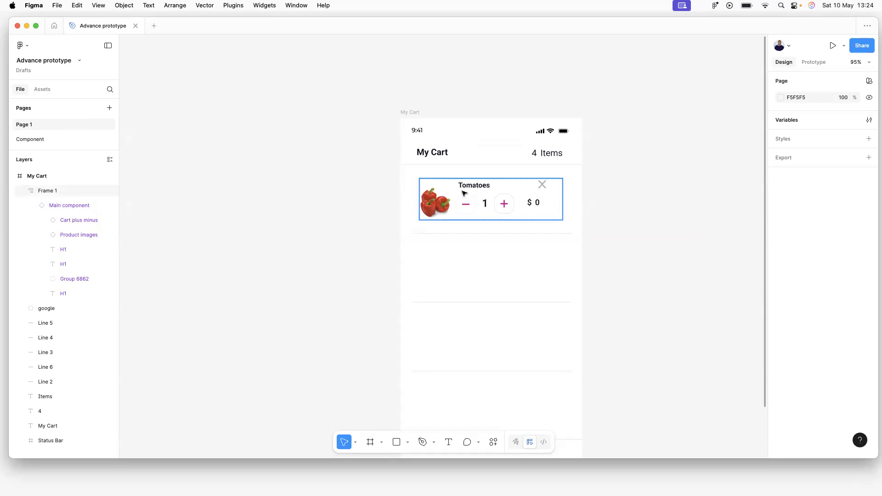
{"action": "left_click", "coordinate": [33, 139]}
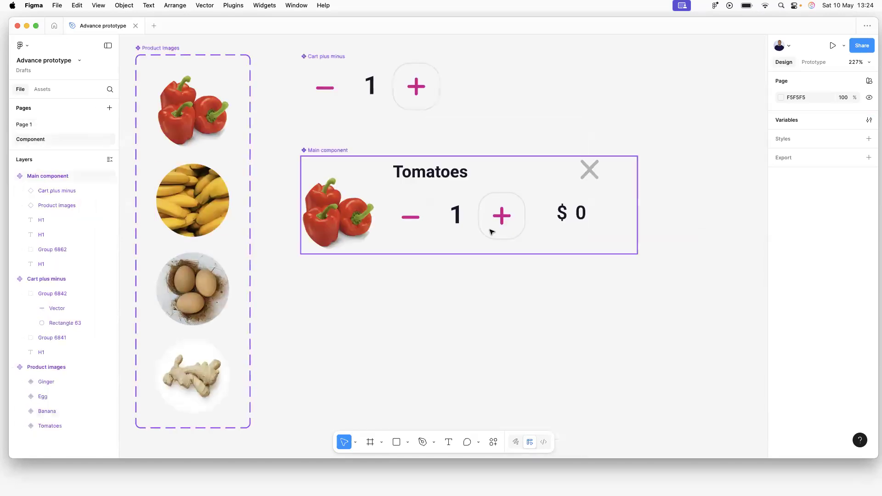
{"action": "left_click", "coordinate": [325, 152]}
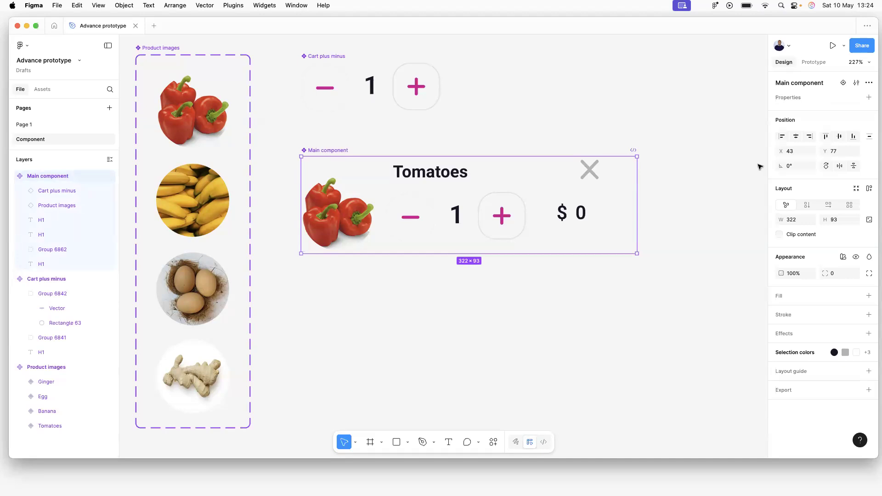
Give Main component an On click interaction with the Set variable action, target left unchosen.
{"action": "left_click", "coordinate": [817, 63]}
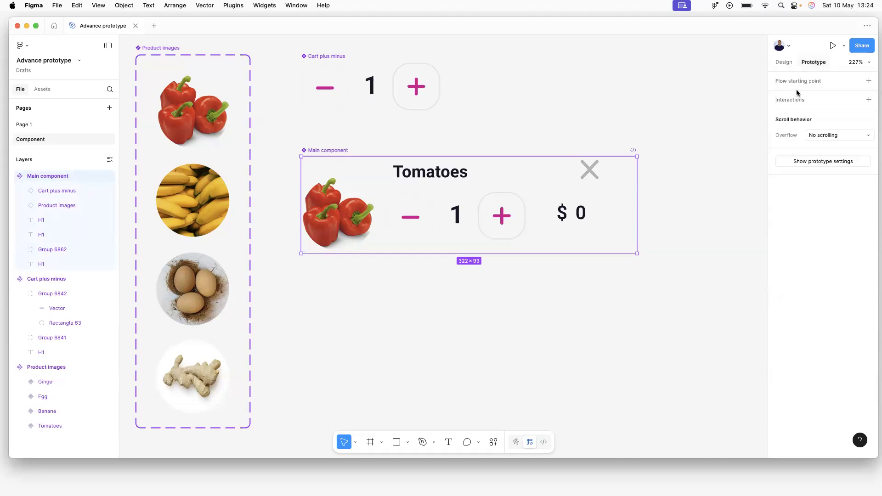
{"action": "left_click", "coordinate": [869, 100]}
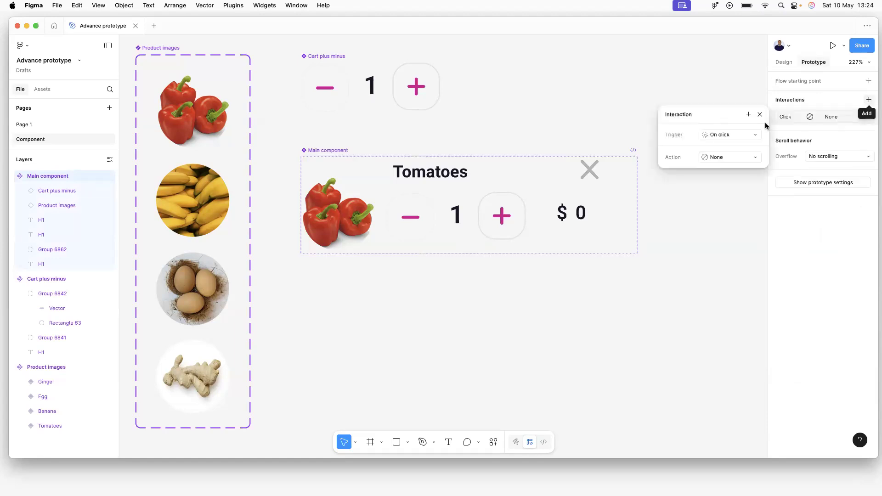
{"action": "left_click", "coordinate": [743, 135]}
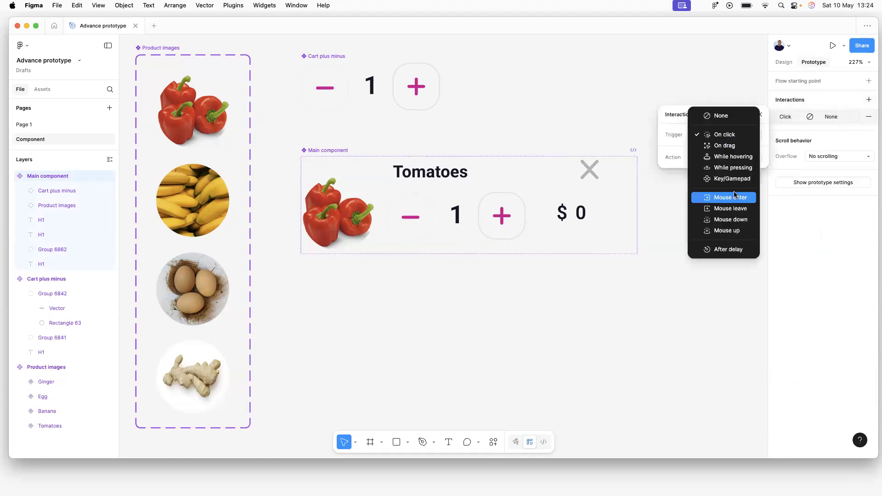
{"action": "left_click", "coordinate": [736, 116]}
{"action": "left_click", "coordinate": [731, 136]}
{"action": "left_click", "coordinate": [723, 154]}
{"action": "left_click", "coordinate": [719, 158]}
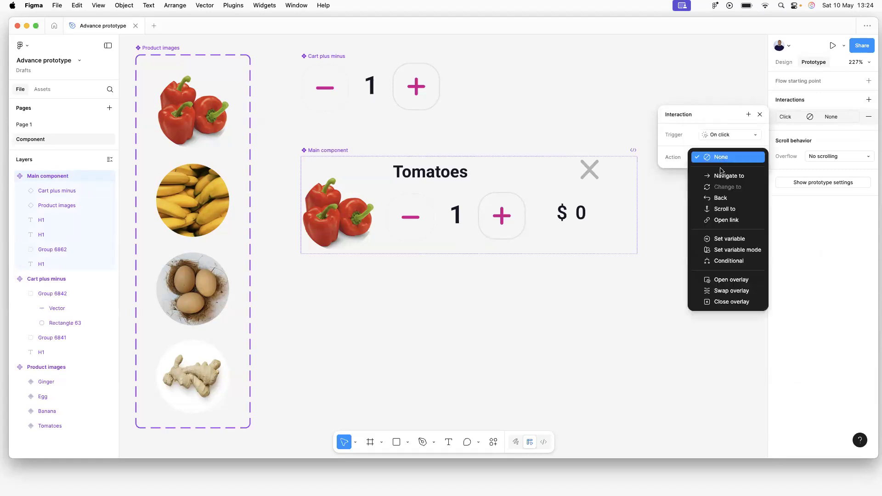
{"action": "left_click", "coordinate": [737, 248]}
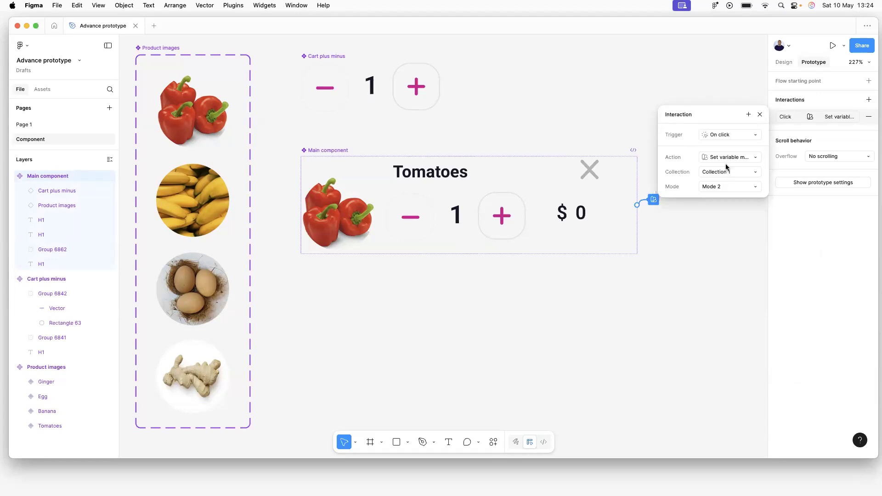
{"action": "left_click", "coordinate": [729, 157]}
{"action": "left_click", "coordinate": [729, 146]}
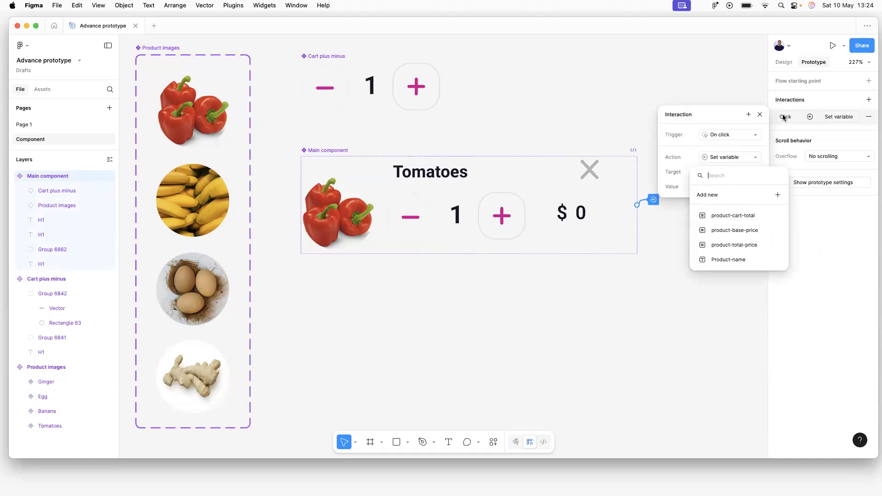
{"action": "left_click", "coordinate": [760, 115]}
{"action": "left_click", "coordinate": [762, 115]}
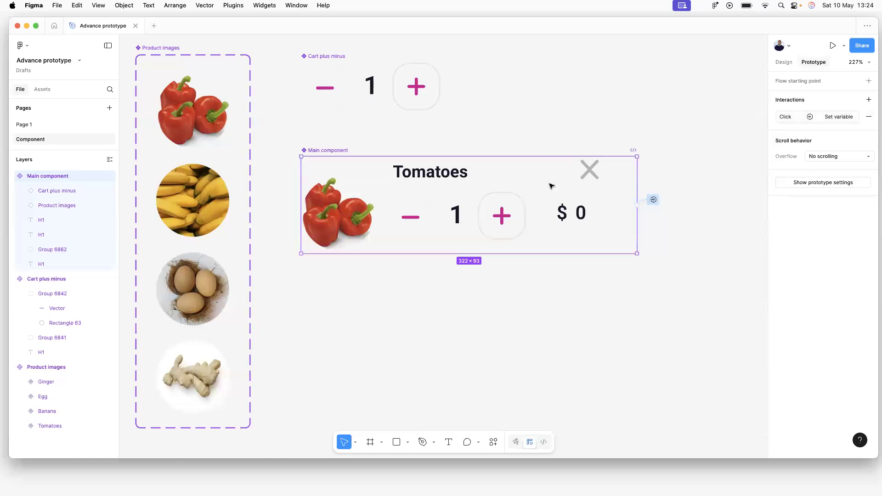
{"action": "left_click", "coordinate": [365, 94]}
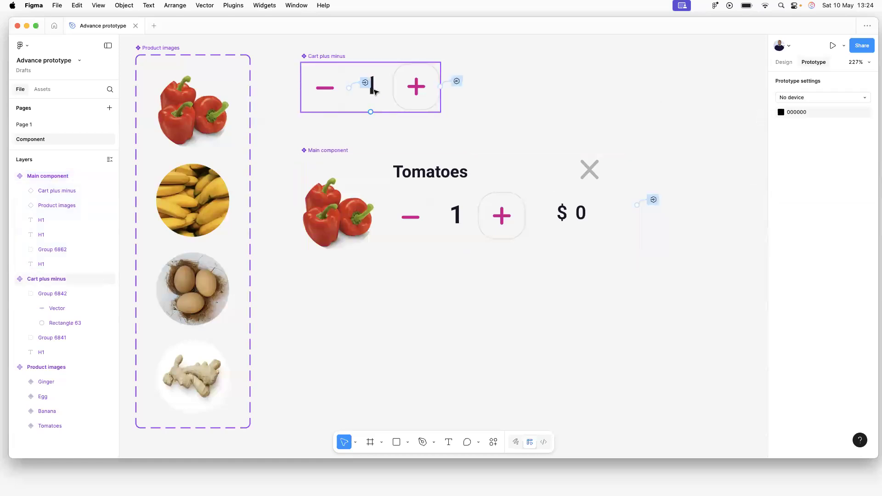
Preview Flow 1 on Page 1, raising Tomatoes quantity to 3 then lowering it, and close.
{"action": "left_click", "coordinate": [475, 179]}
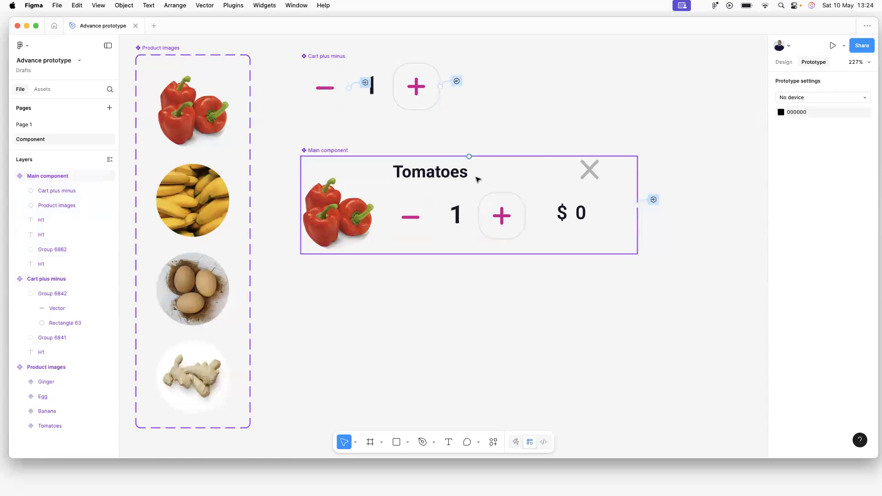
{"action": "left_click", "coordinate": [693, 152]}
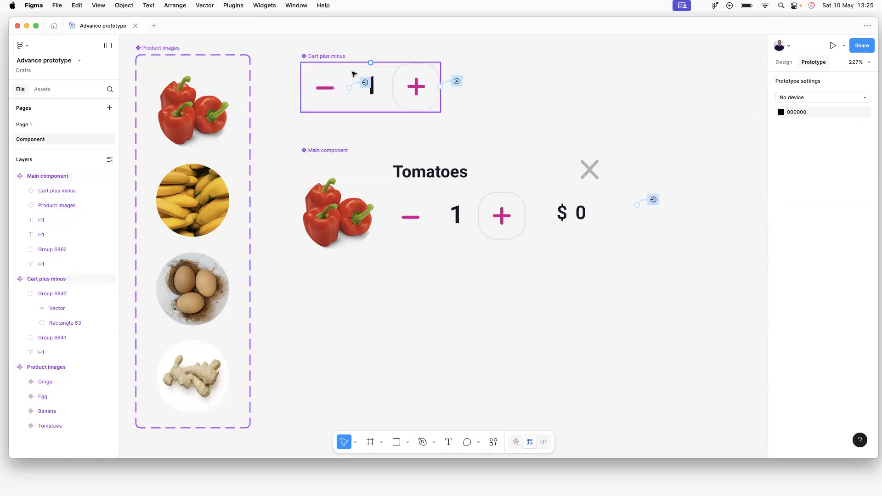
{"action": "left_click", "coordinate": [29, 125]}
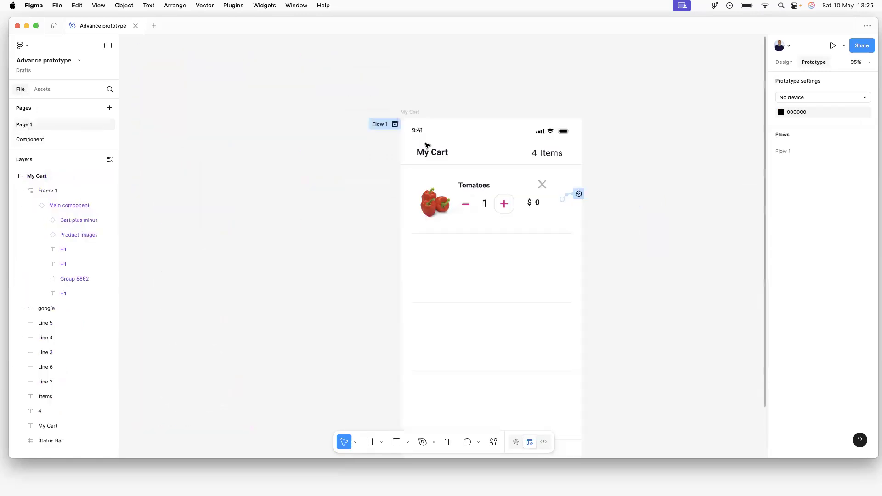
{"action": "left_click", "coordinate": [395, 124]}
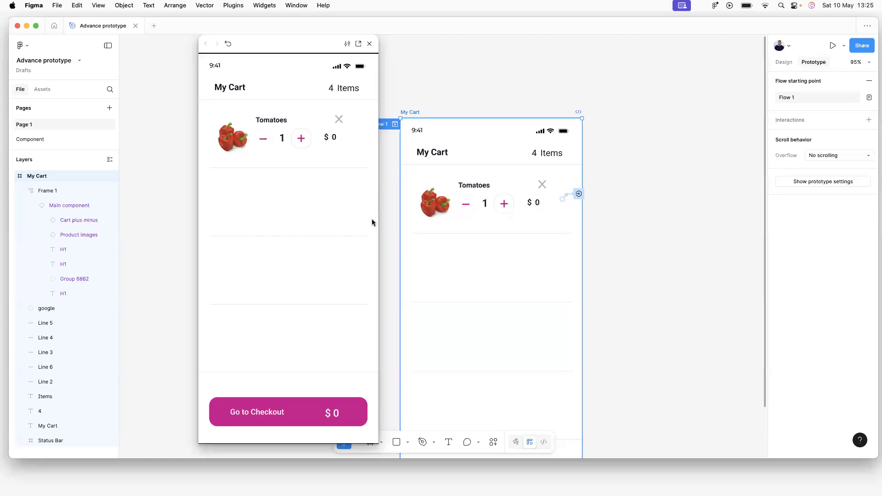
{"action": "left_click", "coordinate": [301, 138]}
{"action": "left_click", "coordinate": [302, 139]}
{"action": "left_click", "coordinate": [262, 139]}
{"action": "left_click", "coordinate": [369, 43]}
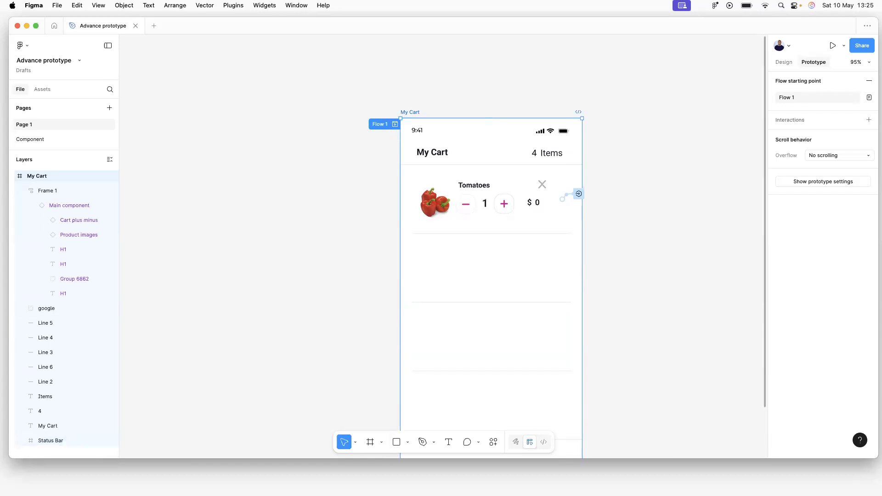
Delete Main component's old click interaction and add a new one with the Set variable action.
{"action": "left_click", "coordinate": [24, 140]}
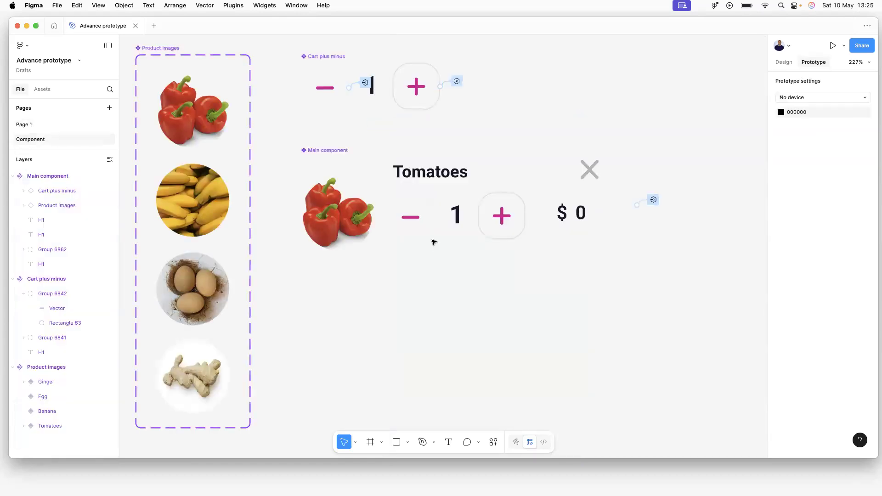
{"action": "left_click_drag", "start_coordinate": [340, 150], "coordinate": [341, 140]}
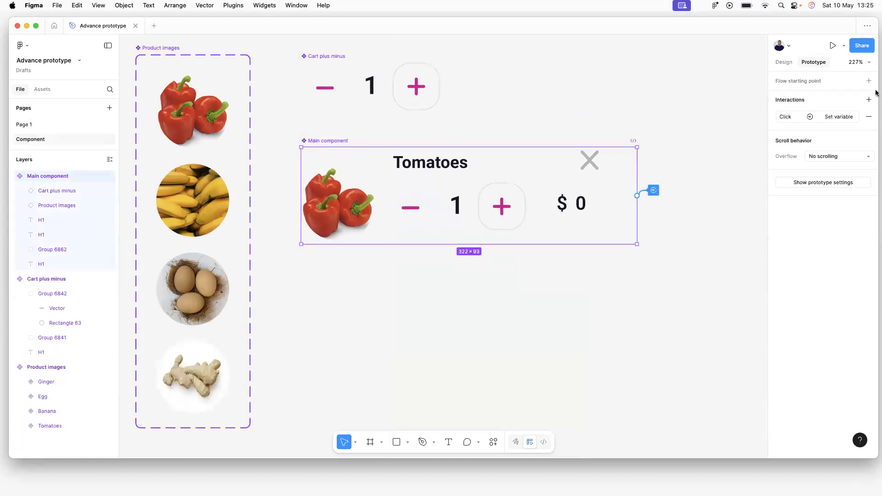
{"action": "left_click", "coordinate": [867, 116]}
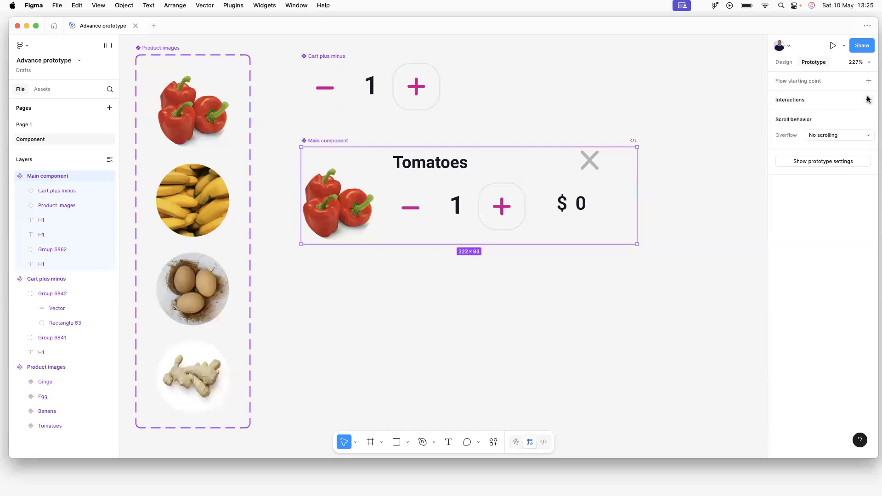
{"action": "left_click", "coordinate": [869, 99]}
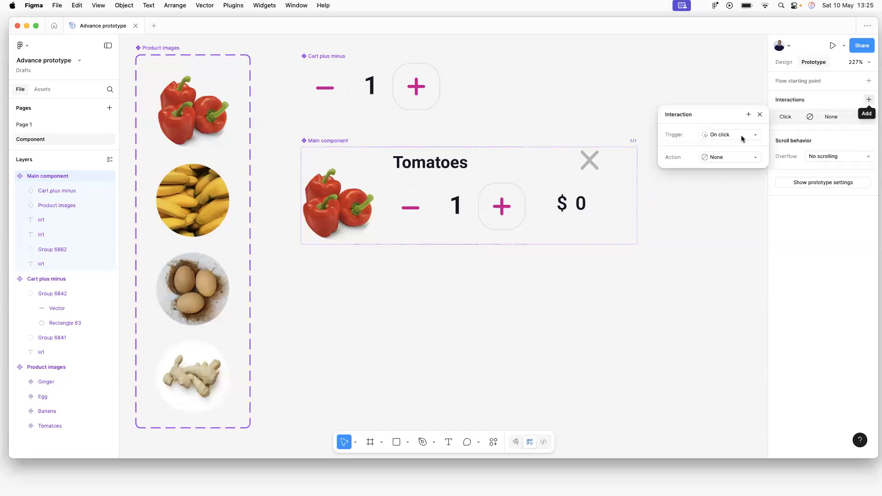
{"action": "left_click", "coordinate": [730, 156]}
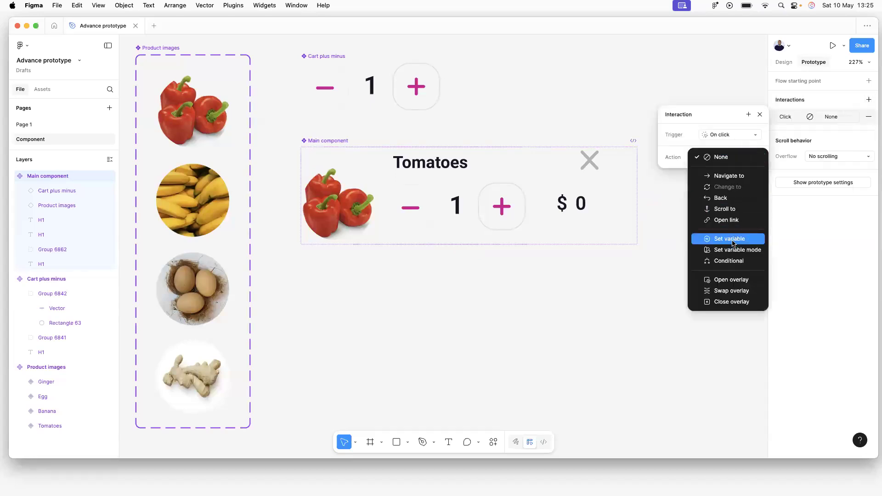
{"action": "left_click", "coordinate": [732, 239]}
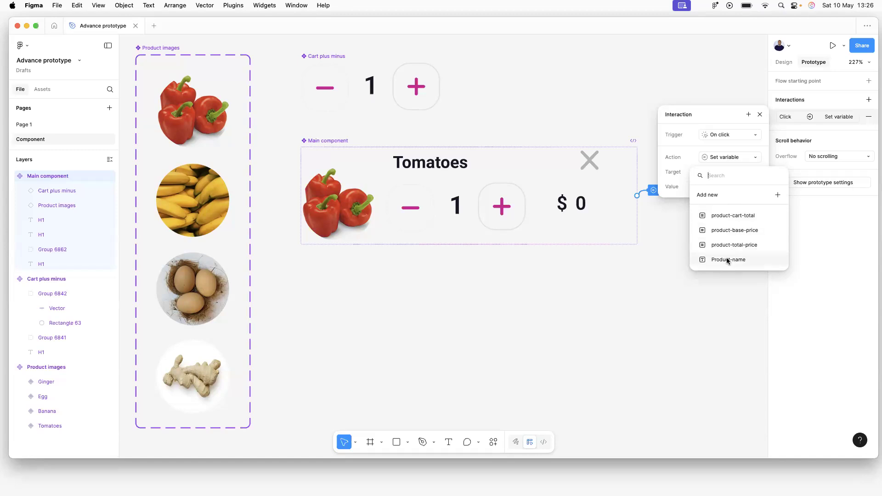
{"action": "left_click", "coordinate": [761, 117]}
{"action": "left_click", "coordinate": [448, 167]}
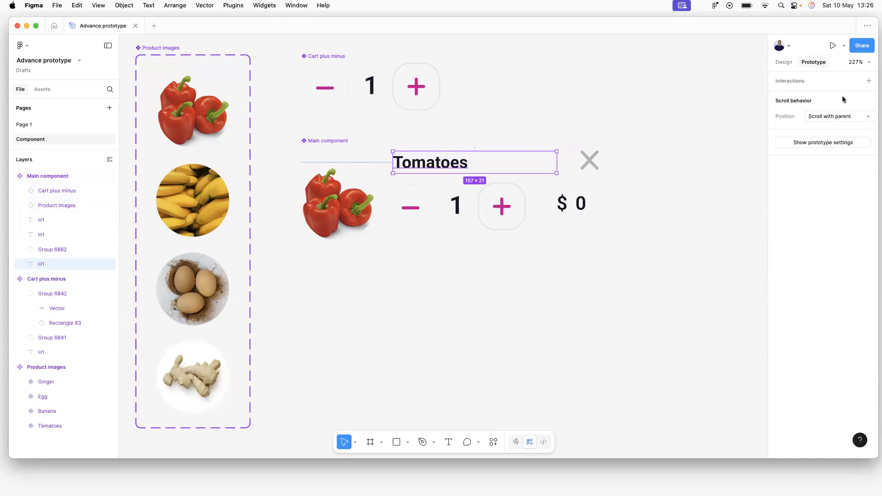
Add an interaction to the Tomatoes text, then close it and return to design properties.
{"action": "left_click", "coordinate": [823, 85]}
{"action": "left_click", "coordinate": [810, 97]}
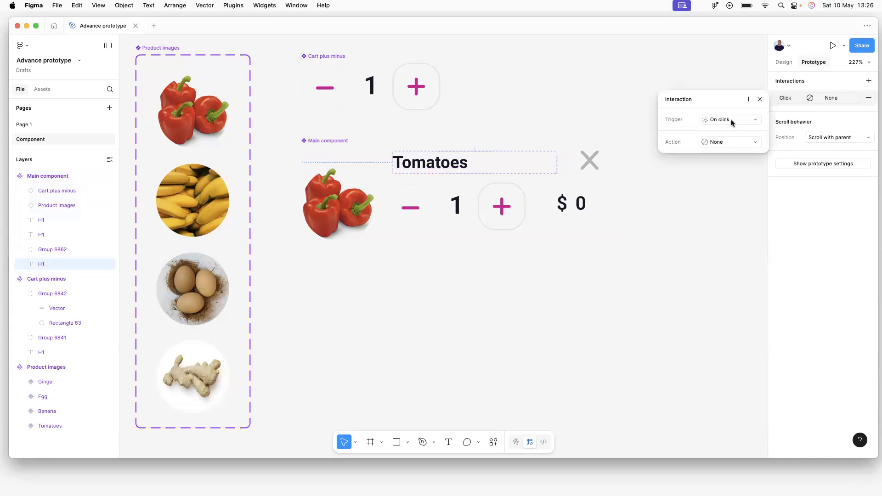
{"action": "left_click", "coordinate": [760, 99]}
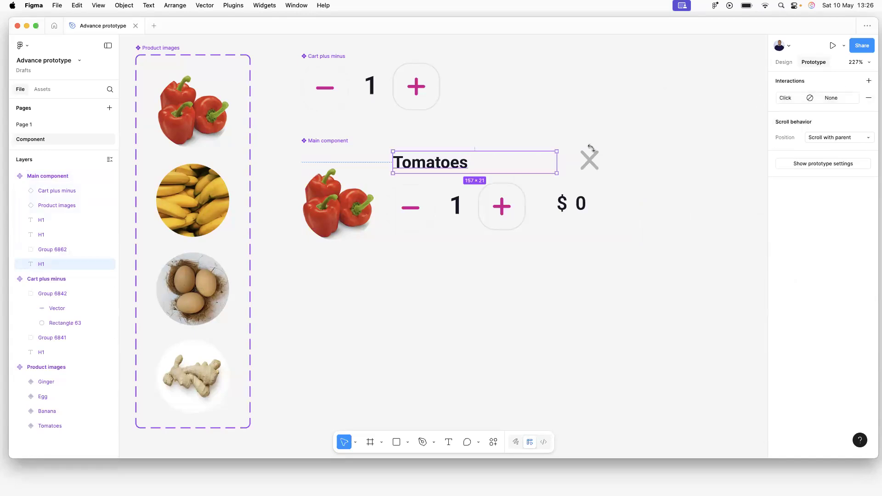
{"action": "left_click", "coordinate": [784, 62]}
{"action": "key", "text": "Escape"}
Reselect the Tomatoes text inside Main and narrow its box to 154 × 21.
{"action": "double_click", "coordinate": [453, 164]}
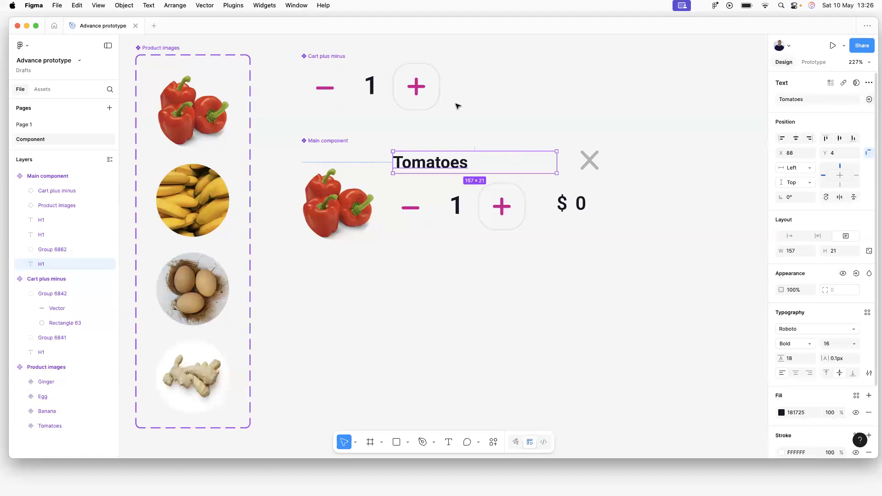
{"action": "key", "text": "Escape"}
{"action": "left_click", "coordinate": [440, 173]}
{"action": "left_click", "coordinate": [452, 168]}
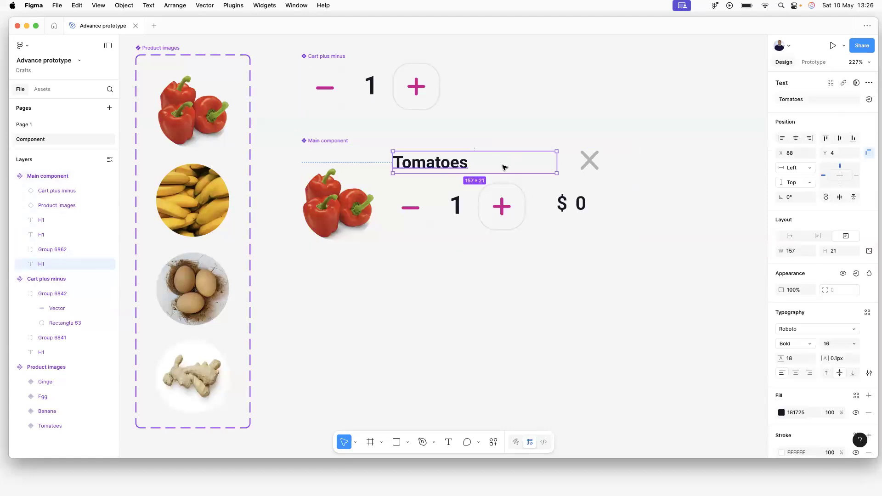
{"action": "mouse_move", "coordinate": [555, 164]}
{"action": "left_mouse_down"}
{"action": "mouse_move", "coordinate": [469, 164]}
{"action": "mouse_move", "coordinate": [554, 168]}
{"action": "left_mouse_up"}
Bind the Tomatoes title's text content to the Product-name variable.
{"action": "left_click", "coordinate": [869, 99]}
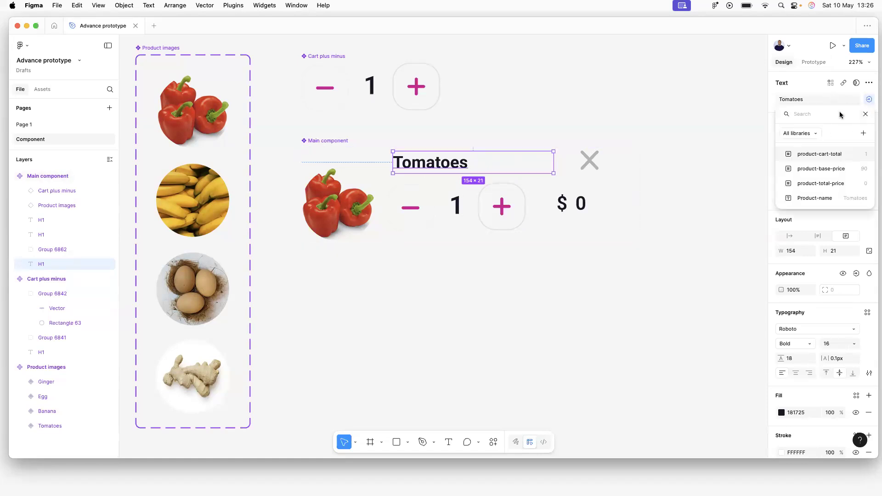
{"action": "left_click", "coordinate": [826, 201]}
{"action": "left_click", "coordinate": [613, 258]}
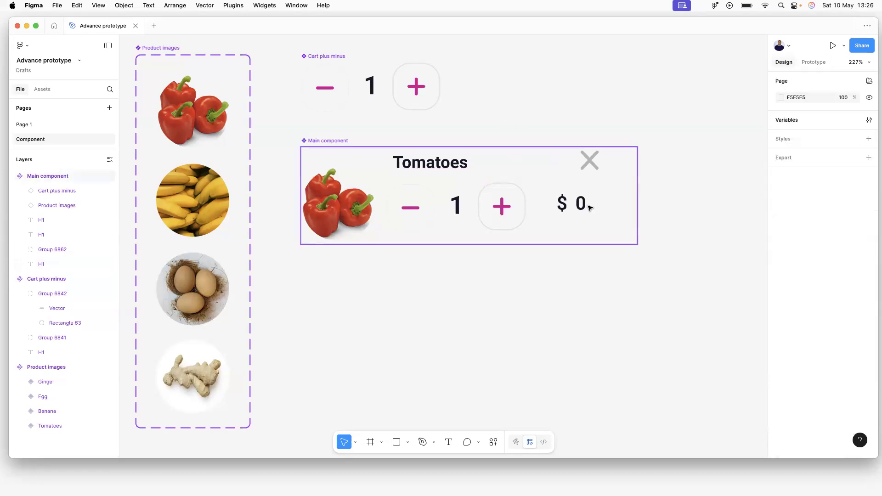
Bind the 0 figure beside the dollar sign to the product-total-price variable.
{"action": "left_click", "coordinate": [588, 207]}
{"action": "left_click", "coordinate": [587, 206]}
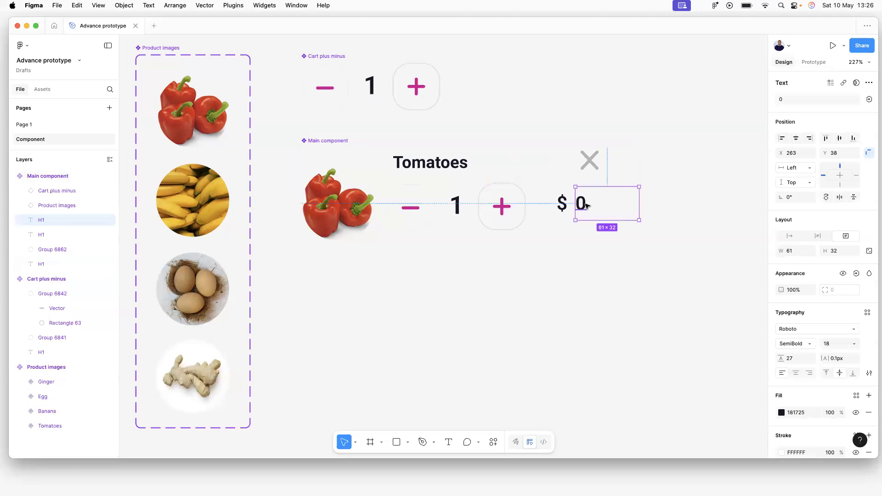
{"action": "left_click", "coordinate": [563, 204]}
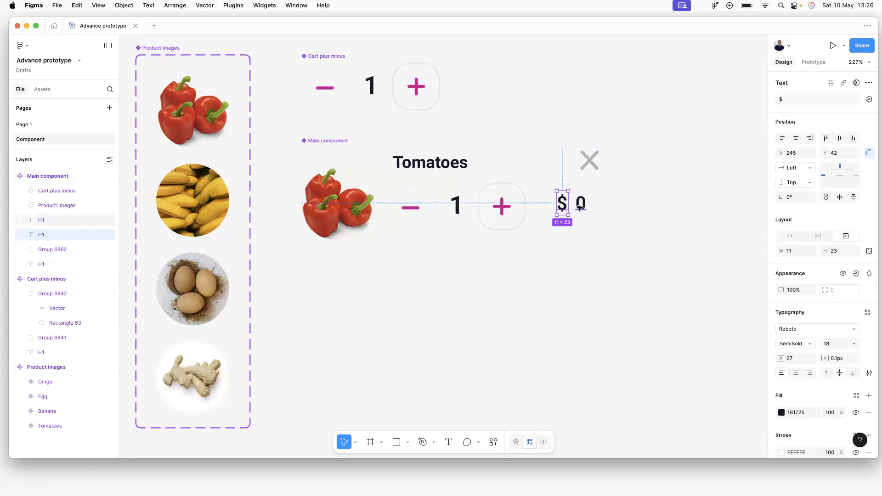
{"action": "left_click", "coordinate": [580, 206]}
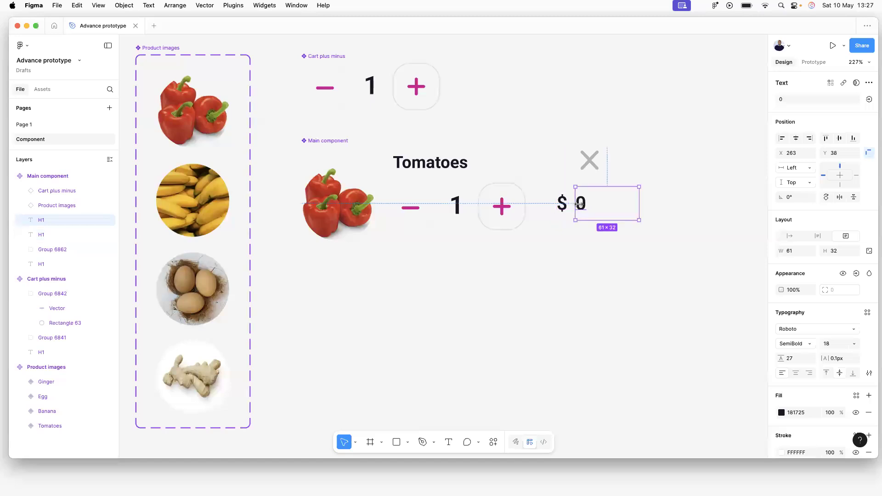
{"action": "left_click", "coordinate": [563, 204]}
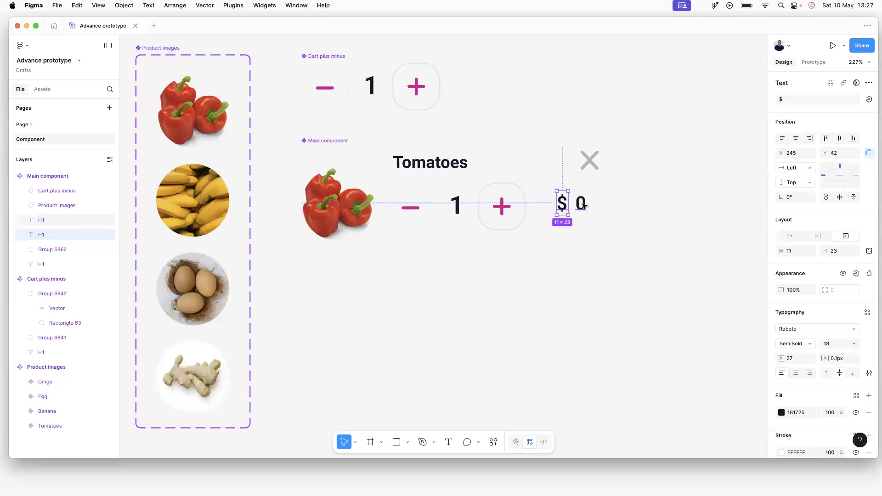
{"action": "left_click", "coordinate": [582, 206]}
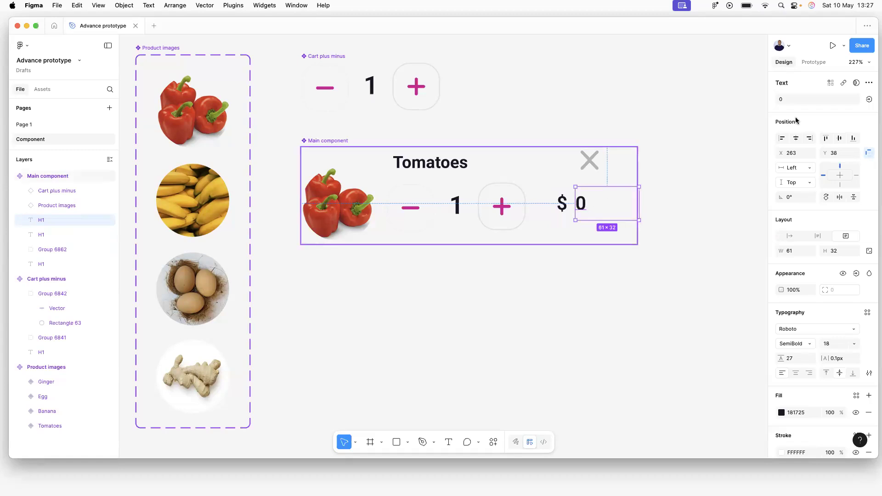
{"action": "left_click", "coordinate": [869, 99]}
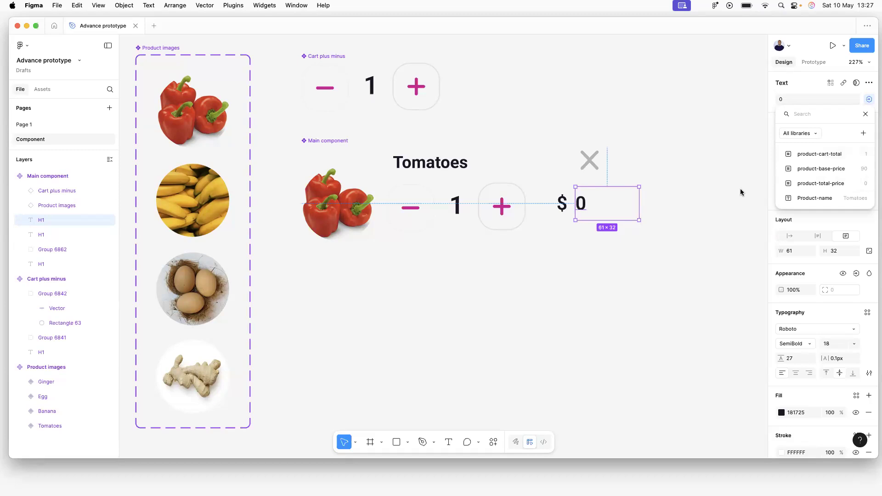
{"action": "left_click", "coordinate": [828, 185]}
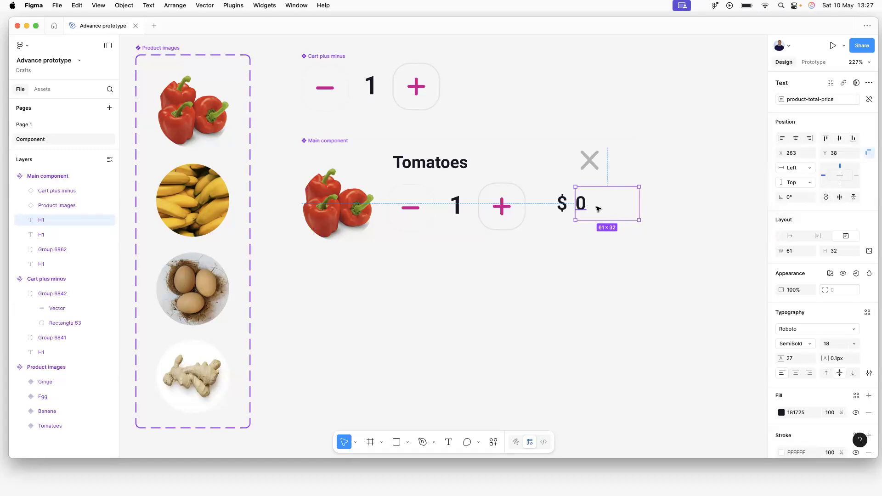
{"action": "left_click", "coordinate": [629, 309]}
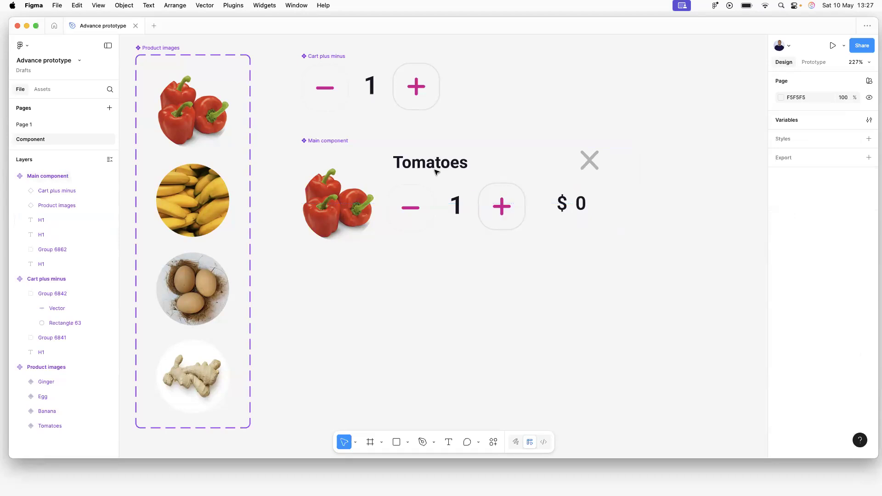
{"action": "left_click", "coordinate": [30, 125]}
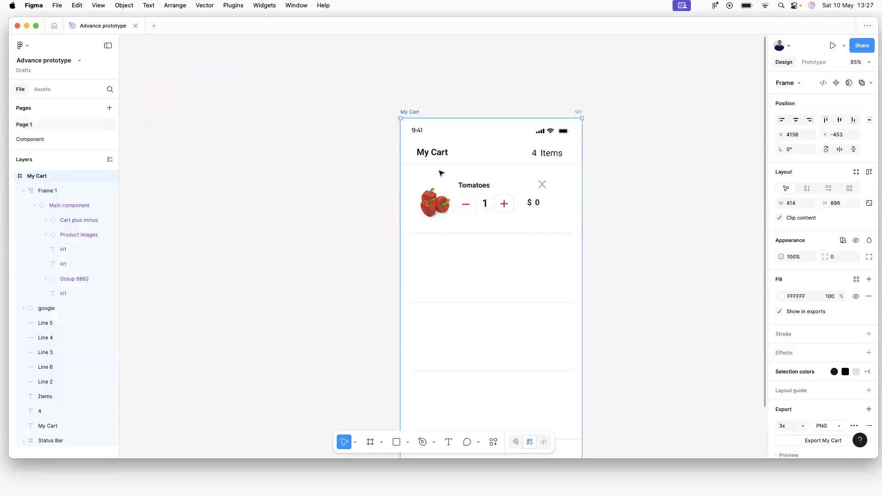
{"action": "left_click", "coordinate": [814, 62]}
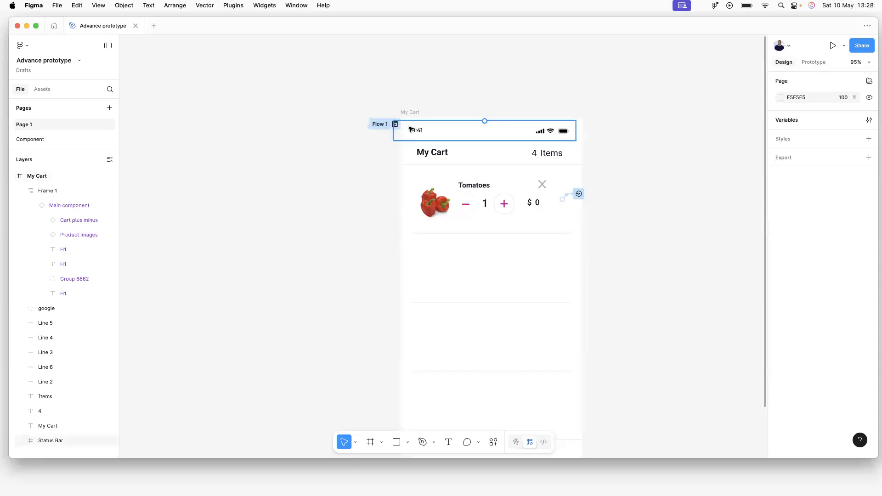
{"action": "left_click", "coordinate": [396, 124]}
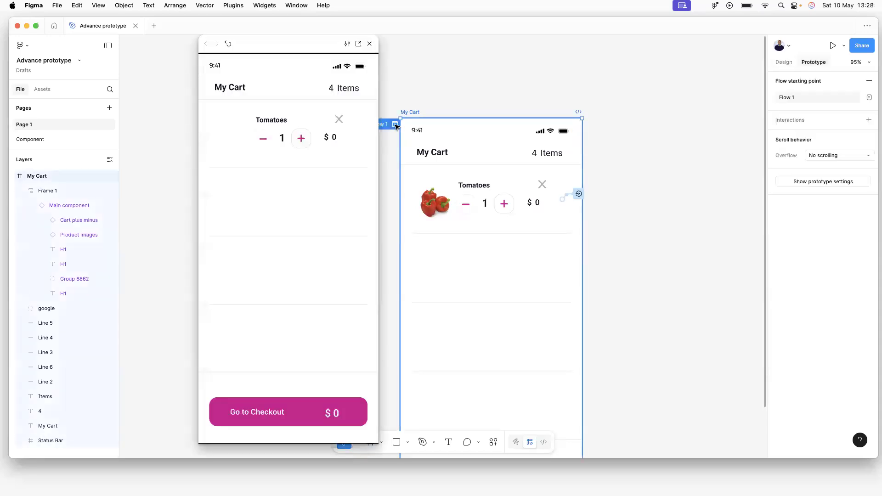
{"action": "left_click", "coordinate": [301, 140]}
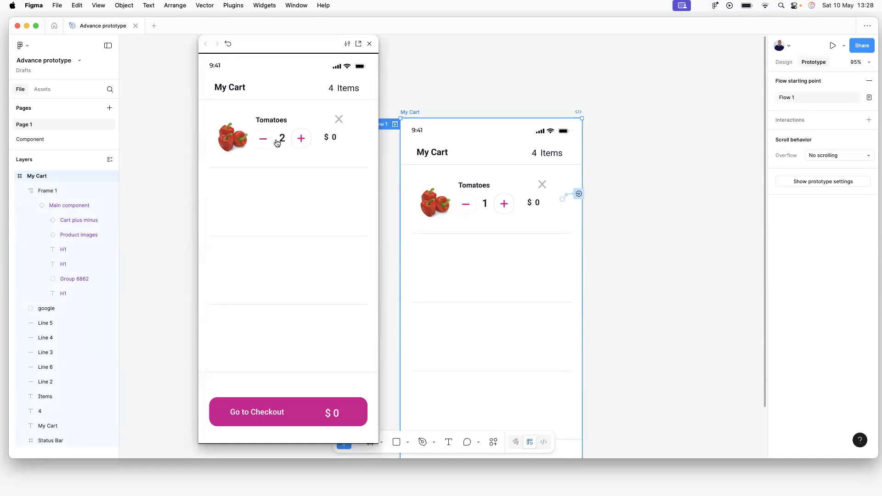
{"action": "left_click", "coordinate": [267, 143]}
{"action": "left_click", "coordinate": [371, 45]}
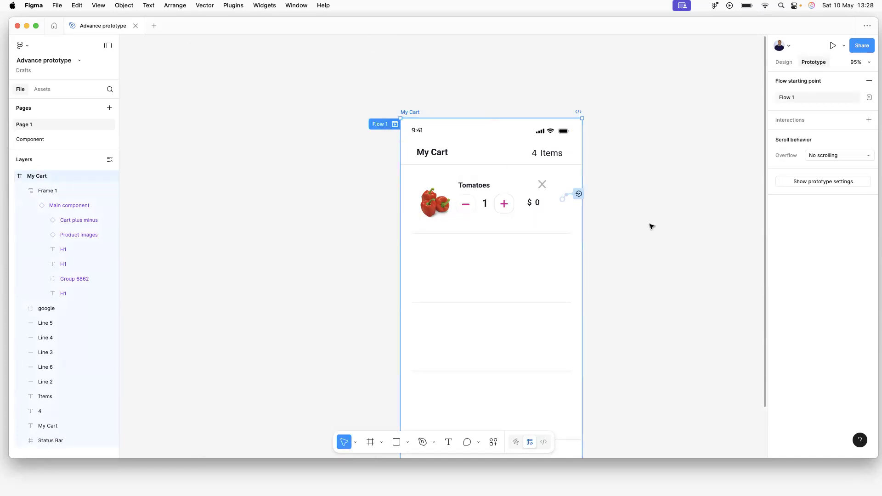
{"action": "left_click", "coordinate": [579, 193]}
{"action": "left_click", "coordinate": [580, 194]}
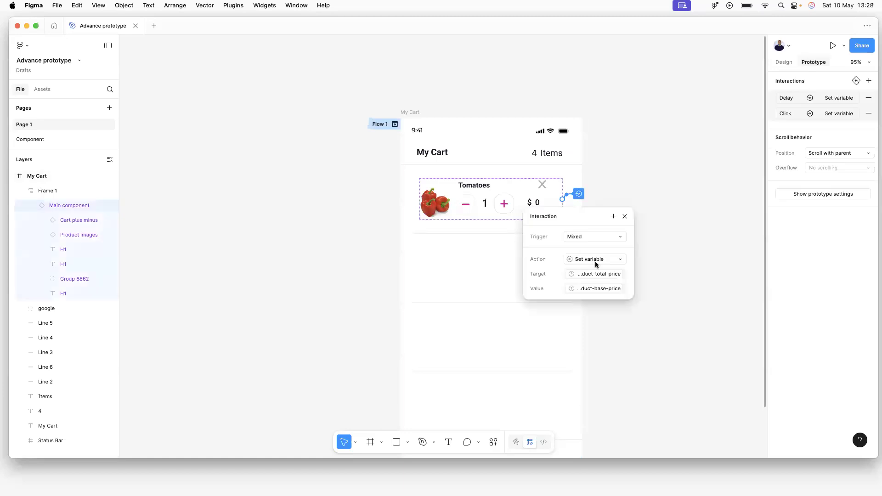
{"action": "left_click", "coordinate": [564, 170]}
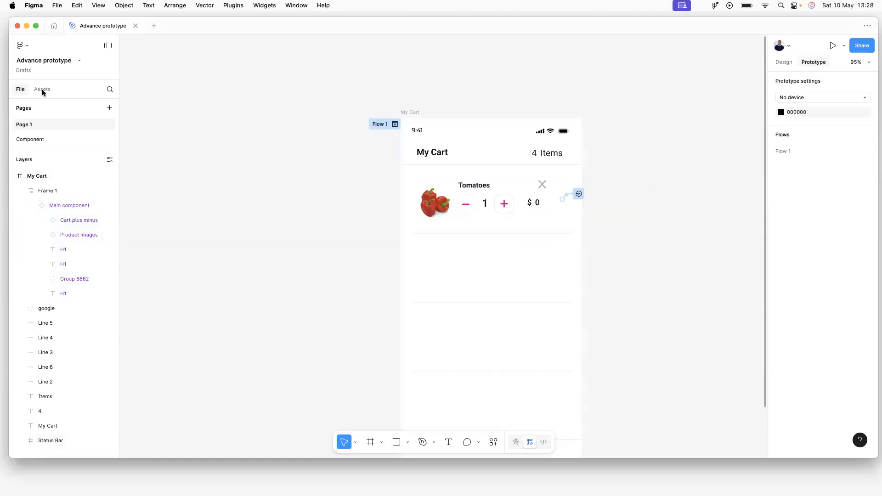
{"action": "left_click", "coordinate": [24, 138]}
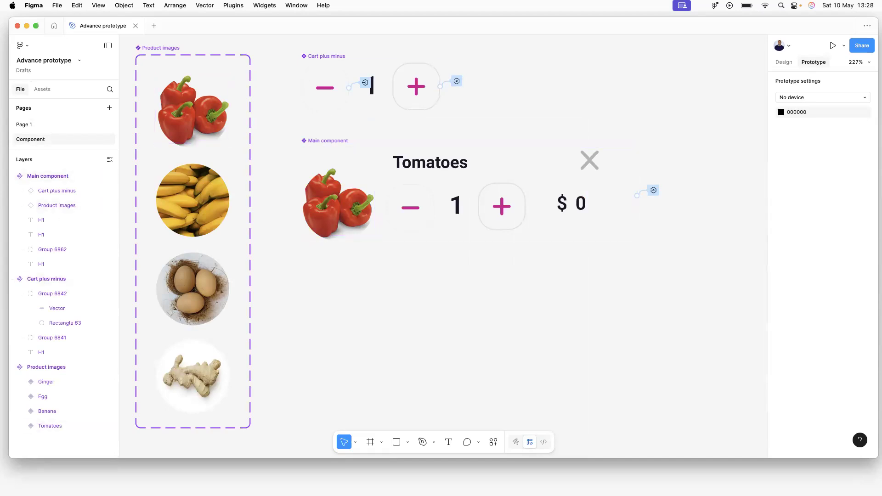
On Page 1, duplicate the Tomatoes cart row, stacking the copies below the original.
{"action": "left_click", "coordinate": [28, 126]}
{"action": "scroll", "coordinate": [568, 250], "scroll_direction": "down", "scroll_amount": 4}
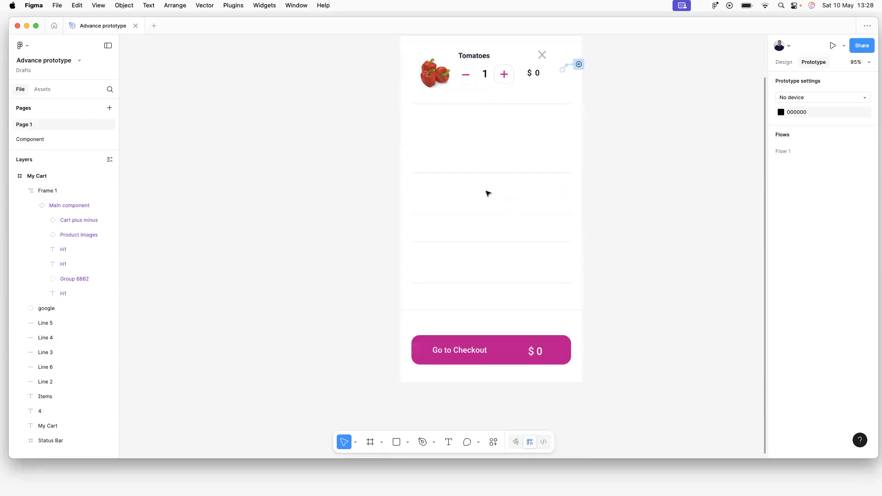
{"action": "scroll", "coordinate": [497, 152], "scroll_direction": "up", "scroll_amount": 2}
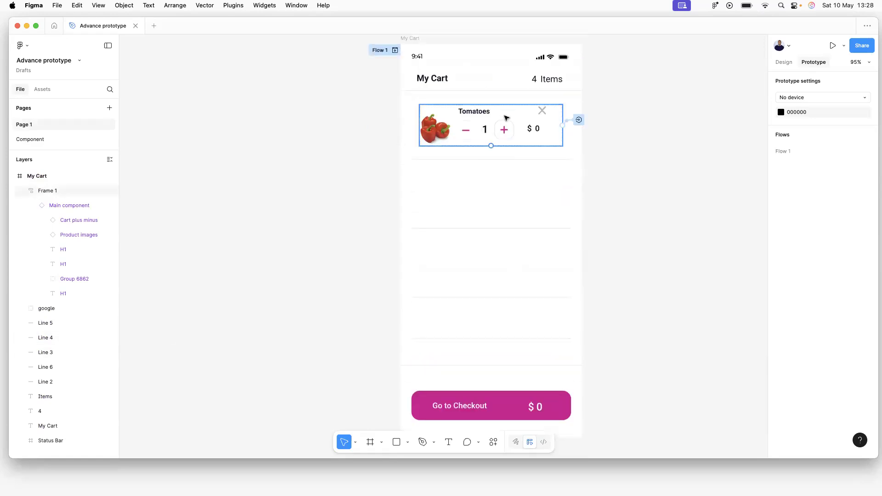
{"action": "left_click", "coordinate": [779, 63]}
{"action": "left_click", "coordinate": [502, 119]}
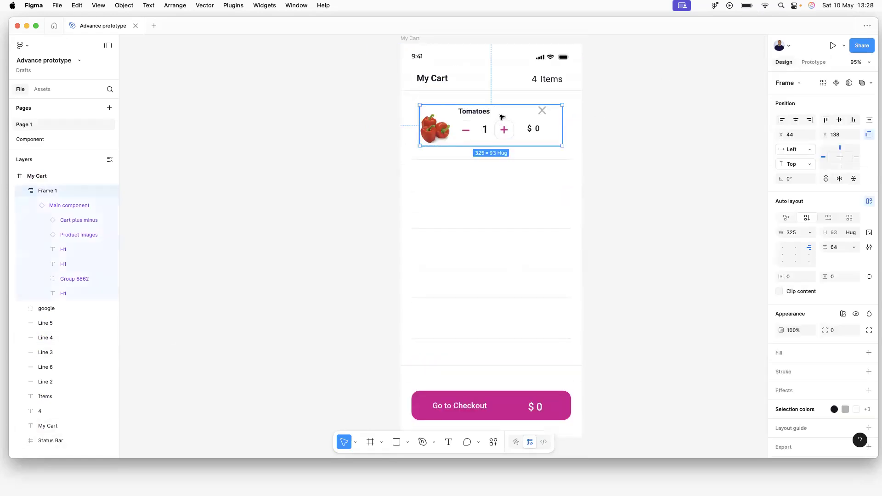
{"action": "key", "text": "super+d"}
{"action": "left_click_drag", "start_coordinate": [502, 117], "coordinate": [498, 181]}
{"action": "key", "text": "super+d"}
{"action": "key", "text": "super+d"}
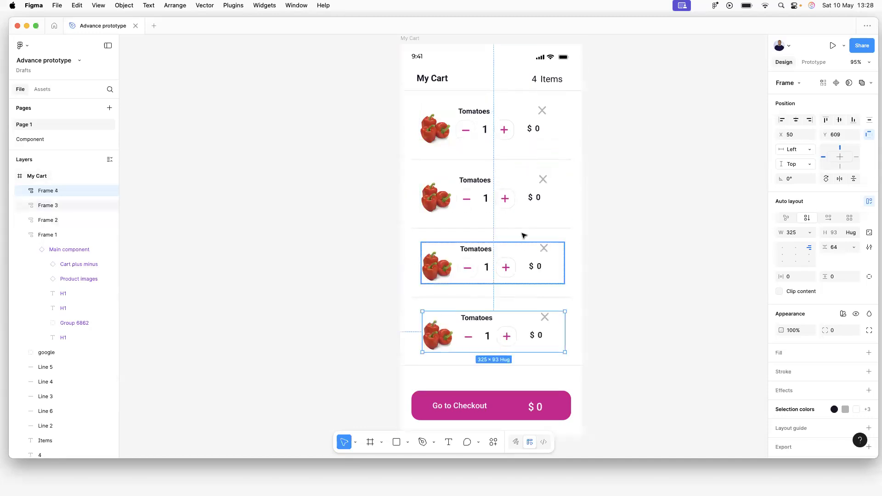
{"action": "left_click", "coordinate": [656, 185]}
Wrap all four cart rows in an auto layout frame with 64 spacing.
{"action": "left_click", "coordinate": [498, 139]}
{"action": "left_click", "coordinate": [490, 196]}
{"action": "left_click", "coordinate": [504, 264]}
{"action": "left_click", "coordinate": [516, 341]}
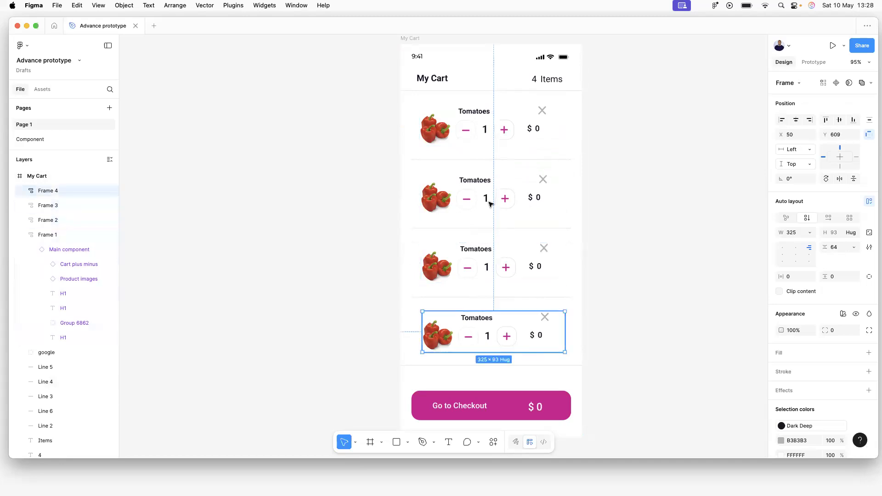
{"action": "left_click", "coordinate": [630, 112]}
{"action": "left_click", "coordinate": [475, 125]}
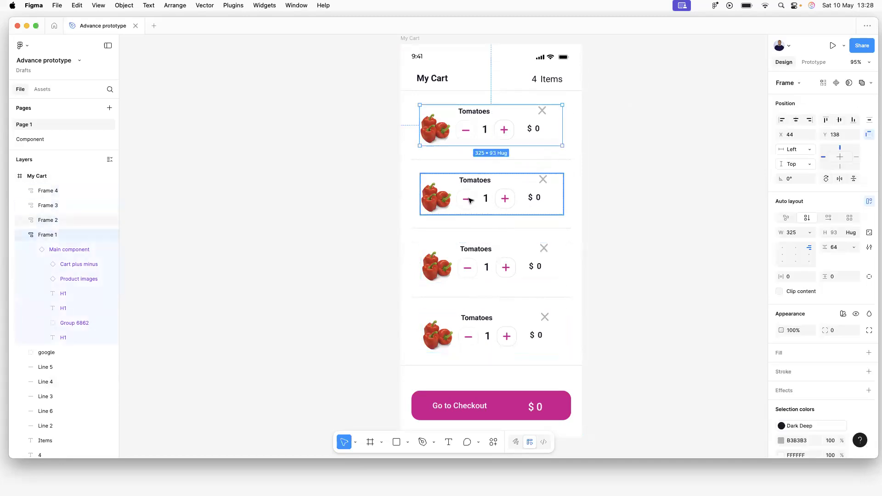
{"action": "left_click", "coordinate": [468, 199], "text": "super"}
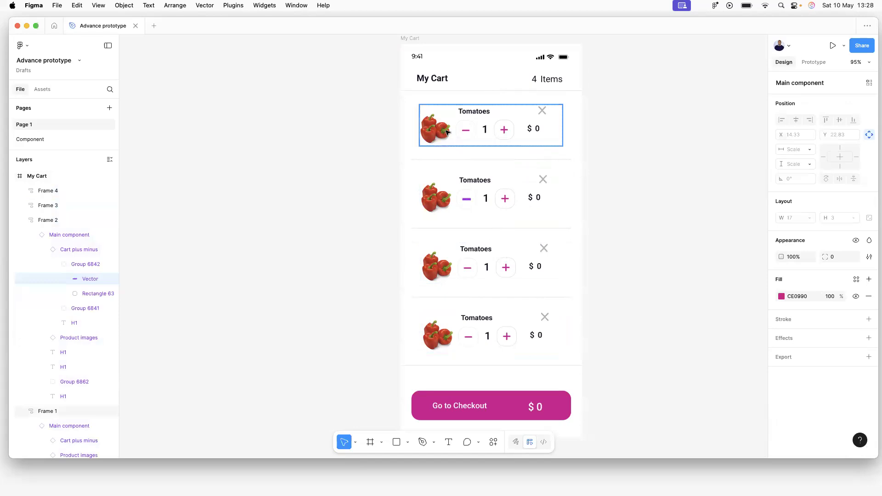
{"action": "left_click", "coordinate": [448, 137]}
{"action": "left_click", "coordinate": [478, 193], "text": "shift"}
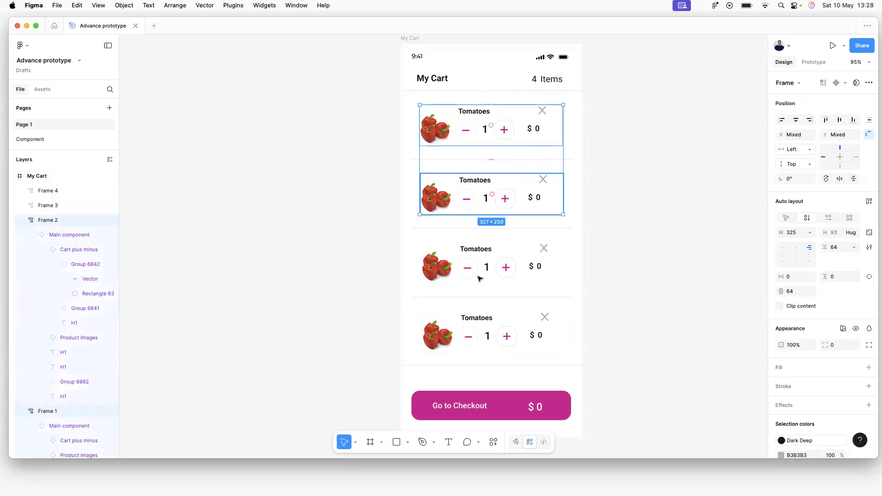
{"action": "left_click", "coordinate": [484, 277], "text": "shift"}
{"action": "left_click", "coordinate": [491, 321], "text": "shift"}
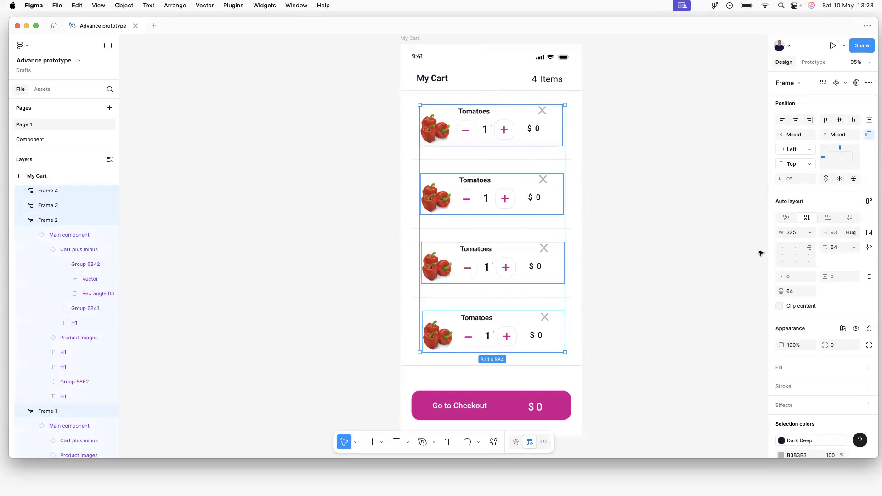
{"action": "left_click", "coordinate": [870, 203]}
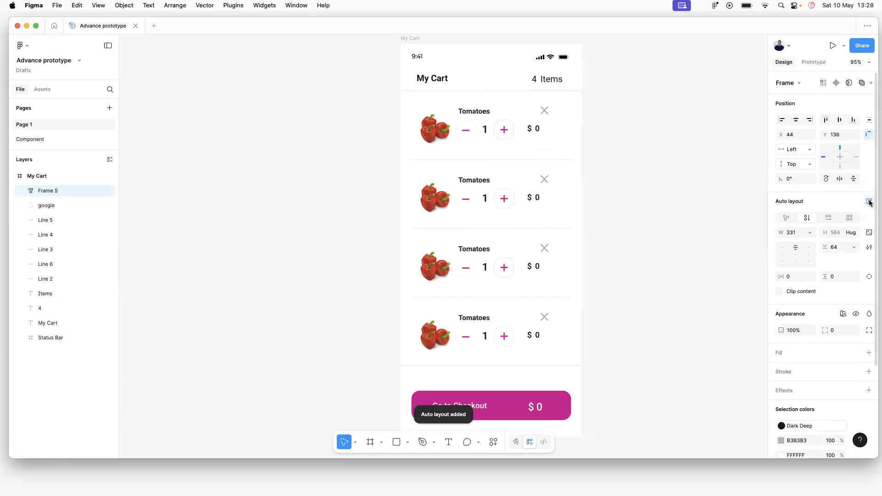
{"action": "left_click", "coordinate": [658, 183]}
Nudge the auto layout group of cart rows into position.
{"action": "left_click_drag", "start_coordinate": [487, 129], "coordinate": [483, 130]}
{"action": "left_click", "coordinate": [640, 146]}
{"action": "left_click", "coordinate": [652, 144]}
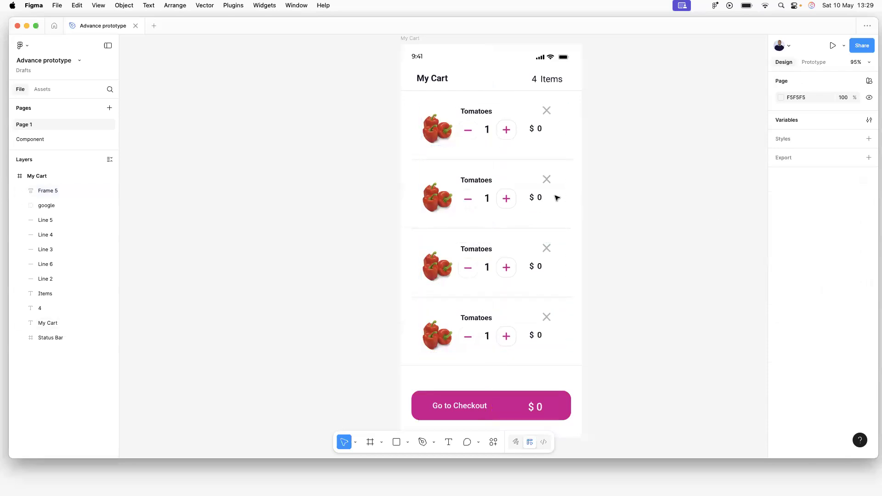
{"action": "left_click", "coordinate": [494, 191]}
Set the second row's Product images Property 1 to Banana.
{"action": "left_click", "coordinate": [438, 197]}
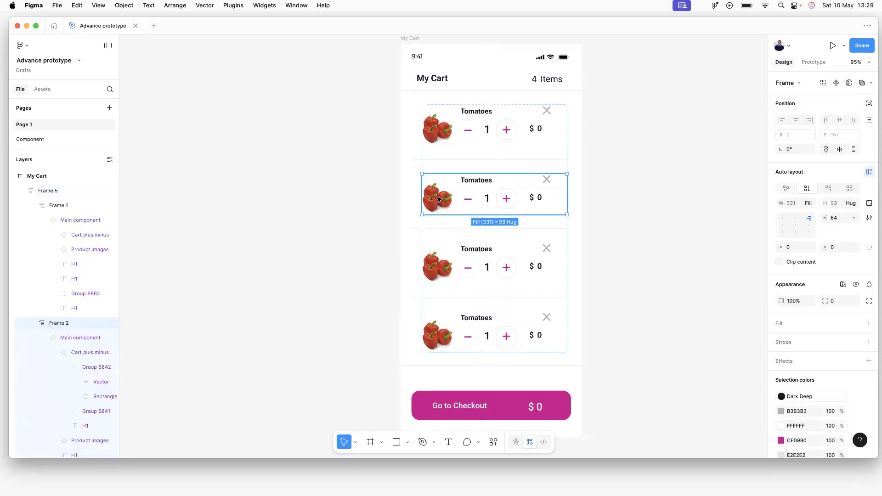
{"action": "left_click", "coordinate": [438, 199]}
{"action": "left_click", "coordinate": [438, 199]}
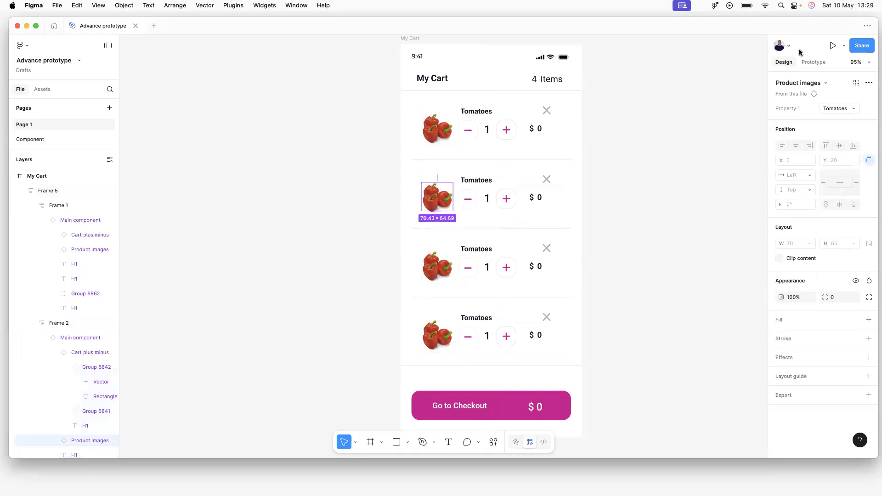
{"action": "left_click", "coordinate": [852, 107]}
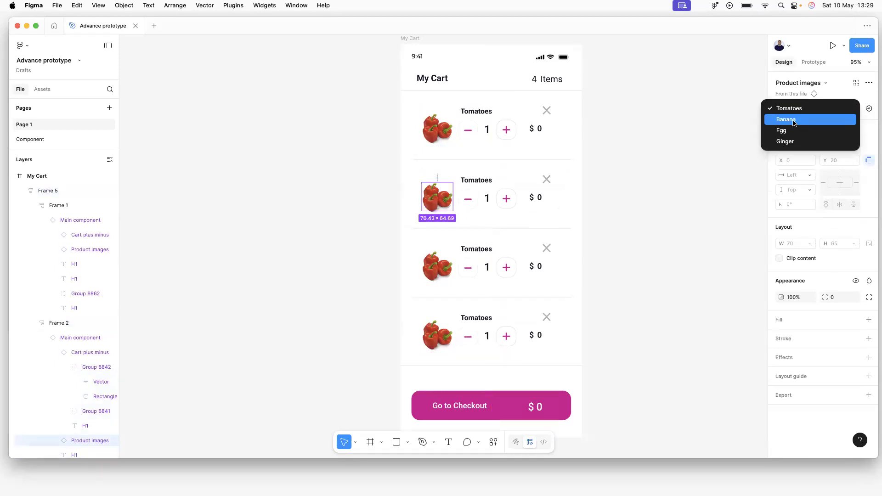
{"action": "left_click", "coordinate": [794, 120]}
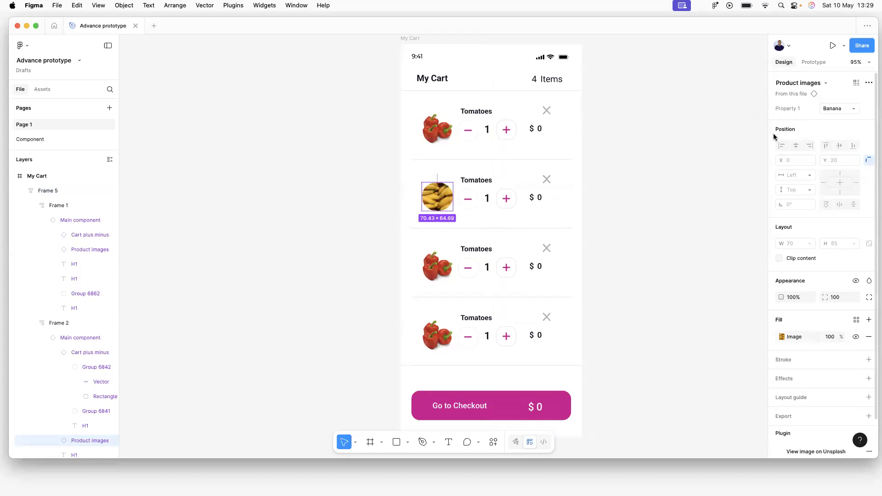
Set the third row's product image to Egg.
{"action": "left_click", "coordinate": [433, 267]}
{"action": "left_click", "coordinate": [434, 268]}
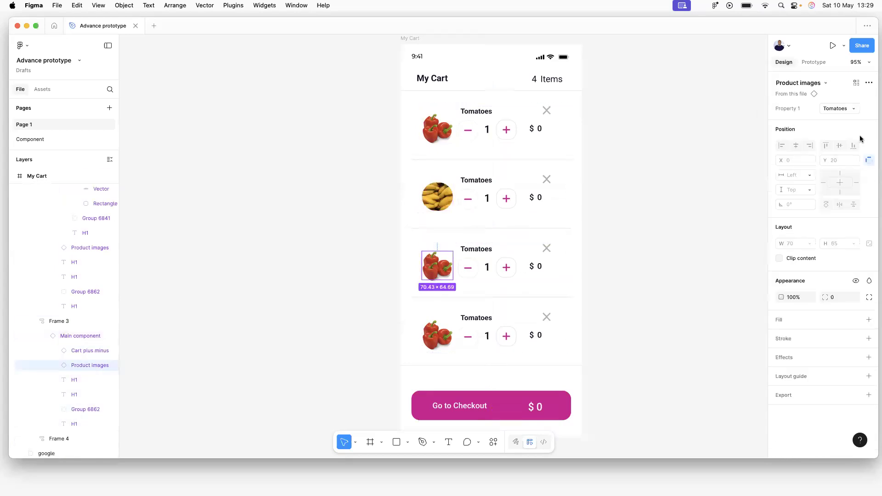
{"action": "left_click", "coordinate": [846, 109]}
{"action": "left_click", "coordinate": [784, 129]}
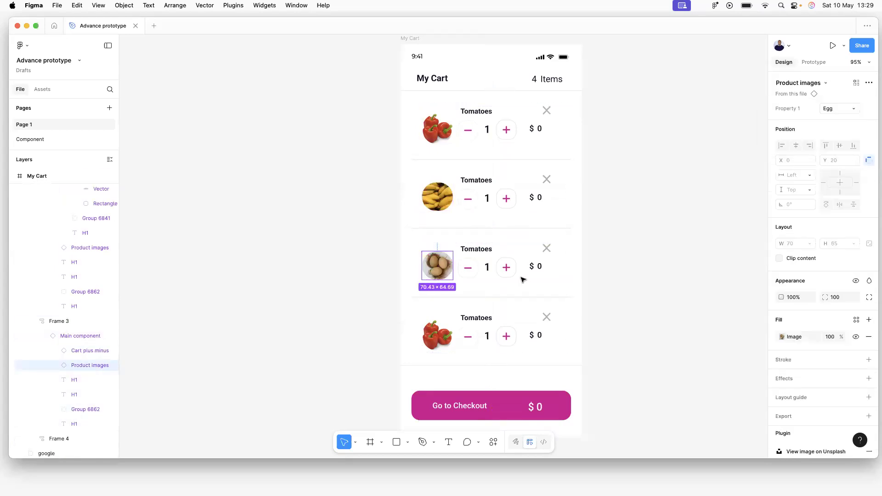
Set the fourth row's product image to Ginger.
{"action": "left_click", "coordinate": [441, 338]}
{"action": "left_click", "coordinate": [442, 337]}
{"action": "left_click", "coordinate": [835, 110]}
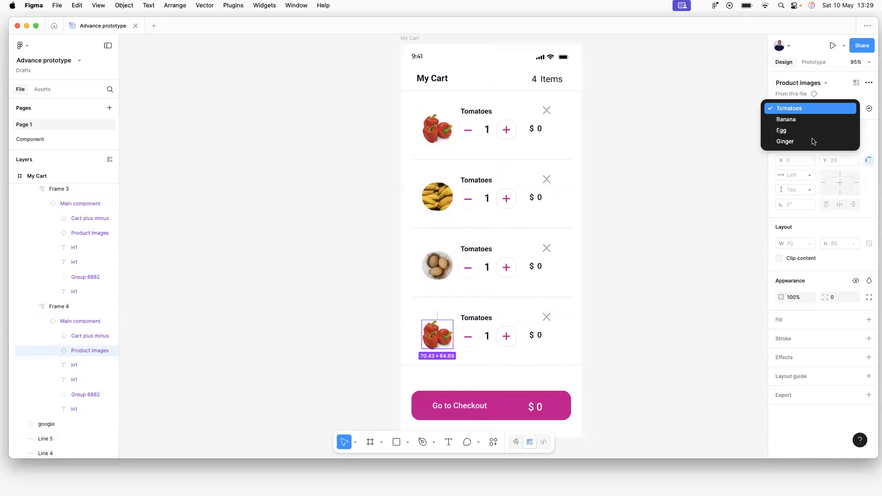
{"action": "left_click", "coordinate": [813, 142]}
{"action": "left_click", "coordinate": [688, 232]}
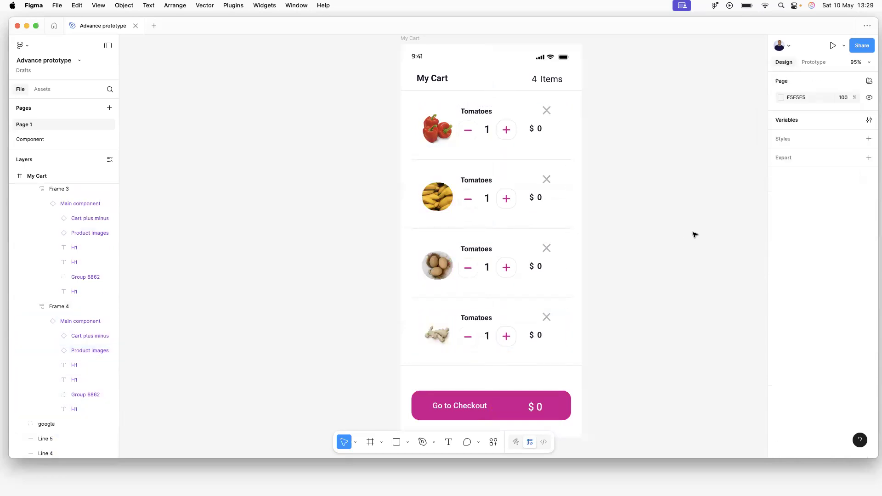
{"action": "left_click", "coordinate": [509, 327]}
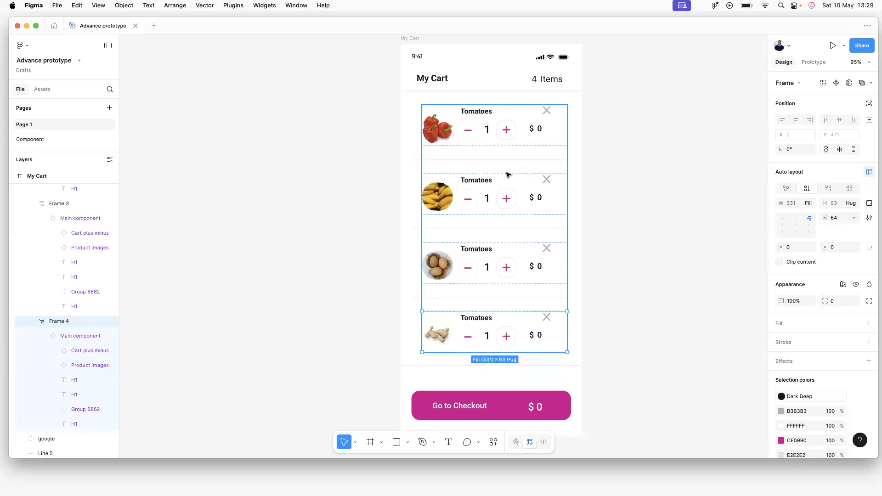
Set the first cart row's Product variables mode to Mode 1.
{"action": "left_click", "coordinate": [491, 139]}
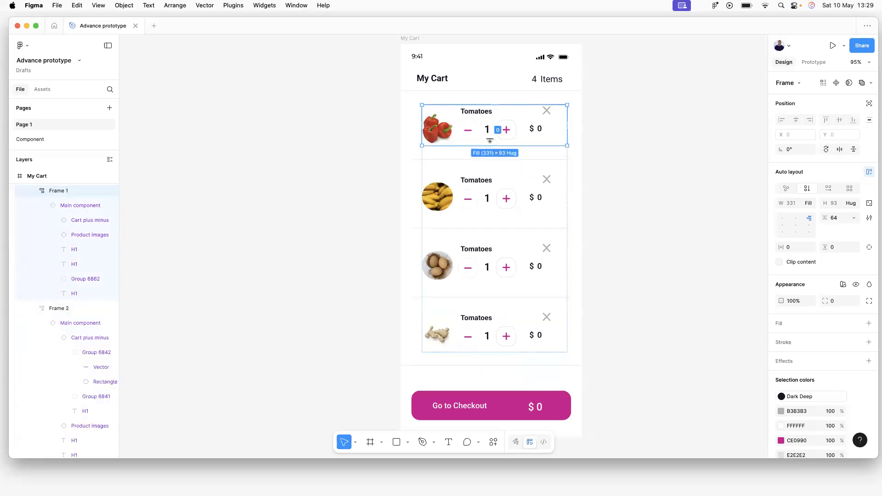
{"action": "left_click", "coordinate": [644, 144]}
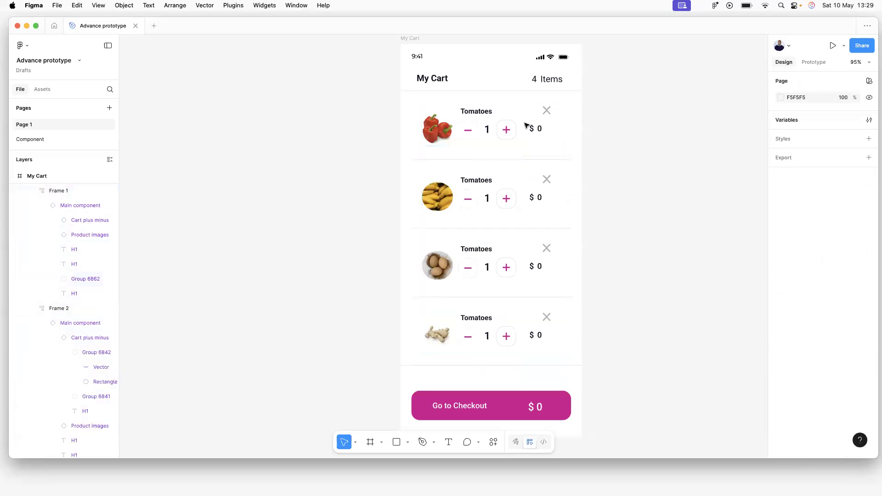
{"action": "left_click", "coordinate": [522, 127]}
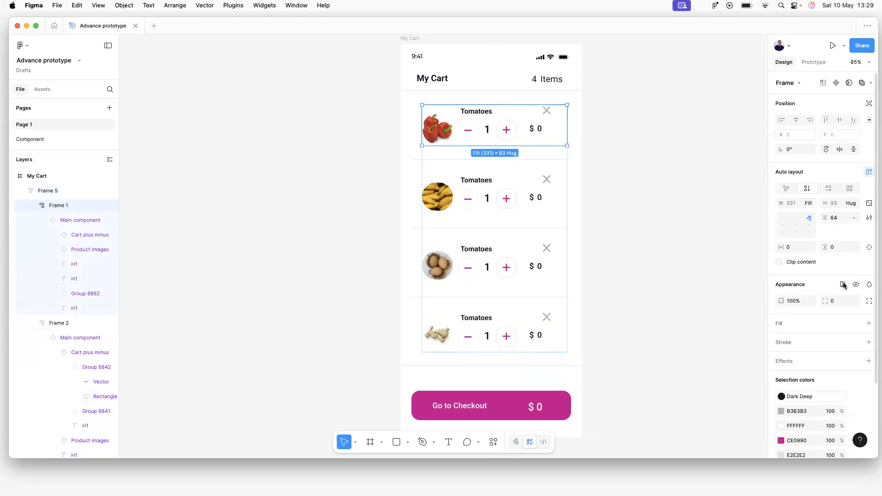
{"action": "left_click", "coordinate": [844, 285]}
{"action": "mouse_move", "coordinate": [830, 318]}
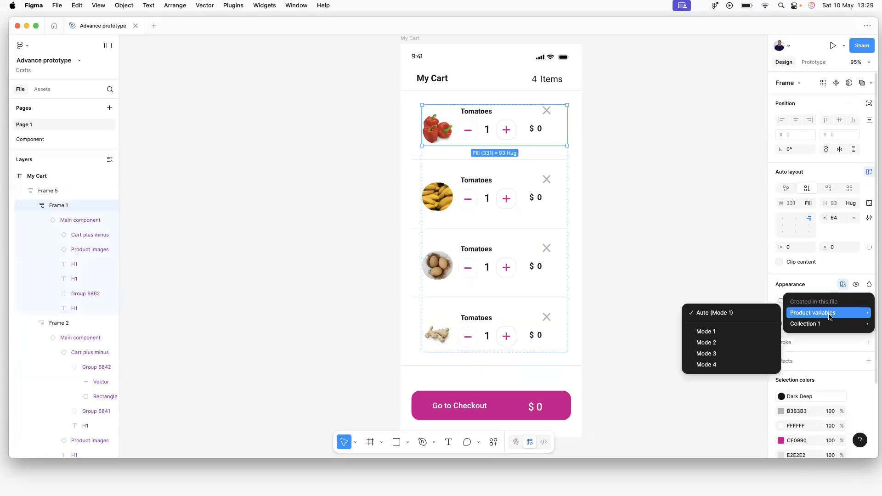
{"action": "left_click", "coordinate": [717, 332]}
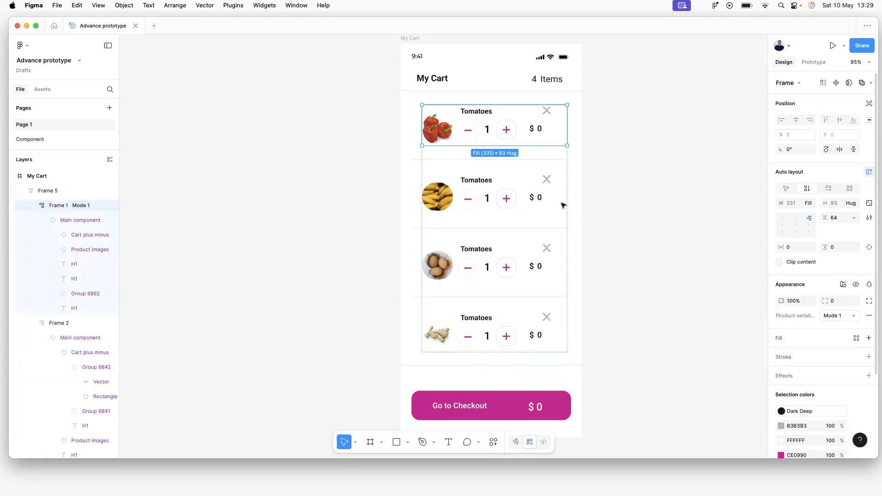
Set the second cart row to Product variables Mode 2 and confirm the choice.
{"action": "left_click", "coordinate": [528, 202]}
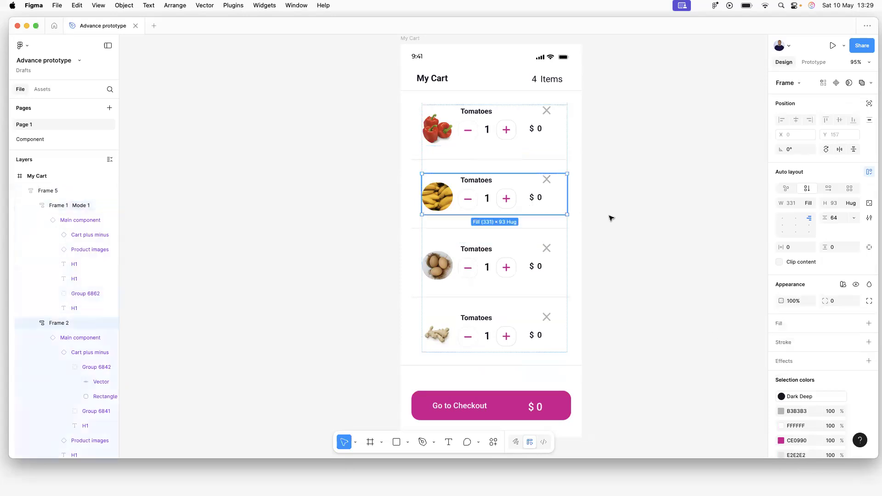
{"action": "left_click", "coordinate": [842, 286]}
{"action": "mouse_move", "coordinate": [800, 314]}
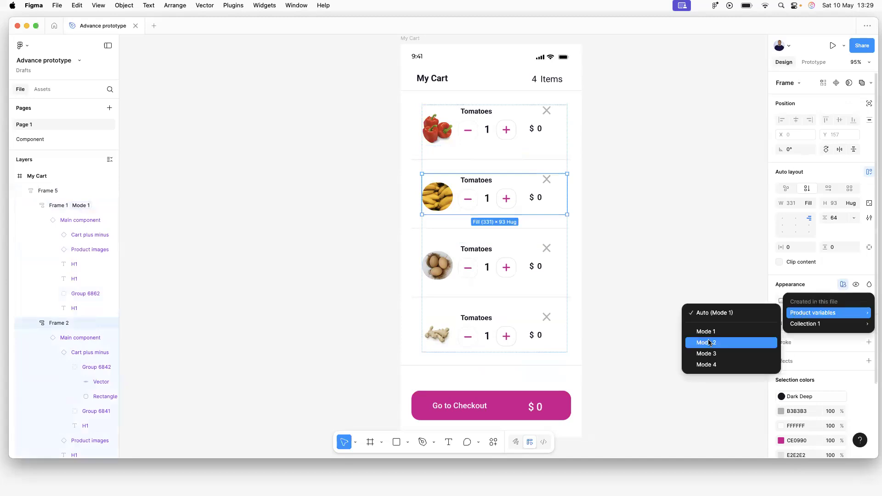
{"action": "left_click", "coordinate": [717, 340]}
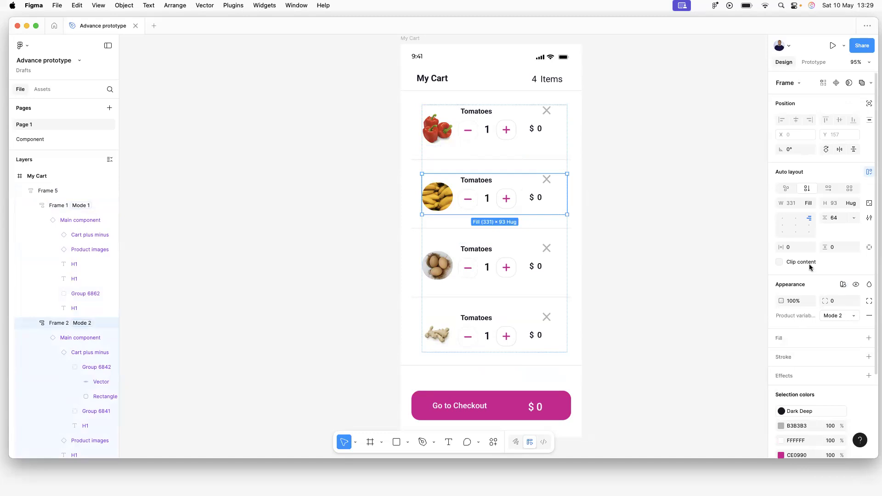
{"action": "left_click", "coordinate": [843, 285]}
{"action": "mouse_move", "coordinate": [803, 319]}
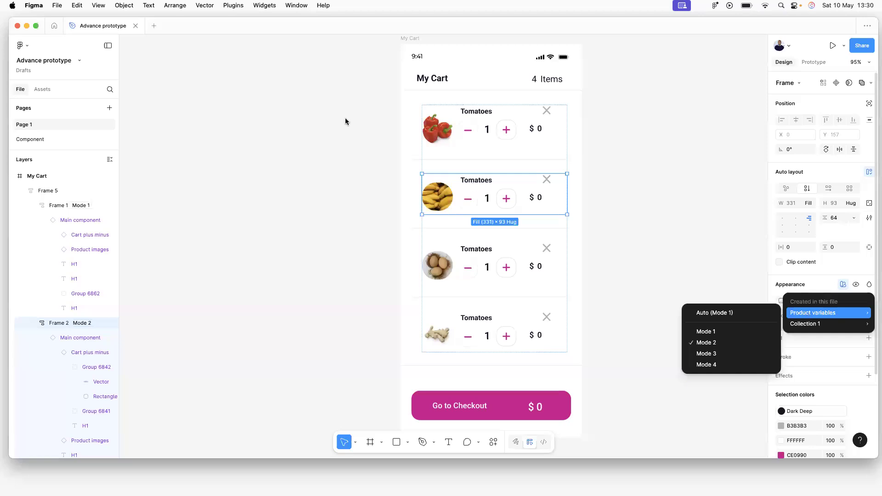
{"action": "left_click", "coordinate": [695, 120]}
{"action": "left_click", "coordinate": [599, 100]}
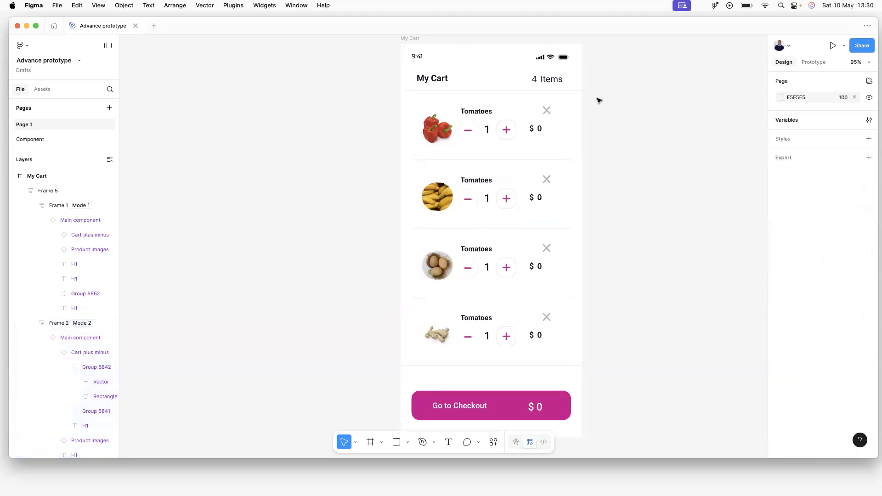
Review all Collection 1 variables in the local variables table, then close it.
{"action": "left_click", "coordinate": [785, 120]}
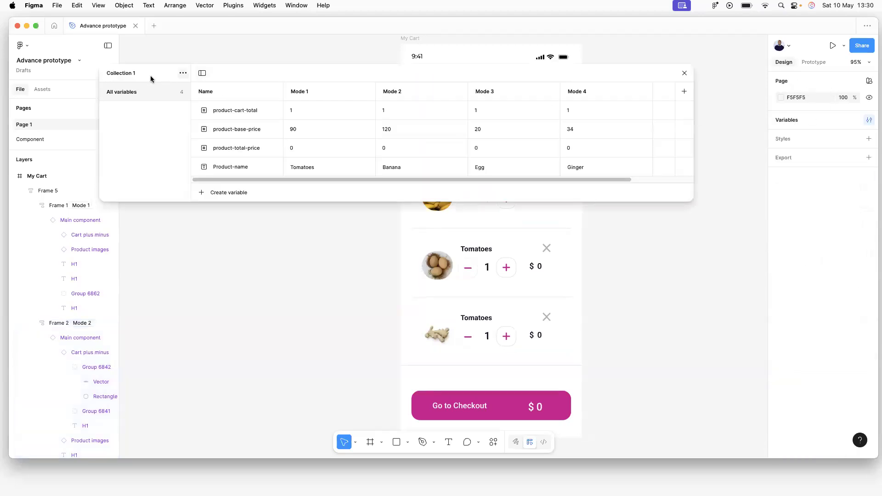
{"action": "left_click", "coordinate": [182, 73]}
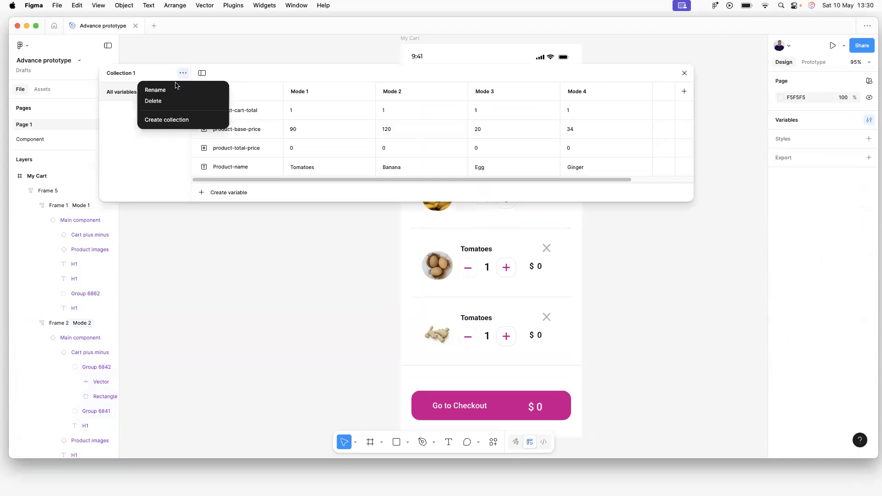
{"action": "left_click", "coordinate": [130, 95]}
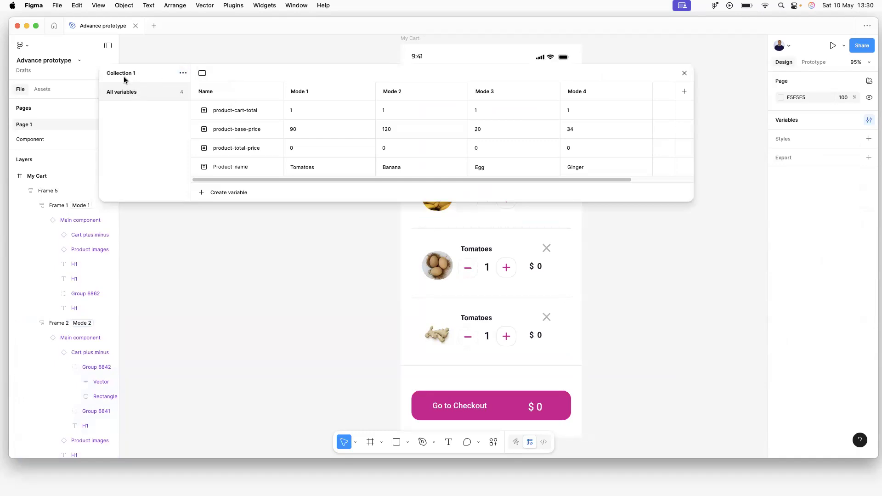
{"action": "left_click", "coordinate": [185, 73]}
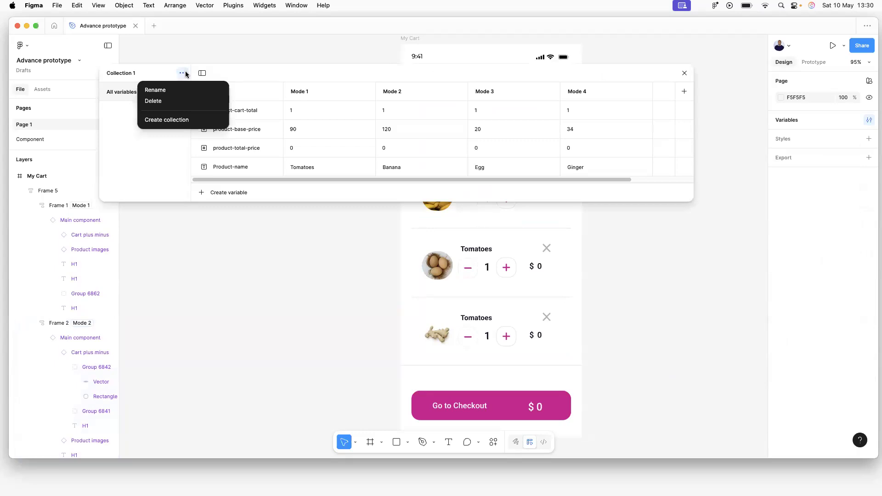
{"action": "left_click", "coordinate": [173, 162]}
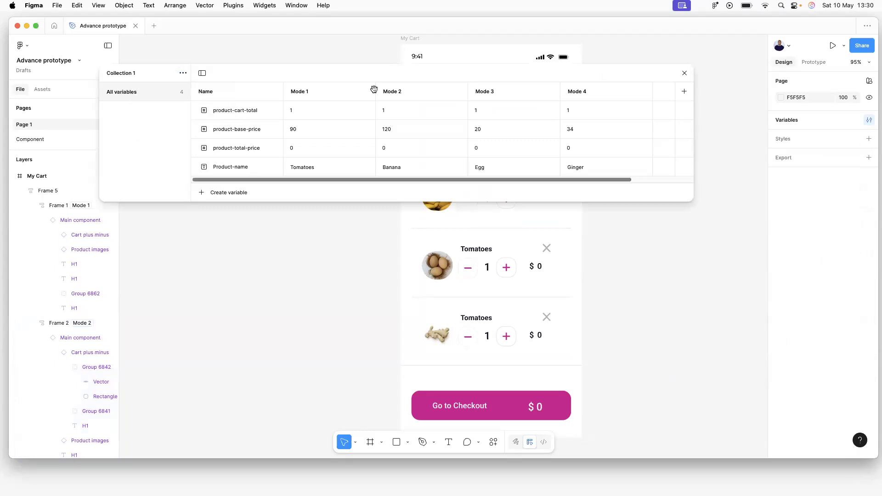
{"action": "left_click", "coordinate": [684, 74]}
Set the first two cart rows to Collection 1 Mode 1 and Mode 2 (Tomatoes, Banana).
{"action": "left_click", "coordinate": [528, 275]}
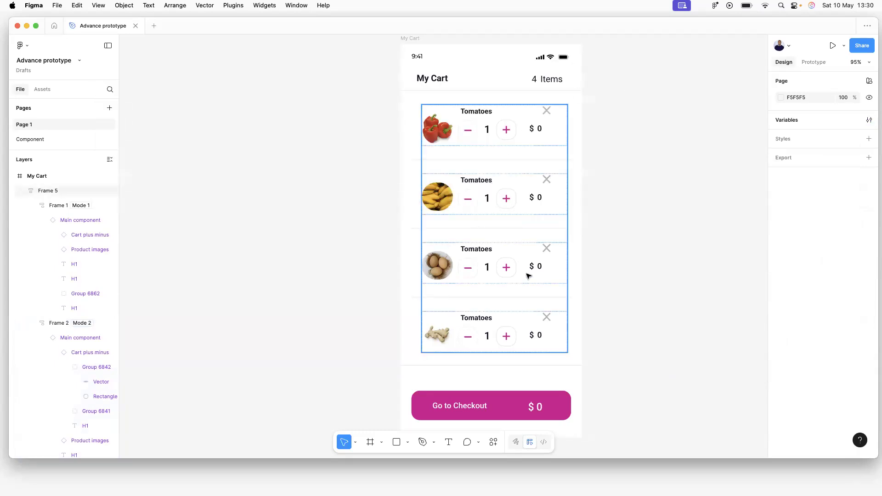
{"action": "left_click", "coordinate": [514, 194]}
{"action": "key", "text": "shift+Tab"}
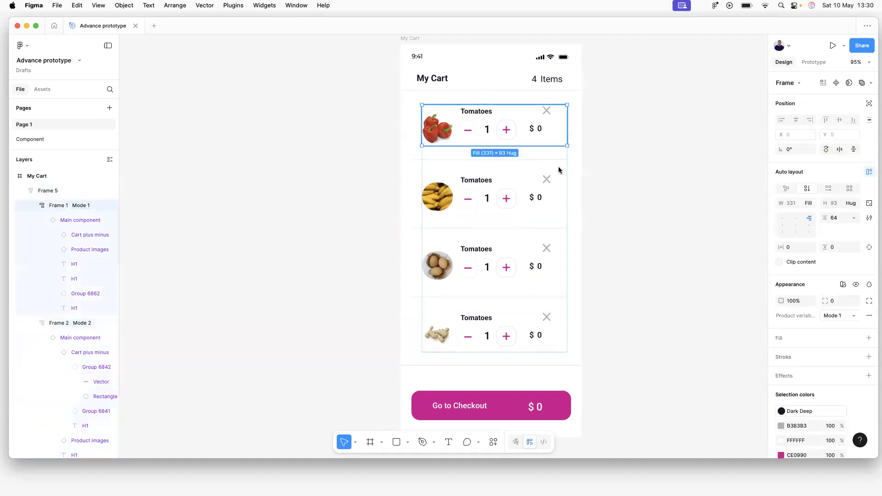
{"action": "left_click", "coordinate": [844, 284]}
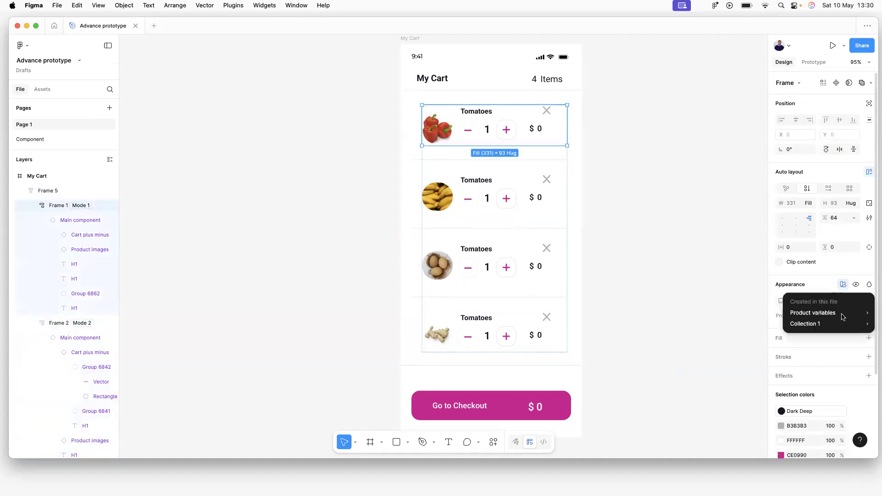
{"action": "mouse_move", "coordinate": [843, 316]}
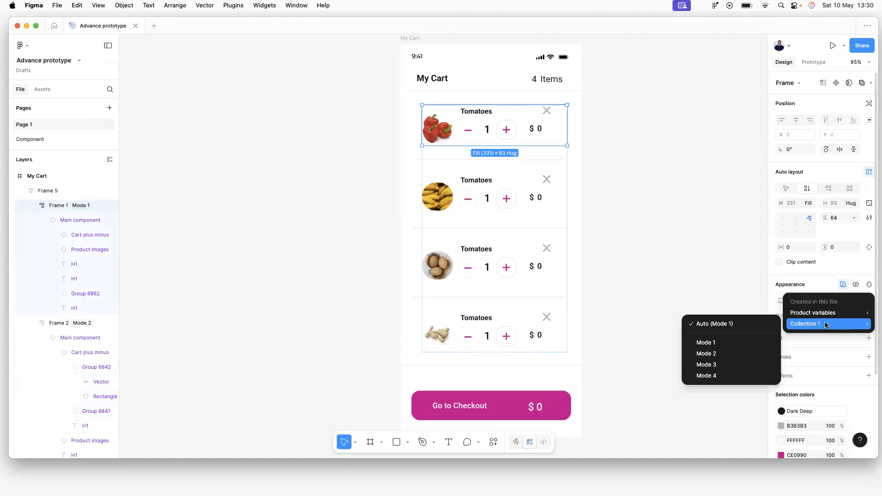
{"action": "left_click", "coordinate": [727, 343]}
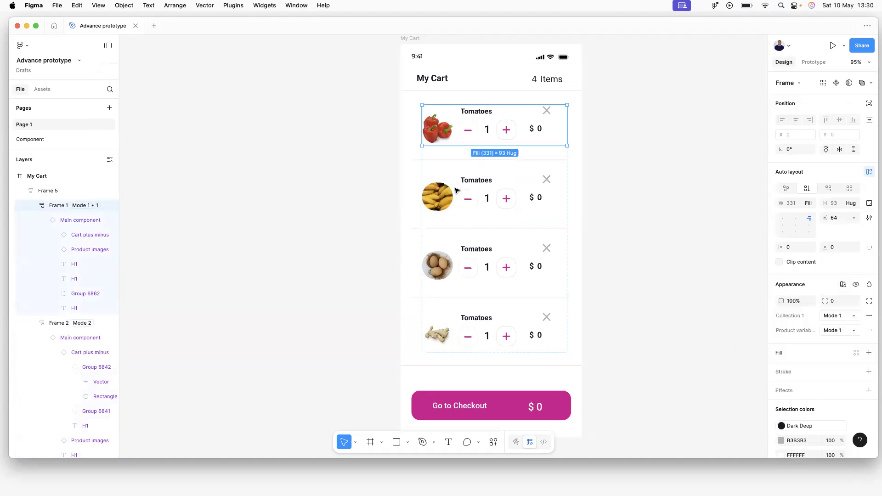
{"action": "left_click", "coordinate": [504, 193]}
{"action": "left_click", "coordinate": [843, 285]}
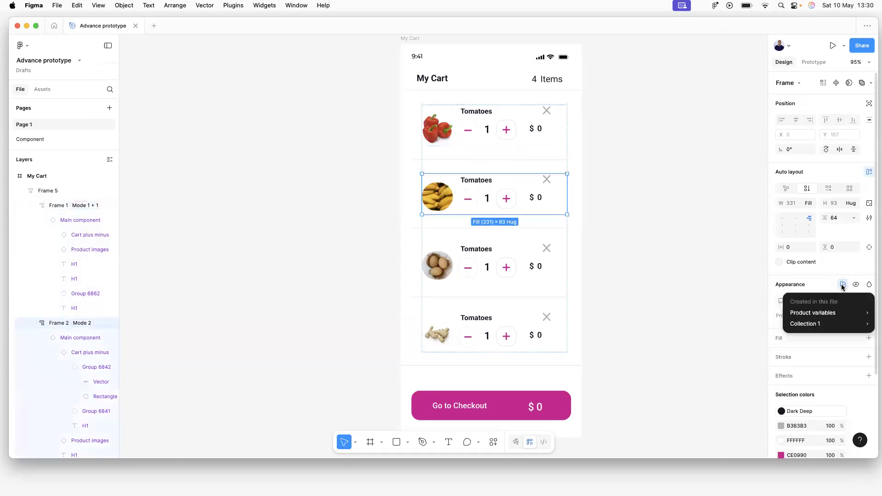
{"action": "mouse_move", "coordinate": [821, 323]}
{"action": "left_click", "coordinate": [715, 354]}
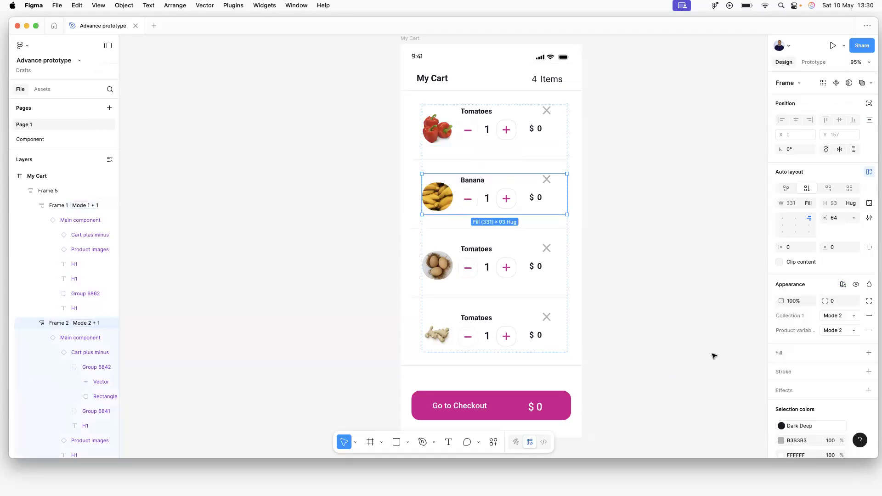
Set the third and fourth rows to Mode 3 (Egg) and Mode 4 (Ginger), then show prototype settings.
{"action": "left_click", "coordinate": [642, 204]}
{"action": "left_click", "coordinate": [520, 276]}
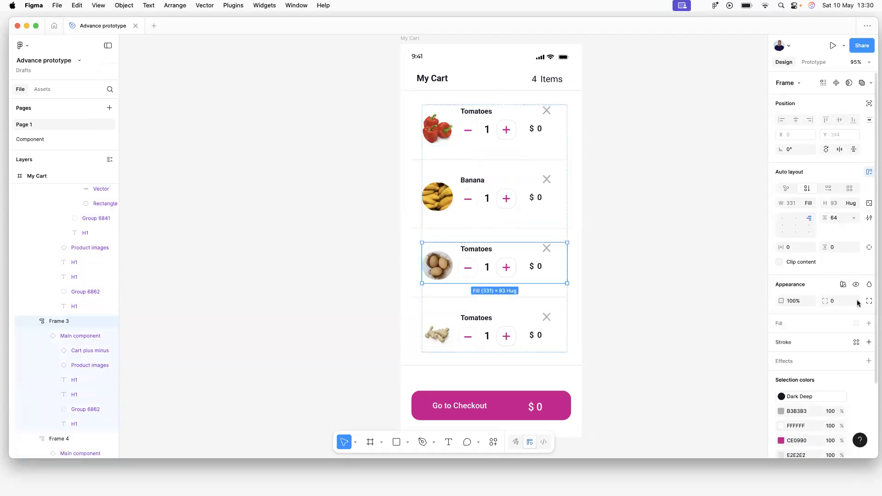
{"action": "left_click", "coordinate": [844, 284]}
{"action": "mouse_move", "coordinate": [807, 325]}
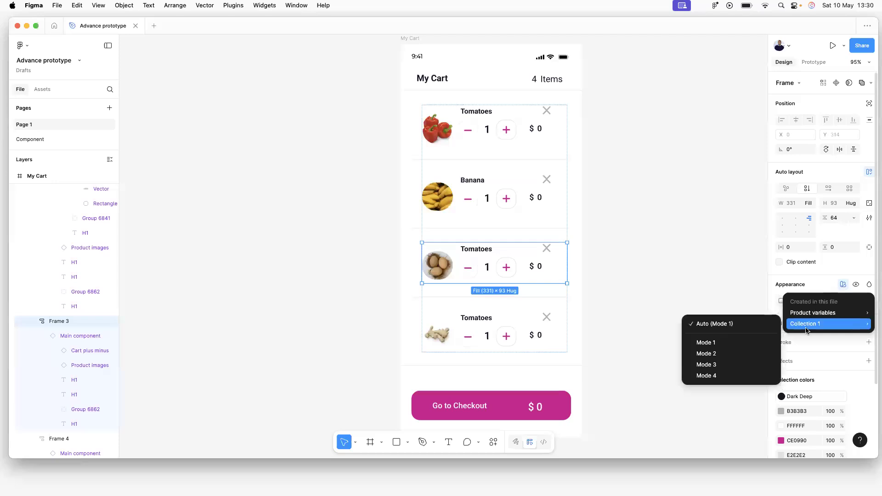
{"action": "left_click", "coordinate": [716, 364]}
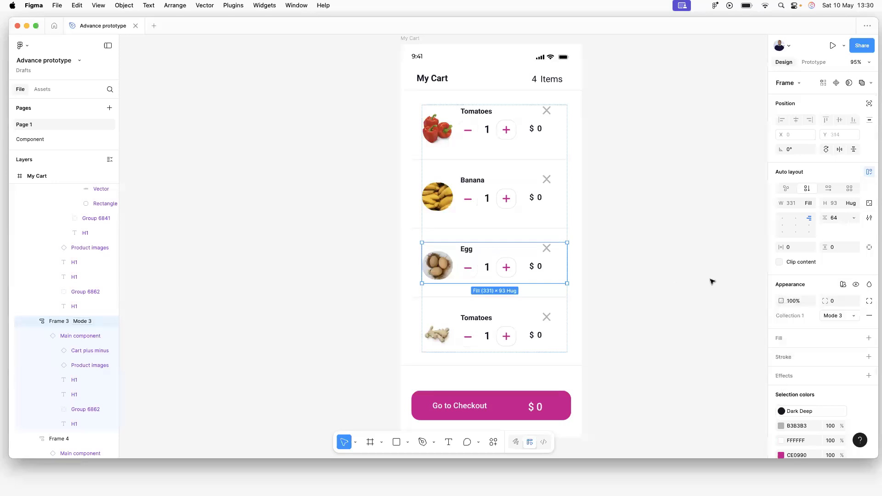
{"action": "left_click", "coordinate": [506, 318]}
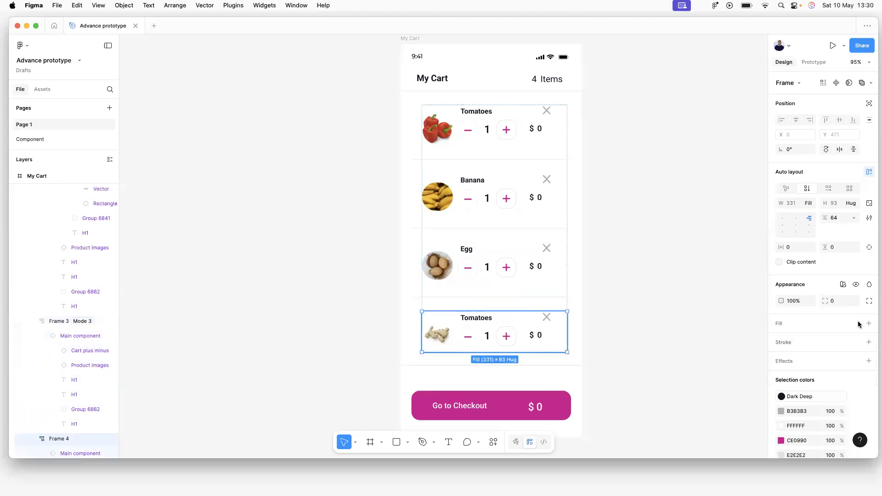
{"action": "left_click", "coordinate": [843, 285]}
{"action": "mouse_move", "coordinate": [801, 326]}
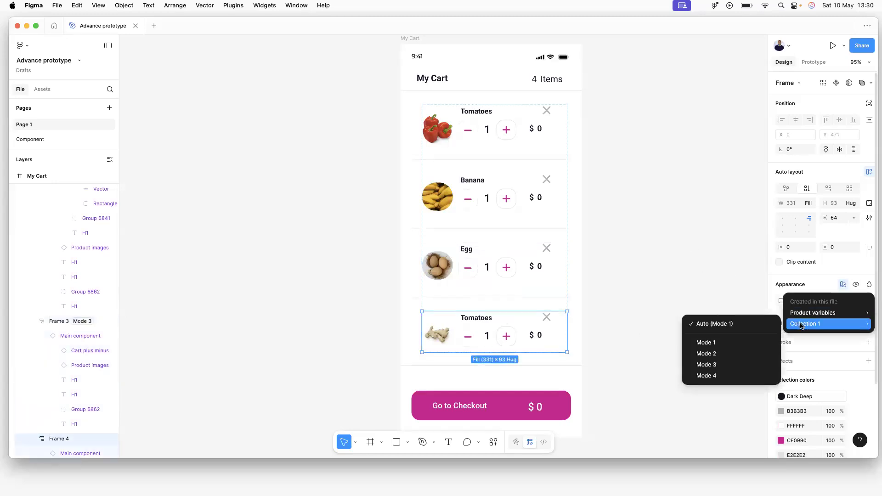
{"action": "left_click", "coordinate": [716, 376]}
{"action": "left_click", "coordinate": [641, 241]}
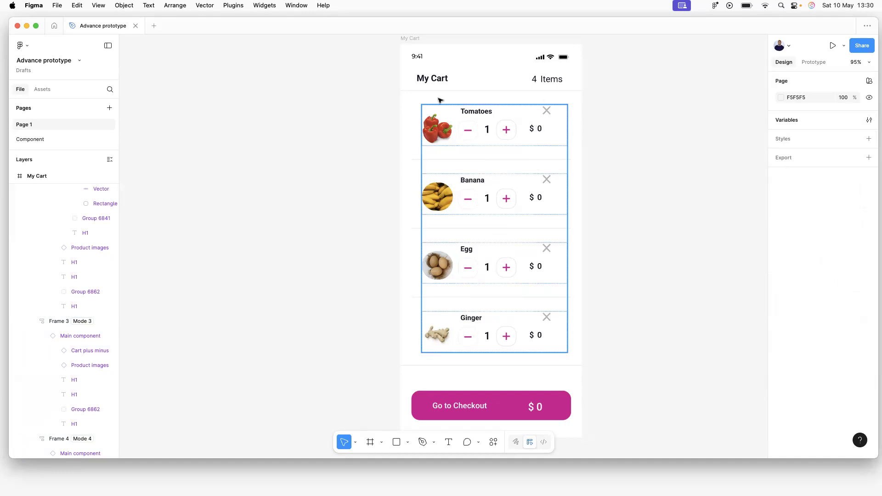
{"action": "left_click", "coordinate": [821, 63]}
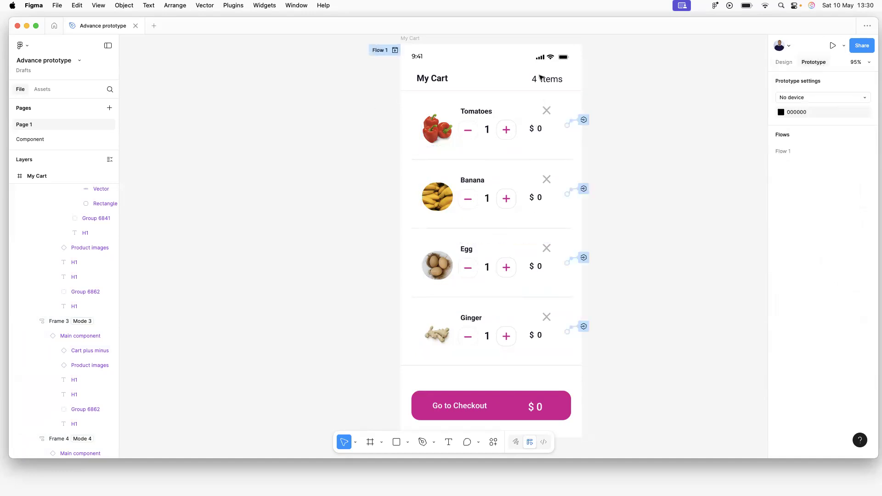
{"action": "left_click", "coordinate": [395, 51]}
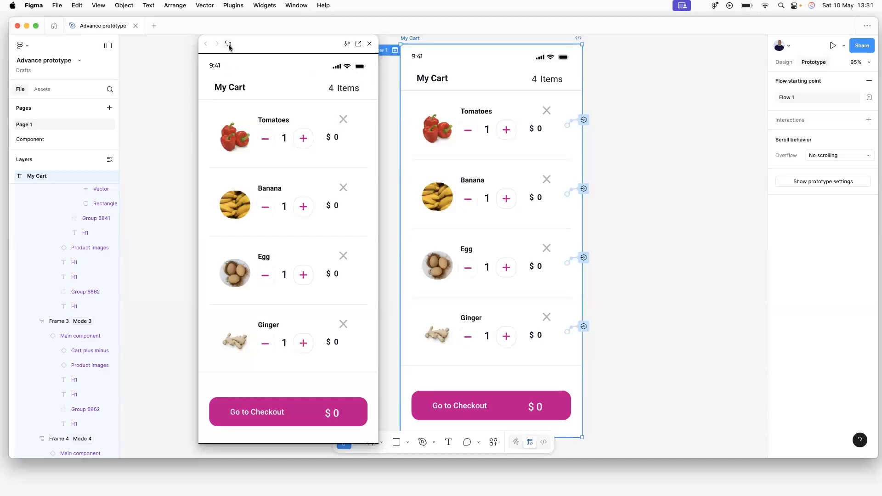
{"action": "left_click", "coordinate": [369, 44]}
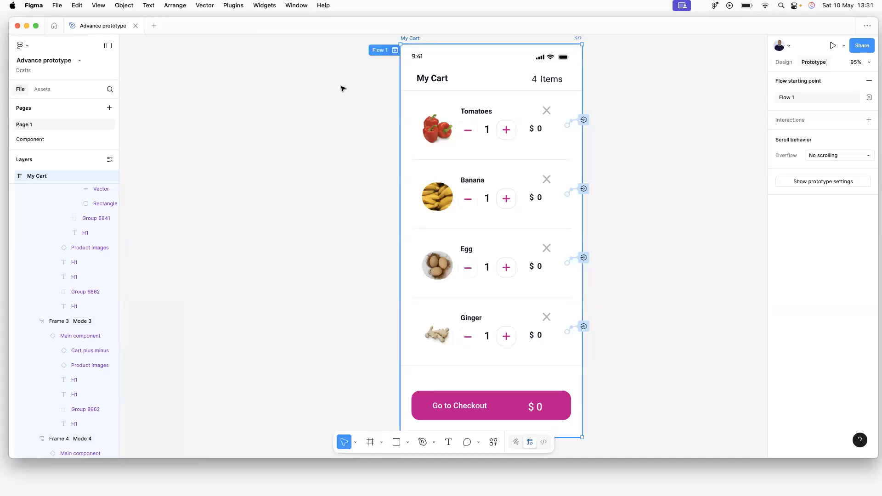
{"action": "left_click", "coordinate": [249, 196]}
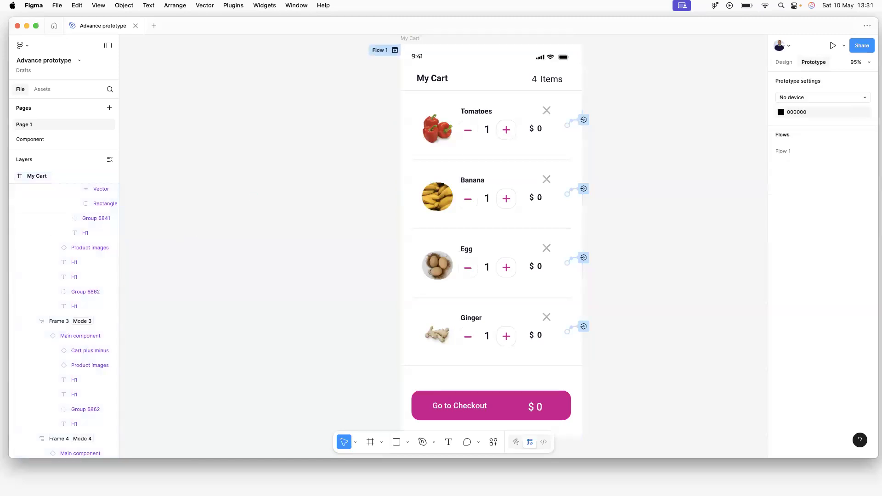
On the Component page, inspect the Main component's Click → Set variable interaction.
{"action": "left_click", "coordinate": [23, 137]}
{"action": "left_click", "coordinate": [345, 150]}
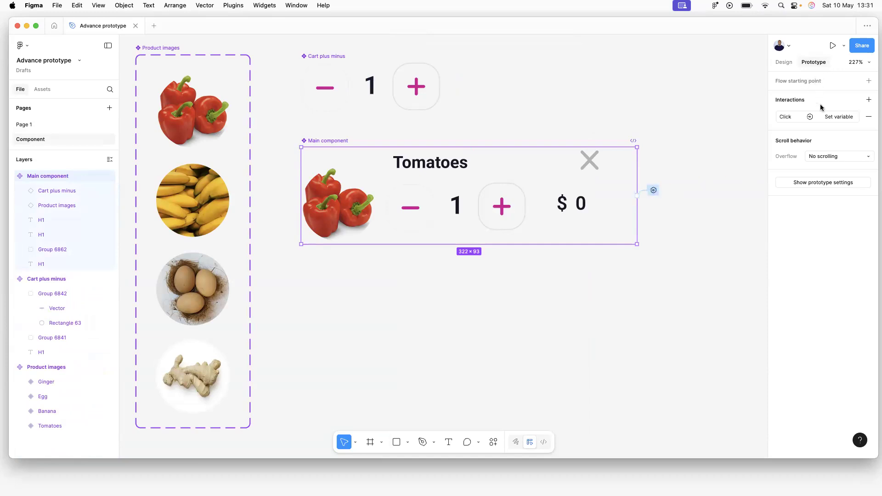
{"action": "left_click", "coordinate": [792, 118]}
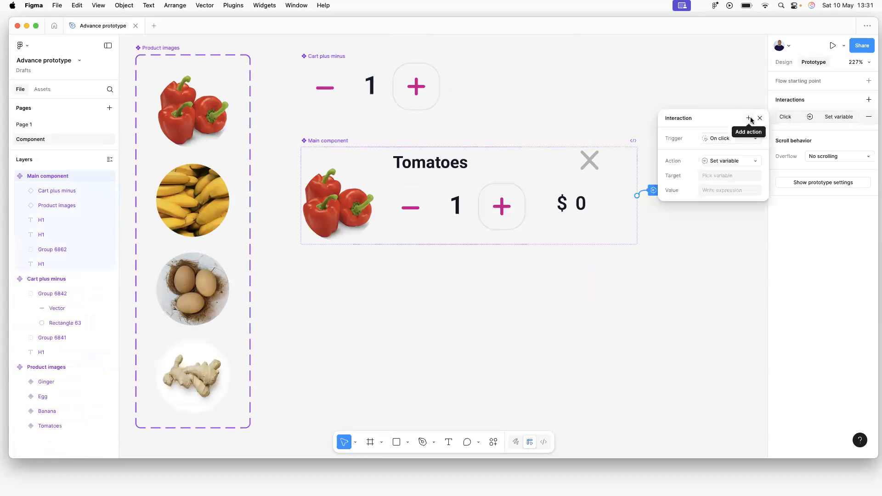
{"action": "left_click", "coordinate": [750, 119]}
{"action": "left_click", "coordinate": [749, 224]}
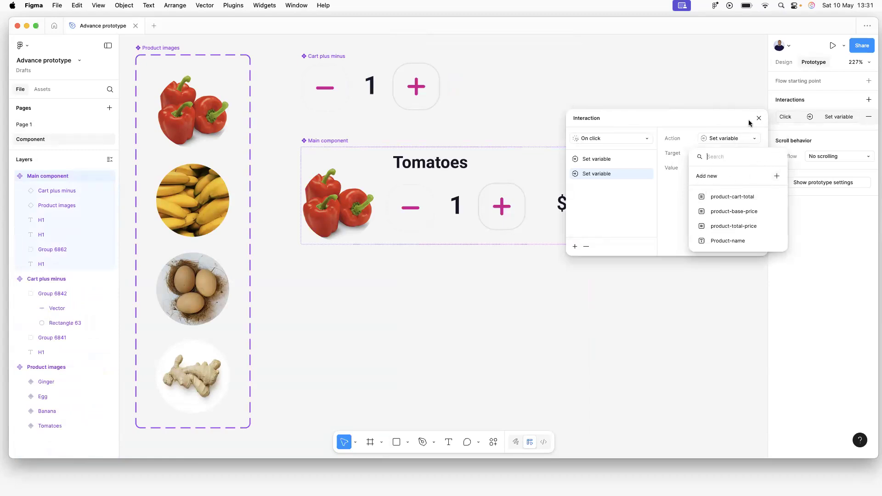
{"action": "left_click", "coordinate": [751, 99]}
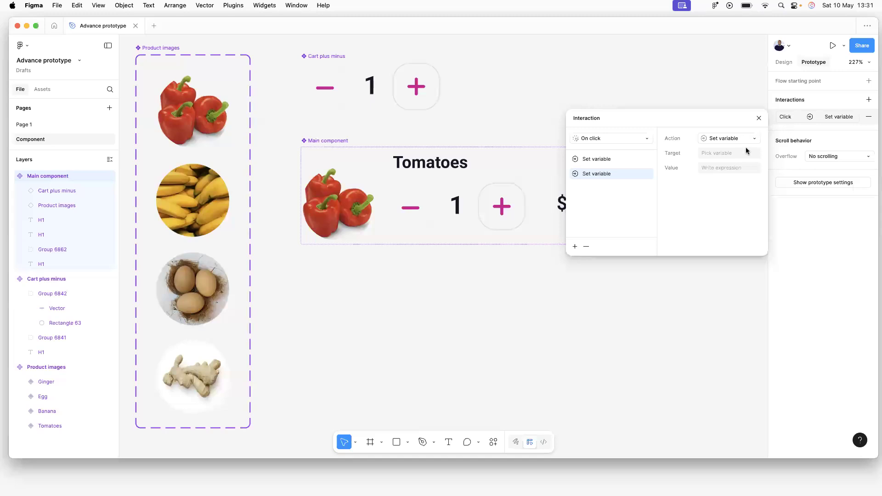
{"action": "left_click", "coordinate": [759, 118]}
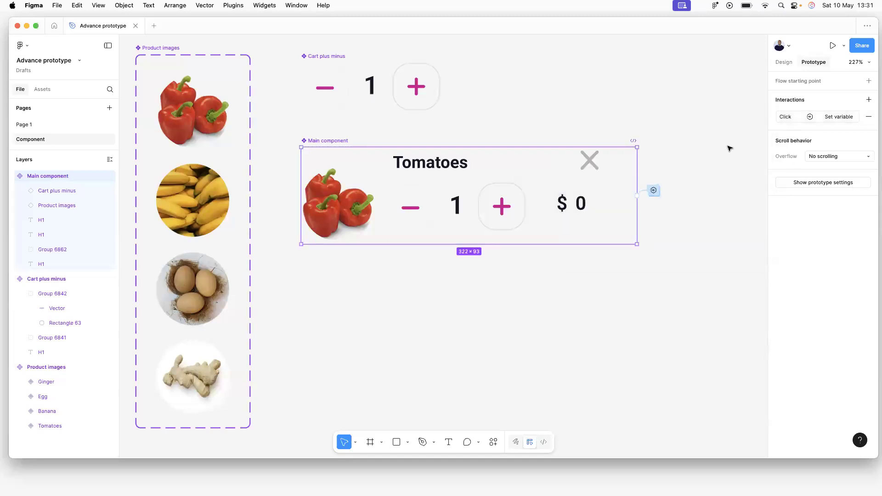
{"action": "left_click", "coordinate": [691, 170]}
Remove the Main component's click Set variable interaction, leaving it with no interactions.
{"action": "left_click", "coordinate": [633, 186]}
{"action": "left_click", "coordinate": [826, 117]}
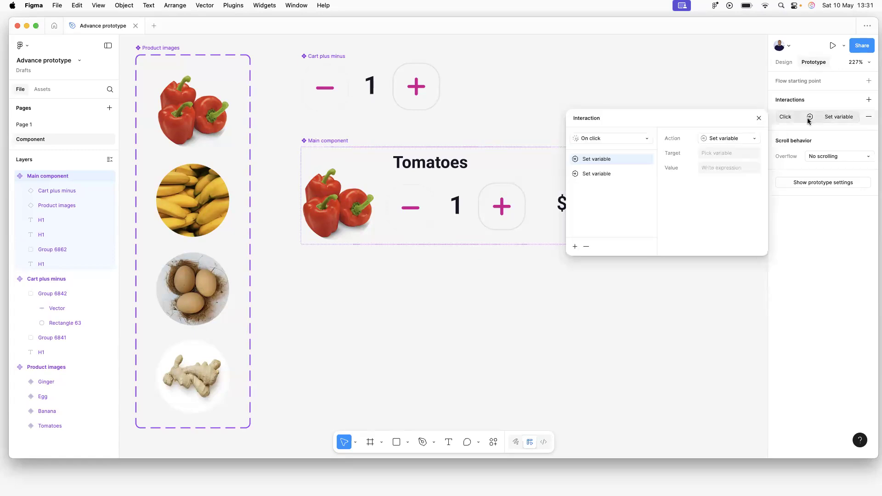
{"action": "left_click", "coordinate": [870, 118]}
{"action": "left_click", "coordinate": [641, 185]}
{"action": "left_click", "coordinate": [640, 185]}
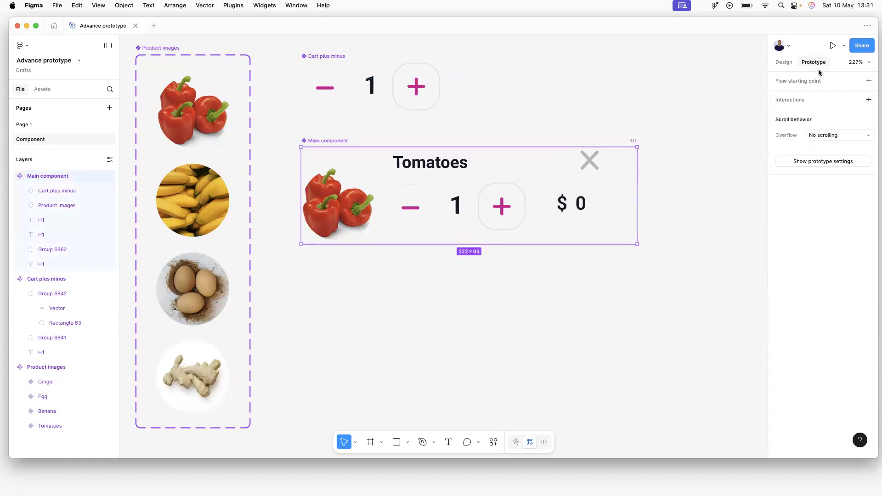
Give the Main component an After delay interaction of 1ms, leaving the action as None.
{"action": "left_click", "coordinate": [808, 100]}
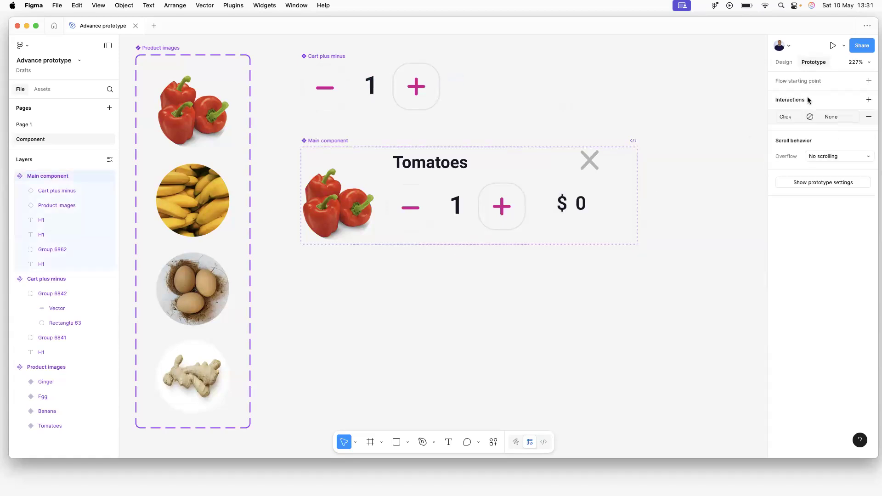
{"action": "left_click", "coordinate": [787, 119]}
{"action": "left_click", "coordinate": [713, 139]}
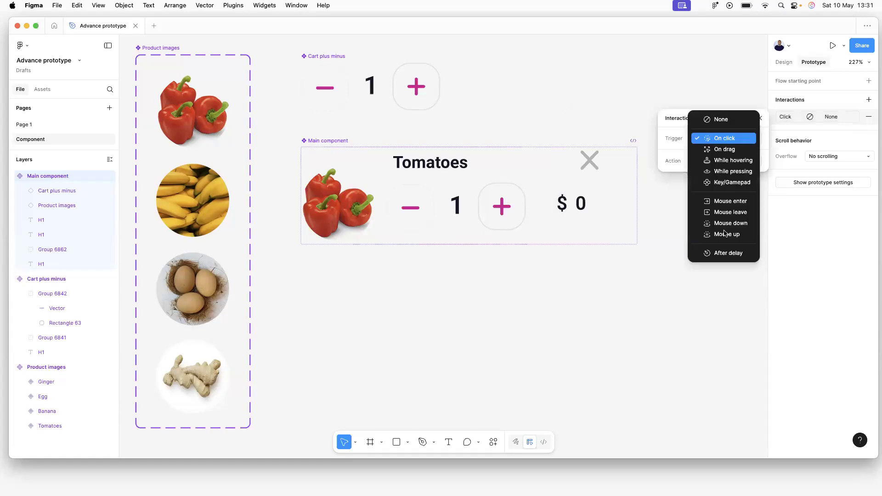
{"action": "left_click", "coordinate": [723, 253]}
{"action": "left_click", "coordinate": [717, 154]}
{"action": "key", "text": "BackSpace"}
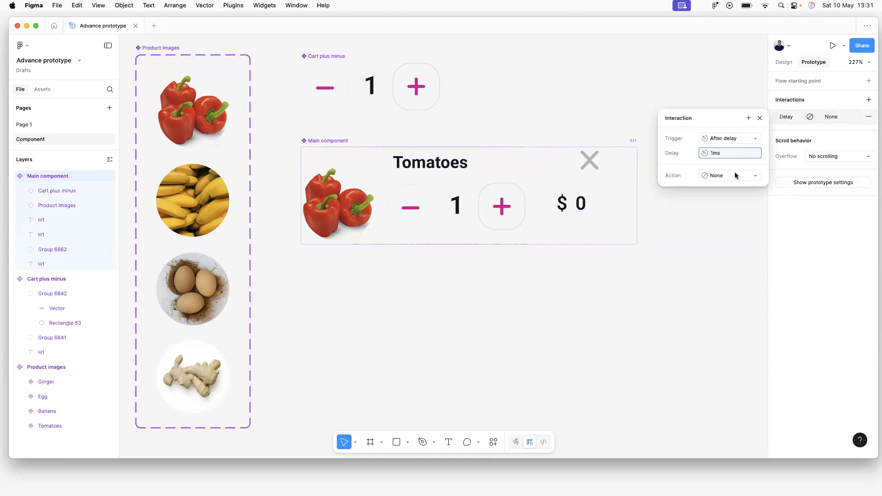
{"action": "left_click", "coordinate": [736, 175]}
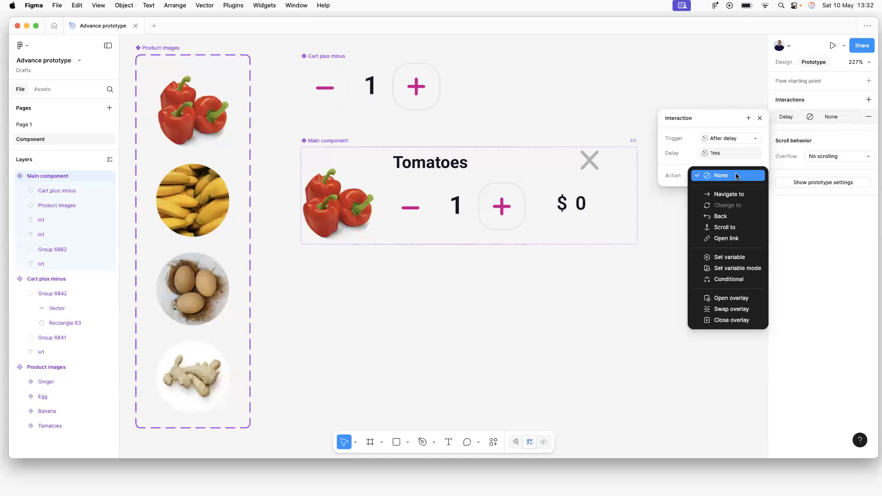
{"action": "left_click", "coordinate": [706, 119]}
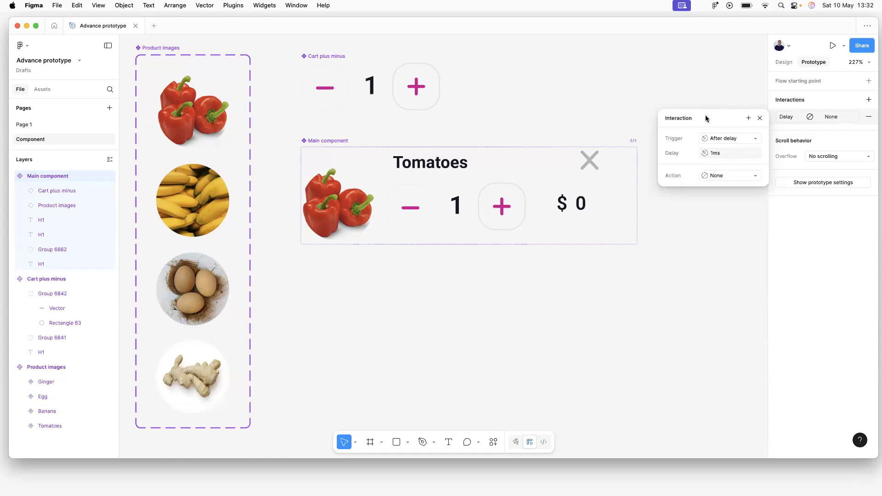
{"action": "left_click", "coordinate": [719, 83]}
Reselect the Main component to check its new interaction, then deselect it.
{"action": "left_click", "coordinate": [572, 184]}
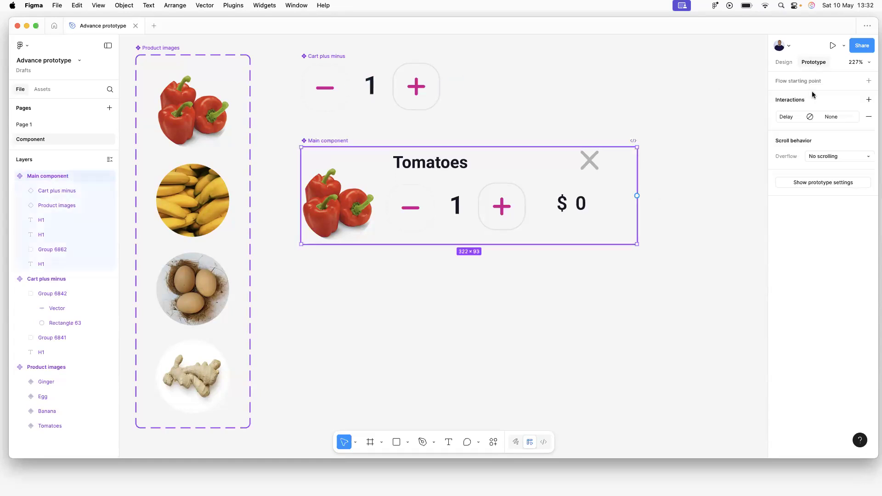
{"action": "left_click", "coordinate": [282, 124]}
{"action": "left_click", "coordinate": [327, 141]}
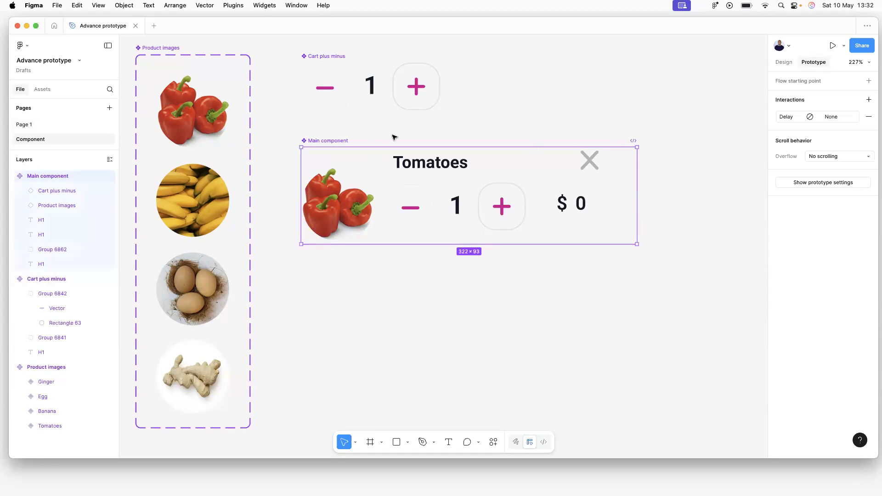
{"action": "key", "text": "Escape"}
{"action": "left_click", "coordinate": [23, 125]}
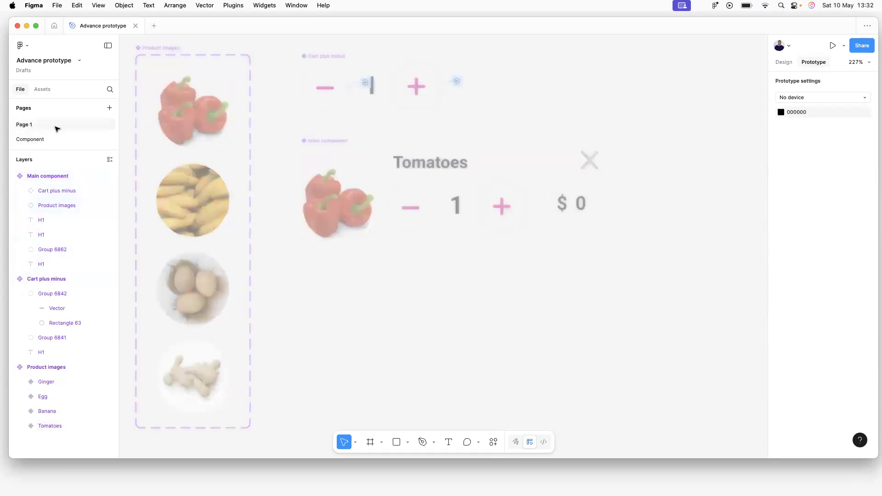
{"action": "left_click", "coordinate": [396, 51]}
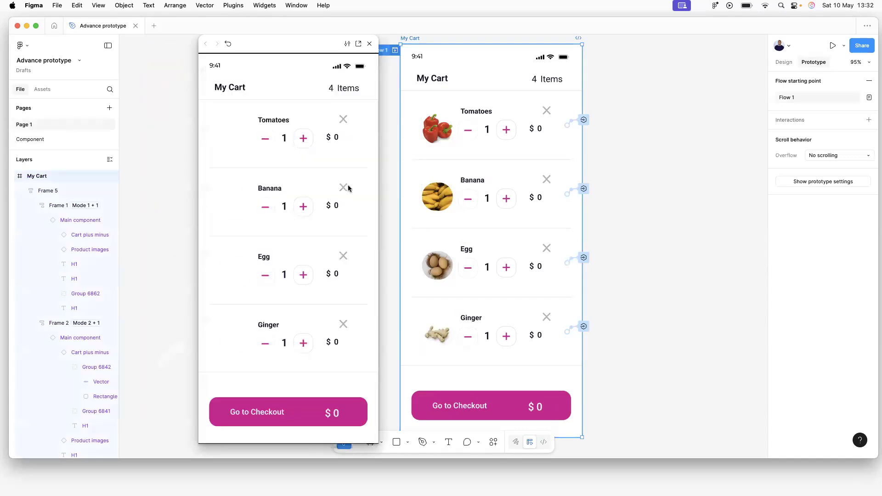
{"action": "left_click", "coordinate": [303, 206]}
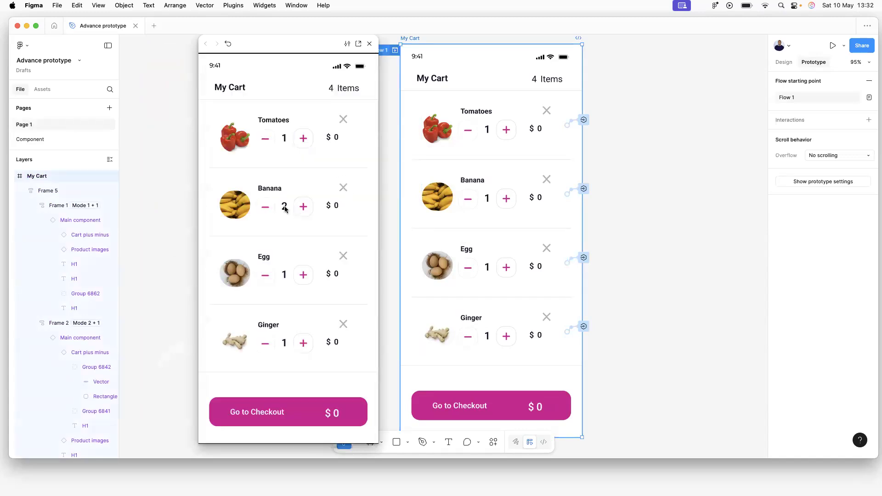
{"action": "left_click", "coordinate": [265, 208]}
{"action": "left_click", "coordinate": [369, 44]}
{"action": "left_click", "coordinate": [684, 330]}
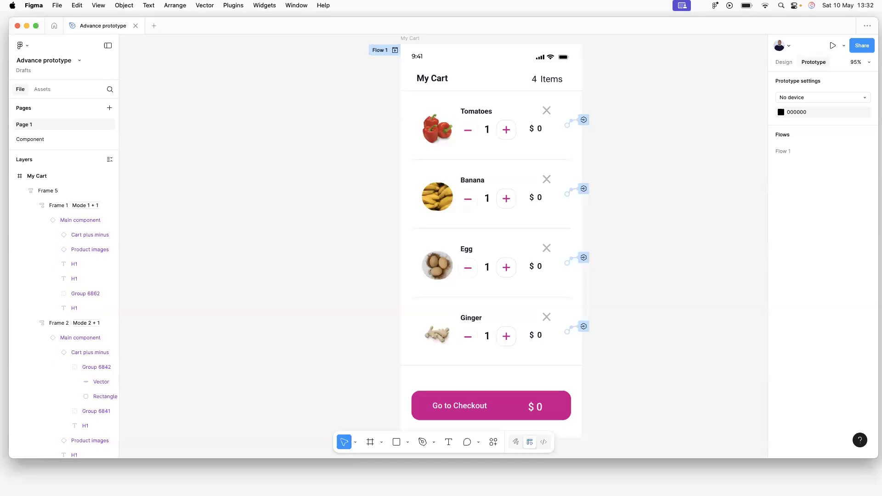
{"action": "left_click", "coordinate": [36, 140]}
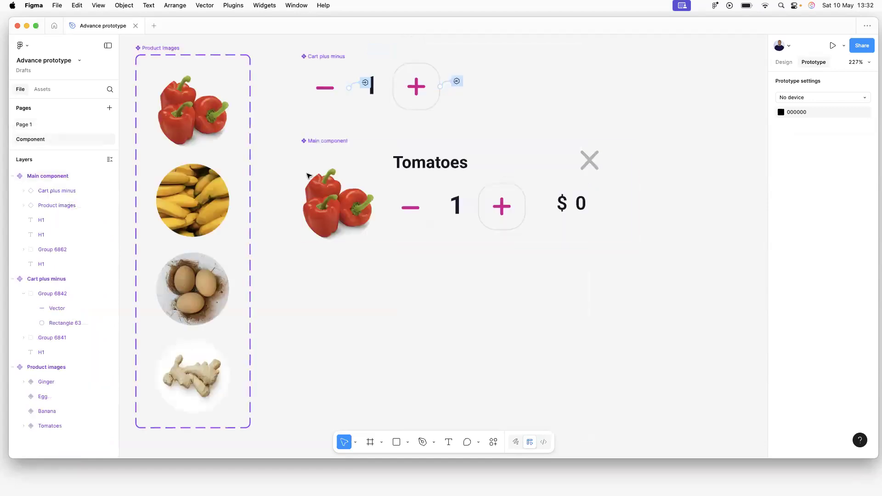
Make the Main component's after-delay interaction a Set variable action targeting product-total-price.
{"action": "left_click", "coordinate": [441, 176]}
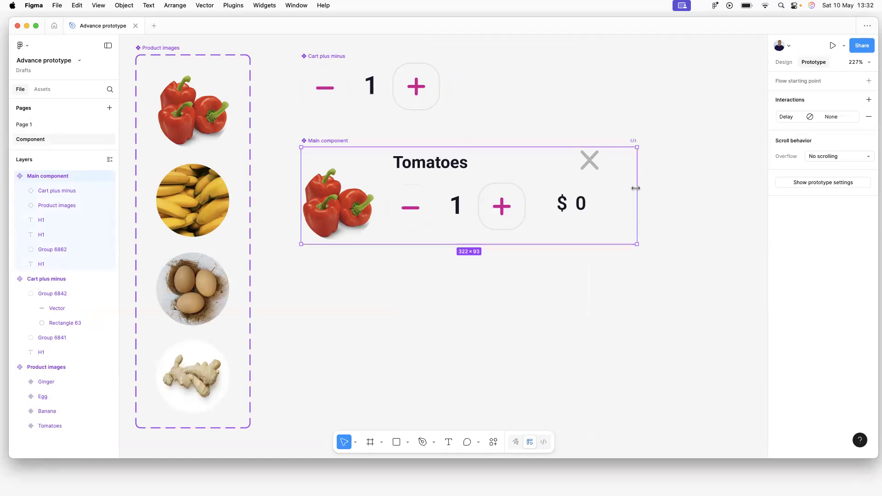
{"action": "left_click", "coordinate": [787, 118]}
{"action": "left_click", "coordinate": [749, 118]}
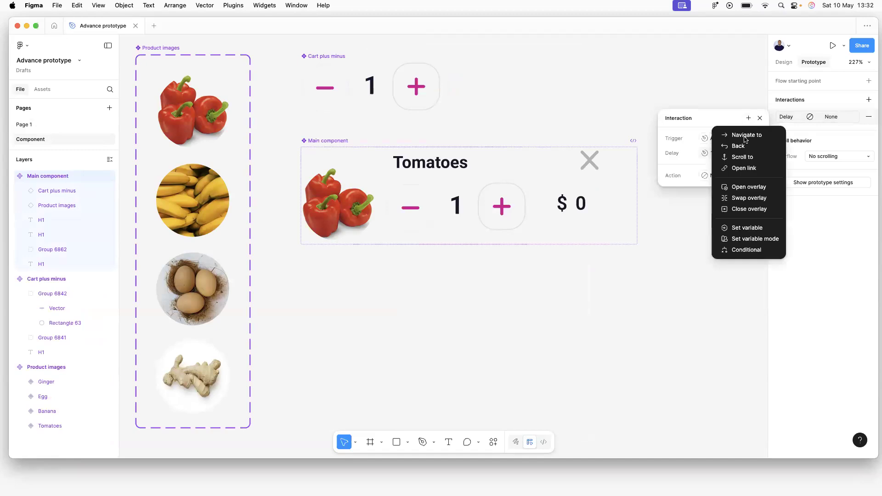
{"action": "left_click", "coordinate": [745, 229]}
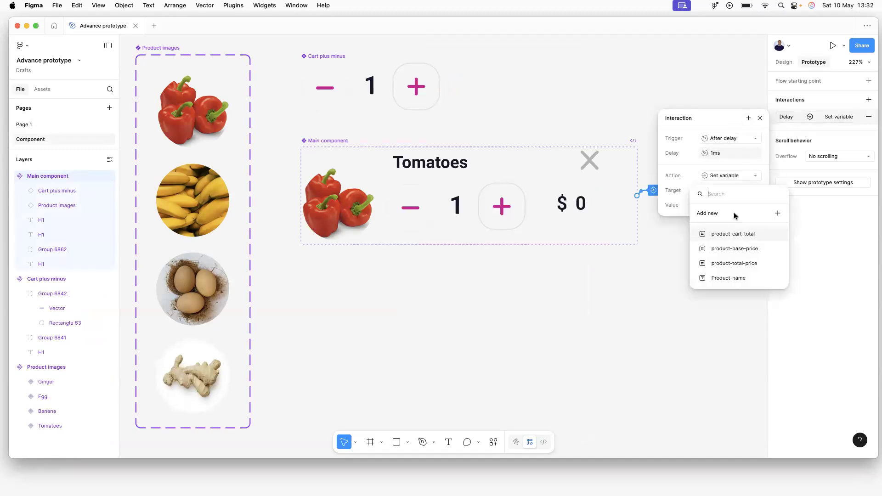
{"action": "left_click", "coordinate": [744, 262]}
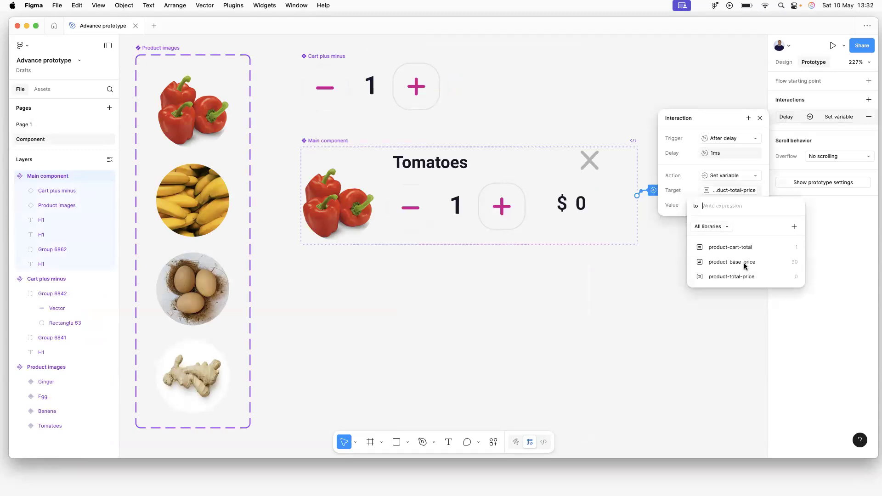
Set the value to product-base-price * product-cart-total, then preview Flow 1 from Page 1.
{"action": "left_click", "coordinate": [740, 261]}
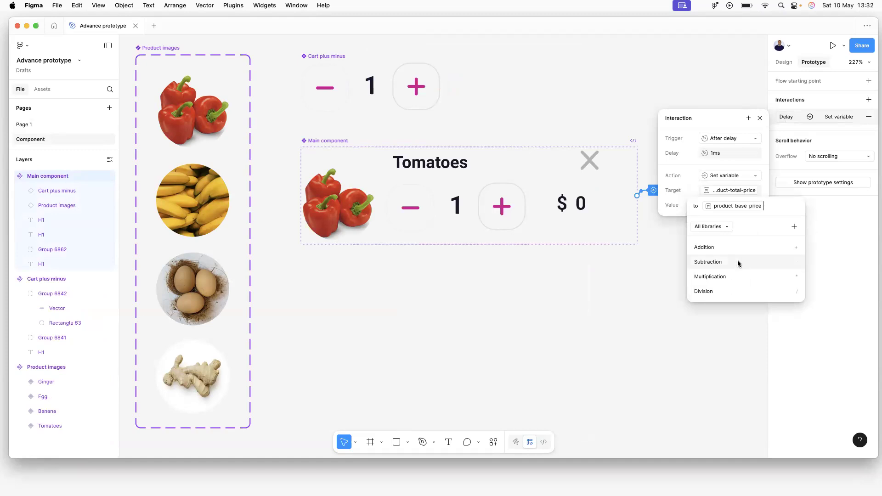
{"action": "left_click", "coordinate": [716, 276]}
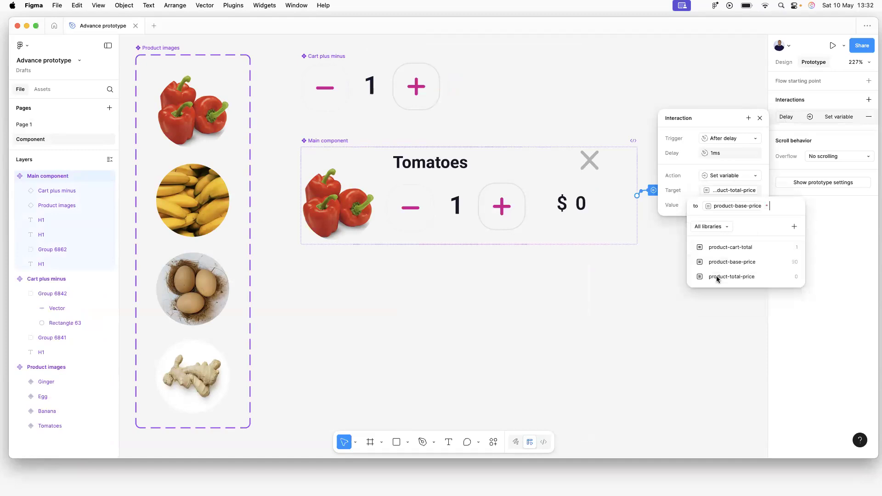
{"action": "left_click", "coordinate": [742, 248]}
{"action": "key", "text": "Return"}
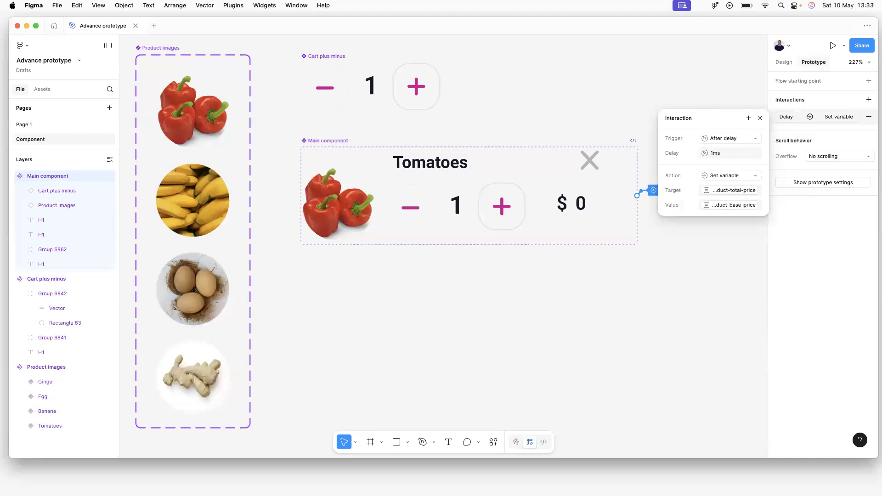
{"action": "left_click", "coordinate": [660, 272]}
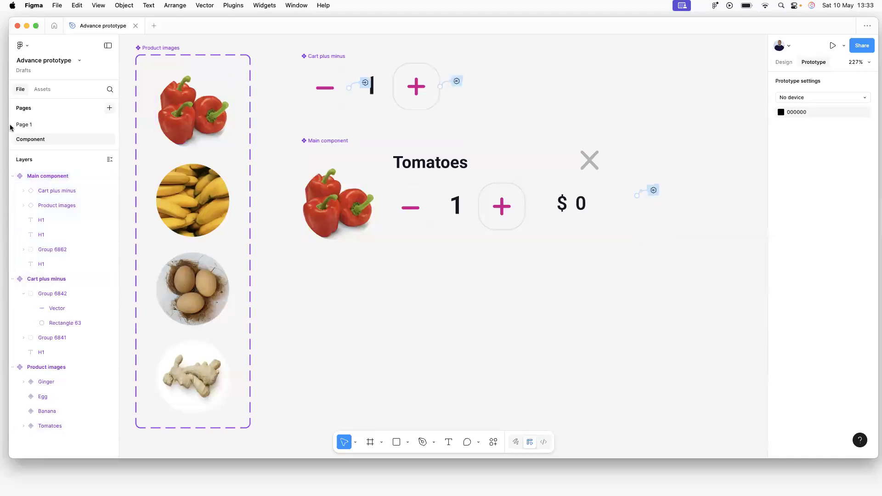
{"action": "left_click", "coordinate": [27, 123]}
{"action": "left_click", "coordinate": [394, 50]}
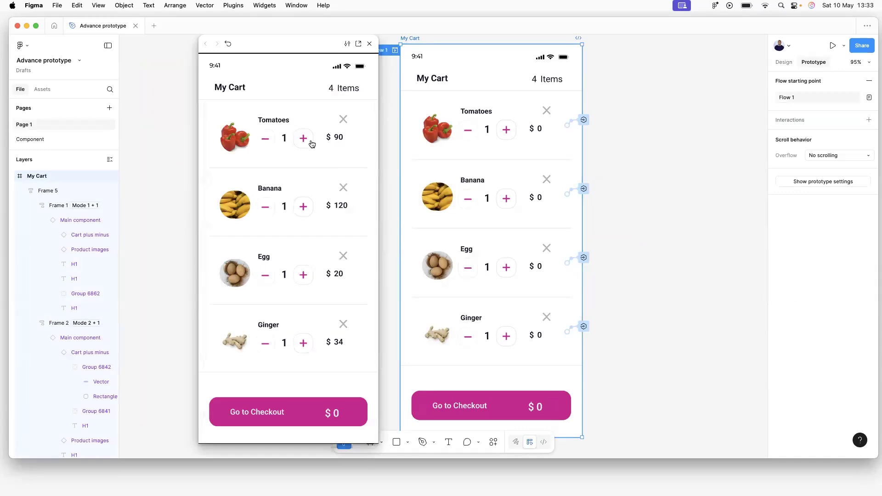
Close the preview and tidy the layer list by collapsing Frame 5 and the google layer.
{"action": "left_click", "coordinate": [371, 44]}
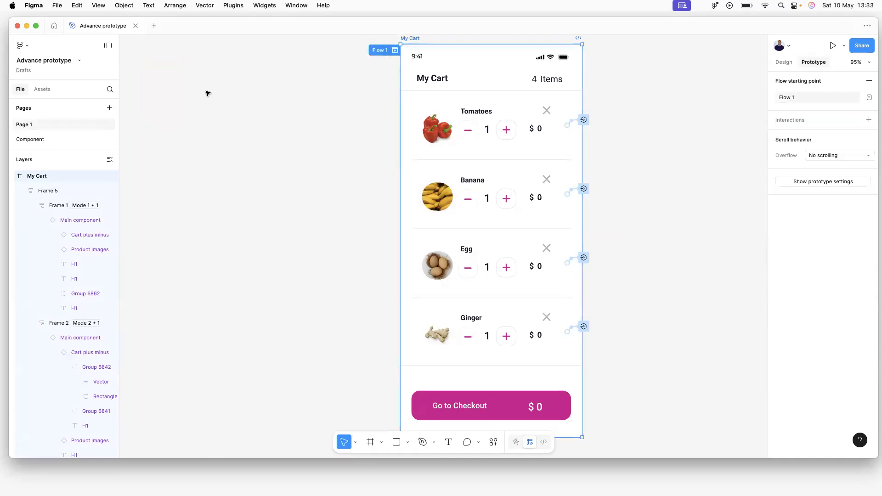
{"action": "left_click", "coordinate": [295, 182]}
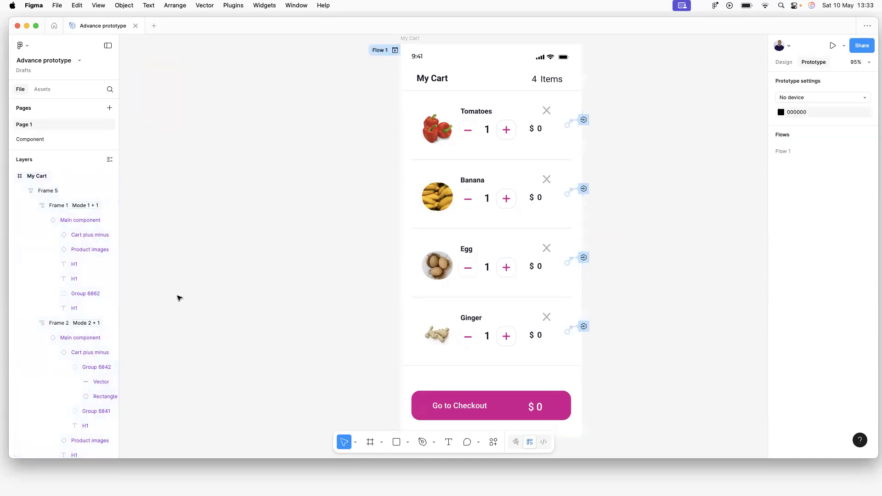
{"action": "left_click", "coordinate": [24, 191]}
{"action": "left_click", "coordinate": [23, 206]}
{"action": "left_click", "coordinate": [23, 206]}
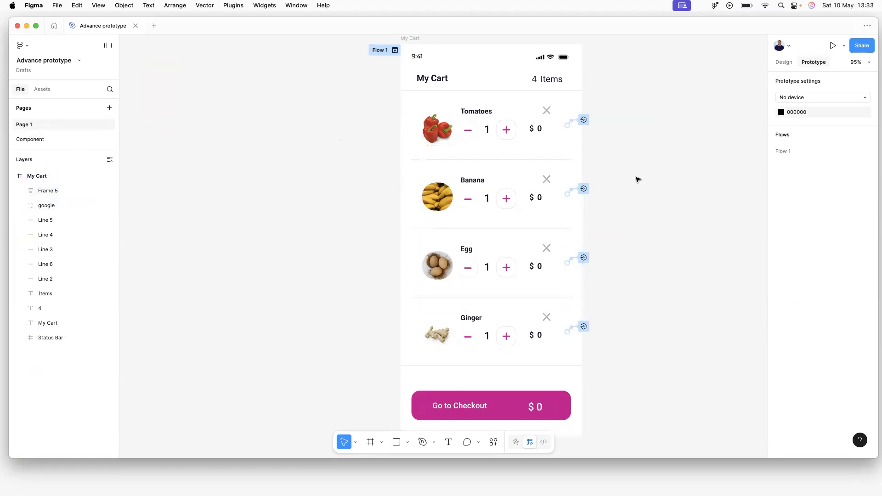
Replay Flow 1, test the Tomatoes quantity plus and minus buttons, then close the preview.
{"action": "left_click", "coordinate": [396, 51]}
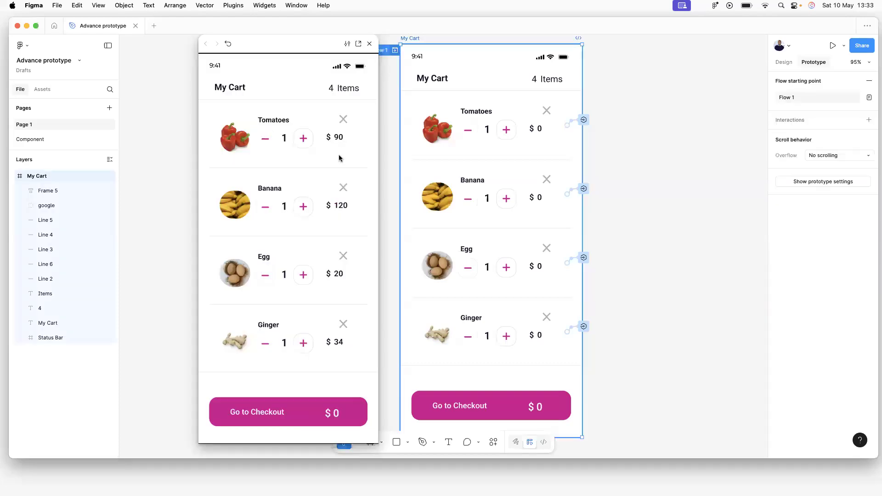
{"action": "left_click", "coordinate": [304, 140]}
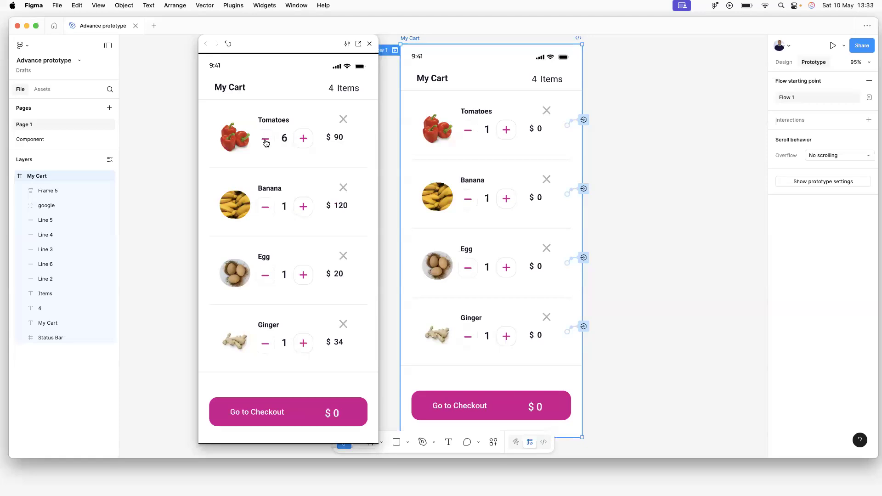
{"action": "left_click", "coordinate": [266, 139]}
{"action": "left_click", "coordinate": [137, 161]}
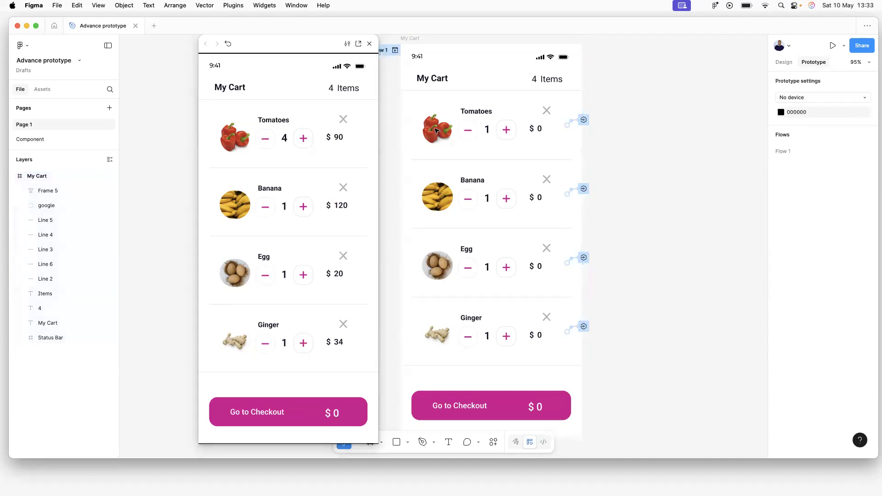
{"action": "left_click", "coordinate": [370, 43]}
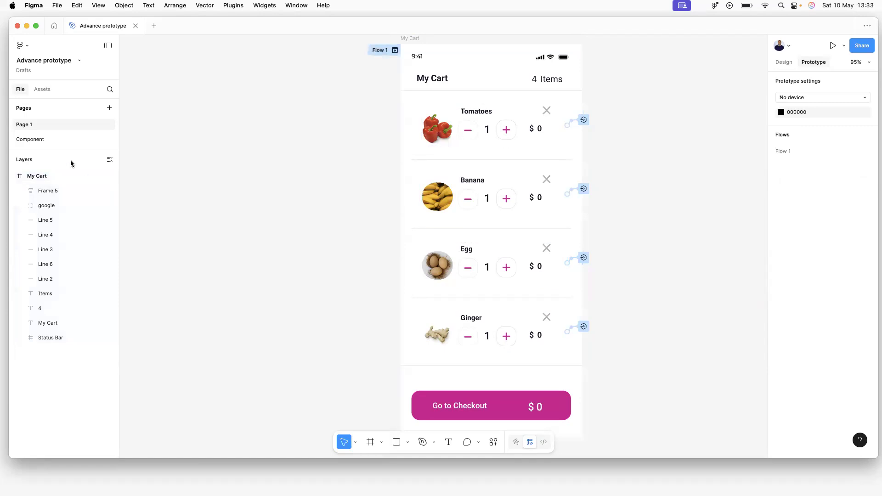
Show the Main component's interaction settings on the Component page.
{"action": "left_click", "coordinate": [42, 140]}
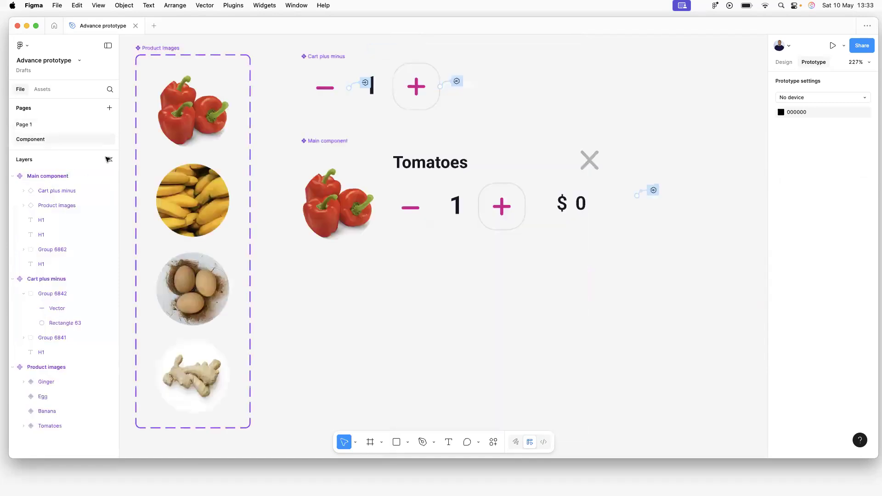
{"action": "left_click", "coordinate": [468, 167]}
{"action": "left_click", "coordinate": [653, 190]}
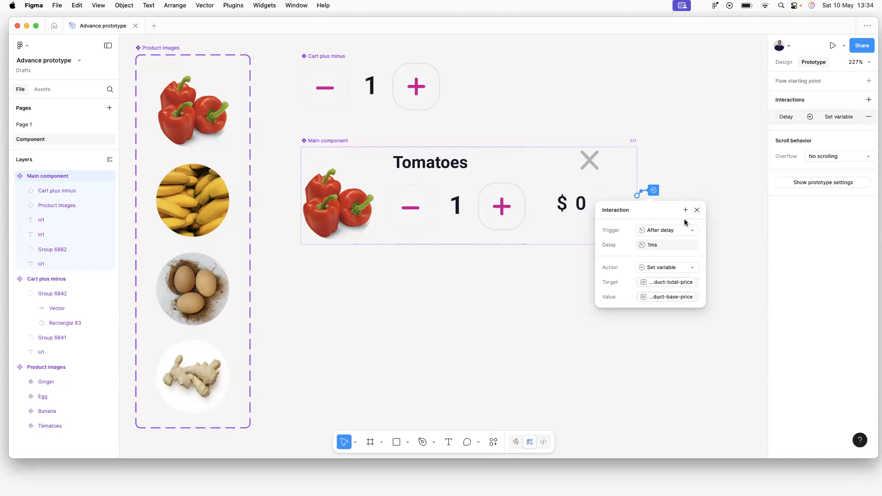
Review the Main component's interaction, keeping the After delay trigger and its delay unchanged.
{"action": "left_click", "coordinate": [656, 230]}
{"action": "left_click", "coordinate": [655, 230]}
{"action": "left_click", "coordinate": [657, 246]}
{"action": "left_click", "coordinate": [663, 207]}
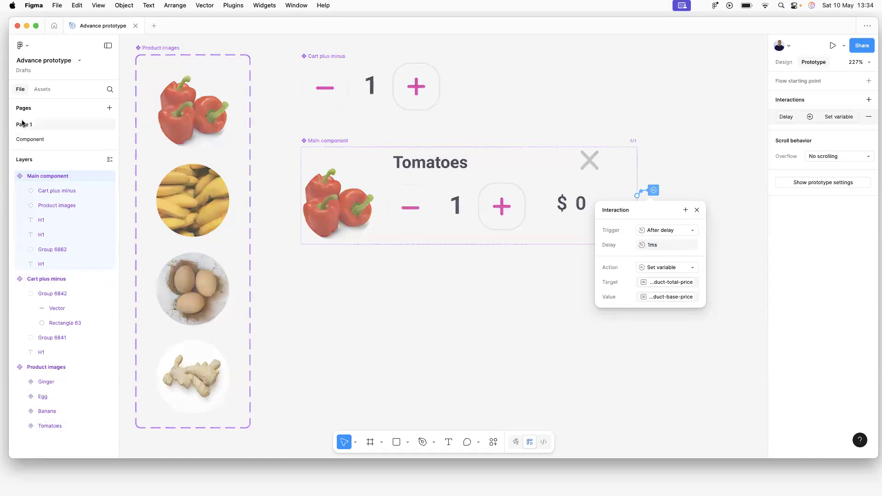
Preview Flow 1 on Page 1, showing item totals $90, $120, $20 and $34, then return.
{"action": "left_click", "coordinate": [22, 124]}
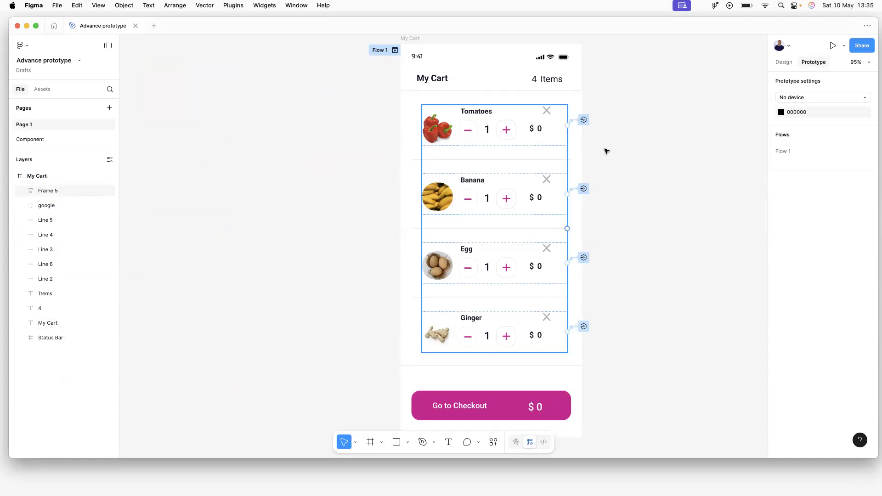
{"action": "left_click", "coordinate": [395, 50]}
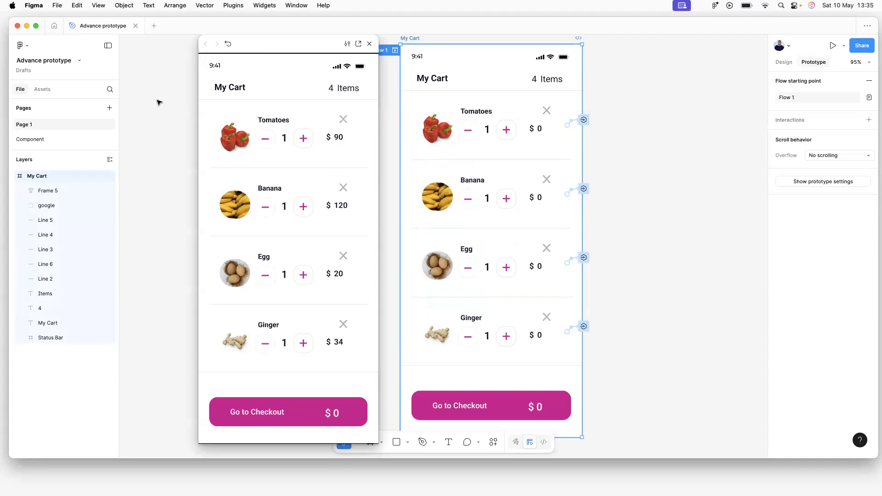
{"action": "left_click", "coordinate": [34, 140]}
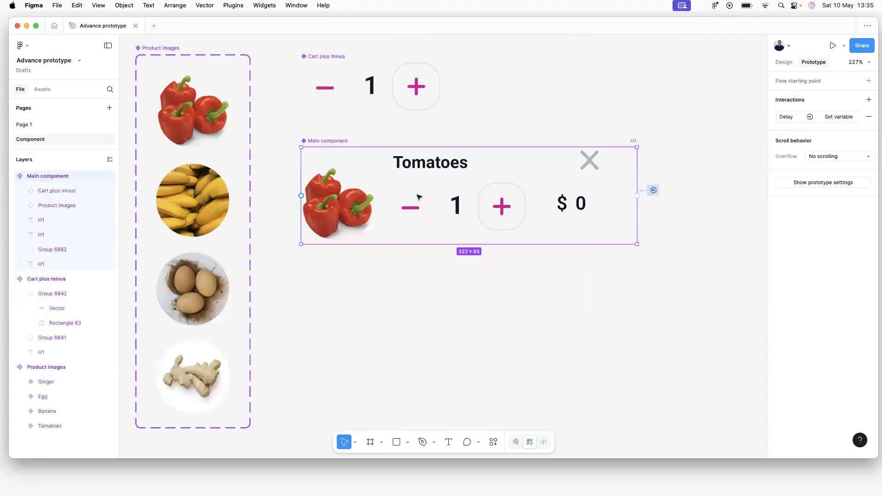
Change the Main component's After delay interaction to a 5000ms delay.
{"action": "left_click", "coordinate": [654, 190]}
{"action": "left_click", "coordinate": [656, 251]}
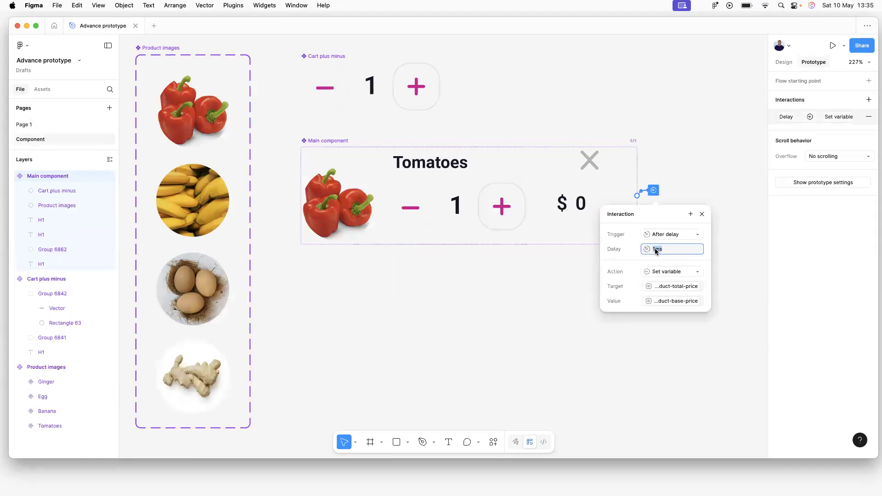
{"action": "key", "text": "BackSpace"}
{"action": "type", "text": "5000"}
{"action": "left_click", "coordinate": [338, 133]}
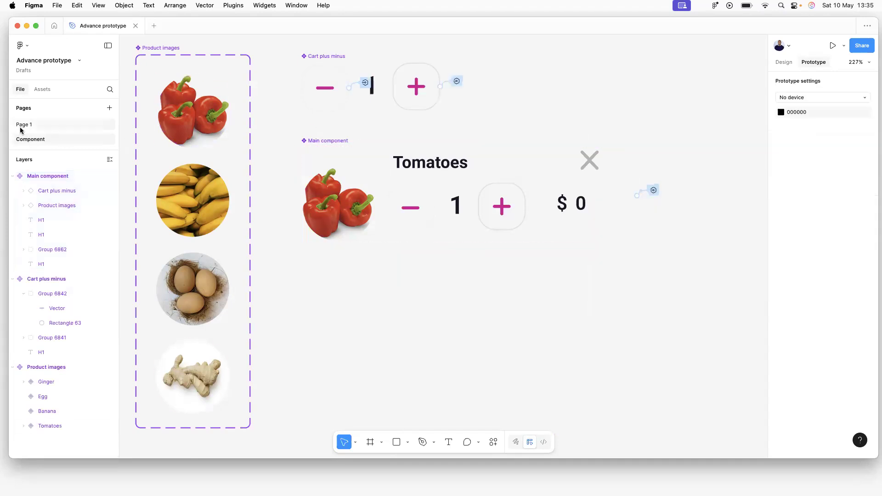
Preview the cart prototype from Flow 1 on Page 1 with the 5000ms delay.
{"action": "left_click", "coordinate": [23, 125]}
{"action": "left_click", "coordinate": [395, 51]}
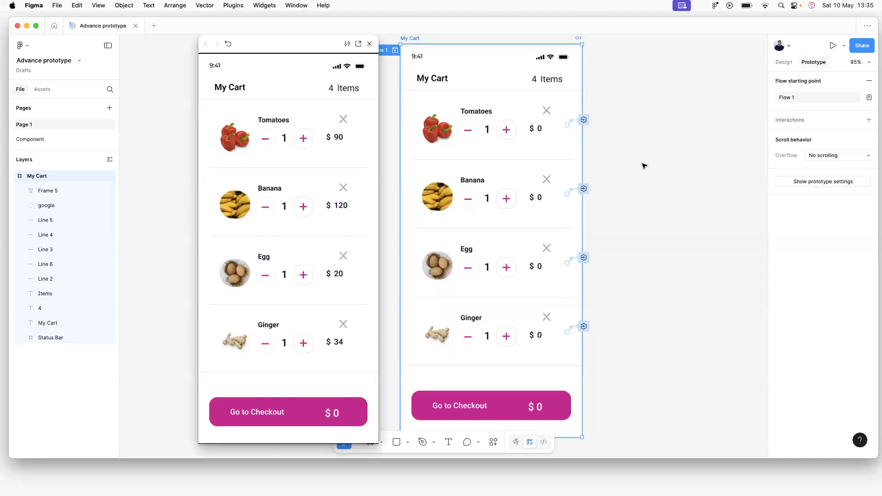
{"action": "scroll", "coordinate": [647, 154], "scroll_direction": "up", "scroll_amount": 1}
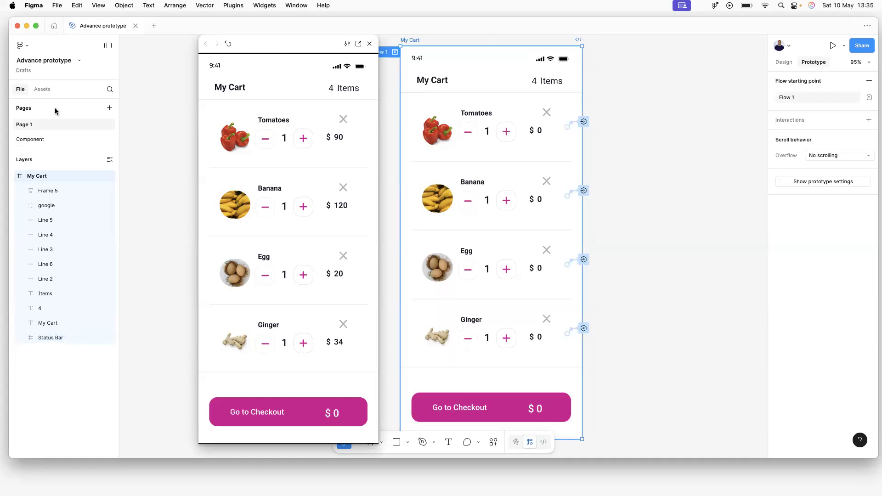
Back on the Component page, reset the Main component's interaction delay from 5000ms to 1ms.
{"action": "left_click", "coordinate": [36, 140]}
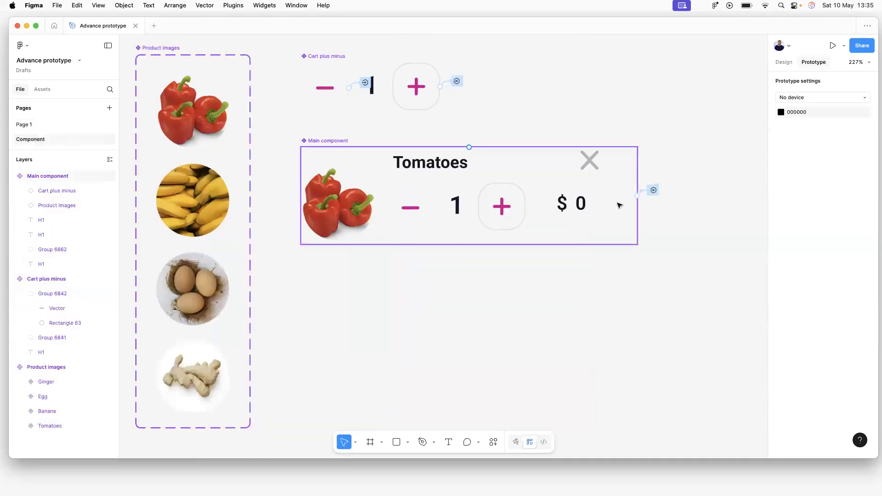
{"action": "left_click", "coordinate": [654, 190]}
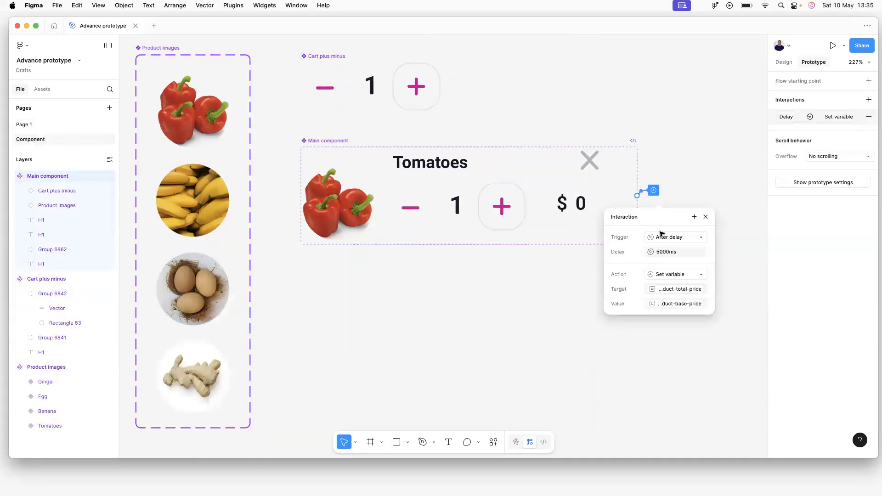
{"action": "left_click", "coordinate": [666, 255]}
{"action": "key", "text": "BackSpace"}
{"action": "key", "text": "BackSpace"}
{"action": "key", "text": "BackSpace"}
{"action": "key", "text": "BackSpace"}
{"action": "type", "text": "0"}
{"action": "key", "text": "Return"}
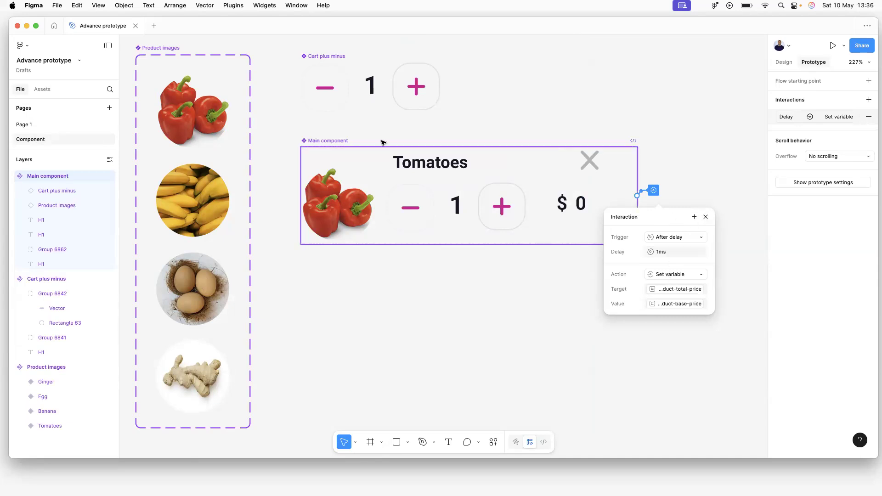
{"action": "left_click", "coordinate": [664, 254]}
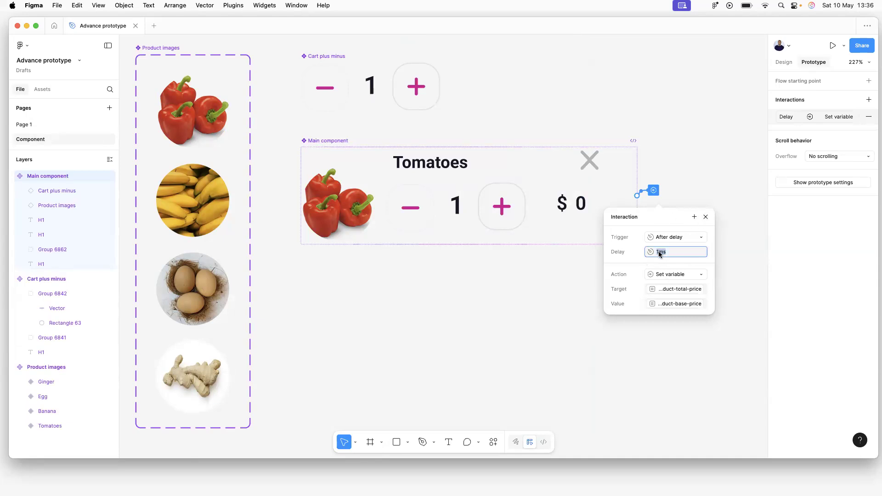
{"action": "left_click", "coordinate": [662, 255]}
Clear the interaction's trigger to None, then re-pick the Set variable action and After delay trigger.
{"action": "left_click", "coordinate": [672, 241]}
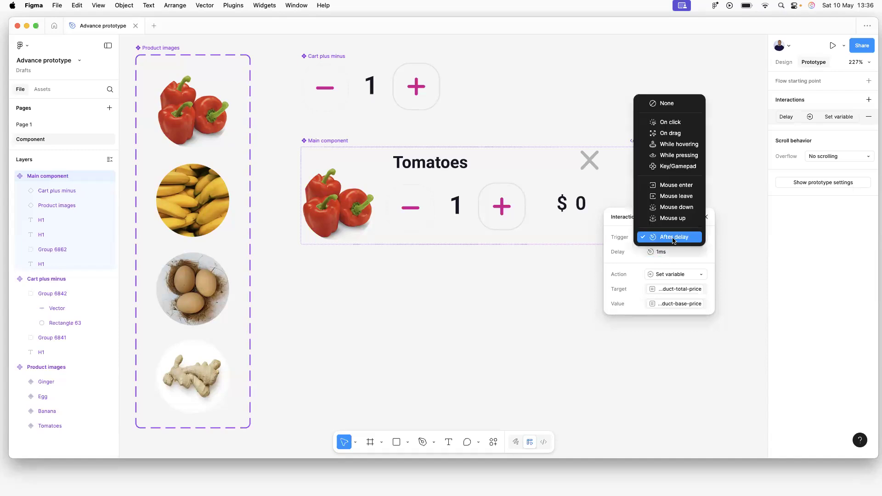
{"action": "left_click", "coordinate": [675, 103]}
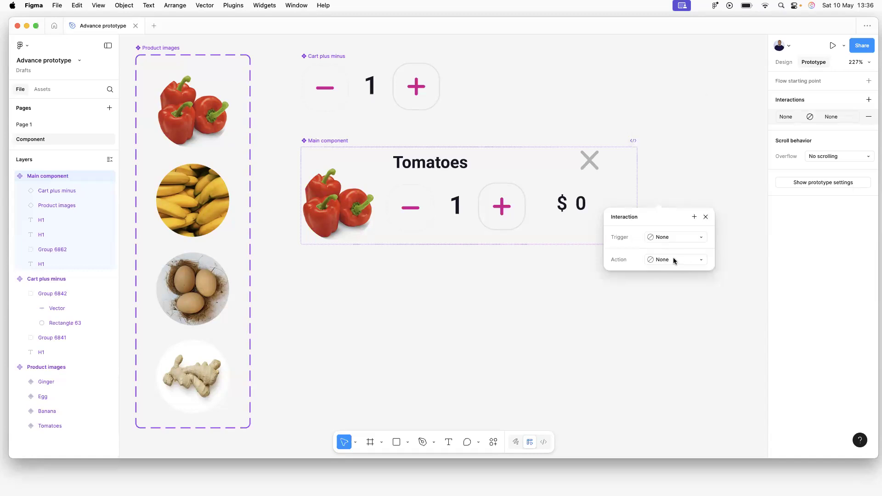
{"action": "left_click", "coordinate": [674, 259]}
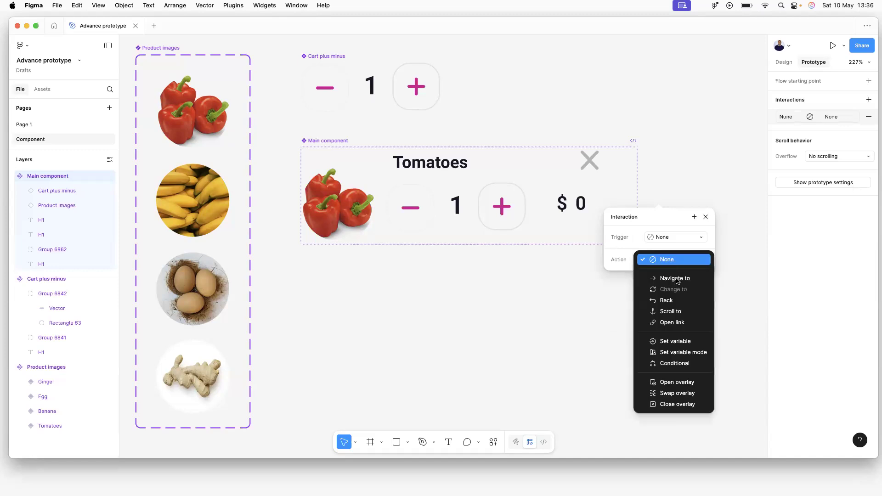
{"action": "left_click", "coordinate": [683, 342]}
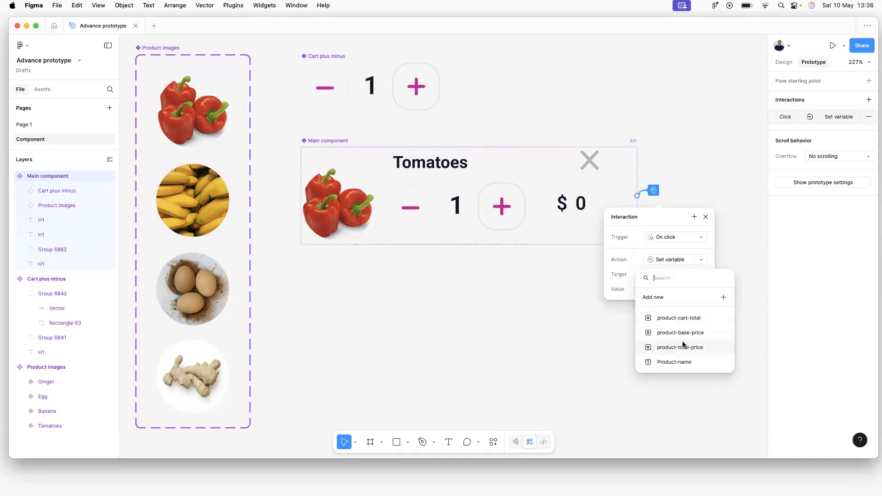
{"action": "left_click", "coordinate": [673, 240]}
{"action": "left_click", "coordinate": [674, 239]}
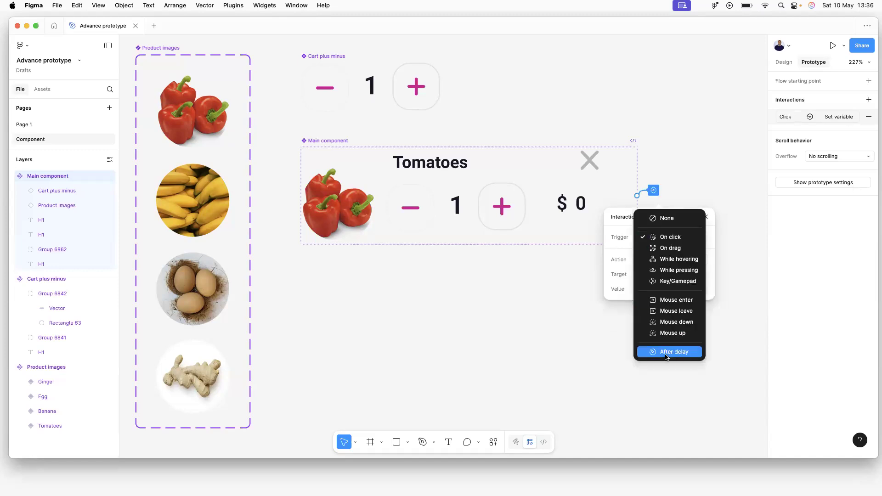
{"action": "left_click", "coordinate": [667, 354]}
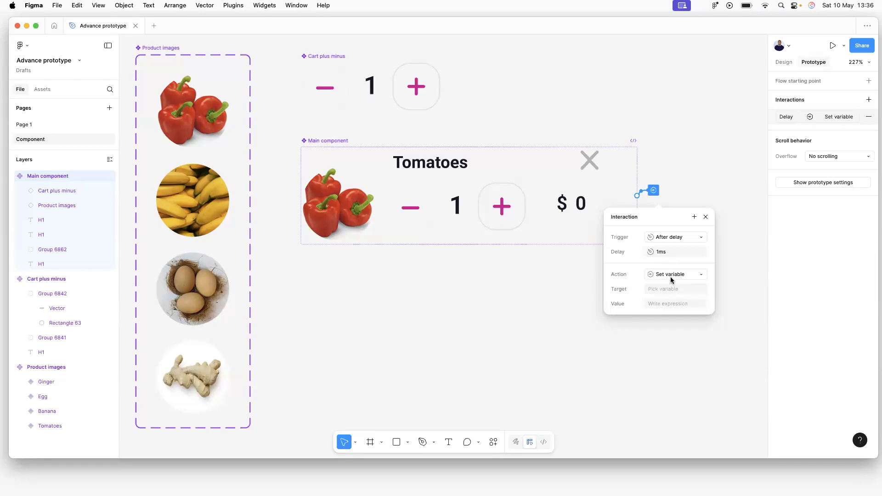
Open the Set variable target list without choosing, close the settings, and reselect the Main component.
{"action": "left_click", "coordinate": [671, 274]}
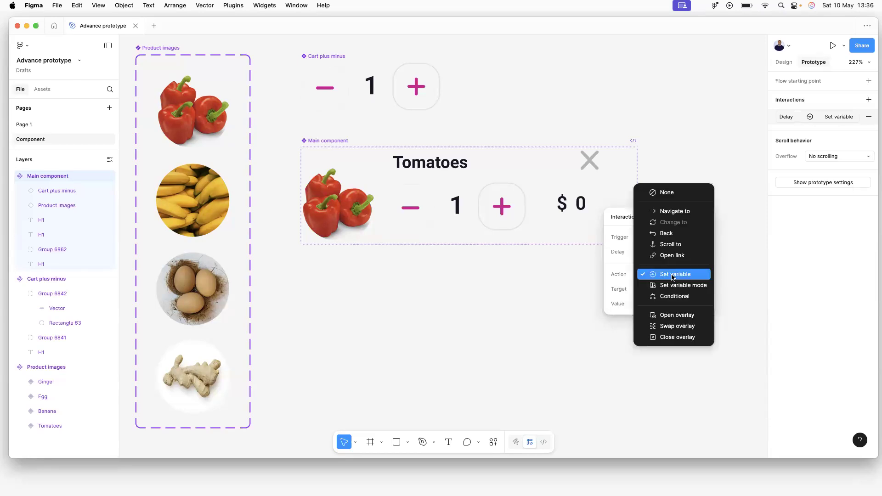
{"action": "left_click", "coordinate": [671, 274]}
{"action": "left_click", "coordinate": [668, 289]}
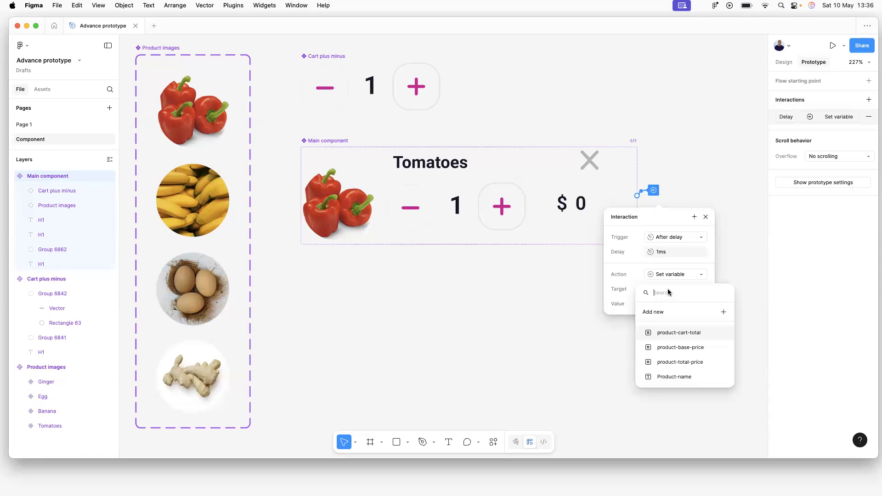
{"action": "left_click", "coordinate": [715, 265]}
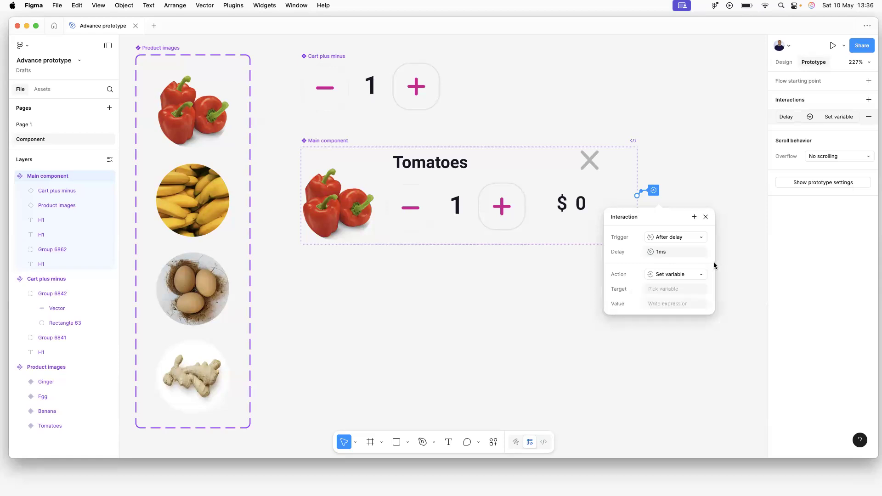
{"action": "left_click", "coordinate": [707, 216]}
{"action": "left_click", "coordinate": [694, 220]}
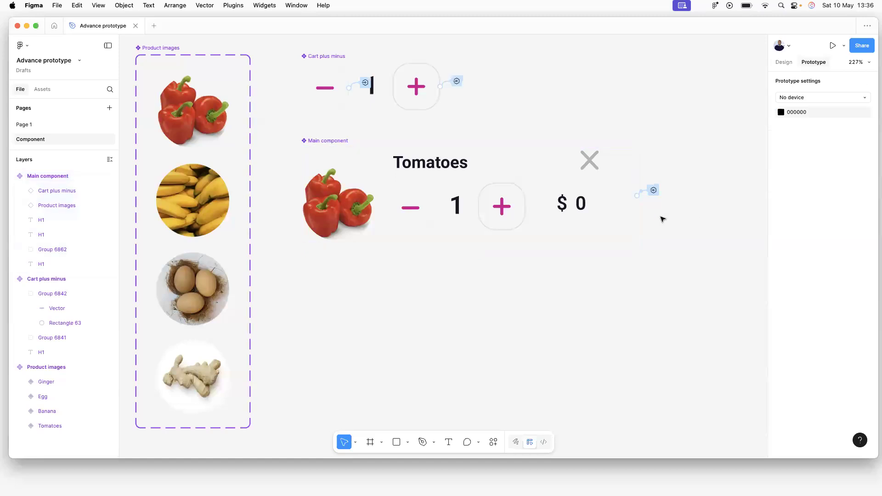
{"action": "left_click", "coordinate": [657, 227]}
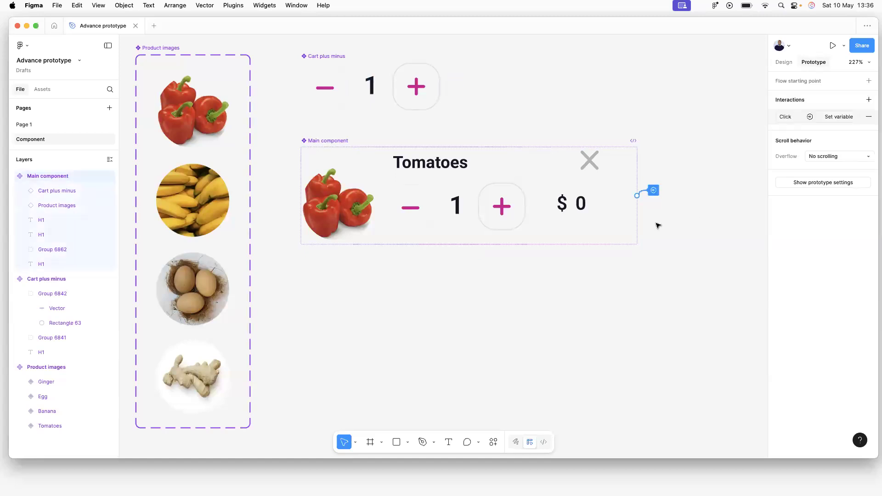
Inspect the Main component's interaction settings, then clear the selection.
{"action": "left_click", "coordinate": [650, 165]}
{"action": "left_click", "coordinate": [481, 149]}
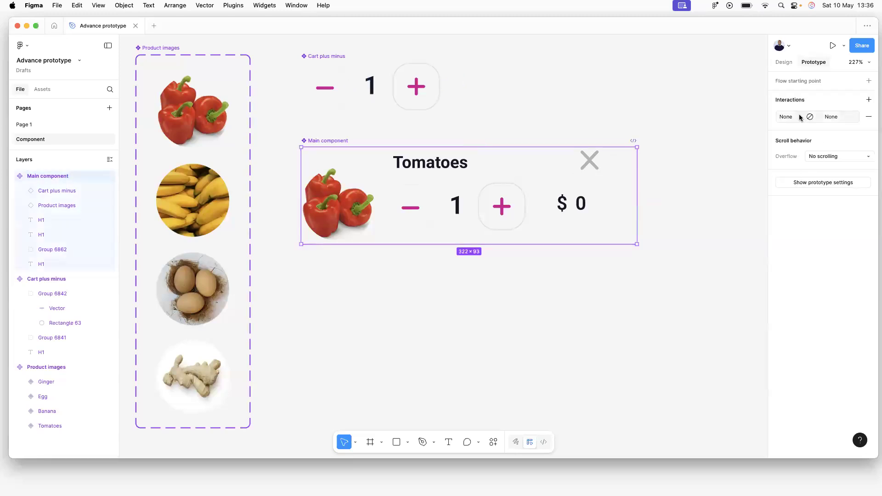
{"action": "left_click", "coordinate": [798, 117]}
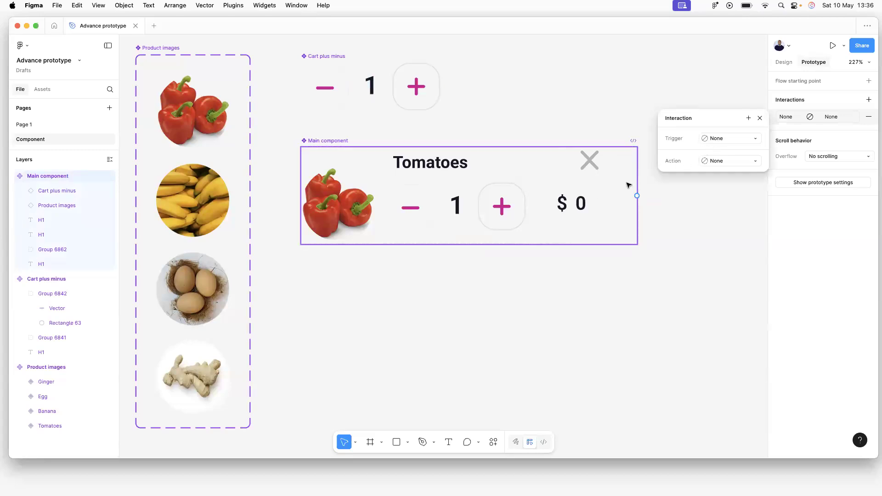
{"action": "left_click", "coordinate": [443, 166]}
{"action": "left_click", "coordinate": [443, 167]}
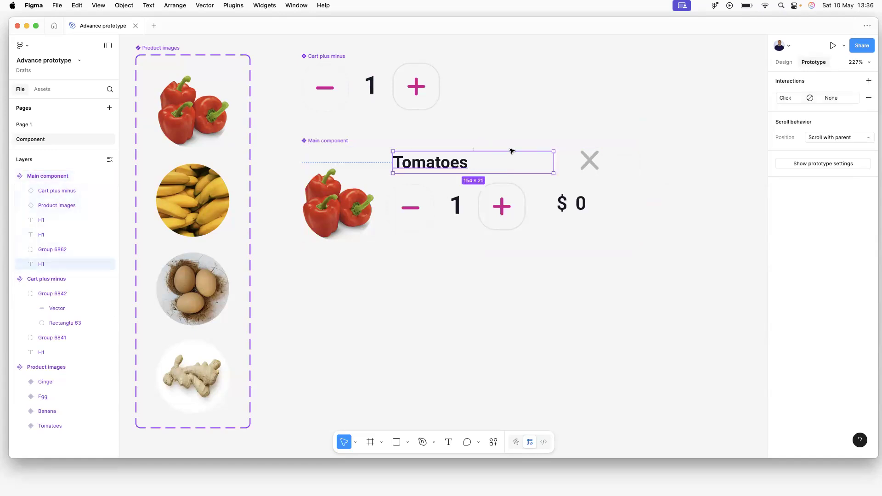
{"action": "left_click", "coordinate": [391, 128]}
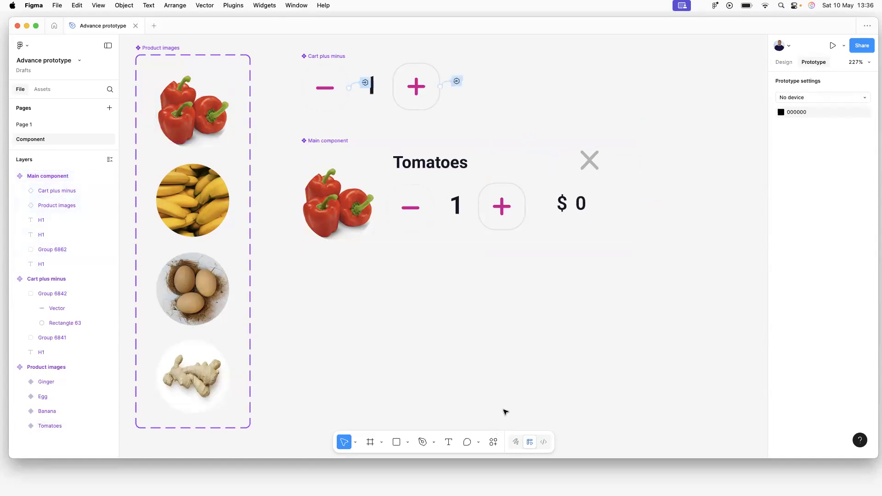
{"action": "right_click", "coordinate": [481, 307]}
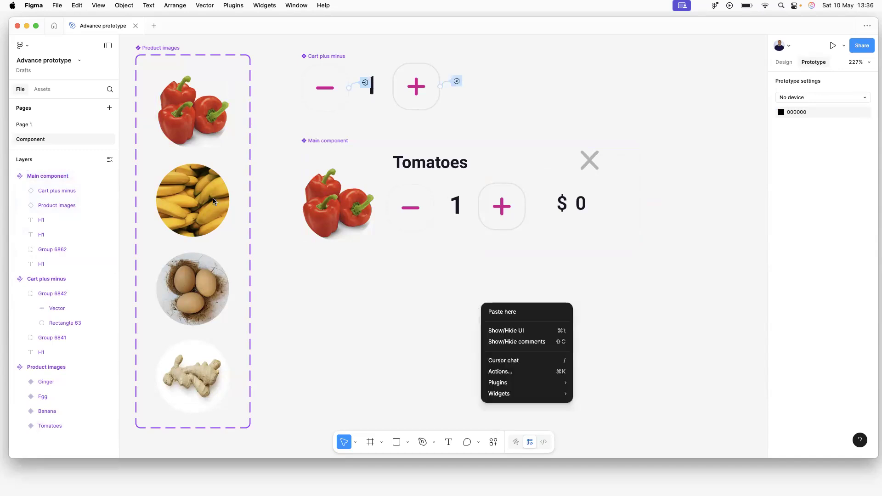
Use Edit > Redo twice to restore the After delay Set variable interaction.
{"action": "left_click", "coordinate": [28, 48]}
{"action": "left_click", "coordinate": [27, 47]}
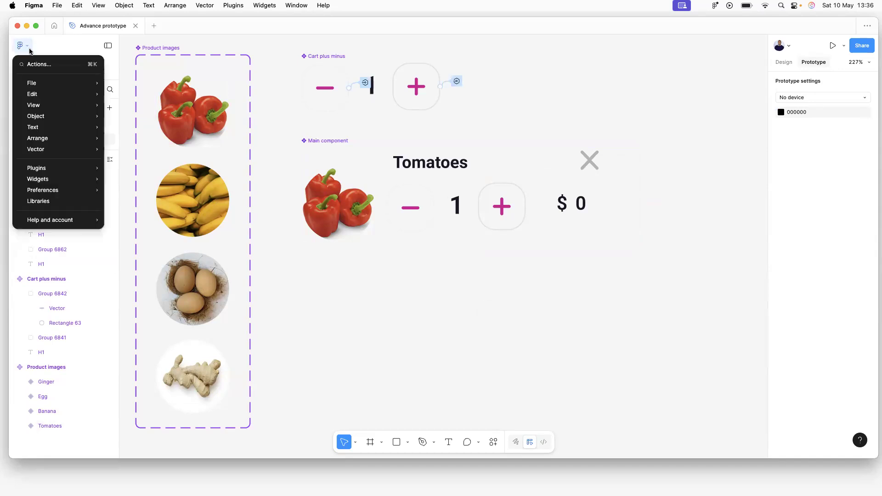
{"action": "mouse_move", "coordinate": [70, 95]}
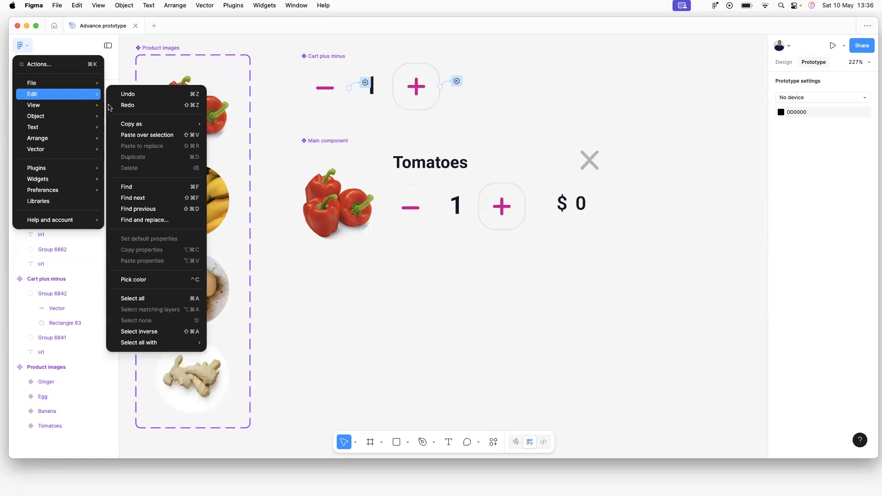
{"action": "left_click", "coordinate": [134, 107]}
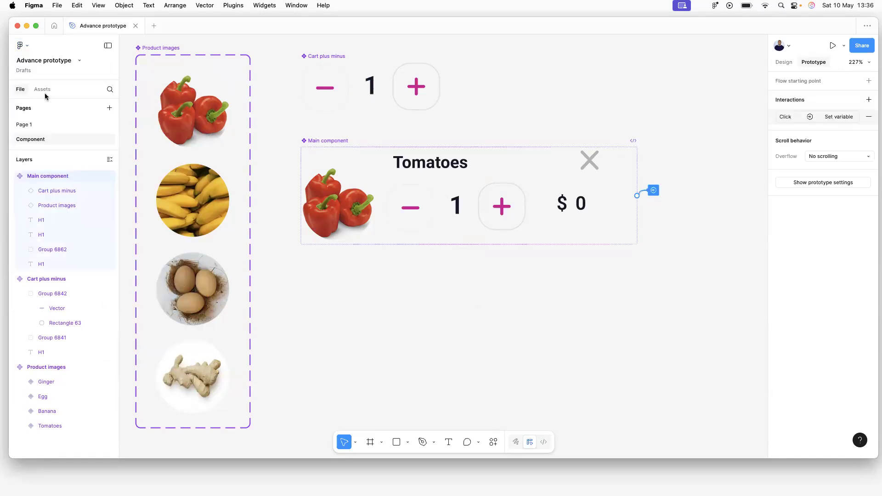
{"action": "left_click", "coordinate": [22, 45]}
{"action": "mouse_move", "coordinate": [63, 93]}
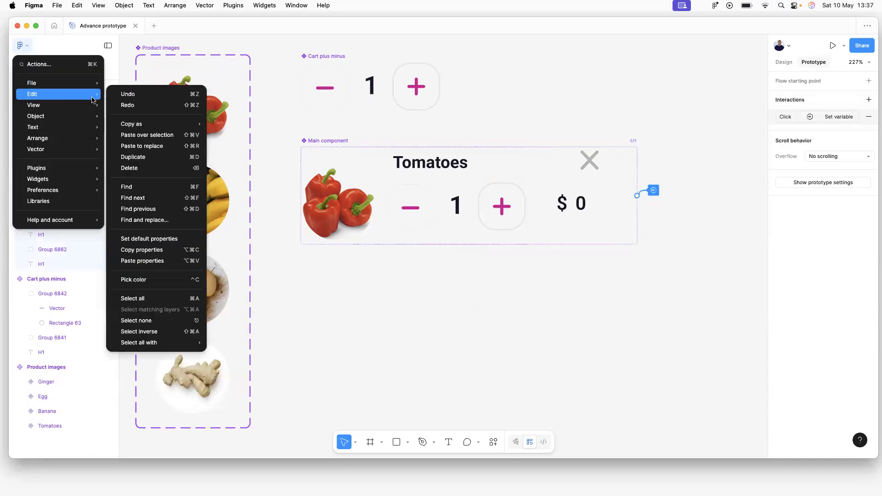
{"action": "left_click", "coordinate": [135, 104]}
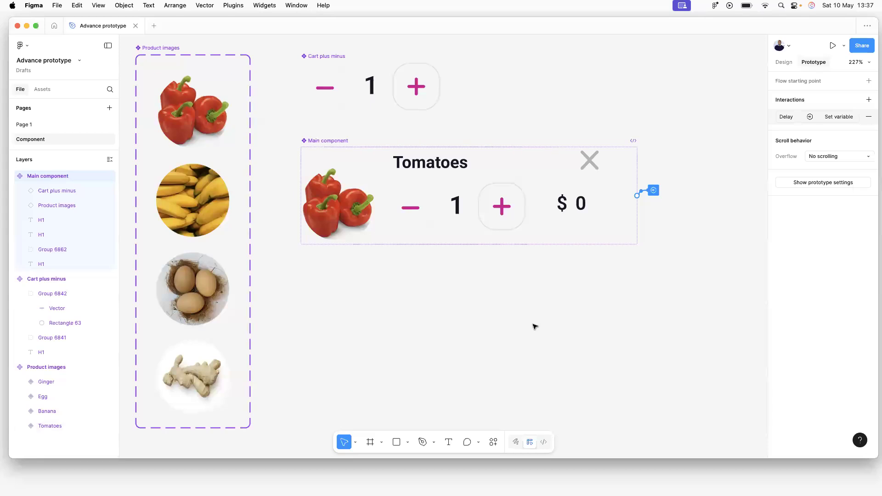
Check the restored interaction, then switch to Page 1 with the My Cart screen.
{"action": "left_click", "coordinate": [648, 230]}
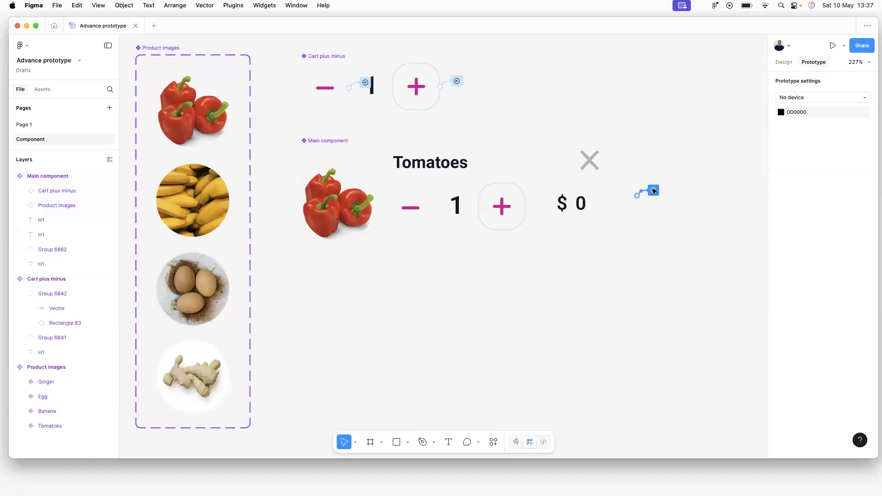
{"action": "left_click", "coordinate": [654, 190]}
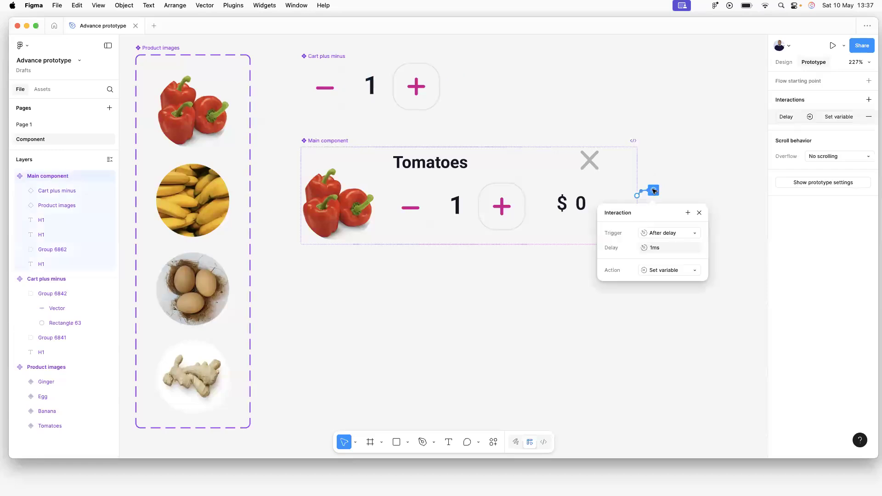
{"action": "left_click", "coordinate": [685, 152]}
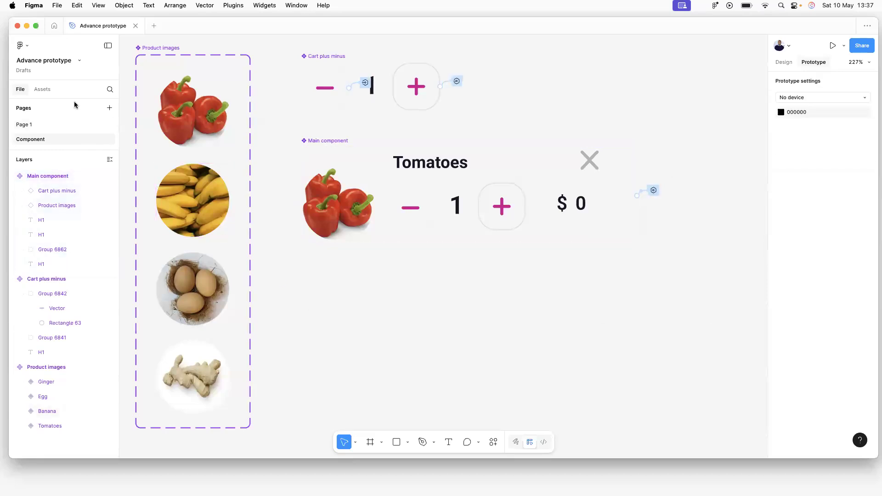
{"action": "left_click", "coordinate": [28, 47]}
{"action": "mouse_move", "coordinate": [50, 97]}
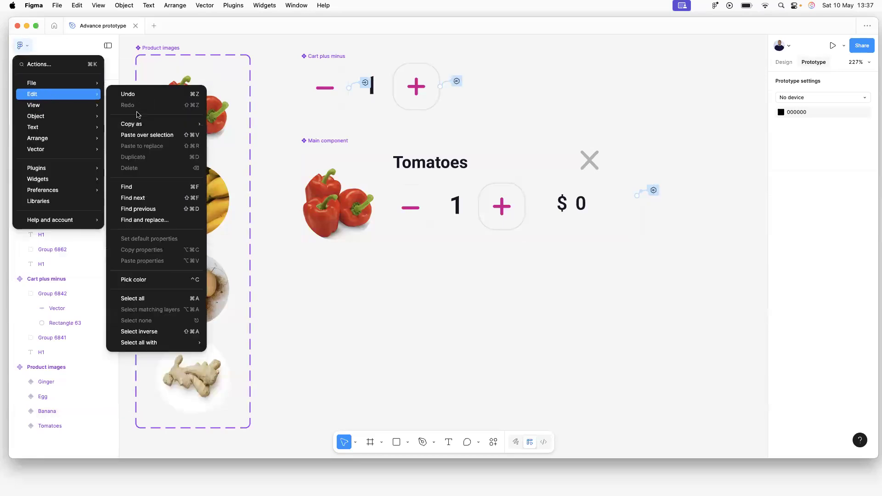
{"action": "left_click", "coordinate": [475, 333]}
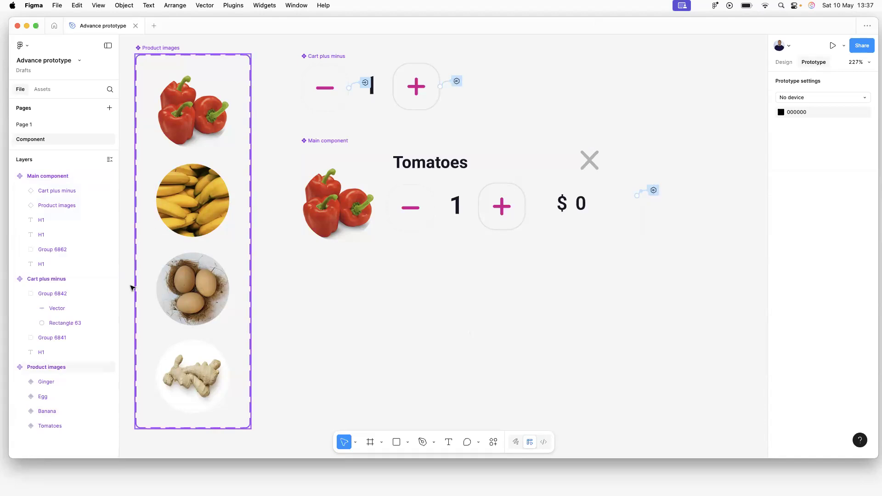
{"action": "left_click", "coordinate": [18, 124]}
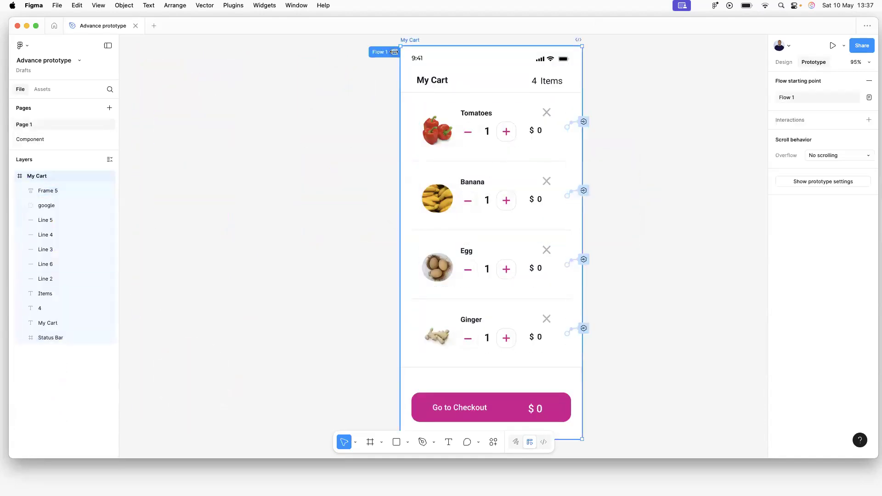
Preview Flow 1, raise Tomatoes to 2, then reopen the Main component's interaction on the Component page.
{"action": "left_click", "coordinate": [389, 72]}
{"action": "left_click", "coordinate": [395, 51]}
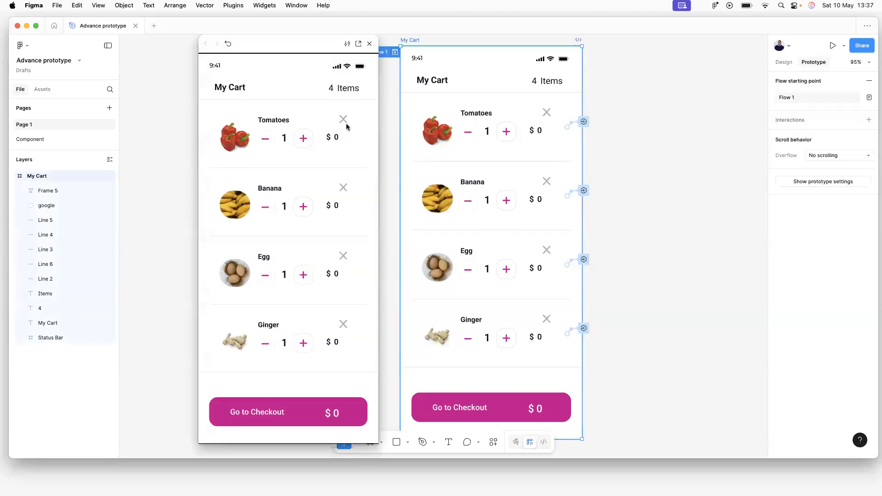
{"action": "left_click", "coordinate": [304, 139]}
{"action": "left_click", "coordinate": [370, 43]}
{"action": "left_click", "coordinate": [31, 141]}
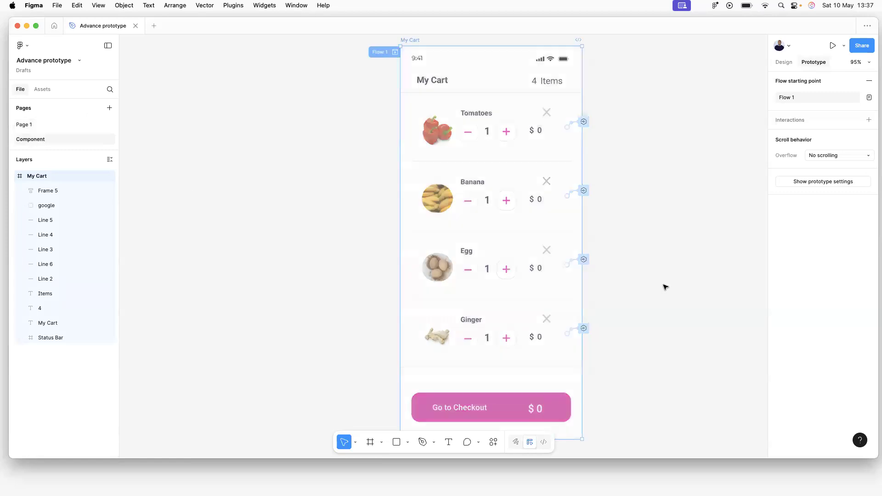
{"action": "left_click", "coordinate": [654, 191]}
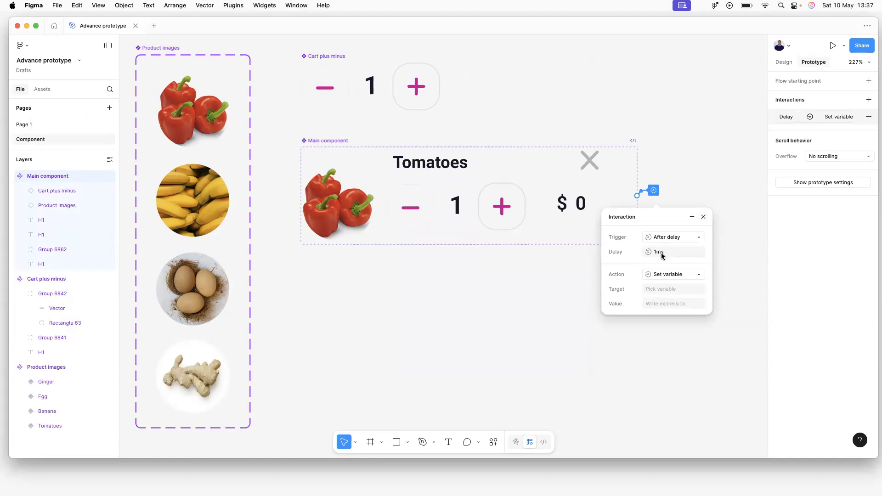
Recheck the Set variable action and 1ms delay, then close the Main component's interaction settings.
{"action": "left_click", "coordinate": [662, 275]}
{"action": "left_click", "coordinate": [663, 275]}
{"action": "left_click", "coordinate": [659, 253]}
{"action": "left_click", "coordinate": [710, 194]}
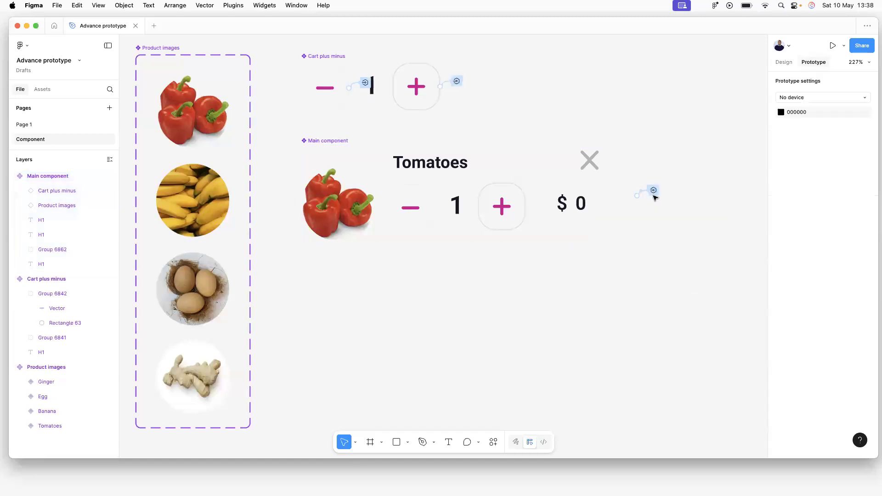
{"action": "left_click", "coordinate": [653, 190]}
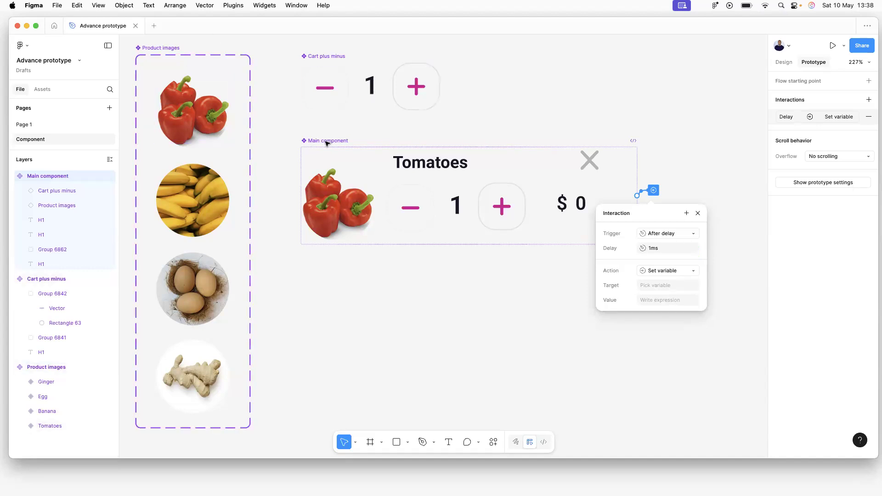
{"action": "left_click", "coordinate": [445, 169]}
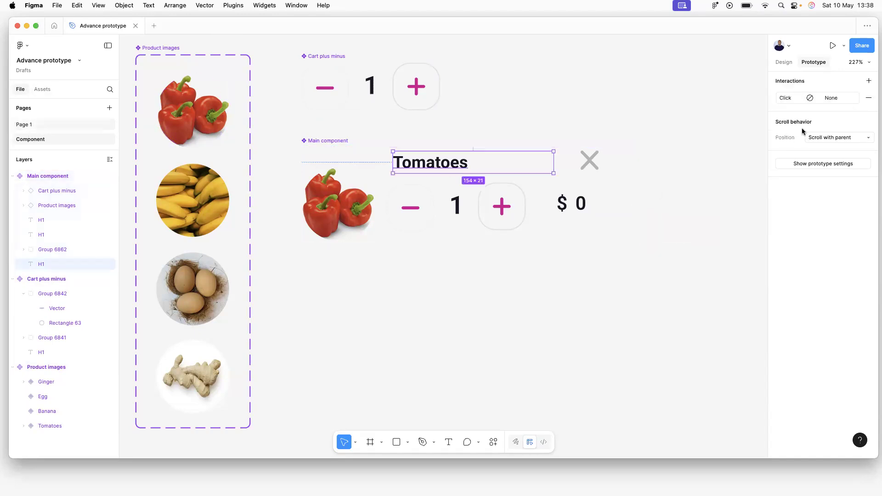
{"action": "left_click", "coordinate": [778, 62]}
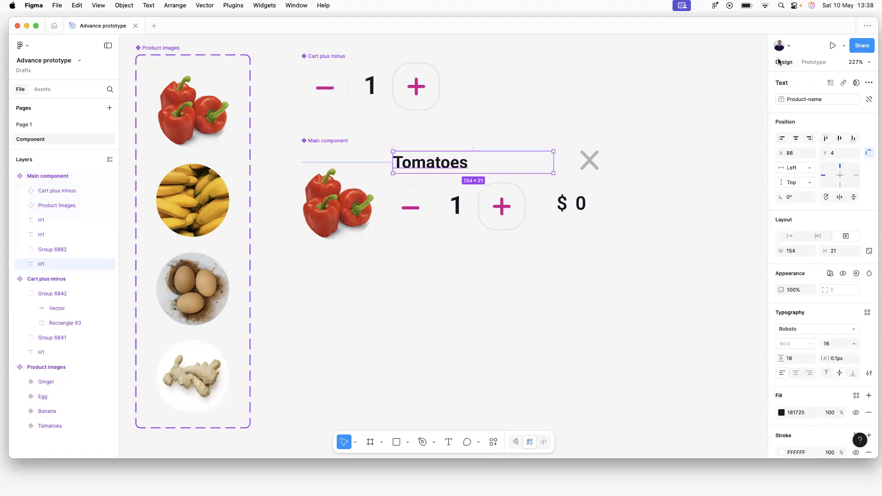
{"action": "left_click", "coordinate": [580, 198]}
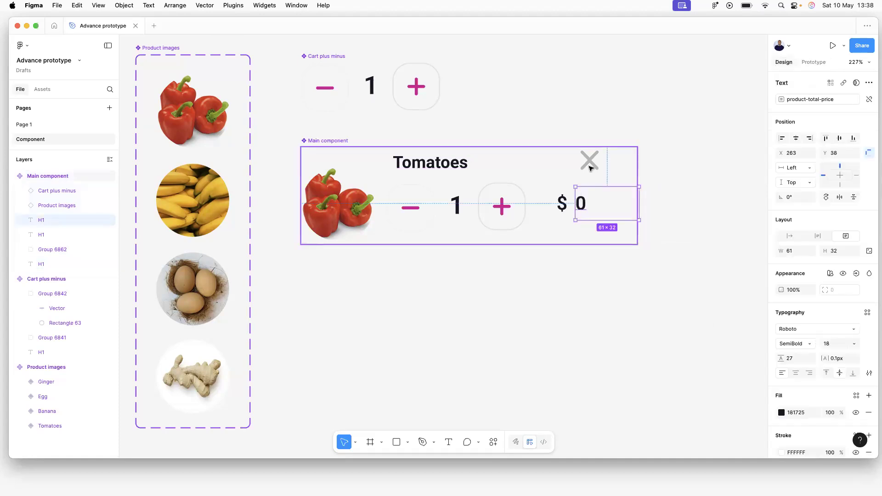
{"action": "left_click", "coordinate": [461, 201]}
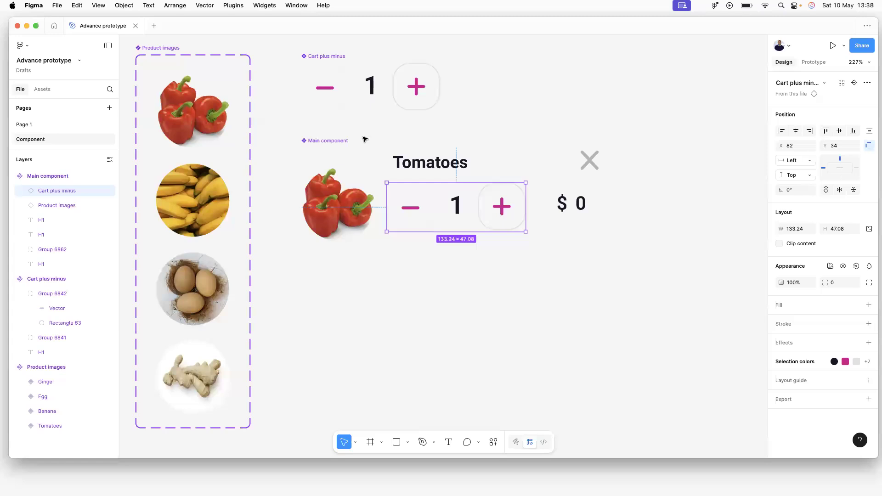
{"action": "left_click", "coordinate": [346, 139]}
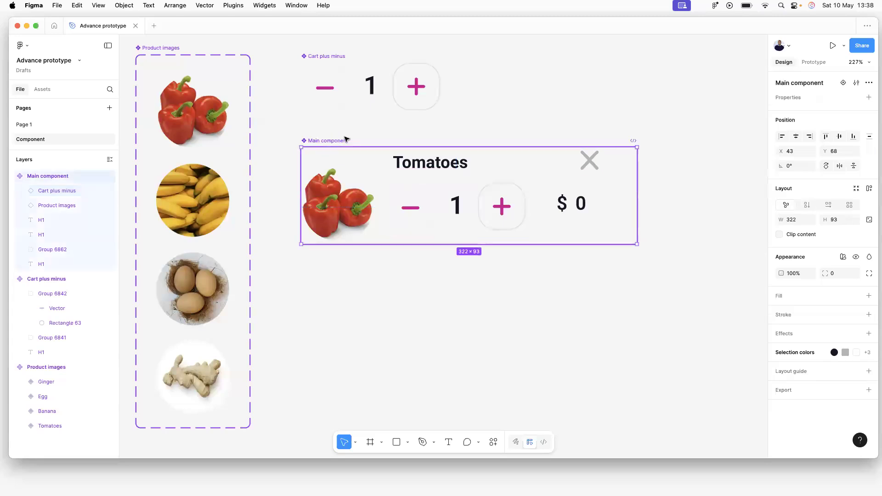
{"action": "left_click", "coordinate": [812, 62]}
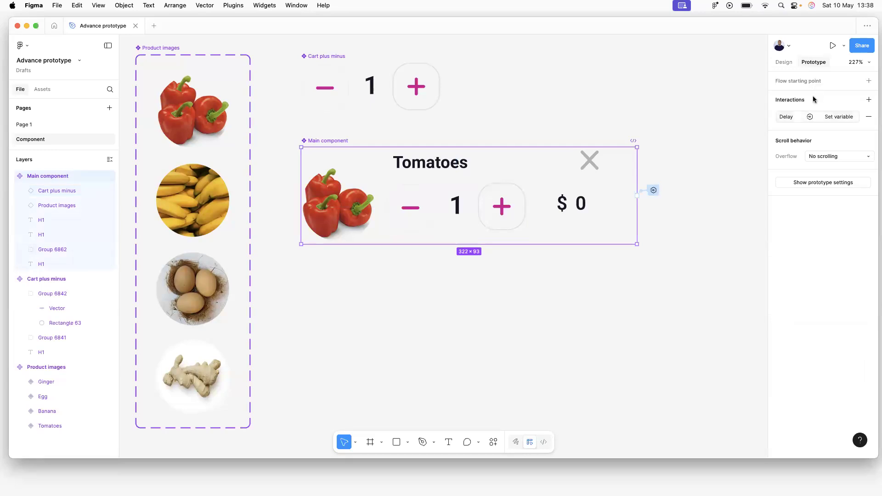
Set the Main component's delayed Set variable target to product-total-price.
{"action": "left_click", "coordinate": [799, 118]}
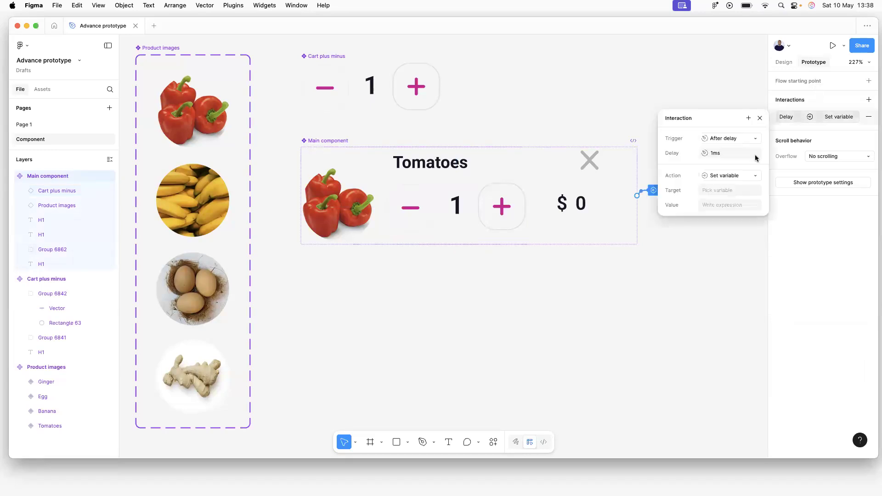
{"action": "left_click", "coordinate": [721, 175]}
{"action": "left_click", "coordinate": [721, 175]}
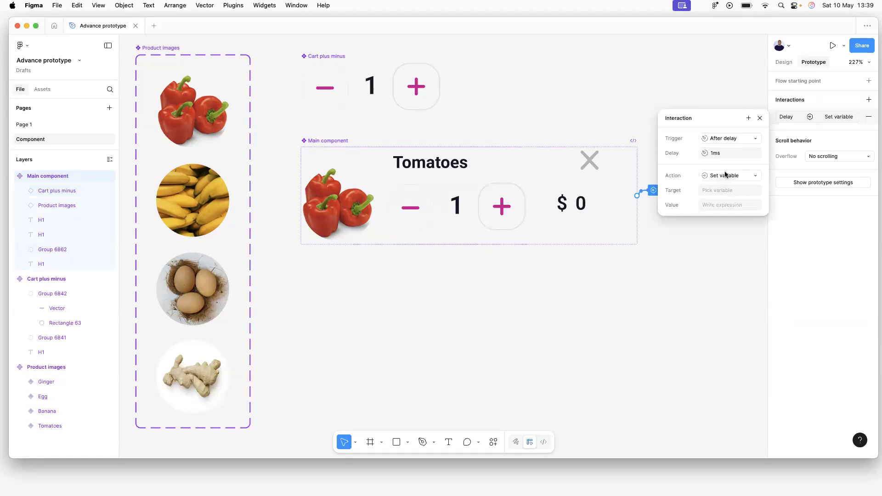
{"action": "left_click", "coordinate": [720, 192]}
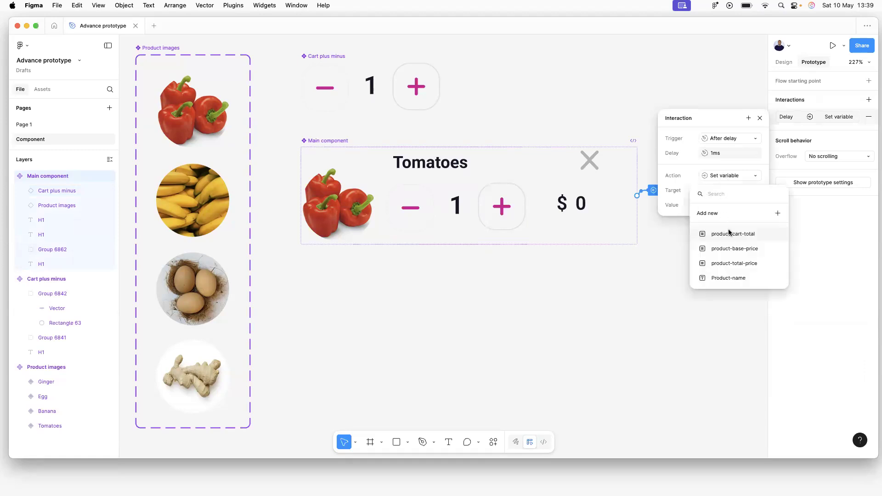
{"action": "left_click", "coordinate": [745, 266]}
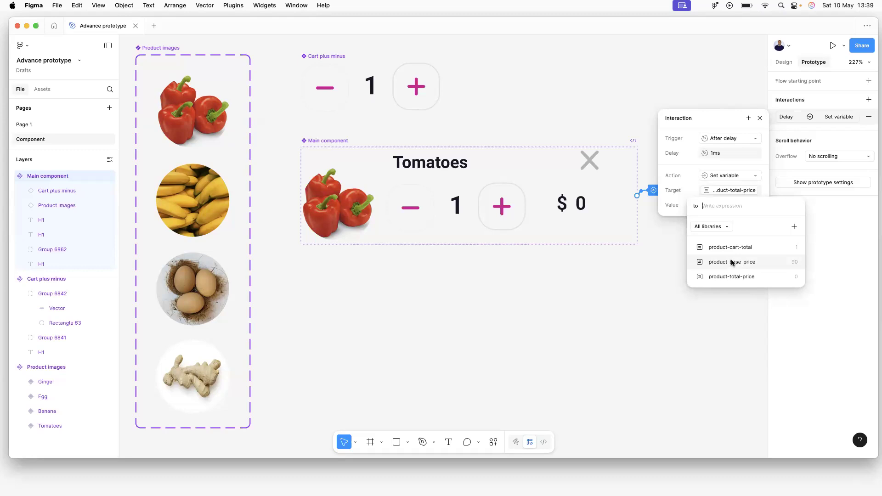
Set the value to product-base-price × product-cart-total, then switch to Page 1.
{"action": "left_click", "coordinate": [732, 262]}
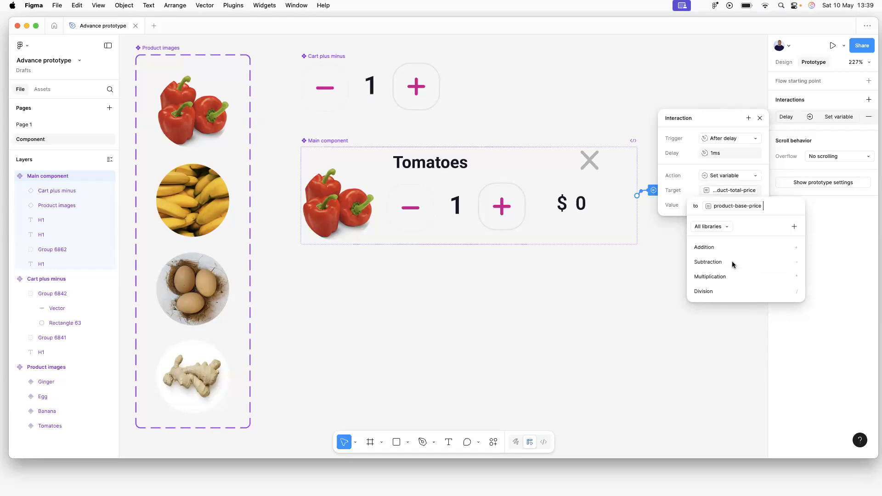
{"action": "left_click", "coordinate": [707, 277]}
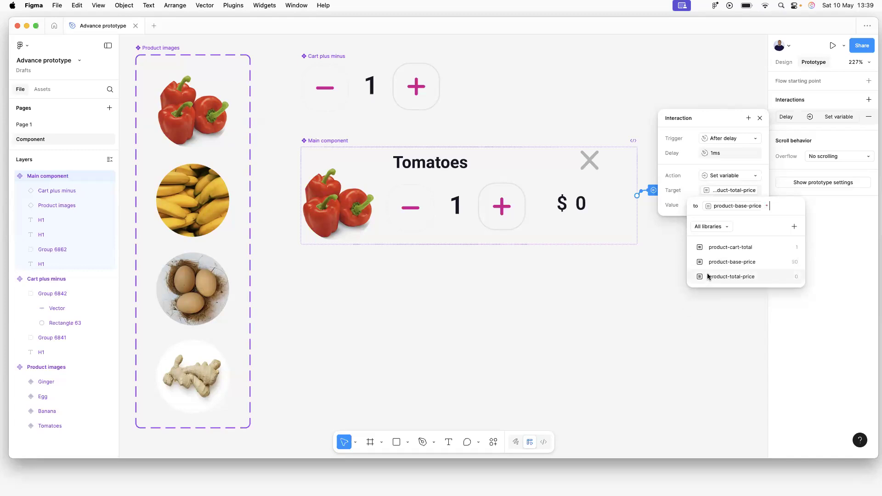
{"action": "left_click", "coordinate": [730, 247]}
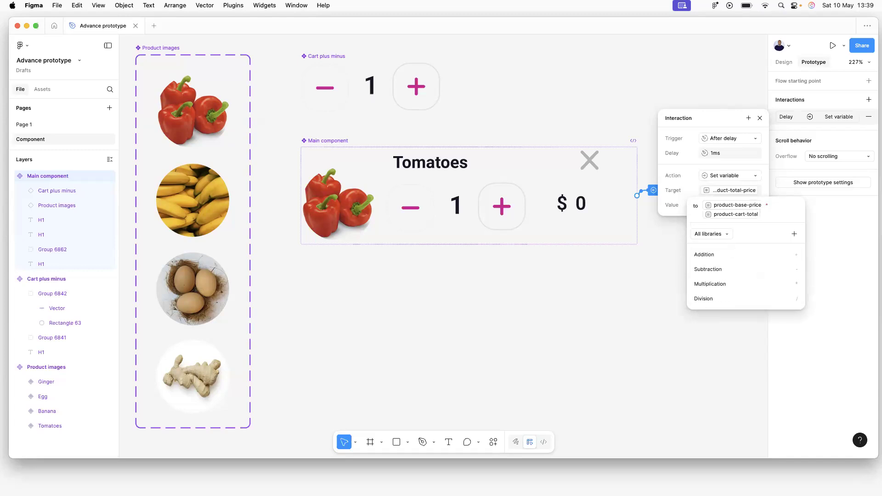
{"action": "key", "text": "Escape"}
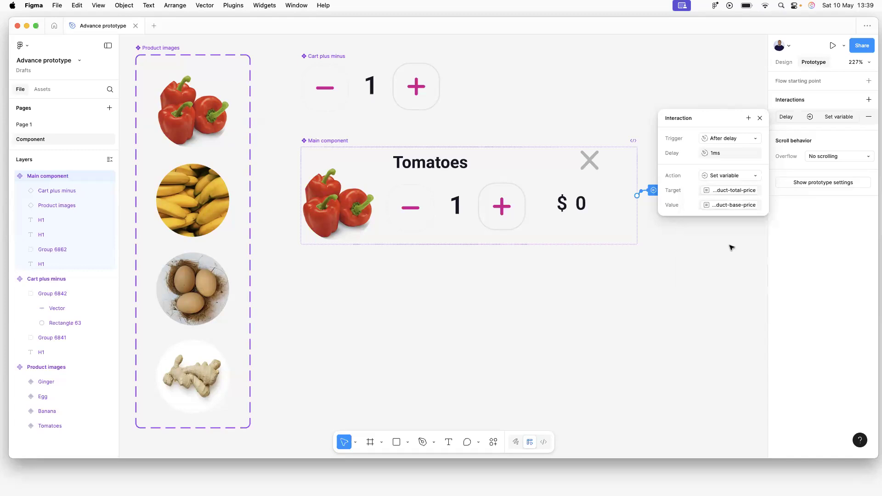
{"action": "left_click", "coordinate": [20, 125]}
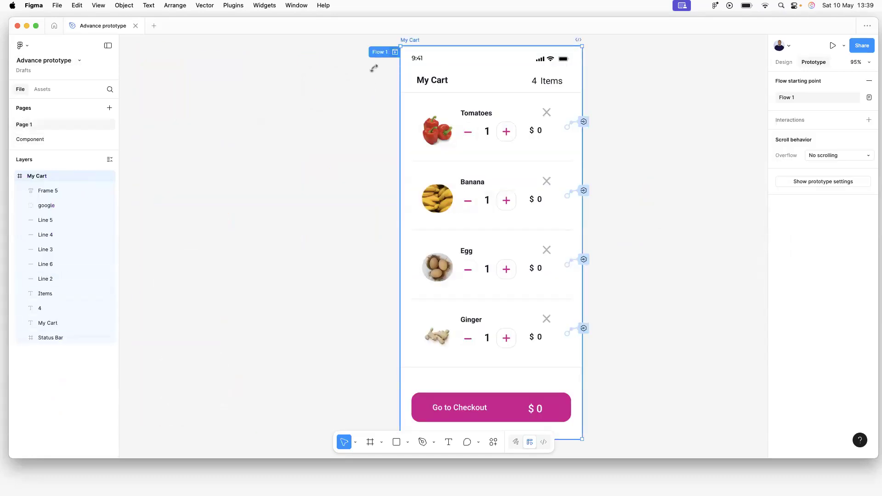
{"action": "left_click", "coordinate": [395, 52]}
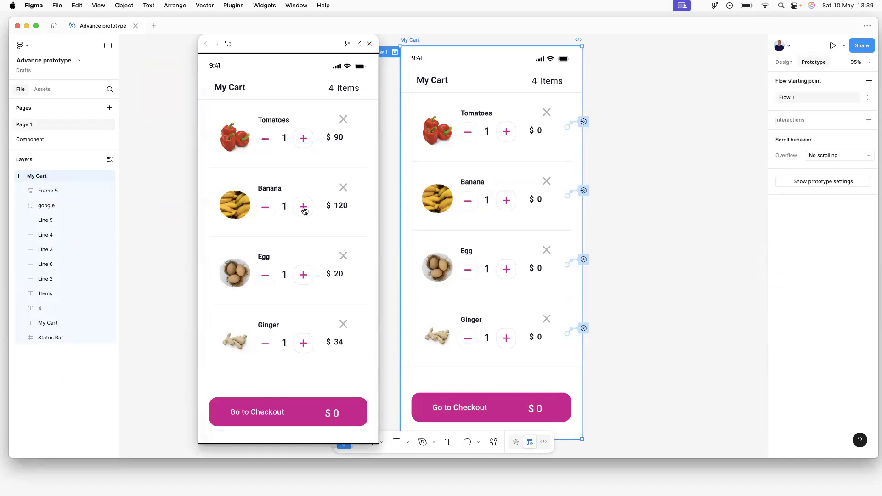
{"action": "left_click", "coordinate": [304, 210]}
{"action": "left_click", "coordinate": [264, 210]}
{"action": "left_click", "coordinate": [263, 210]}
{"action": "left_click", "coordinate": [264, 211]}
{"action": "left_click", "coordinate": [264, 211]}
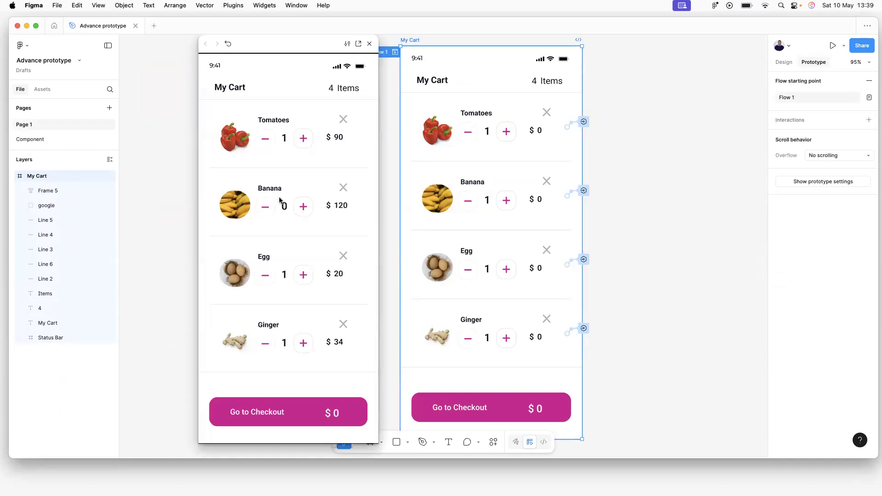
{"action": "left_click", "coordinate": [304, 139]}
{"action": "left_click", "coordinate": [304, 139]}
{"action": "left_click", "coordinate": [304, 139]}
{"action": "left_click", "coordinate": [304, 139]}
{"action": "left_click", "coordinate": [304, 139]}
{"action": "left_click", "coordinate": [304, 138]}
{"action": "left_click", "coordinate": [304, 139]}
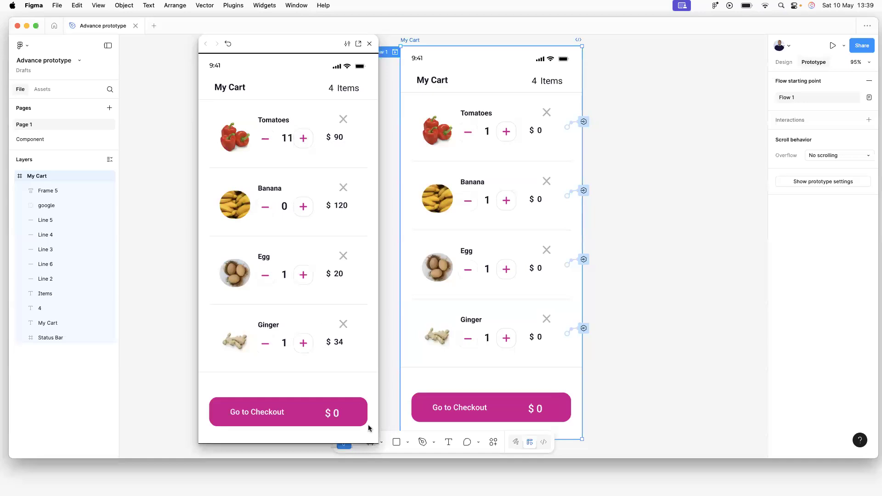
{"action": "left_click", "coordinate": [370, 44]}
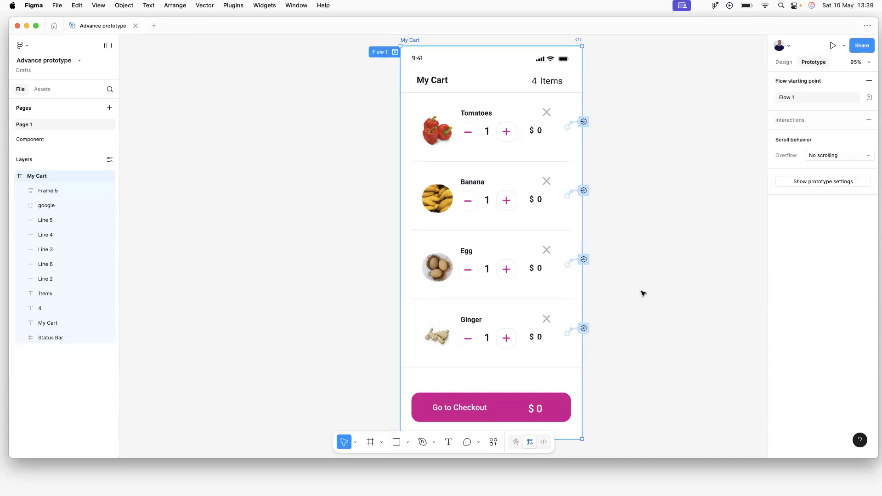
On the Component page, open the Collection 1 variables table listing base prices 90, 120, 20 and 34.
{"action": "left_click", "coordinate": [629, 335]}
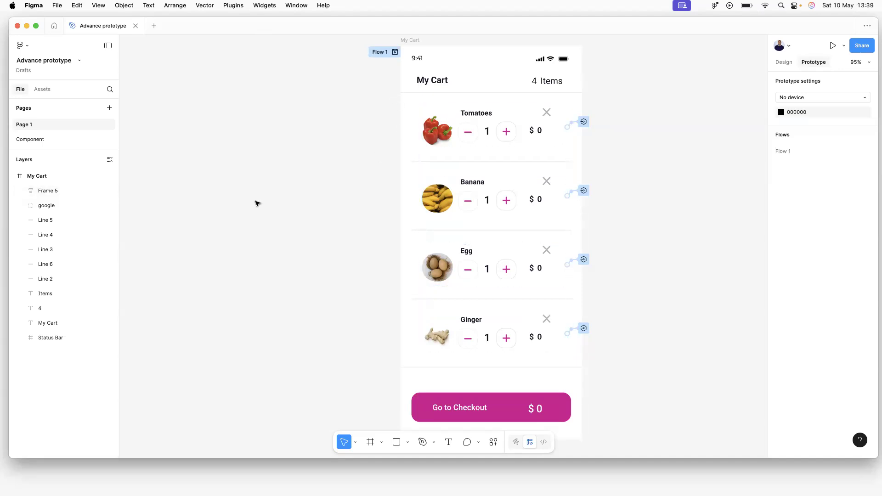
{"action": "scroll", "coordinate": [256, 152], "scroll_direction": "up", "scroll_amount": 1}
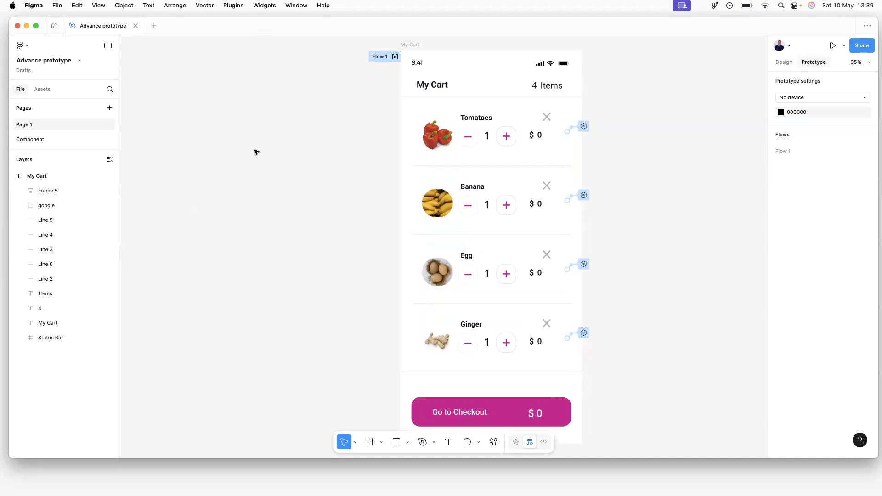
{"action": "left_click", "coordinate": [32, 140]}
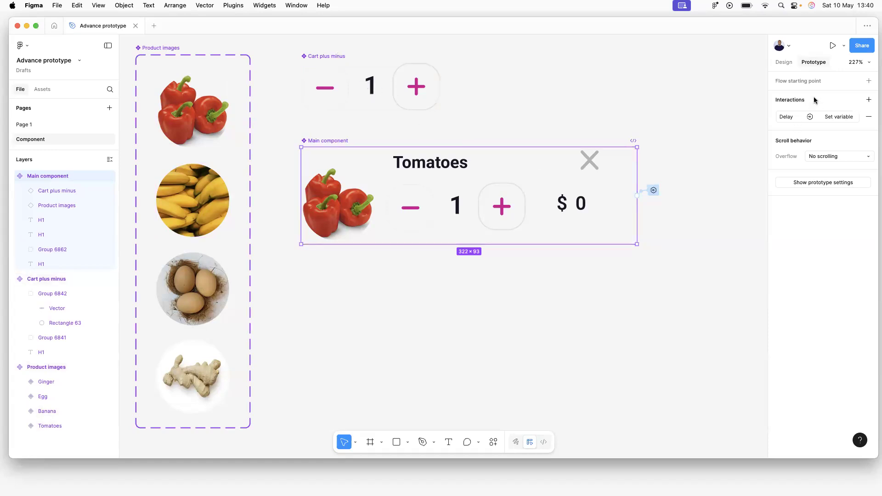
{"action": "left_click", "coordinate": [785, 63]}
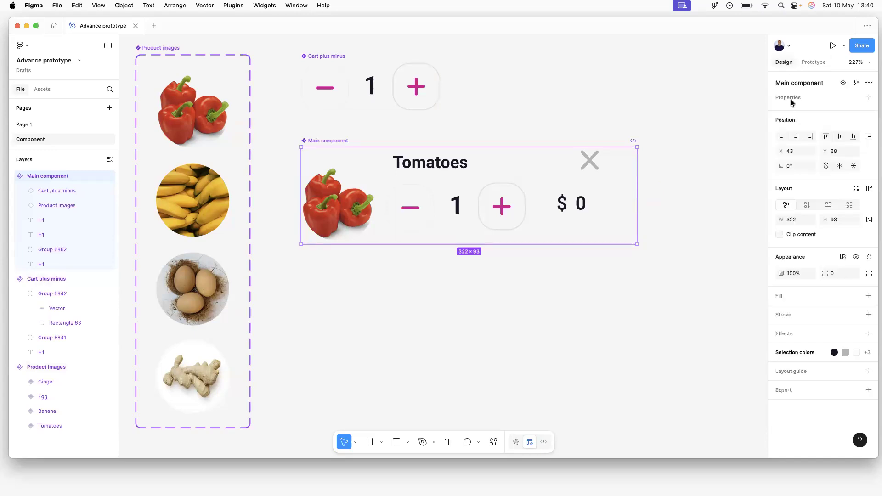
{"action": "left_click", "coordinate": [731, 110]}
{"action": "left_click", "coordinate": [796, 121]}
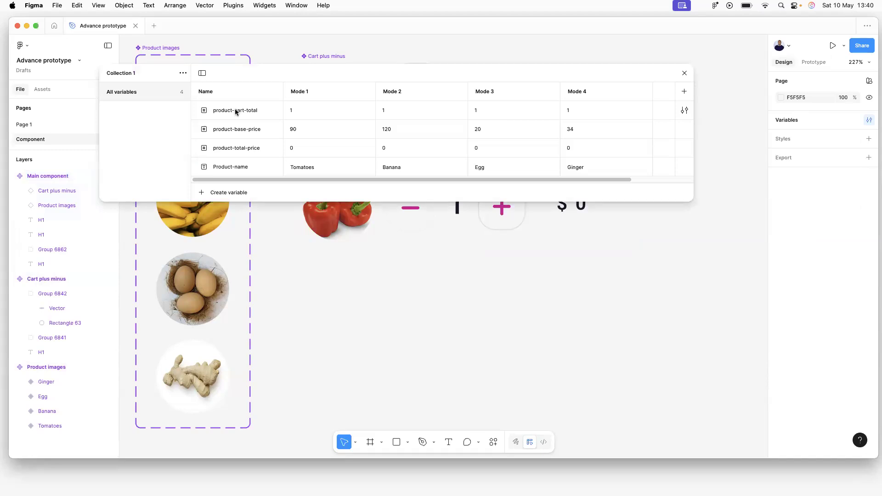
Move the variables table aside, switch to Page 1's My Cart screen, and close the table.
{"action": "left_click", "coordinate": [324, 112]}
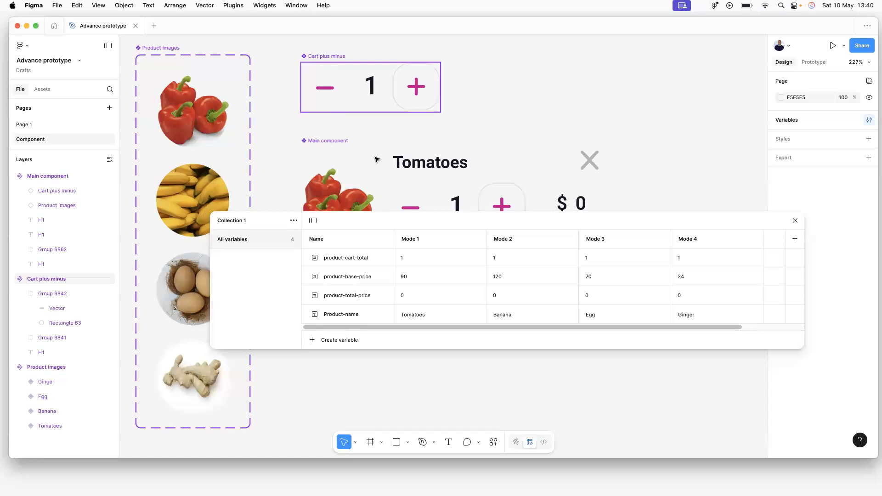
{"action": "left_click_drag", "start_coordinate": [362, 241], "coordinate": [363, 283]}
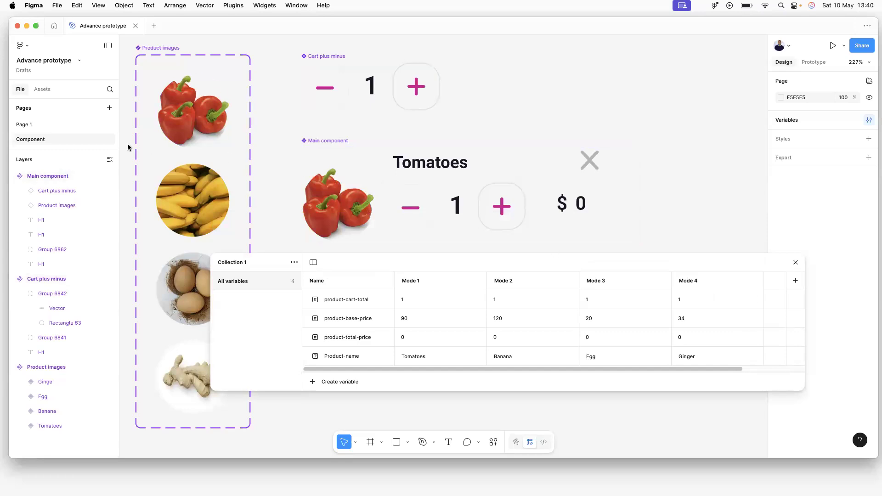
{"action": "left_click", "coordinate": [26, 127]}
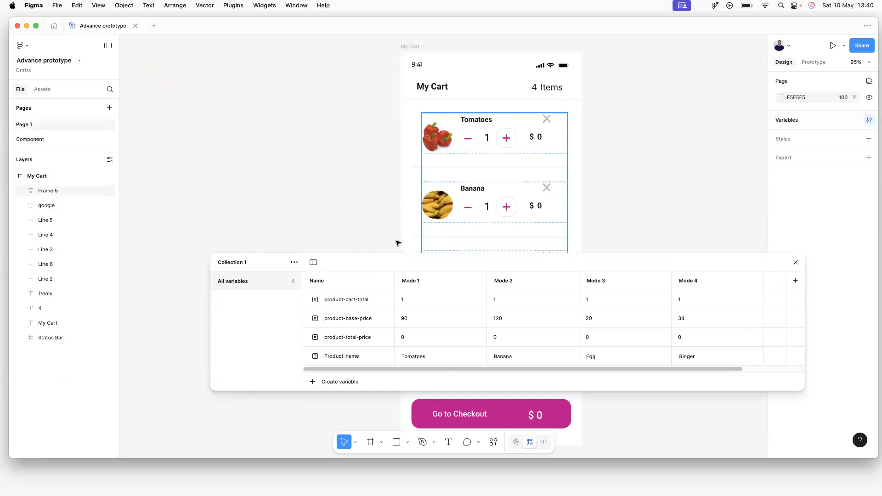
{"action": "left_click_drag", "start_coordinate": [330, 270], "coordinate": [451, 237]}
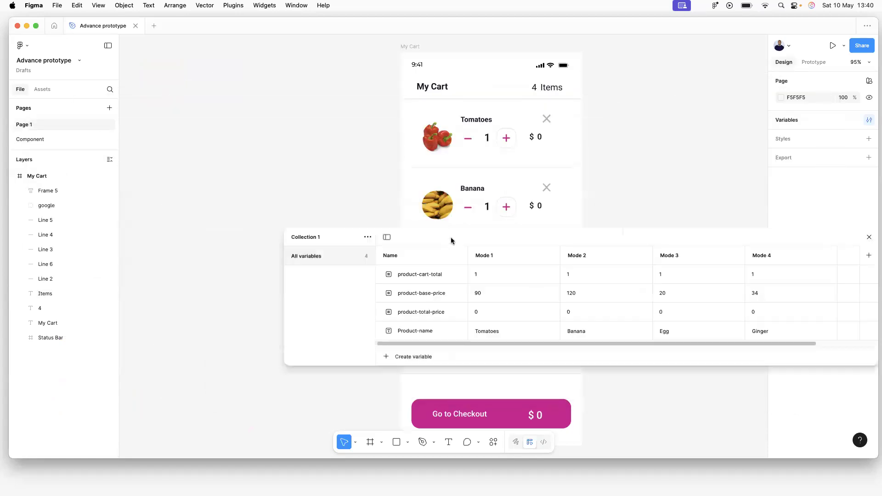
{"action": "left_click", "coordinate": [867, 230]}
{"action": "left_click", "coordinate": [490, 121]}
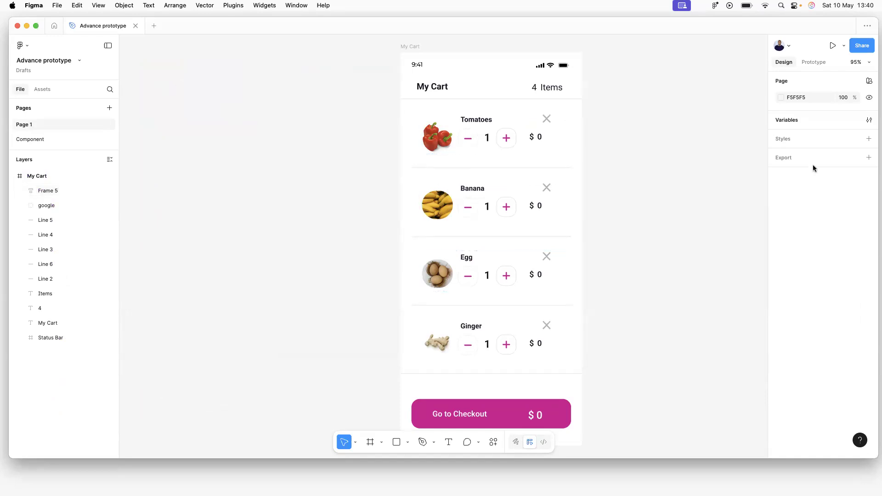
On the Component page's Prototype tab, remove the Main component's existing Set variable interaction.
{"action": "left_click", "coordinate": [509, 133]}
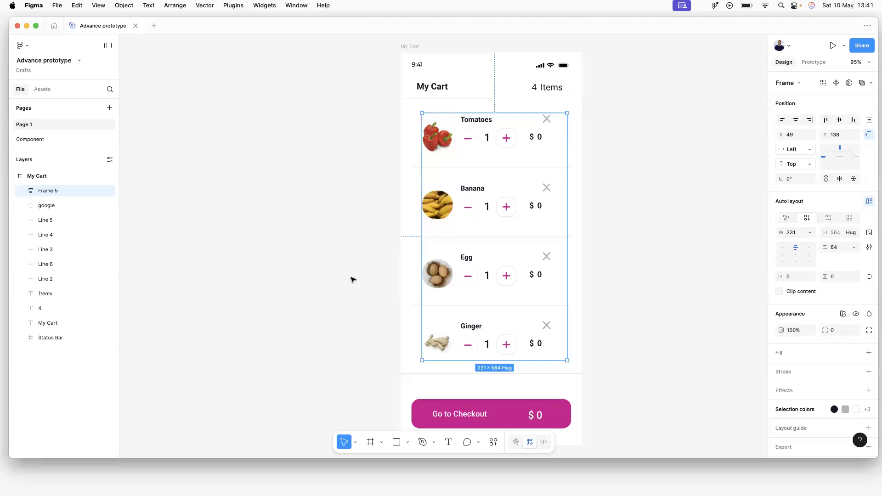
{"action": "left_click", "coordinate": [35, 139]}
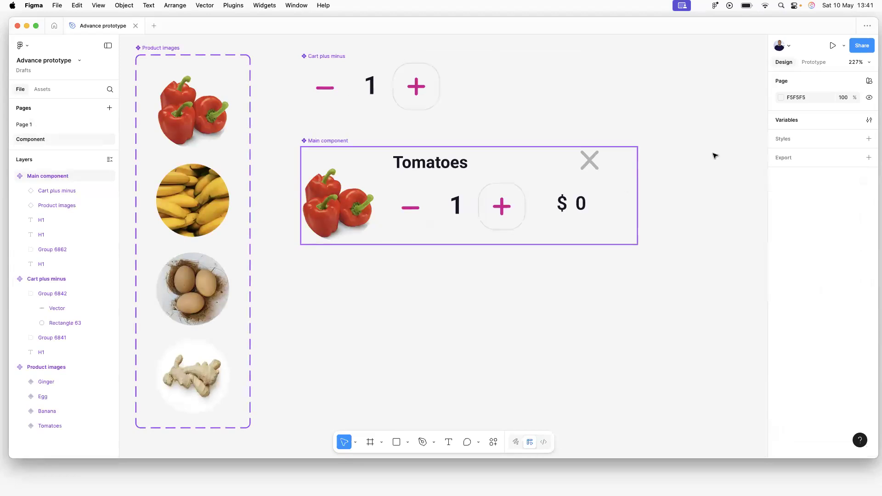
{"action": "left_click", "coordinate": [808, 62]}
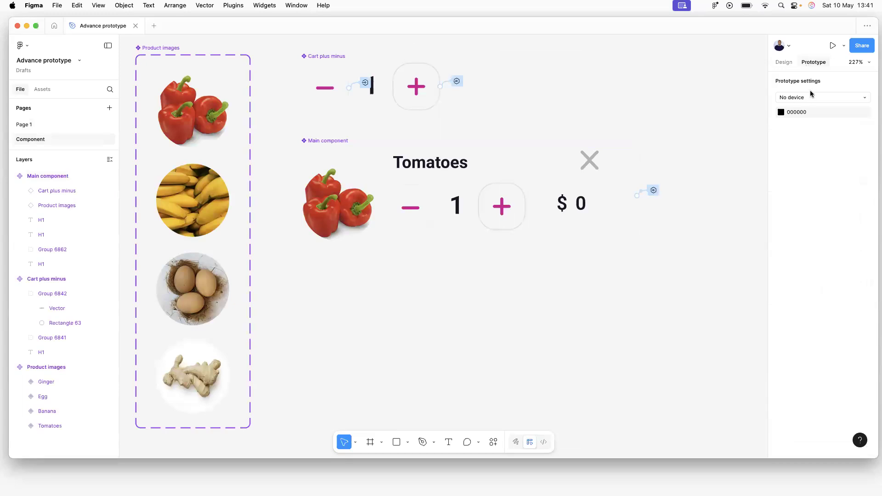
{"action": "left_click", "coordinate": [632, 193]}
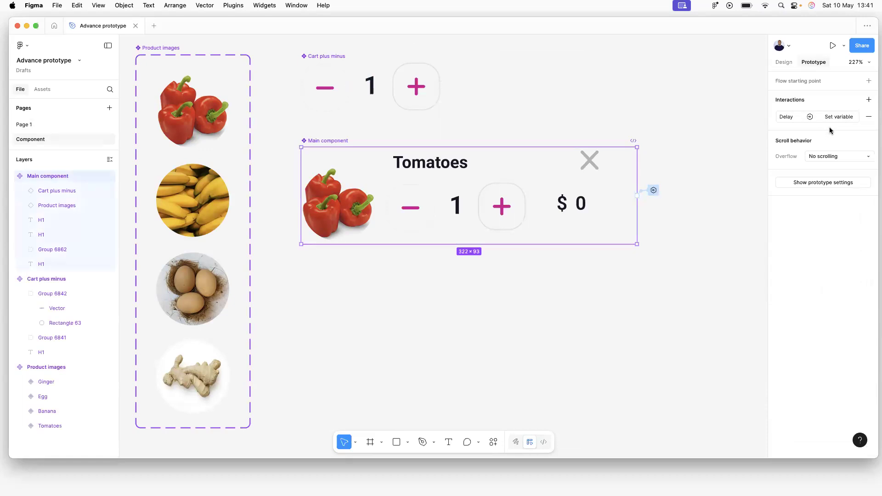
{"action": "left_click", "coordinate": [867, 117]}
Add a new After delay interaction on the Main component with a 1ms delay and an empty action.
{"action": "left_click", "coordinate": [811, 102]}
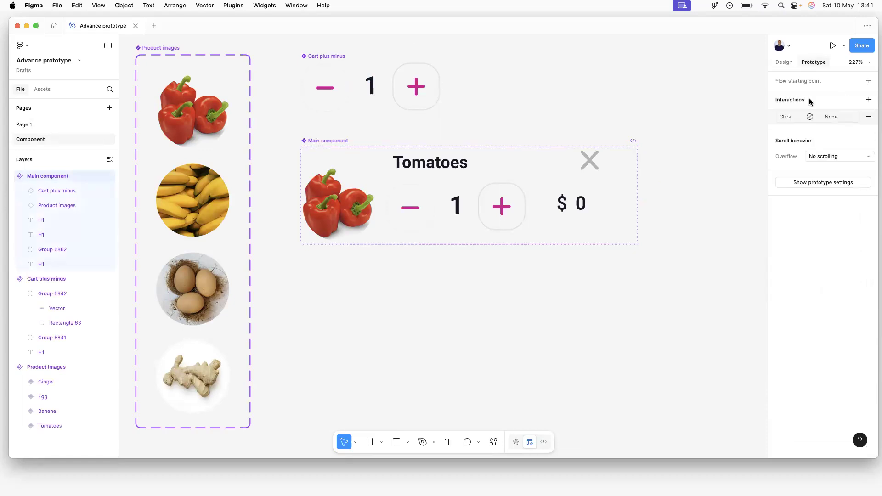
{"action": "left_click", "coordinate": [806, 116]}
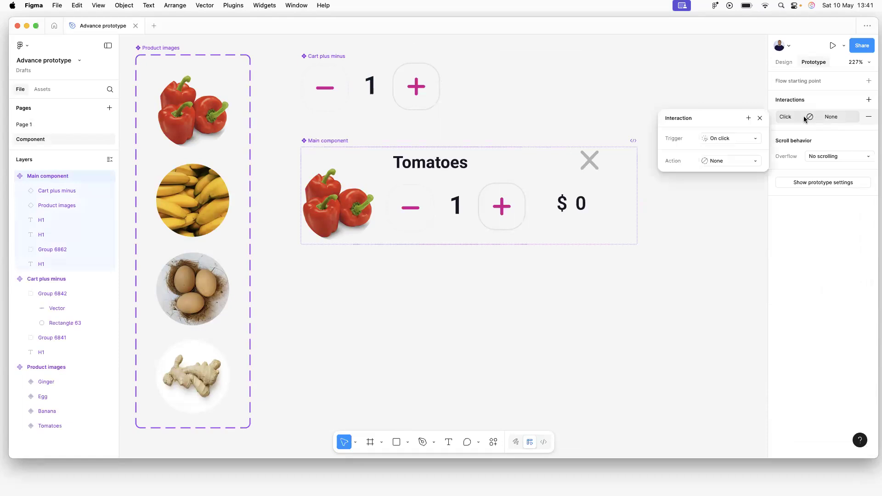
{"action": "left_click", "coordinate": [713, 134]}
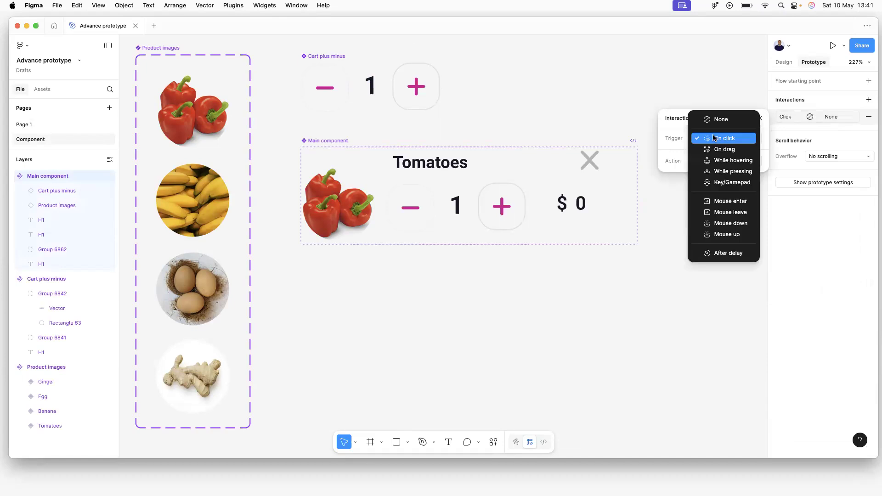
{"action": "left_click", "coordinate": [719, 253]}
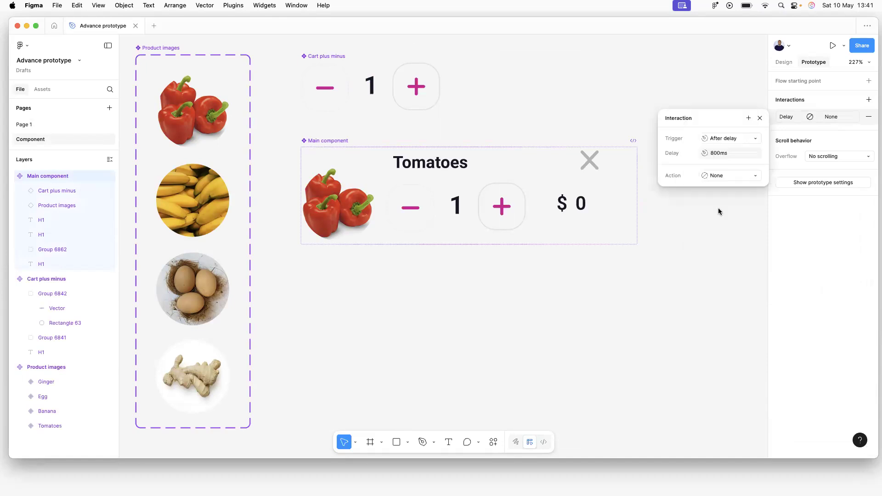
{"action": "left_click", "coordinate": [718, 153]}
{"action": "key", "text": "BackSpace"}
{"action": "key", "text": "BackSpace"}
{"action": "key", "text": "BackSpace"}
{"action": "type", "text": "1"}
{"action": "key", "text": "Return"}
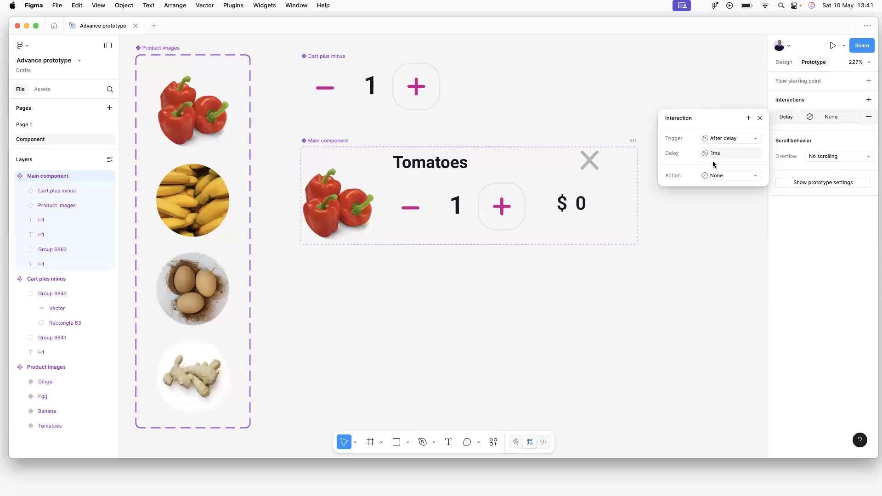
{"action": "left_click", "coordinate": [749, 119]}
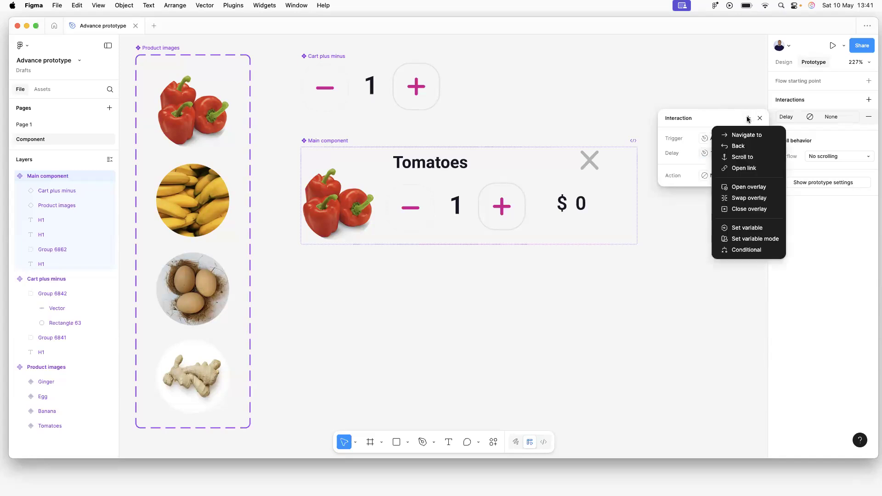
Add a Set variable action making product-total-price equal product-base-price × product-cart-total.
{"action": "left_click", "coordinate": [745, 229]}
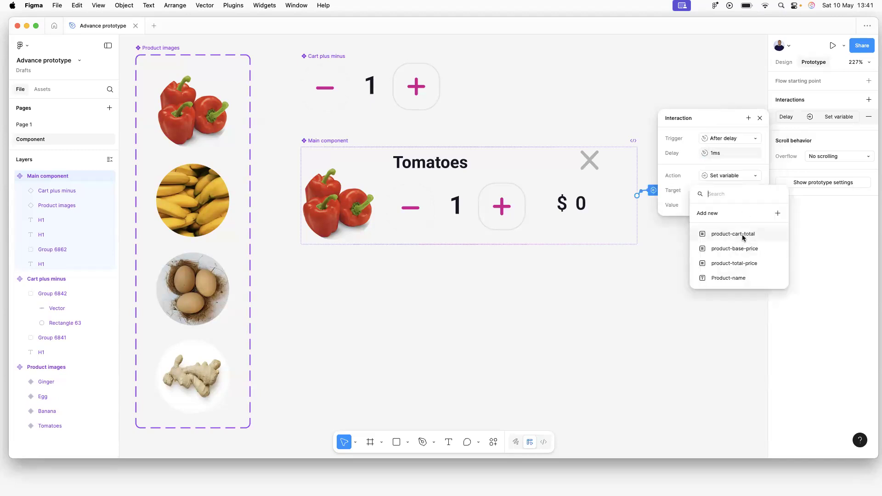
{"action": "left_click", "coordinate": [735, 263]}
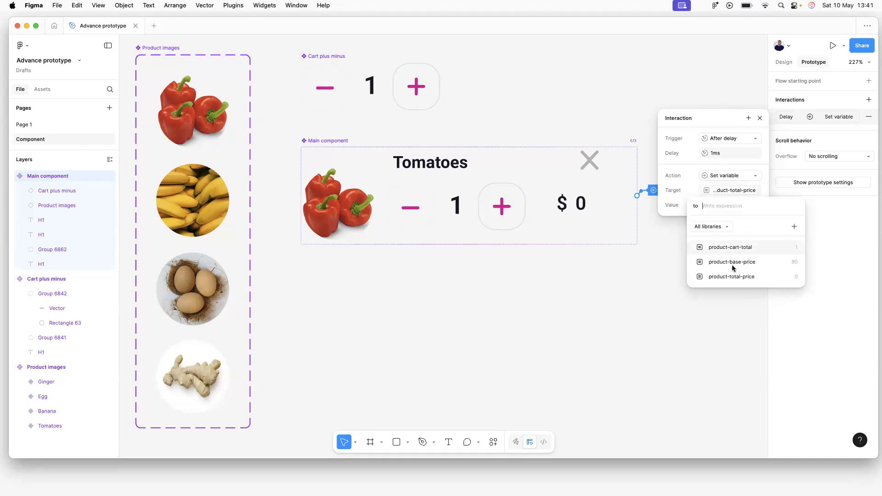
{"action": "left_click", "coordinate": [733, 261]}
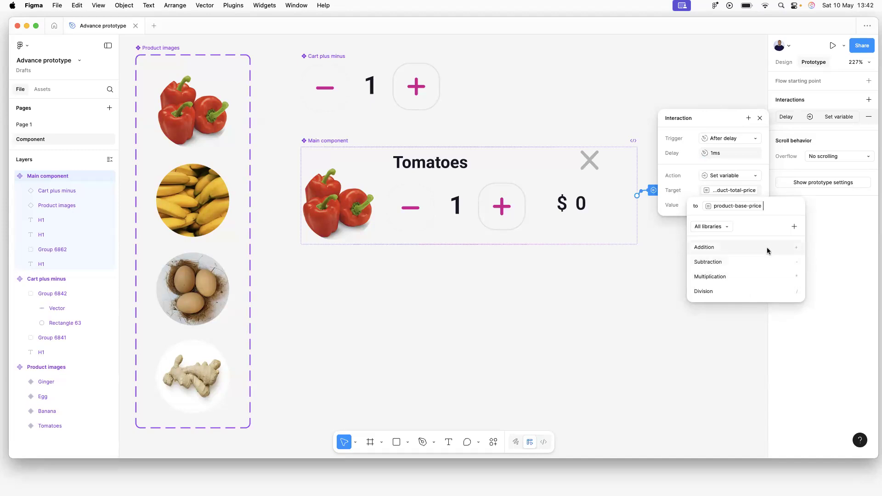
{"action": "left_click", "coordinate": [746, 271]}
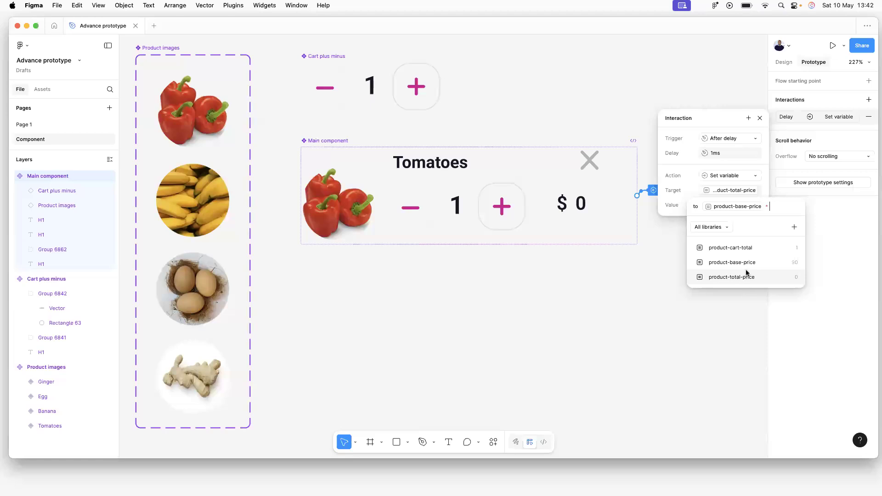
{"action": "left_click", "coordinate": [749, 248]}
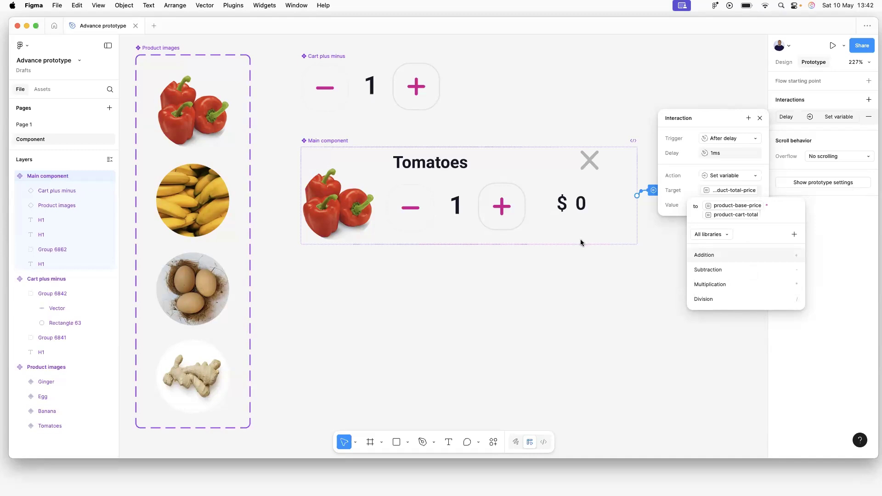
{"action": "type", "text": "*"}
{"action": "key", "text": "BackSpace"}
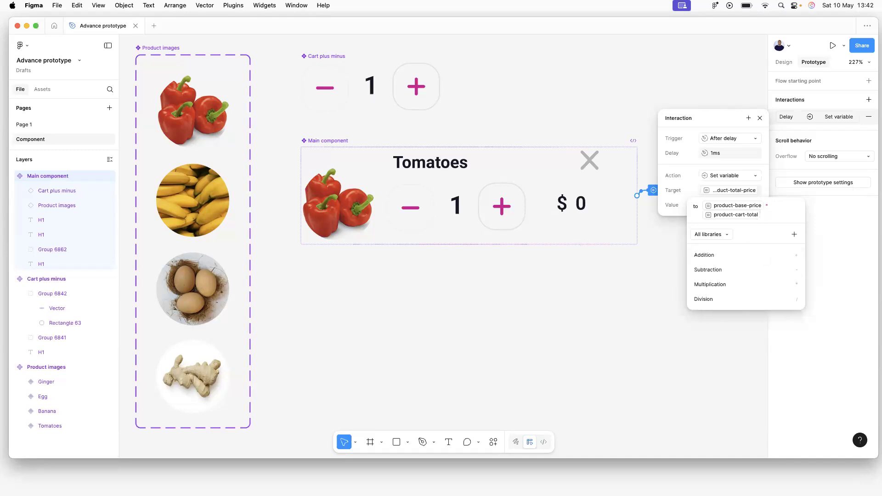
{"action": "key", "text": "Return"}
{"action": "left_click", "coordinate": [316, 125]}
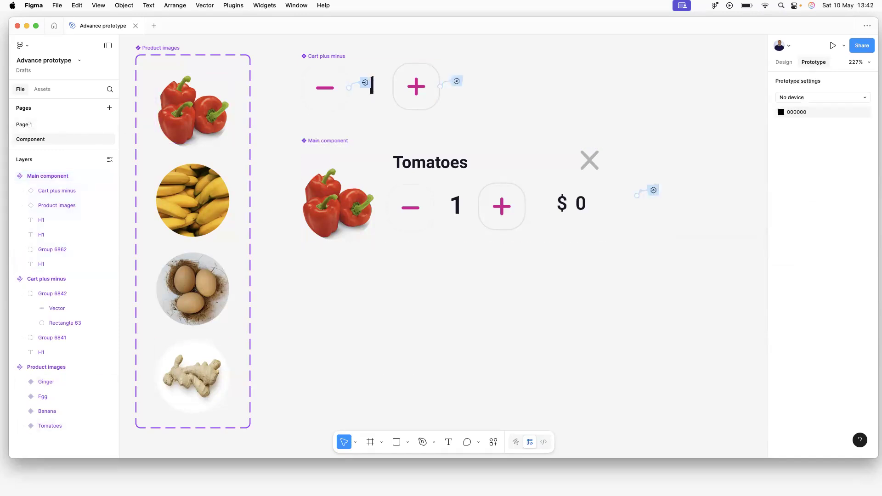
Preview Flow 1 on Page 1 and test the Banana and Tomatoes quantities with + and −.
{"action": "left_click", "coordinate": [25, 124]}
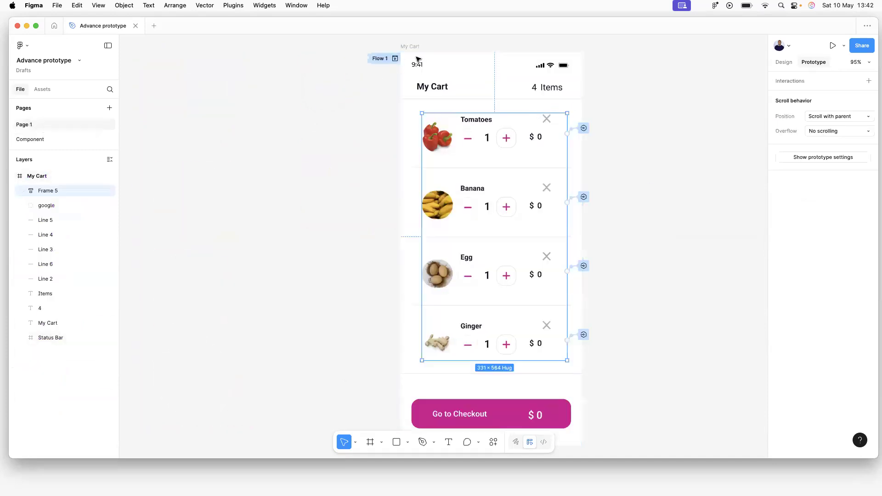
{"action": "left_click", "coordinate": [395, 59]}
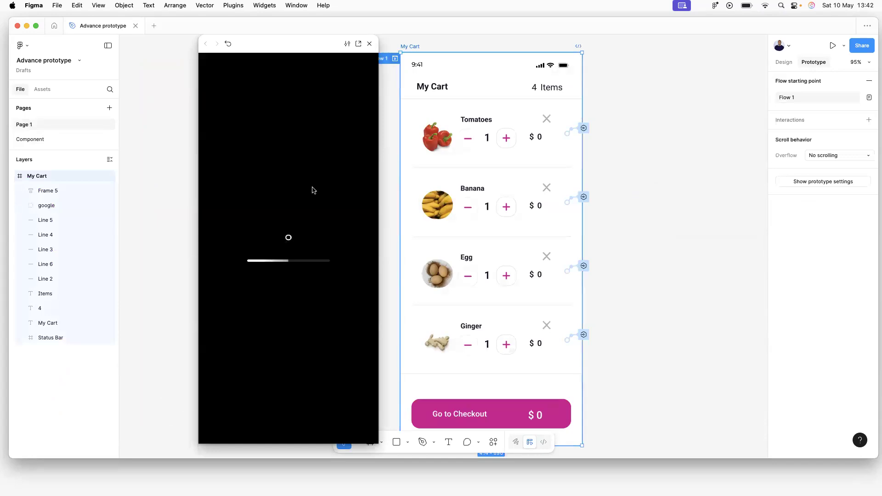
{"action": "left_click", "coordinate": [305, 207]}
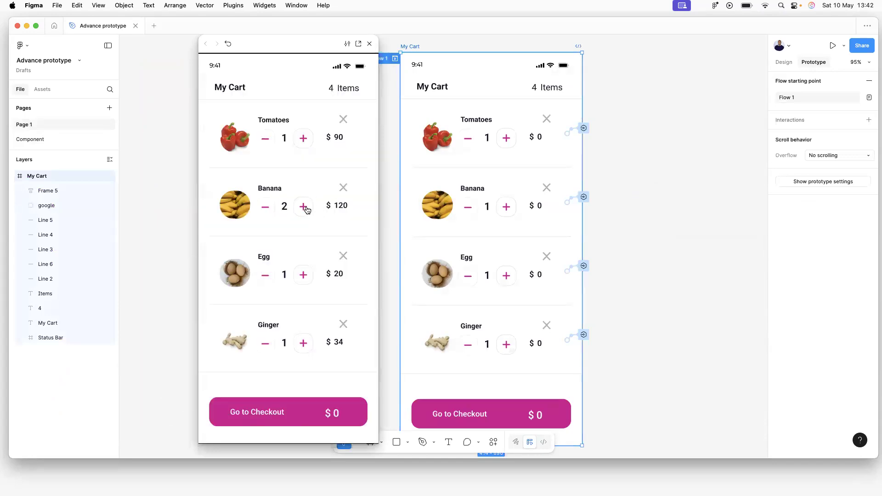
{"action": "left_click", "coordinate": [305, 208]}
{"action": "left_click", "coordinate": [304, 208]}
{"action": "left_click", "coordinate": [305, 139]}
{"action": "left_click", "coordinate": [304, 140]}
{"action": "left_click", "coordinate": [305, 139]}
{"action": "left_click", "coordinate": [304, 139]}
{"action": "left_click", "coordinate": [266, 209]}
{"action": "left_click", "coordinate": [266, 209]}
{"action": "left_click", "coordinate": [265, 210]}
{"action": "left_click", "coordinate": [266, 210]}
{"action": "left_click", "coordinate": [266, 210]}
{"action": "left_click", "coordinate": [370, 43]}
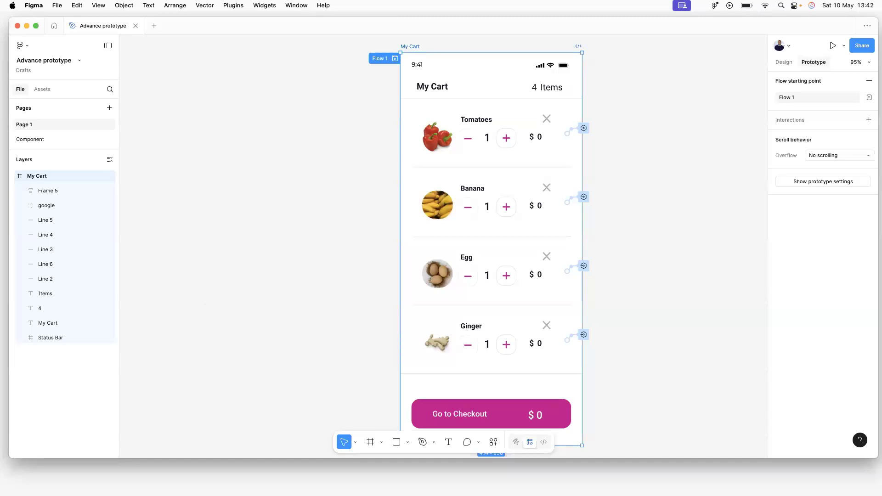
Inspect the Go to Checkout button's total amount text, which still reads $0.
{"action": "left_click", "coordinate": [538, 415]}
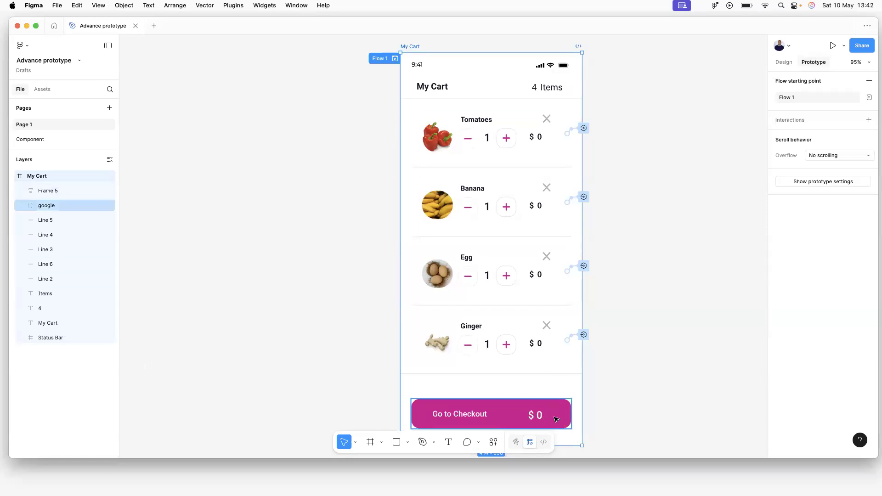
{"action": "scroll", "coordinate": [536, 416], "scroll_direction": "down", "scroll_amount": 5}
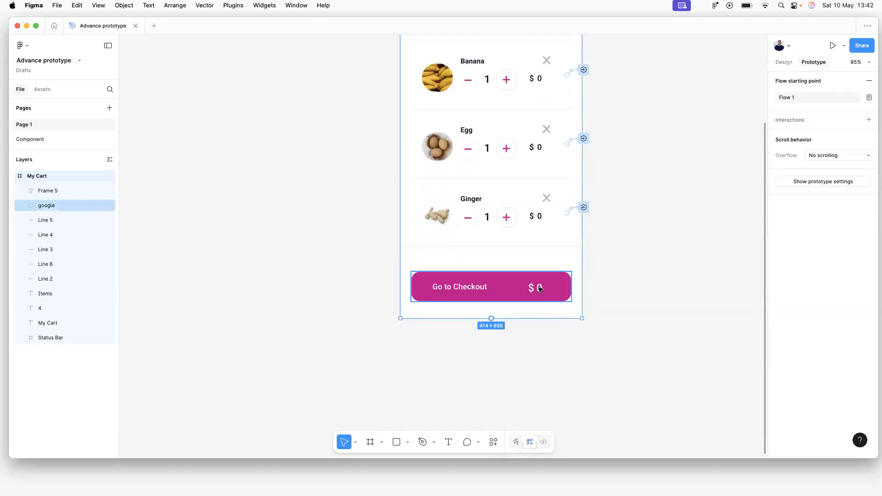
{"action": "scroll", "coordinate": [542, 290], "scroll_direction": "up", "scroll_amount": 3}
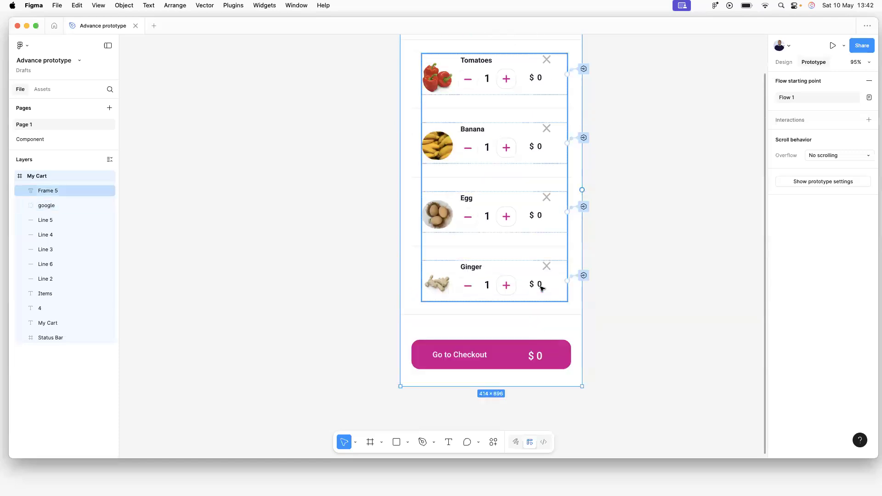
{"action": "double_click", "coordinate": [543, 361]}
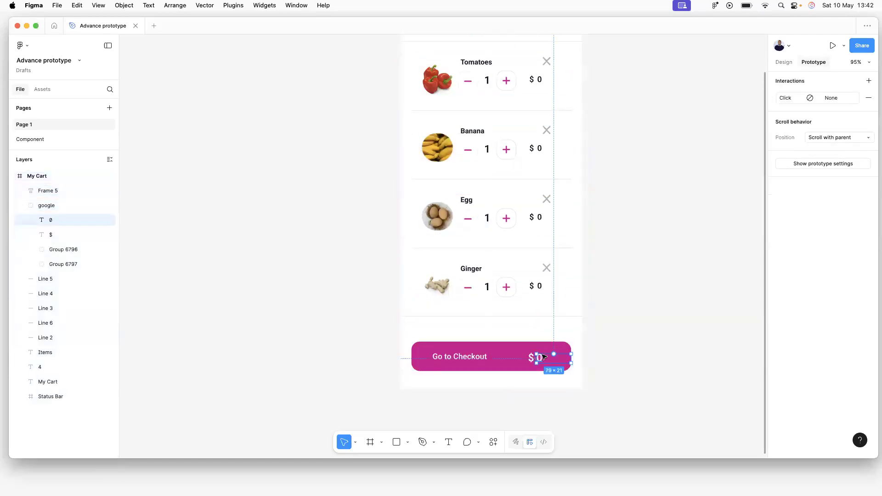
{"action": "left_click", "coordinate": [669, 297]}
{"action": "scroll", "coordinate": [569, 324], "scroll_direction": "up", "scroll_amount": 3}
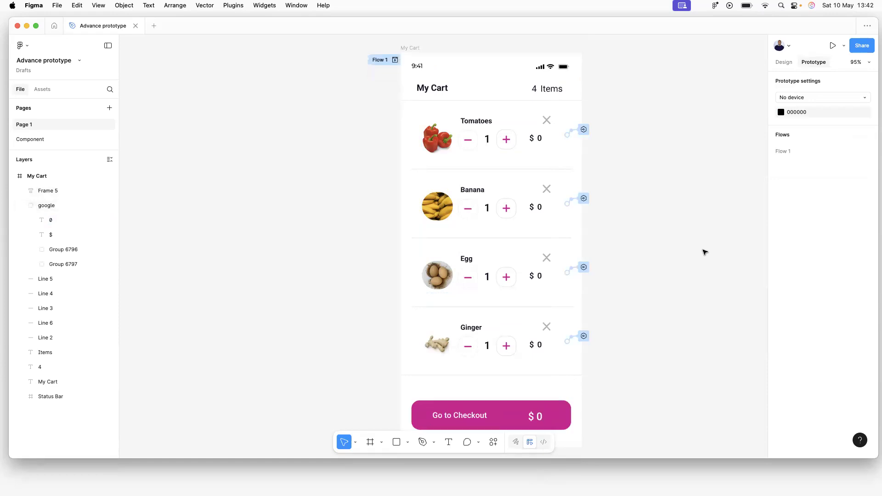
{"action": "left_click", "coordinate": [785, 60]}
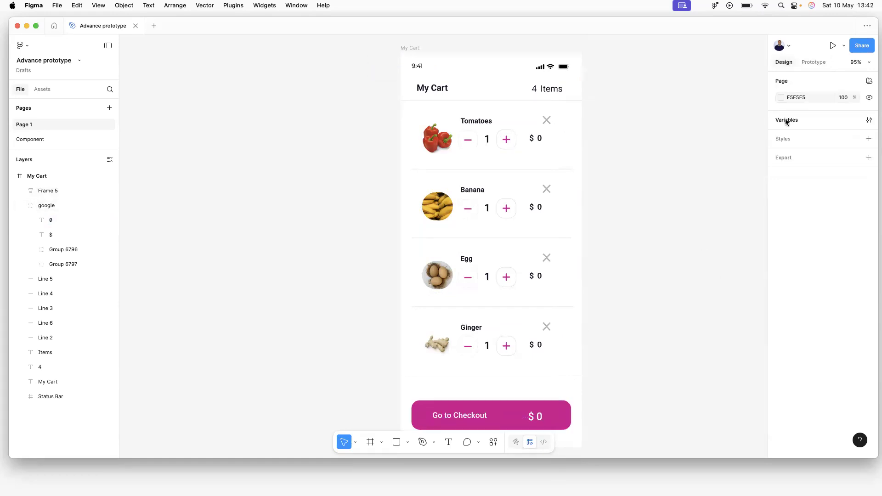
In the variables window, add and then delete a test Number variable, and create a new collection.
{"action": "left_click", "coordinate": [787, 121]}
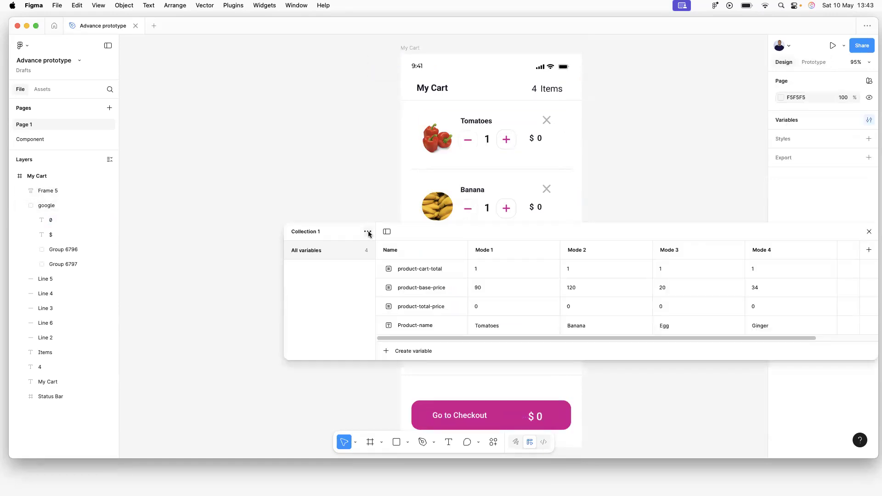
{"action": "left_click", "coordinate": [368, 233]}
{"action": "left_click", "coordinate": [327, 223]}
{"action": "left_click", "coordinate": [404, 352]}
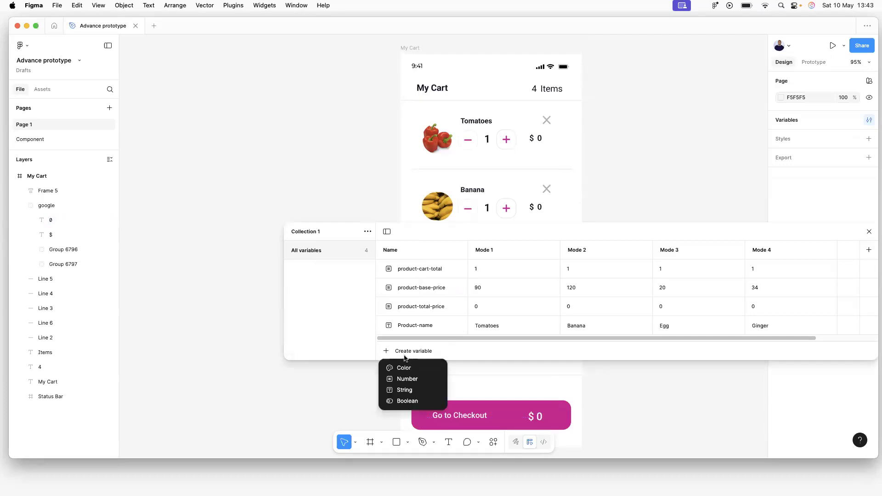
{"action": "left_click", "coordinate": [408, 379]}
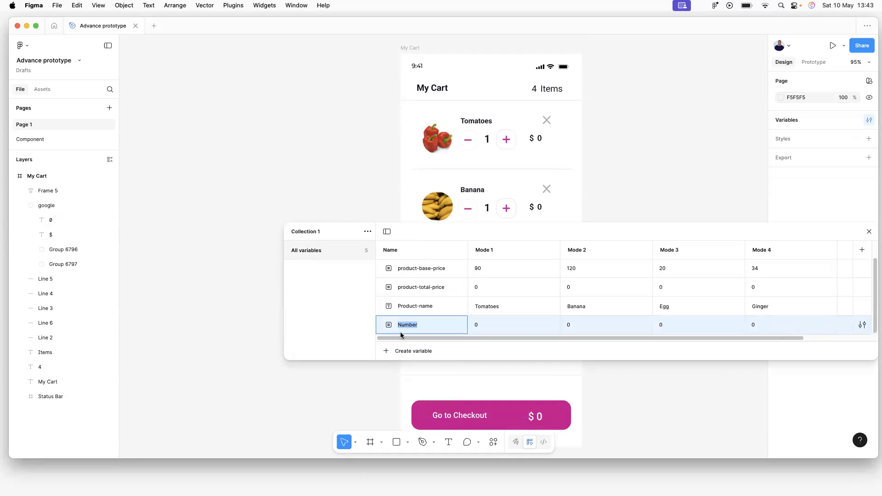
{"action": "key", "text": "Return"}
{"action": "right_click", "coordinate": [430, 324]}
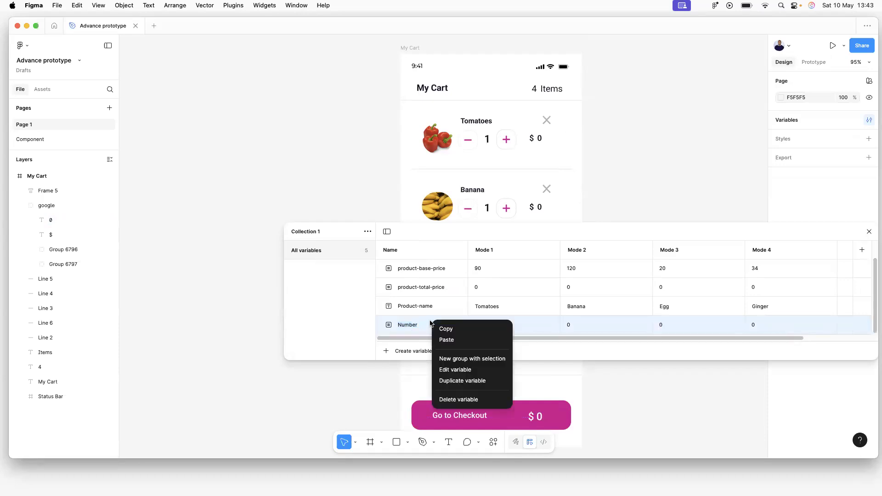
{"action": "left_click", "coordinate": [465, 398]}
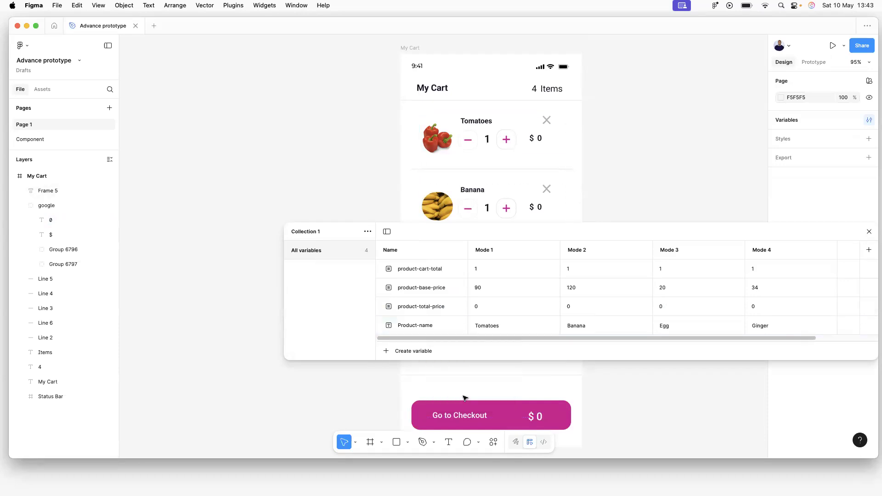
{"action": "left_click", "coordinate": [368, 232]}
{"action": "left_click", "coordinate": [353, 283]}
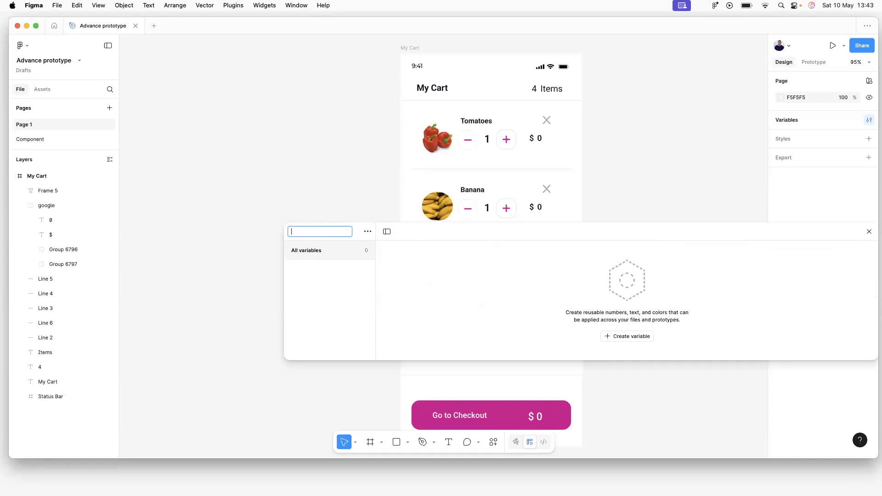
Name the new collection Cart-total and add a Number variable to it.
{"action": "type", "text": "Cart-total"}
{"action": "key", "text": "Return"}
{"action": "left_click", "coordinate": [630, 337]}
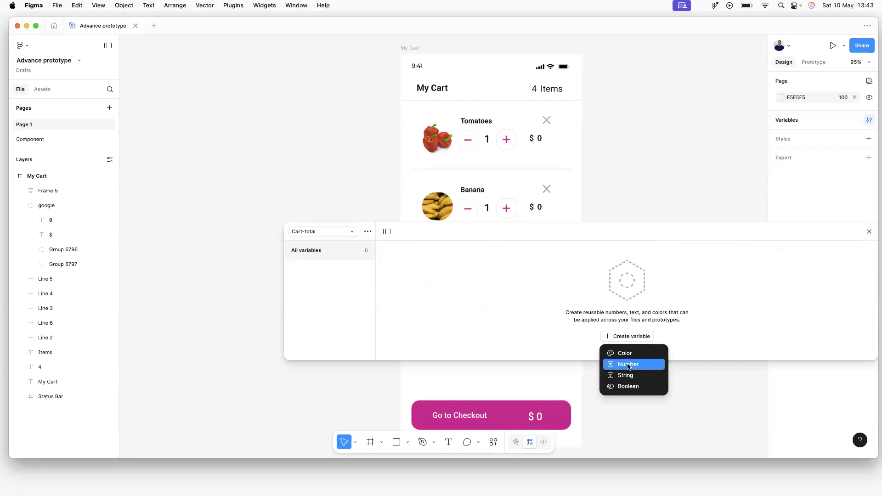
{"action": "left_click", "coordinate": [629, 365]}
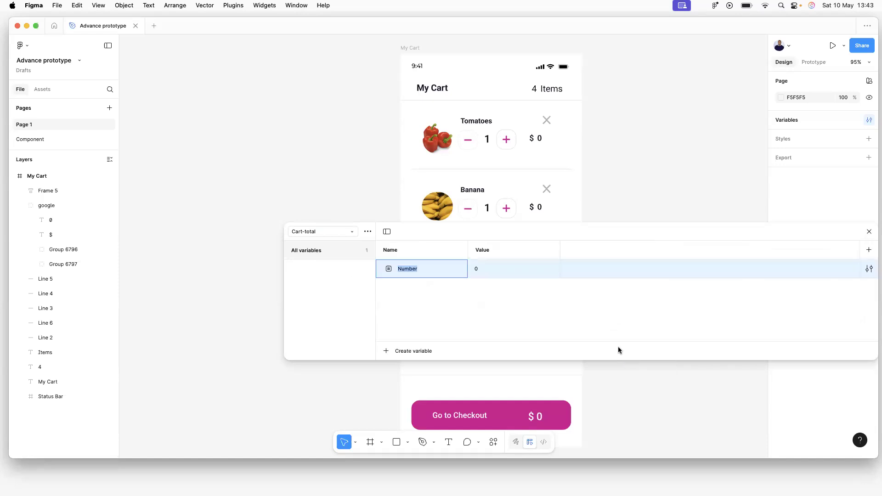
{"action": "left_click", "coordinate": [478, 268]}
{"action": "left_click", "coordinate": [512, 306]}
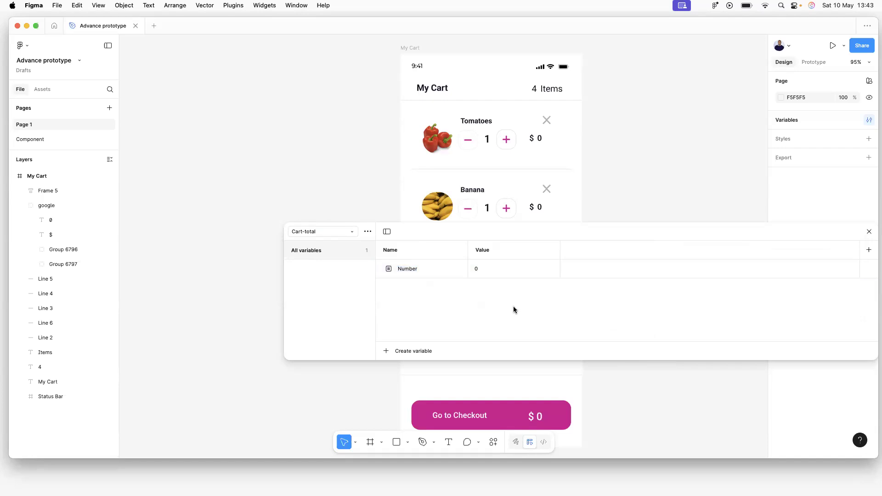
Keep Cart-total as the shown collection and close the variables window.
{"action": "left_click", "coordinate": [348, 231]}
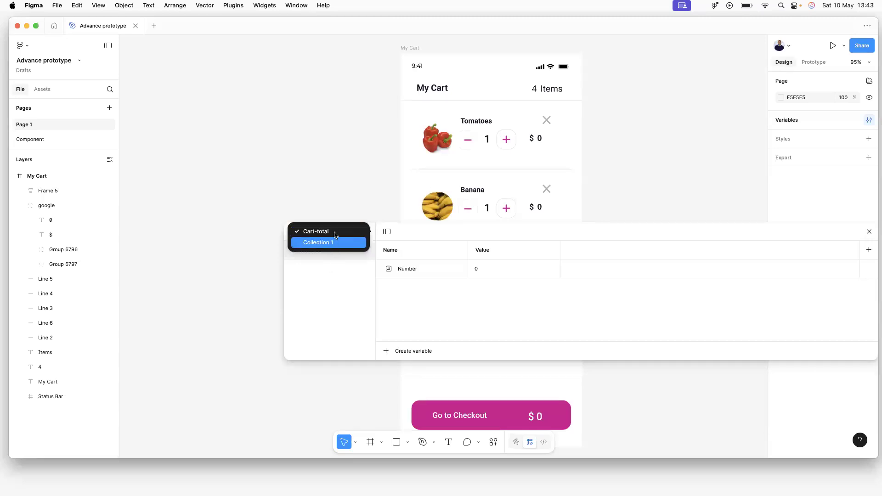
{"action": "left_click", "coordinate": [333, 273]}
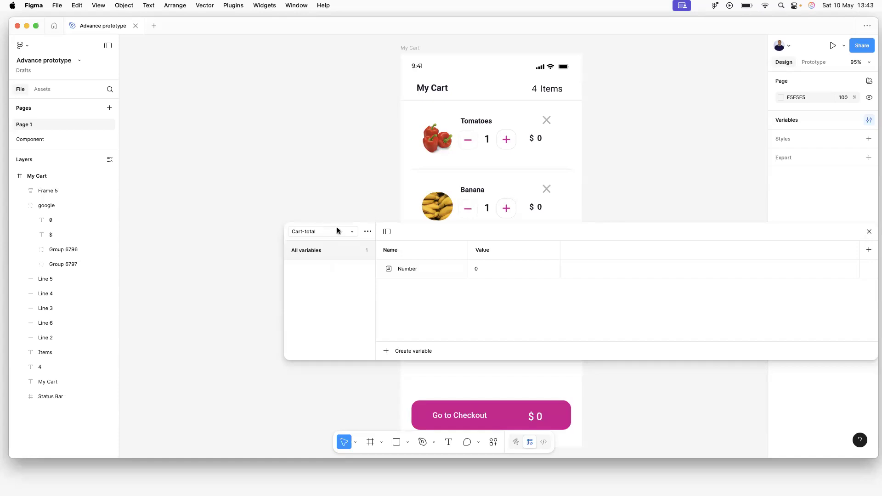
{"action": "left_click", "coordinate": [368, 232]}
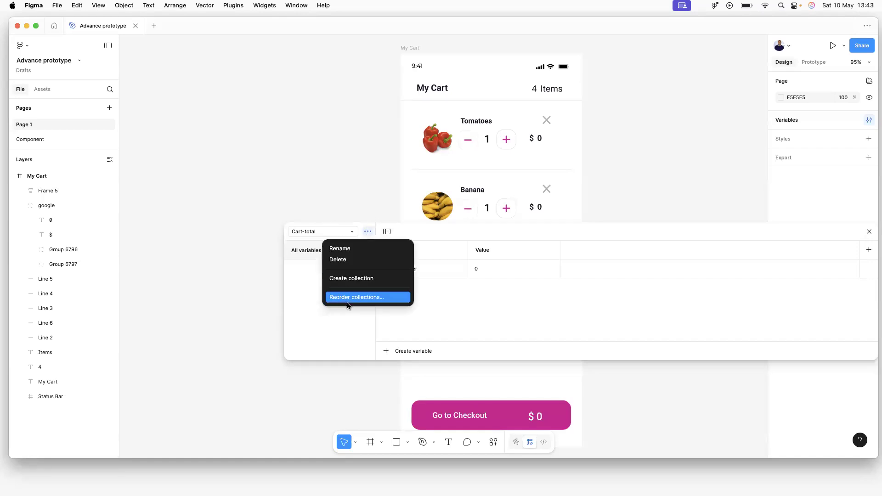
{"action": "left_click", "coordinate": [351, 324]}
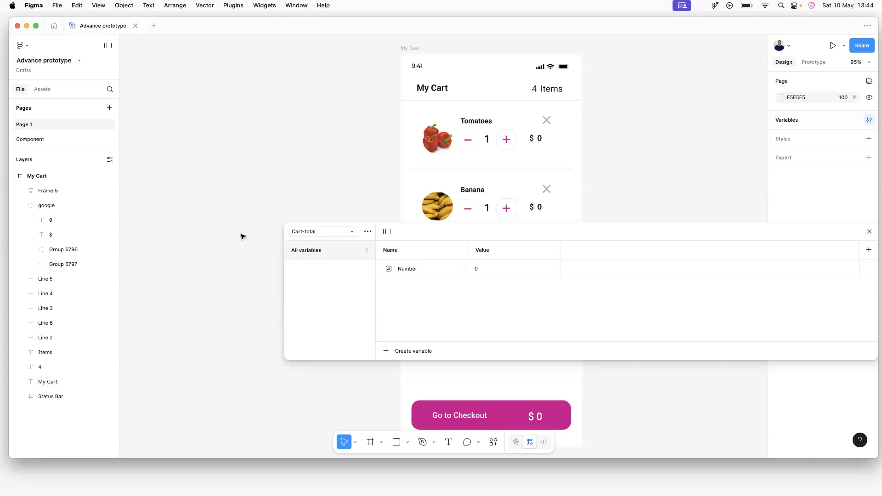
{"action": "scroll", "coordinate": [501, 228], "scroll_direction": "down", "scroll_amount": 3}
{"action": "left_click", "coordinate": [870, 232]}
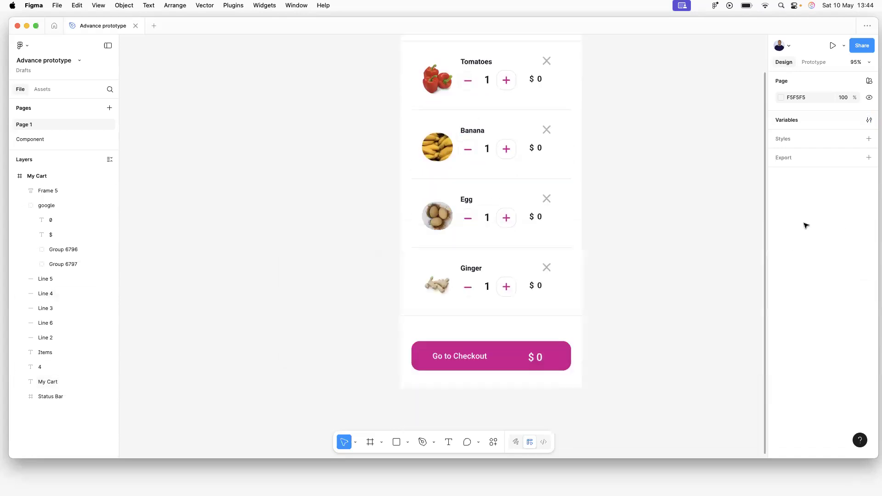
Add a second, empty Set variable action to the Main component's after-delay interaction on the Component page.
{"action": "left_click", "coordinate": [40, 140]}
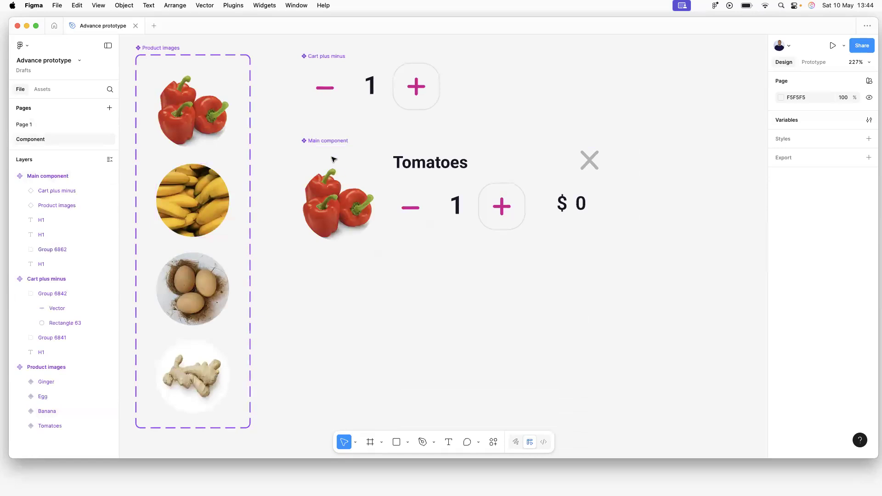
{"action": "left_click", "coordinate": [332, 141]}
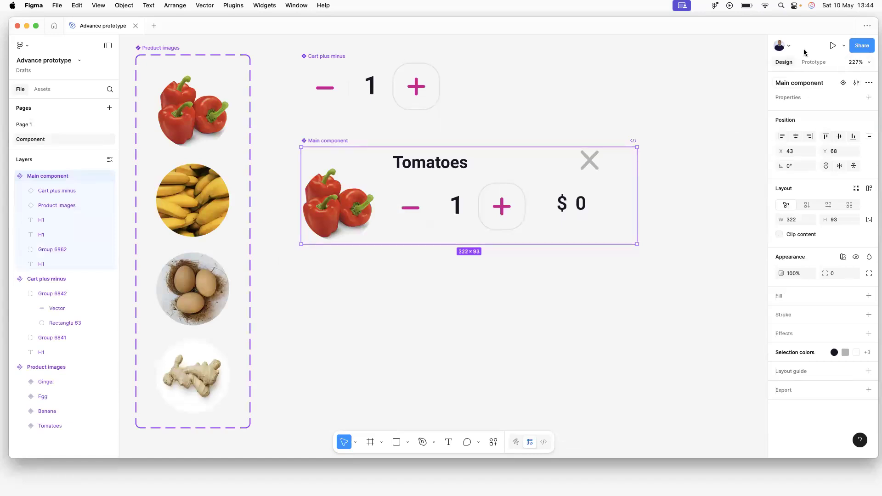
{"action": "left_click", "coordinate": [813, 62]}
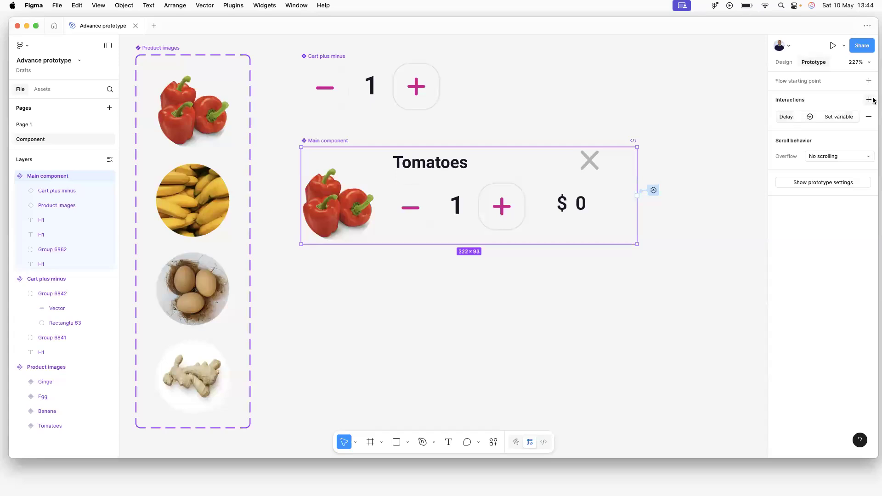
{"action": "left_click", "coordinate": [791, 118]}
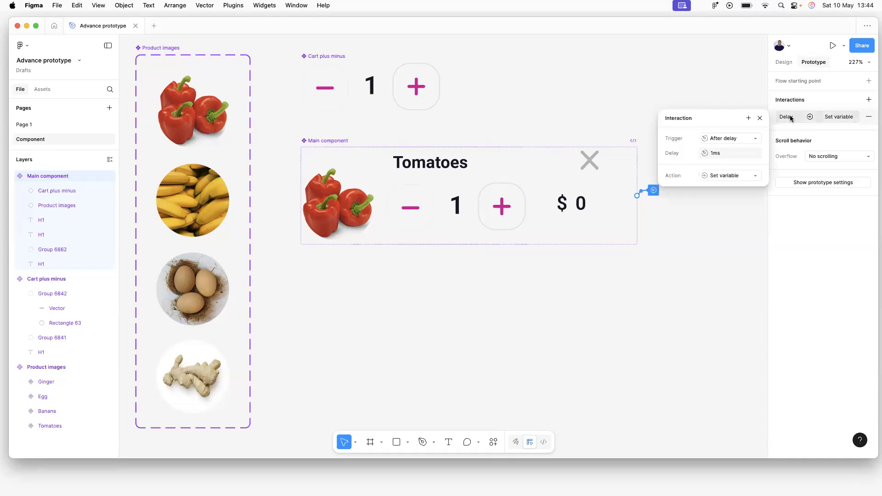
{"action": "left_click", "coordinate": [748, 119]}
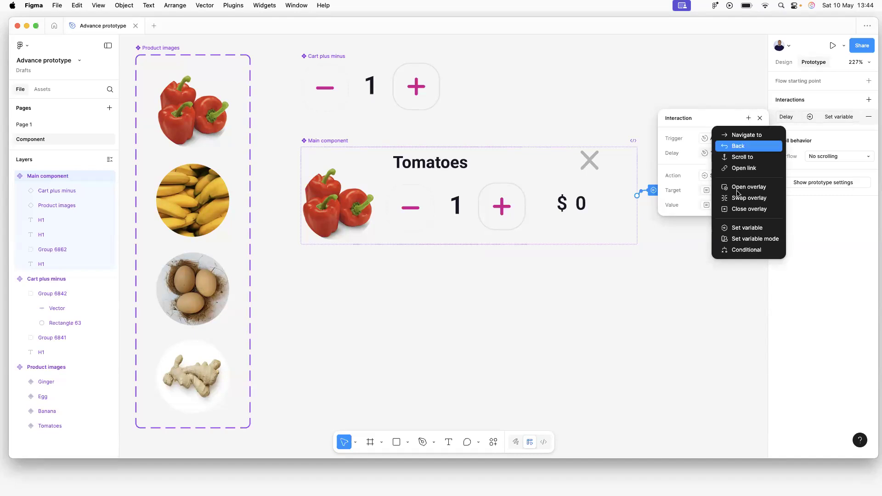
{"action": "left_click", "coordinate": [740, 229]}
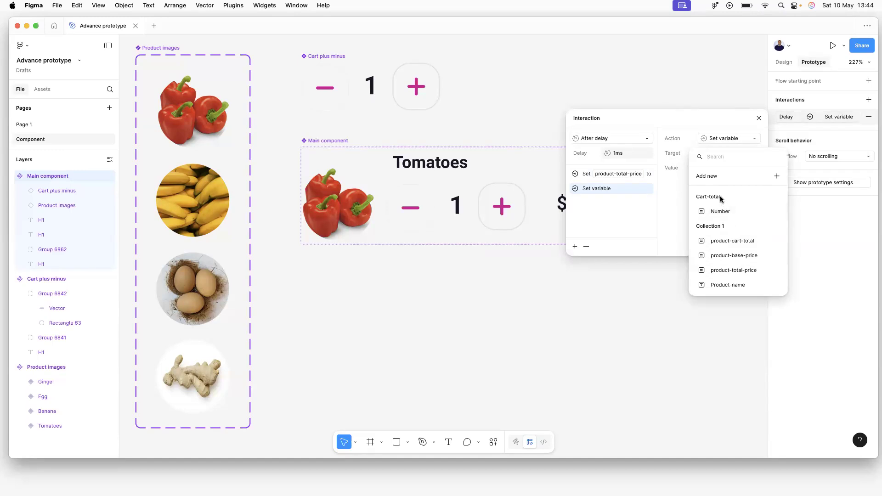
{"action": "left_click", "coordinate": [640, 219]}
{"action": "left_click", "coordinate": [759, 118]}
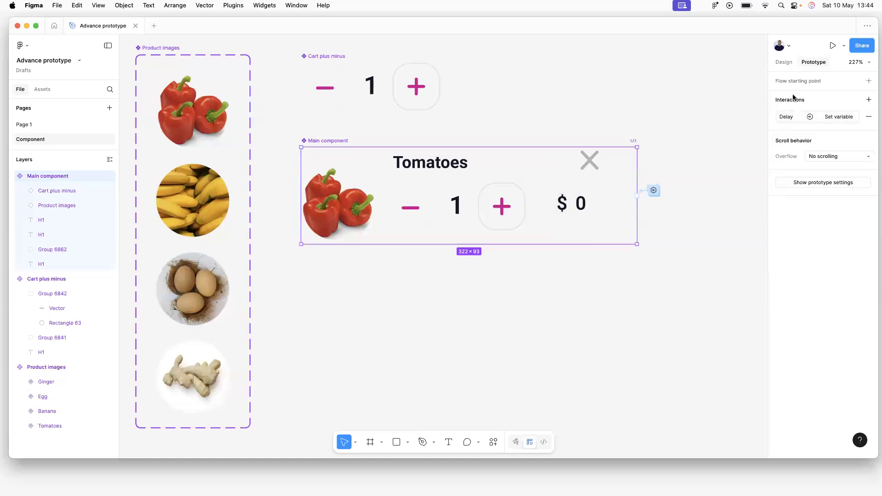
{"action": "left_click", "coordinate": [782, 62]}
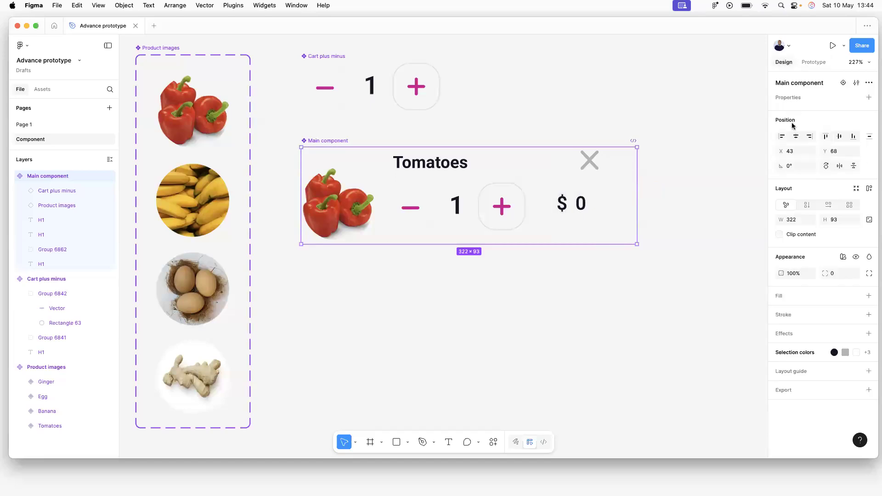
{"action": "left_click", "coordinate": [713, 111]}
Rename the Cart-total collection's Number variable to cart-total.
{"action": "left_click", "coordinate": [788, 122]}
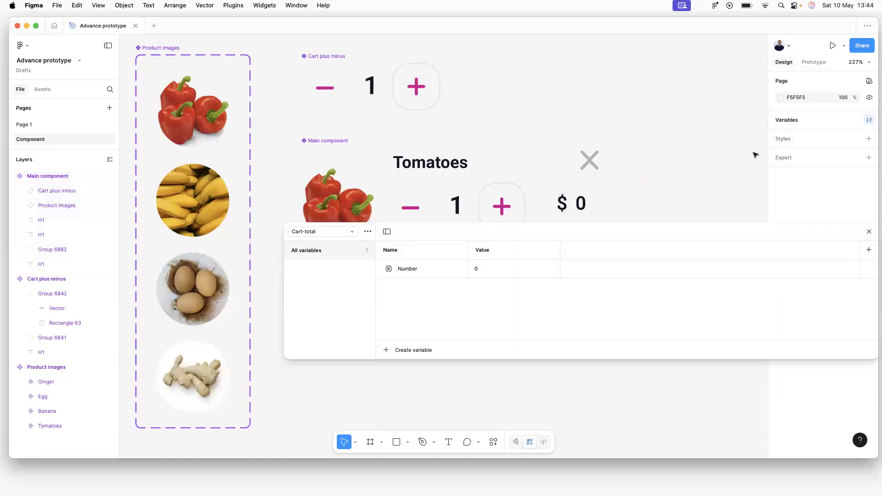
{"action": "right_click", "coordinate": [413, 265]}
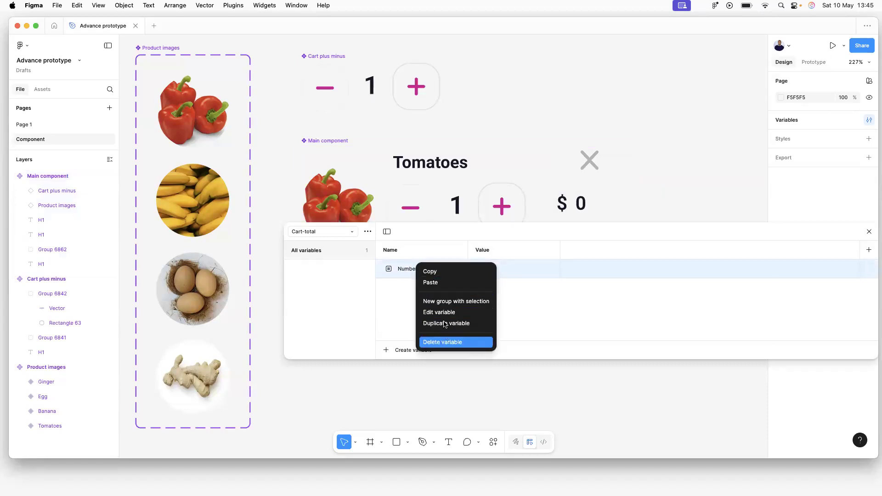
{"action": "double_click", "coordinate": [404, 269]}
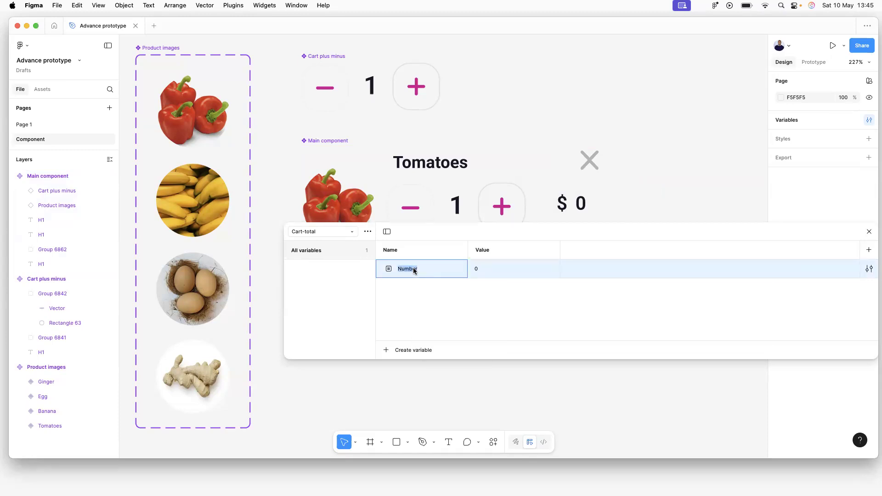
{"action": "type", "text": "car"}
{"action": "key", "text": "Return"}
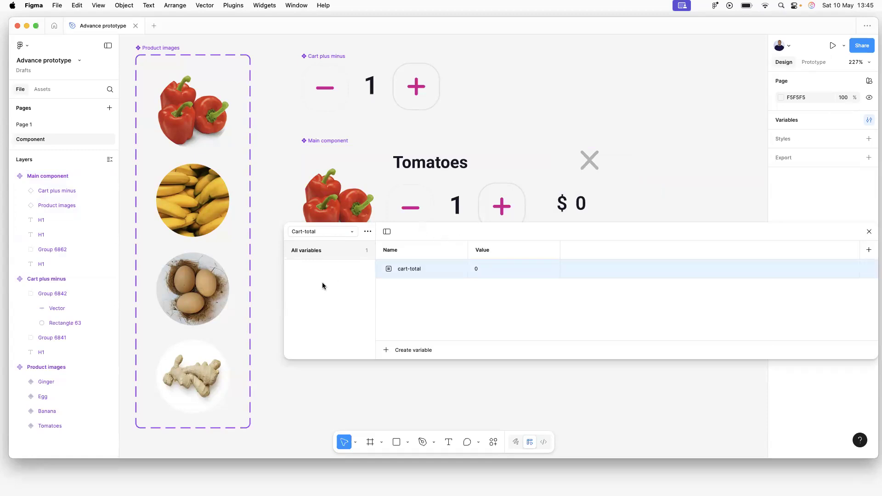
{"action": "left_click", "coordinate": [869, 232]}
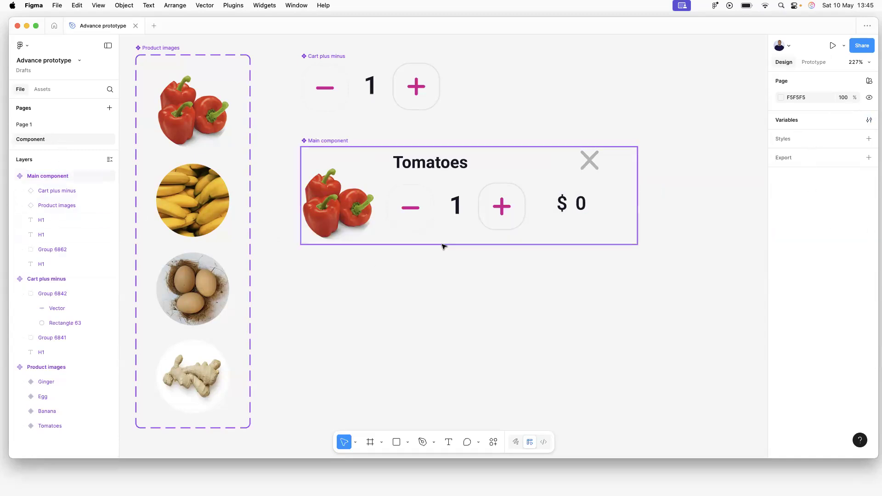
{"action": "left_click", "coordinate": [425, 224]}
Add a Set variable action setting cart-total to cart-total + product-total-price.
{"action": "left_click", "coordinate": [814, 63]}
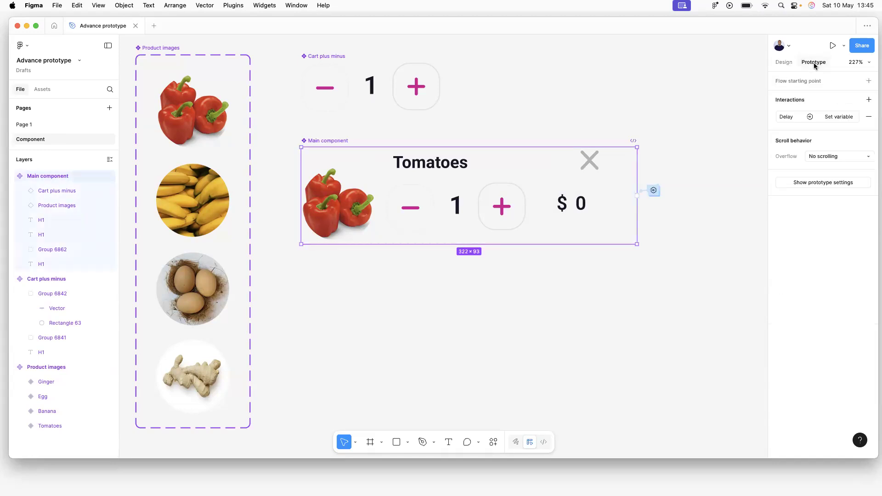
{"action": "left_click", "coordinate": [795, 116]}
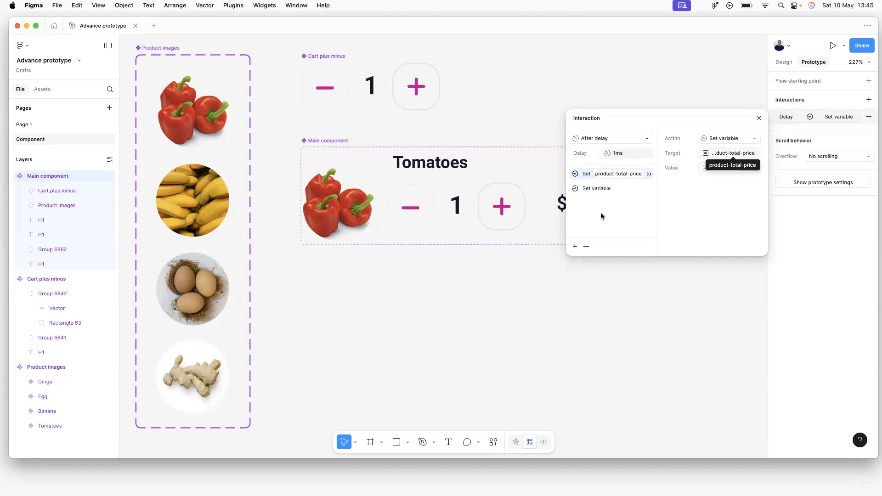
{"action": "left_click", "coordinate": [576, 247]}
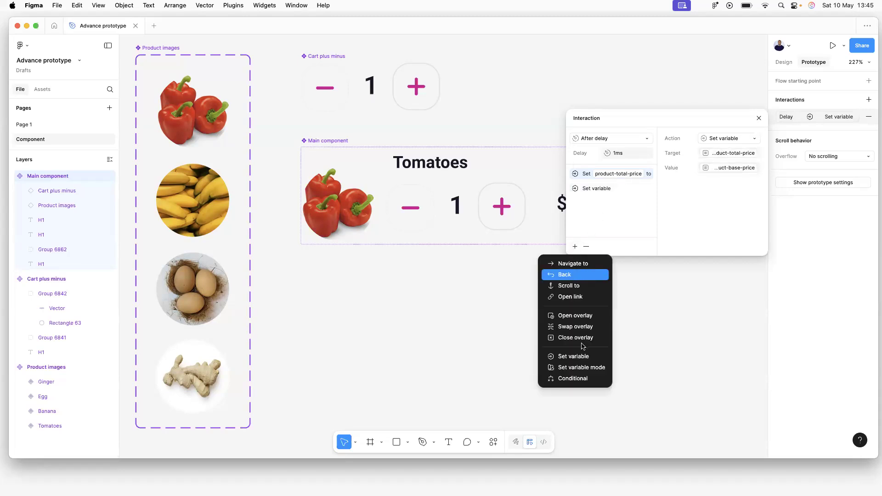
{"action": "left_click", "coordinate": [582, 357]}
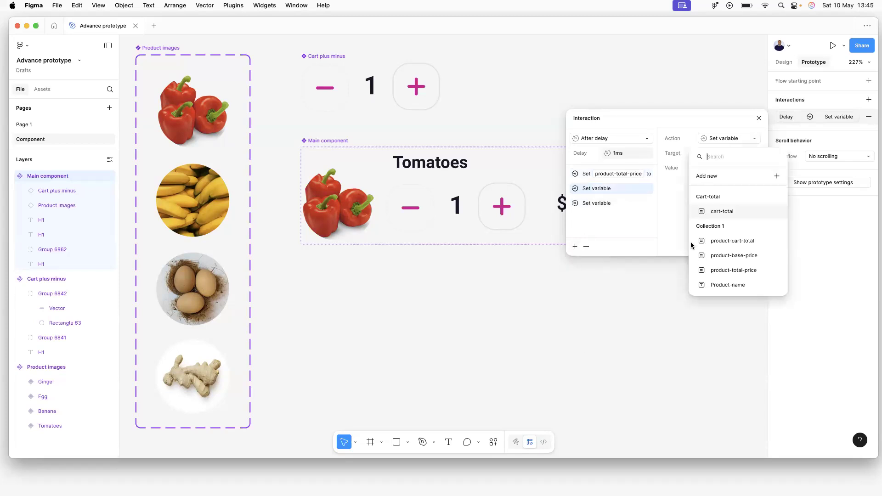
{"action": "left_click", "coordinate": [729, 212]}
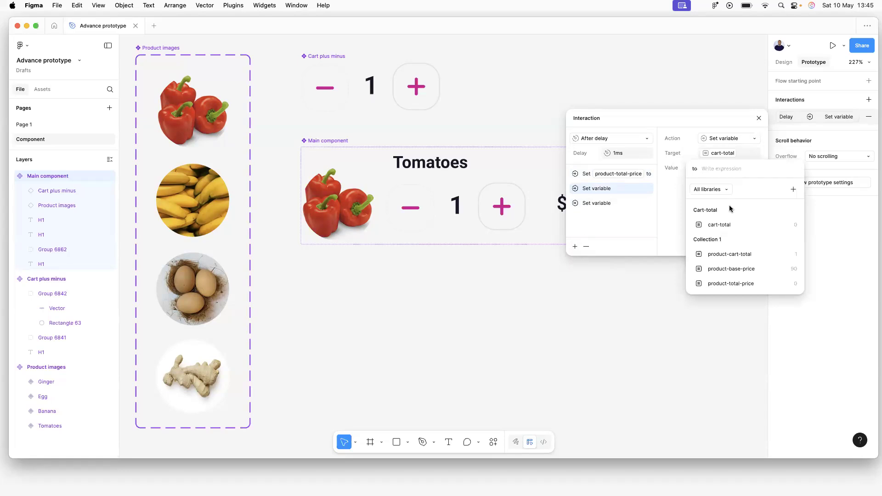
{"action": "left_click", "coordinate": [726, 225]}
{"action": "left_click", "coordinate": [743, 284]}
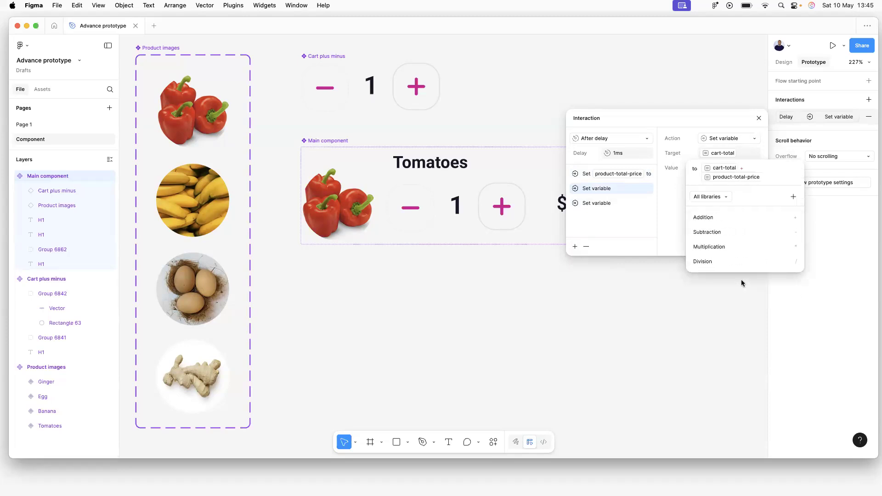
{"action": "key", "text": "Return"}
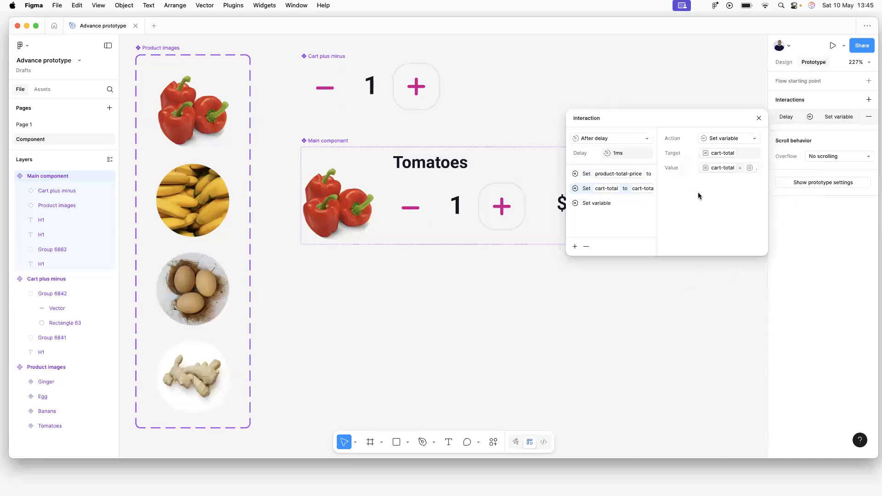
{"action": "left_click", "coordinate": [492, 123]}
{"action": "left_click", "coordinate": [19, 128]}
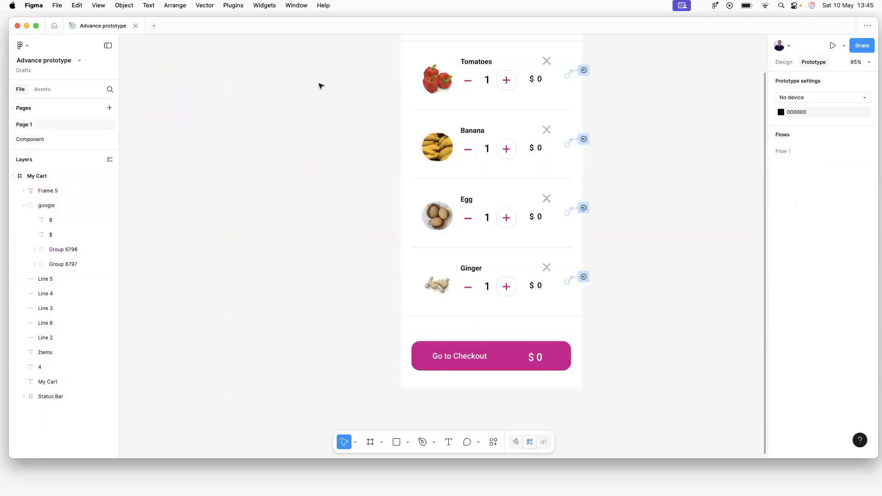
{"action": "scroll", "coordinate": [363, 101], "scroll_direction": "up", "scroll_amount": 5}
{"action": "left_click", "coordinate": [388, 133]}
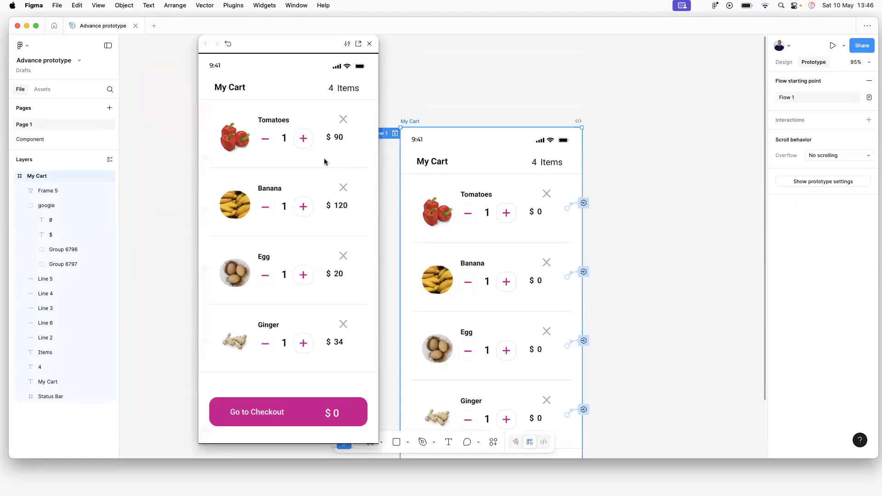
{"action": "left_click", "coordinate": [304, 139]}
{"action": "double_click", "coordinate": [303, 139]}
{"action": "left_click", "coordinate": [30, 139]}
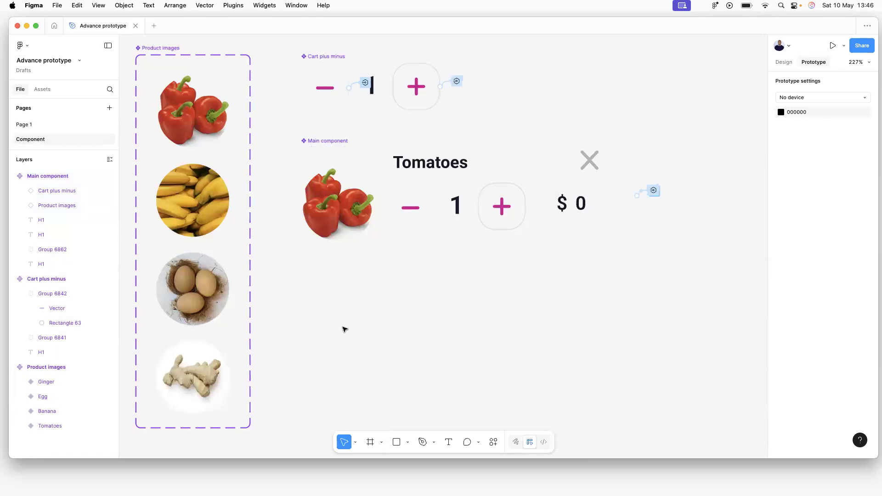
Bind the Go to Checkout amount text on Page 1 to the cart-total variable.
{"action": "scroll", "coordinate": [515, 216], "scroll_direction": "down", "scroll_amount": 1}
{"action": "left_click", "coordinate": [26, 125]}
{"action": "scroll", "coordinate": [554, 368], "scroll_direction": "down", "scroll_amount": 5}
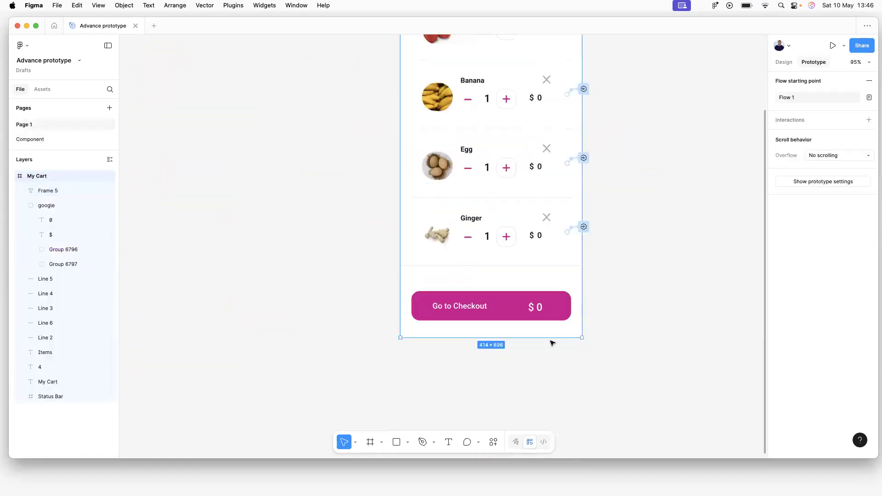
{"action": "double_click", "coordinate": [543, 305]}
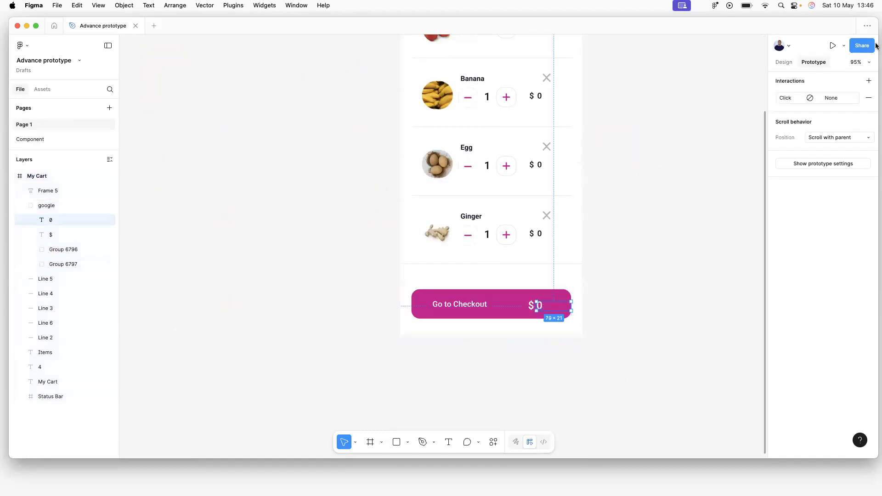
{"action": "left_click", "coordinate": [784, 63]}
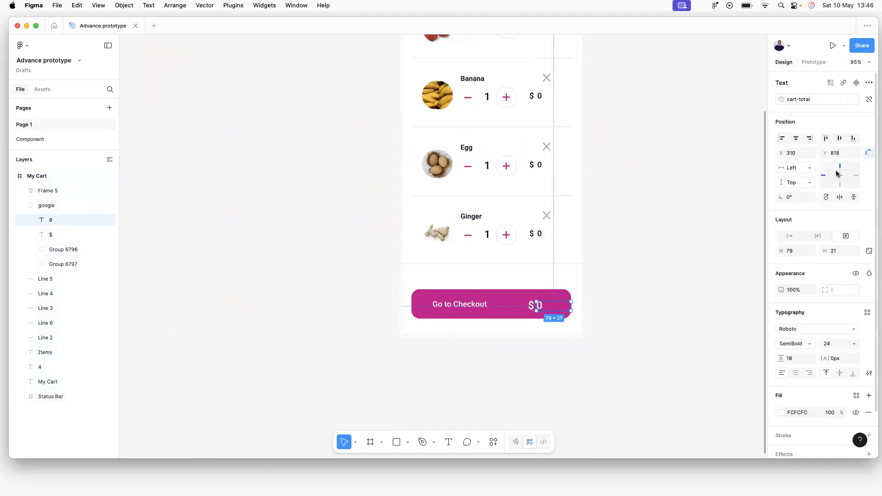
{"action": "left_click", "coordinate": [869, 99]}
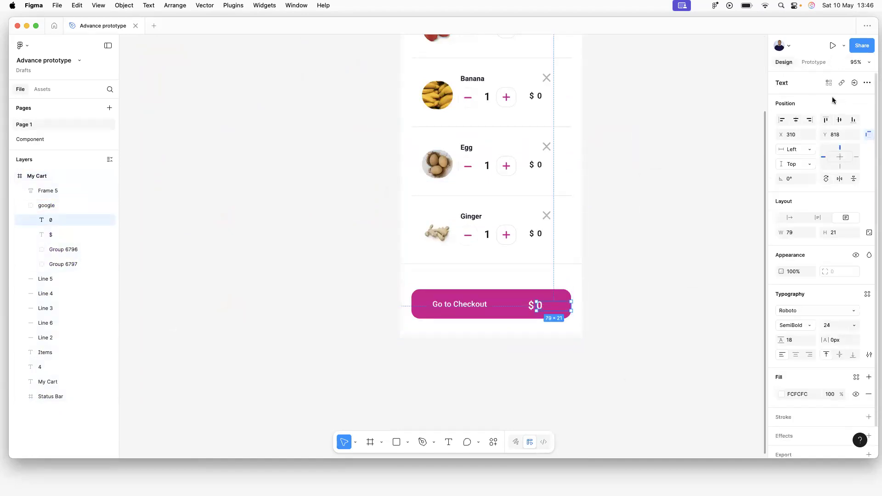
{"action": "left_click", "coordinate": [855, 83]}
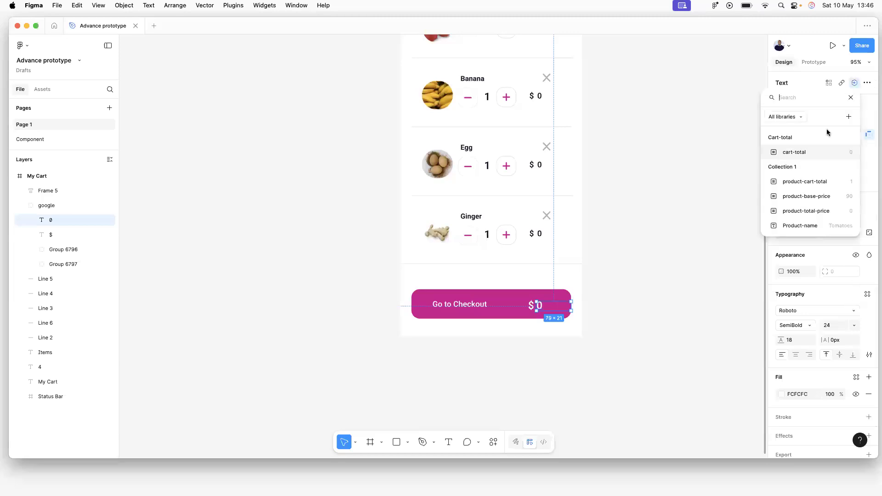
{"action": "left_click", "coordinate": [807, 152]}
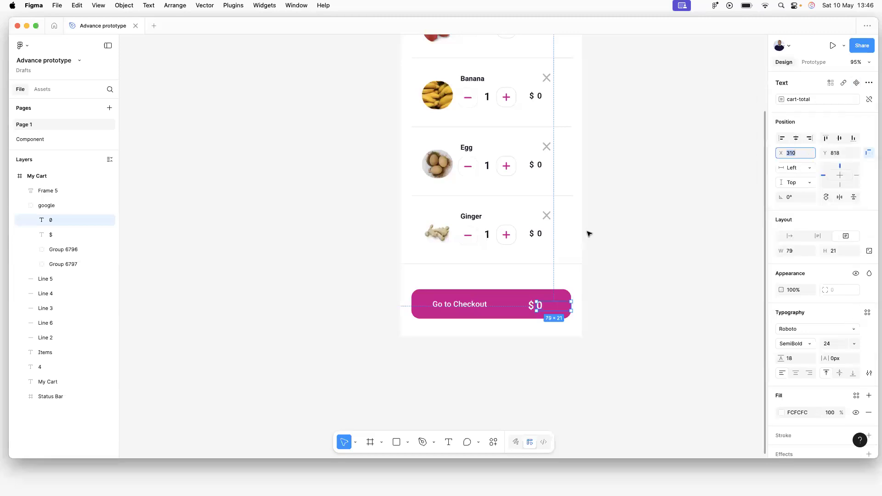
{"action": "left_click", "coordinate": [648, 241]}
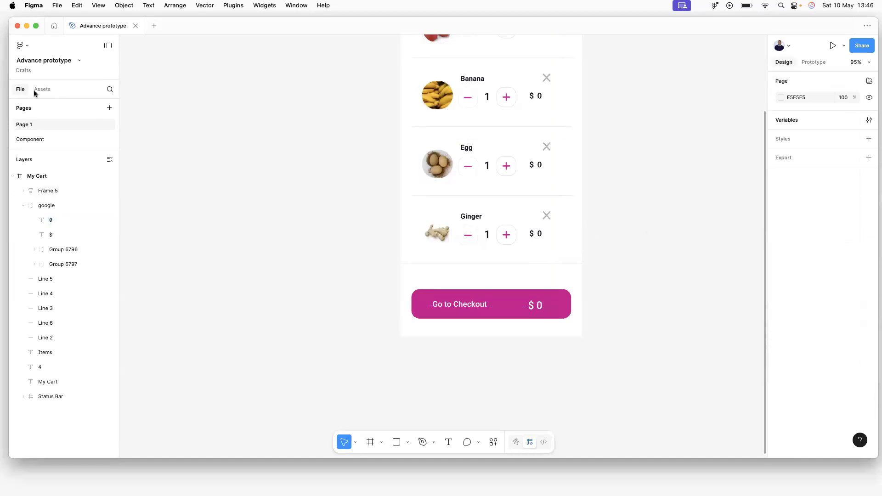
{"action": "scroll", "coordinate": [438, 74], "scroll_direction": "up", "scroll_amount": 5}
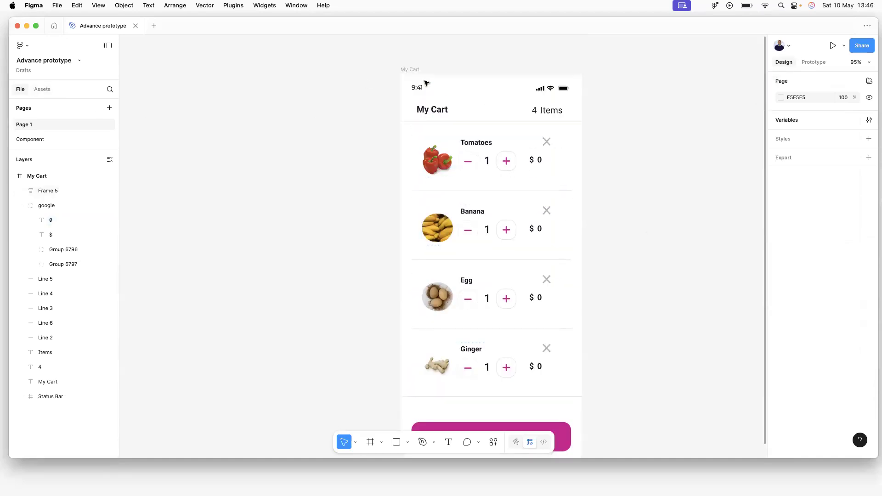
{"action": "left_click", "coordinate": [811, 62]}
Start the My Cart preview and test Ginger's + and − buttons, including going below zero.
{"action": "left_click", "coordinate": [395, 138]}
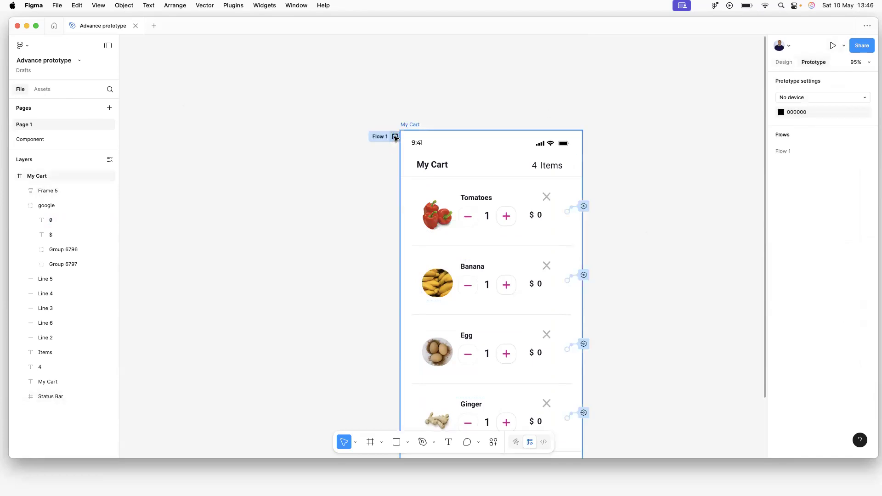
{"action": "left_click", "coordinate": [395, 137]}
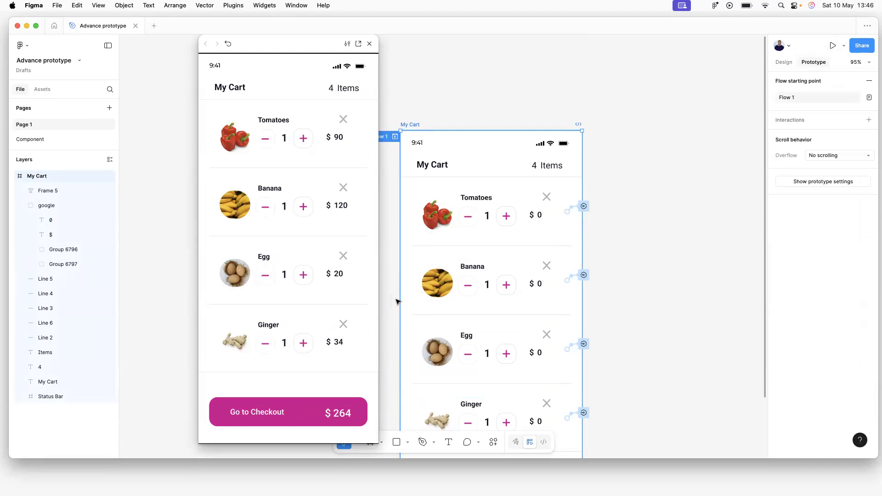
{"action": "left_click", "coordinate": [304, 345]}
{"action": "left_click", "coordinate": [305, 346]}
{"action": "left_click", "coordinate": [265, 348]}
{"action": "left_click", "coordinate": [265, 348]}
{"action": "left_click", "coordinate": [264, 348]}
{"action": "left_click", "coordinate": [264, 348]}
{"action": "left_click", "coordinate": [265, 348]}
{"action": "left_click", "coordinate": [304, 346]}
{"action": "left_click", "coordinate": [305, 346]}
{"action": "left_click", "coordinate": [268, 349]}
{"action": "left_click", "coordinate": [301, 344]}
{"action": "left_click", "coordinate": [302, 343]}
Test lowering and raising the Tomatoes quantity; checkout totals $264.
{"action": "scroll", "coordinate": [610, 146], "scroll_direction": "down", "scroll_amount": 5}
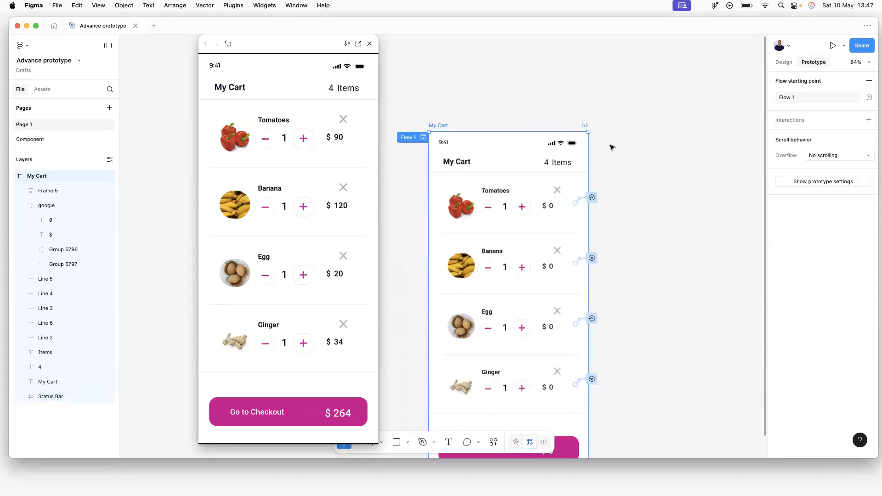
{"action": "scroll", "coordinate": [609, 170], "scroll_direction": "down", "scroll_amount": 3}
{"action": "left_click", "coordinate": [674, 98]}
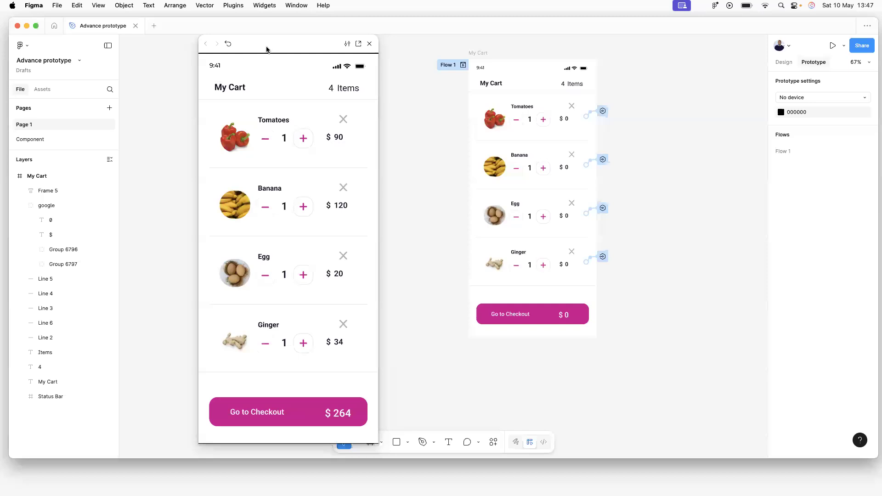
{"action": "left_click", "coordinate": [265, 141]}
{"action": "left_click", "coordinate": [266, 142]}
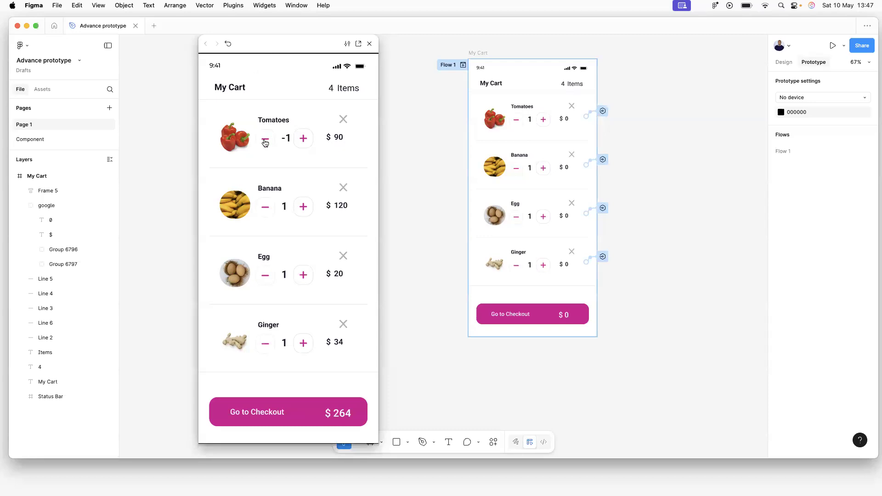
{"action": "left_click", "coordinate": [265, 143]}
{"action": "left_click", "coordinate": [301, 139]}
{"action": "left_click", "coordinate": [301, 139]}
{"action": "scroll", "coordinate": [406, 56], "scroll_direction": "down", "scroll_amount": 3}
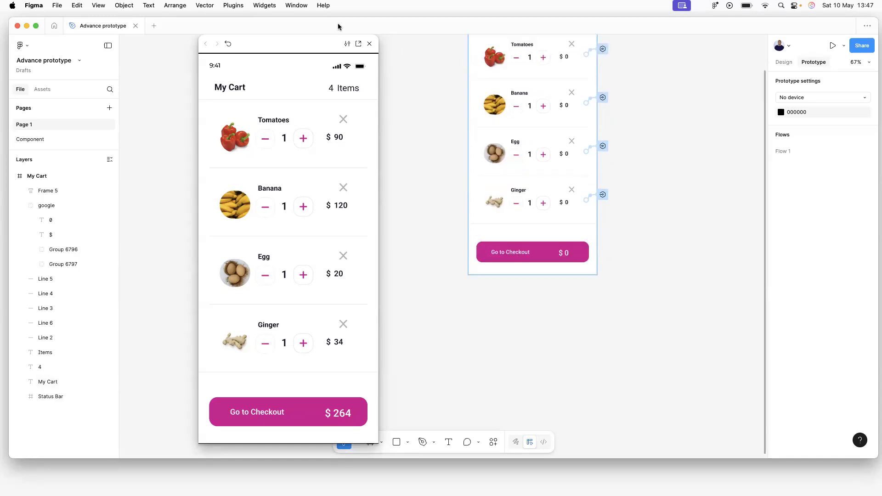
Close the prototype preview and return to the My Cart frame.
{"action": "left_click", "coordinate": [369, 44]}
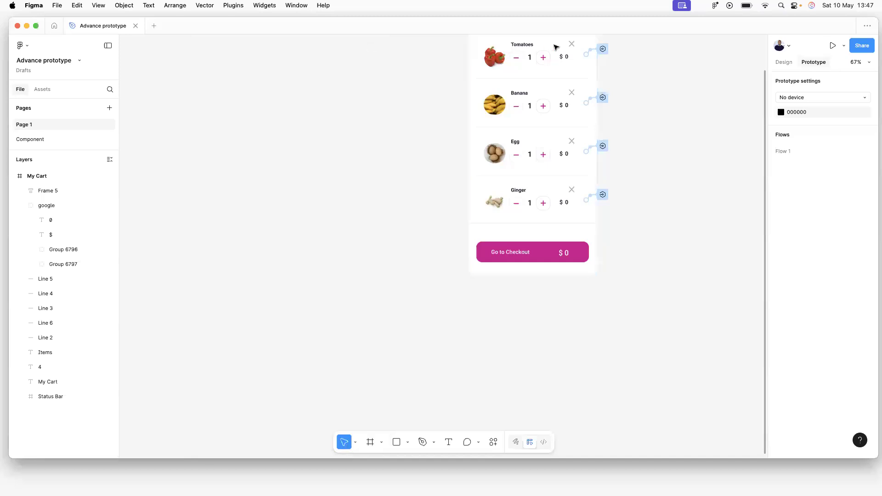
{"action": "scroll", "coordinate": [566, 103], "scroll_direction": "up", "scroll_amount": 2}
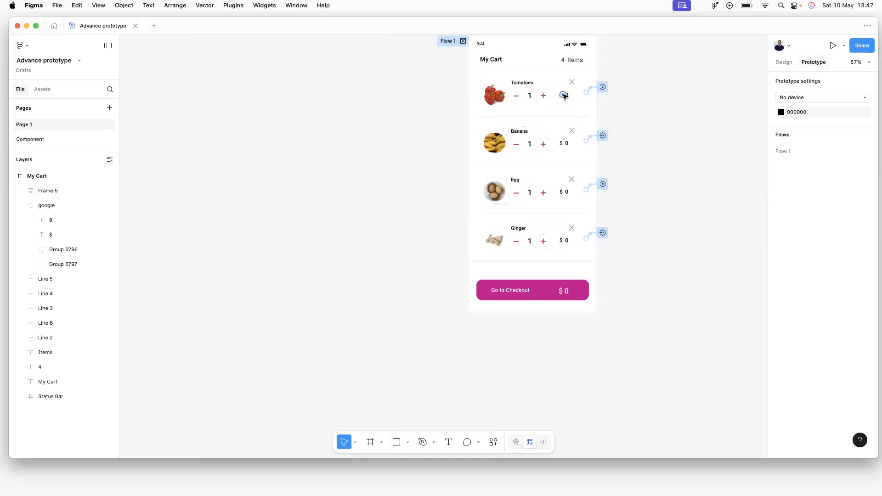
{"action": "scroll", "coordinate": [565, 102], "scroll_direction": "up", "scroll_amount": 3}
{"action": "scroll", "coordinate": [564, 97], "scroll_direction": "up", "scroll_amount": 2}
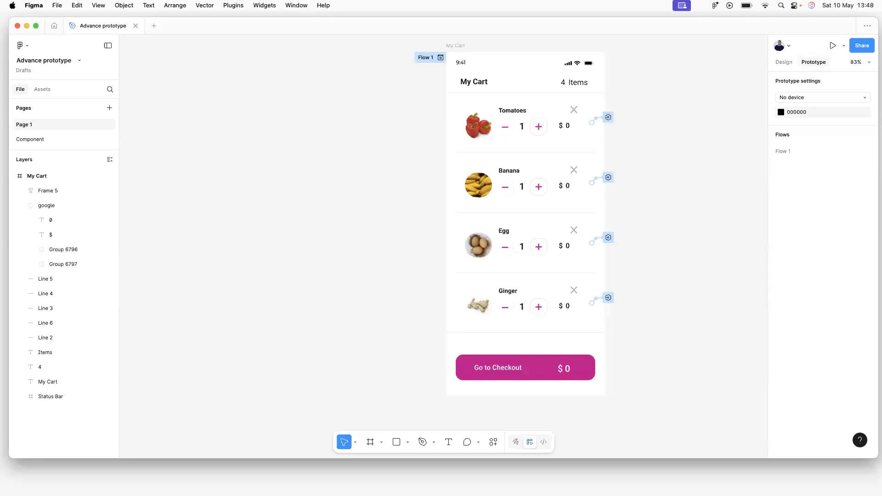
{"action": "scroll", "coordinate": [581, 155], "scroll_direction": "up", "scroll_amount": 1}
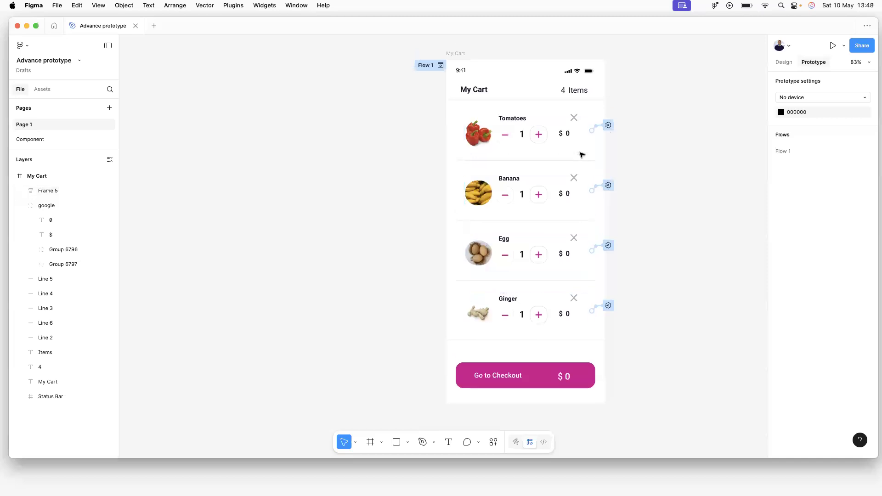
{"action": "scroll", "coordinate": [582, 154], "scroll_direction": "right", "scroll_amount": 5}
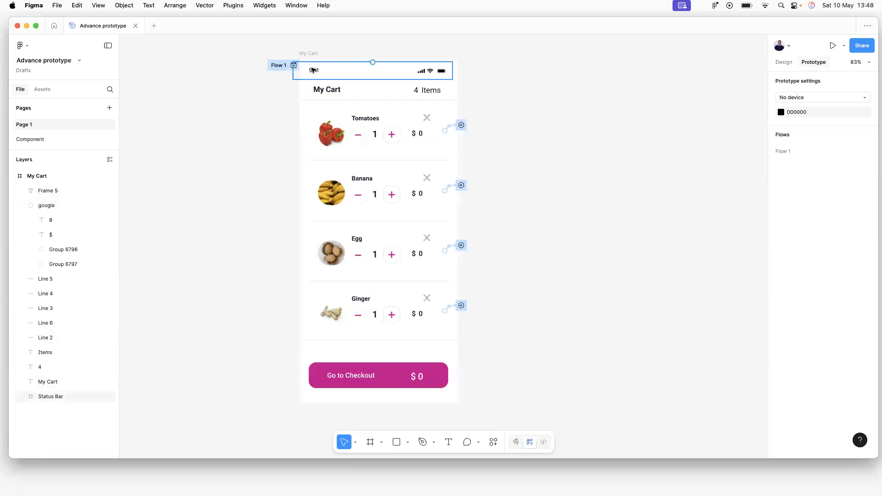
{"action": "scroll", "coordinate": [295, 78], "scroll_direction": "up", "scroll_amount": 3}
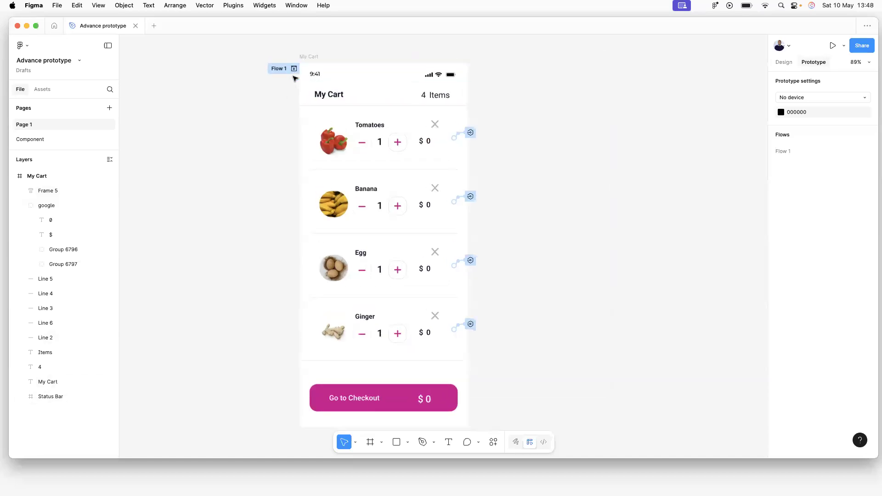
{"action": "scroll", "coordinate": [344, 86], "scroll_direction": "down", "scroll_amount": 2}
{"action": "scroll", "coordinate": [344, 87], "scroll_direction": "up", "scroll_amount": 1}
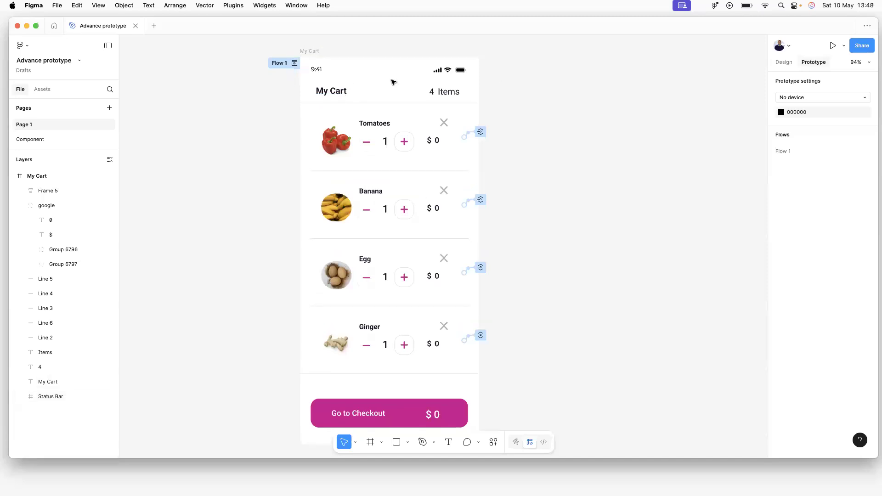
Nudge the Status Bar right and up to align it across the top of My Cart.
{"action": "left_click_drag", "start_coordinate": [338, 71], "coordinate": [343, 73]}
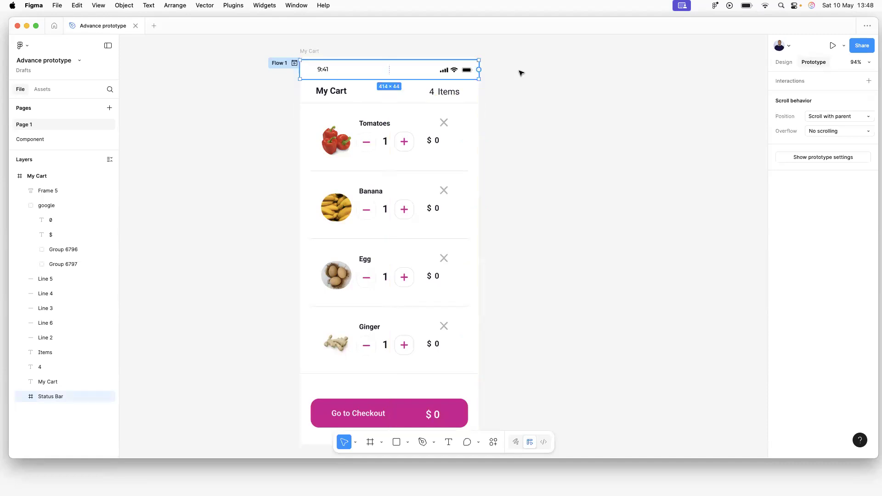
{"action": "left_click", "coordinate": [522, 72]}
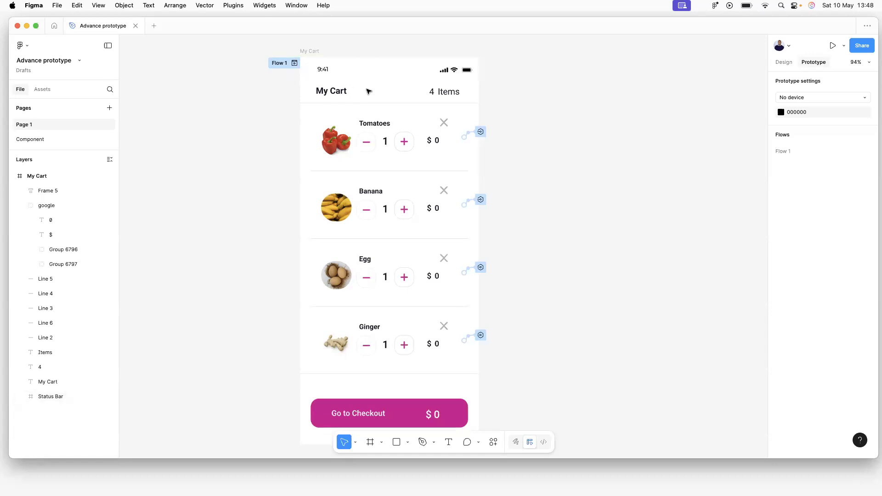
{"action": "left_click_drag", "start_coordinate": [431, 74], "coordinate": [436, 71]}
{"action": "left_click", "coordinate": [522, 69]}
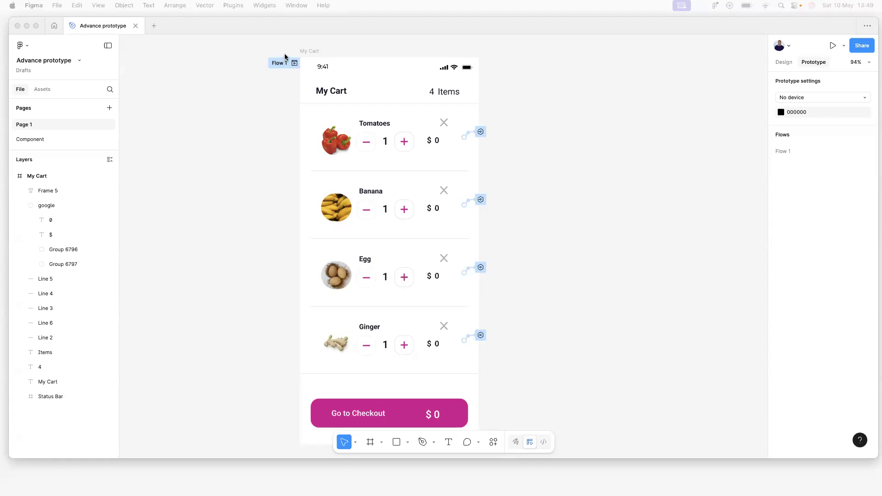
Nudge the My Cart frame up and to the left on the canvas.
{"action": "left_click", "coordinate": [307, 52]}
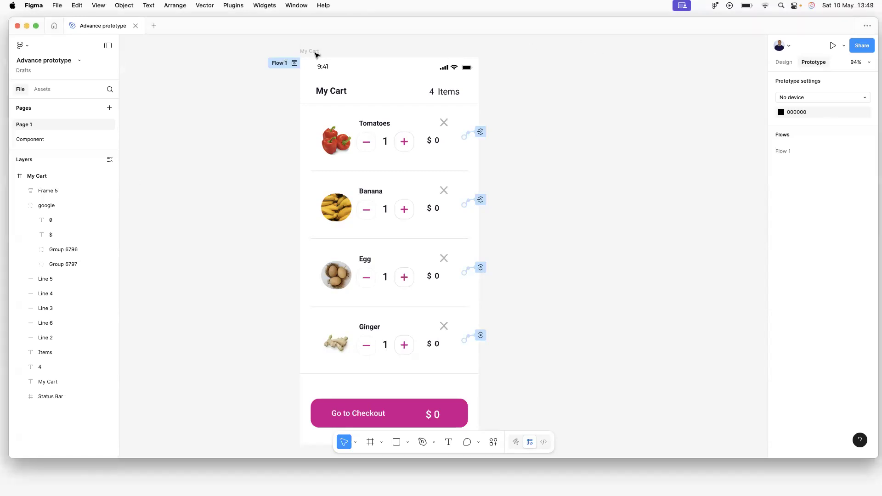
{"action": "left_click_drag", "start_coordinate": [314, 50], "coordinate": [299, 46]}
{"action": "left_click", "coordinate": [553, 101]}
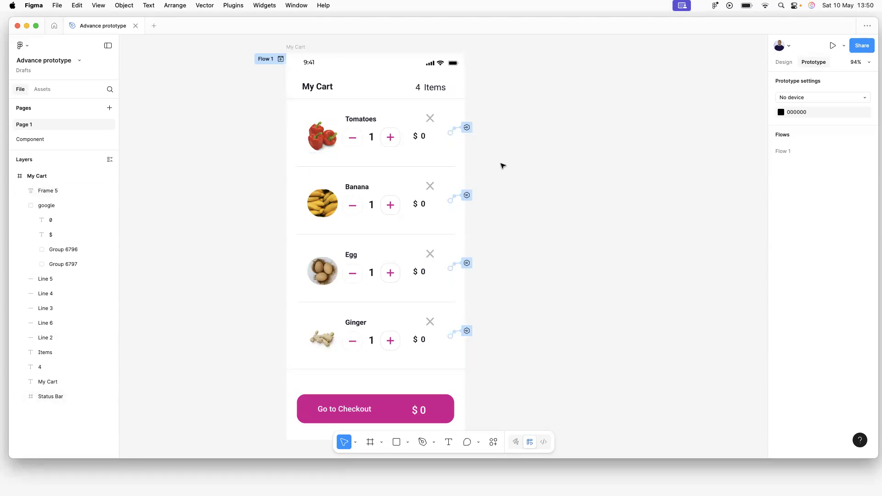
Shift the cart item list slightly, then select Frame 5 holding the four cart items.
{"action": "left_click_drag", "start_coordinate": [375, 134], "coordinate": [373, 133]}
{"action": "left_click", "coordinate": [557, 136]}
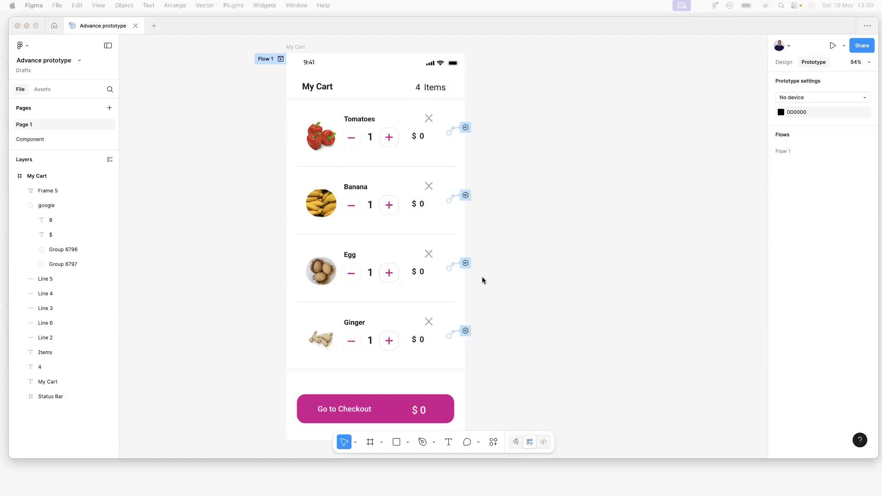
{"action": "left_click", "coordinate": [352, 276]}
{"action": "left_click", "coordinate": [352, 275]}
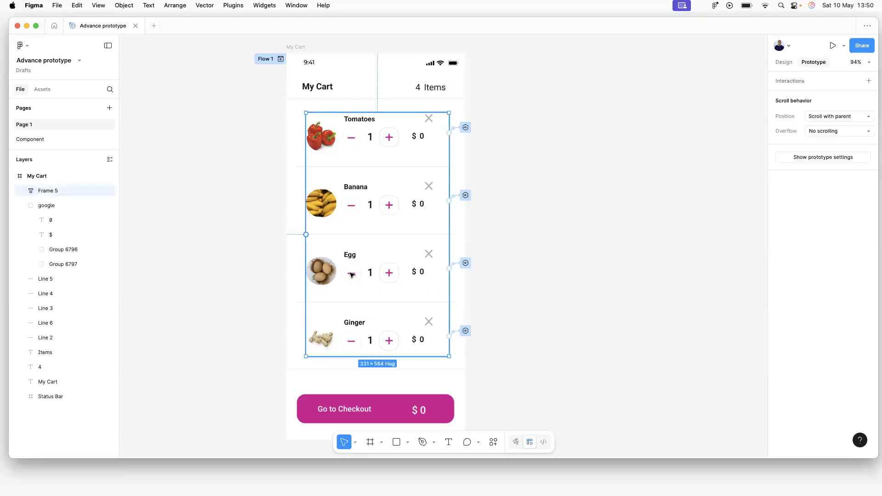
Preview Flow 1 and lower Banana's quantity to -3 with its minus button.
{"action": "left_click", "coordinate": [281, 61]}
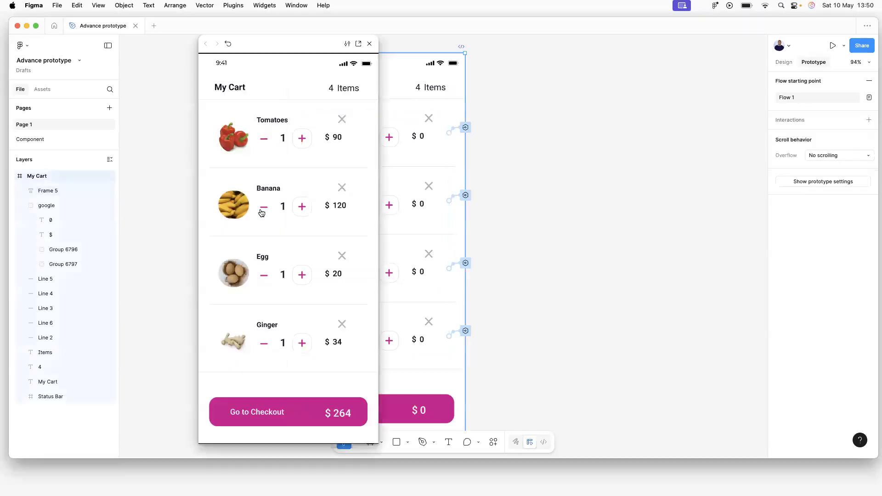
{"action": "left_click", "coordinate": [266, 212]}
{"action": "left_click", "coordinate": [267, 213]}
{"action": "left_click", "coordinate": [266, 212]}
{"action": "left_click", "coordinate": [266, 212]}
Close the preview and move the My Cart frame to the right.
{"action": "left_click", "coordinate": [369, 43]}
{"action": "left_click_drag", "start_coordinate": [291, 46], "coordinate": [330, 48]}
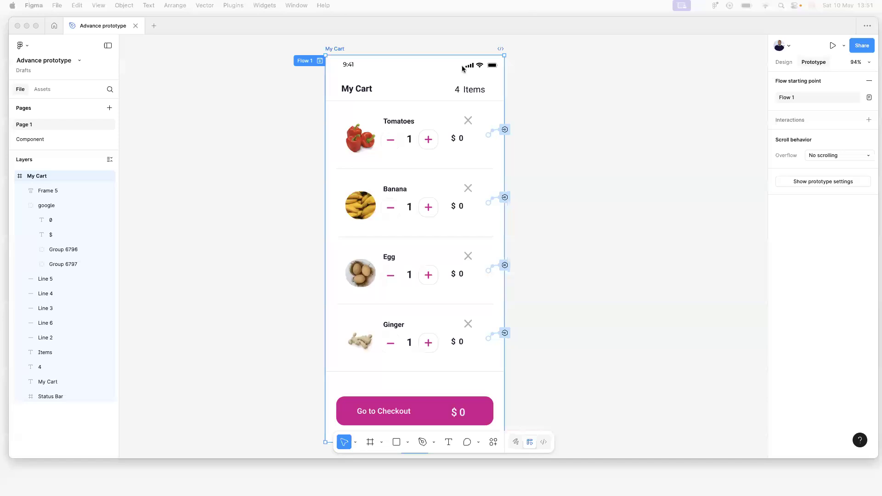
{"action": "left_click", "coordinate": [98, 173]}
On the Component page, select Cart plus minus and open the minus button's existing interaction.
{"action": "left_click", "coordinate": [44, 140]}
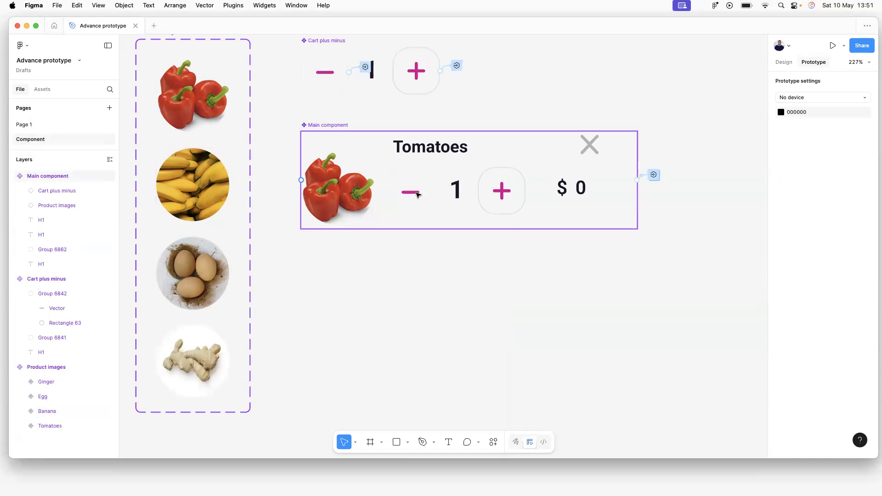
{"action": "left_click", "coordinate": [368, 67]}
{"action": "scroll", "coordinate": [366, 138], "scroll_direction": "up", "scroll_amount": 5}
{"action": "scroll", "coordinate": [372, 249], "scroll_direction": "down", "scroll_amount": 1}
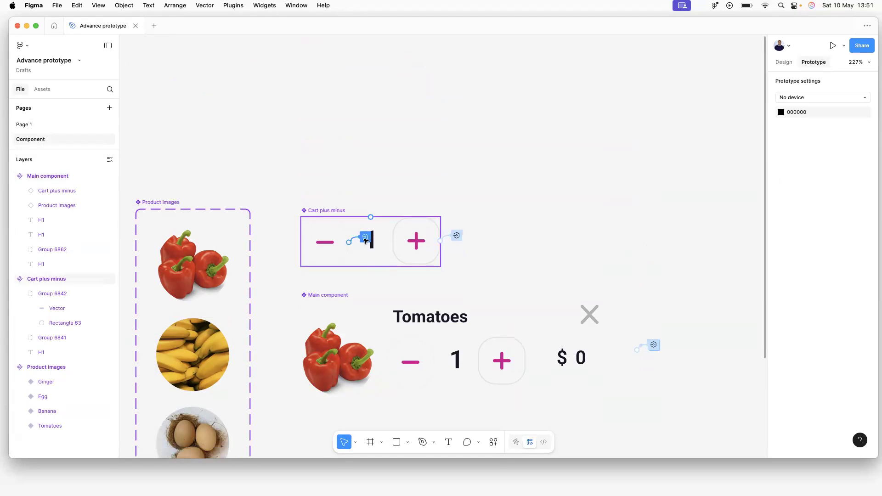
{"action": "left_click", "coordinate": [366, 238]}
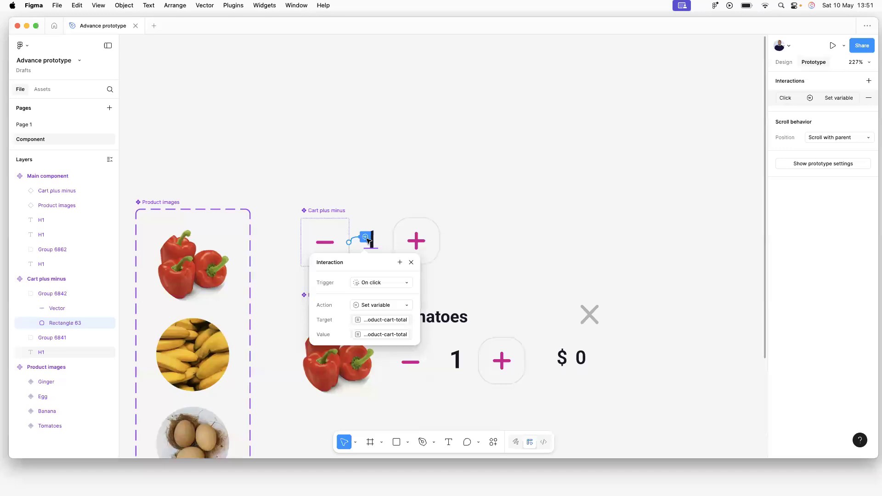
Add the condition product-cart-total > 1 and place the Set variable action in its if branch.
{"action": "left_click", "coordinate": [400, 264]}
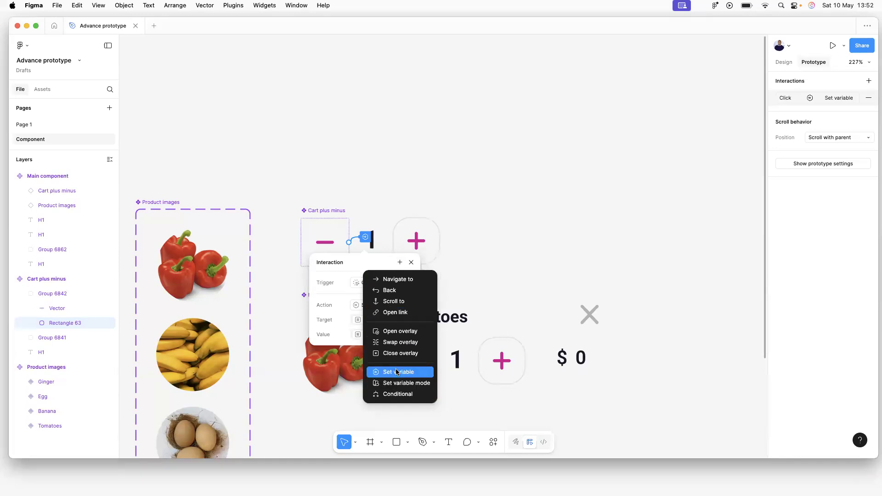
{"action": "left_click", "coordinate": [396, 395]}
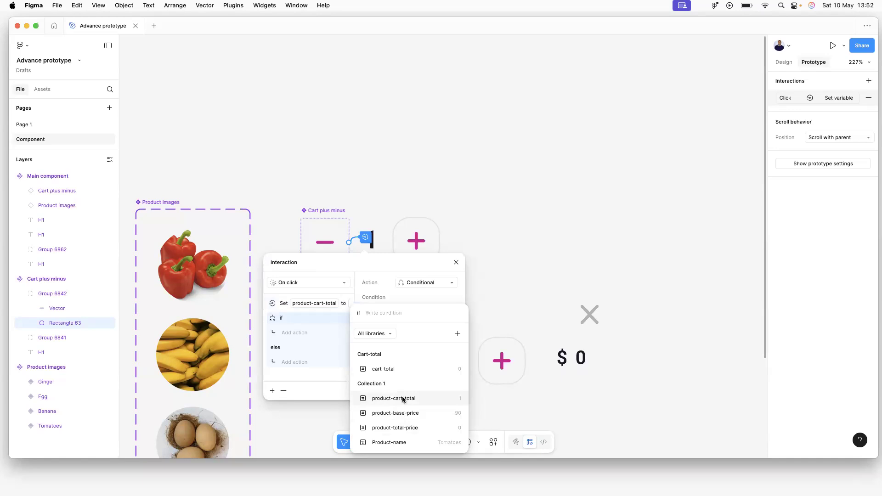
{"action": "left_click", "coordinate": [402, 398]}
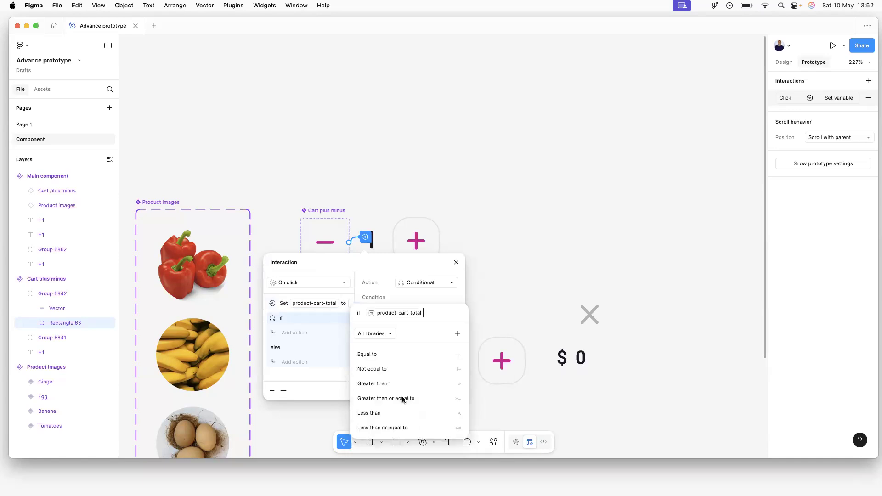
{"action": "left_click", "coordinate": [382, 385]}
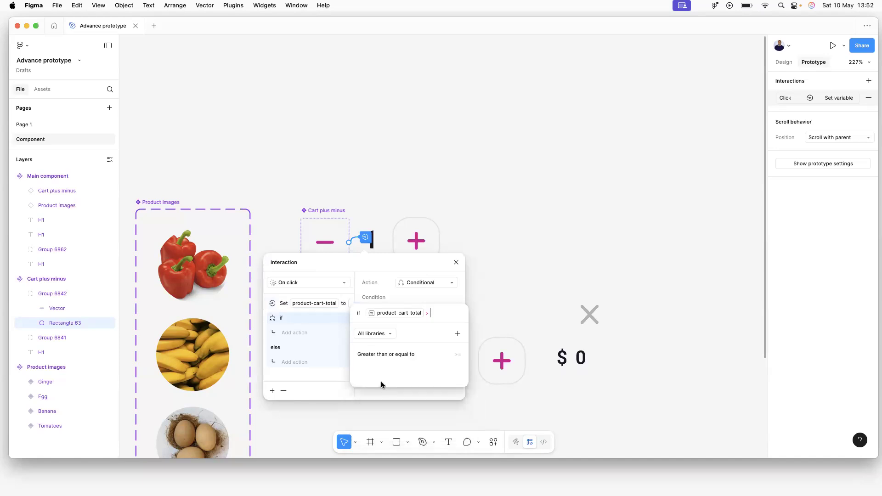
{"action": "type", "text": "1"}
{"action": "key", "text": "Return"}
{"action": "left_click_drag", "start_coordinate": [279, 305], "coordinate": [282, 333]}
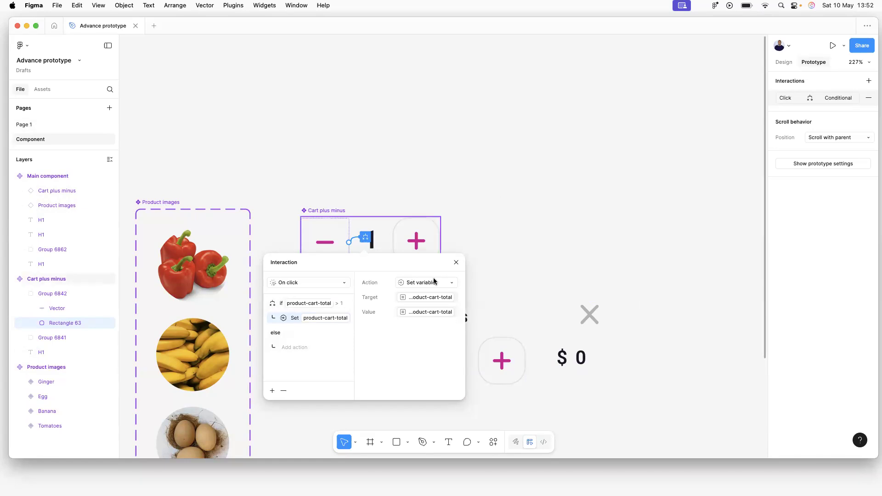
{"action": "left_click_drag", "start_coordinate": [433, 269], "coordinate": [435, 277]}
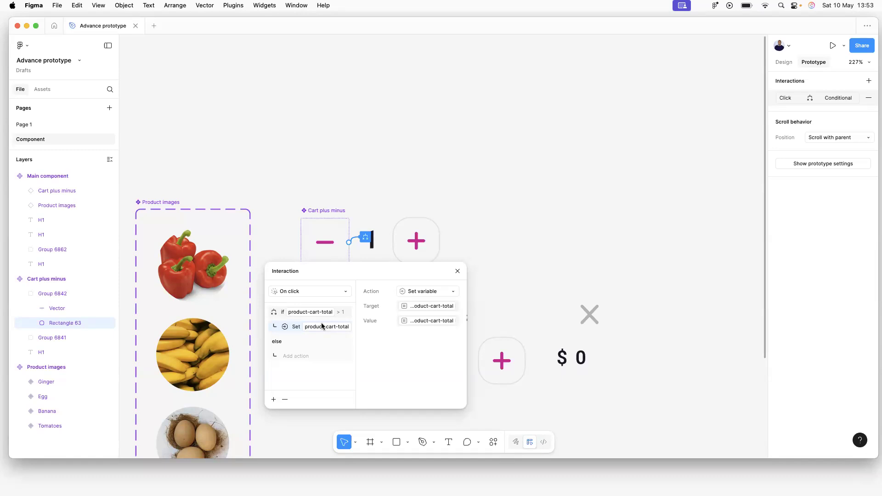
{"action": "scroll", "coordinate": [327, 119], "scroll_direction": "down", "scroll_amount": 5}
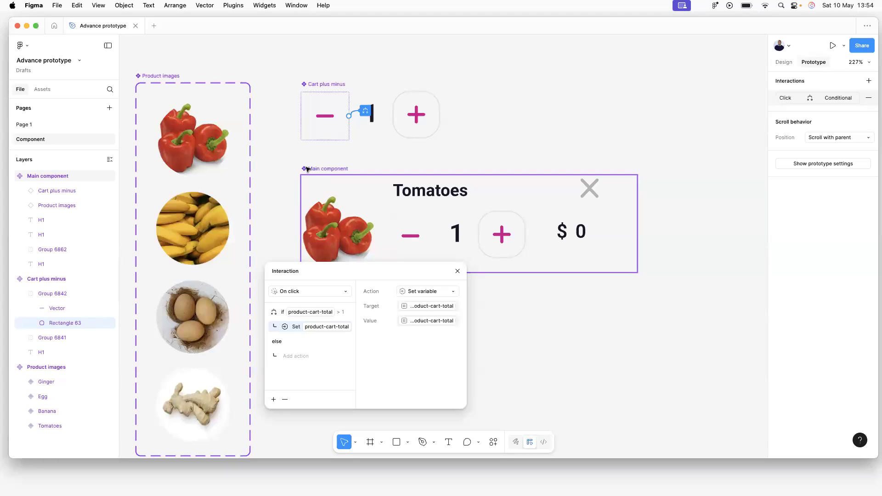
{"action": "left_click", "coordinate": [459, 272]}
Select Cart plus minus, go to Page 1, and start the Flow 1 prototype preview.
{"action": "left_click", "coordinate": [539, 303]}
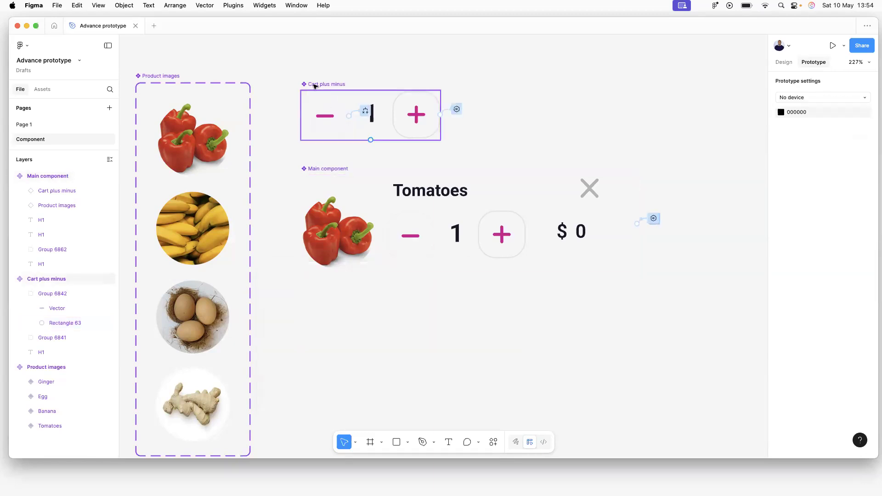
{"action": "left_click_drag", "start_coordinate": [315, 86], "coordinate": [315, 86]}
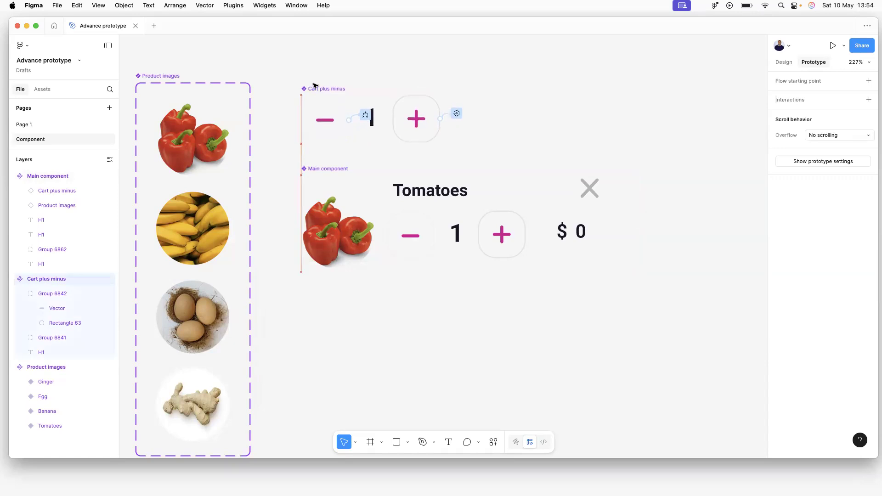
{"action": "left_click", "coordinate": [18, 126]}
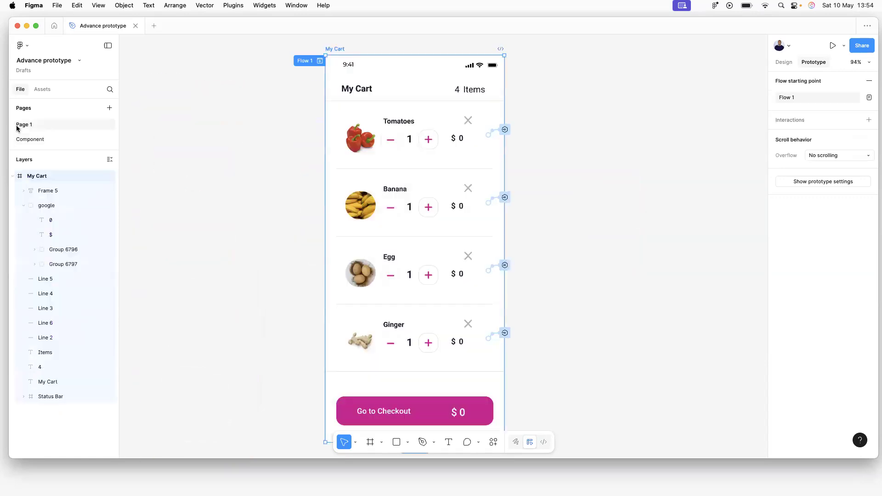
{"action": "left_click", "coordinate": [320, 61]}
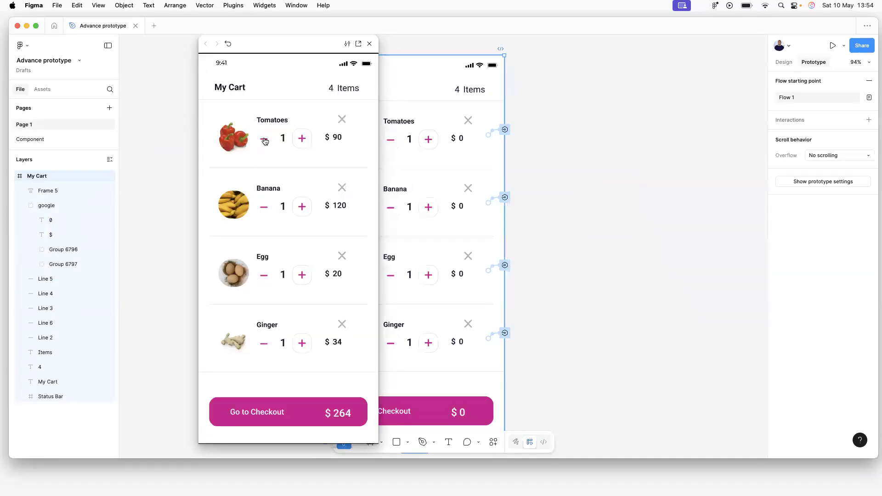
In the preview, raise and lower the Tomatoes and Banana quantities with plus and minus.
{"action": "left_click", "coordinate": [302, 138]}
{"action": "left_click", "coordinate": [302, 138]}
{"action": "left_click", "coordinate": [302, 138]}
{"action": "left_click", "coordinate": [263, 139]}
{"action": "left_click", "coordinate": [263, 139]}
{"action": "left_click", "coordinate": [264, 139]}
{"action": "left_click", "coordinate": [301, 206]}
{"action": "left_click", "coordinate": [301, 207]}
{"action": "left_click", "coordinate": [301, 207]}
{"action": "left_click", "coordinate": [301, 207]}
{"action": "left_click", "coordinate": [301, 206]}
{"action": "left_click", "coordinate": [301, 206]}
{"action": "left_click", "coordinate": [264, 207]}
{"action": "left_click", "coordinate": [264, 207]}
{"action": "left_click", "coordinate": [264, 207]}
{"action": "left_click", "coordinate": [264, 207]}
{"action": "left_click", "coordinate": [264, 208]}
{"action": "left_click", "coordinate": [265, 207]}
Move the preview window left and place the My Cart frame beside it.
{"action": "left_click_drag", "start_coordinate": [271, 42], "coordinate": [201, 44]}
{"action": "left_click_drag", "start_coordinate": [340, 51], "coordinate": [412, 40]}
{"action": "left_click_drag", "start_coordinate": [234, 53], "coordinate": [251, 54]}
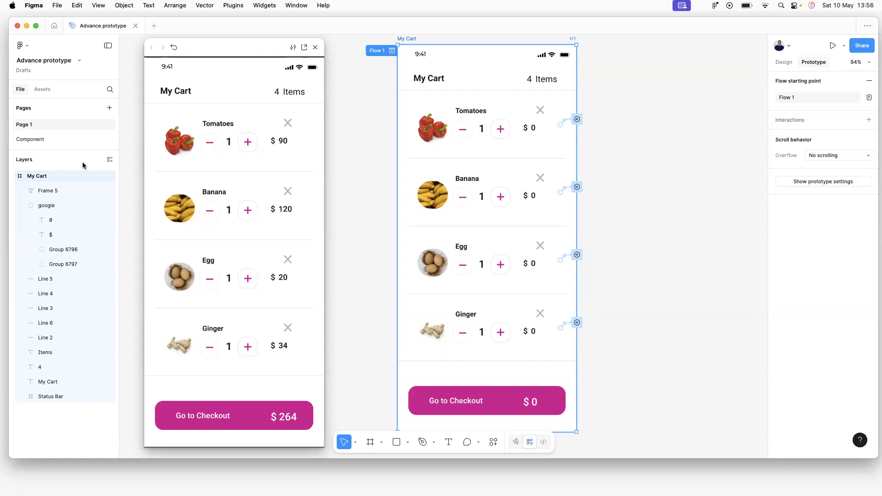
Return to the Component page and open the minus button's click interaction on Rectangle 63.
{"action": "left_click", "coordinate": [32, 139]}
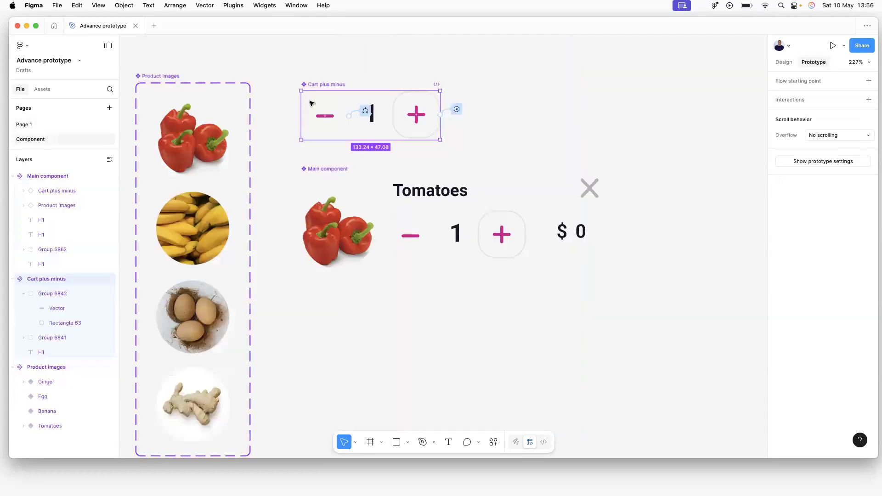
{"action": "left_click", "coordinate": [366, 111]}
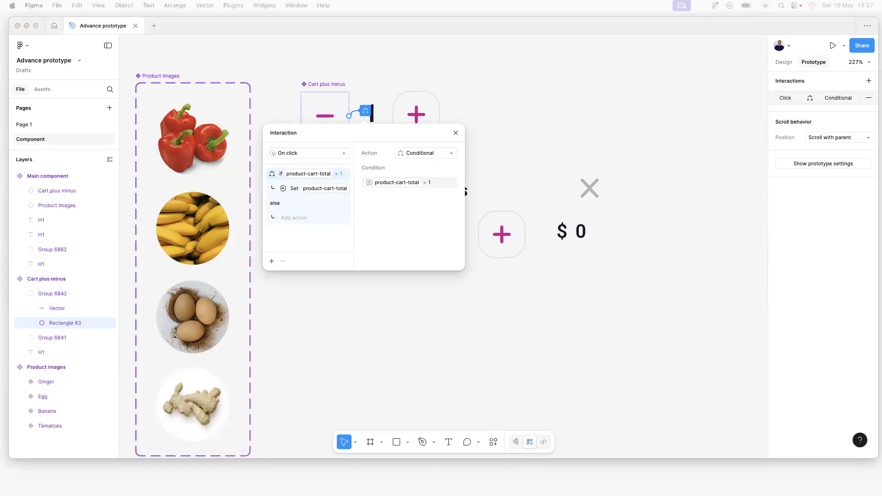
Change the Set action's value to product-cart-total - 1.
{"action": "left_click", "coordinate": [321, 188]}
{"action": "left_click", "coordinate": [321, 188]}
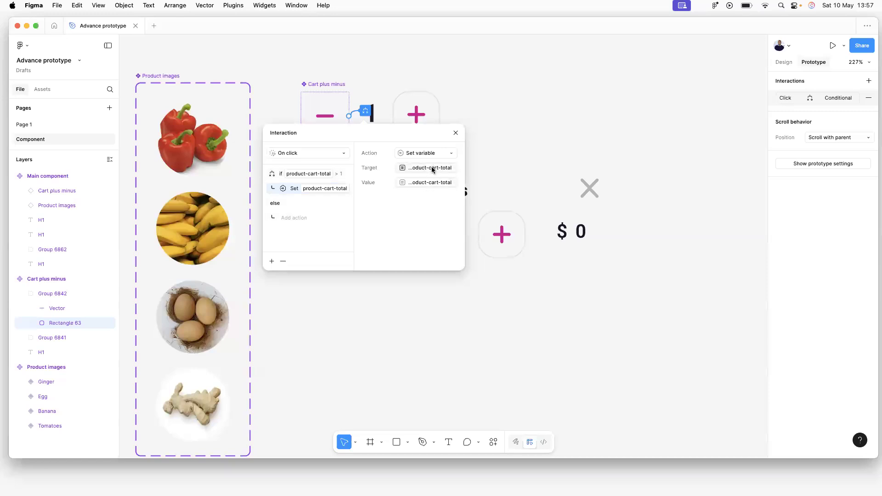
{"action": "left_click", "coordinate": [429, 183]}
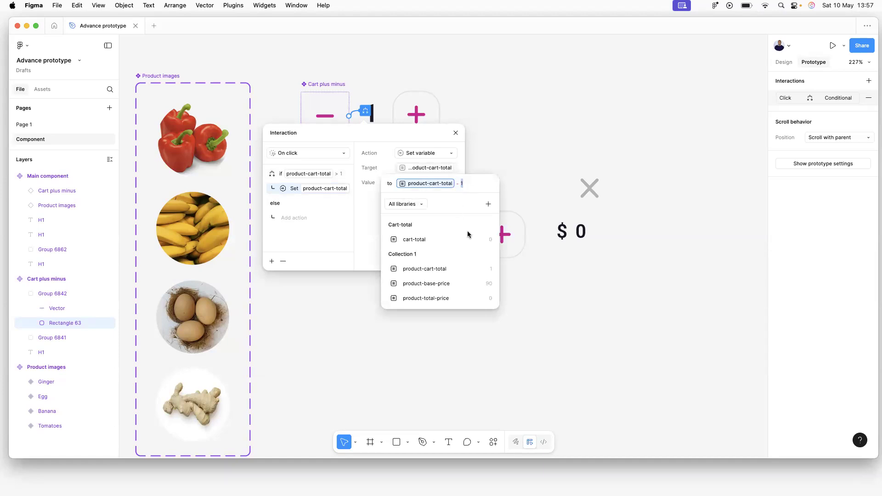
{"action": "left_click", "coordinate": [368, 220]}
Leave the else branch empty, dismissing its action choices, and close the interaction editor.
{"action": "left_click", "coordinate": [323, 175]}
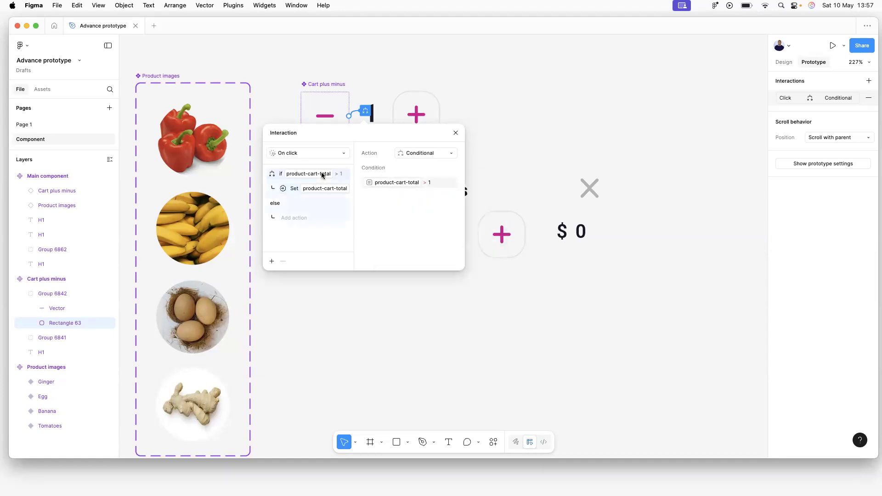
{"action": "left_click", "coordinate": [294, 219]}
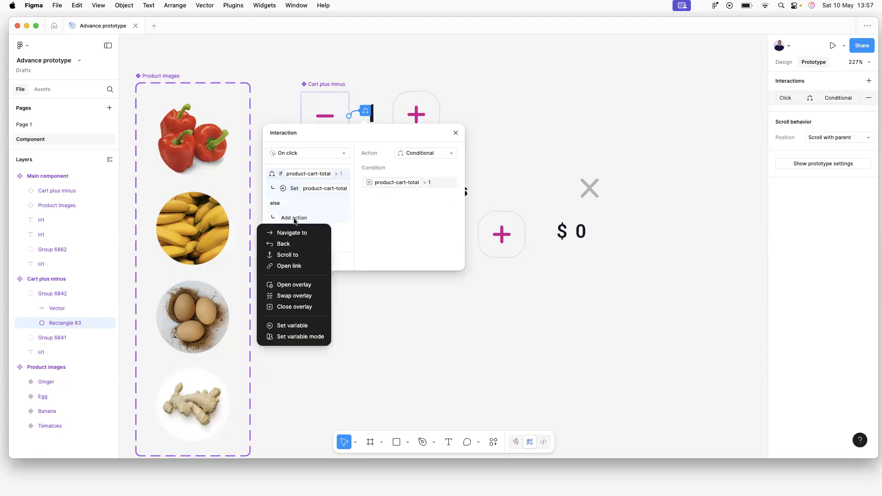
{"action": "left_click", "coordinate": [392, 224]}
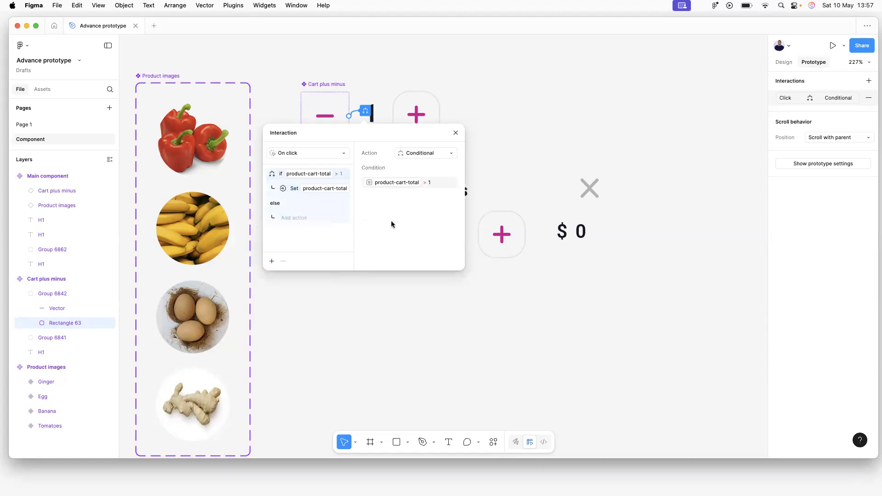
{"action": "left_click", "coordinate": [296, 218]}
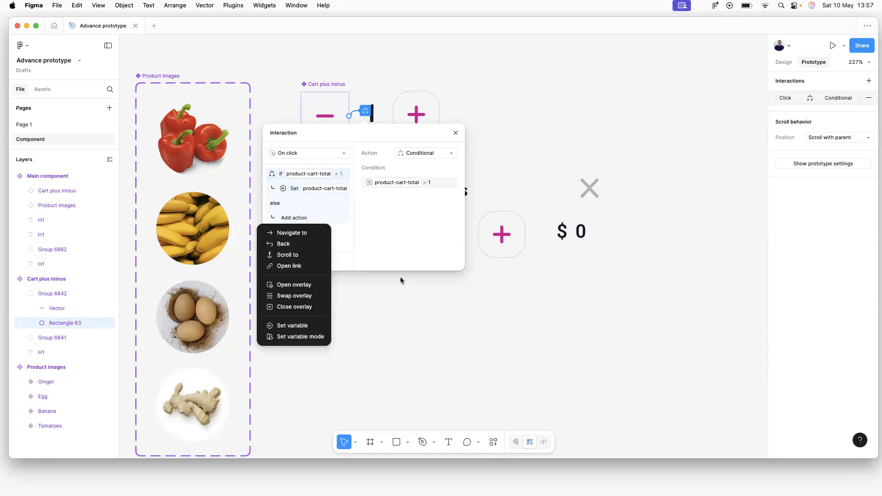
{"action": "left_click", "coordinate": [404, 233]}
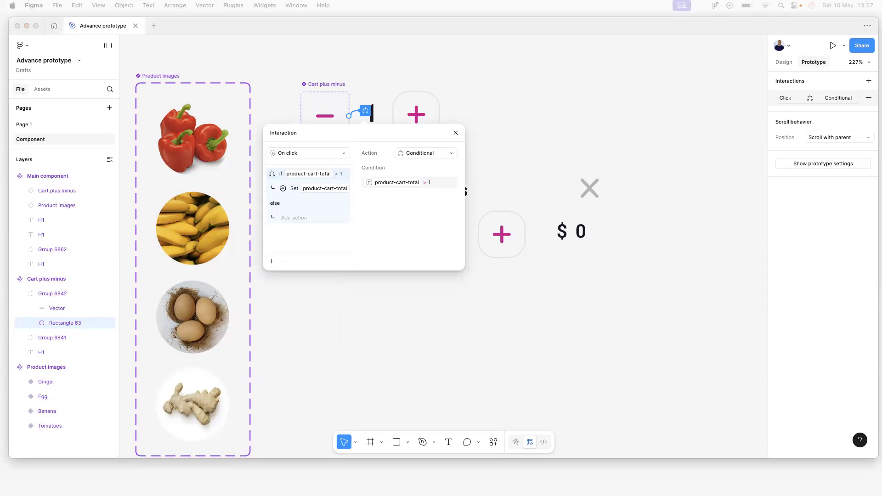
{"action": "left_click", "coordinate": [456, 135]}
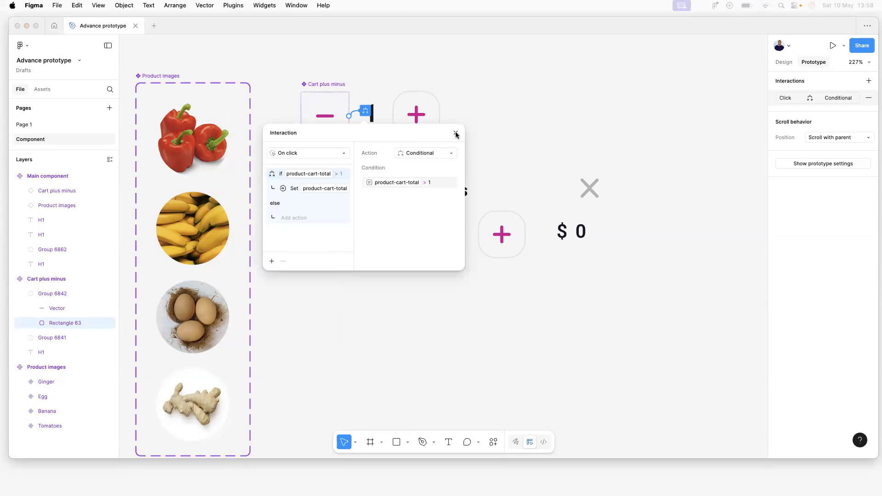
Preview Flow 1 from Page 1 and raise Tomatoes' quantity to 4.
{"action": "left_click", "coordinate": [456, 134]}
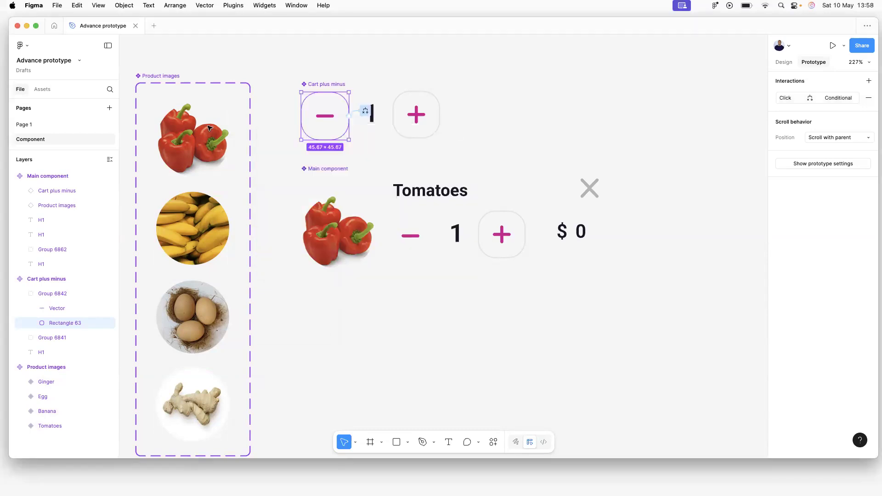
{"action": "left_click", "coordinate": [27, 125]}
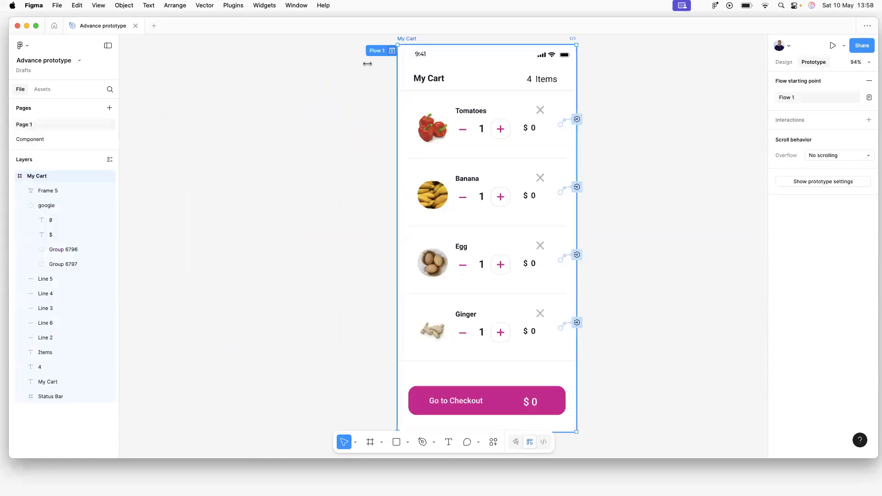
{"action": "left_click", "coordinate": [391, 51]}
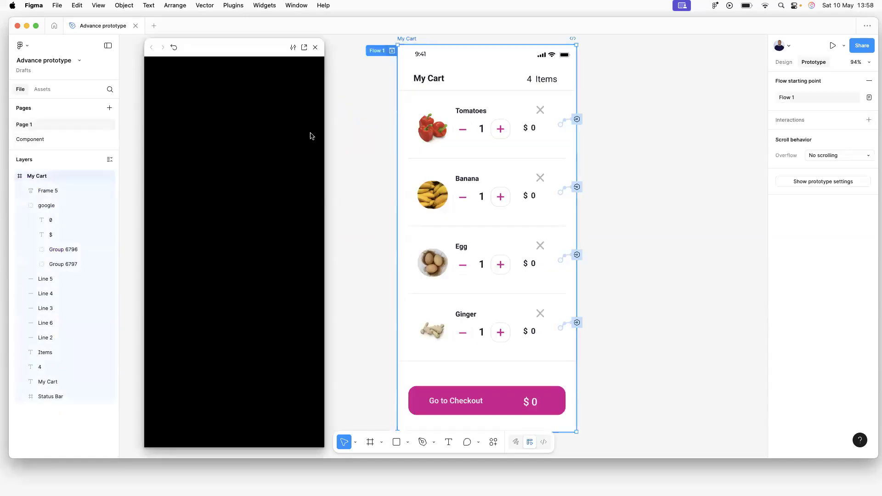
{"action": "left_click", "coordinate": [248, 347]}
{"action": "left_click", "coordinate": [248, 347]}
{"action": "left_click", "coordinate": [248, 346]}
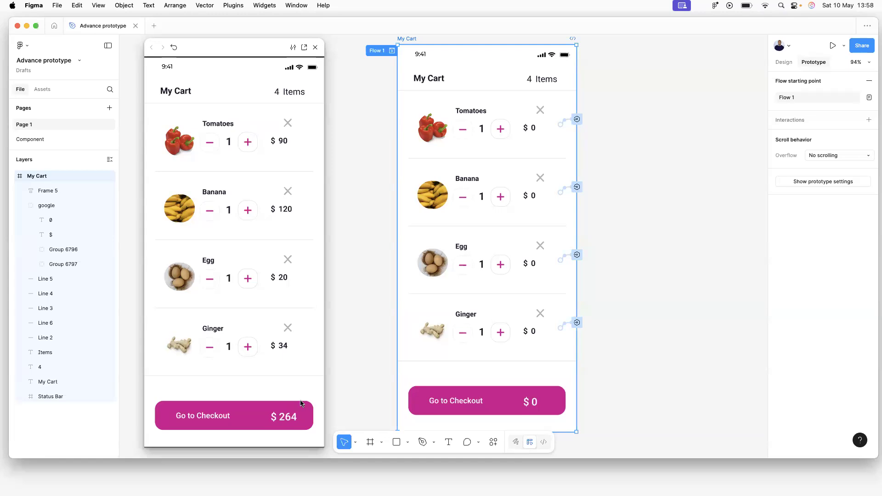
{"action": "left_click", "coordinate": [247, 142]}
{"action": "left_click", "coordinate": [248, 142]}
{"action": "left_click", "coordinate": [248, 142]}
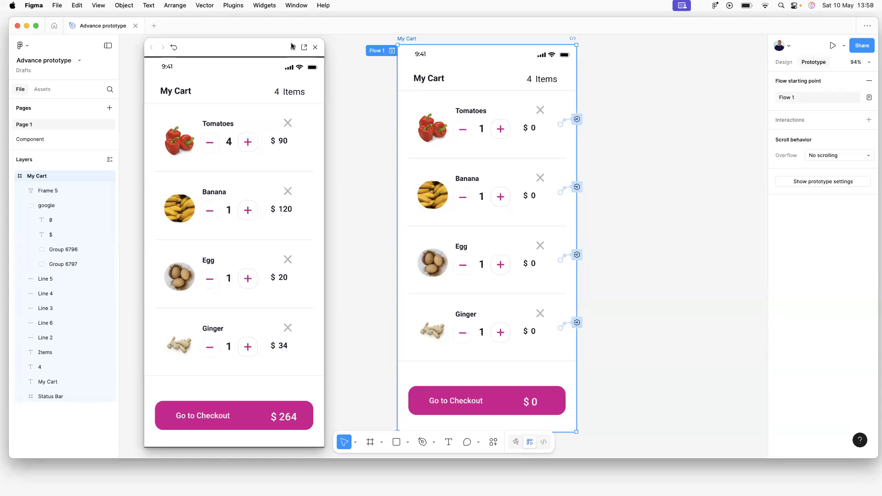
Close the prototype preview to return to the My Cart frame on Page 1.
{"action": "left_click", "coordinate": [315, 48]}
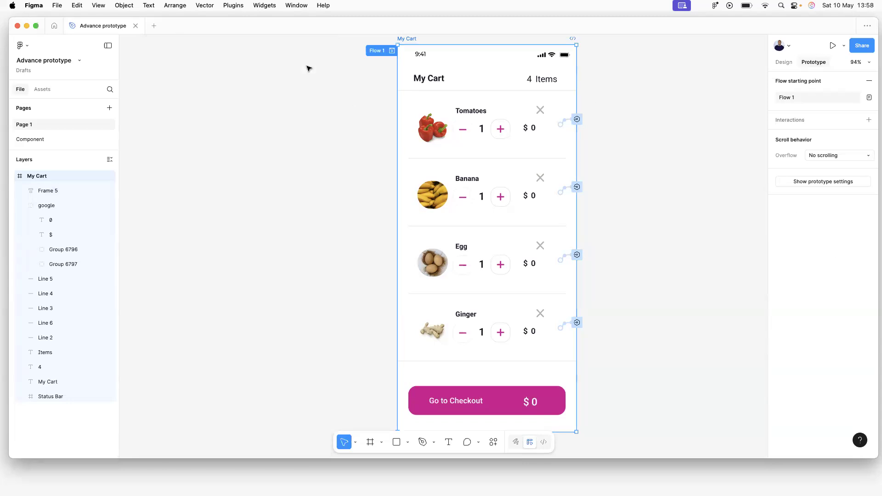
Open the plus button's click interaction on the Component page.
{"action": "left_click", "coordinate": [41, 139]}
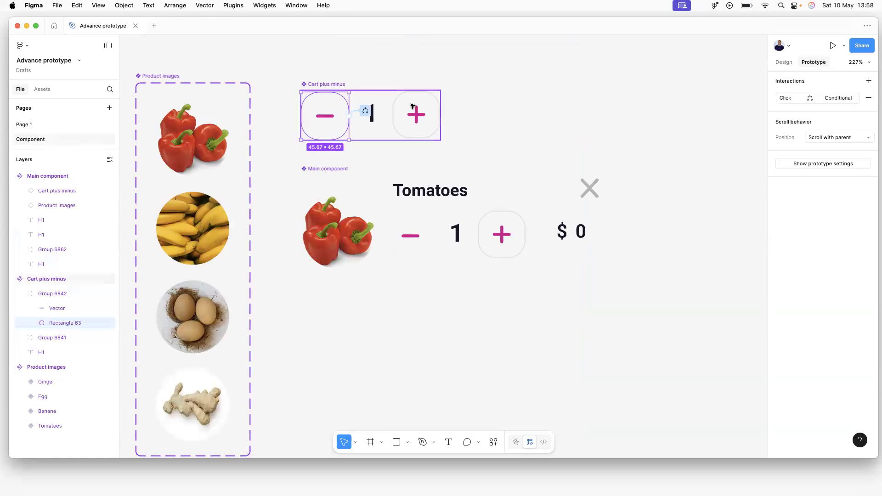
{"action": "left_click", "coordinate": [421, 116]}
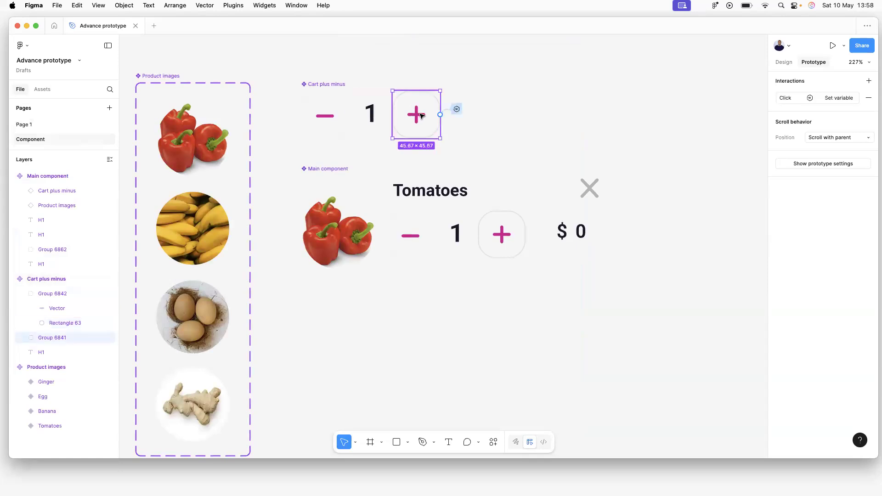
{"action": "left_click", "coordinate": [457, 110]}
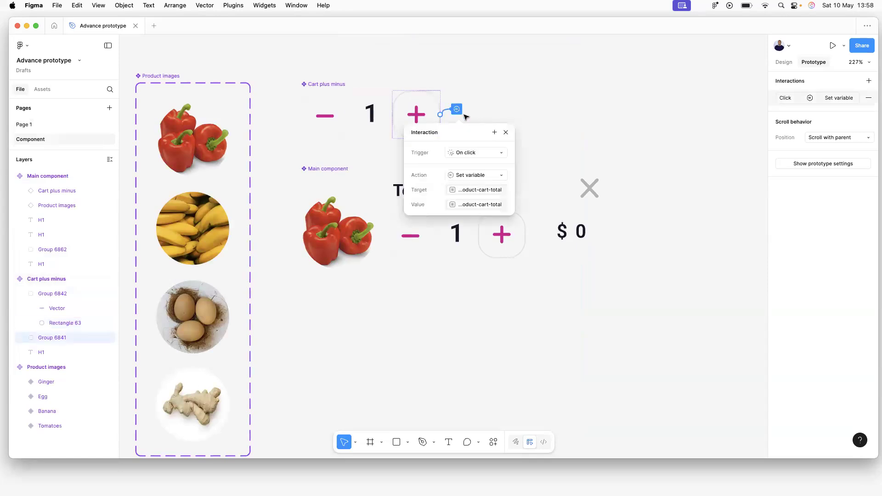
Add a Set variable action: product-total-price = product-base-price * product-cart-total.
{"action": "left_click", "coordinate": [494, 133]}
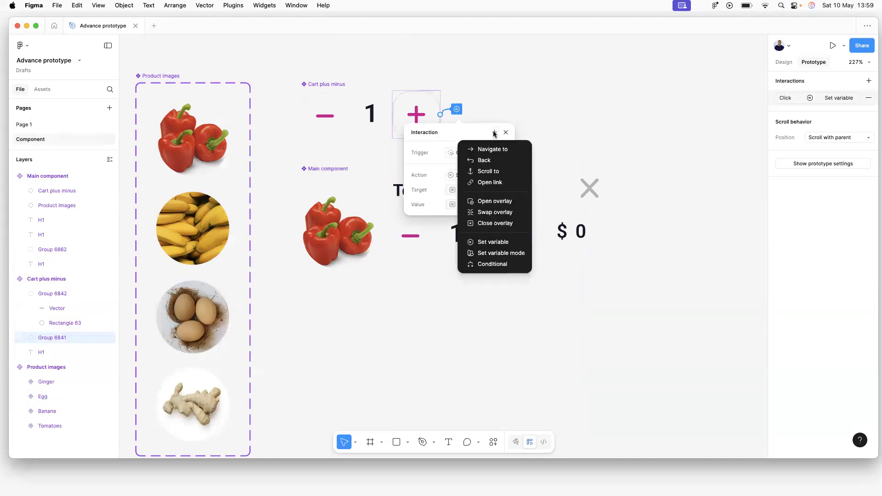
{"action": "left_click", "coordinate": [498, 243]}
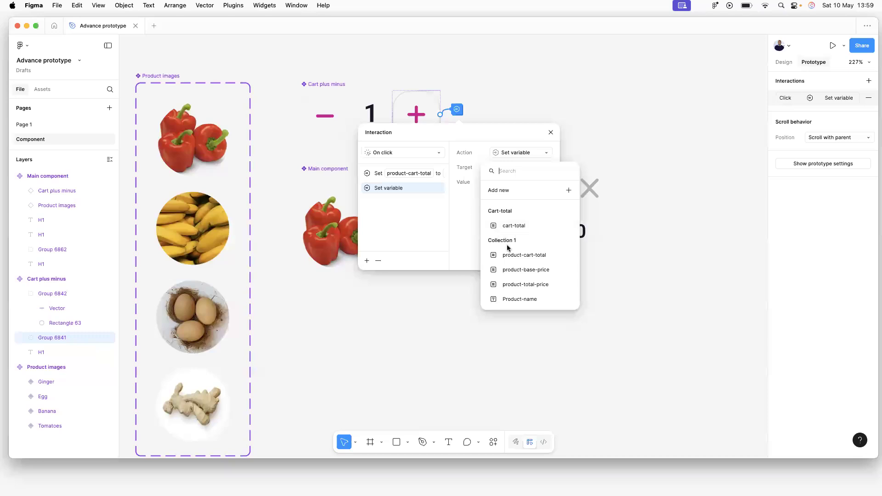
{"action": "left_click", "coordinate": [540, 285]}
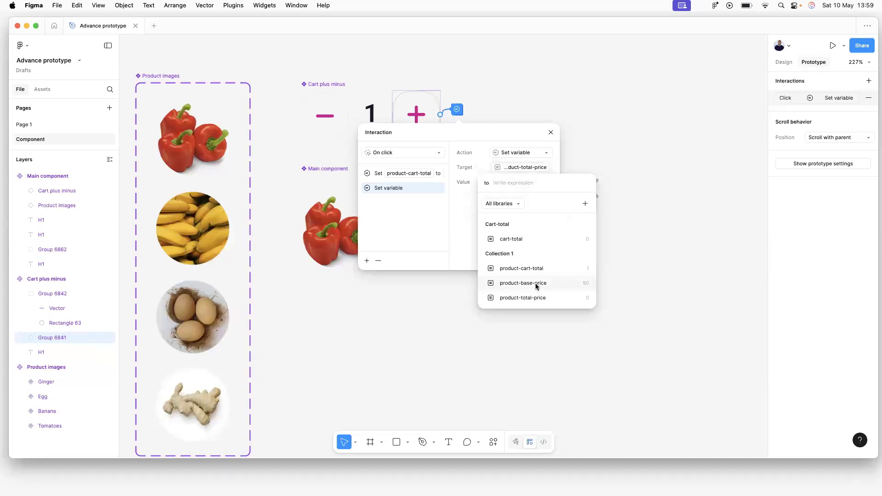
{"action": "left_click", "coordinate": [537, 284]}
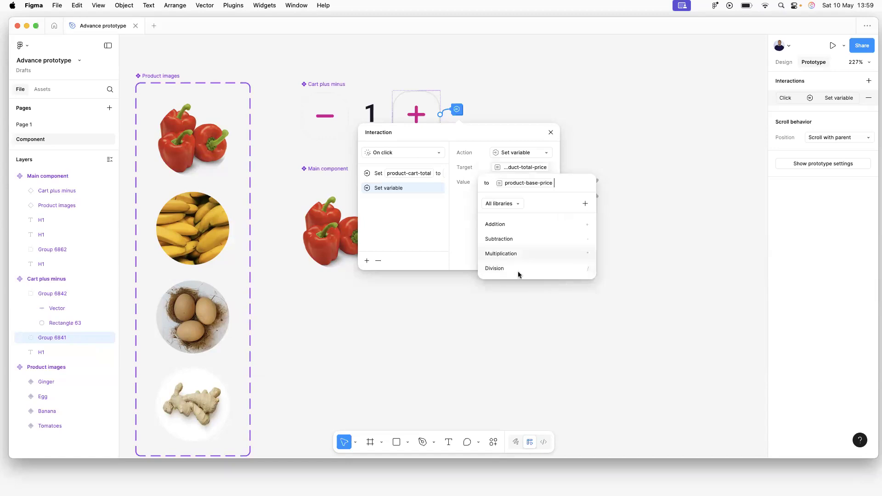
{"action": "left_click", "coordinate": [521, 254]}
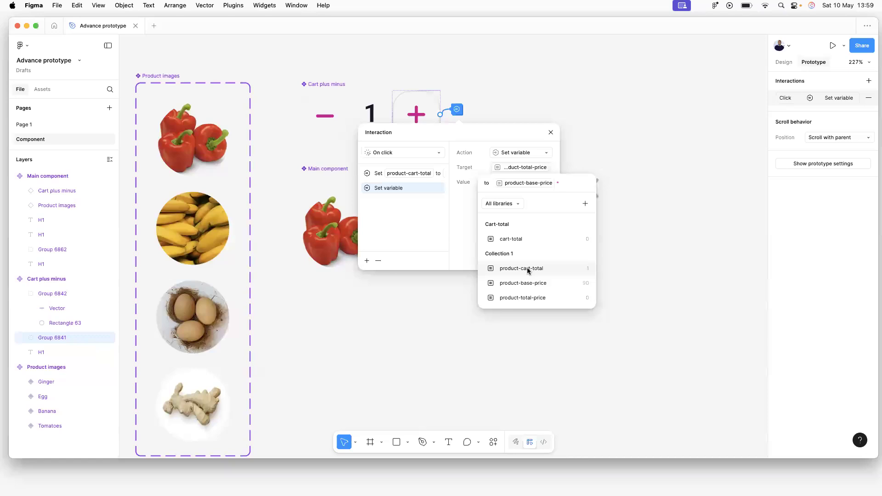
{"action": "left_click", "coordinate": [528, 268]}
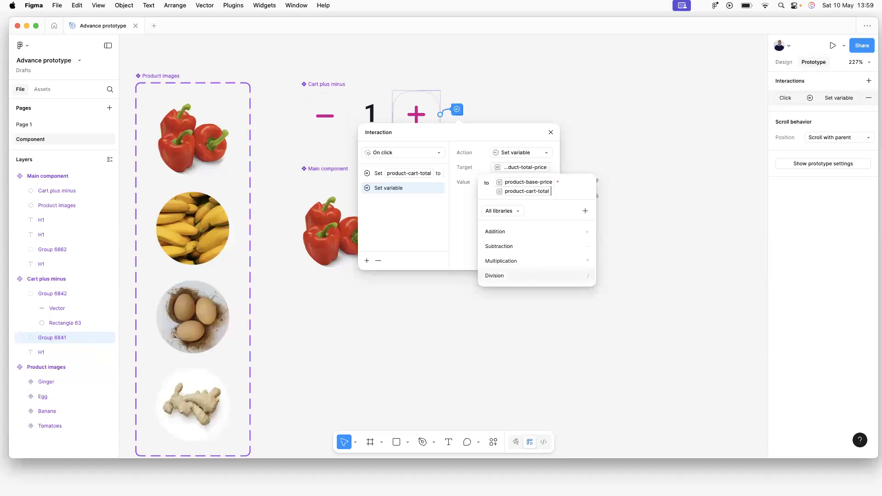
{"action": "left_click", "coordinate": [528, 271]}
{"action": "key", "text": "Return"}
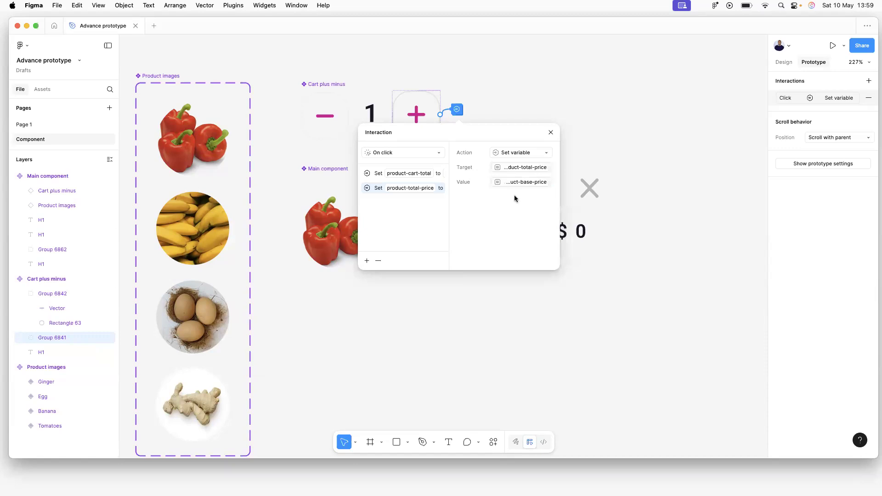
{"action": "left_click", "coordinate": [260, 135]}
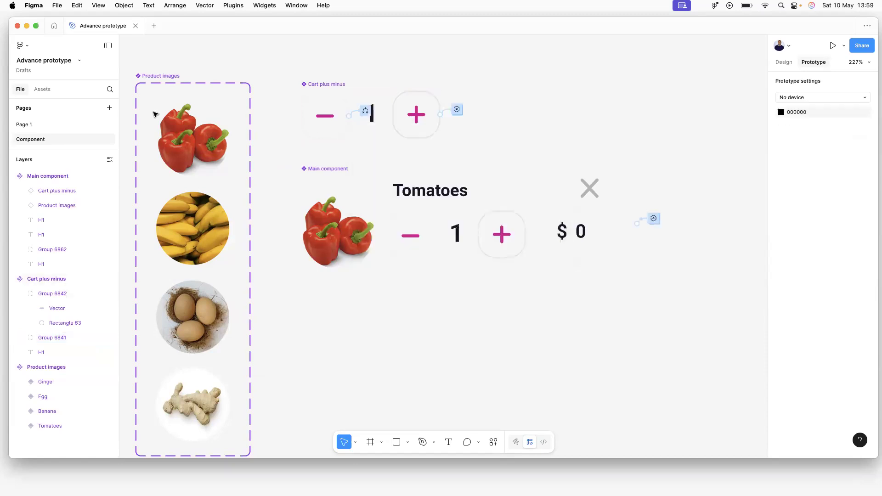
{"action": "left_click", "coordinate": [21, 125]}
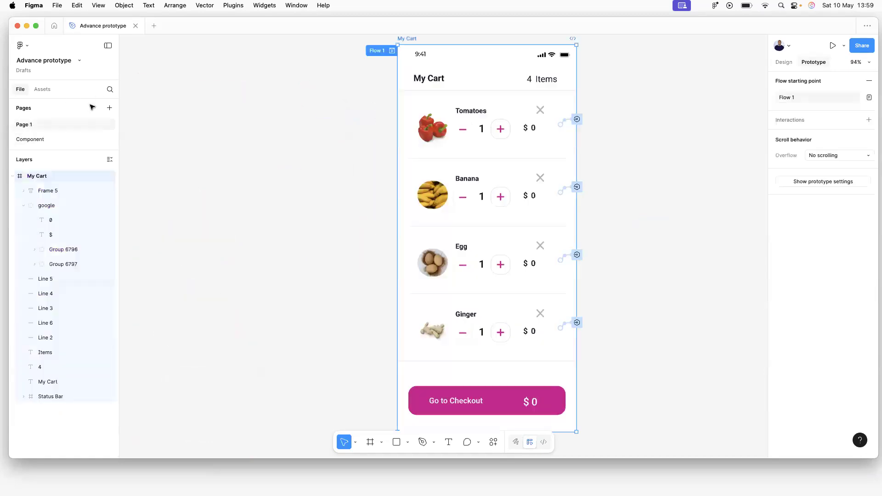
{"action": "left_click", "coordinate": [391, 51]}
{"action": "left_click", "coordinate": [392, 51]}
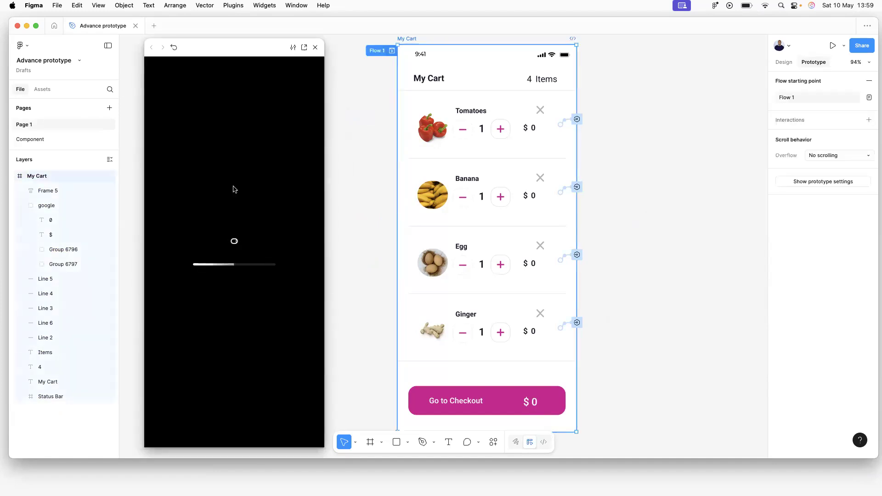
{"action": "left_click", "coordinate": [249, 142]}
{"action": "left_click", "coordinate": [248, 142]}
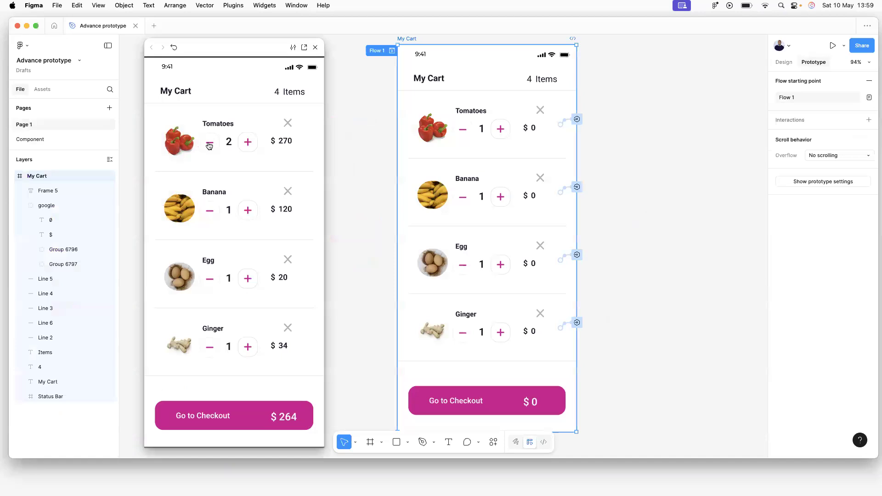
{"action": "left_click", "coordinate": [250, 142]}
{"action": "left_click", "coordinate": [316, 48]}
{"action": "left_click", "coordinate": [48, 140]}
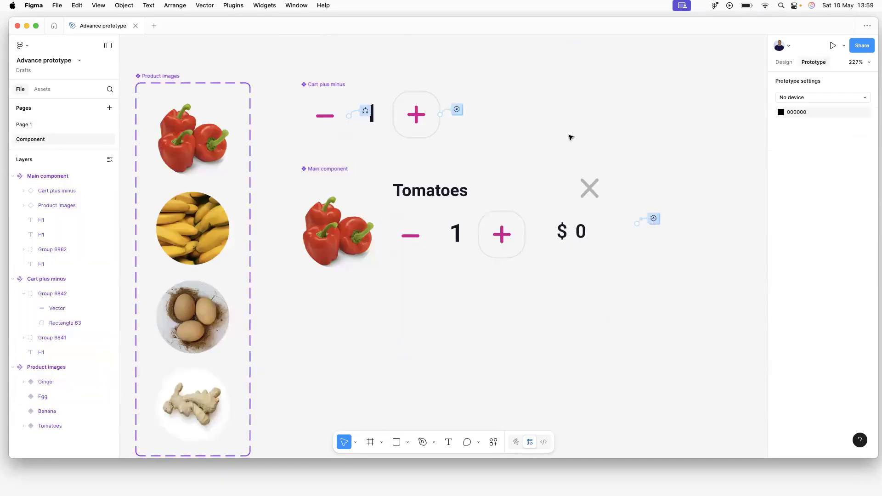
Review the plus button's two Set variable actions on Cart plus minus, then go to Page 1.
{"action": "left_click", "coordinate": [337, 87]}
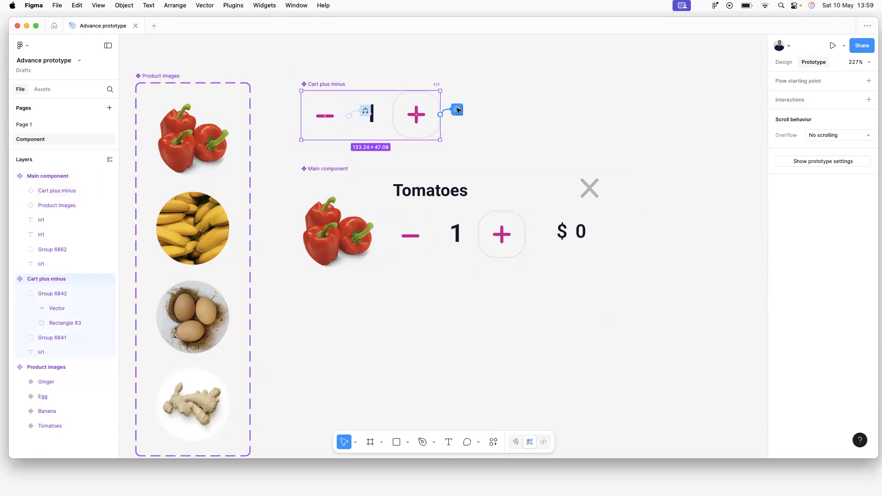
{"action": "left_click", "coordinate": [457, 110]}
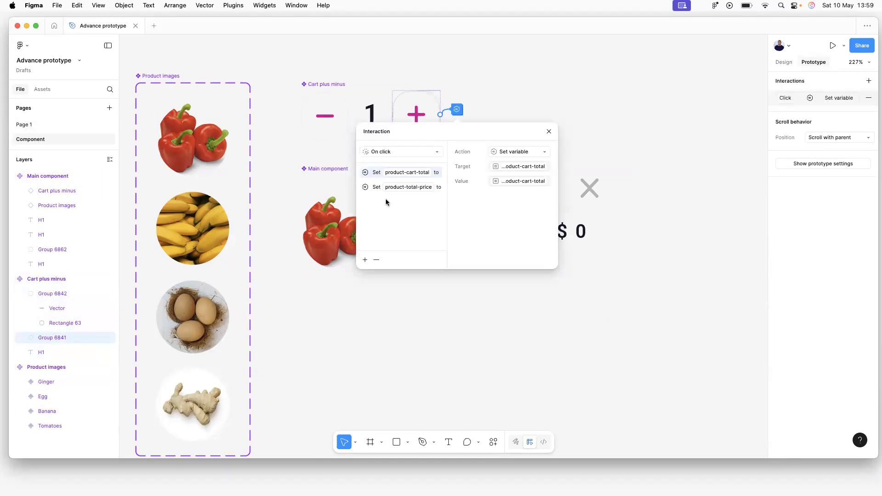
{"action": "left_click", "coordinate": [405, 188]}
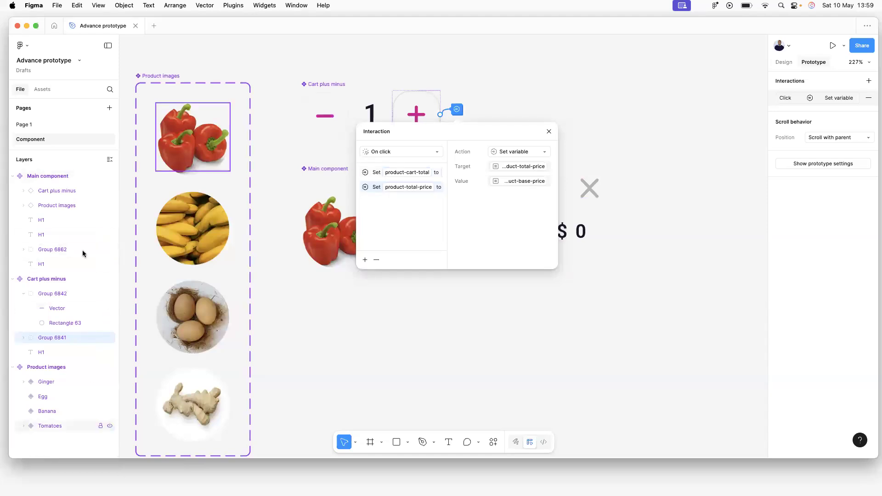
{"action": "left_click", "coordinate": [29, 127]}
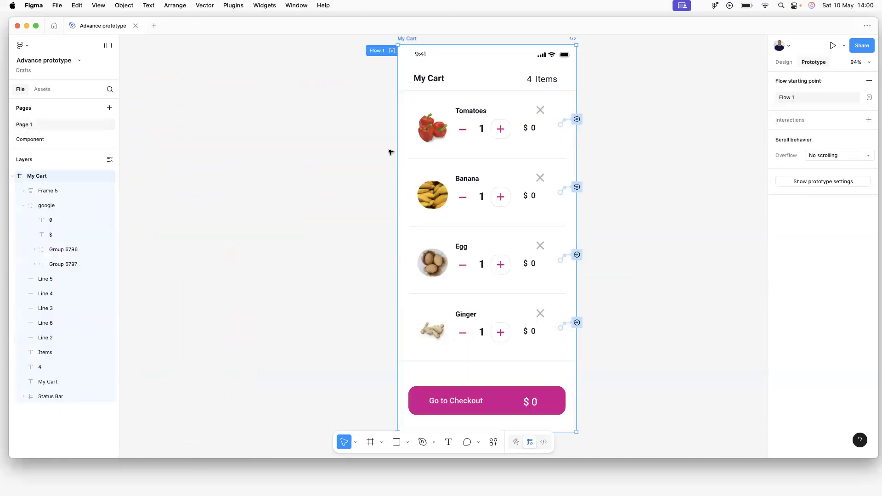
Preview Flow 1 and step Tomatoes' quantity up and down, ending at 1.
{"action": "left_click", "coordinate": [392, 51]}
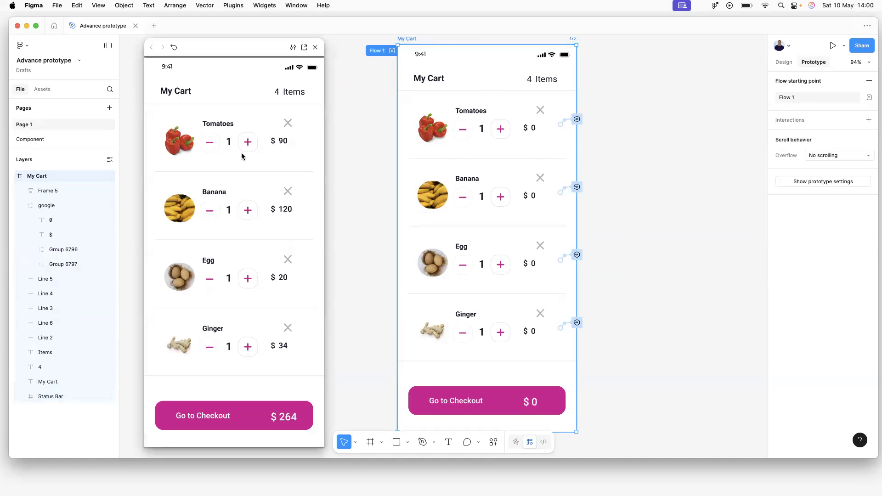
{"action": "left_click", "coordinate": [247, 142]}
{"action": "left_click", "coordinate": [247, 142]}
{"action": "left_click", "coordinate": [247, 142]}
{"action": "left_click", "coordinate": [247, 142]}
{"action": "left_click", "coordinate": [247, 142]}
{"action": "left_click", "coordinate": [247, 142]}
{"action": "left_click", "coordinate": [211, 143]}
{"action": "left_click", "coordinate": [212, 144]}
{"action": "left_click", "coordinate": [211, 145]}
{"action": "left_click", "coordinate": [211, 144]}
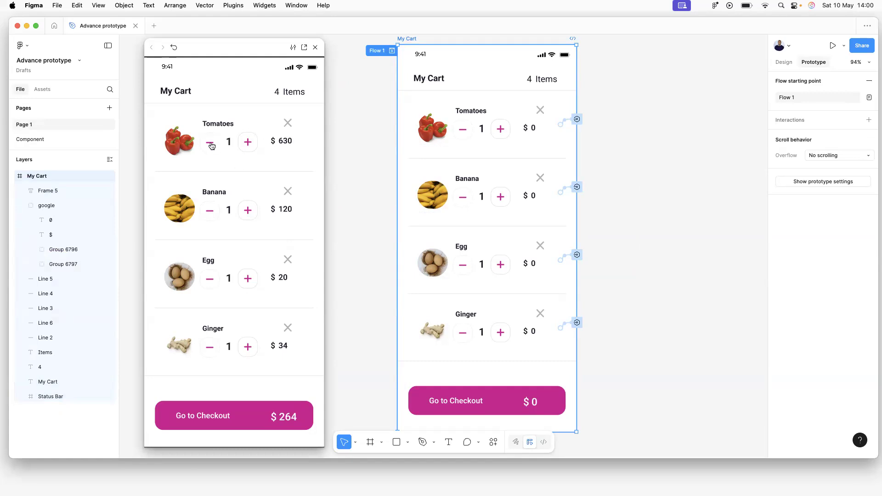
{"action": "left_click", "coordinate": [249, 144]}
{"action": "left_click", "coordinate": [249, 144]}
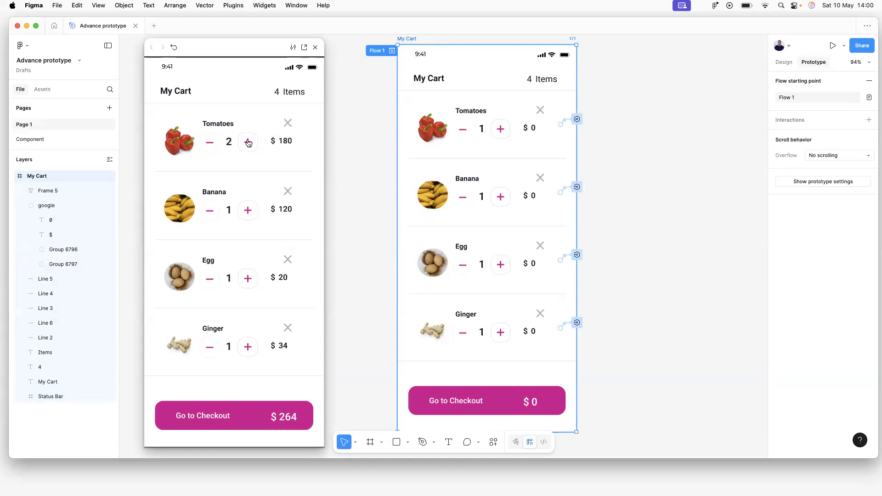
{"action": "left_click", "coordinate": [216, 146]}
Raise Tomatoes' quantity again, then close the preview and return to the Component page.
{"action": "left_click", "coordinate": [247, 142]}
{"action": "left_click", "coordinate": [246, 143]}
{"action": "left_click", "coordinate": [247, 143]}
{"action": "left_click", "coordinate": [247, 143]}
{"action": "left_click", "coordinate": [248, 143]}
{"action": "left_click", "coordinate": [315, 47]}
{"action": "left_click", "coordinate": [33, 139]}
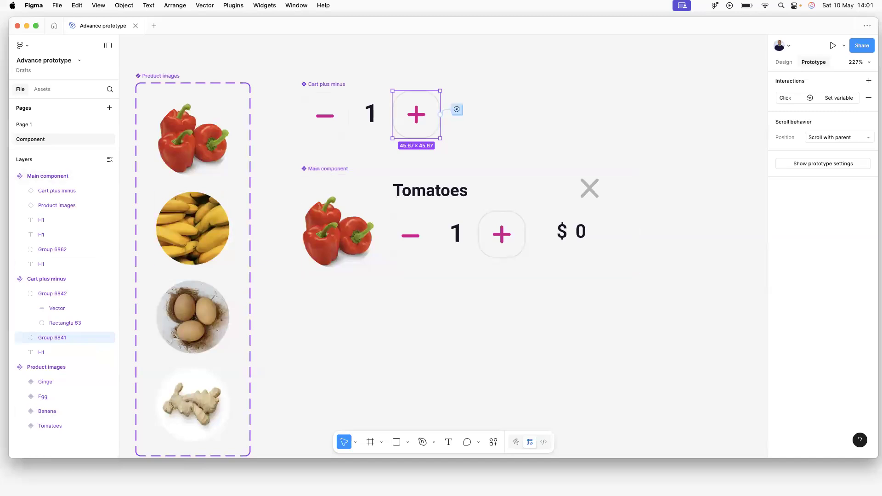
{"action": "left_click", "coordinate": [28, 124]}
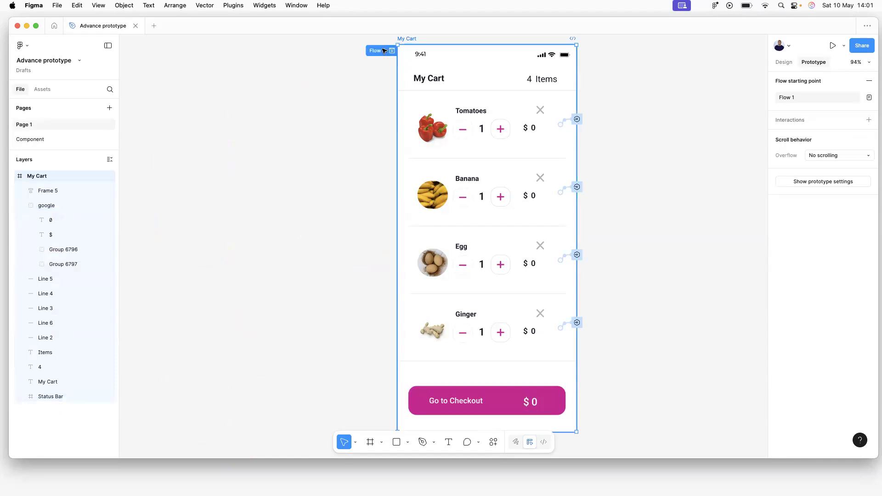
{"action": "left_click", "coordinate": [392, 51]}
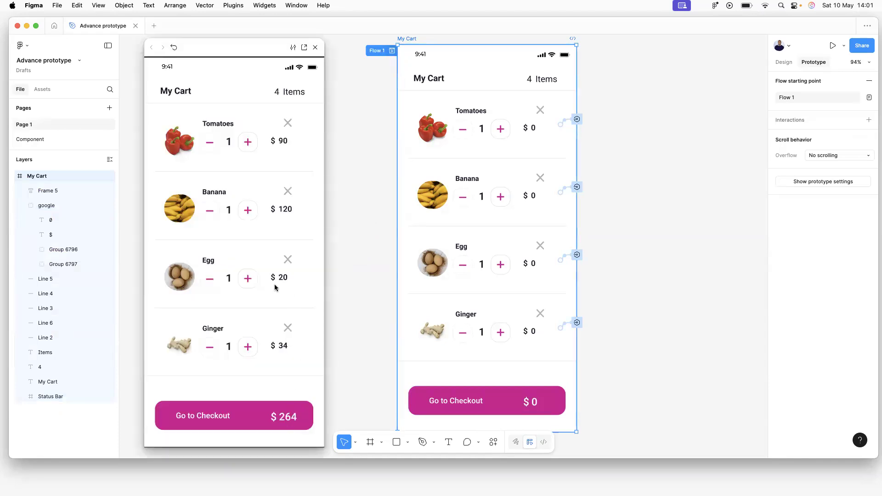
{"action": "left_click", "coordinate": [247, 278]}
{"action": "left_click", "coordinate": [248, 279]}
{"action": "left_click", "coordinate": [248, 279]}
{"action": "left_click", "coordinate": [315, 47]}
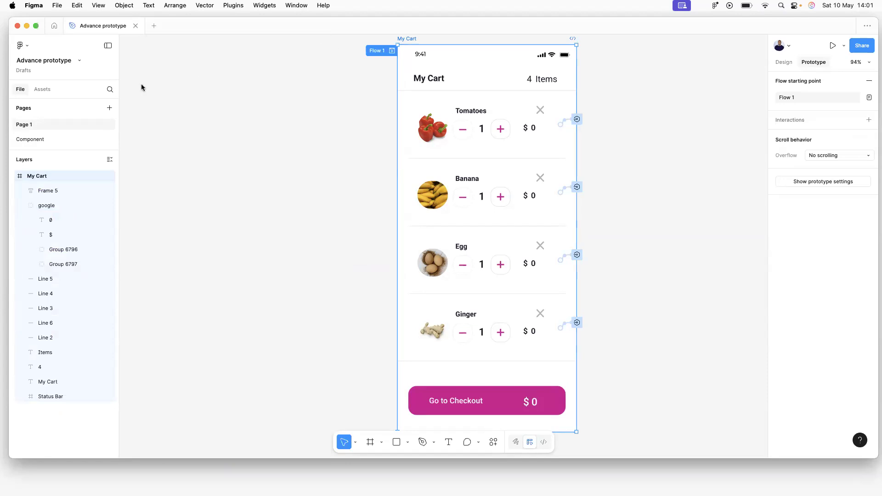
{"action": "left_click", "coordinate": [46, 138]}
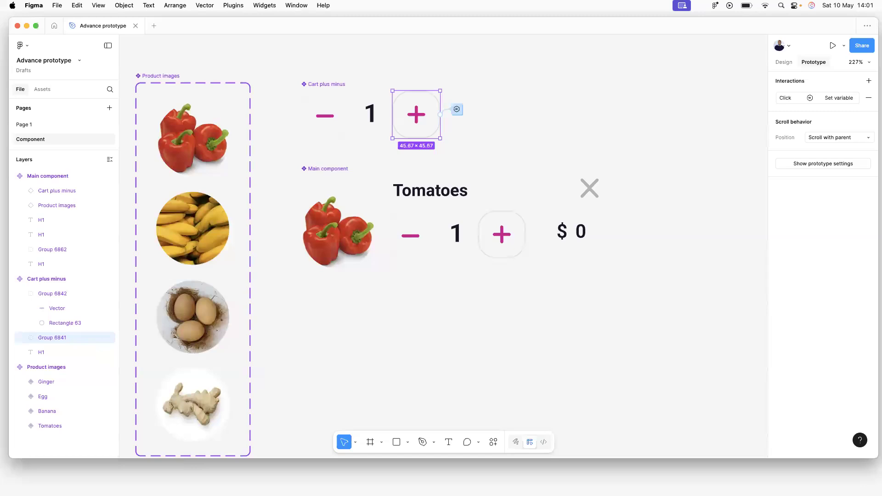
Add a plus-button action setting cart-total to cart-total + product-base-price, then close the dialog.
{"action": "left_click_drag", "start_coordinate": [457, 109], "coordinate": [461, 110]}
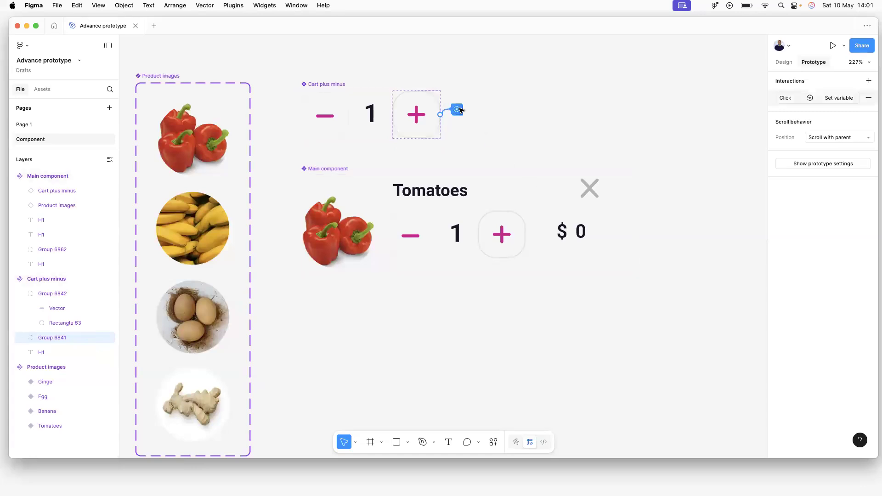
{"action": "left_click", "coordinate": [461, 111]}
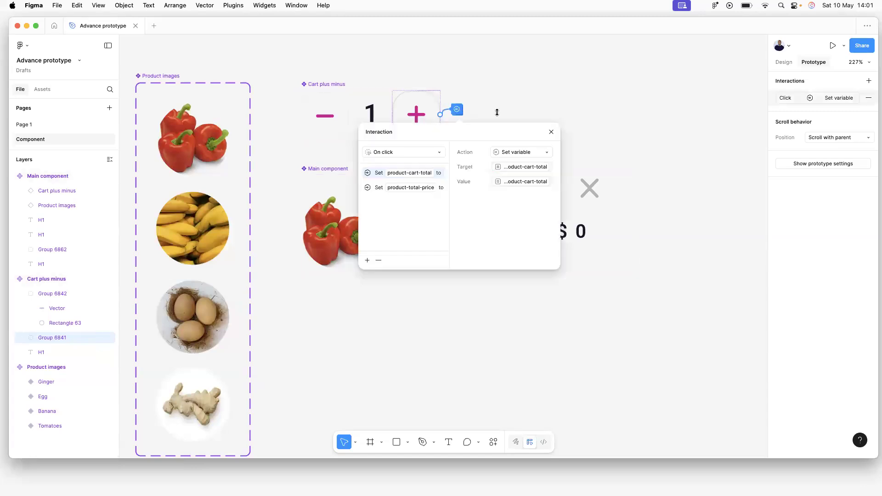
{"action": "left_click", "coordinate": [368, 262]}
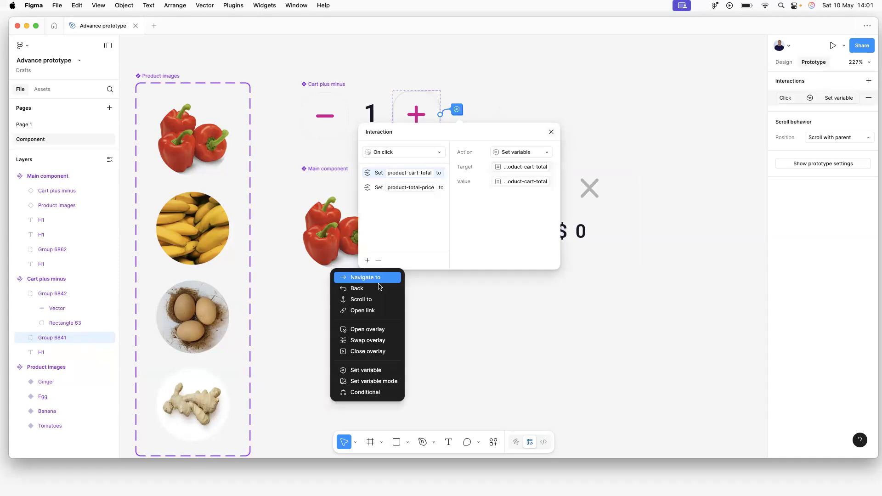
{"action": "left_click", "coordinate": [375, 371]}
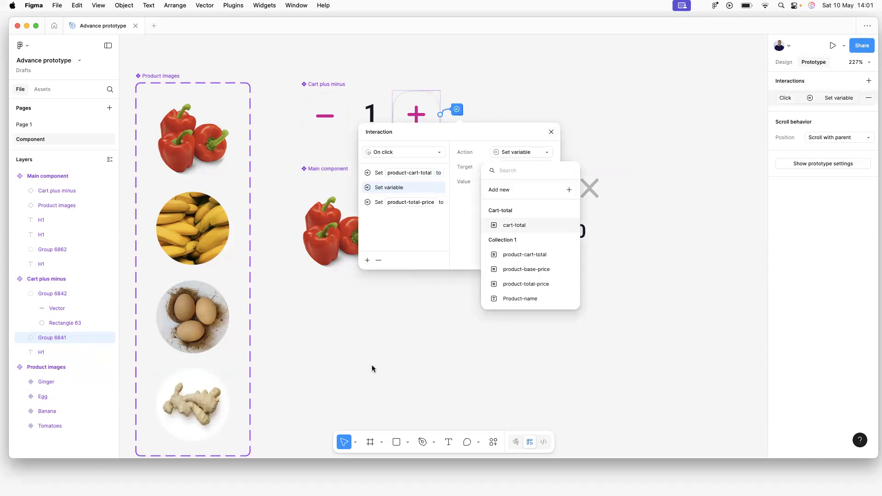
{"action": "left_click", "coordinate": [528, 225]}
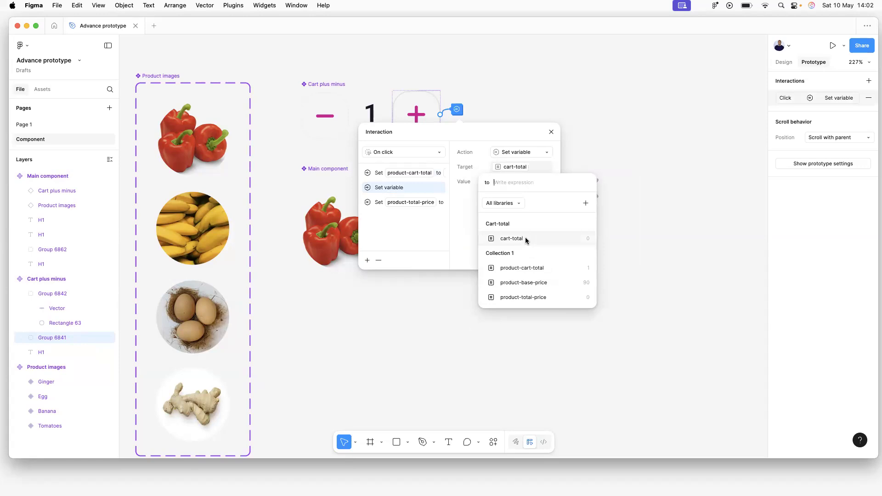
{"action": "left_click", "coordinate": [526, 238]}
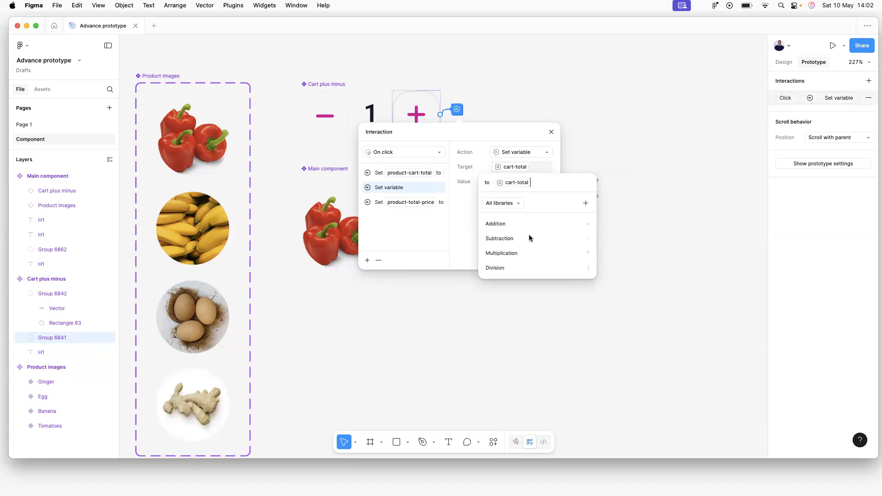
{"action": "left_click", "coordinate": [556, 223]}
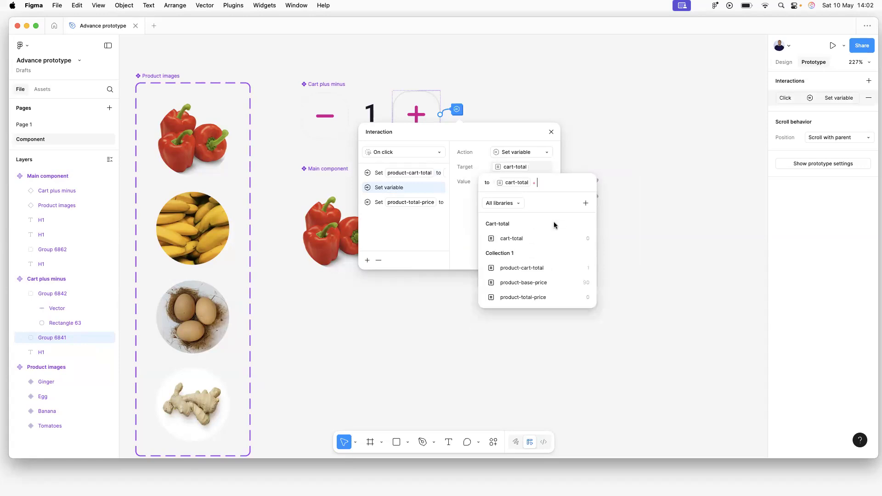
{"action": "left_click", "coordinate": [538, 282]}
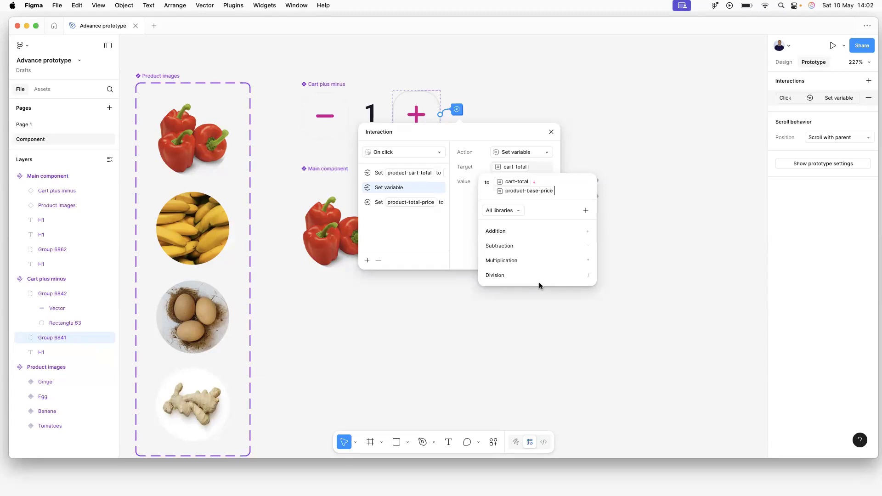
{"action": "key", "text": "Return"}
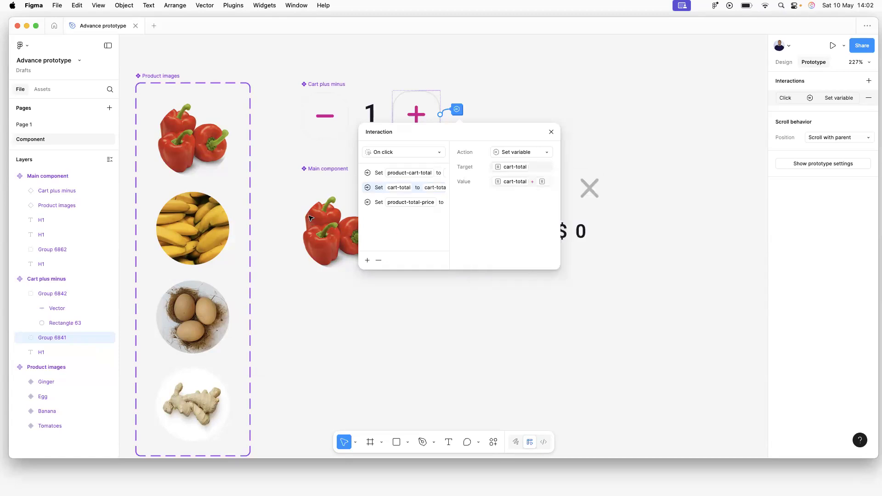
{"action": "left_click", "coordinate": [265, 199]}
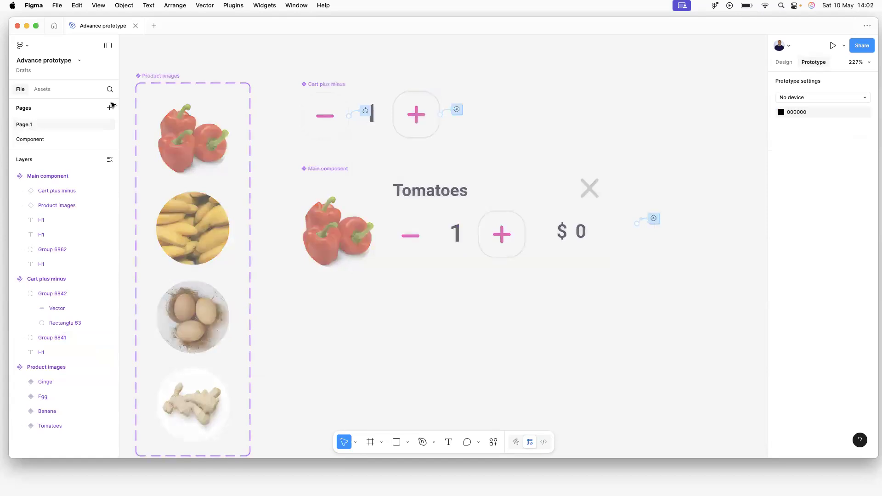
Preview Flow 1 from Page 1 and raise Ginger's quantity seven times.
{"action": "left_click", "coordinate": [28, 128]}
{"action": "left_click", "coordinate": [392, 50]}
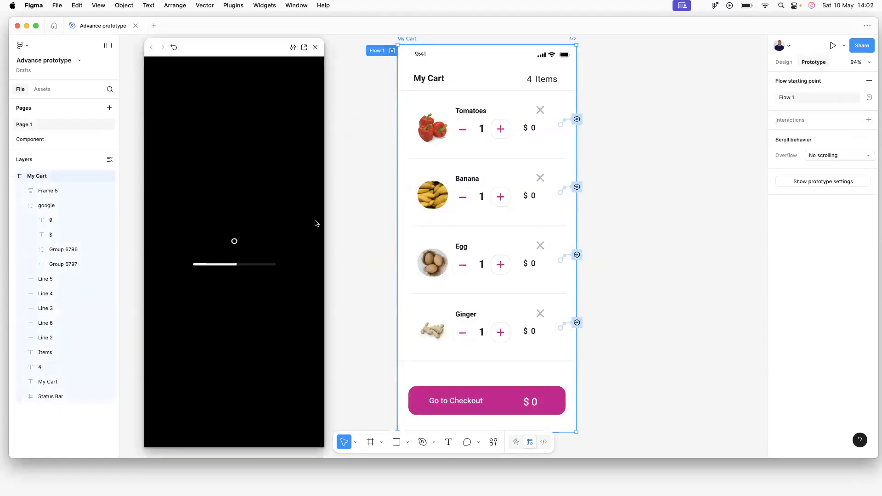
{"action": "left_click", "coordinate": [248, 348]}
{"action": "left_click", "coordinate": [248, 349]}
{"action": "left_click", "coordinate": [248, 348]}
{"action": "left_click", "coordinate": [248, 348]}
{"action": "left_click", "coordinate": [248, 349]}
{"action": "left_click", "coordinate": [248, 348]}
{"action": "left_click", "coordinate": [248, 349]}
Lower and raise Ginger's quantity again, restart the preview, then close it.
{"action": "left_click", "coordinate": [215, 351]}
{"action": "left_click", "coordinate": [215, 351]}
{"action": "left_click", "coordinate": [214, 350]}
{"action": "left_click", "coordinate": [214, 351]}
{"action": "left_click", "coordinate": [213, 350]}
{"action": "left_click", "coordinate": [212, 349]}
{"action": "left_click", "coordinate": [213, 349]}
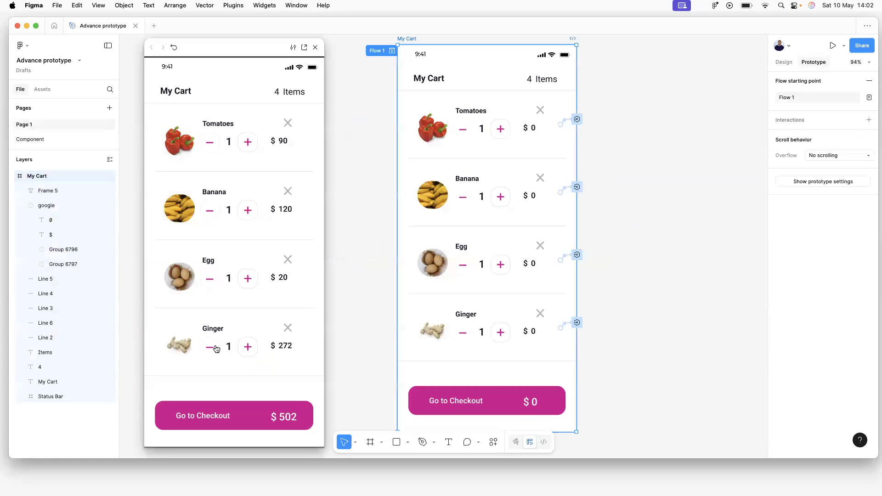
{"action": "left_click", "coordinate": [248, 348]}
{"action": "left_click", "coordinate": [247, 348]}
{"action": "left_click", "coordinate": [247, 348]}
{"action": "left_click", "coordinate": [247, 348]}
{"action": "left_click", "coordinate": [248, 348]}
{"action": "left_click", "coordinate": [247, 348]}
{"action": "left_click", "coordinate": [248, 348]}
{"action": "left_click", "coordinate": [173, 47]}
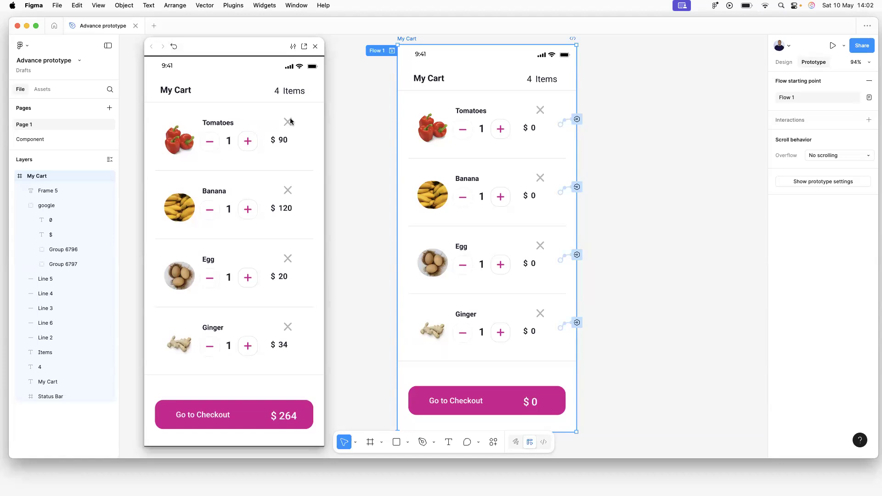
{"action": "left_click", "coordinate": [315, 46]}
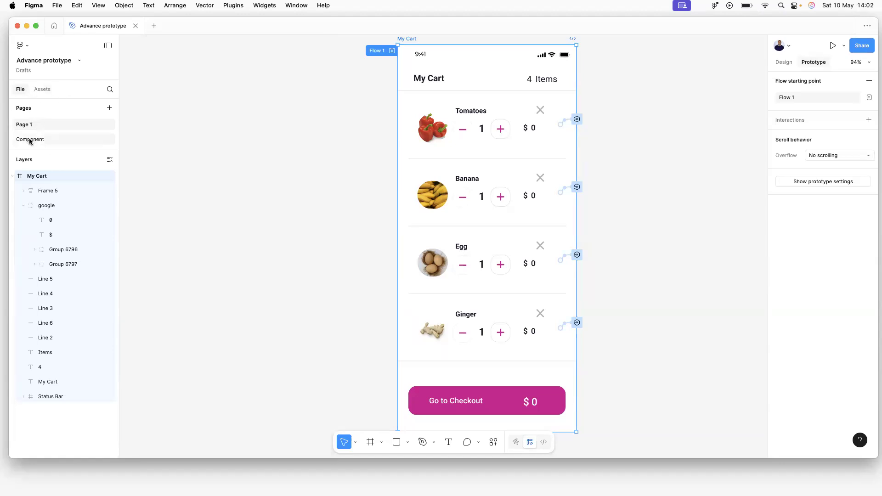
Open the minus button's conditional click interaction on the Component page.
{"action": "left_click", "coordinate": [30, 138]}
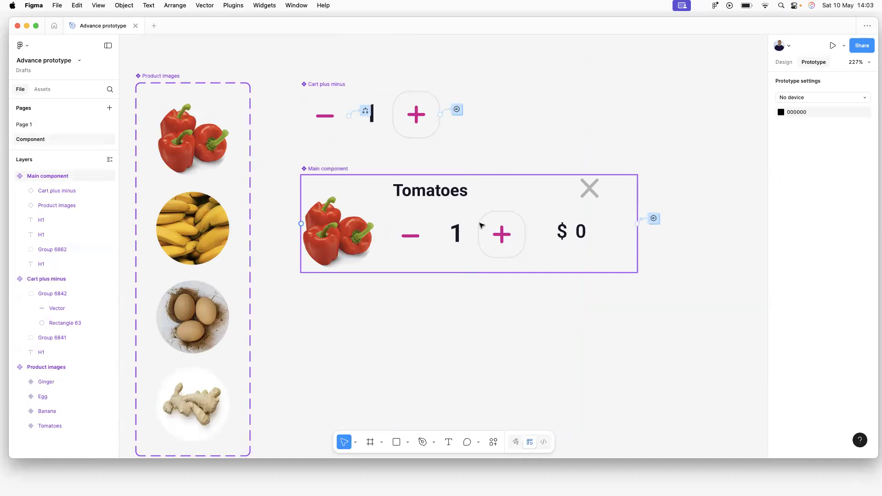
{"action": "left_click", "coordinate": [365, 111]}
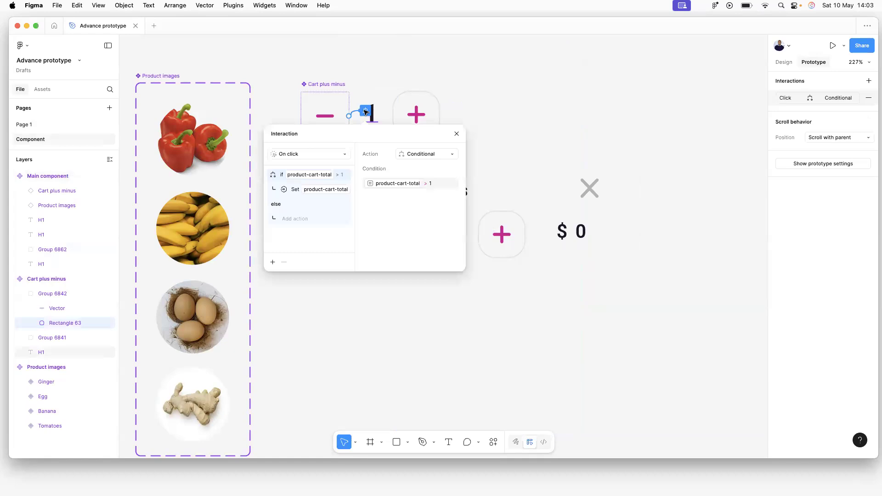
Add a minus-button action setting product-total-price to product-base-price * product-cart-total, then close.
{"action": "left_click", "coordinate": [273, 262]}
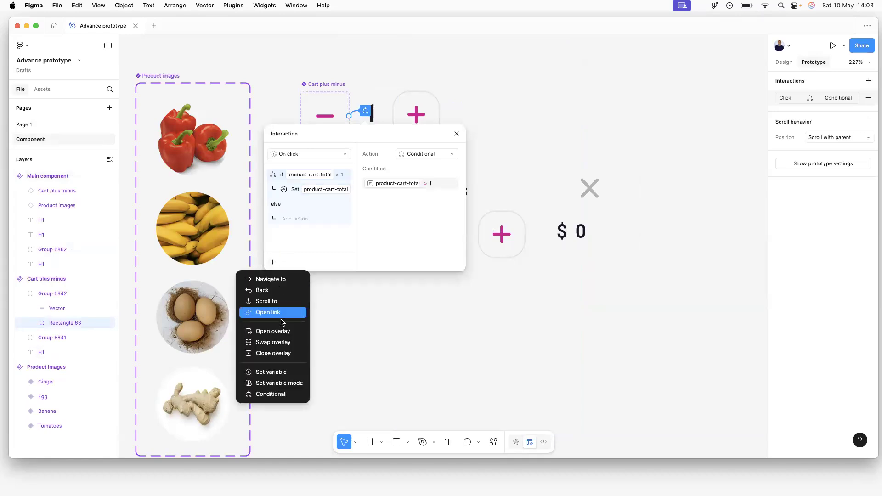
{"action": "left_click", "coordinate": [277, 373]}
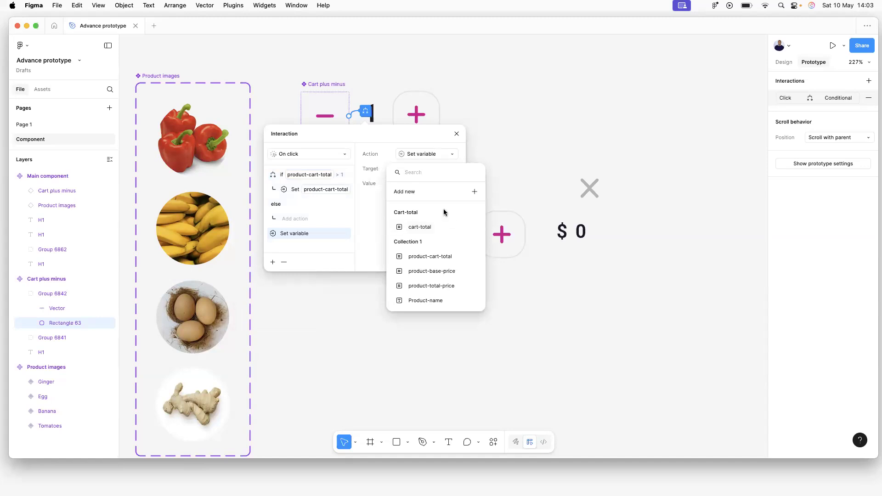
{"action": "left_click", "coordinate": [446, 286]}
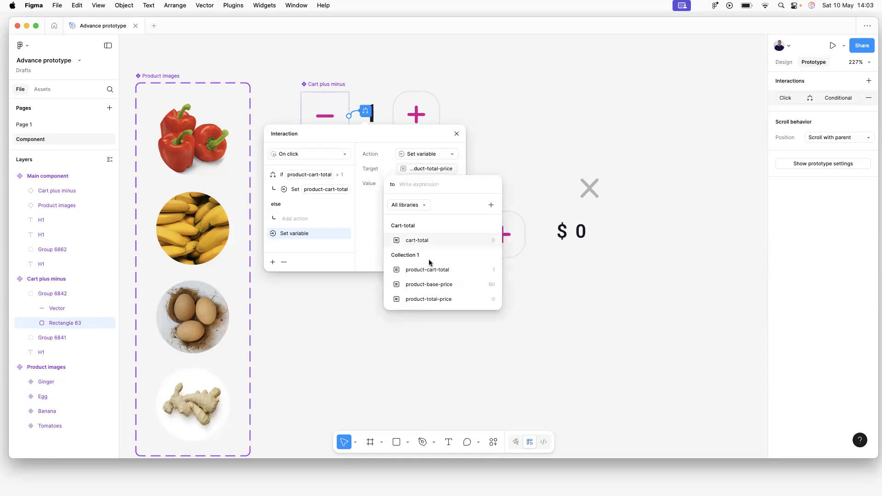
{"action": "left_click", "coordinate": [437, 284]}
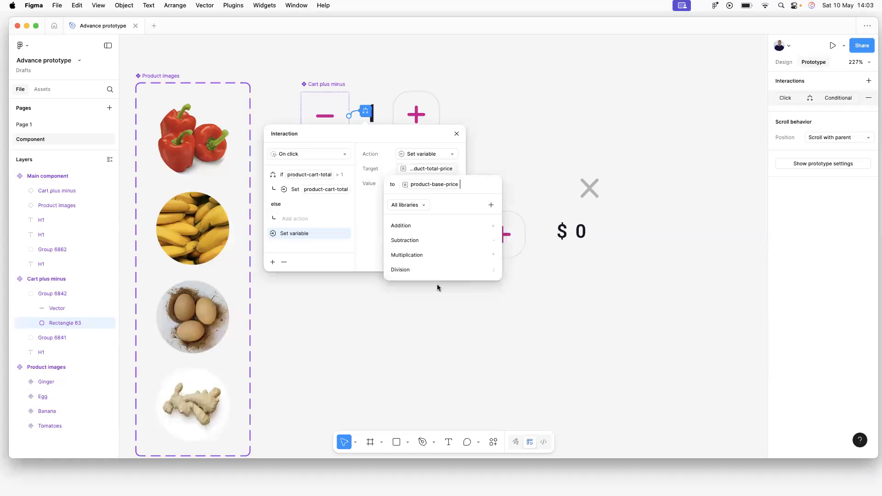
{"action": "left_click", "coordinate": [410, 256]}
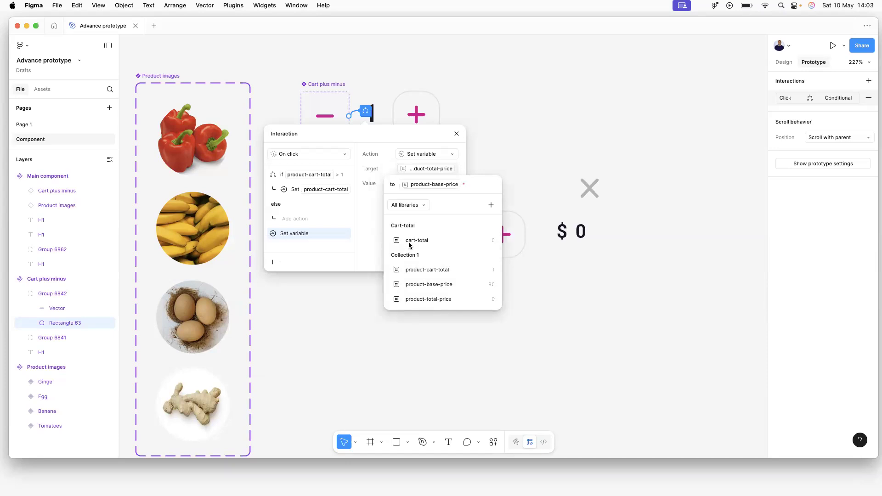
{"action": "left_click", "coordinate": [431, 268]}
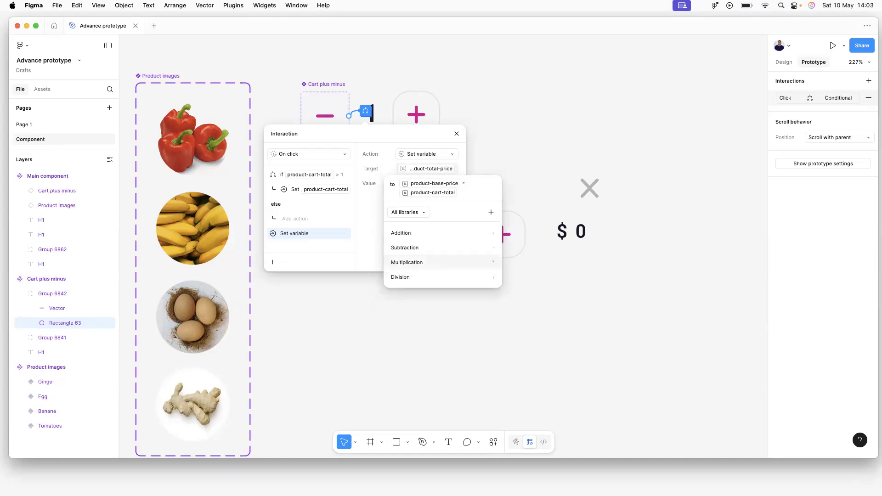
{"action": "left_click", "coordinate": [431, 266]}
{"action": "key", "text": "Return"}
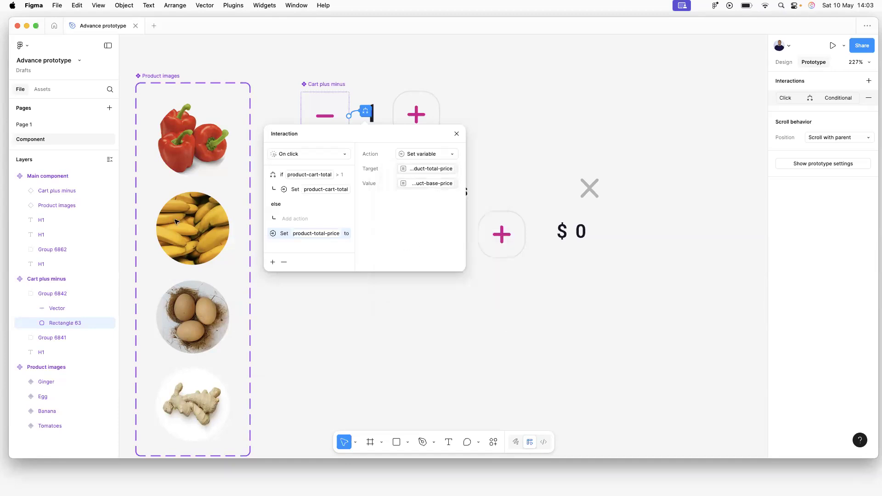
{"action": "left_click", "coordinate": [271, 75]}
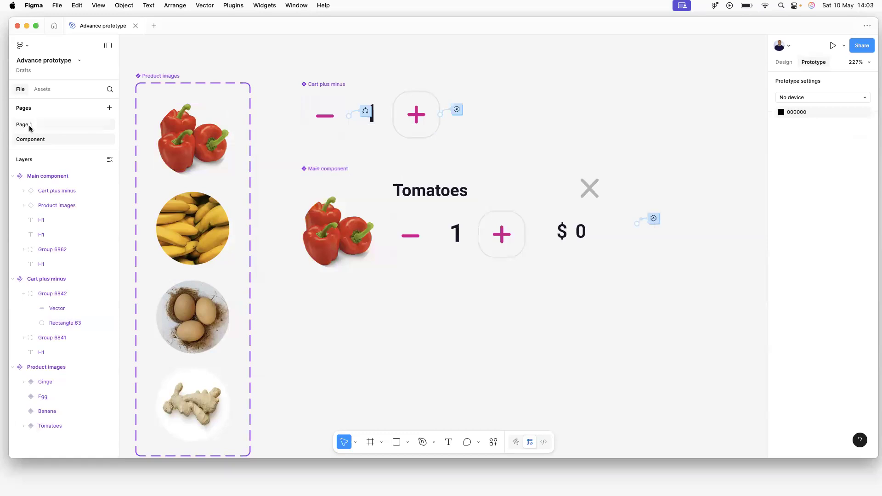
{"action": "left_click", "coordinate": [29, 126]}
{"action": "left_click", "coordinate": [392, 51]}
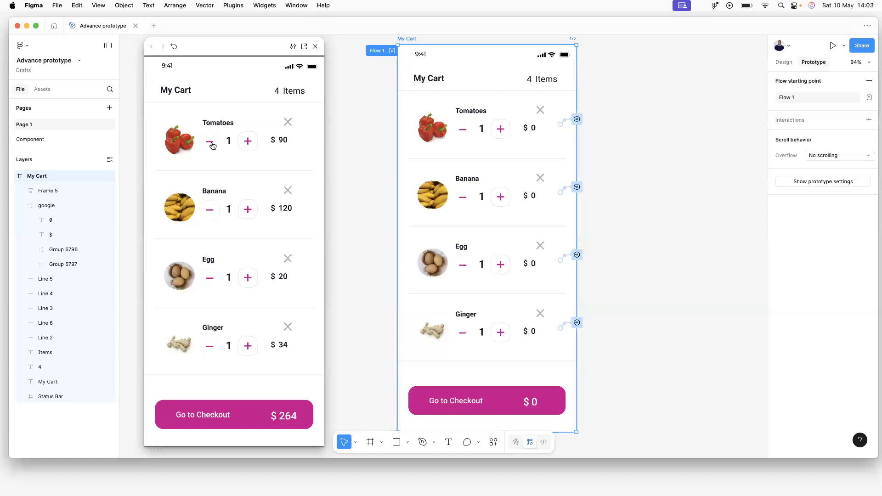
{"action": "left_click", "coordinate": [242, 144]}
{"action": "left_click", "coordinate": [209, 146]}
{"action": "left_click", "coordinate": [248, 141]}
{"action": "left_click", "coordinate": [210, 145]}
{"action": "left_click", "coordinate": [248, 209]}
{"action": "left_click", "coordinate": [214, 217]}
{"action": "left_click", "coordinate": [250, 210]}
{"action": "left_click", "coordinate": [210, 214]}
{"action": "left_click", "coordinate": [243, 213]}
{"action": "left_click", "coordinate": [212, 214]}
{"action": "left_click", "coordinate": [252, 215]}
{"action": "left_click", "coordinate": [251, 210]}
{"action": "left_click", "coordinate": [211, 212]}
{"action": "left_click", "coordinate": [247, 280]}
{"action": "left_click", "coordinate": [209, 285]}
{"action": "left_click", "coordinate": [248, 283]}
{"action": "left_click", "coordinate": [212, 286]}
{"action": "left_click", "coordinate": [247, 348]}
{"action": "left_click", "coordinate": [208, 348]}
{"action": "left_click", "coordinate": [315, 47]}
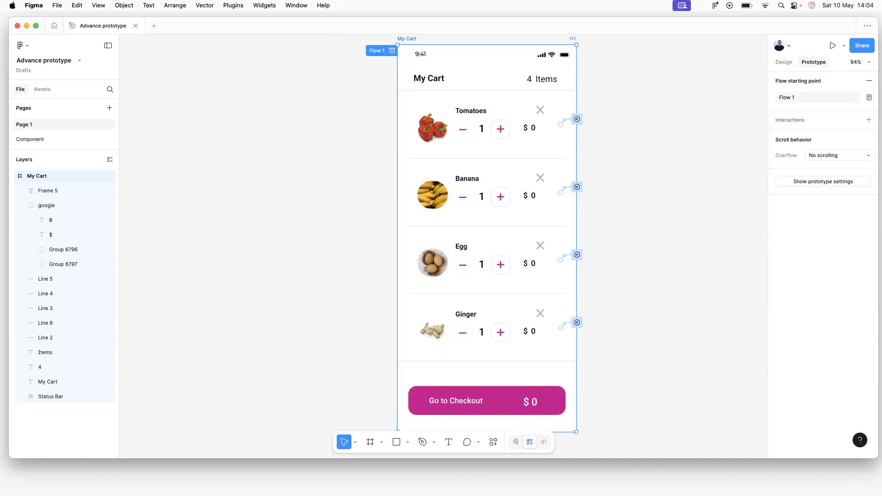
{"action": "left_click", "coordinate": [44, 139]}
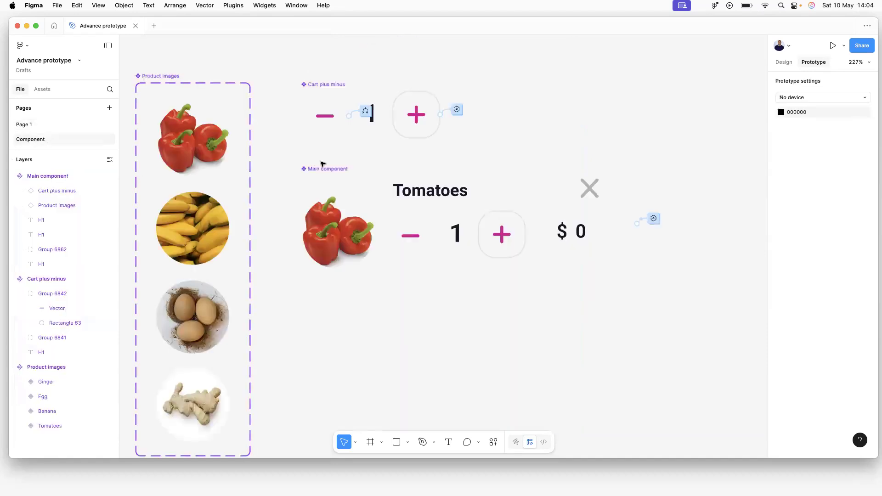
Drag the minus button's Set product-total-price action into the if branch under Set product-cart-total.
{"action": "left_click", "coordinate": [367, 111]}
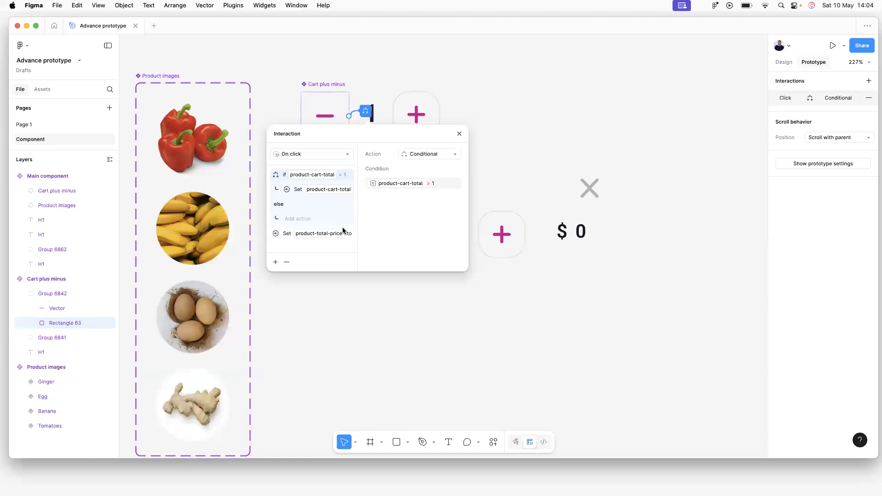
{"action": "left_click", "coordinate": [289, 233]}
{"action": "left_click_drag", "start_coordinate": [291, 200], "coordinate": [291, 198]}
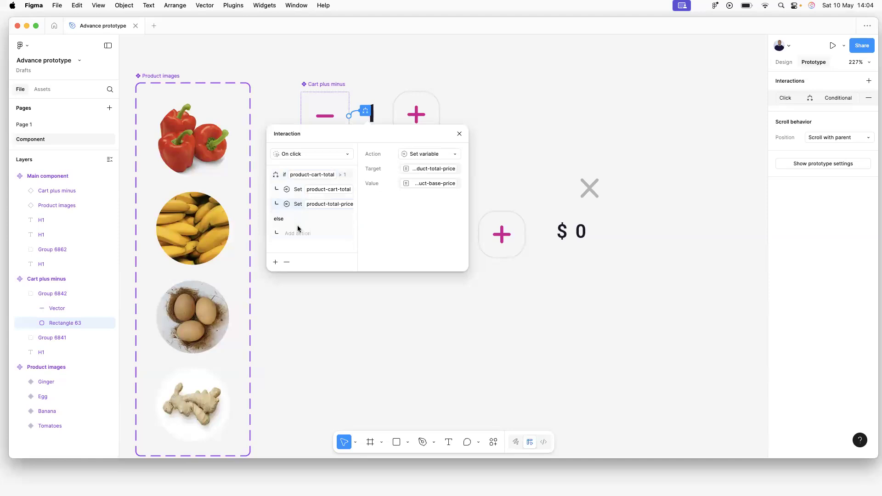
{"action": "mouse_move", "coordinate": [293, 201]}
{"action": "left_mouse_down"}
{"action": "mouse_move", "coordinate": [301, 259]}
{"action": "mouse_move", "coordinate": [294, 194]}
{"action": "left_mouse_up"}
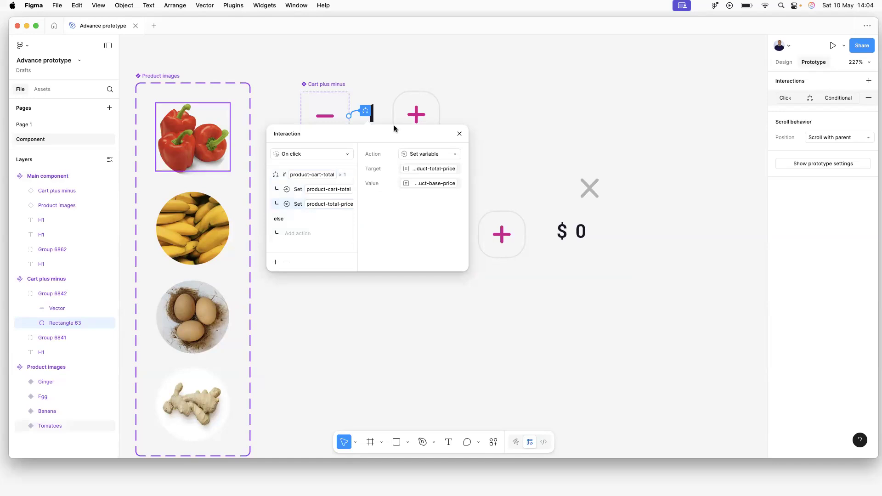
Add a minus-button action in the if branch setting cart-total to cart-total - product-base-price.
{"action": "left_click", "coordinate": [275, 262]}
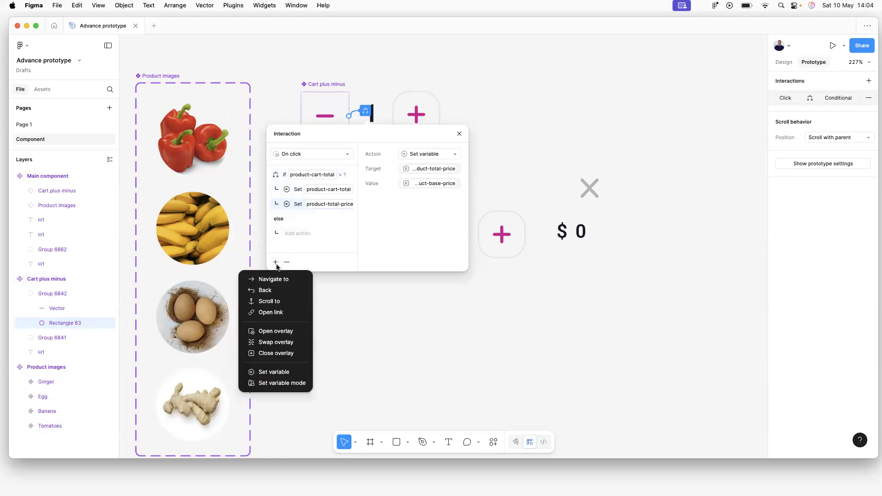
{"action": "left_click", "coordinate": [278, 373]}
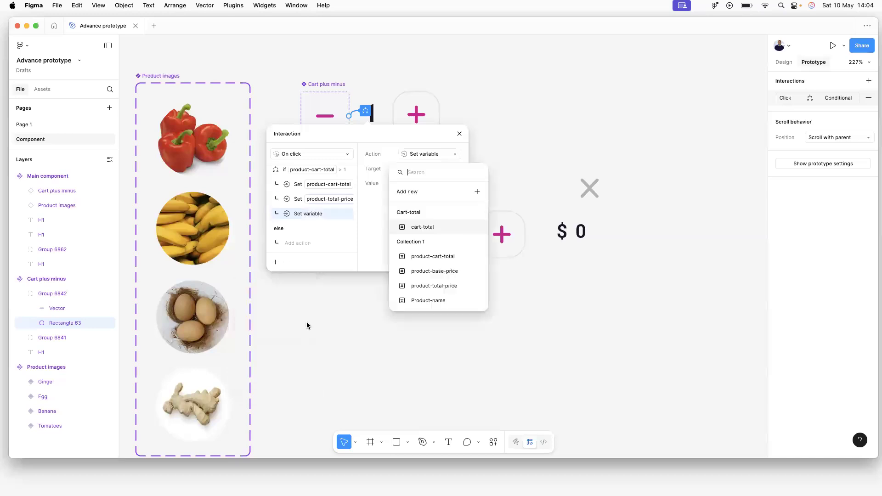
{"action": "left_click", "coordinate": [427, 227]}
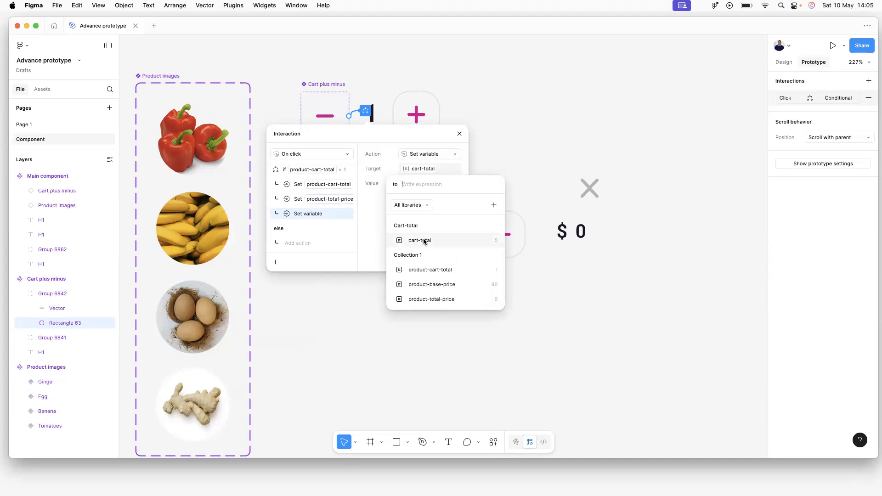
{"action": "left_click", "coordinate": [424, 241]}
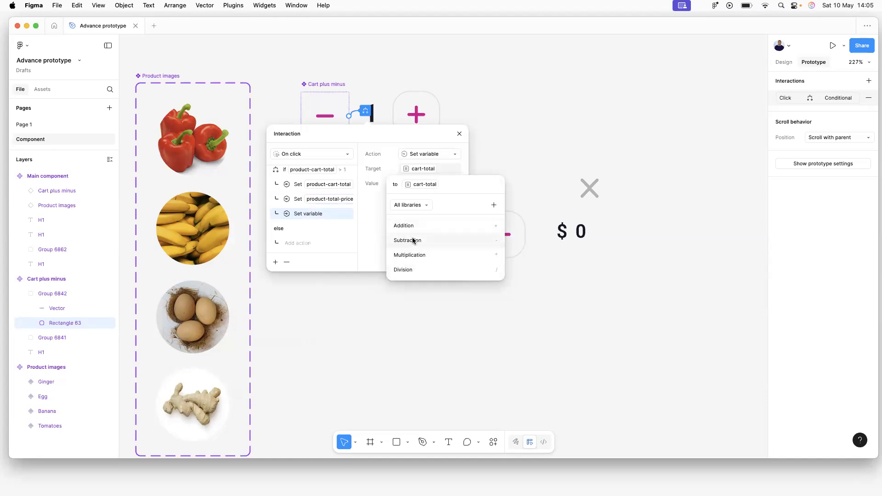
{"action": "left_click", "coordinate": [412, 241]}
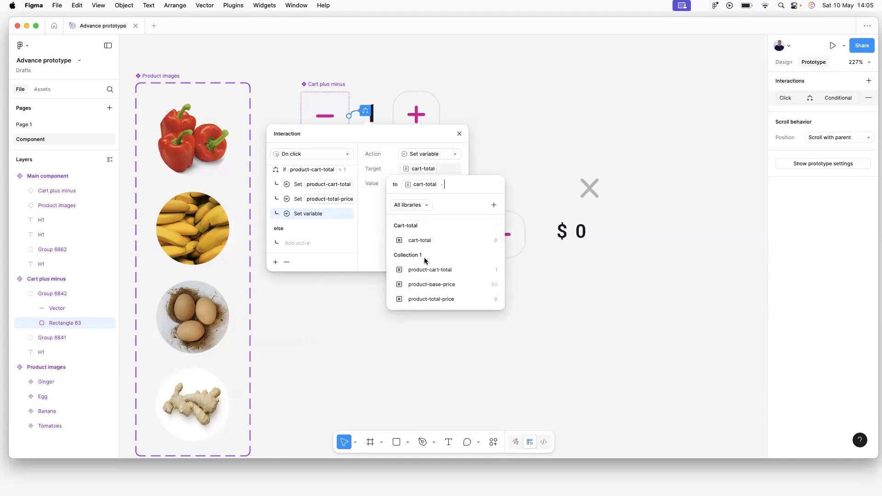
{"action": "left_click", "coordinate": [432, 284]}
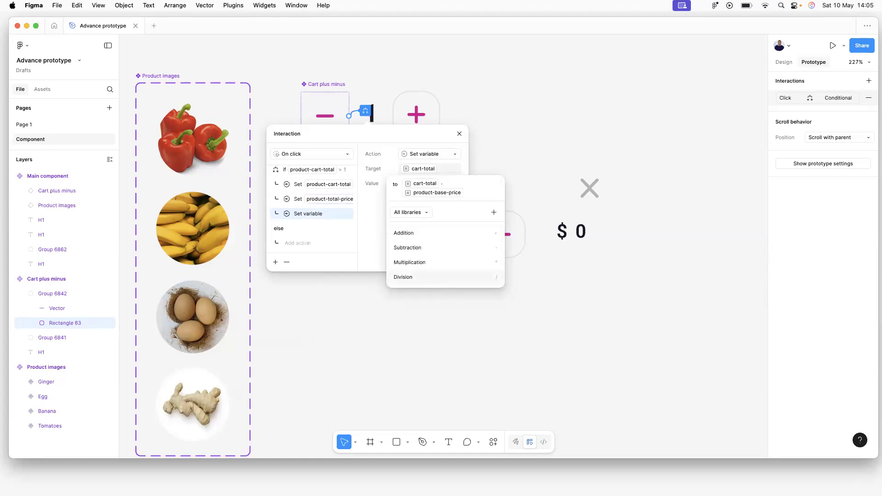
{"action": "left_click", "coordinate": [373, 280]}
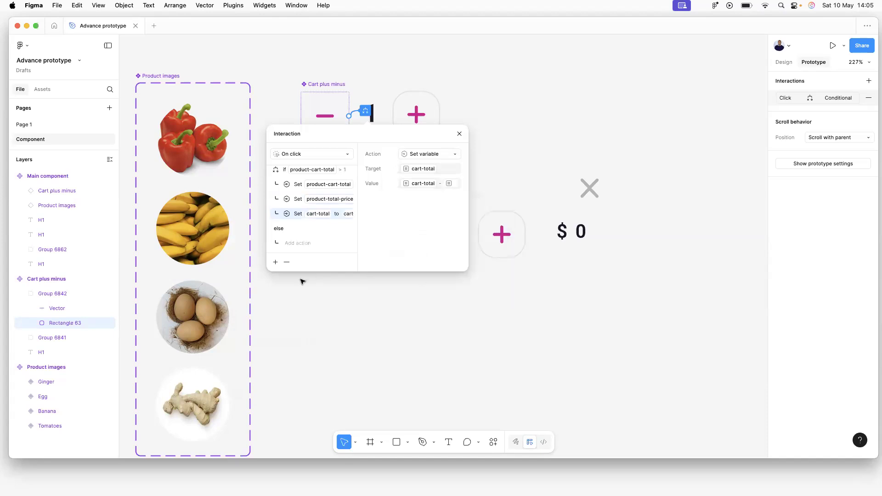
{"action": "left_click", "coordinate": [316, 286]}
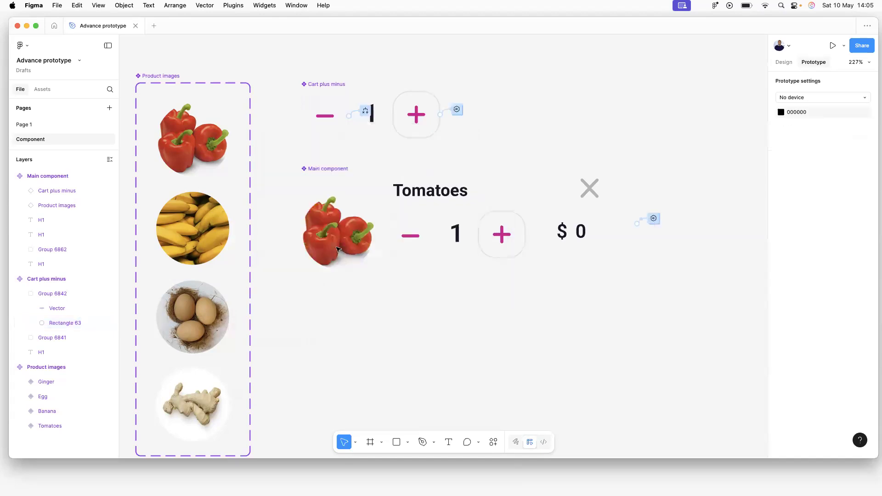
Recheck the minus interaction, then preview Flow 1 from Page 1, showing a $264 checkout.
{"action": "left_click", "coordinate": [367, 112]}
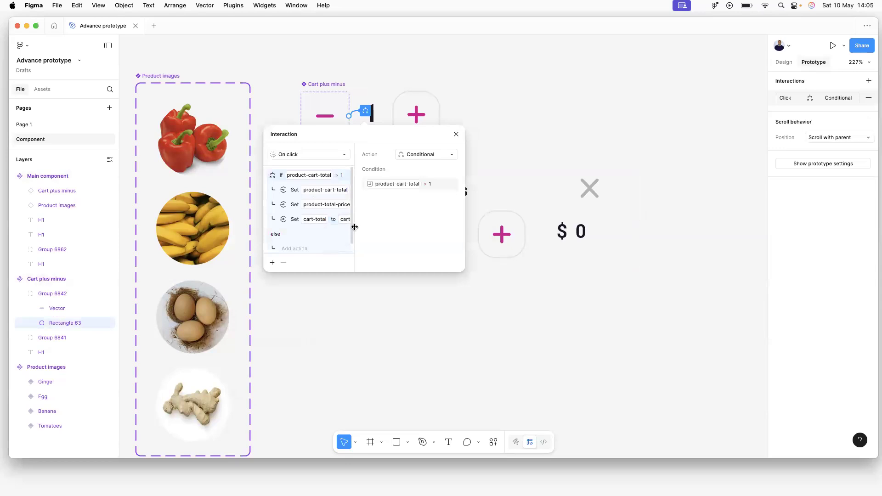
{"action": "scroll", "coordinate": [350, 239], "scroll_direction": "down", "scroll_amount": 1}
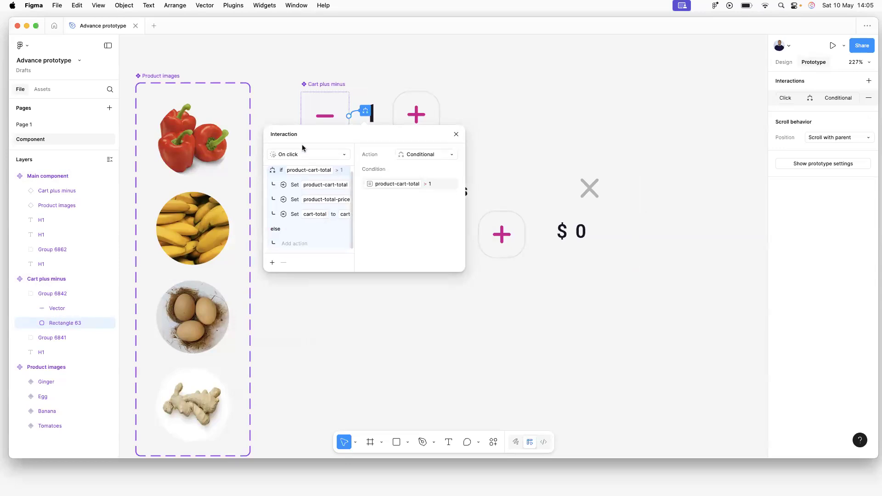
{"action": "left_click", "coordinate": [27, 125]}
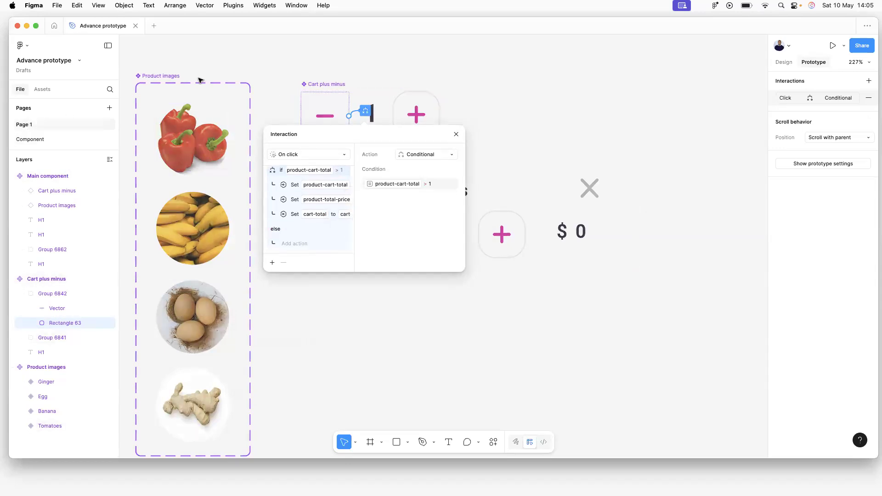
{"action": "left_click", "coordinate": [392, 51]}
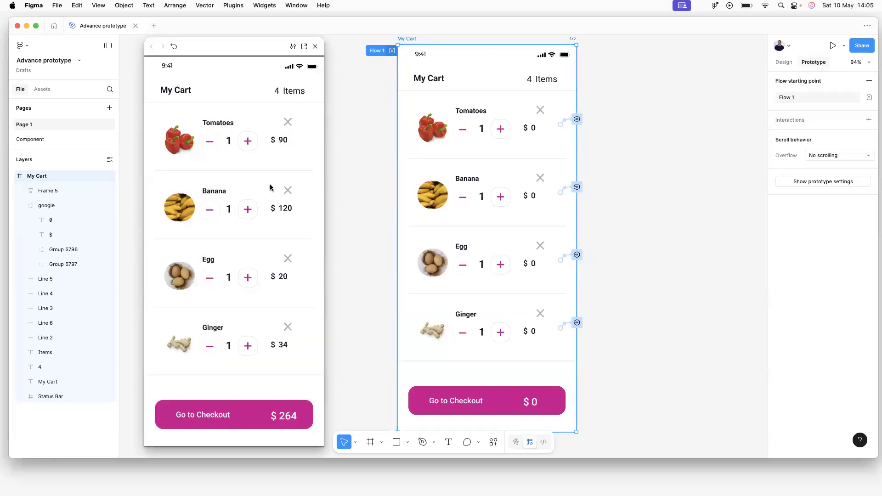
{"action": "left_click", "coordinate": [248, 142]}
{"action": "left_click", "coordinate": [248, 142]}
{"action": "left_click", "coordinate": [247, 142]}
{"action": "left_click", "coordinate": [211, 142]}
{"action": "left_click", "coordinate": [210, 142]}
{"action": "left_click", "coordinate": [211, 143]}
{"action": "left_click", "coordinate": [247, 142]}
{"action": "left_click", "coordinate": [248, 142]}
{"action": "left_click", "coordinate": [248, 141]}
{"action": "left_click", "coordinate": [248, 142]}
{"action": "left_click", "coordinate": [248, 141]}
{"action": "left_click", "coordinate": [248, 142]}
{"action": "left_click", "coordinate": [213, 146]}
{"action": "left_click", "coordinate": [212, 146]}
{"action": "left_click", "coordinate": [212, 146]}
{"action": "left_click", "coordinate": [212, 146]}
{"action": "left_click", "coordinate": [212, 146]}
{"action": "left_click", "coordinate": [250, 143]}
{"action": "left_click", "coordinate": [250, 142]}
{"action": "left_click", "coordinate": [249, 142]}
{"action": "left_click", "coordinate": [250, 142]}
{"action": "left_click", "coordinate": [247, 141]}
{"action": "left_click", "coordinate": [248, 141]}
{"action": "left_click", "coordinate": [248, 141]}
{"action": "left_click", "coordinate": [248, 141]}
{"action": "left_click", "coordinate": [248, 142]}
{"action": "left_click", "coordinate": [207, 145]}
{"action": "double_click", "coordinate": [208, 146]}
{"action": "left_click", "coordinate": [207, 146]}
{"action": "left_click", "coordinate": [207, 145]}
{"action": "left_click", "coordinate": [208, 145]}
{"action": "left_click", "coordinate": [207, 146]}
{"action": "left_click", "coordinate": [208, 146]}
{"action": "left_click", "coordinate": [207, 146]}
{"action": "left_click", "coordinate": [206, 147]}
{"action": "left_click", "coordinate": [361, 127]}
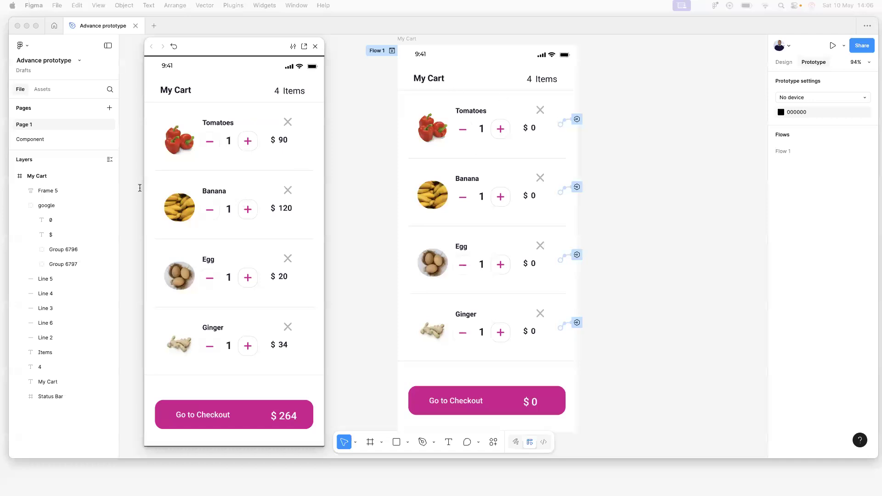
{"action": "left_click", "coordinate": [352, 129]}
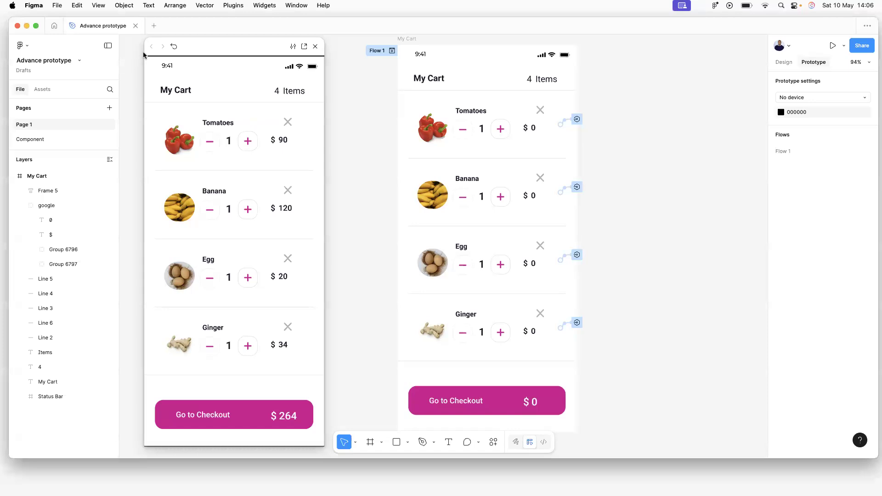
{"action": "left_click", "coordinate": [315, 46]}
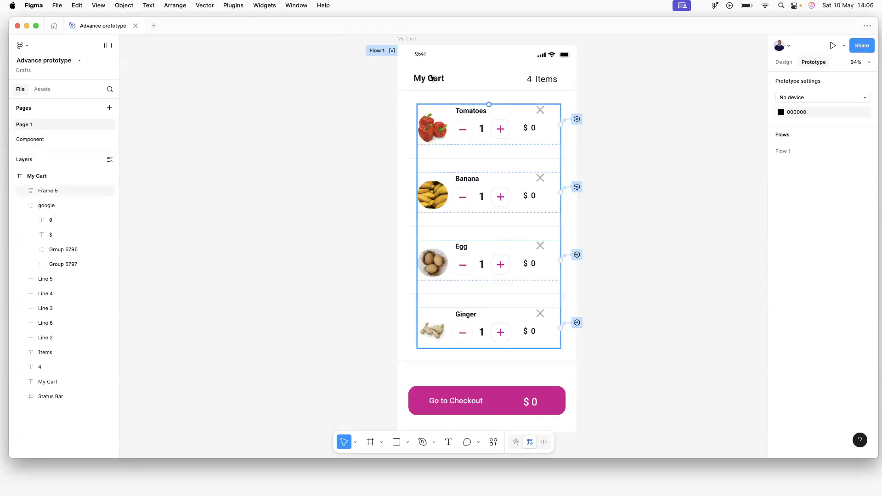
{"action": "left_click", "coordinate": [381, 51]}
{"action": "left_click", "coordinate": [392, 50]}
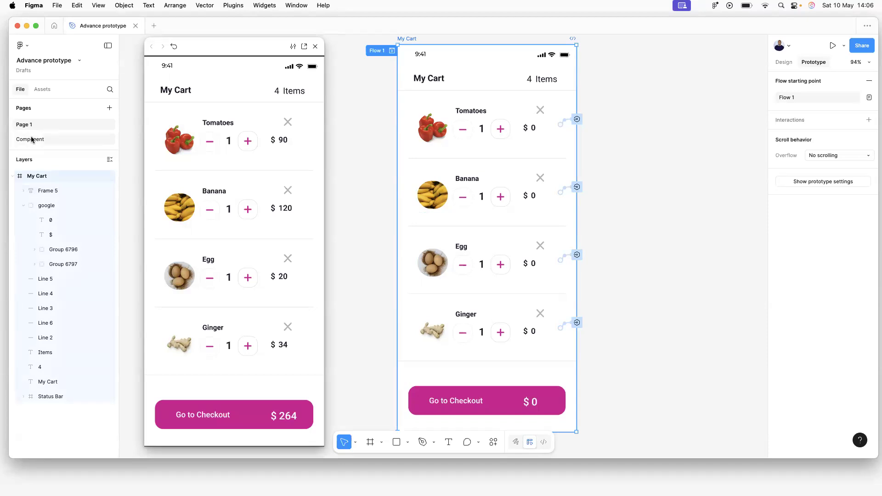
{"action": "left_click", "coordinate": [688, 103]}
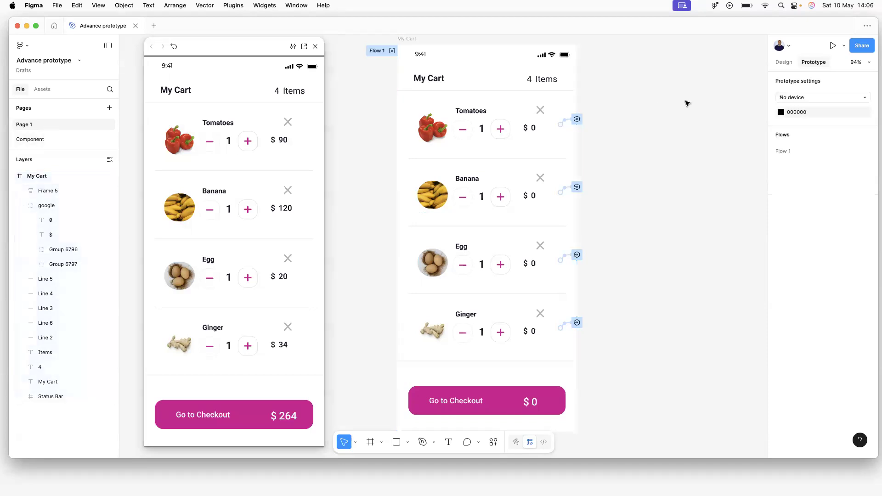
{"action": "left_click", "coordinate": [784, 62]}
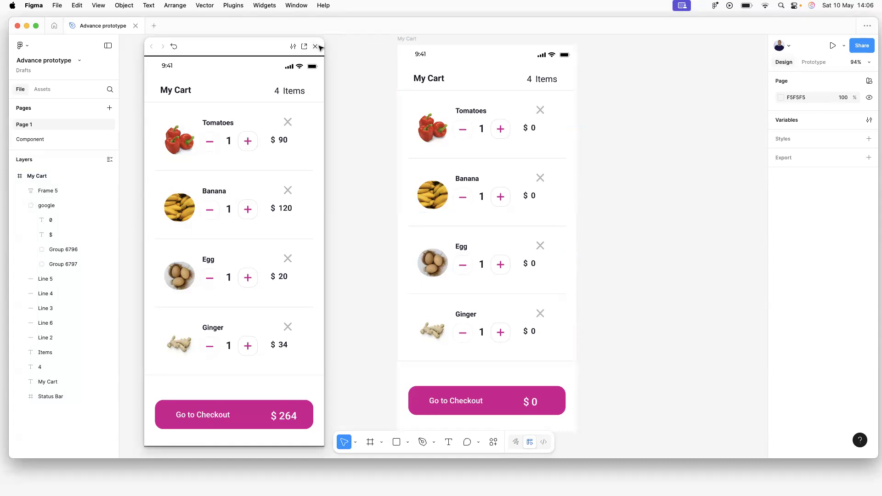
Close the prototype preview and show Collection 1's product variables in the variables window.
{"action": "left_click", "coordinate": [316, 47]}
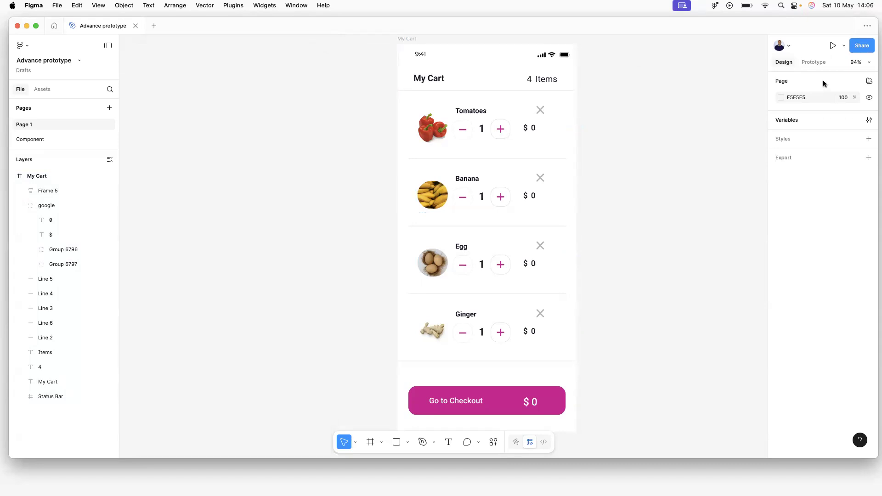
{"action": "left_click", "coordinate": [786, 121]}
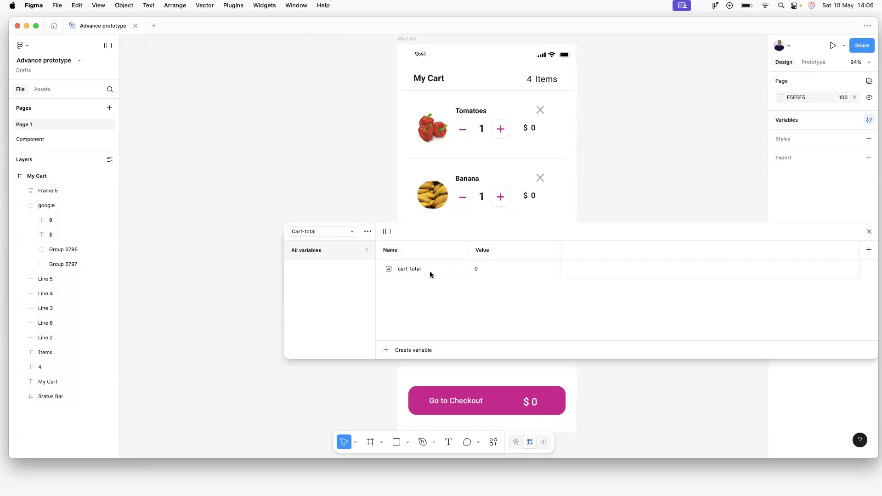
{"action": "left_click", "coordinate": [351, 233]}
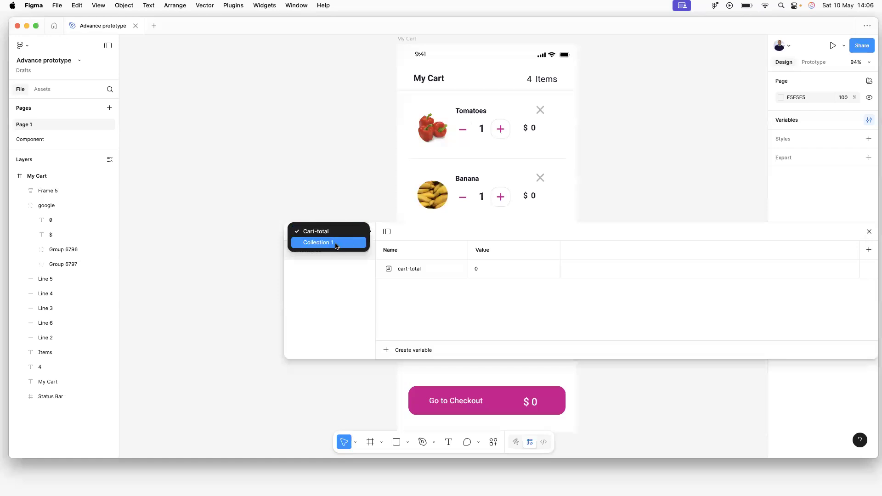
{"action": "left_click", "coordinate": [418, 313]}
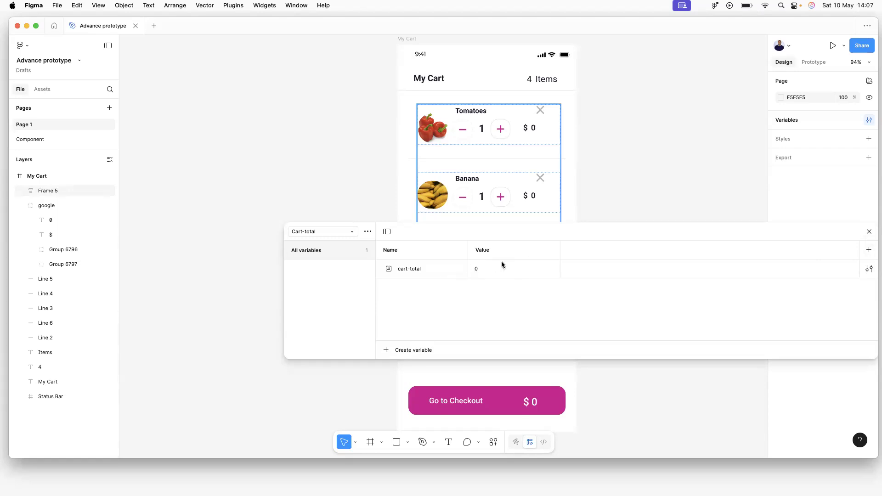
{"action": "left_click", "coordinate": [340, 232]}
{"action": "left_click", "coordinate": [331, 243]}
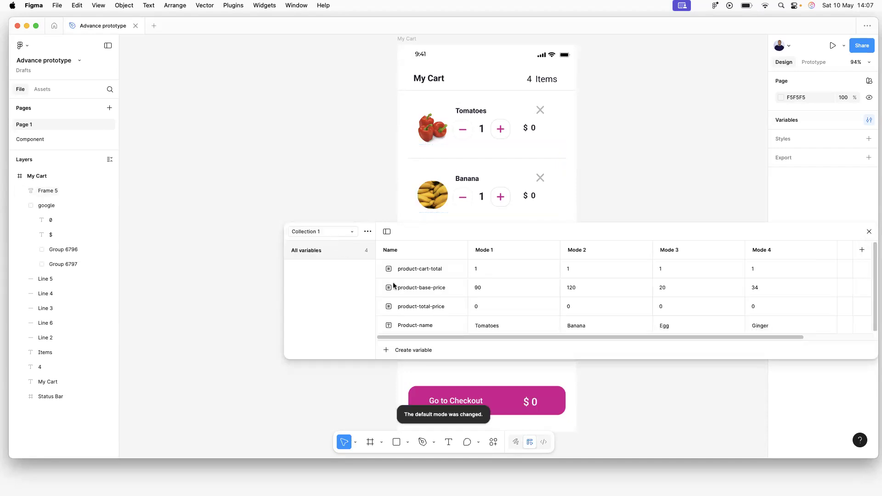
Create a new Boolean variable named Visibility in Collection 1.
{"action": "left_click", "coordinate": [385, 351]}
{"action": "left_click", "coordinate": [406, 400]}
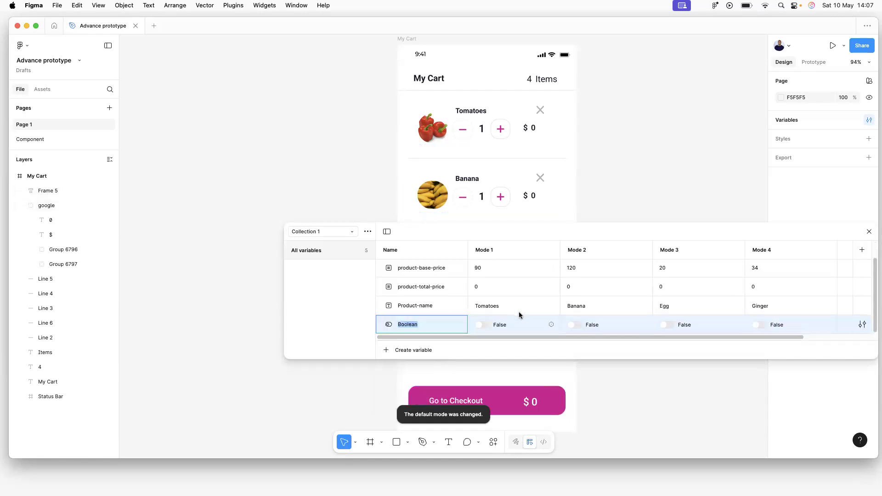
{"action": "key", "text": "Return"}
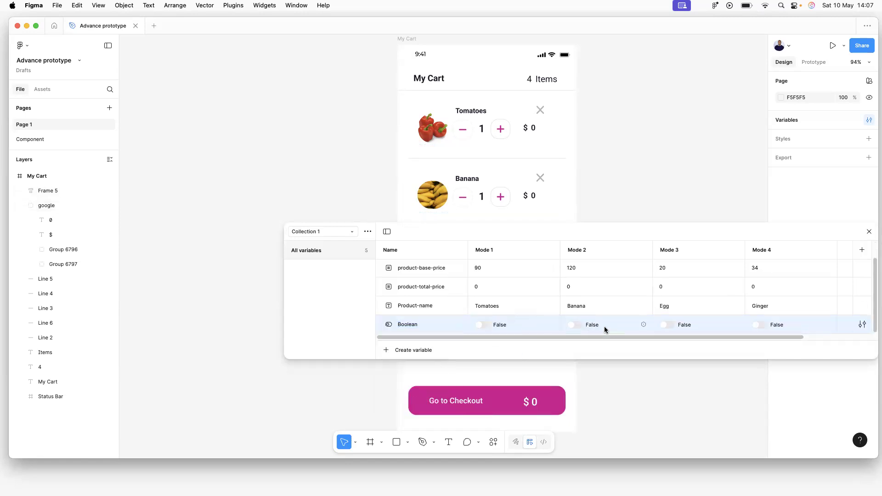
{"action": "double_click", "coordinate": [415, 324]}
{"action": "type", "text": "Visibility"}
{"action": "key", "text": "Return"}
Toggle Visibility on and off in Modes 1–4, then close the variables window.
{"action": "left_click_drag", "start_coordinate": [528, 359], "coordinate": [526, 379]}
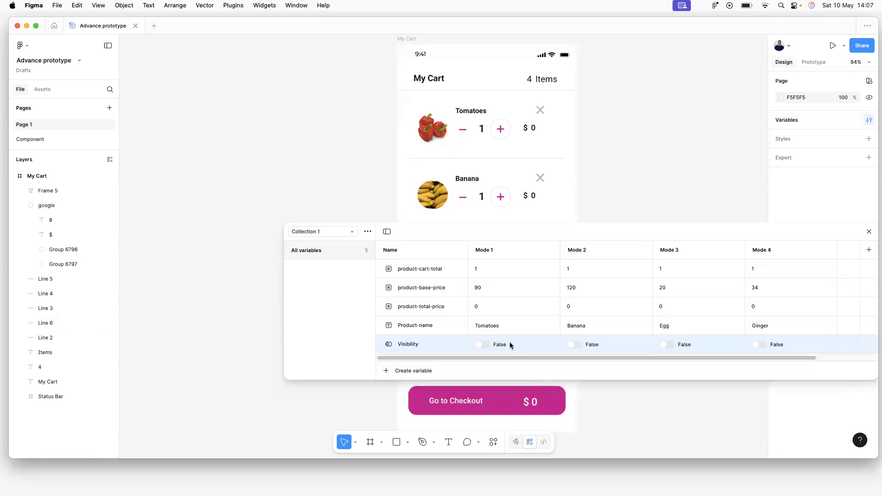
{"action": "left_click", "coordinate": [481, 344]}
{"action": "left_click", "coordinate": [482, 345]}
{"action": "left_click", "coordinate": [574, 344]}
{"action": "left_click", "coordinate": [575, 344]}
{"action": "left_click", "coordinate": [666, 344]}
{"action": "left_click", "coordinate": [666, 344]}
{"action": "left_click", "coordinate": [759, 345]}
{"action": "left_click", "coordinate": [759, 345]}
{"action": "left_click", "coordinate": [869, 231]}
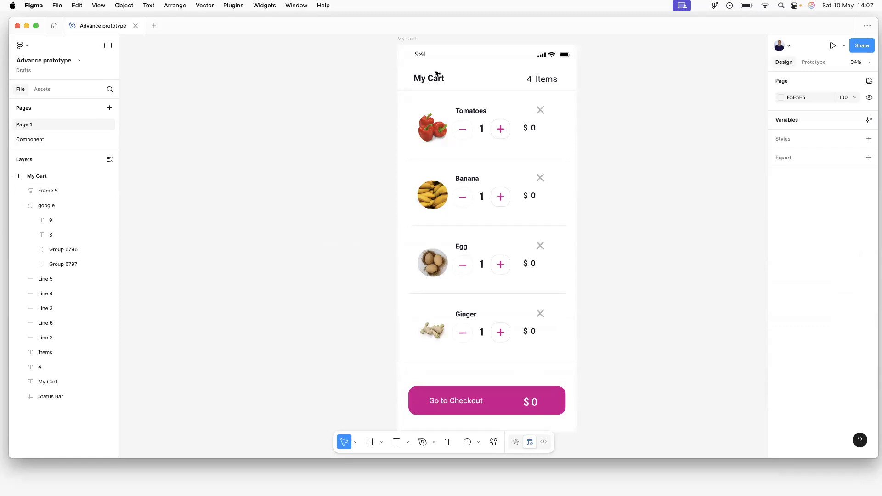
Set Visibility to True in all four modes and close the variables window.
{"action": "left_click", "coordinate": [797, 120]}
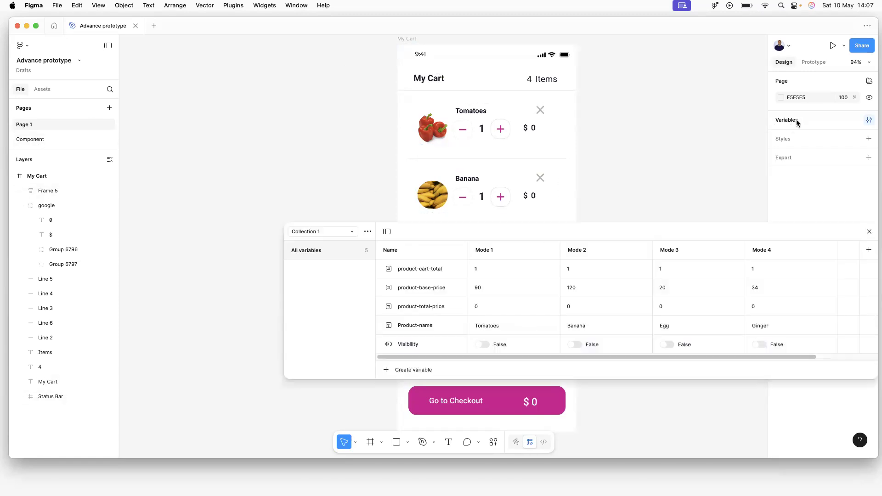
{"action": "left_click", "coordinate": [481, 345]}
{"action": "left_click", "coordinate": [575, 344]}
{"action": "left_click", "coordinate": [668, 345]}
{"action": "left_click", "coordinate": [759, 345]}
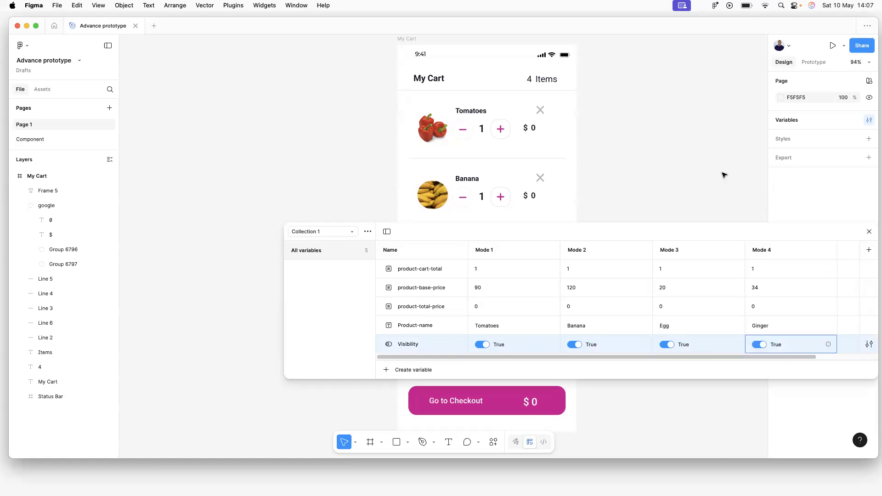
{"action": "left_click", "coordinate": [870, 232]}
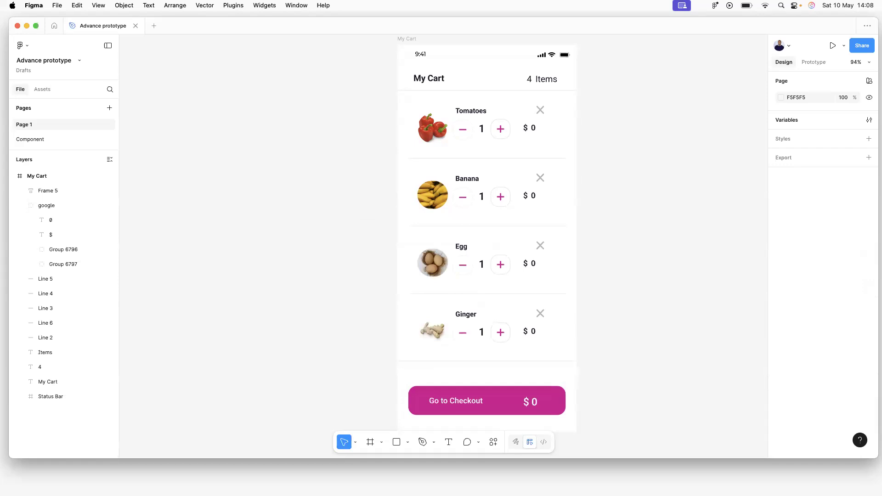
{"action": "left_click", "coordinate": [500, 138]}
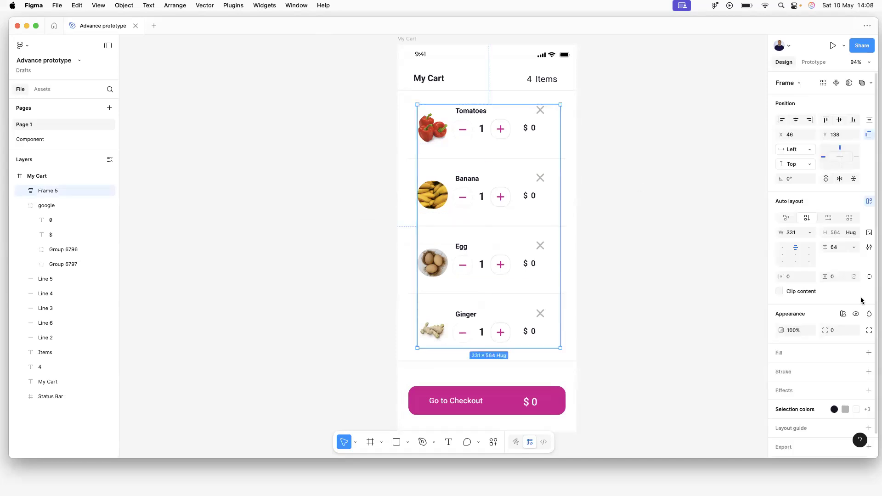
{"action": "scroll", "coordinate": [859, 299], "scroll_direction": "down", "scroll_amount": 1}
{"action": "scroll", "coordinate": [860, 299], "scroll_direction": "down", "scroll_amount": 1}
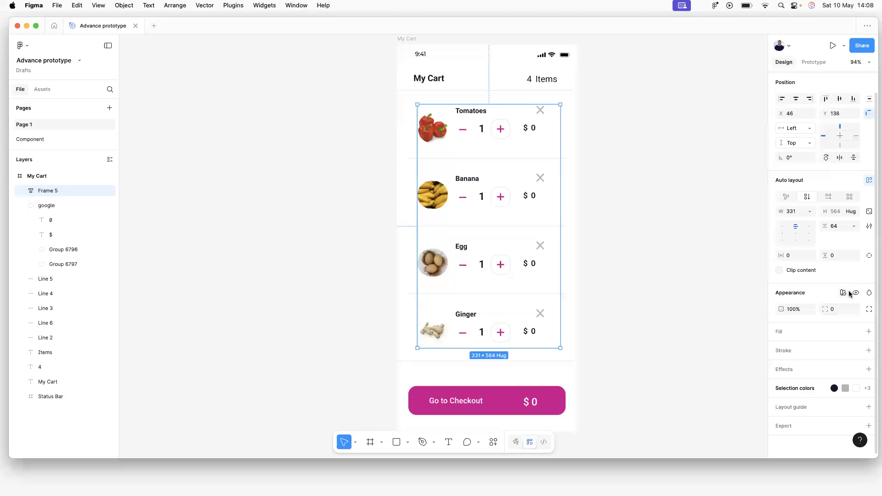
{"action": "scroll", "coordinate": [642, 187], "scroll_direction": "right", "scroll_amount": 10}
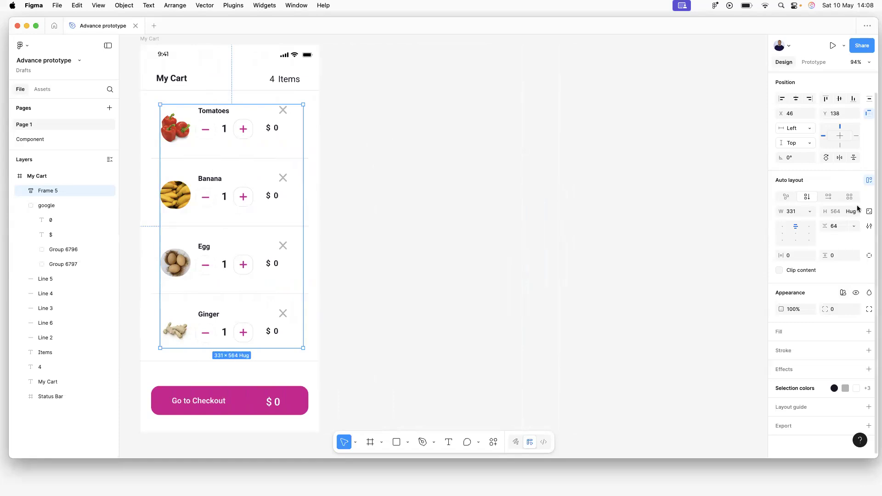
{"action": "left_click", "coordinate": [855, 293]}
{"action": "left_click", "coordinate": [689, 282]}
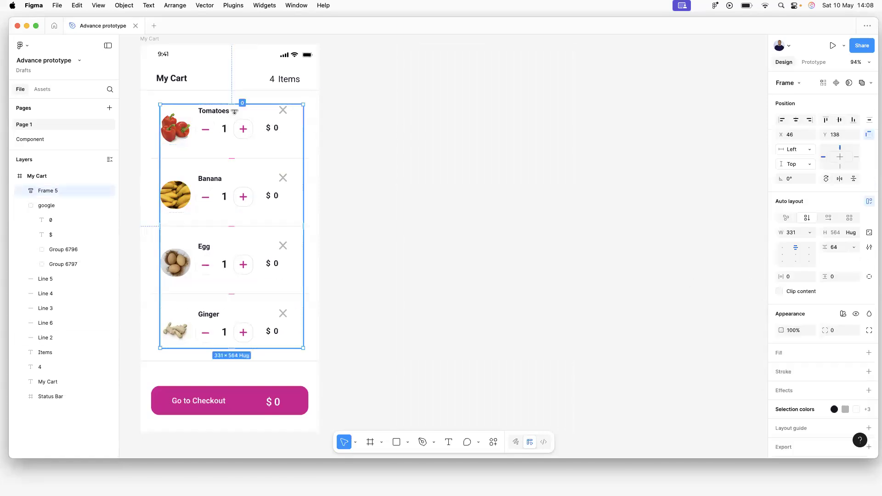
{"action": "left_click", "coordinate": [857, 315]}
{"action": "left_click", "coordinate": [857, 315]}
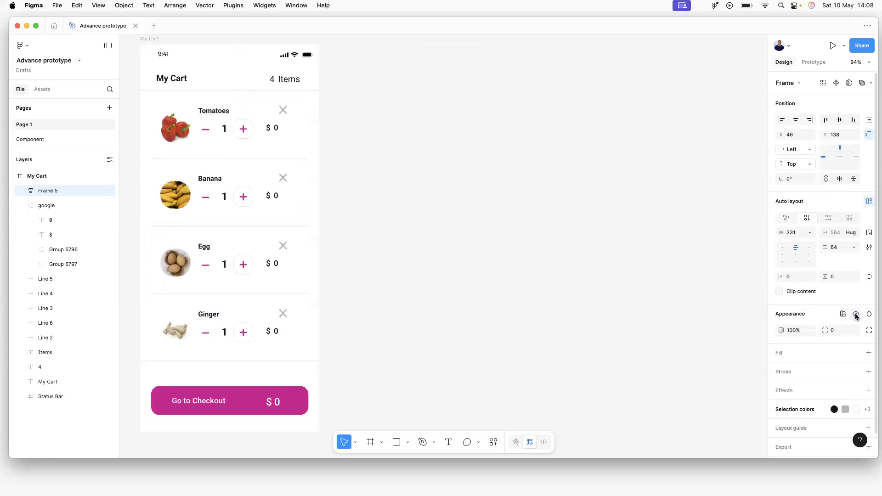
{"action": "left_click", "coordinate": [857, 315]}
{"action": "left_click", "coordinate": [856, 315]}
{"action": "left_click", "coordinate": [857, 315]}
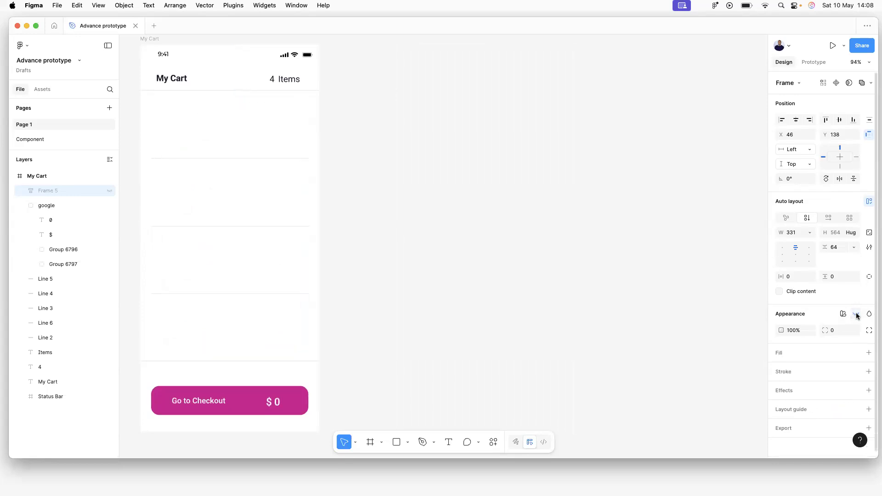
{"action": "left_click", "coordinate": [857, 315]}
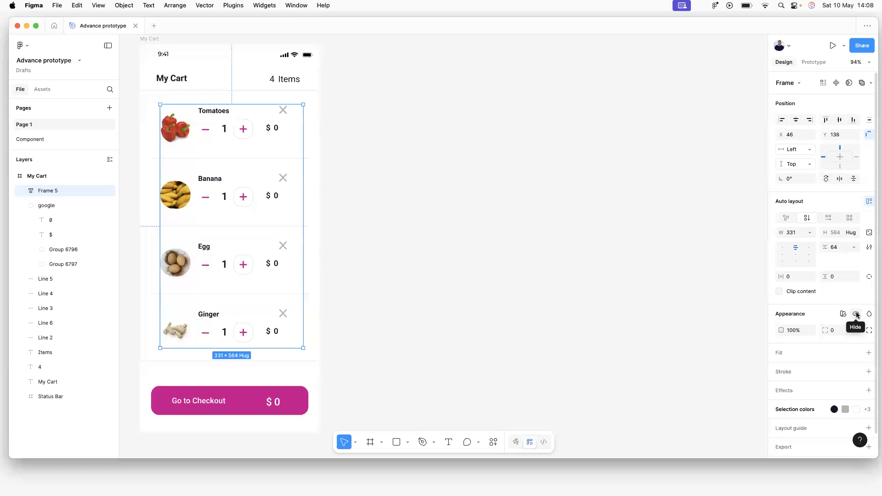
{"action": "right_click", "coordinate": [857, 315]}
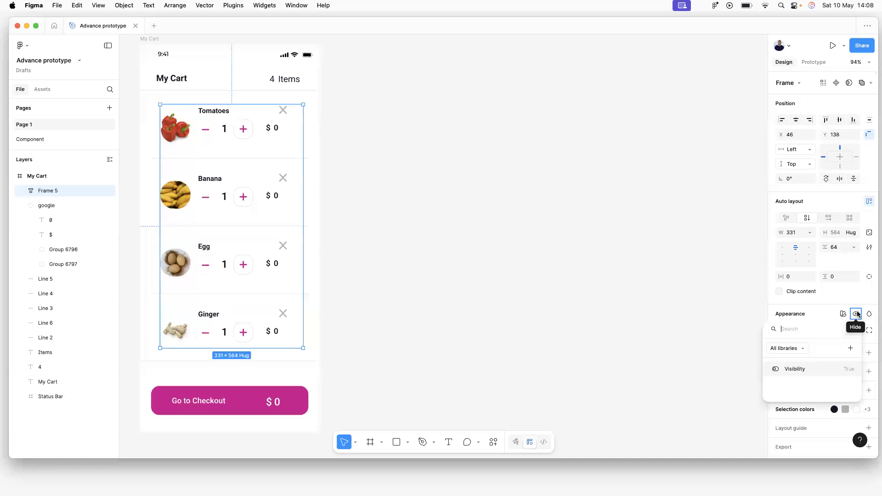
{"action": "left_click", "coordinate": [796, 370]}
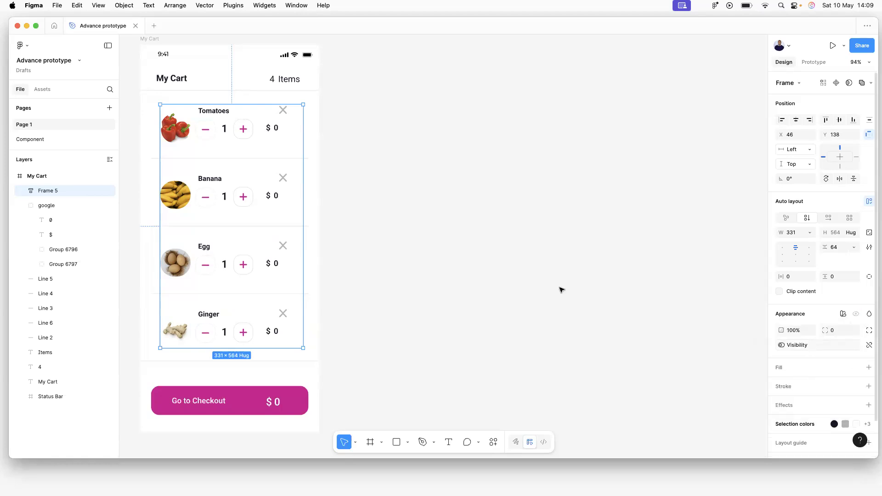
{"action": "left_click", "coordinate": [462, 248]}
{"action": "left_click", "coordinate": [210, 129]}
{"action": "left_click", "coordinate": [870, 345]}
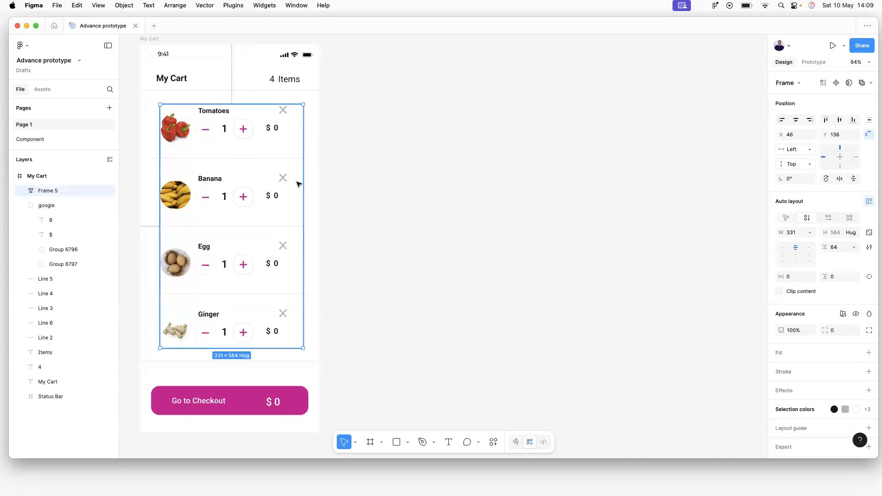
Bind the Main component's visibility to the Visibility variable on the Component page.
{"action": "left_click", "coordinate": [400, 185]}
{"action": "left_click", "coordinate": [37, 140]}
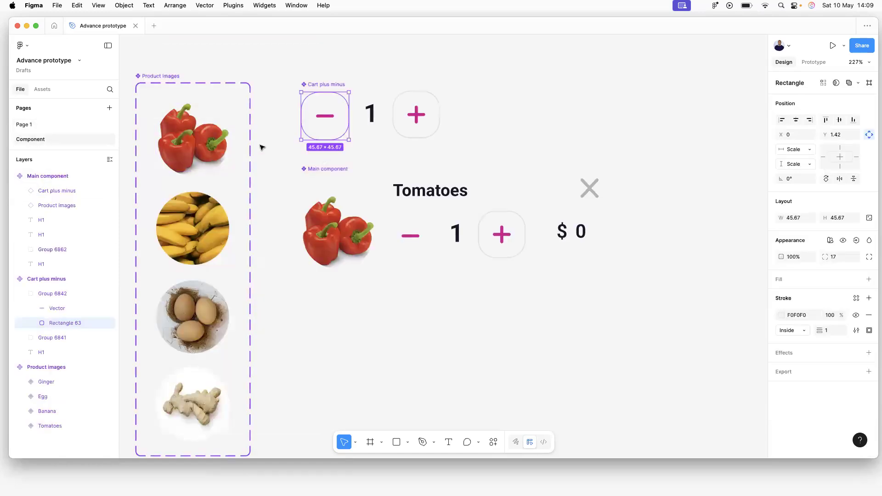
{"action": "left_click", "coordinate": [405, 237]}
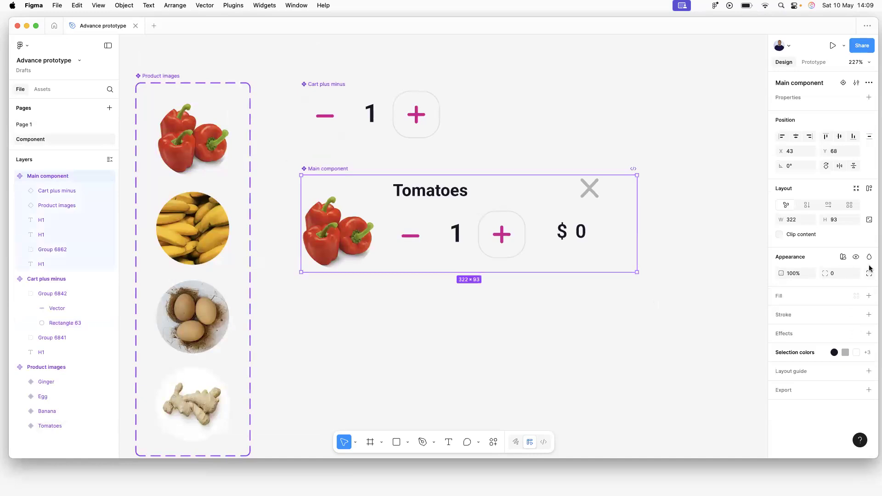
{"action": "left_click", "coordinate": [856, 257]}
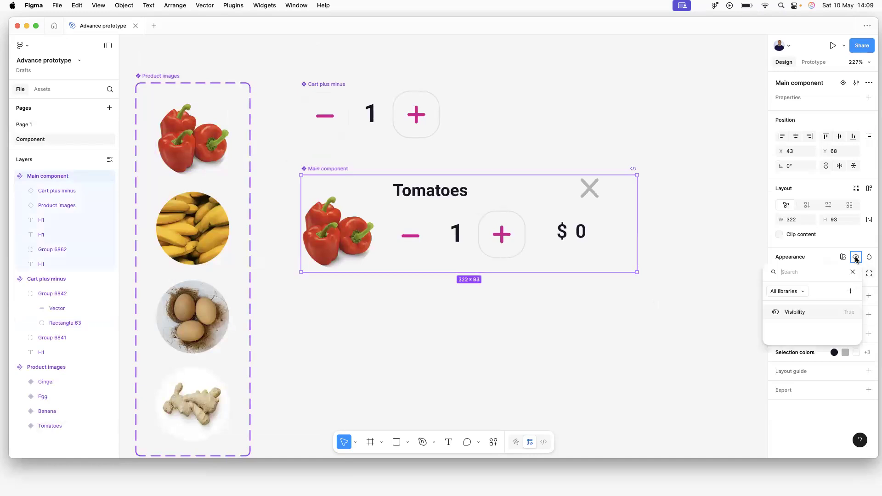
{"action": "left_click", "coordinate": [796, 312]}
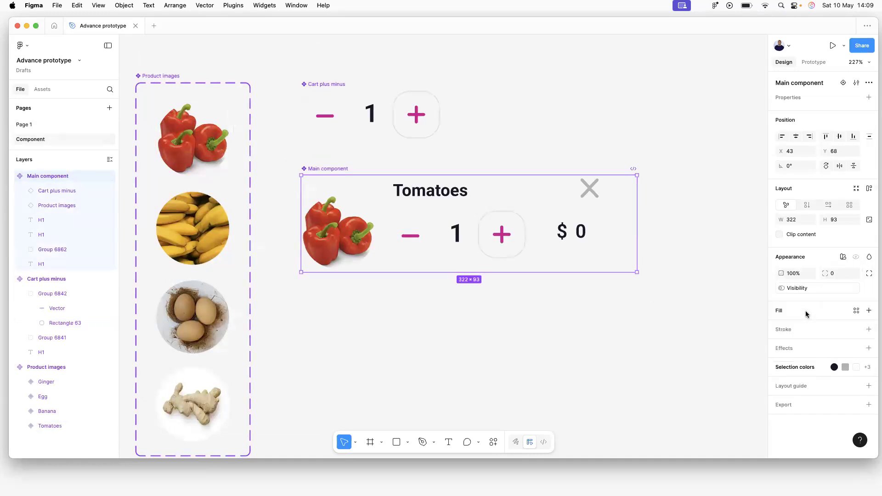
{"action": "left_click", "coordinate": [706, 285]}
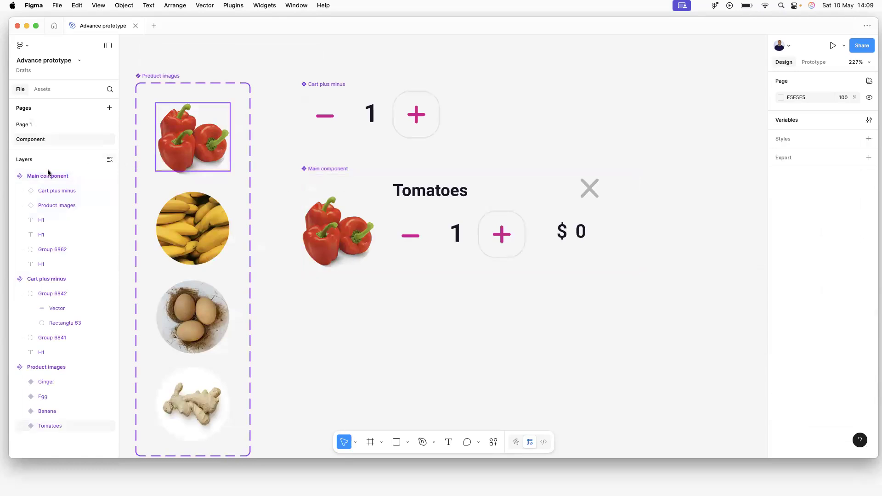
Bind the My Cart item list's visibility on Page 1 to Visibility.
{"action": "left_click", "coordinate": [27, 124]}
{"action": "left_click", "coordinate": [257, 167]}
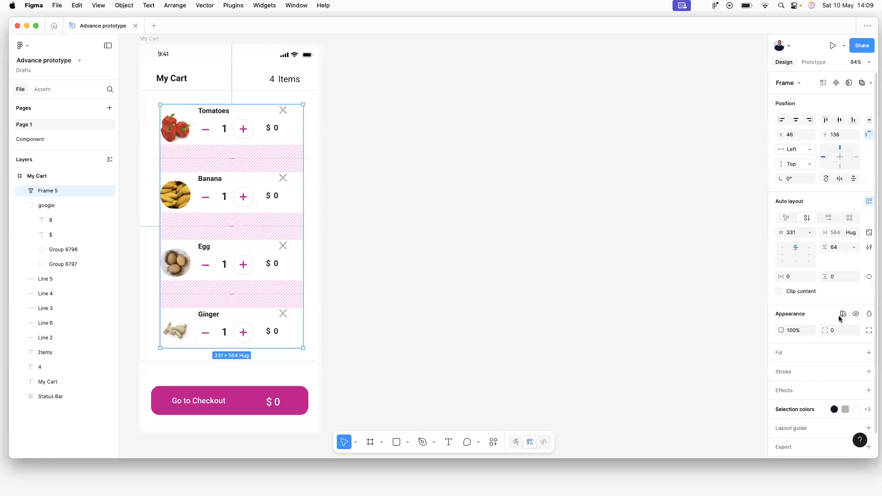
{"action": "left_click", "coordinate": [856, 308]}
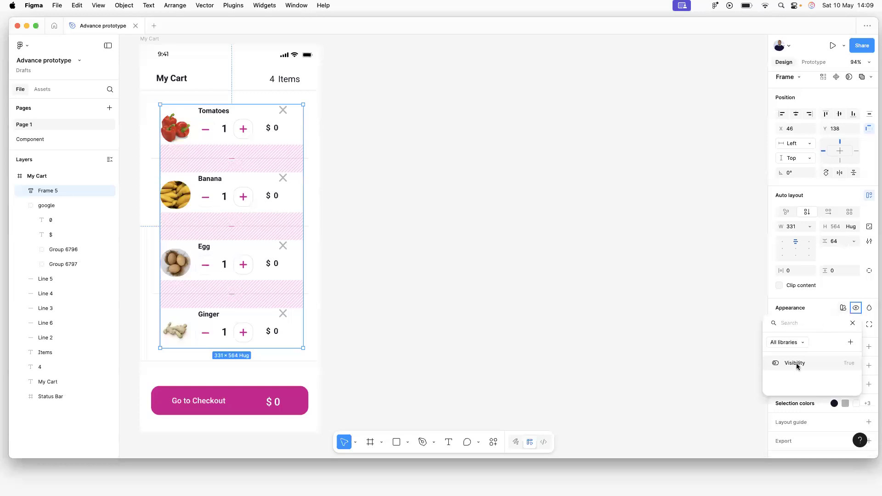
{"action": "left_click", "coordinate": [797, 366]}
{"action": "left_click", "coordinate": [654, 309]}
Remove the Visibility binding from the Main component.
{"action": "left_click", "coordinate": [33, 137]}
{"action": "left_click", "coordinate": [380, 199]}
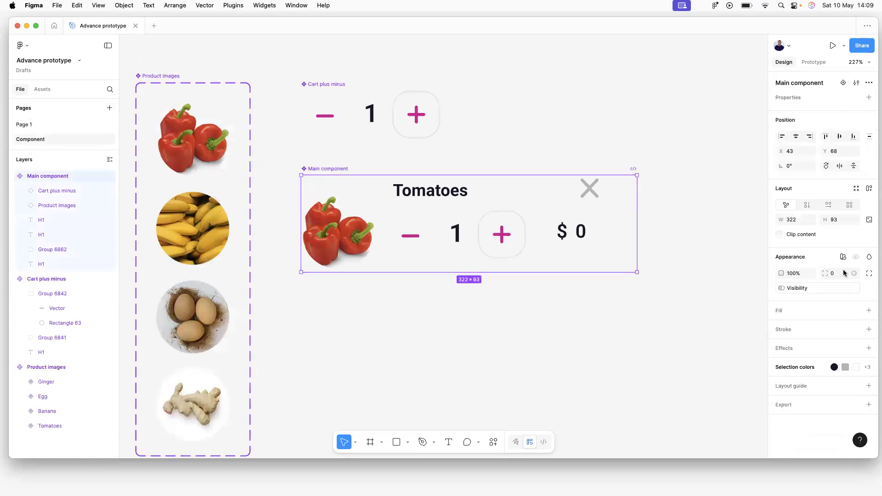
{"action": "left_click", "coordinate": [782, 288]}
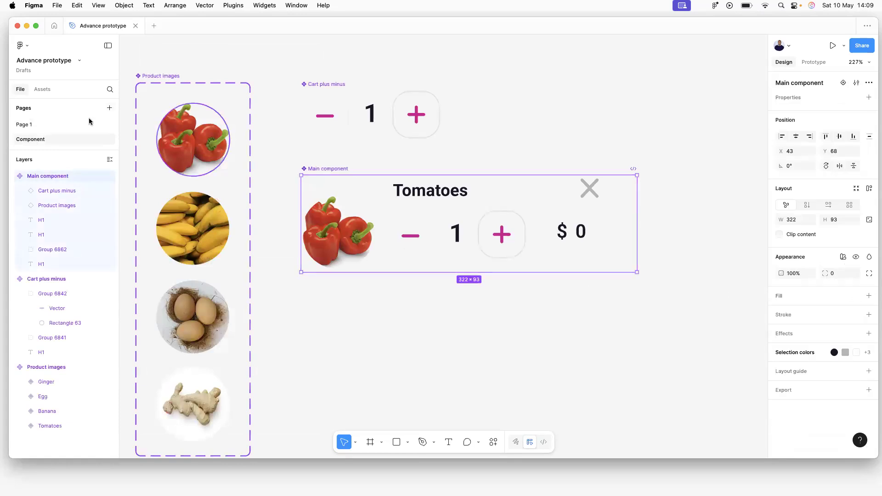
{"action": "left_click", "coordinate": [35, 127]}
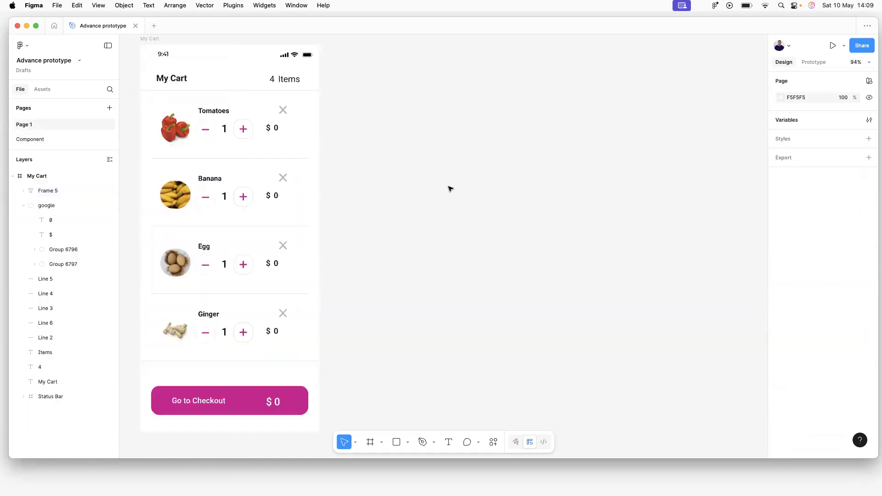
{"action": "left_click", "coordinate": [799, 117]}
{"action": "left_click", "coordinate": [482, 346]}
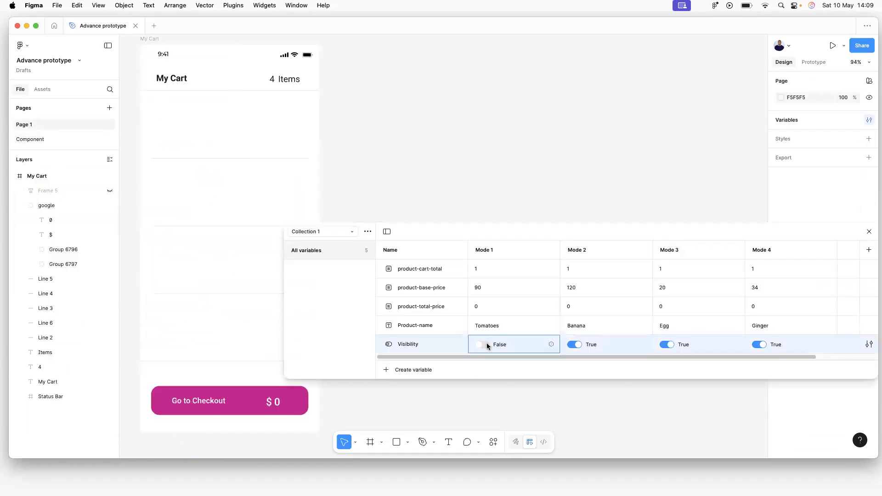
{"action": "left_click", "coordinate": [489, 346]}
{"action": "left_click", "coordinate": [577, 344]}
{"action": "left_click", "coordinate": [576, 345]}
{"action": "left_click", "coordinate": [669, 344]}
{"action": "left_click", "coordinate": [669, 344]}
{"action": "left_click", "coordinate": [762, 345]}
{"action": "left_click", "coordinate": [760, 345]}
{"action": "left_click", "coordinate": [759, 345]}
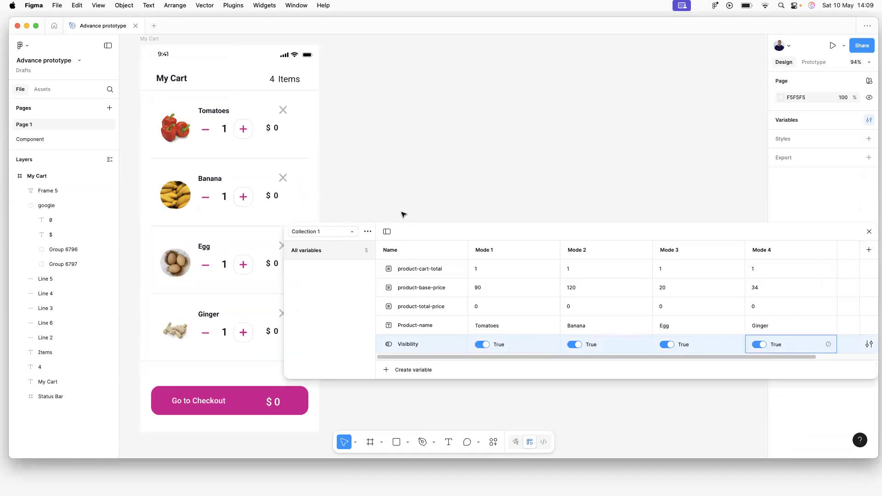
{"action": "left_click_drag", "start_coordinate": [430, 235], "coordinate": [777, 178]}
{"action": "left_click", "coordinate": [868, 179]}
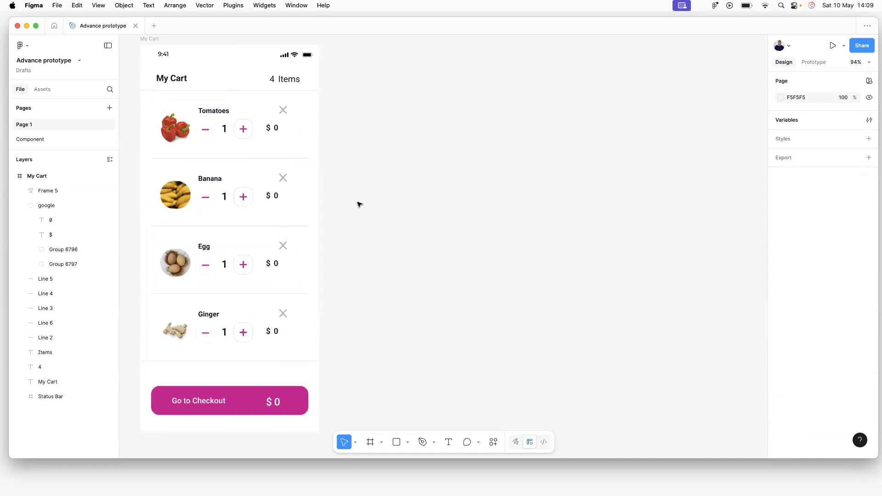
Detach Visibility from the item list and bind it to the Tomatoes and Banana rows instead.
{"action": "left_click", "coordinate": [204, 208]}
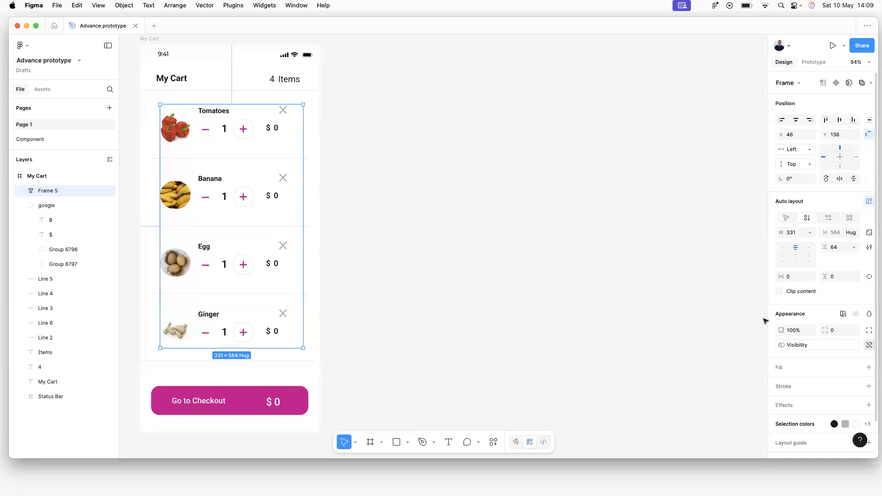
{"action": "left_click", "coordinate": [368, 136]}
{"action": "double_click", "coordinate": [287, 136]}
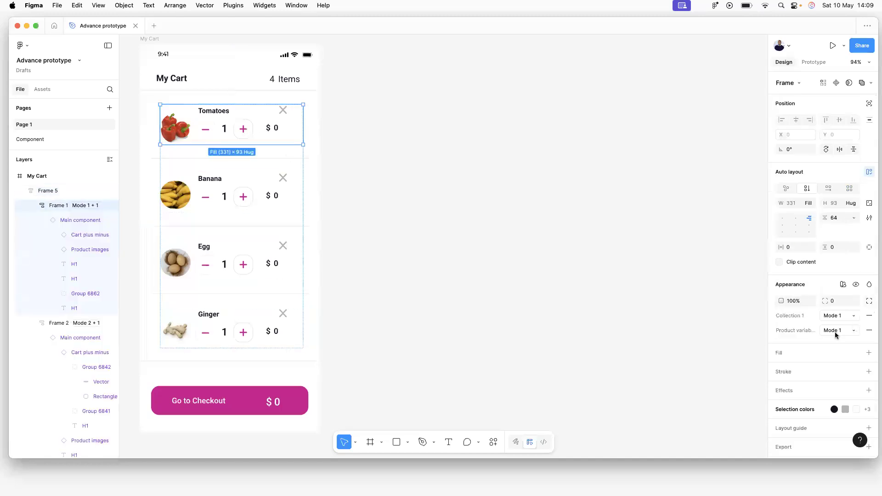
{"action": "left_click", "coordinate": [869, 330]}
{"action": "left_click", "coordinate": [856, 285]}
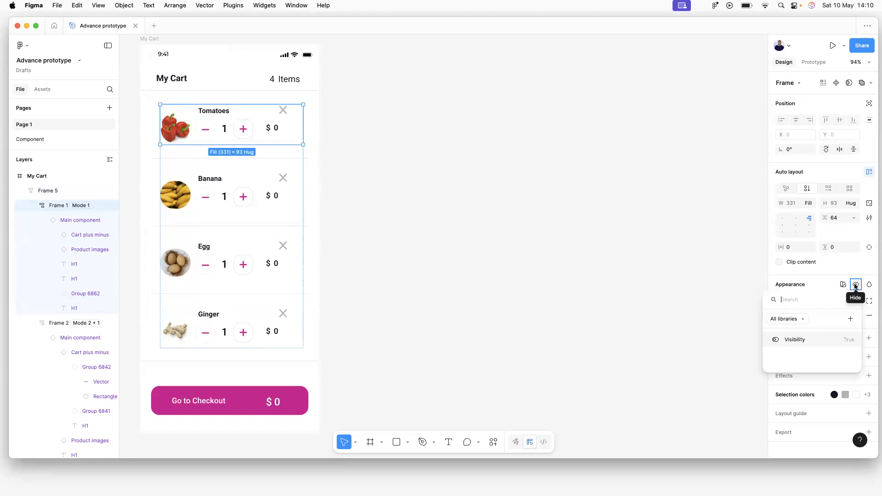
{"action": "left_click", "coordinate": [802, 339]}
{"action": "left_click", "coordinate": [328, 234]}
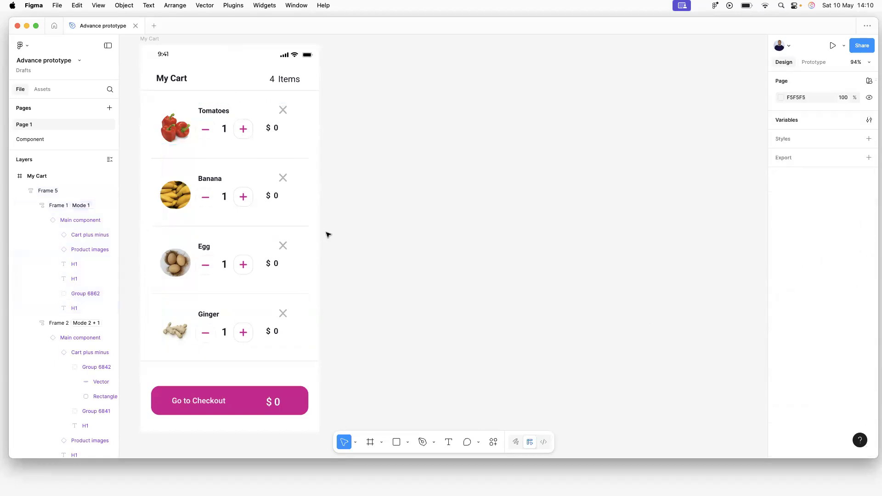
{"action": "double_click", "coordinate": [238, 177]}
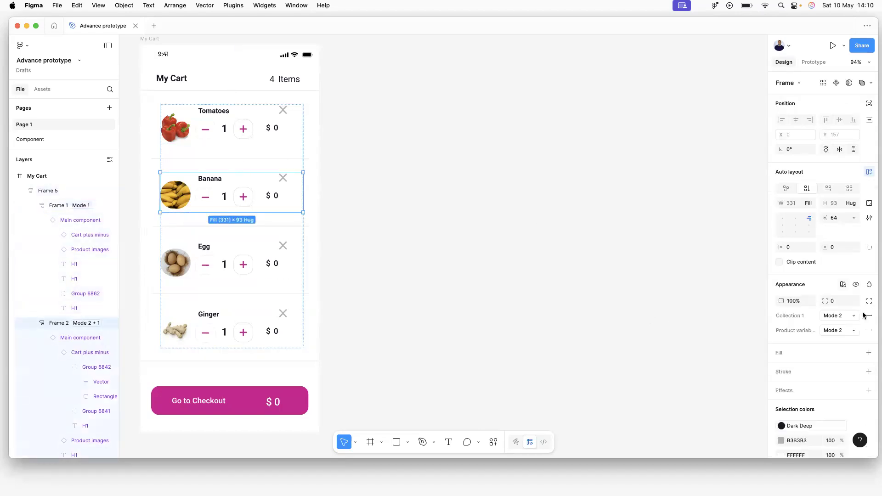
{"action": "left_click", "coordinate": [869, 330]}
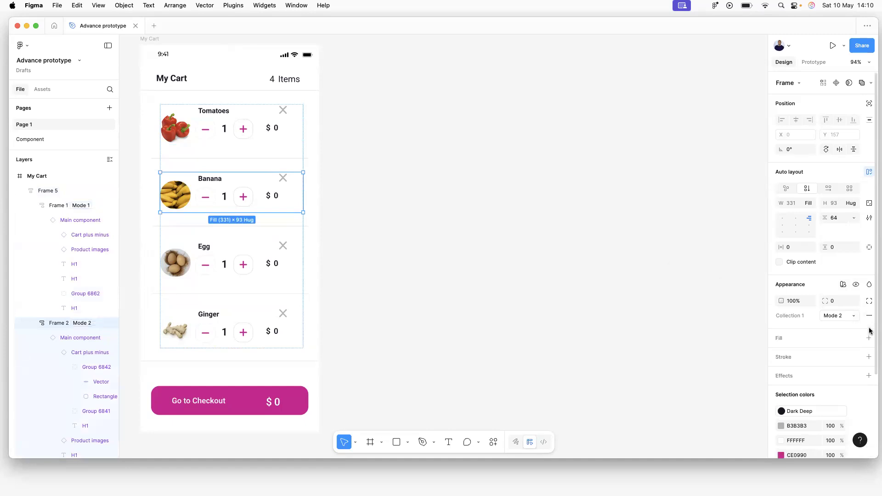
{"action": "left_click", "coordinate": [857, 285]}
{"action": "left_click", "coordinate": [792, 341]}
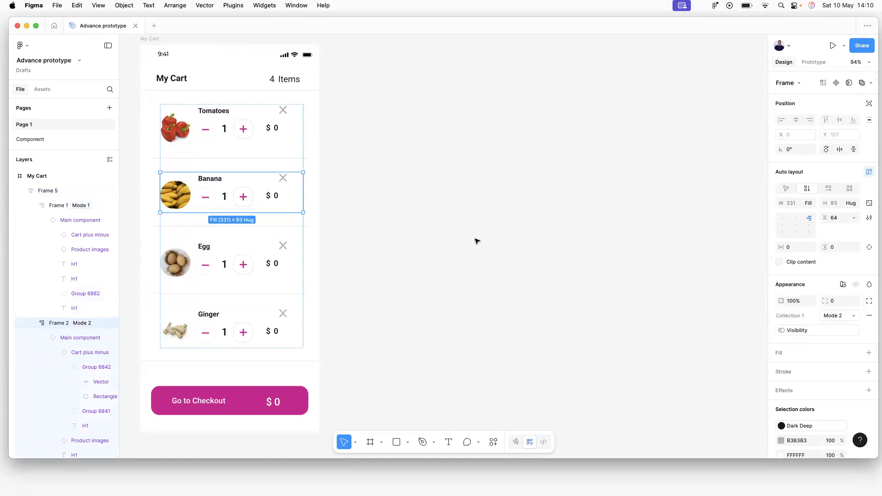
Bind the Egg and Ginger rows' visibility to the Visibility variable.
{"action": "left_click", "coordinate": [242, 238]}
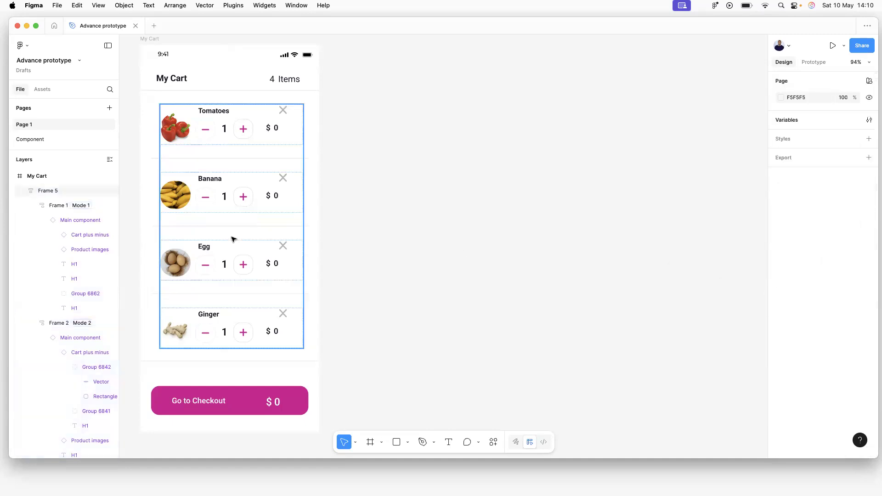
{"action": "left_click", "coordinate": [222, 263]}
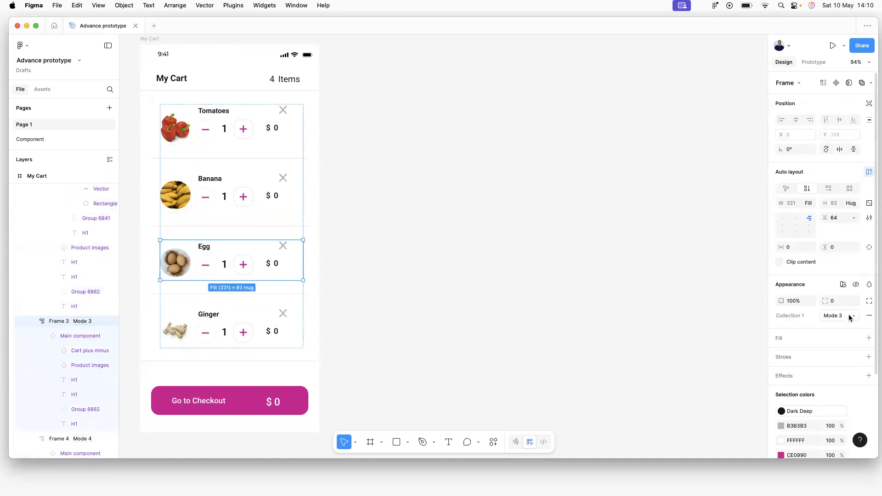
{"action": "left_click", "coordinate": [855, 285]}
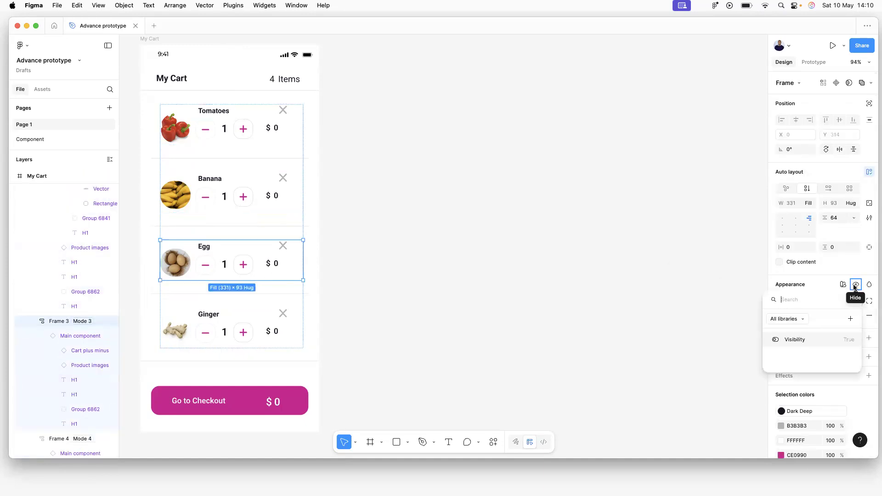
{"action": "left_click", "coordinate": [796, 339]}
{"action": "left_click", "coordinate": [504, 250]}
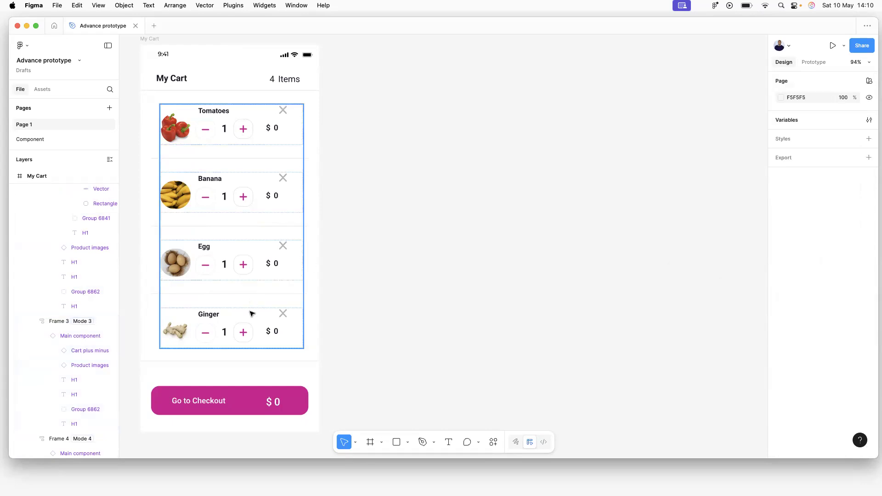
{"action": "double_click", "coordinate": [248, 315]}
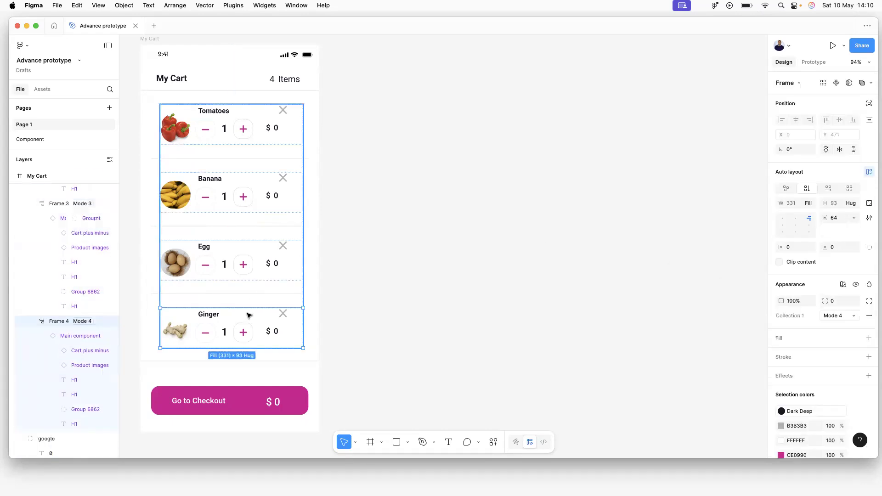
{"action": "left_click", "coordinate": [856, 285]}
{"action": "left_click", "coordinate": [788, 340]}
{"action": "left_click", "coordinate": [682, 317]}
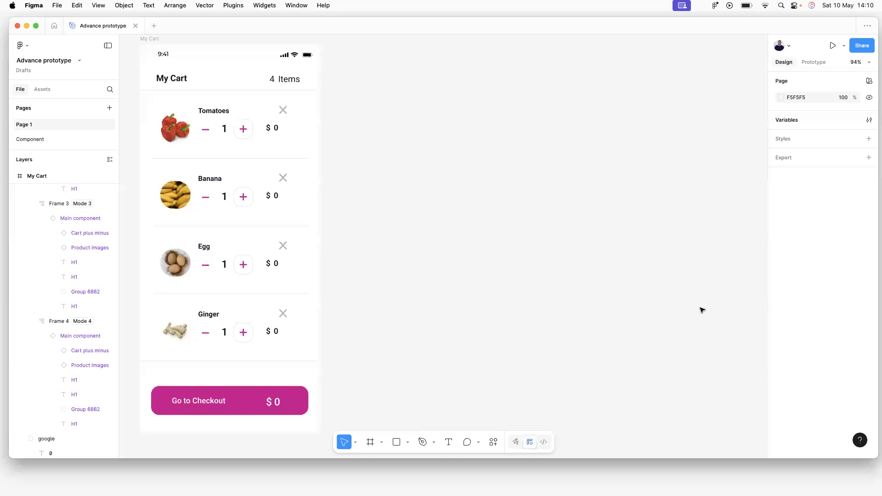
{"action": "left_click", "coordinate": [792, 120]}
{"action": "left_click", "coordinate": [575, 291]}
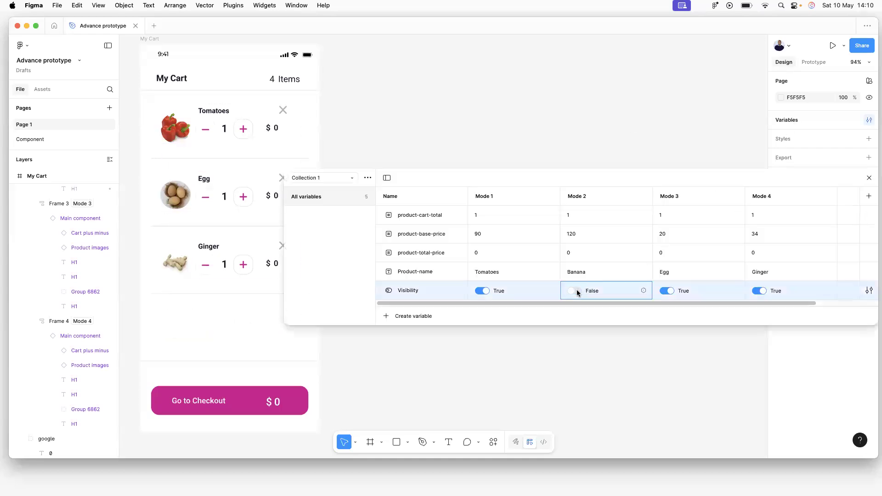
{"action": "left_click", "coordinate": [575, 291]}
{"action": "left_click", "coordinate": [576, 292]}
{"action": "left_click", "coordinate": [574, 292]}
{"action": "left_click", "coordinate": [669, 292]}
{"action": "left_click", "coordinate": [668, 291]}
{"action": "left_click", "coordinate": [764, 291]}
{"action": "left_click", "coordinate": [763, 290]}
{"action": "left_click", "coordinate": [485, 291]}
{"action": "left_click", "coordinate": [483, 290]}
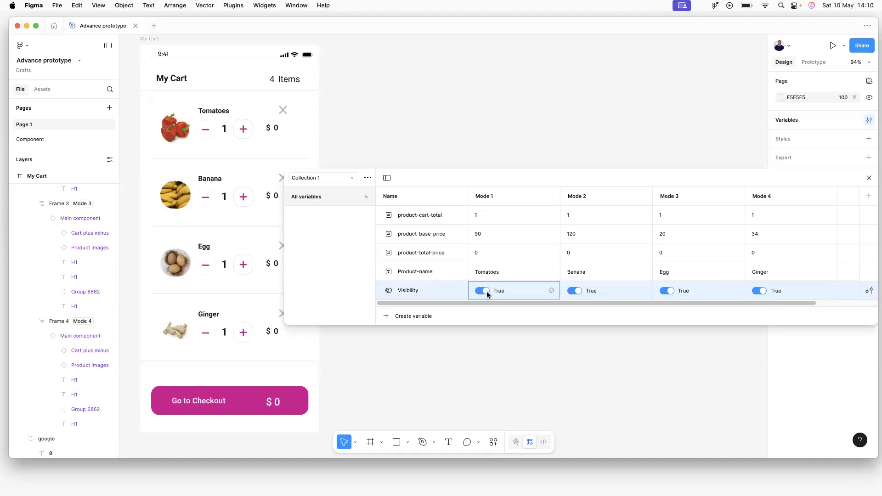
{"action": "left_click", "coordinate": [869, 178]}
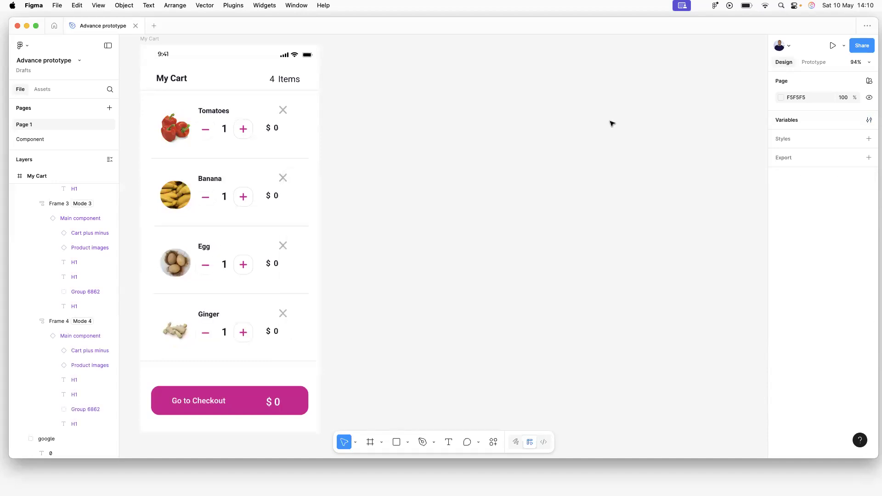
{"action": "scroll", "coordinate": [284, 221], "scroll_direction": "up", "scroll_amount": 1}
{"action": "left_click", "coordinate": [230, 130]}
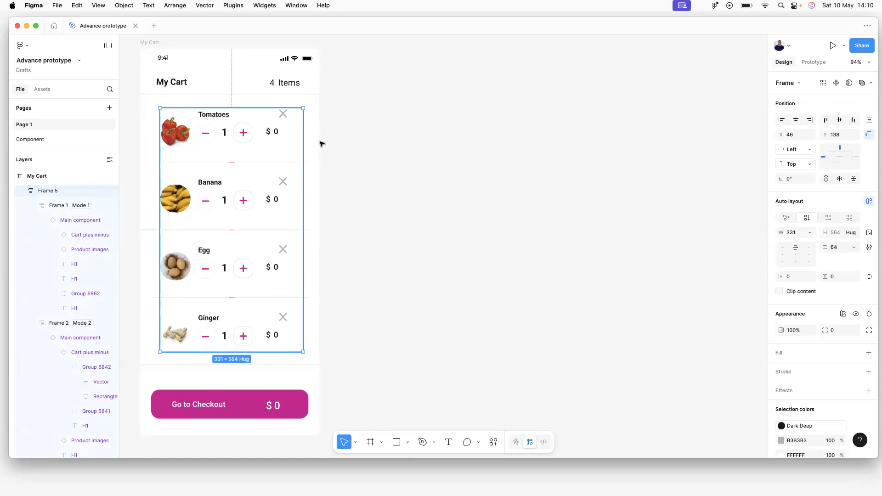
{"action": "left_click", "coordinate": [370, 142]}
{"action": "double_click", "coordinate": [235, 139]}
{"action": "left_click", "coordinate": [223, 212]}
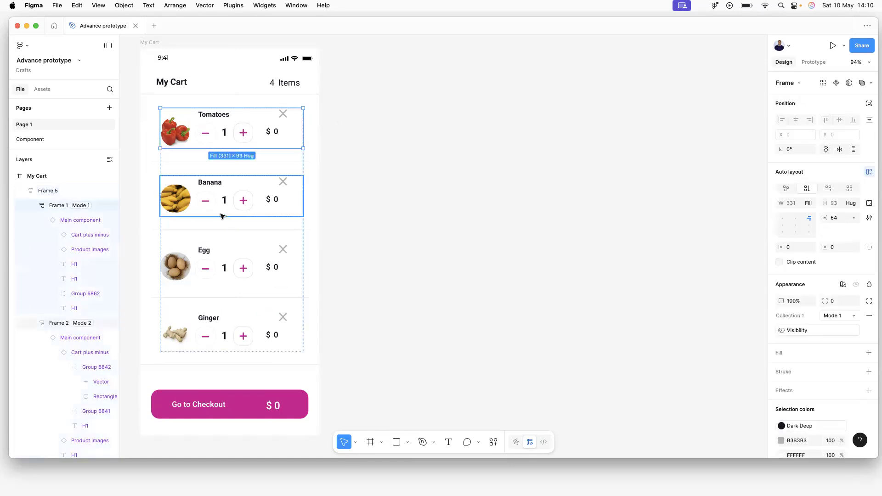
{"action": "left_click", "coordinate": [284, 111]}
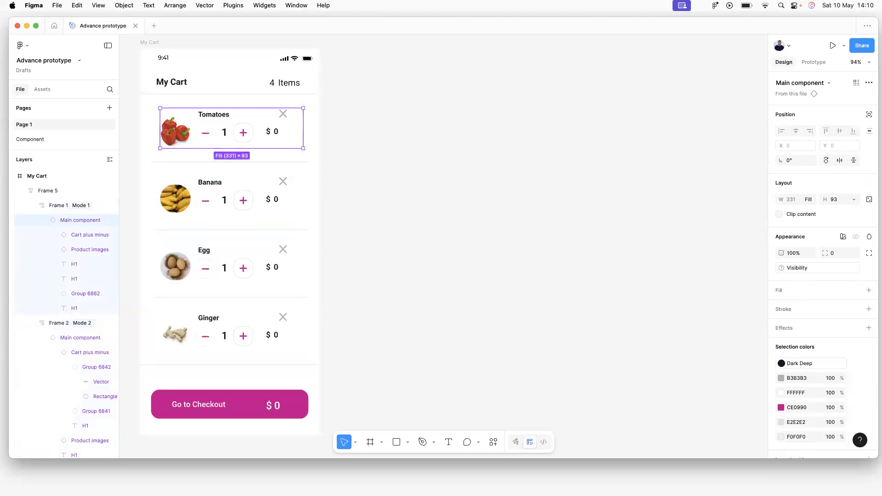
{"action": "left_click", "coordinate": [451, 212]}
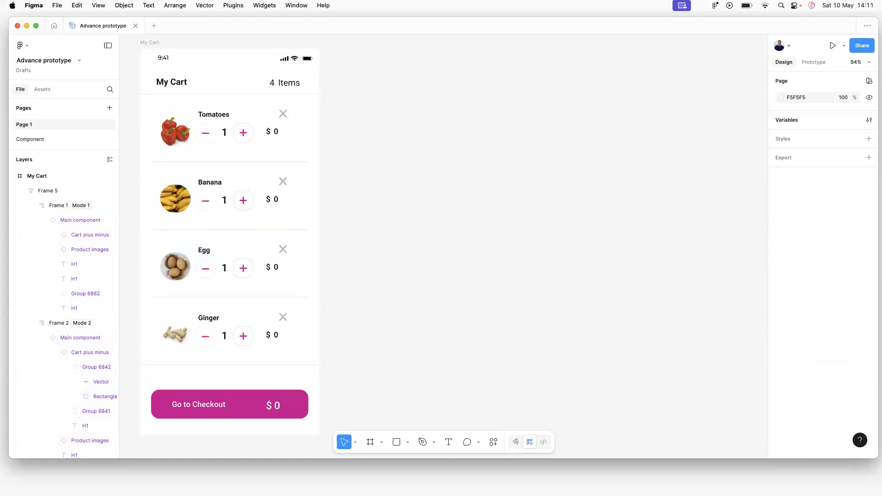
{"action": "scroll", "coordinate": [26, 192], "scroll_direction": "down", "scroll_amount": 1}
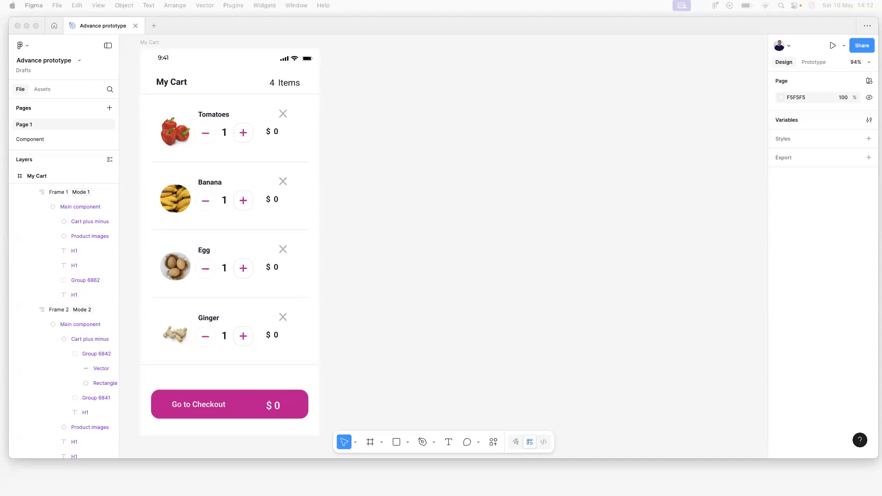
Add a new On click interaction to the Main component's X icon.
{"action": "left_click", "coordinate": [32, 139]}
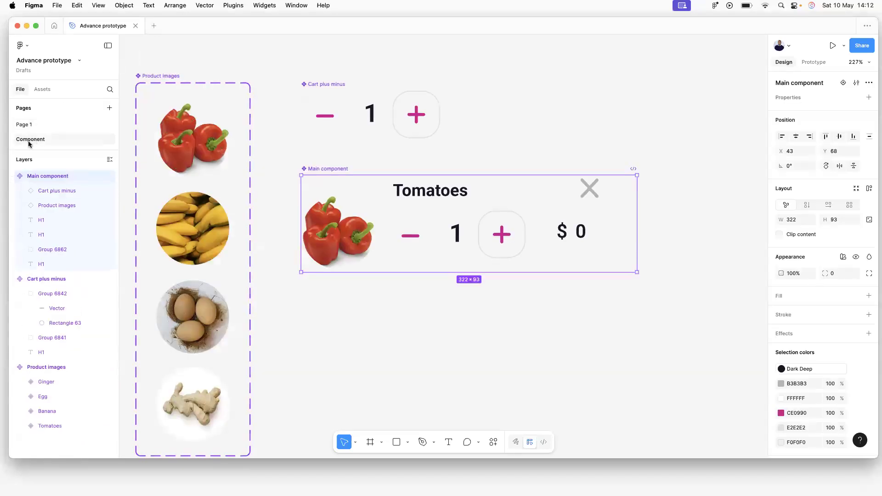
{"action": "left_click", "coordinate": [593, 186]}
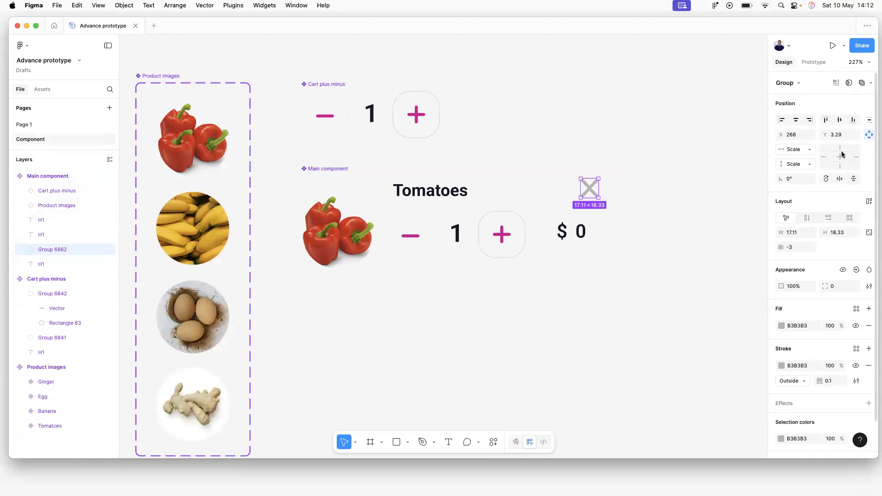
{"action": "scroll", "coordinate": [839, 275], "scroll_direction": "down", "scroll_amount": 2}
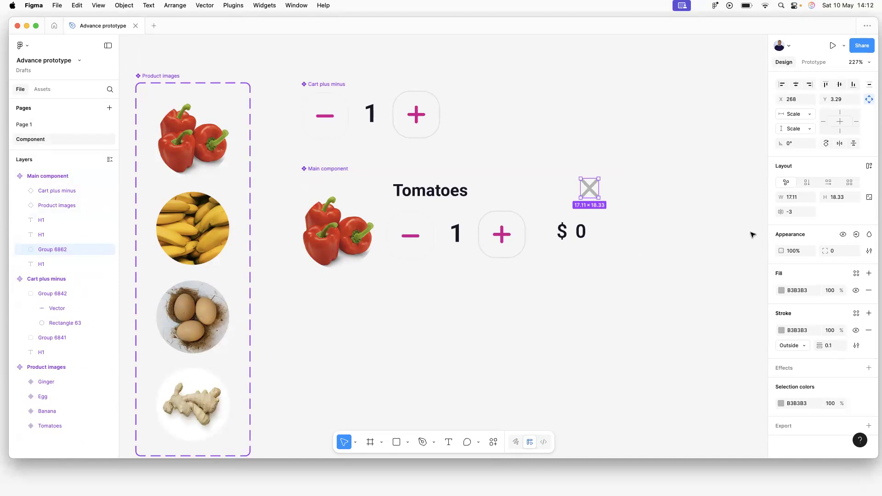
{"action": "left_click", "coordinate": [817, 63]}
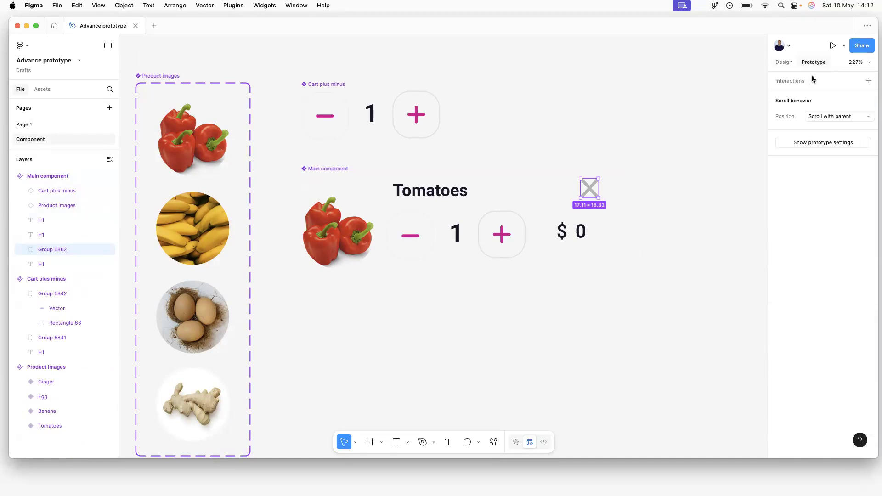
{"action": "left_click", "coordinate": [809, 81]}
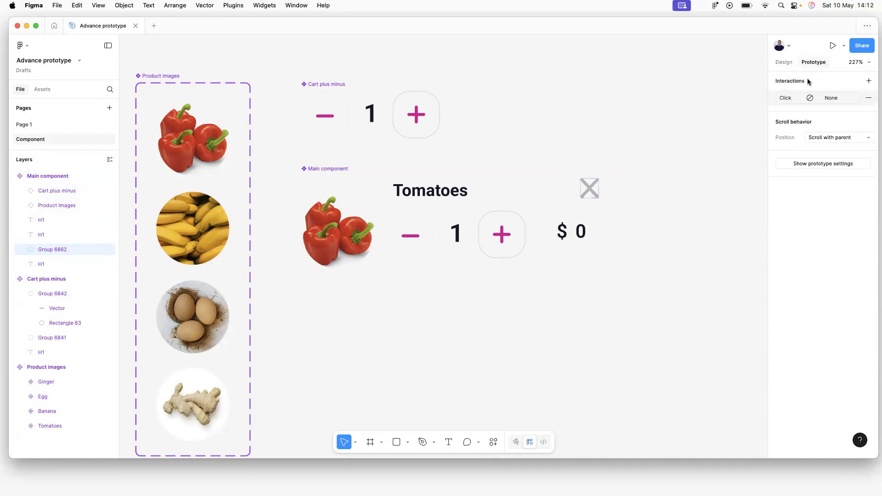
{"action": "left_click", "coordinate": [798, 98]}
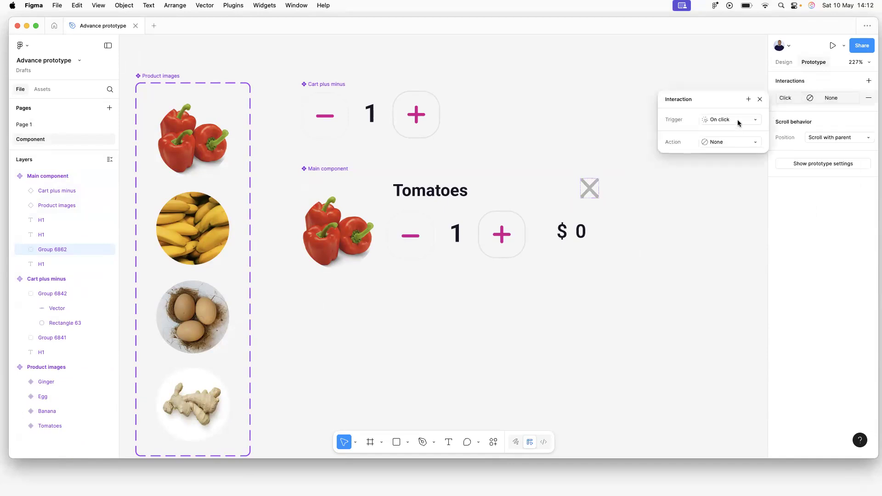
Make the click set the Visibility variable to false.
{"action": "left_click", "coordinate": [736, 144]}
{"action": "left_click", "coordinate": [739, 223]}
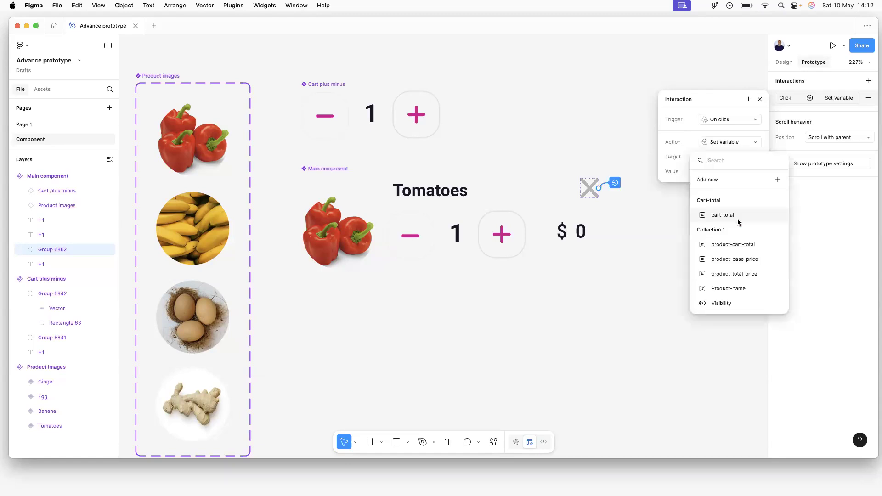
{"action": "left_click", "coordinate": [731, 304]}
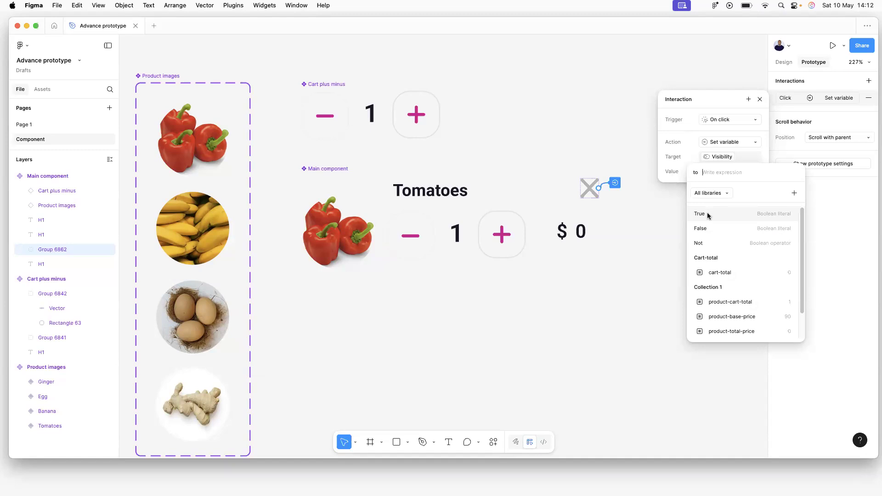
{"action": "left_click", "coordinate": [707, 228]}
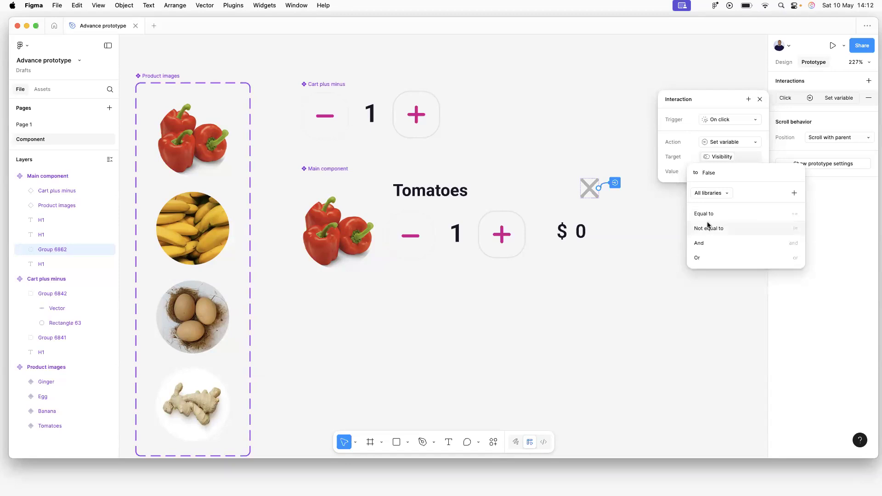
{"action": "key", "text": "Return"}
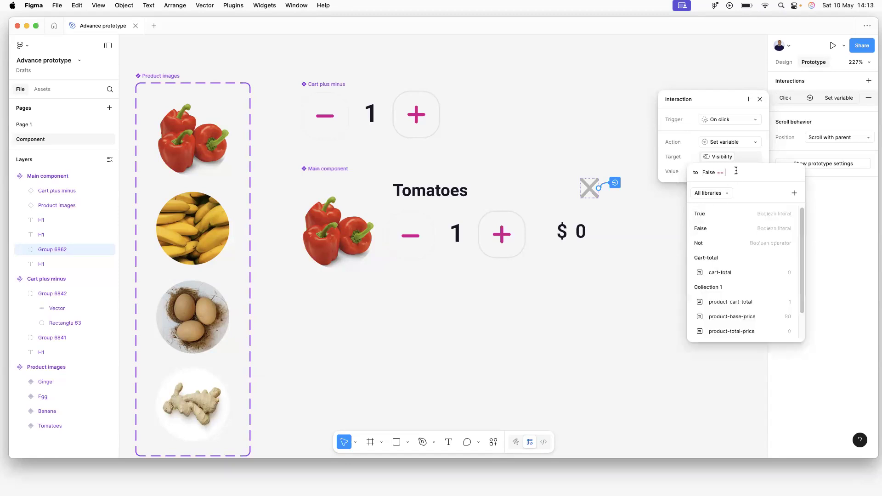
{"action": "key", "text": "BackSpace"}
{"action": "key", "text": "Return"}
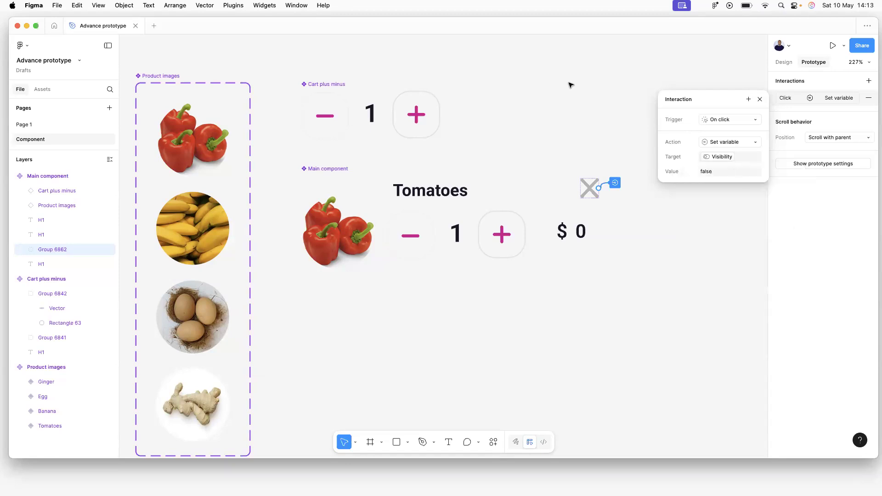
{"action": "left_click", "coordinate": [514, 69]}
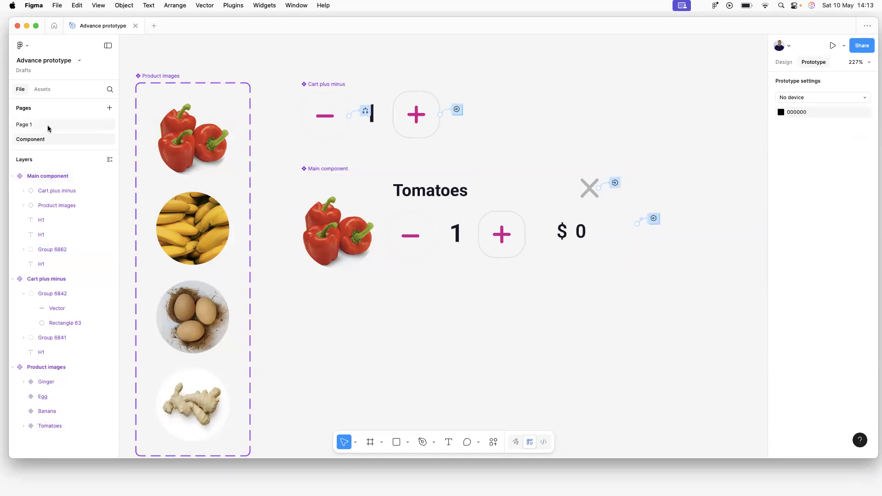
Preview the cart flow and remove Tomatoes, Banana, Egg and Ginger with their X icons.
{"action": "left_click", "coordinate": [31, 126]}
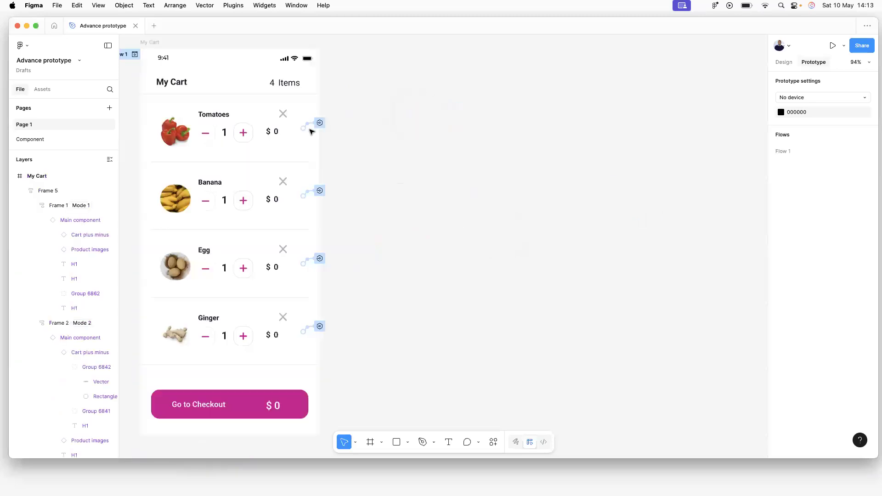
{"action": "left_click", "coordinate": [271, 119]}
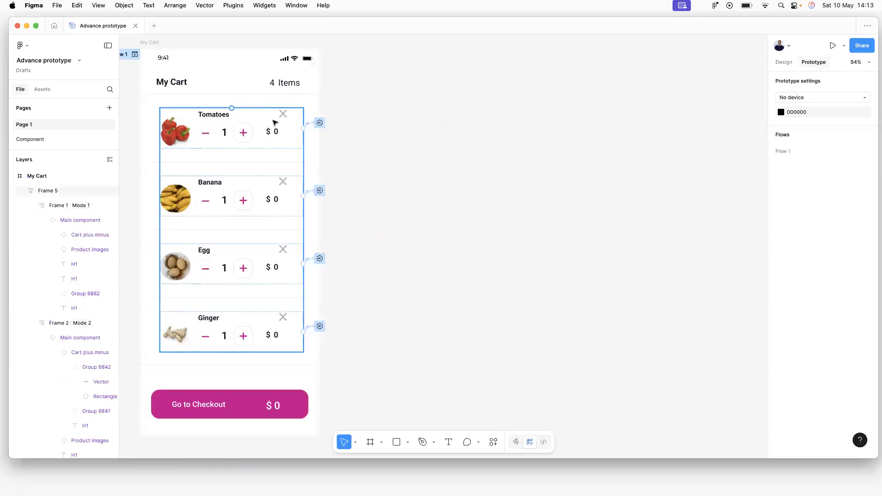
{"action": "left_click", "coordinate": [135, 55]}
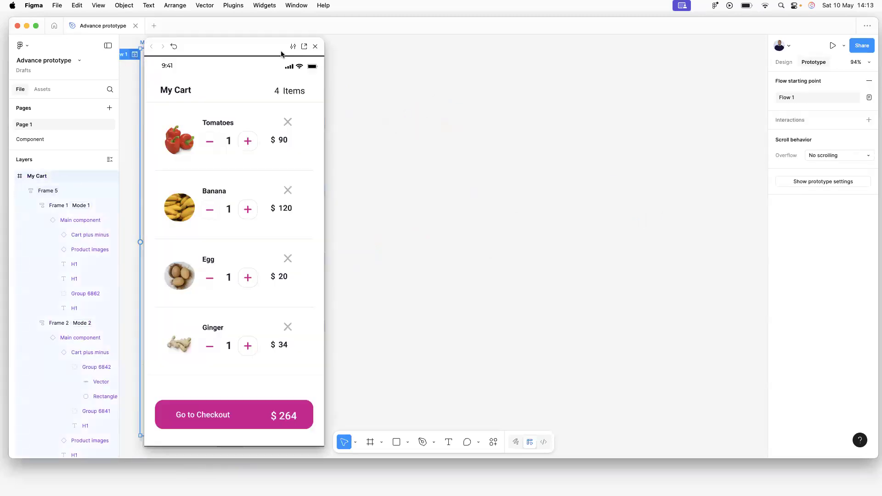
{"action": "left_click_drag", "start_coordinate": [291, 109], "coordinate": [612, 60]}
{"action": "left_click", "coordinate": [649, 132]}
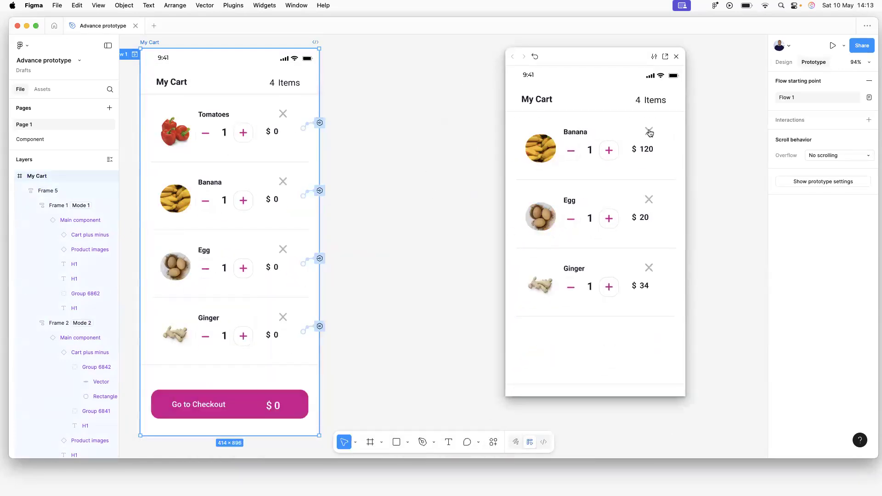
{"action": "left_click", "coordinate": [649, 132]}
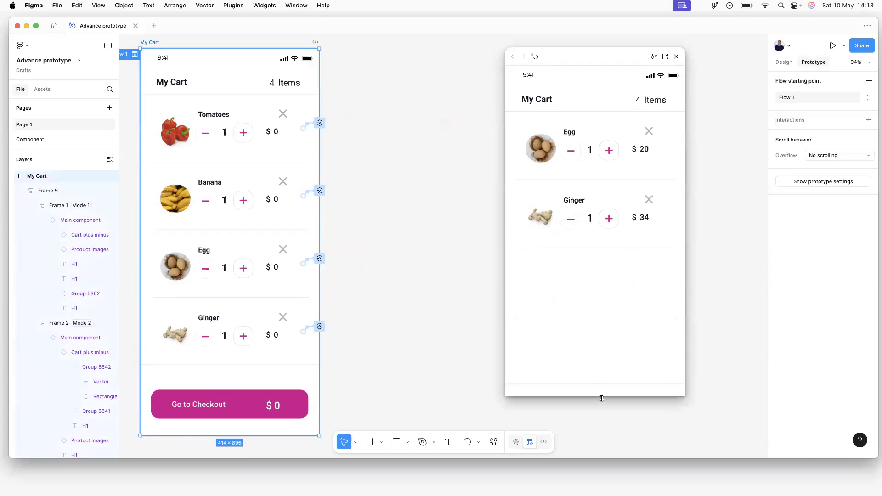
{"action": "left_click_drag", "start_coordinate": [602, 398], "coordinate": [620, 472]}
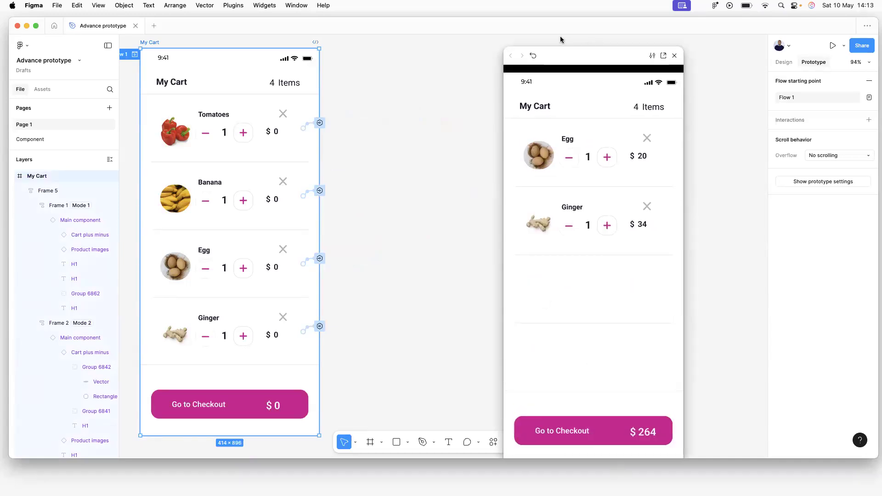
{"action": "left_click_drag", "start_coordinate": [585, 56], "coordinate": [550, 43]}
{"action": "left_click", "coordinate": [613, 127]}
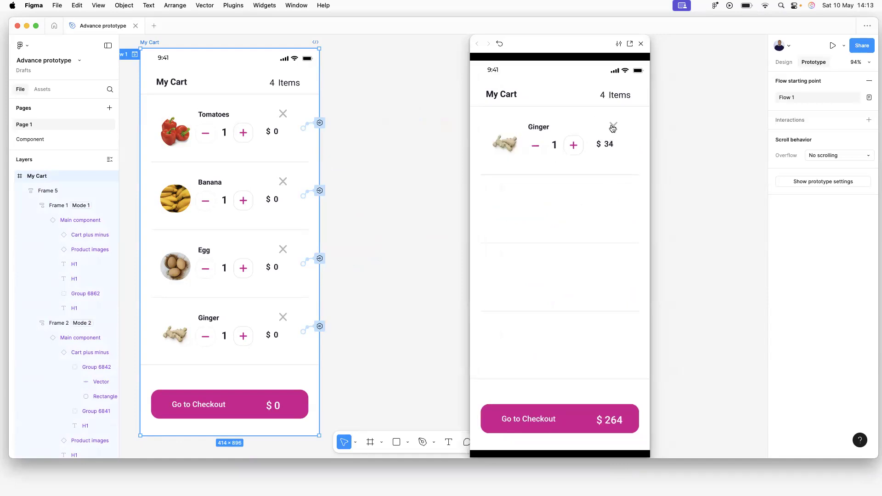
{"action": "left_click", "coordinate": [614, 127]}
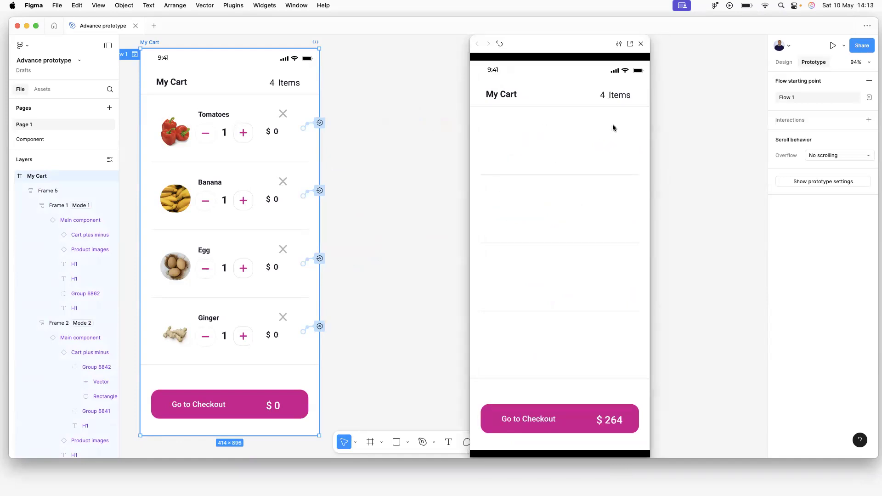
Restart the preview, remove Banana and Ginger, restart again, and close the preview.
{"action": "left_click", "coordinate": [501, 45]}
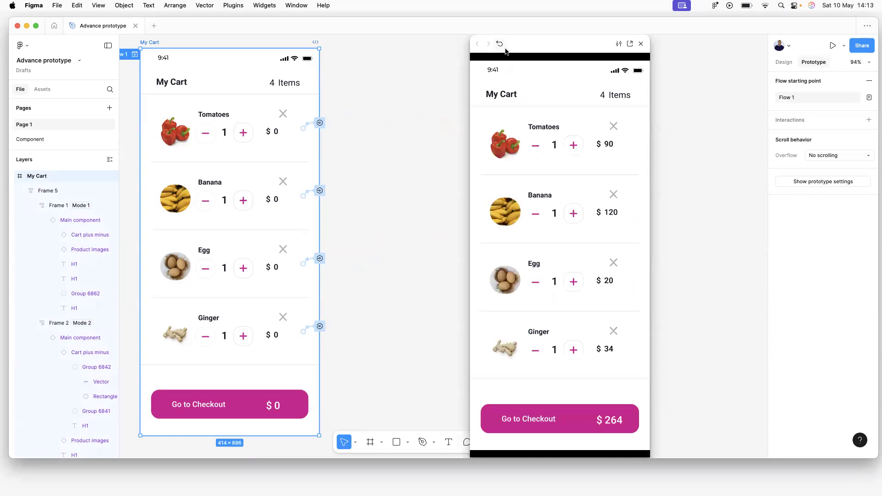
{"action": "left_click", "coordinate": [614, 196]}
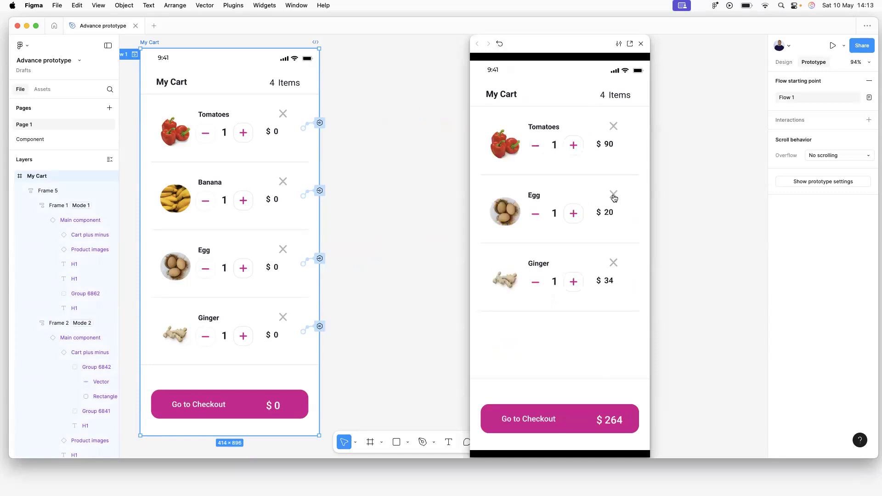
{"action": "left_click", "coordinate": [613, 262]}
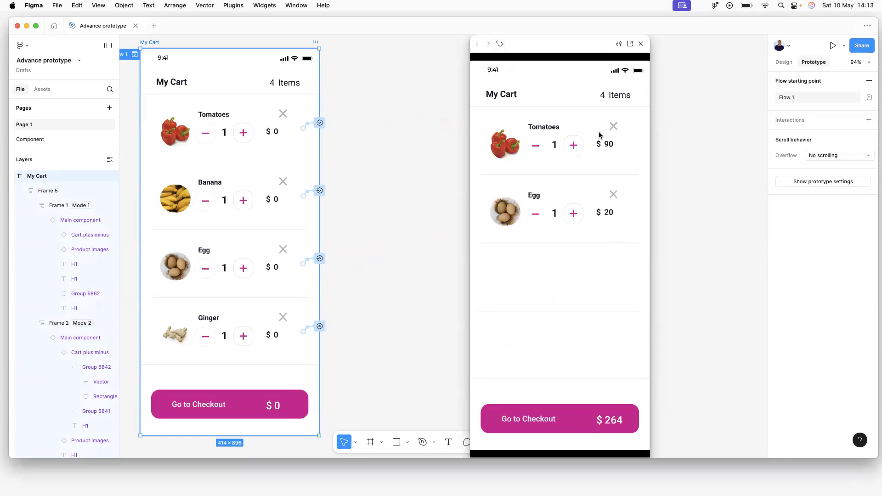
{"action": "left_click", "coordinate": [500, 44]}
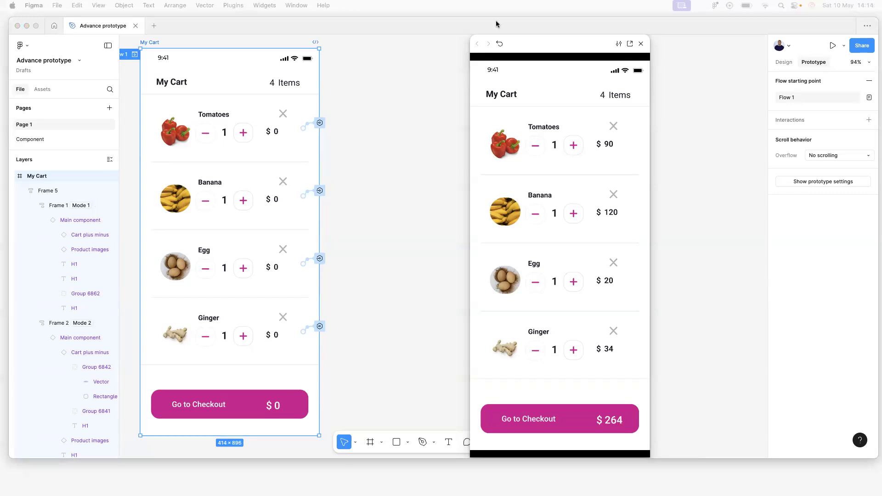
{"action": "left_click", "coordinate": [642, 45]}
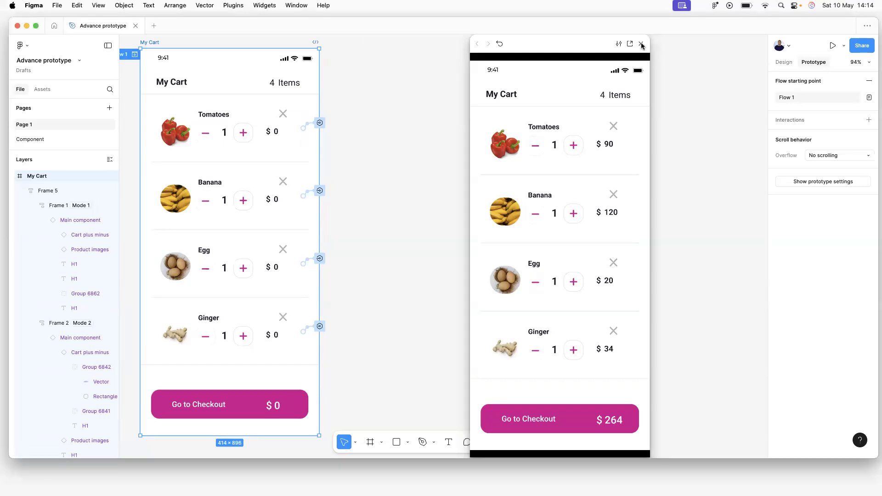
{"action": "left_click", "coordinate": [642, 45]}
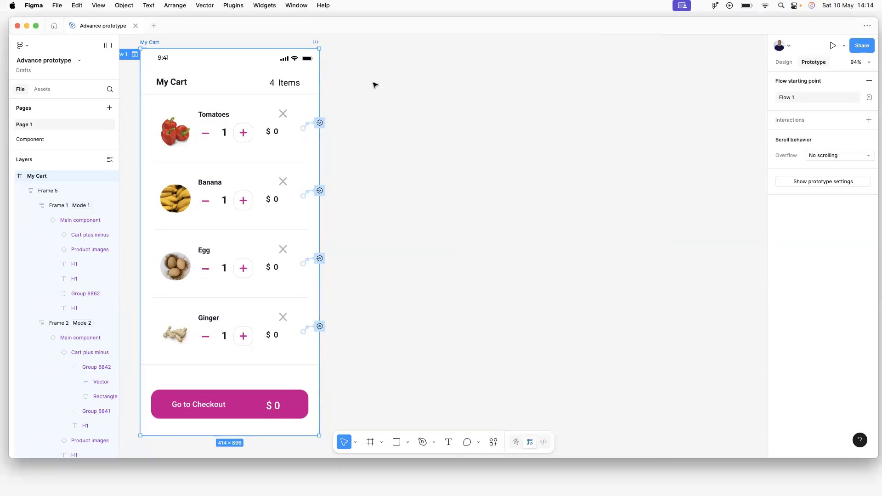
Add a second Set variable action to the X click: cart-total = cart-total - product-total-price.
{"action": "left_click", "coordinate": [30, 140]}
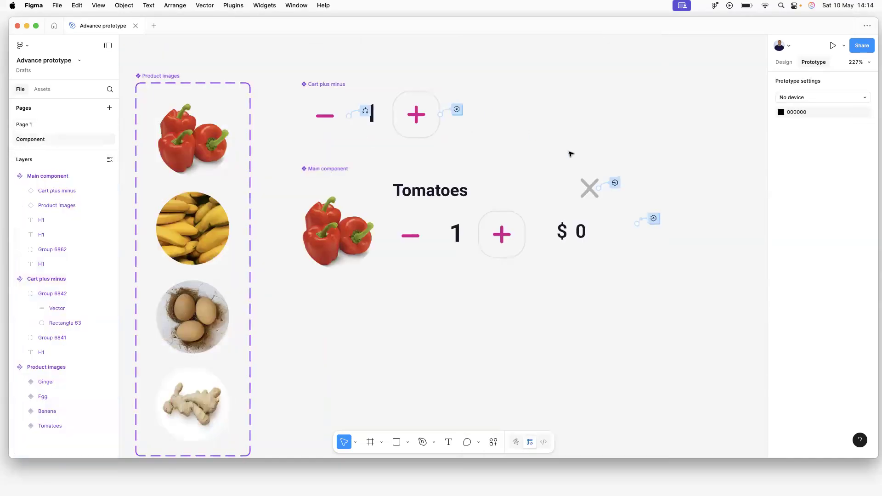
{"action": "left_click", "coordinate": [615, 183]}
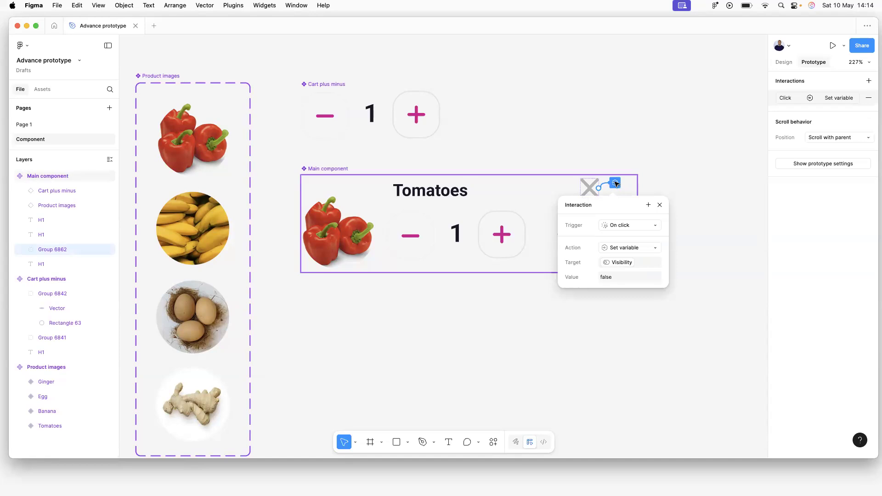
{"action": "left_click", "coordinate": [649, 205]}
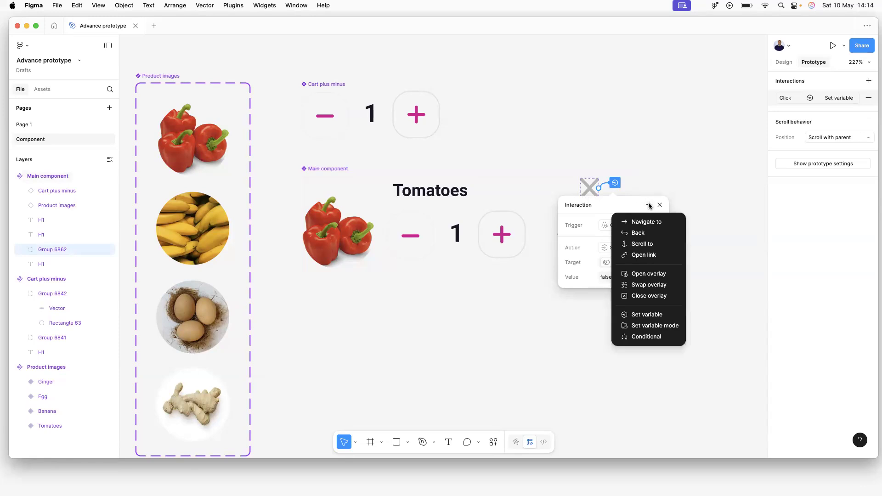
{"action": "left_click", "coordinate": [640, 316]}
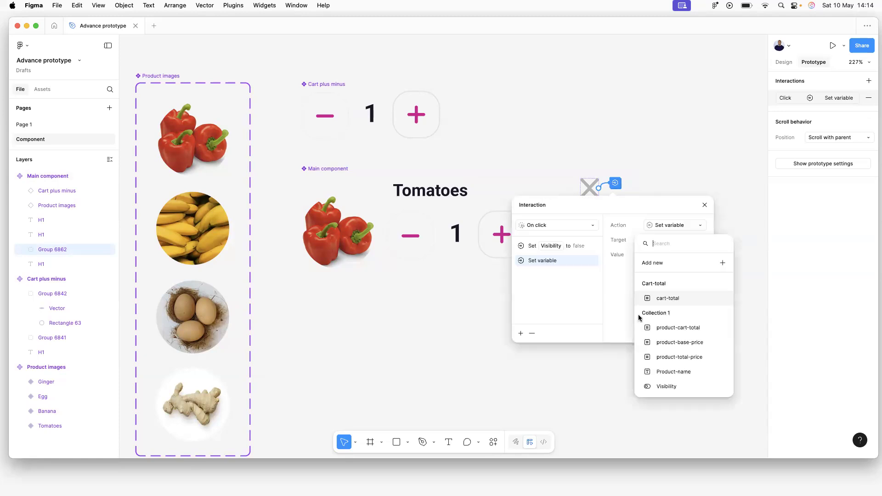
{"action": "left_click", "coordinate": [671, 298]}
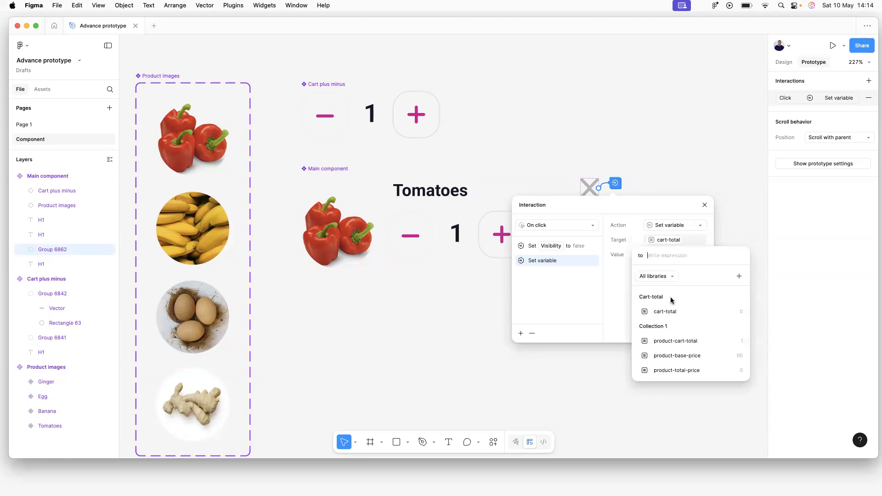
{"action": "left_click", "coordinate": [671, 312]}
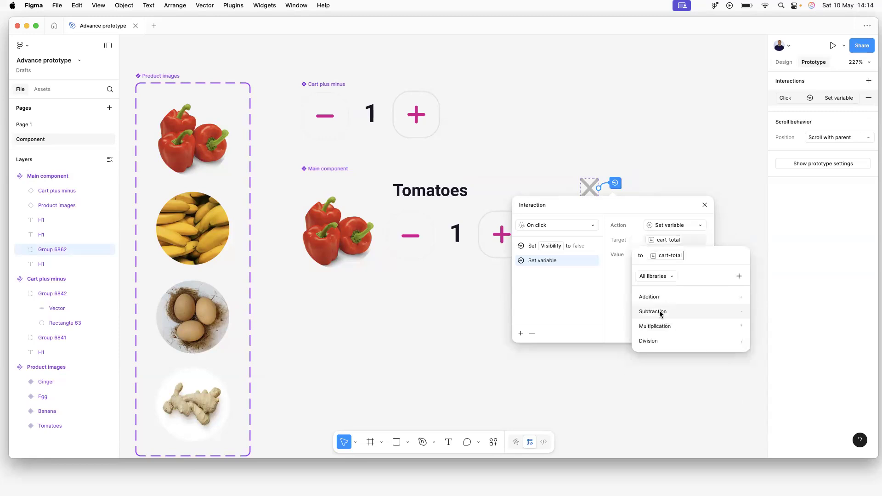
{"action": "left_click", "coordinate": [660, 313]}
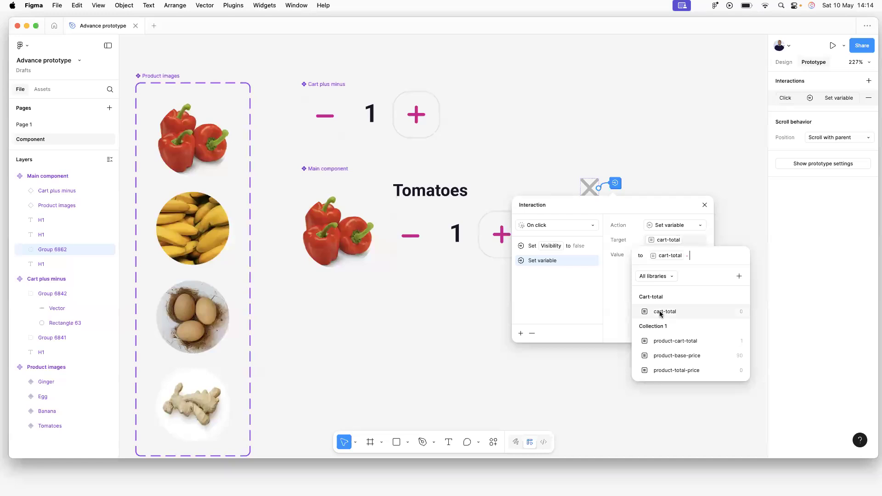
{"action": "left_click", "coordinate": [678, 370]}
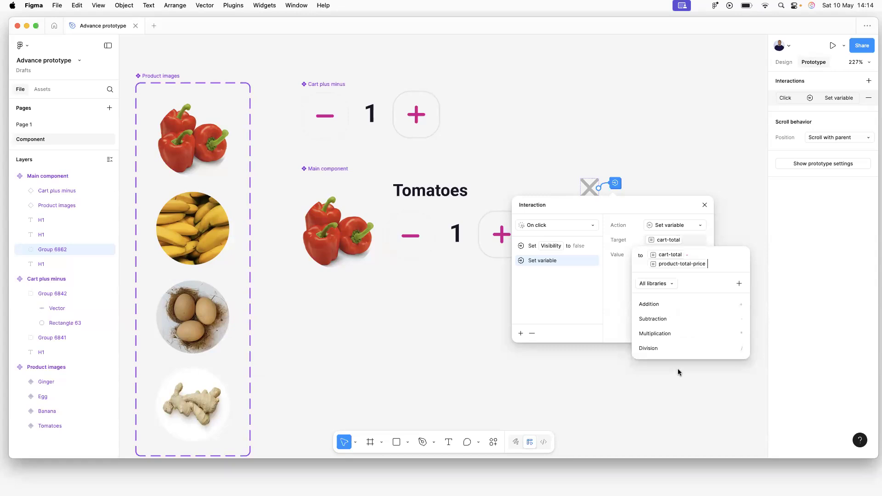
{"action": "key", "text": "Return"}
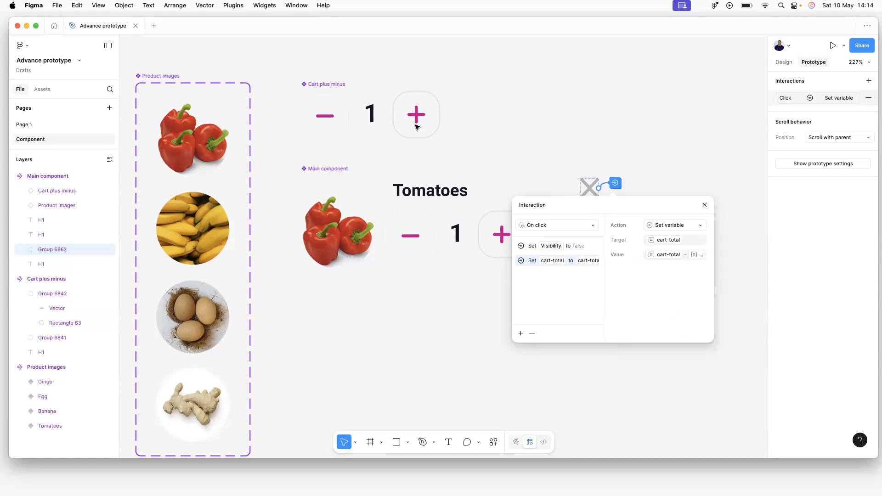
Preview Page 1's cart, remove Tomatoes and Egg to test totals, restart, then close the preview.
{"action": "left_click", "coordinate": [16, 125]}
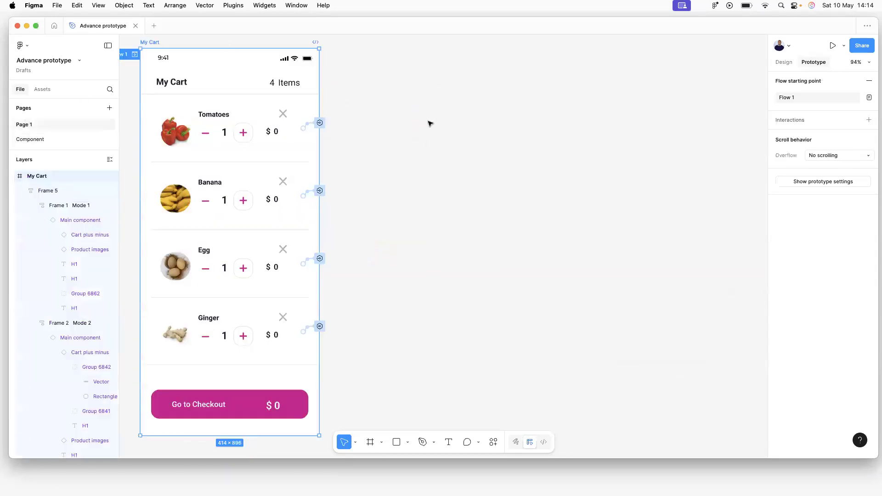
{"action": "left_click", "coordinate": [134, 54]}
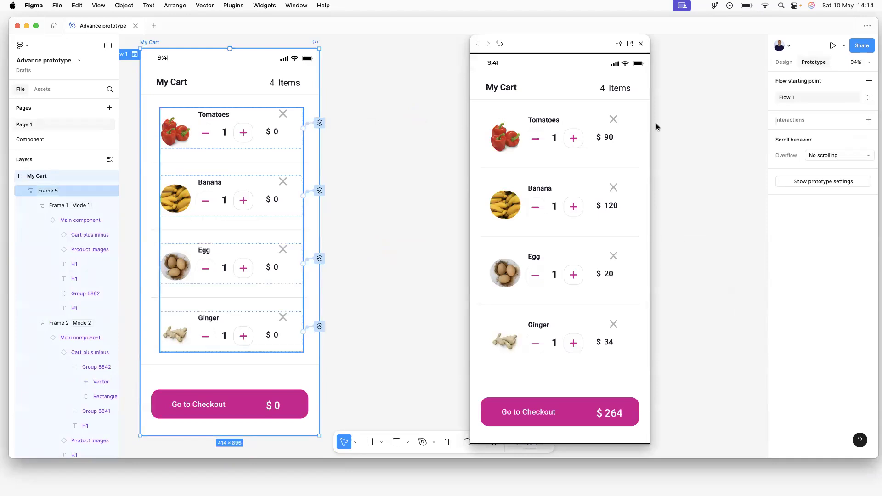
{"action": "left_click", "coordinate": [614, 120]}
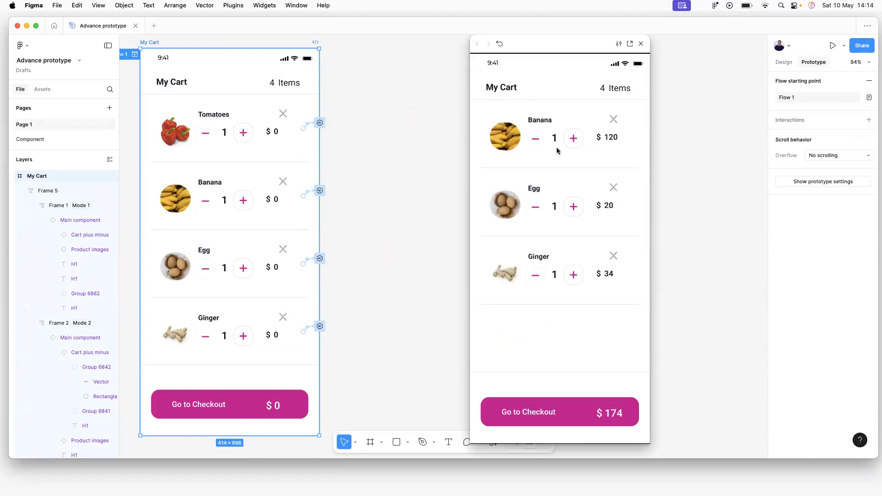
{"action": "left_click", "coordinate": [614, 188]}
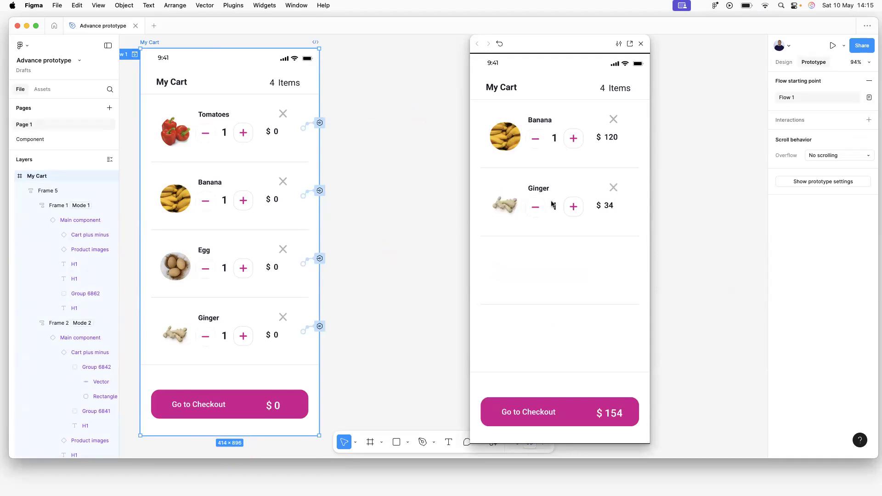
{"action": "left_click", "coordinate": [500, 43]}
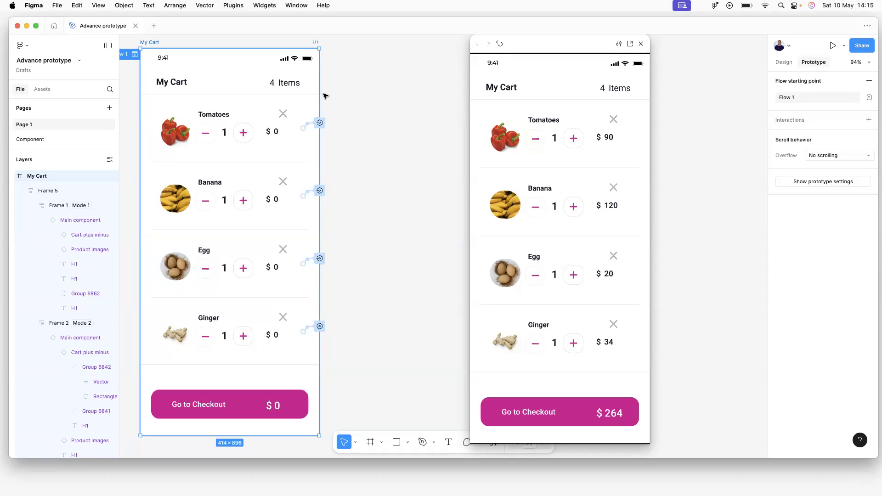
{"action": "left_click", "coordinate": [347, 83]}
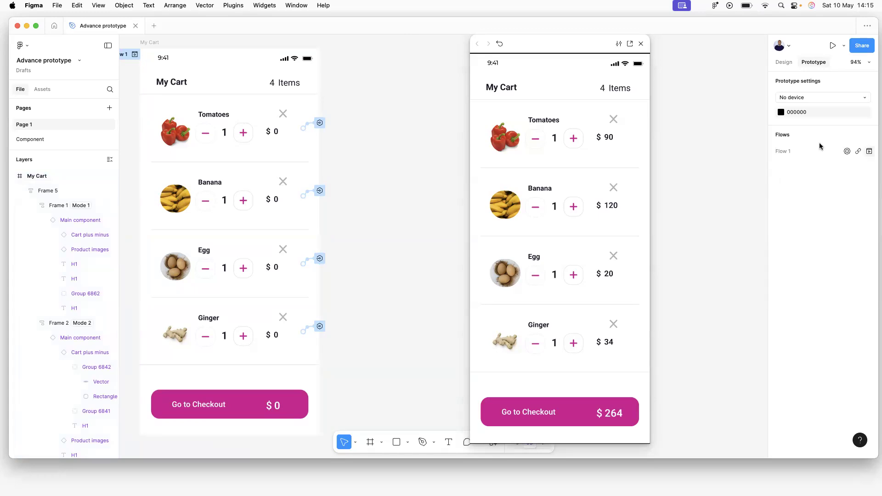
{"action": "left_click", "coordinate": [641, 44]}
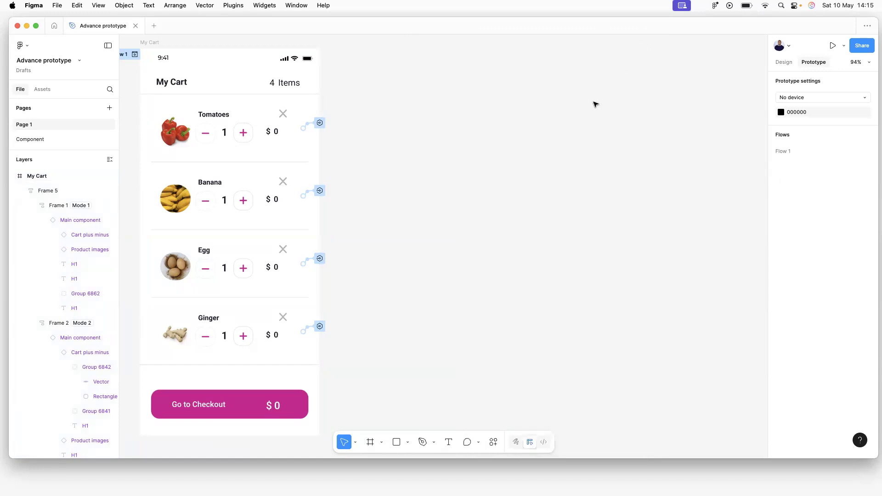
Add a Number variable cart-count with value 4 to the Cart-total collection.
{"action": "left_click", "coordinate": [783, 63]}
{"action": "left_click", "coordinate": [801, 123]}
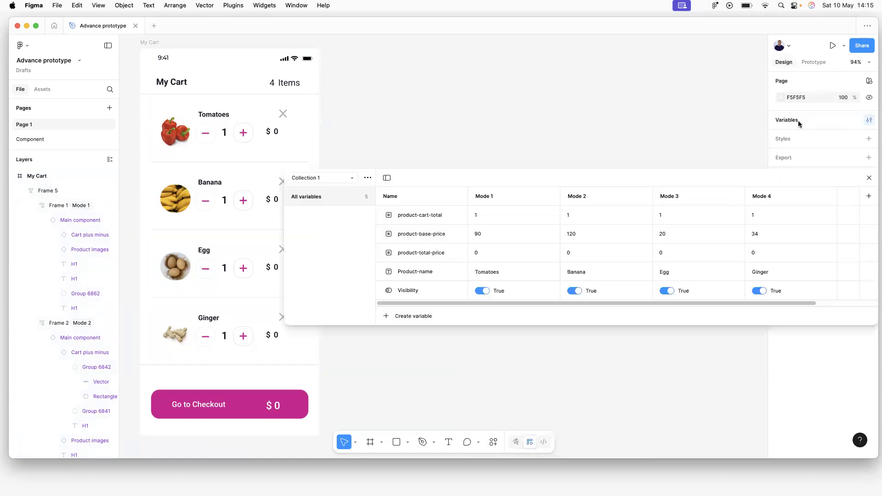
{"action": "left_click", "coordinate": [347, 179]}
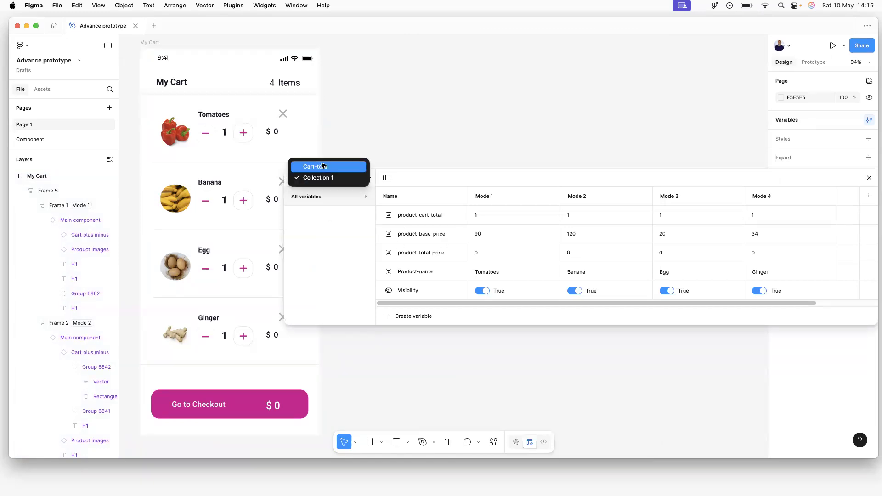
{"action": "left_click", "coordinate": [323, 166]}
{"action": "left_click", "coordinate": [410, 318]}
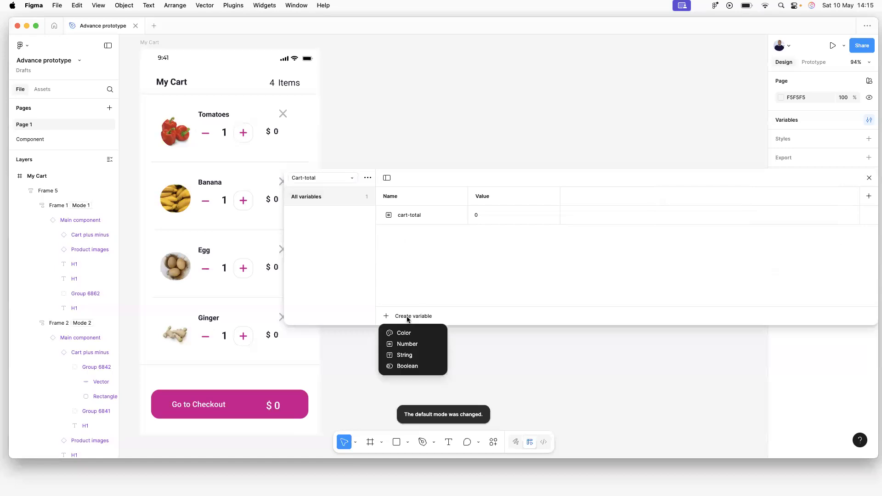
{"action": "left_click", "coordinate": [408, 344]}
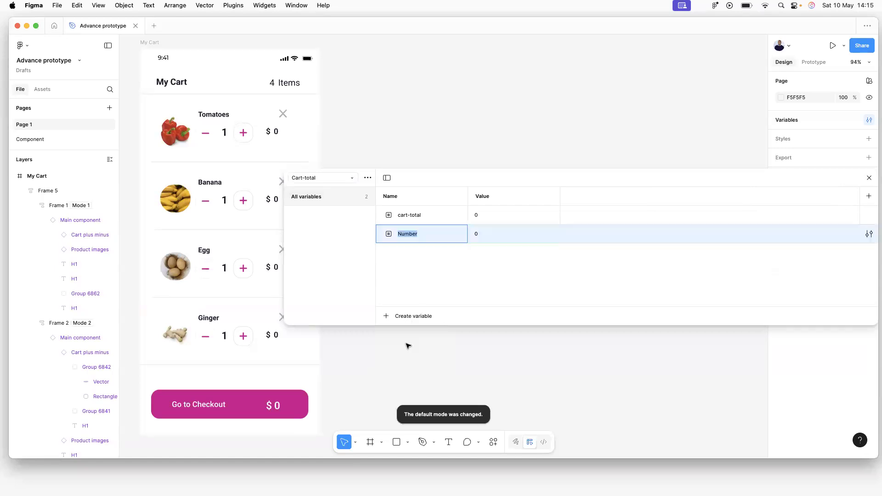
{"action": "type", "text": "cart-"}
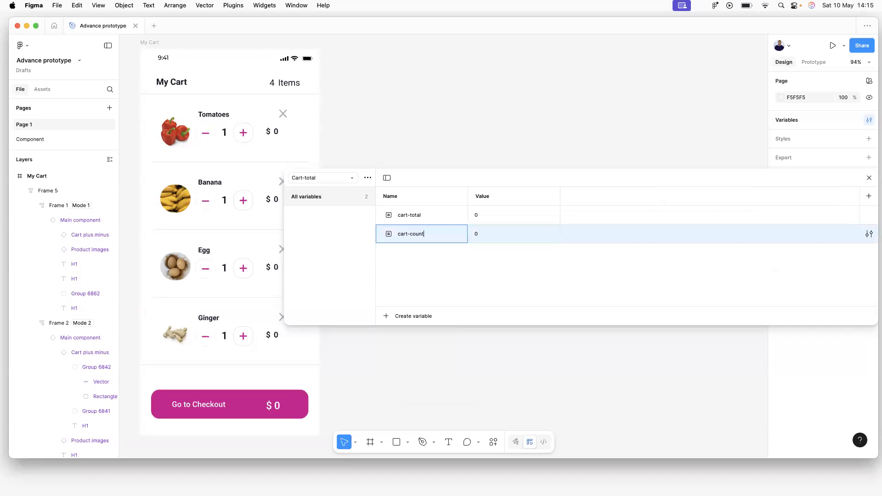
{"action": "type", "text": "count"}
{"action": "key", "text": "Return"}
{"action": "left_click", "coordinate": [478, 235]}
{"action": "type", "text": "4"}
{"action": "key", "text": "Return"}
{"action": "left_click", "coordinate": [869, 178]}
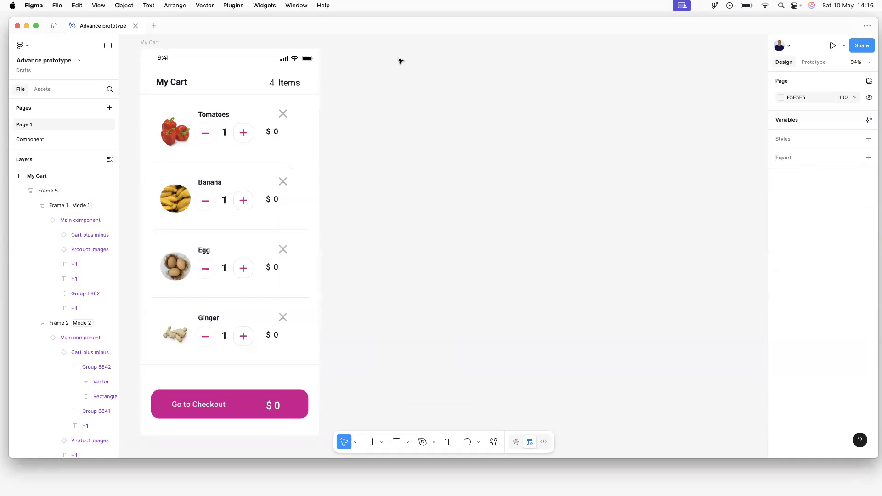
Bind the '4' beside Items in the My Cart header to cart-count.
{"action": "left_click", "coordinate": [273, 83]}
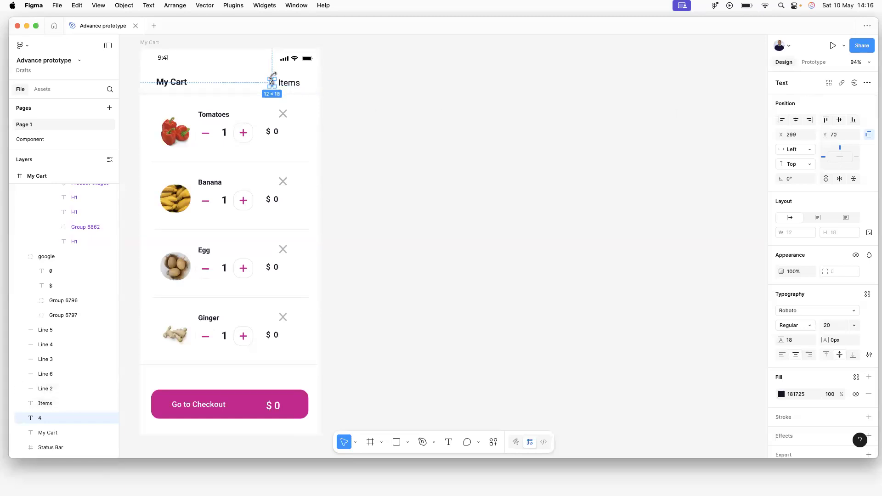
{"action": "scroll", "coordinate": [270, 83], "scroll_direction": "up", "scroll_amount": 3}
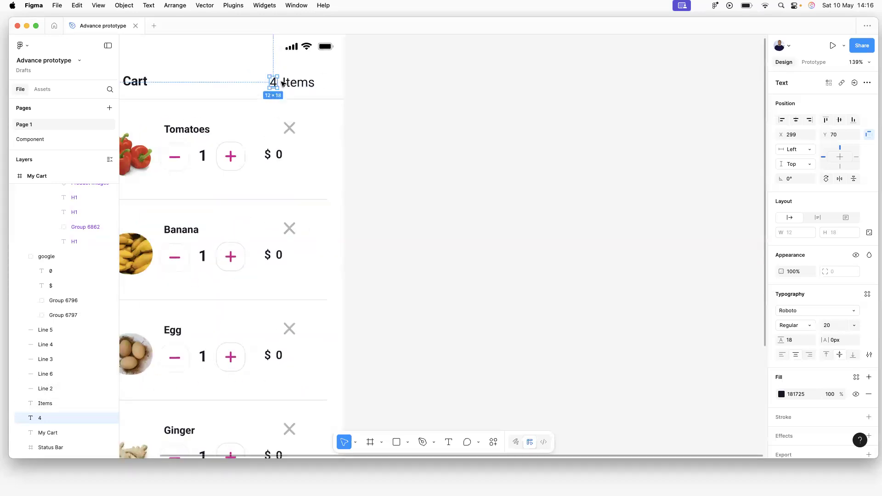
{"action": "left_click", "coordinate": [855, 83]}
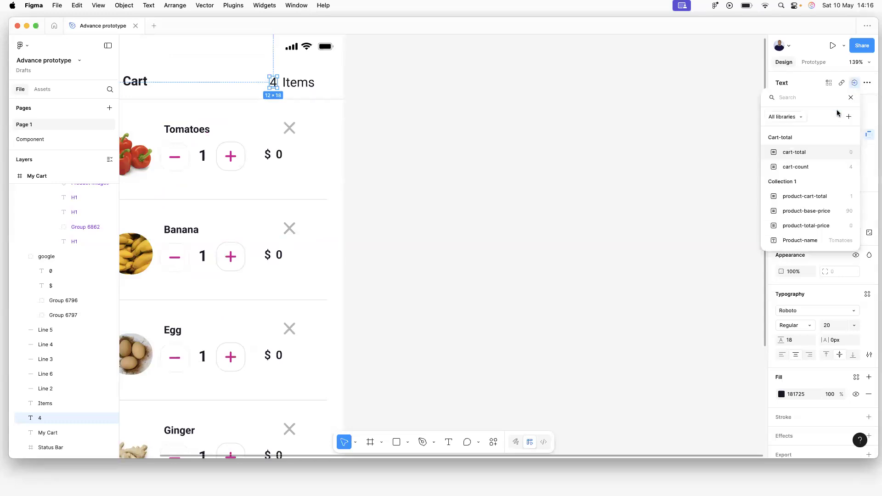
{"action": "left_click", "coordinate": [801, 169]}
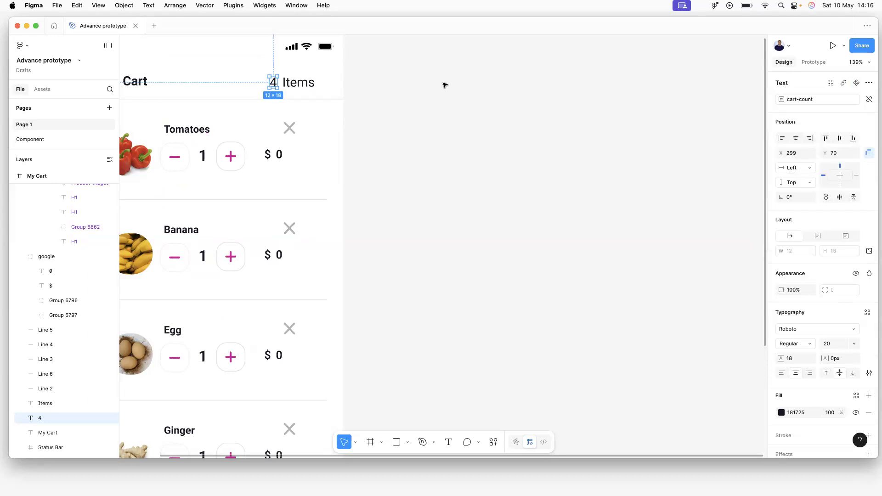
{"action": "left_click", "coordinate": [466, 91]}
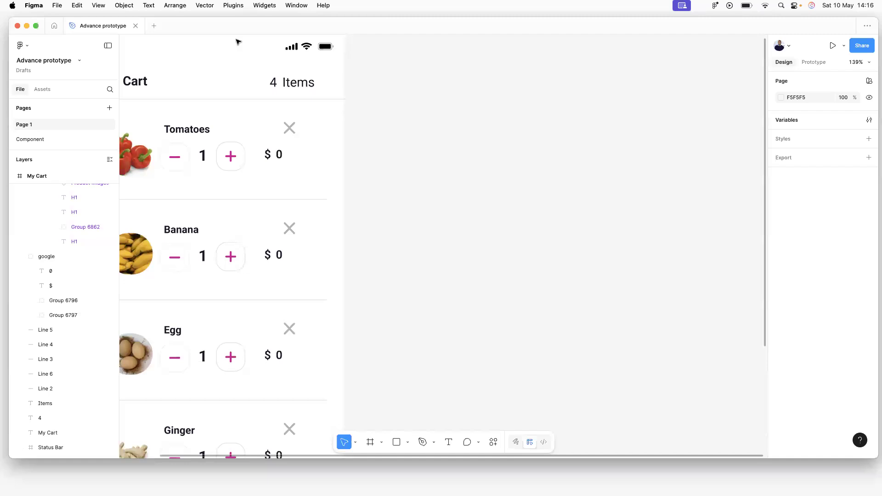
Select the 4 item-count text and add a new interaction to it.
{"action": "left_click", "coordinate": [272, 81]}
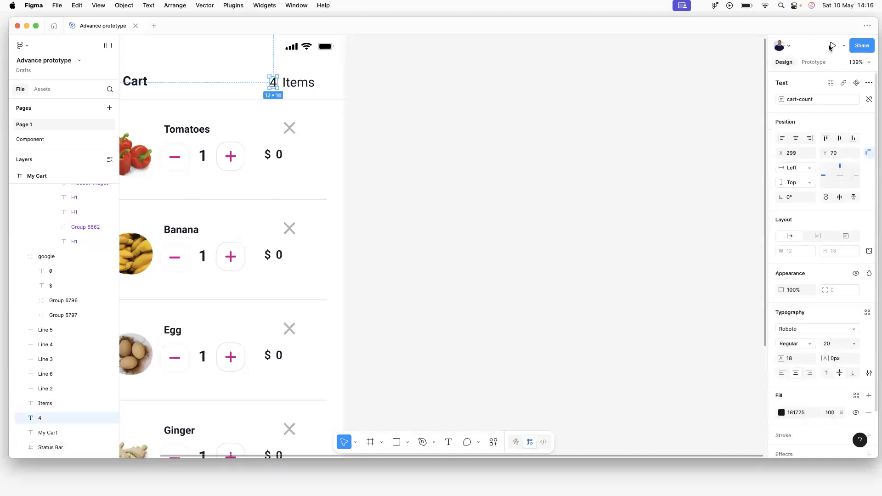
{"action": "left_click", "coordinate": [813, 62]}
{"action": "left_click", "coordinate": [713, 104]}
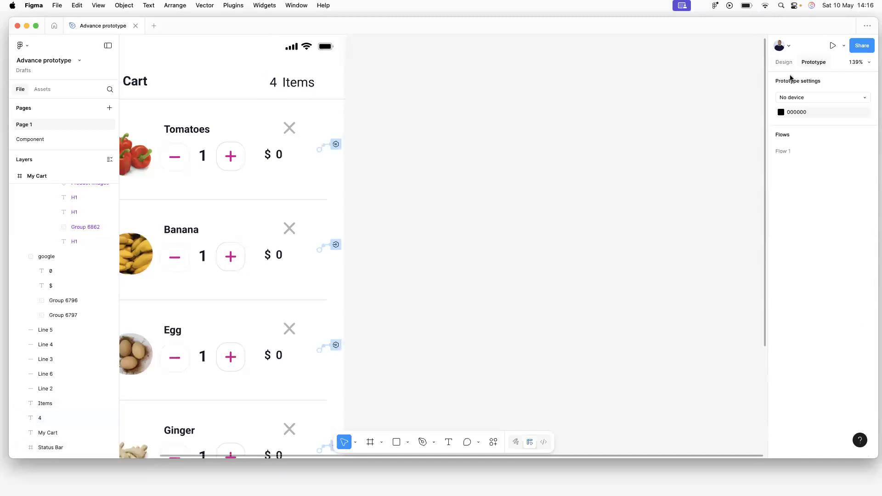
{"action": "left_click", "coordinate": [273, 87]}
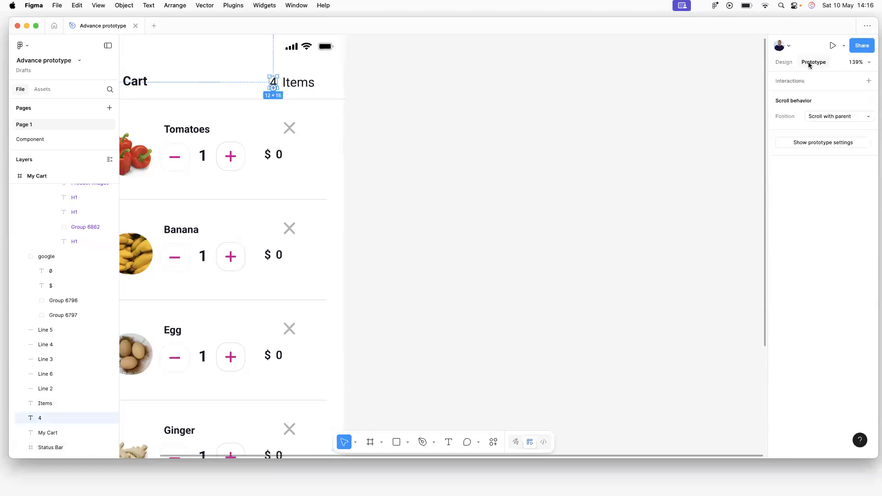
{"action": "left_click", "coordinate": [870, 82]}
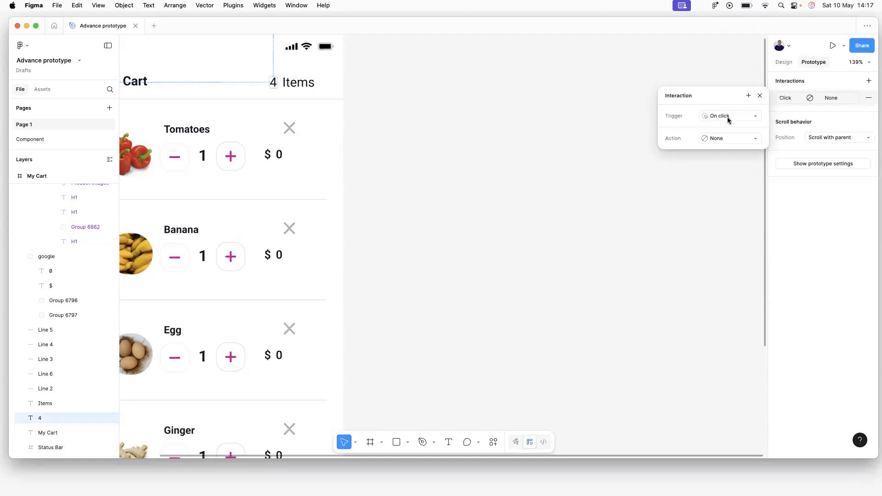
Set the interaction's trigger to After delay with a 1ms delay.
{"action": "left_click", "coordinate": [729, 139]}
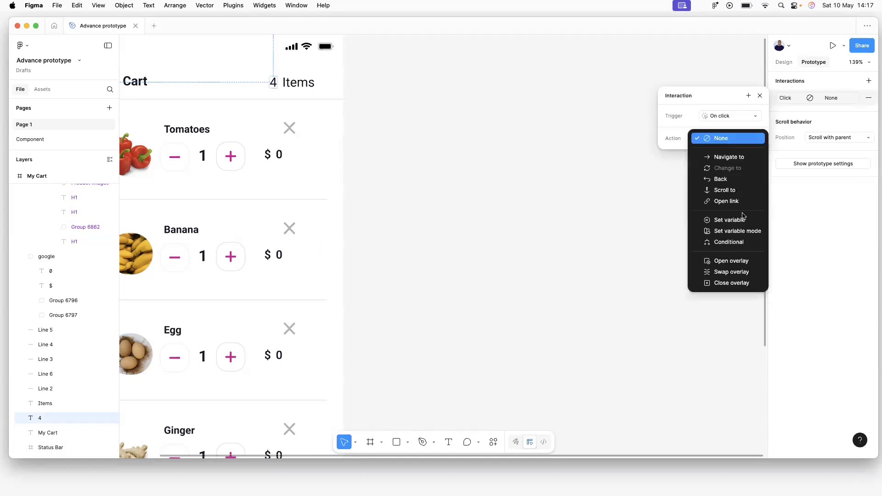
{"action": "left_click", "coordinate": [724, 119]}
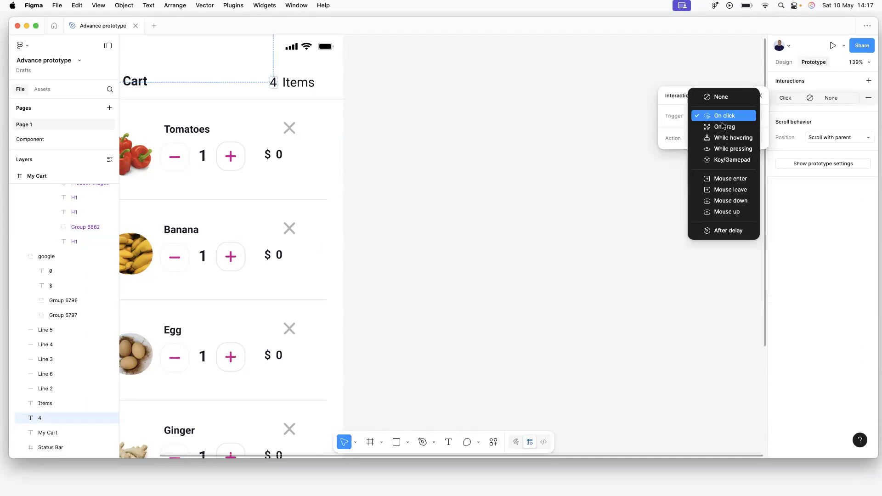
{"action": "left_click", "coordinate": [734, 231]}
{"action": "left_click", "coordinate": [719, 132]}
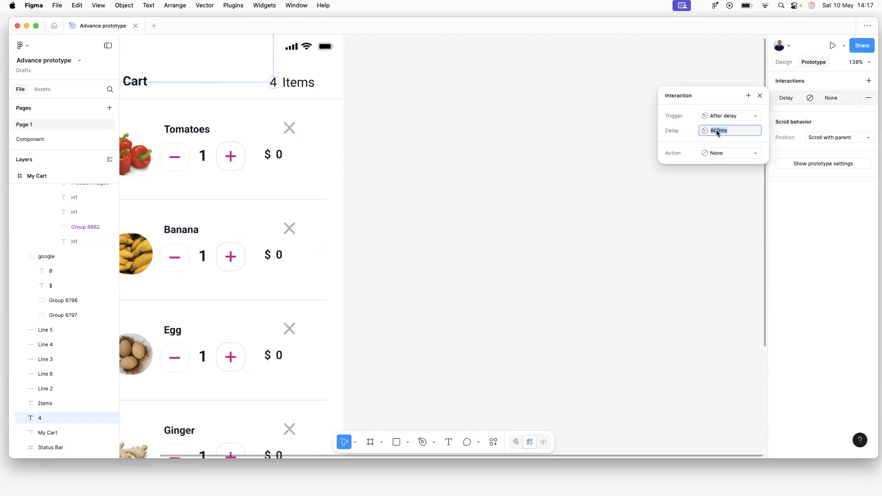
{"action": "left_click", "coordinate": [719, 132]}
{"action": "key", "text": "BackSpace"}
{"action": "key", "text": "BackSpace"}
{"action": "key", "text": "BackSpace"}
{"action": "type", "text": "1"}
Make the action Set variable targeting cart-count, then try and clear a 'cart-total +' value.
{"action": "left_click", "coordinate": [722, 155]}
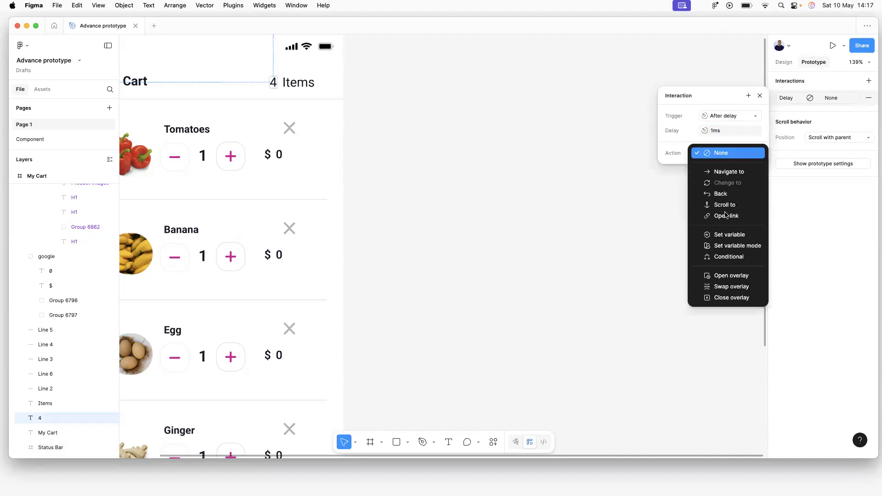
{"action": "left_click", "coordinate": [731, 236]}
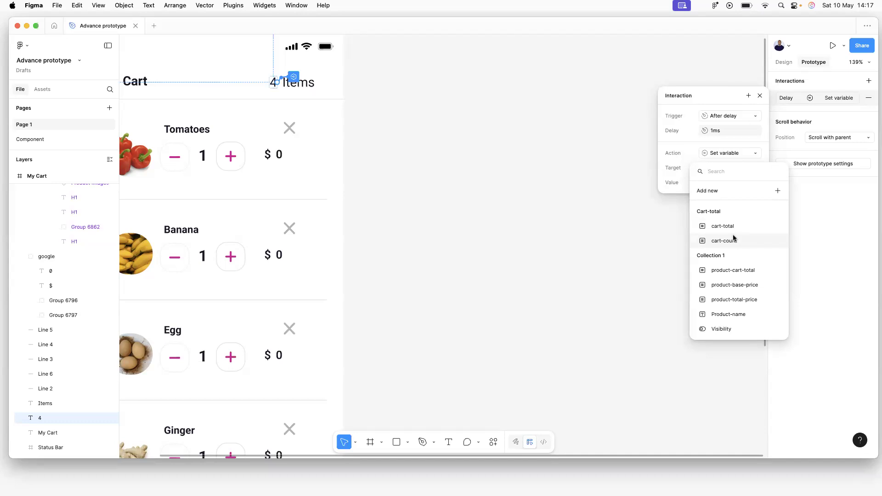
{"action": "right_click", "coordinate": [734, 238]}
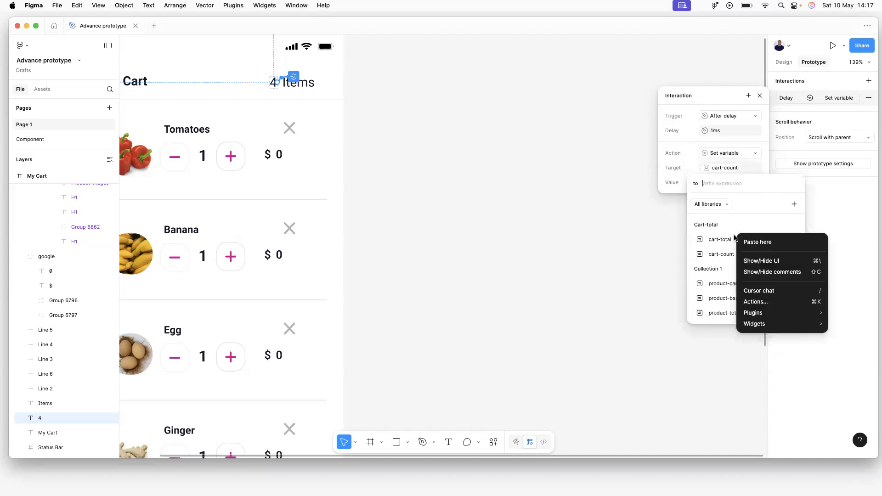
{"action": "key", "text": "Escape"}
{"action": "left_click", "coordinate": [735, 239]}
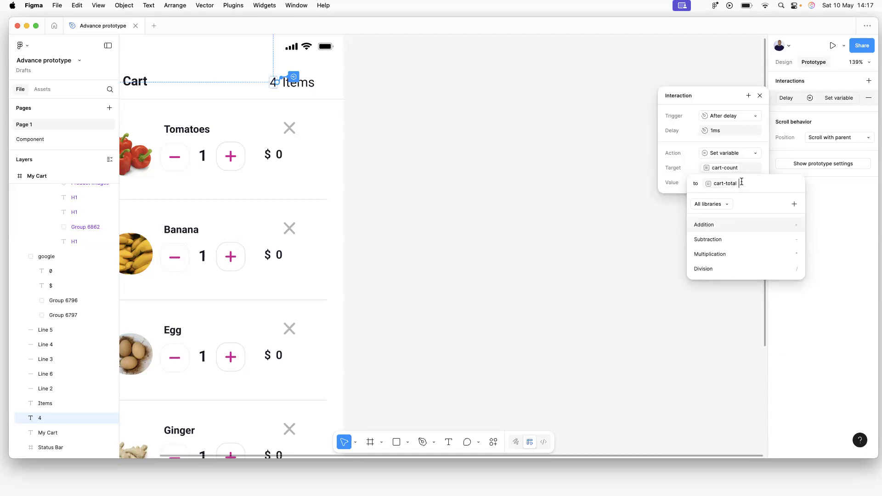
{"action": "type", "text": "+"}
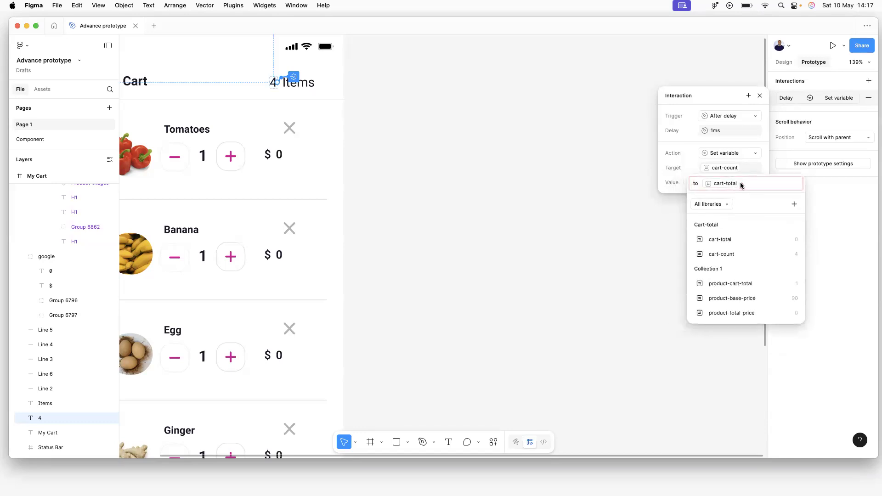
{"action": "key", "text": "BackSpace"}
{"action": "key", "text": "BackSpace"}
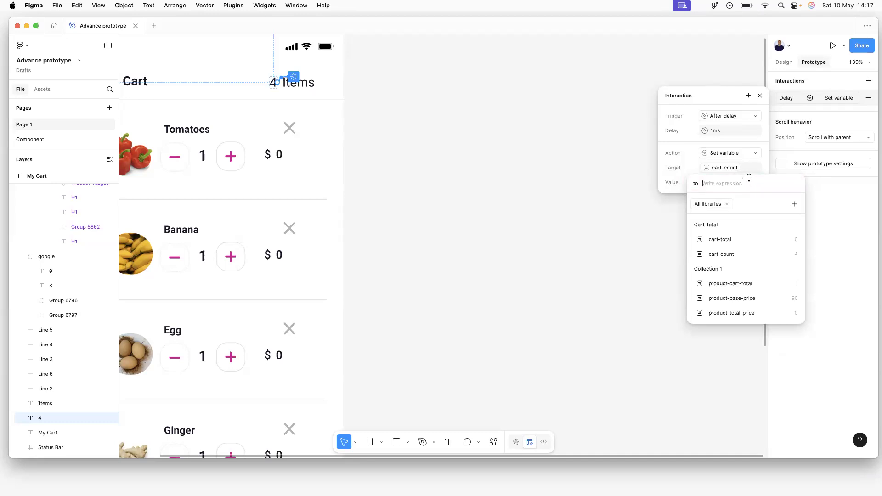
{"action": "left_click", "coordinate": [754, 143]}
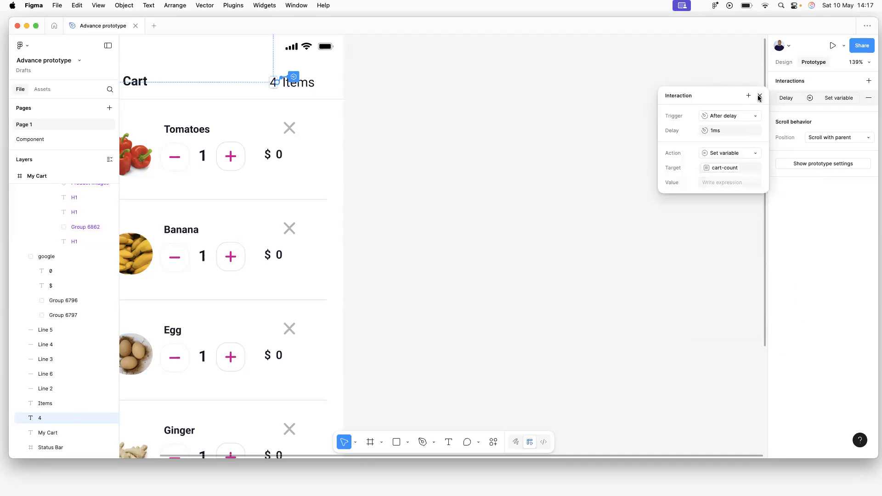
Replace the unfinished interaction with a new one triggered After delay at 1ms.
{"action": "left_click", "coordinate": [869, 98]}
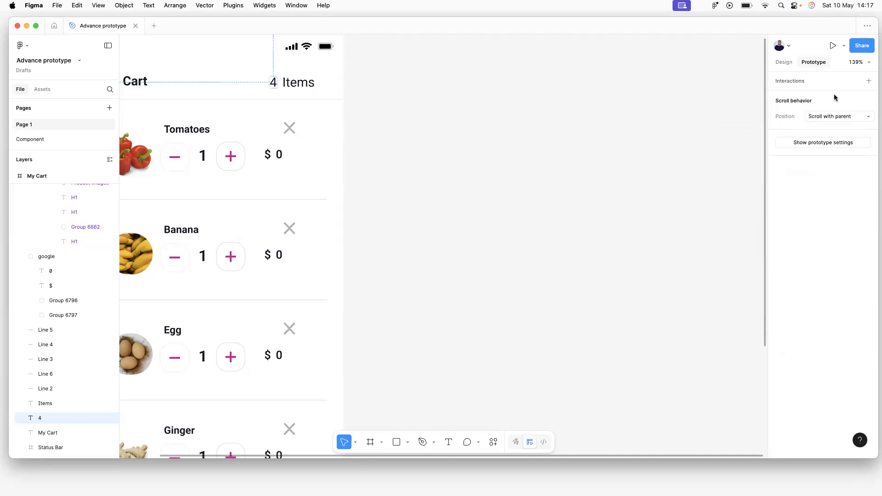
{"action": "left_click", "coordinate": [784, 82]}
{"action": "left_click", "coordinate": [790, 99]}
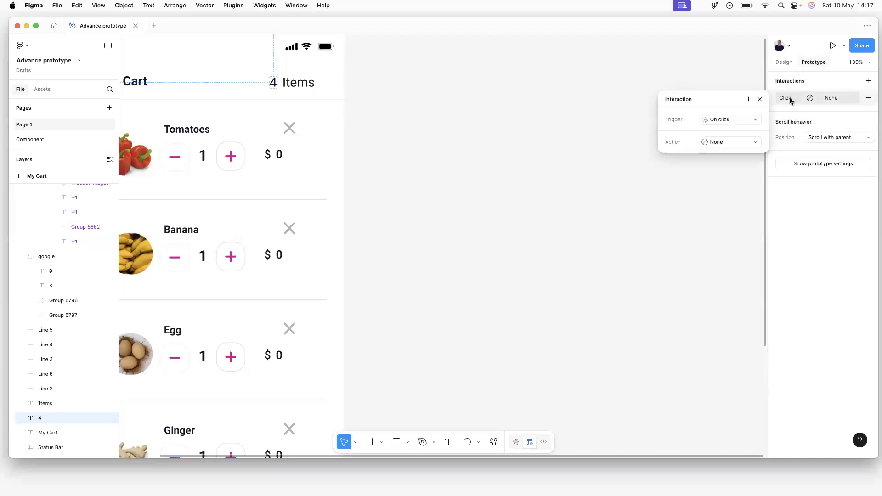
{"action": "left_click", "coordinate": [725, 119]}
{"action": "left_click", "coordinate": [721, 235]}
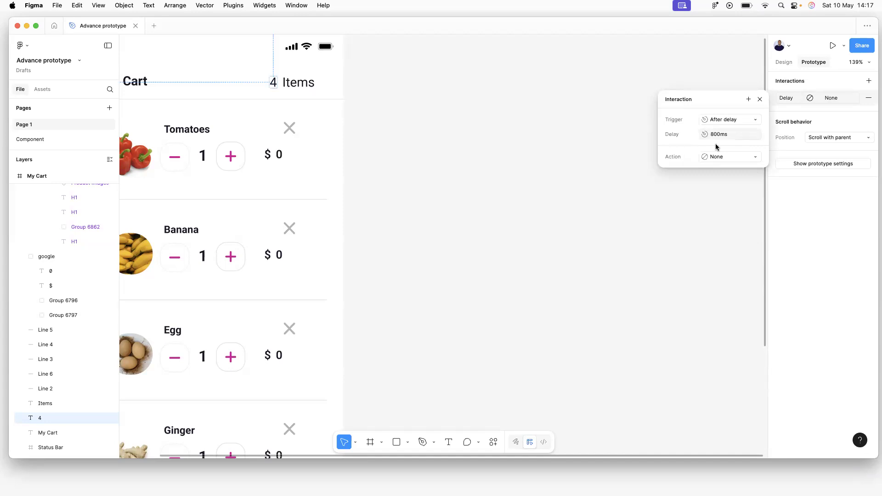
{"action": "left_click", "coordinate": [719, 136]}
{"action": "key", "text": "BackSpace"}
{"action": "key", "text": "BackSpace"}
Make the action set cart-count to the value cart-count - 1.
{"action": "left_click", "coordinate": [727, 161]}
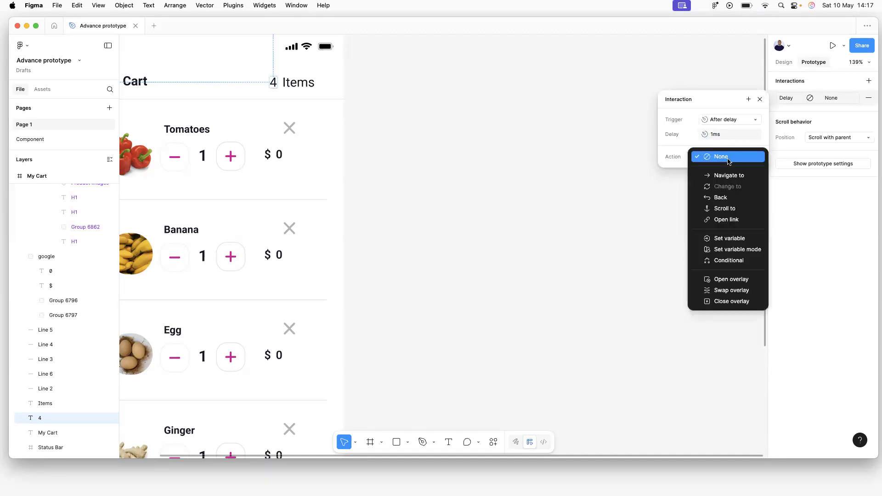
{"action": "left_click", "coordinate": [739, 238]}
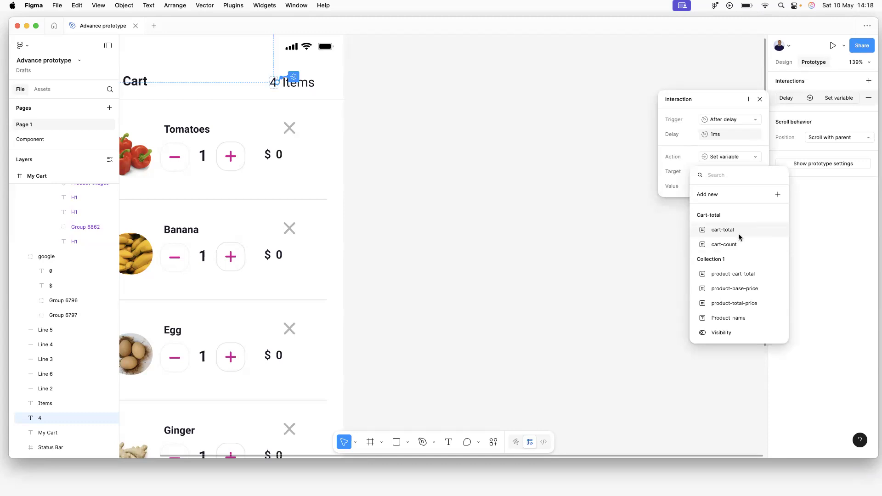
{"action": "left_click", "coordinate": [733, 244]}
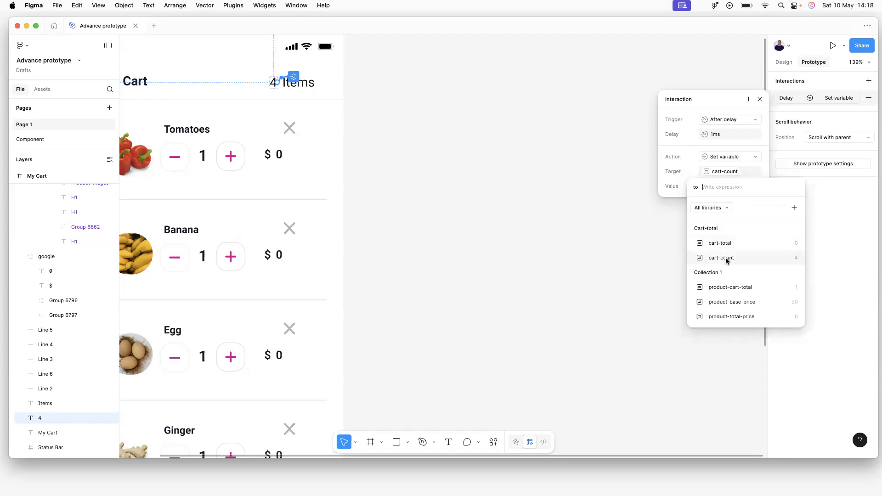
{"action": "left_click", "coordinate": [726, 258]}
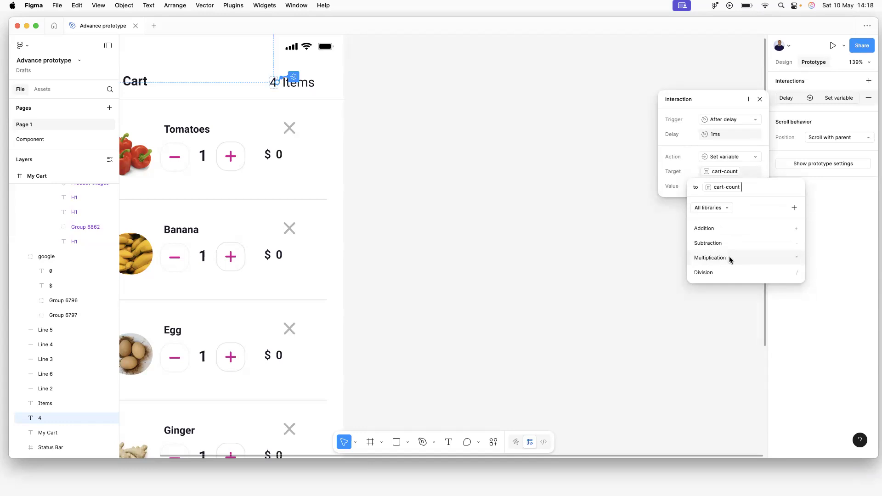
{"action": "type", "text": "- "}
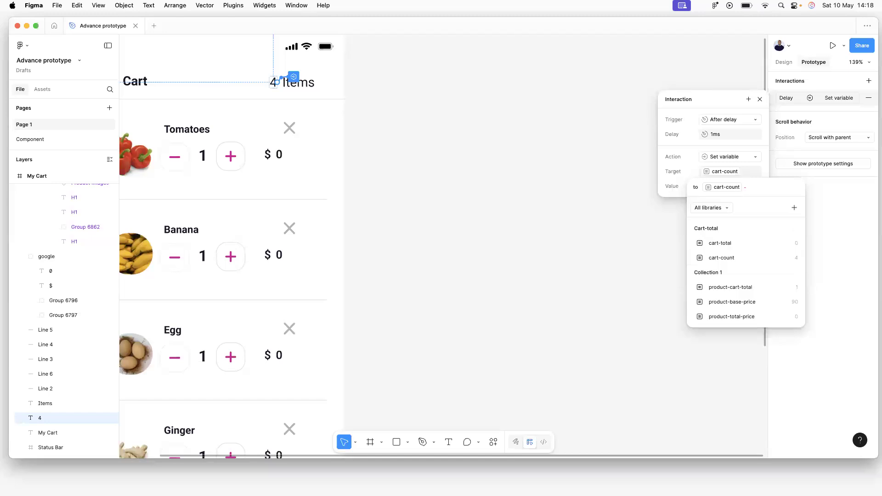
{"action": "type", "text": "1"}
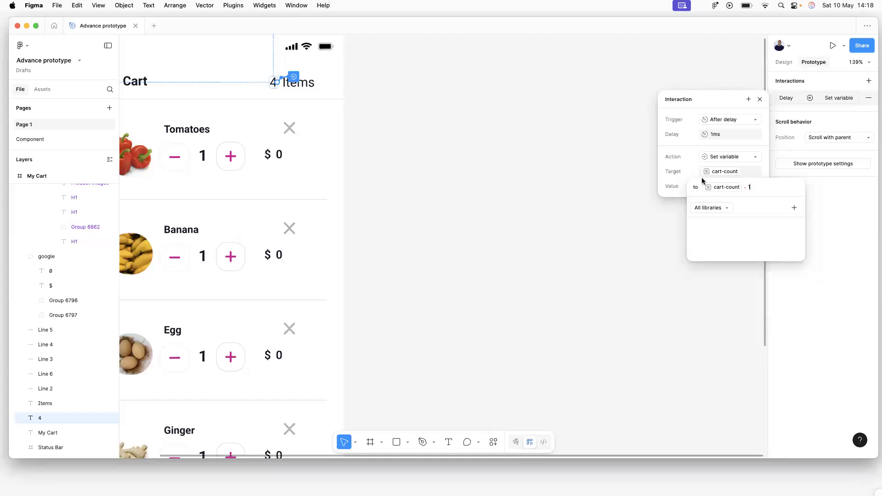
{"action": "key", "text": "Return"}
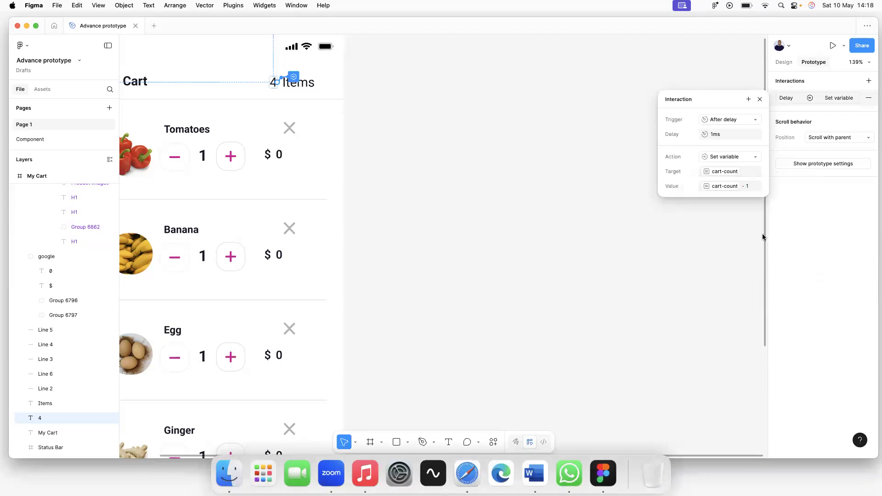
Select the My Cart frame and run a live preview showing 3 Items.
{"action": "left_click", "coordinate": [441, 91]}
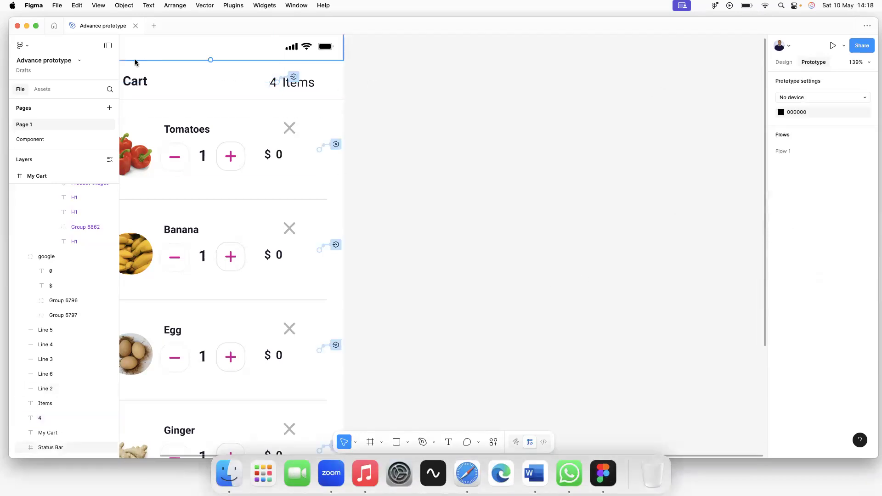
{"action": "left_click", "coordinate": [41, 90]}
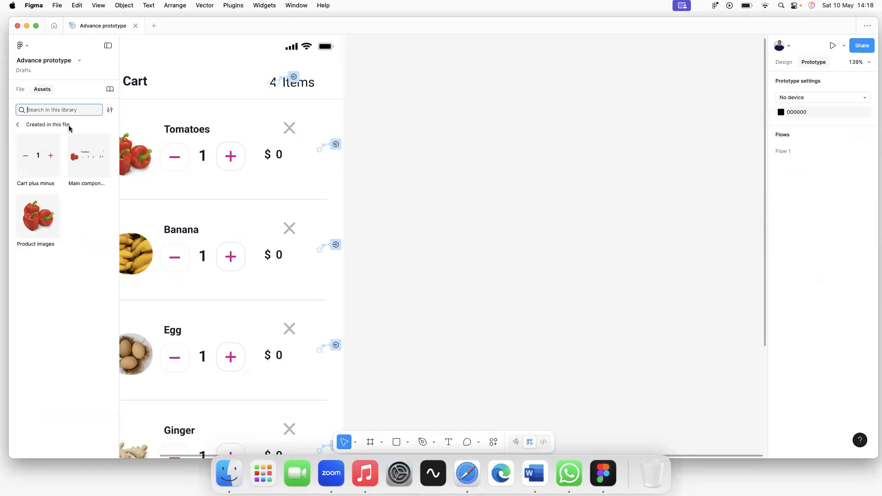
{"action": "left_click", "coordinate": [21, 90]}
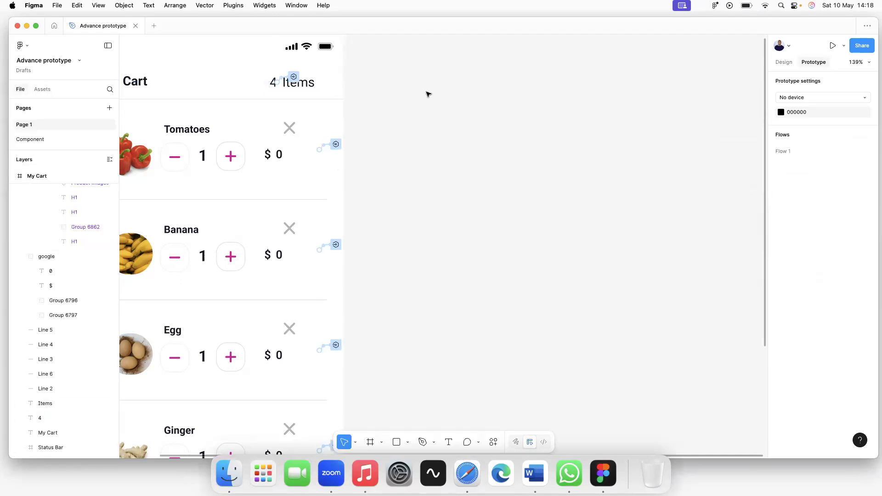
{"action": "scroll", "coordinate": [427, 90], "scroll_direction": "down", "scroll_amount": 3}
{"action": "left_click", "coordinate": [203, 45]}
{"action": "key", "text": "shift+space"}
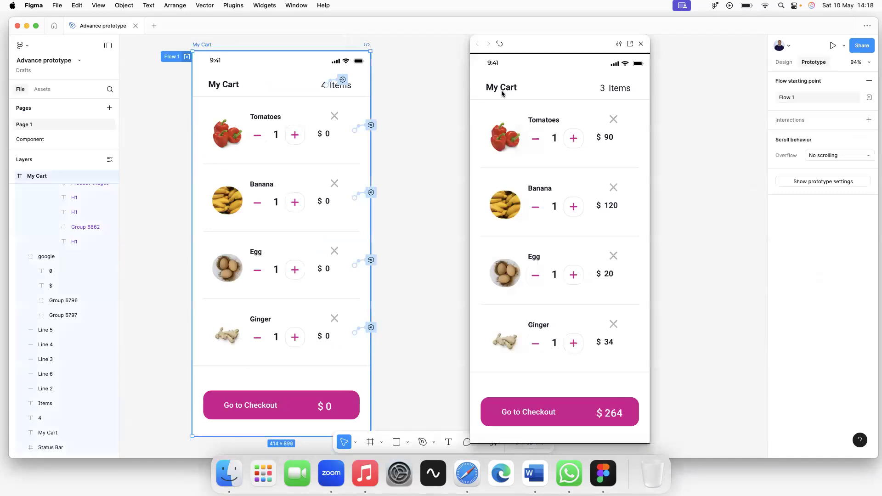
{"action": "left_click", "coordinate": [613, 119]}
{"action": "left_click", "coordinate": [613, 120]}
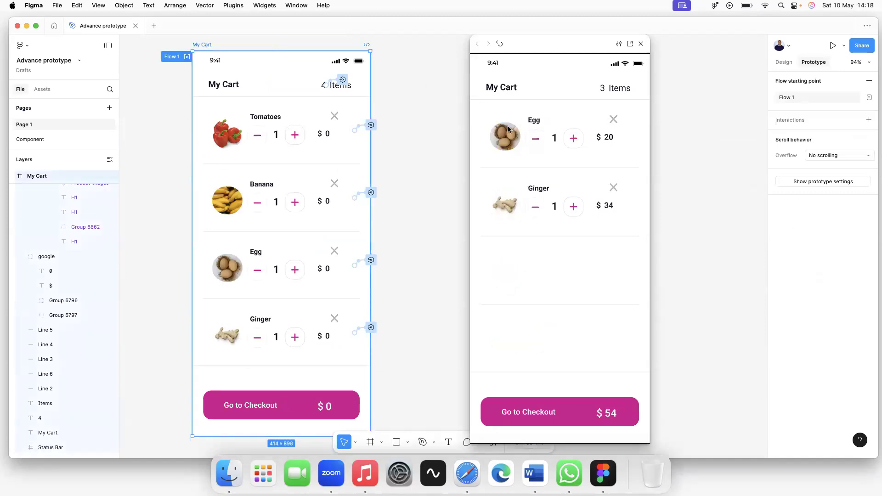
{"action": "left_click", "coordinate": [614, 121]}
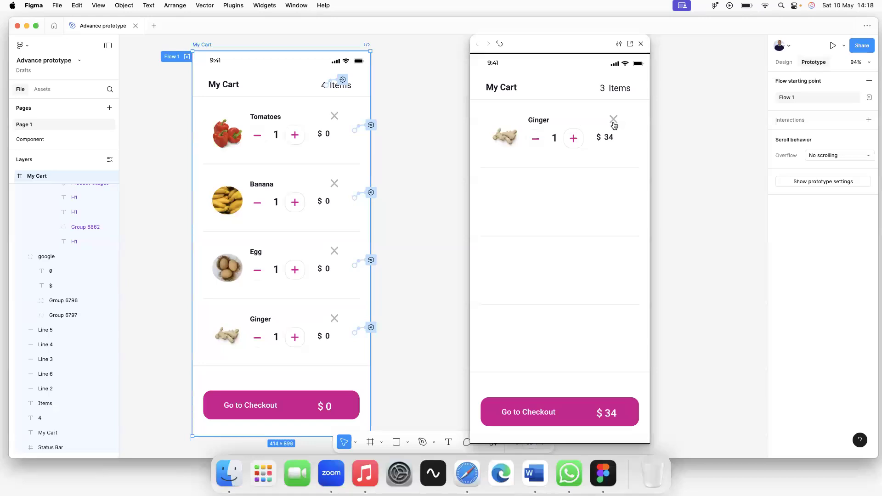
{"action": "left_click", "coordinate": [499, 43]}
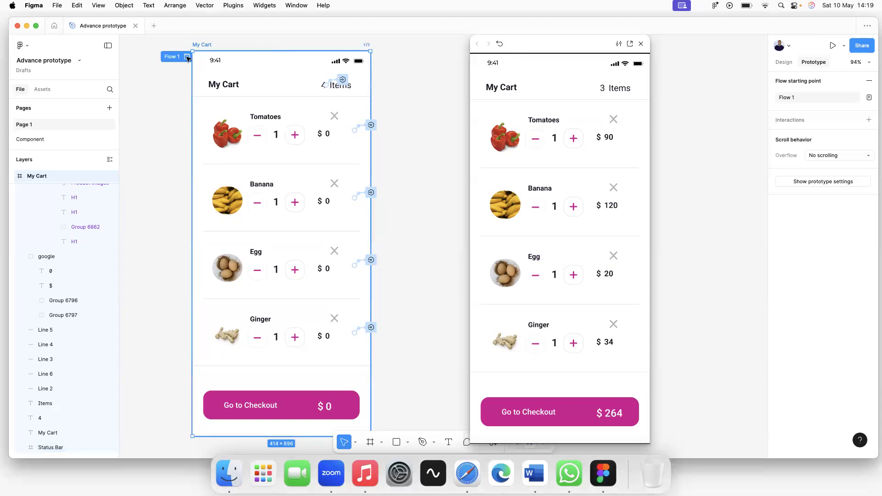
{"action": "left_click", "coordinate": [641, 43]}
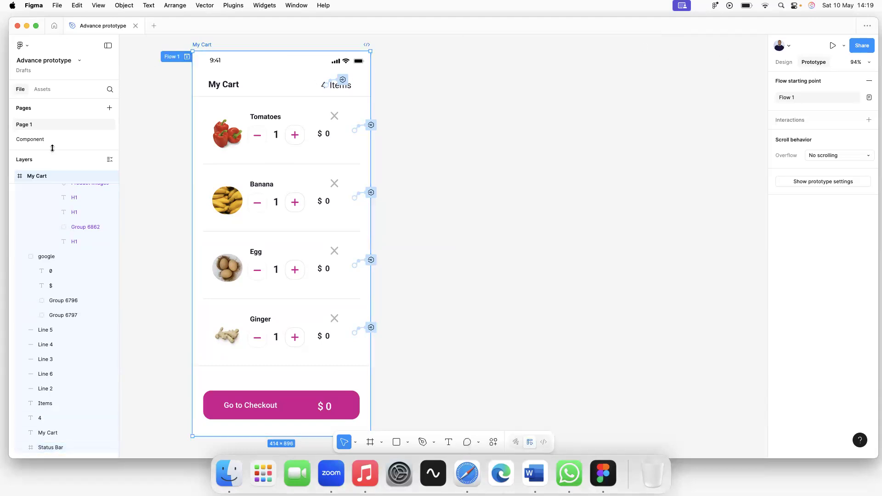
Inspect the remove X icon's interaction on the Component page.
{"action": "left_click", "coordinate": [29, 140]}
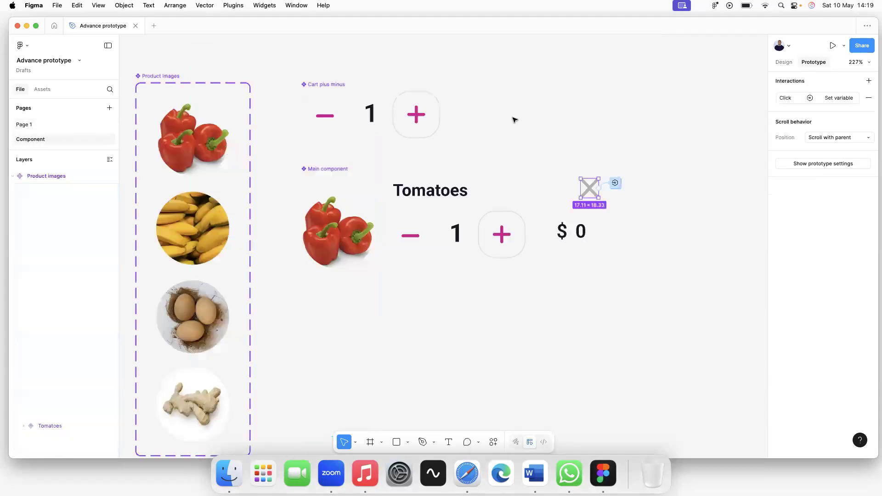
{"action": "left_click", "coordinate": [618, 184]}
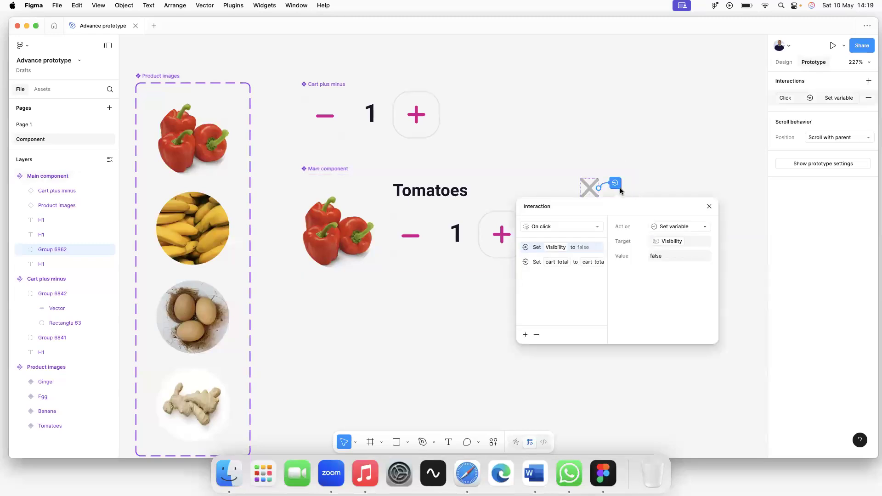
{"action": "left_click", "coordinate": [579, 147]}
Back on Page 1, delete the count text's cart-count decrement interaction.
{"action": "left_click", "coordinate": [30, 125]}
{"action": "left_click", "coordinate": [343, 79]}
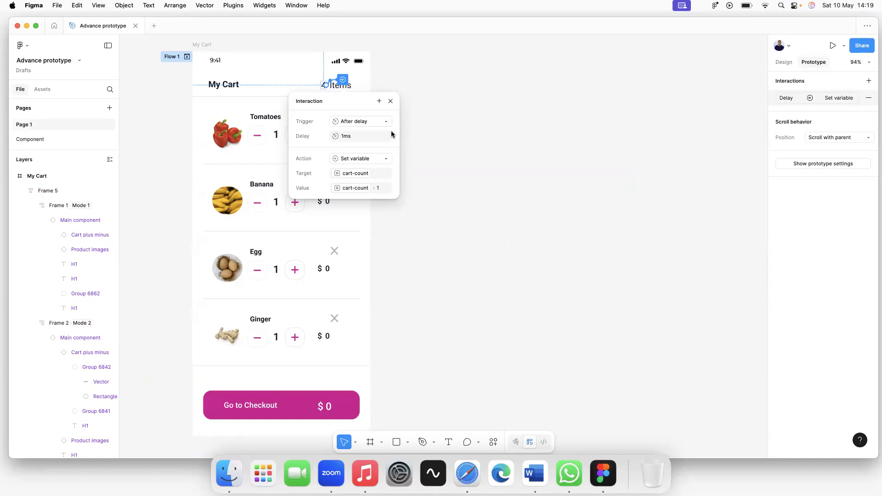
{"action": "left_click", "coordinate": [869, 97]}
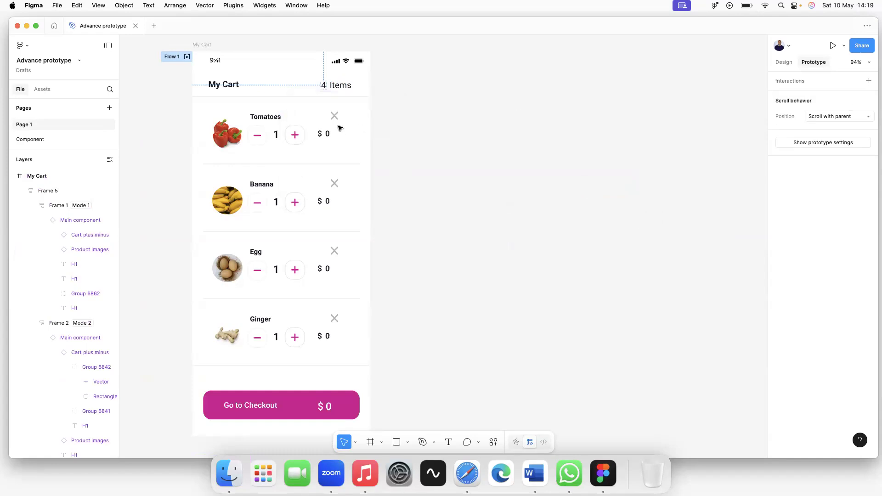
Add a new interaction to the 4 count text, triggered After delay at 1ms.
{"action": "left_click", "coordinate": [326, 87]}
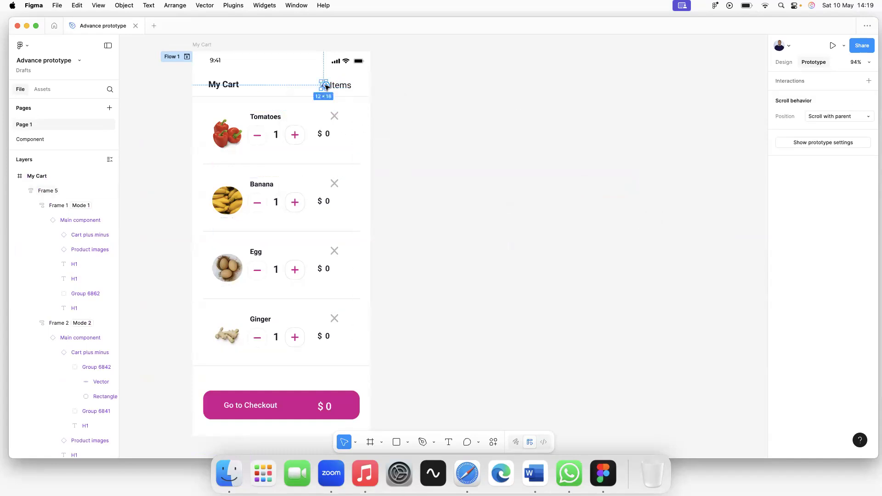
{"action": "left_click", "coordinate": [800, 84]}
{"action": "left_click", "coordinate": [795, 97]}
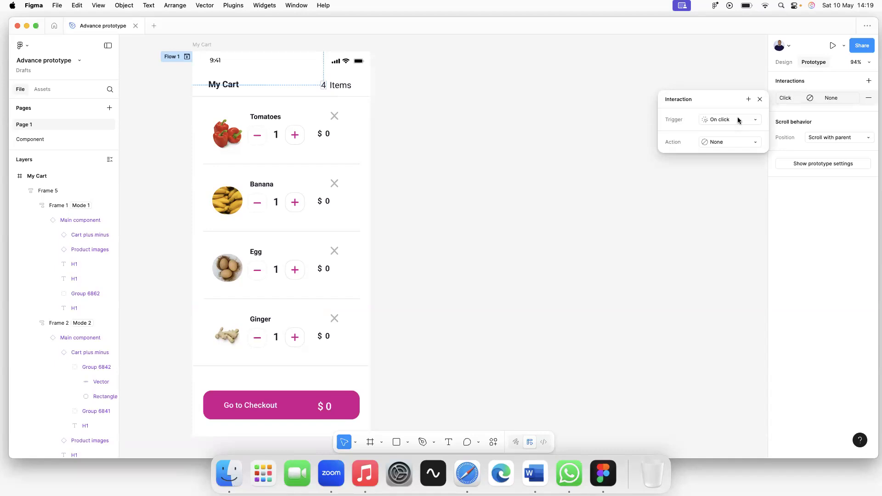
{"action": "left_click", "coordinate": [739, 121]}
{"action": "left_click", "coordinate": [719, 236]}
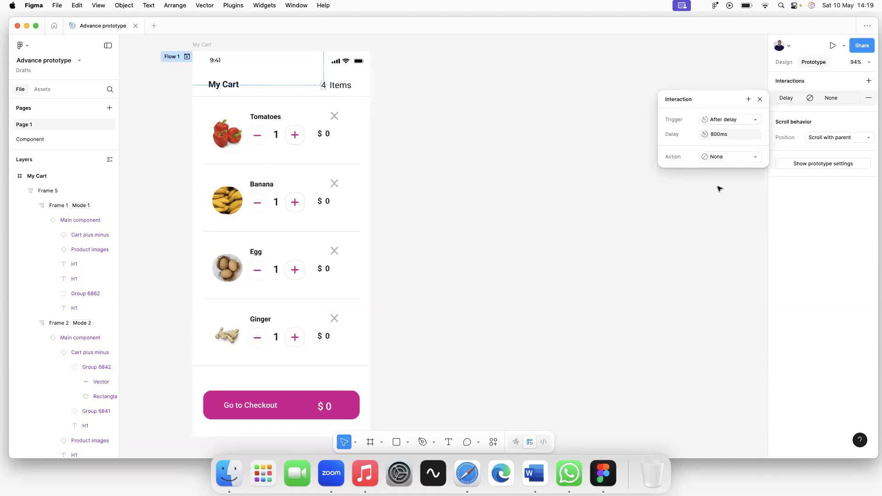
{"action": "left_click", "coordinate": [717, 136]}
{"action": "left_click", "coordinate": [717, 136]}
{"action": "key", "text": "BackSpace"}
{"action": "key", "text": "BackSpace"}
{"action": "key", "text": "Delete"}
{"action": "type", "text": "1"}
{"action": "key", "text": "Return"}
Try a Conditional action testing cart-count equal to, then clear it and delete the interaction.
{"action": "left_click", "coordinate": [725, 158]}
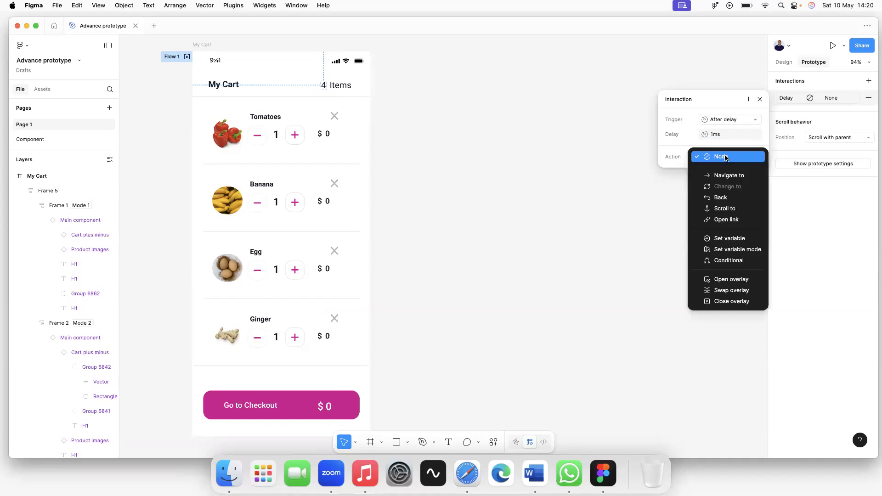
{"action": "left_click", "coordinate": [729, 262]}
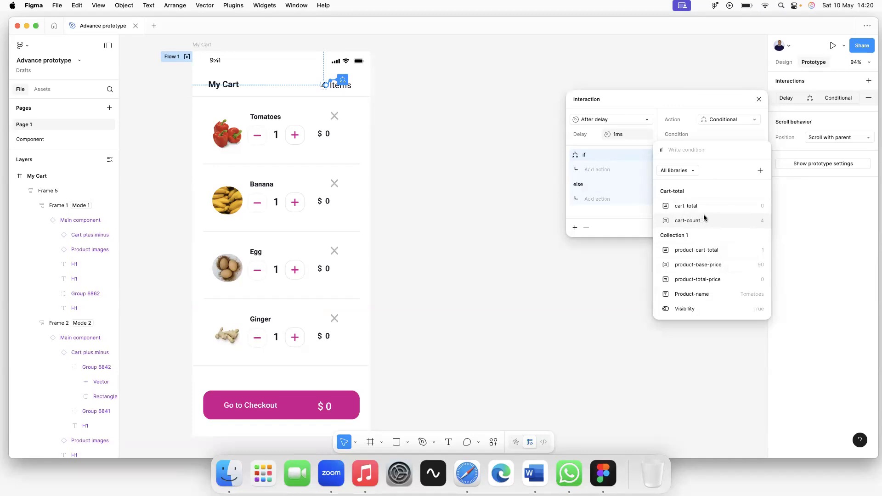
{"action": "left_click", "coordinate": [702, 221]}
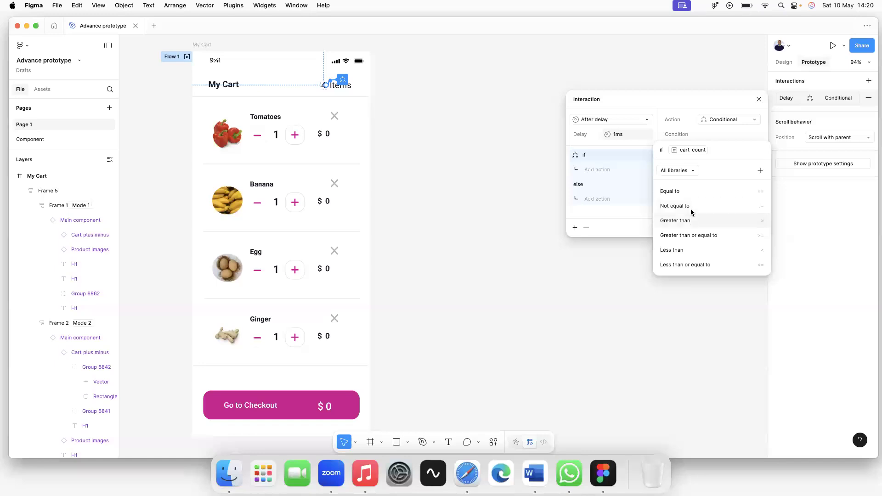
{"action": "left_click", "coordinate": [690, 196]}
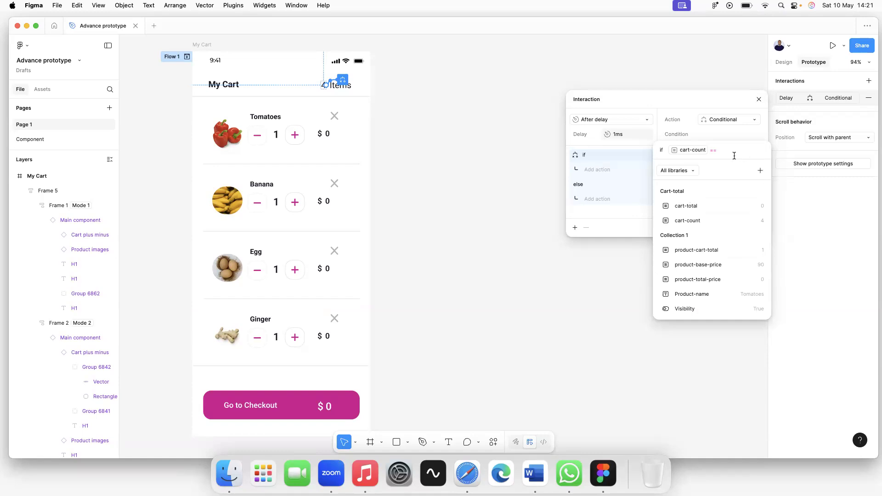
{"action": "key", "text": "BackSpace"}
{"action": "left_click", "coordinate": [723, 101]}
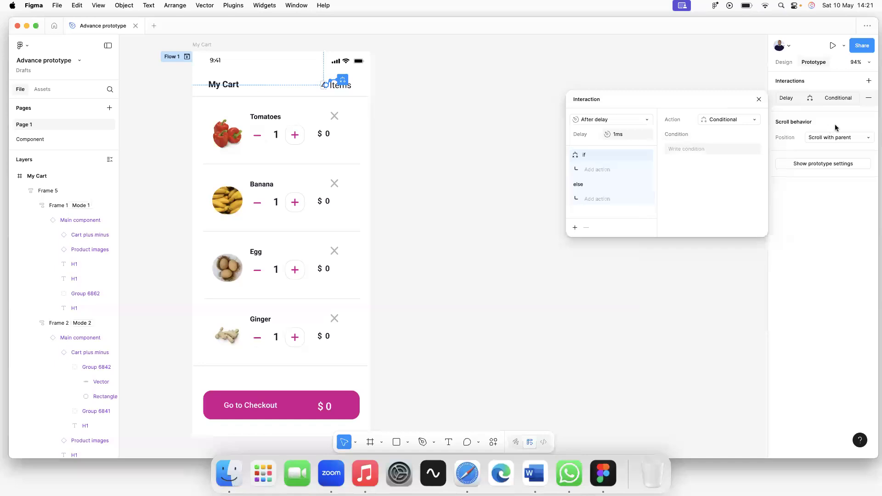
{"action": "left_click", "coordinate": [869, 98]}
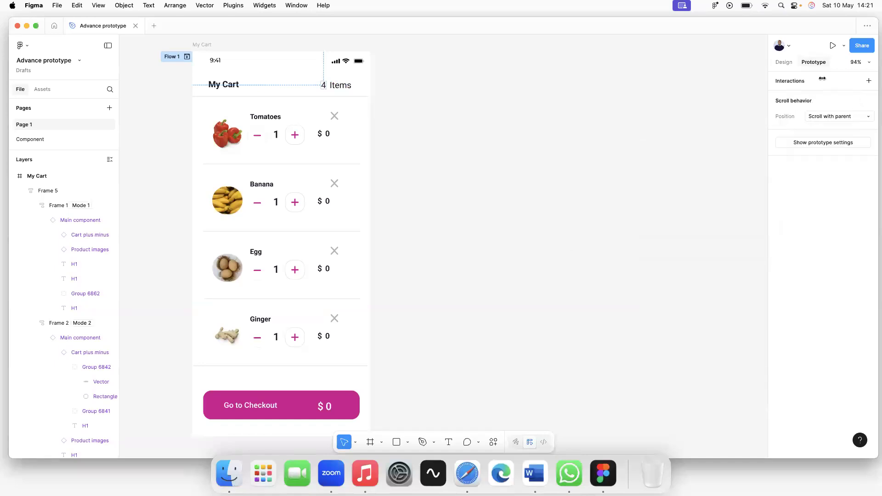
{"action": "left_click", "coordinate": [868, 81]}
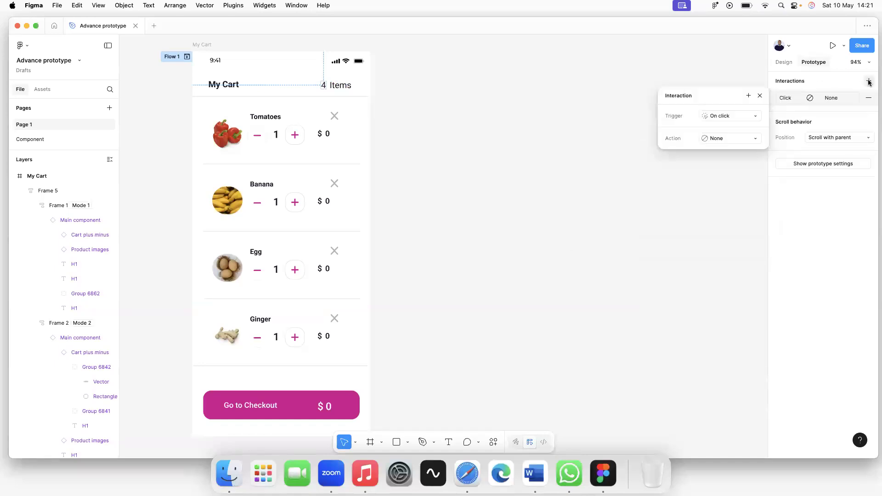
{"action": "left_click", "coordinate": [721, 117]}
{"action": "left_click", "coordinate": [731, 231]}
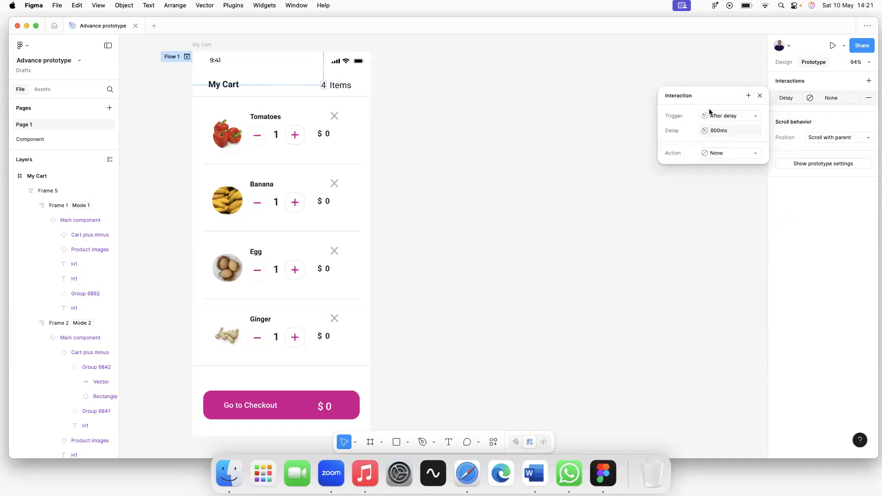
{"action": "left_click", "coordinate": [717, 131]}
{"action": "key", "text": "BackSpace"}
{"action": "key", "text": "BackSpace"}
{"action": "key", "text": "BackSpace"}
{"action": "type", "text": "1"}
{"action": "key", "text": "Return"}
{"action": "left_click", "coordinate": [710, 155]}
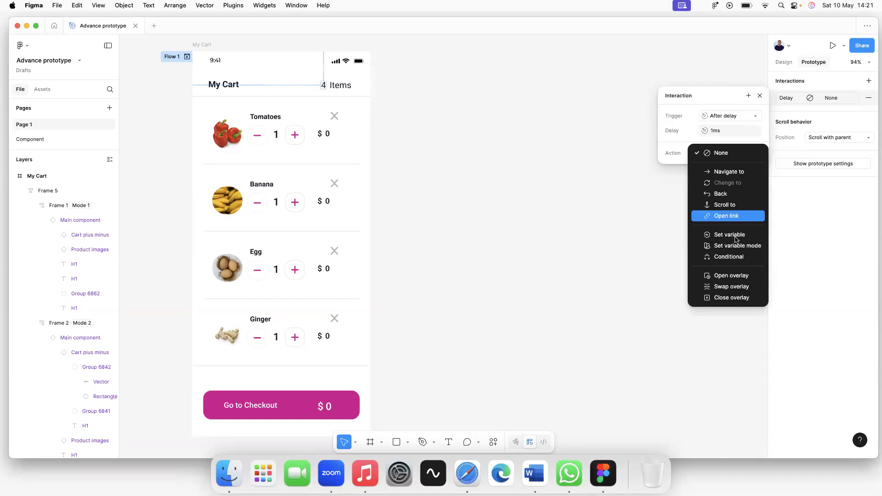
{"action": "left_click", "coordinate": [736, 237]}
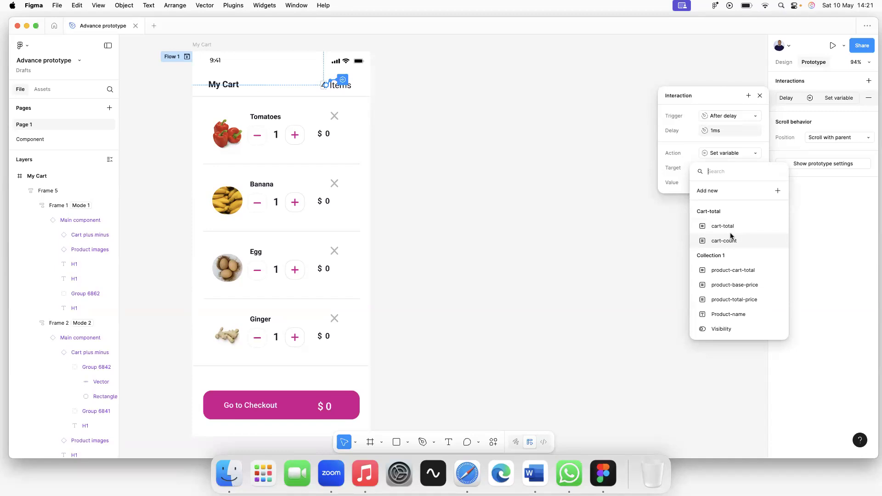
{"action": "left_click", "coordinate": [731, 236]}
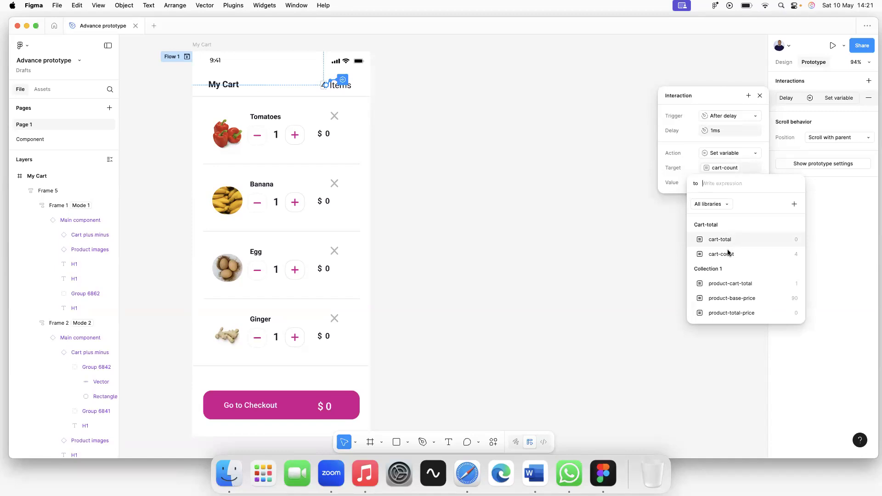
{"action": "left_click", "coordinate": [728, 256]}
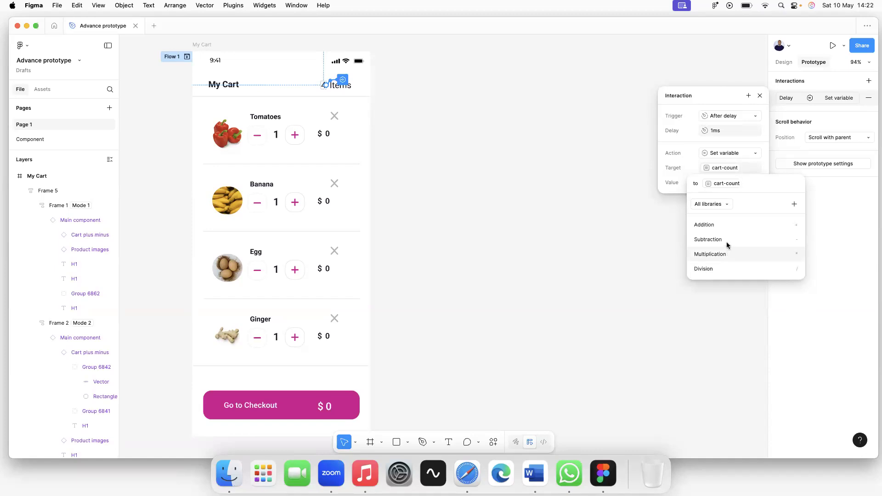
{"action": "left_click", "coordinate": [724, 239]}
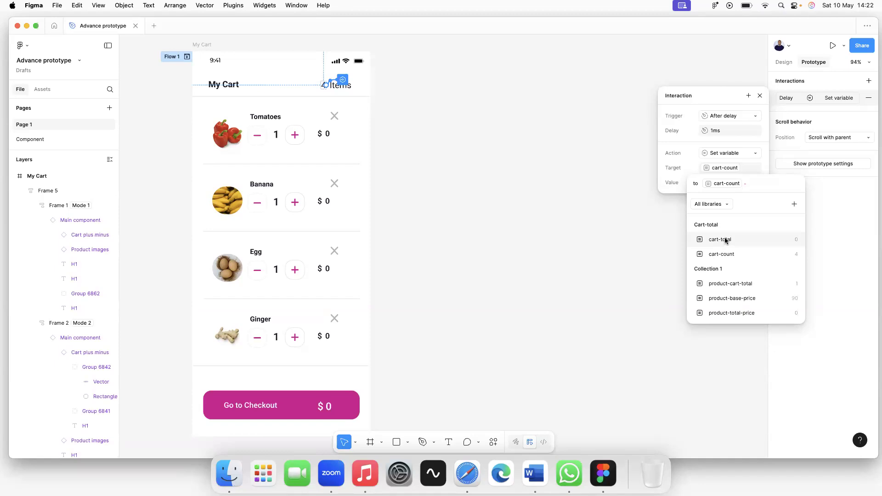
{"action": "left_click", "coordinate": [728, 200]}
{"action": "left_click", "coordinate": [771, 121]}
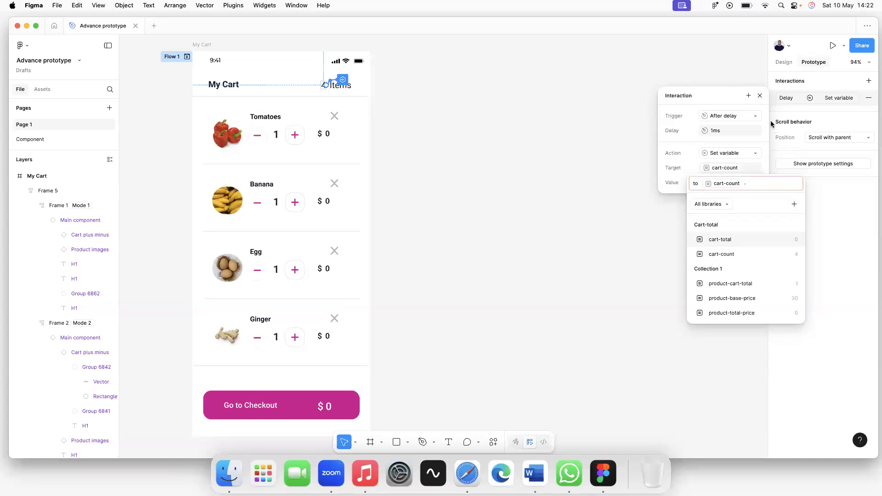
{"action": "left_click", "coordinate": [760, 96]}
{"action": "left_click", "coordinate": [760, 96]}
{"action": "left_click", "coordinate": [868, 98]}
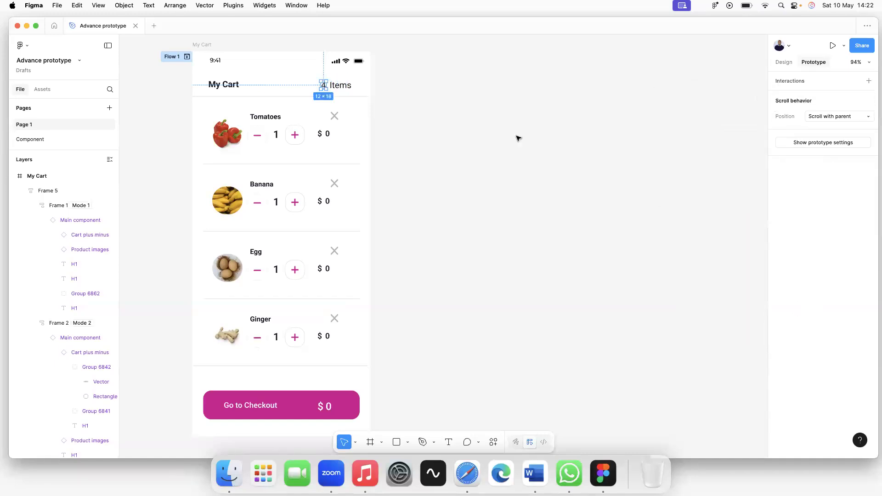
Add an interaction to the item-count text triggered After delay at 1ms.
{"action": "left_click", "coordinate": [867, 81]}
{"action": "left_click", "coordinate": [731, 116]}
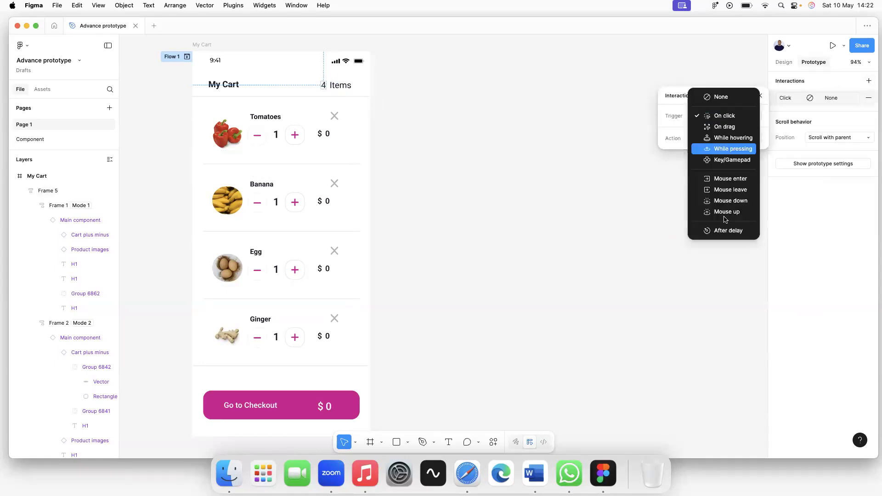
{"action": "left_click", "coordinate": [729, 231]}
{"action": "left_click", "coordinate": [718, 130]}
{"action": "type", "text": "1ms"}
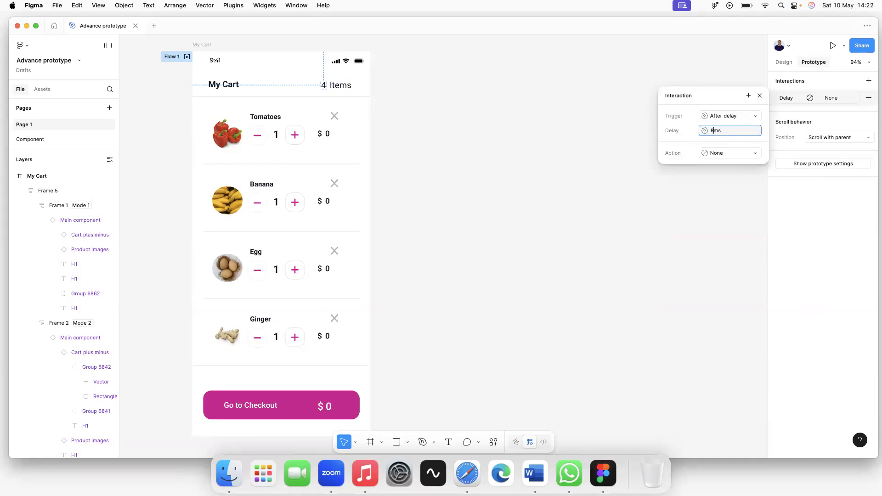
Make the action set cart-count to the value cart-count - 1.
{"action": "left_click", "coordinate": [738, 154]}
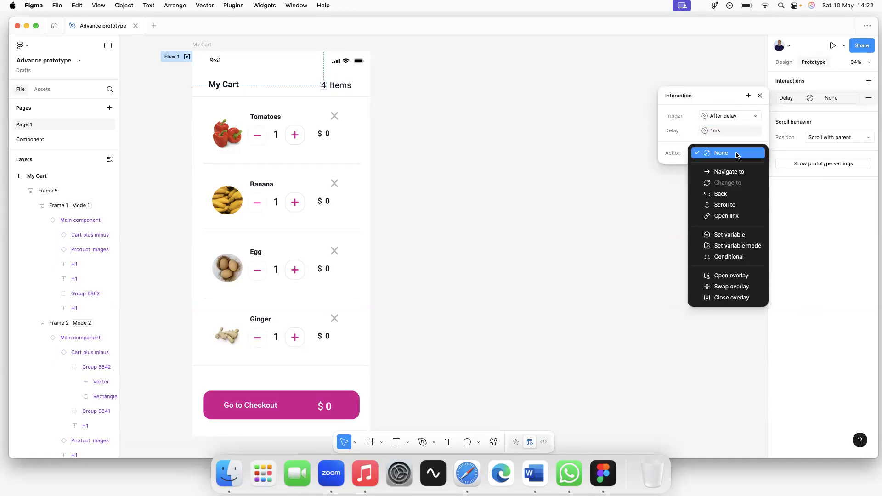
{"action": "left_click", "coordinate": [731, 235]}
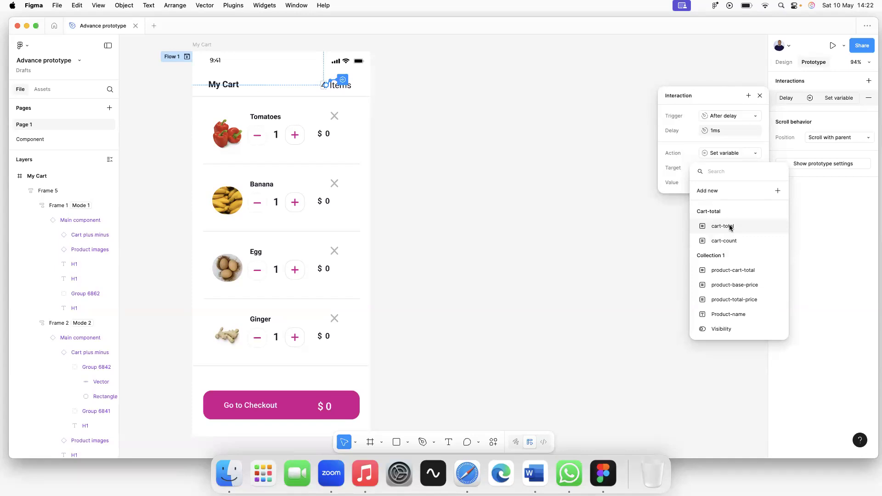
{"action": "left_click", "coordinate": [730, 241]}
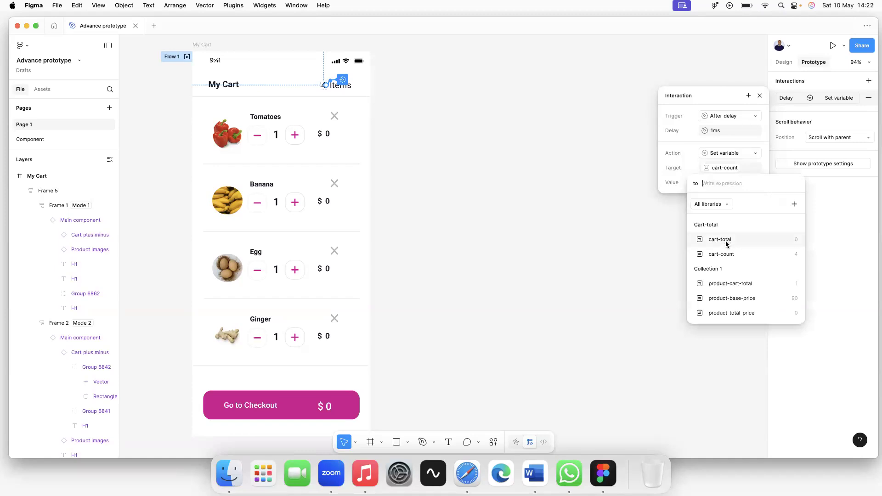
{"action": "left_click", "coordinate": [725, 254]}
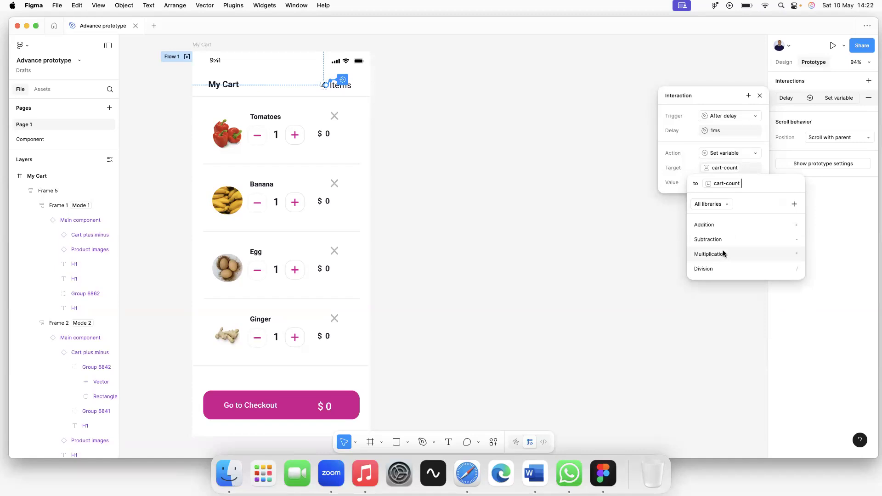
{"action": "left_click", "coordinate": [724, 239]}
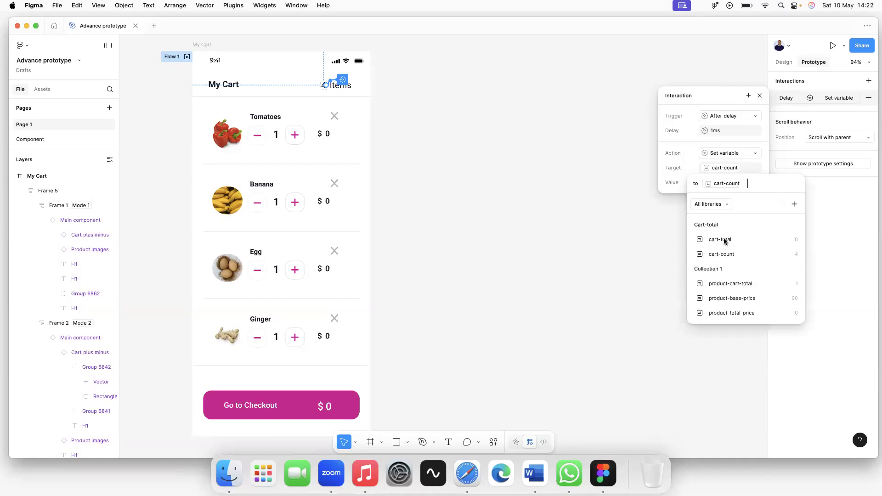
{"action": "type", "text": "1"}
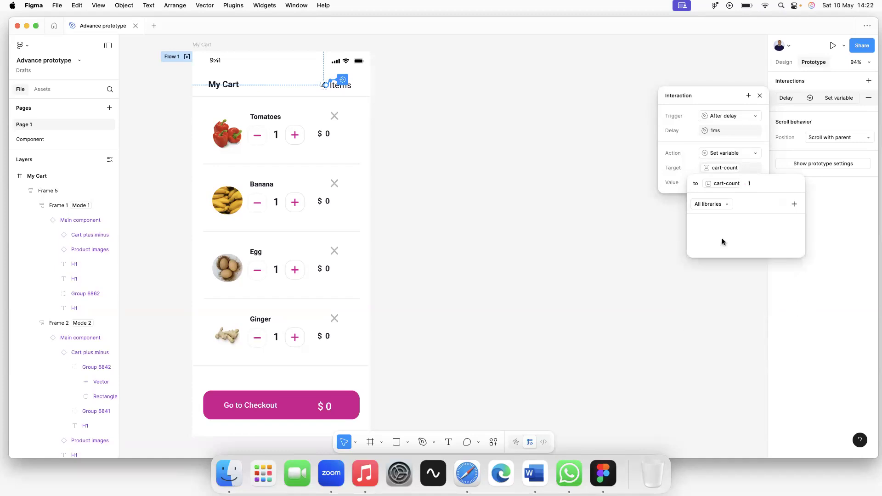
{"action": "key", "text": "Return"}
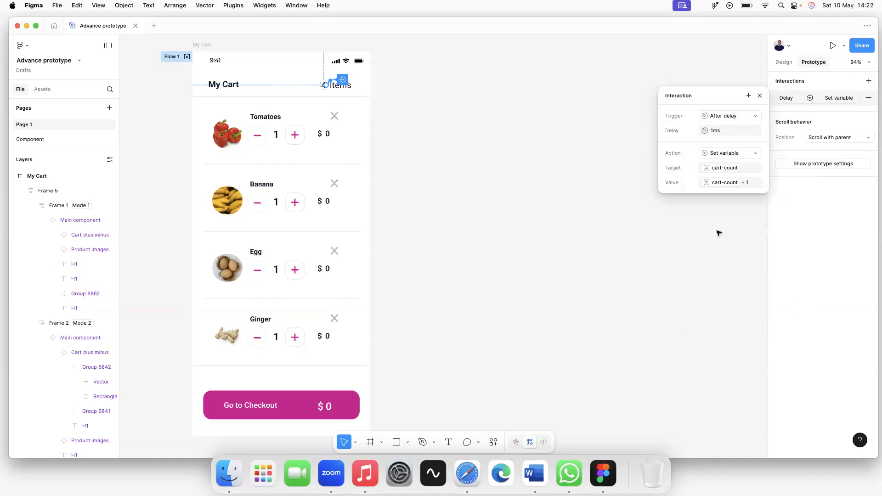
{"action": "left_click", "coordinate": [716, 230]}
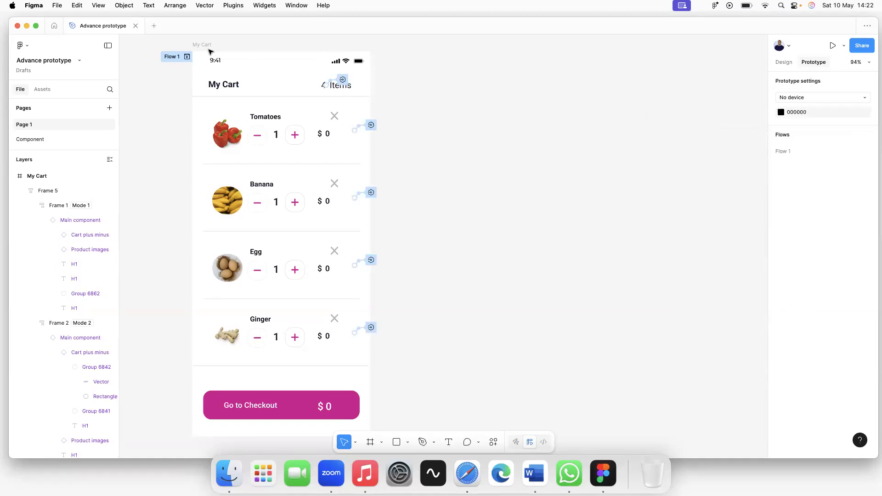
Preview Flow 1, showing 3 Items and a $264 total, then go to the Component page.
{"action": "left_click", "coordinate": [186, 57]}
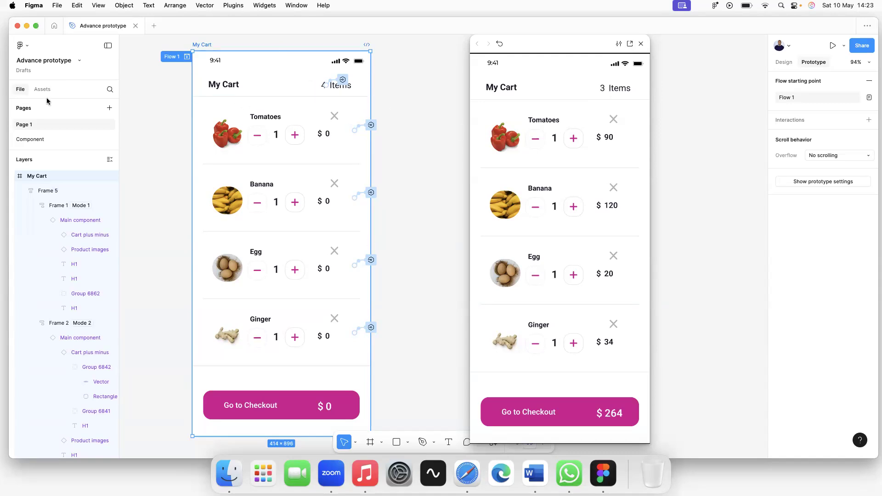
{"action": "left_click", "coordinate": [26, 139]}
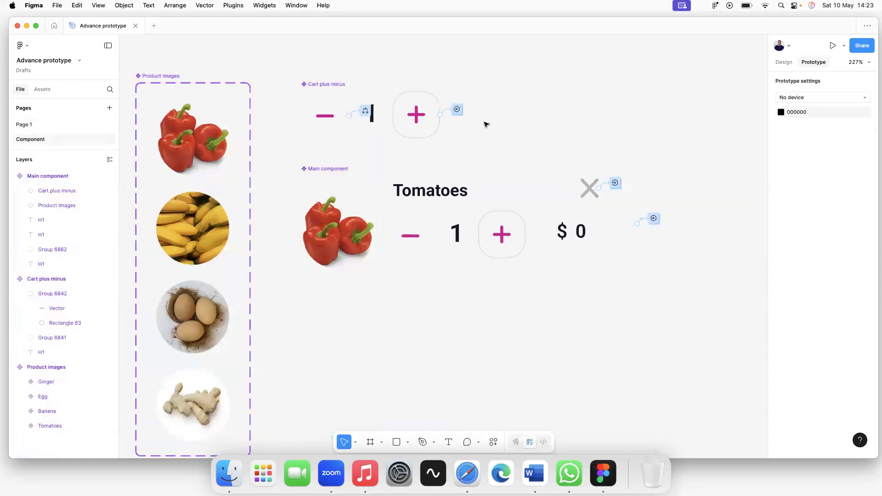
Add a Set variable action targeting cart-count to the X's on-click interaction.
{"action": "left_click", "coordinate": [616, 183]}
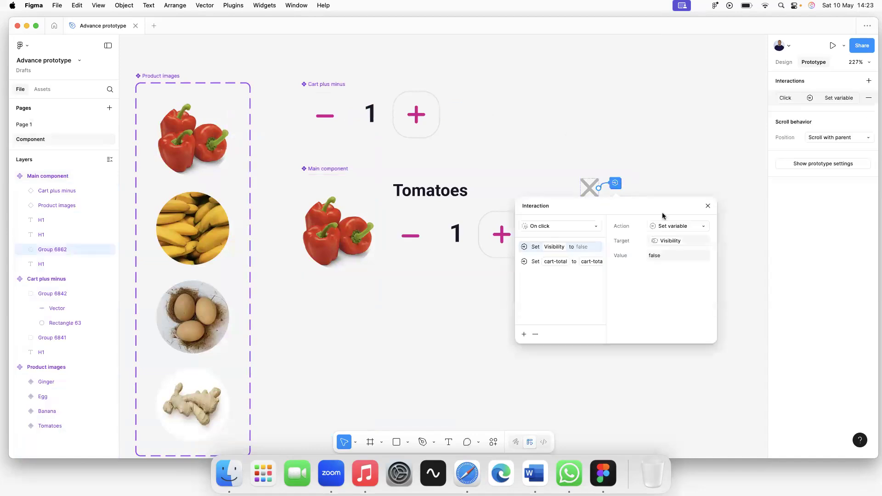
{"action": "left_click", "coordinate": [524, 338]}
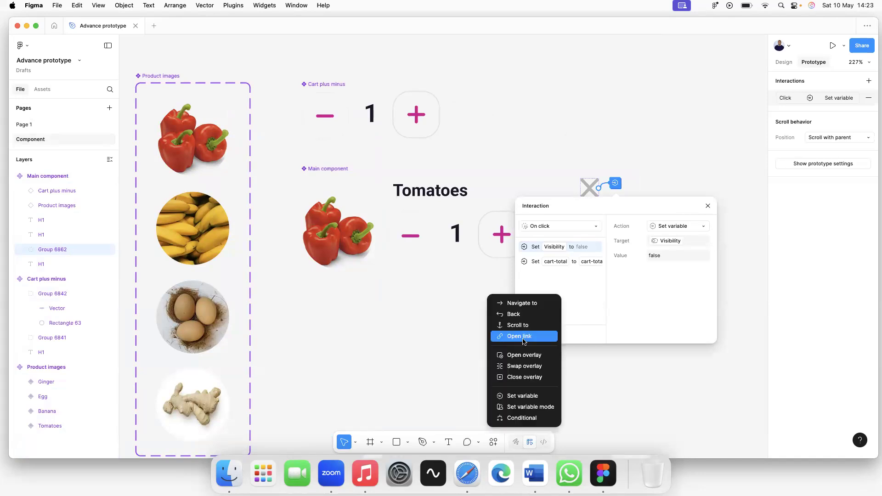
{"action": "left_click", "coordinate": [531, 396]}
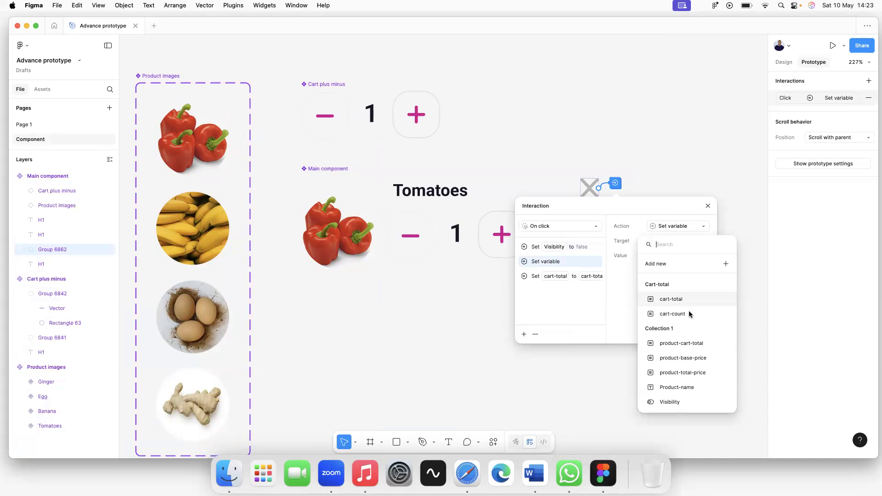
{"action": "left_click", "coordinate": [675, 313]}
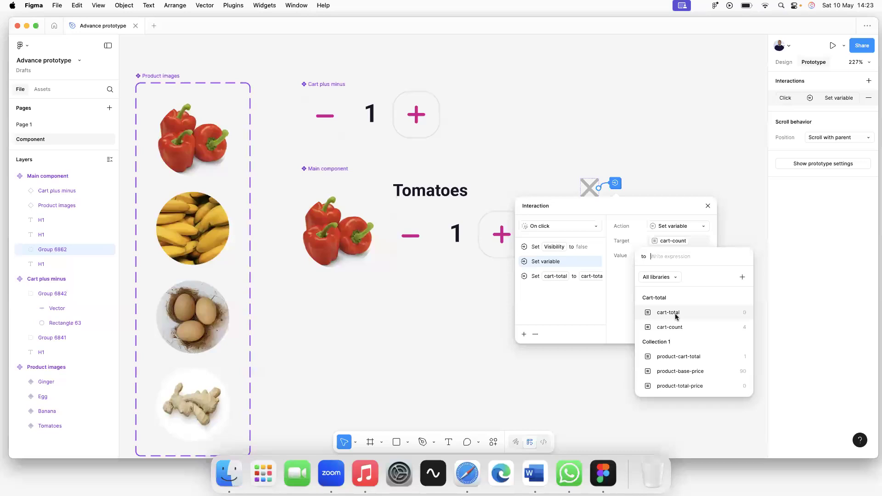
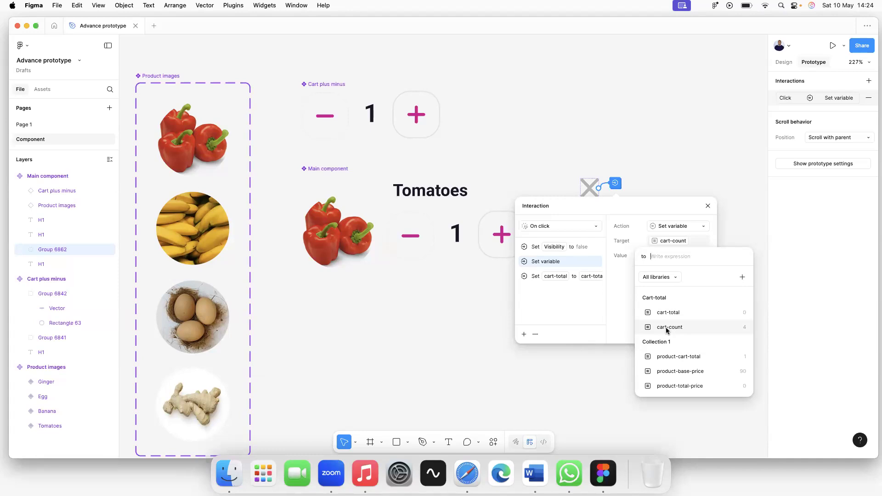
Switch to Page 1 to show the My Cart screen under its 4 Items header.
{"action": "scroll", "coordinate": [133, 186], "scroll_direction": "up", "scroll_amount": 1}
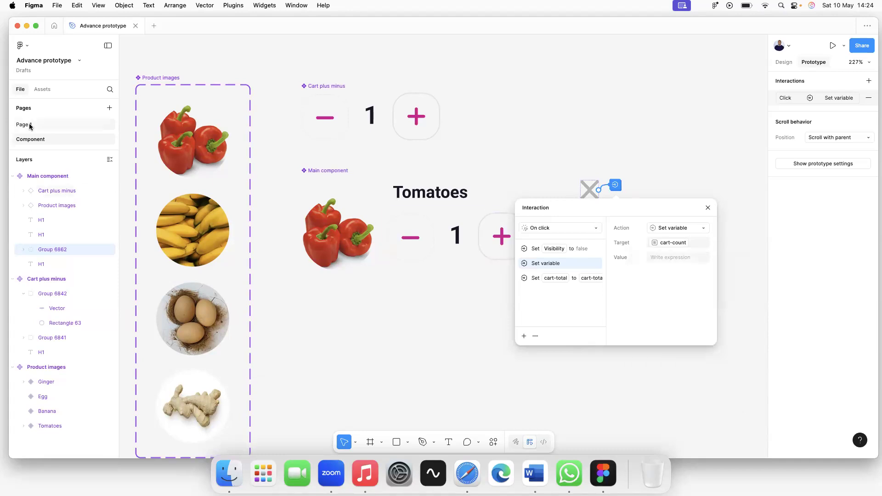
{"action": "left_click", "coordinate": [28, 125]}
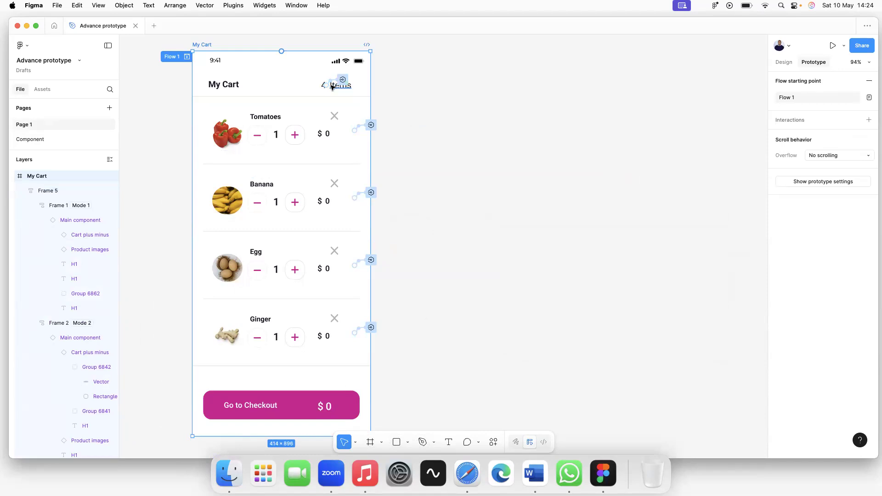
Zoom in on the 4 Items header and back out, then return to the Component page.
{"action": "scroll", "coordinate": [333, 86], "scroll_direction": "up", "scroll_amount": 10}
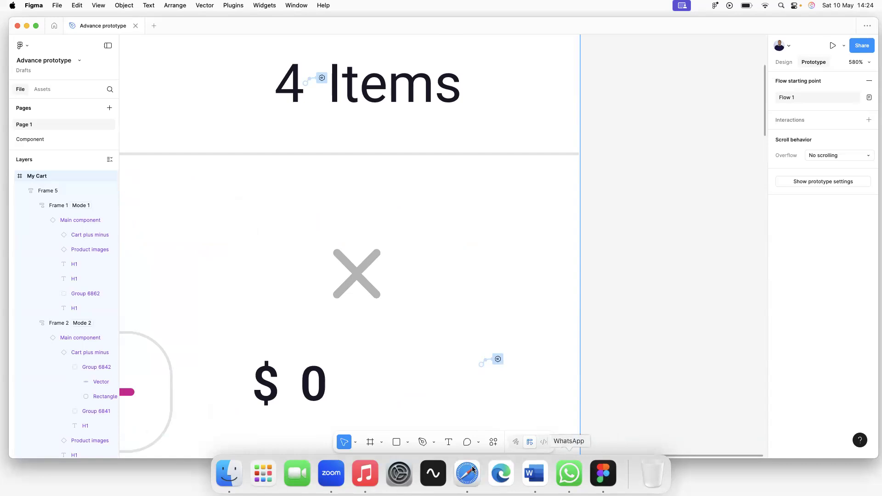
{"action": "left_click", "coordinate": [541, 478]}
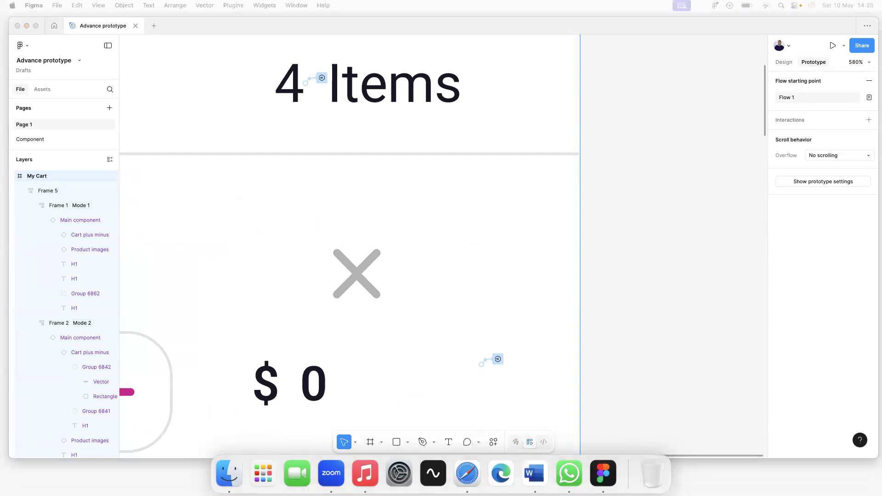
{"action": "scroll", "coordinate": [525, 185], "scroll_direction": "down", "scroll_amount": 5}
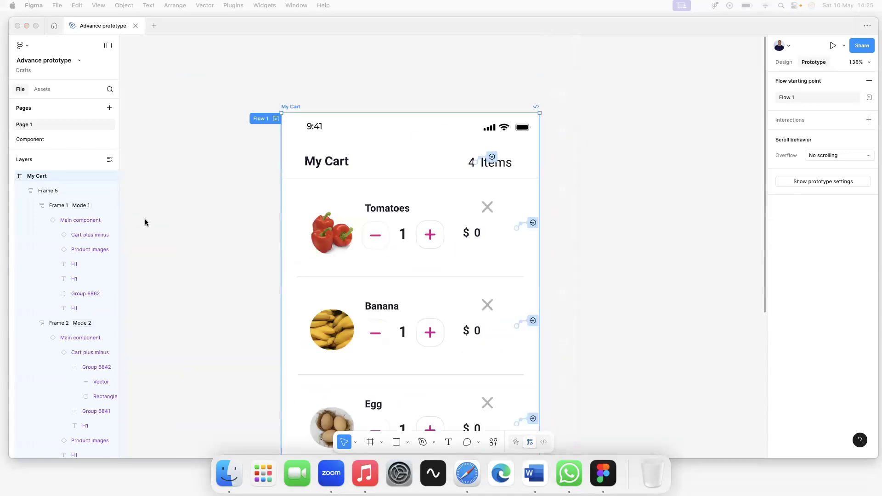
{"action": "left_click", "coordinate": [23, 142]}
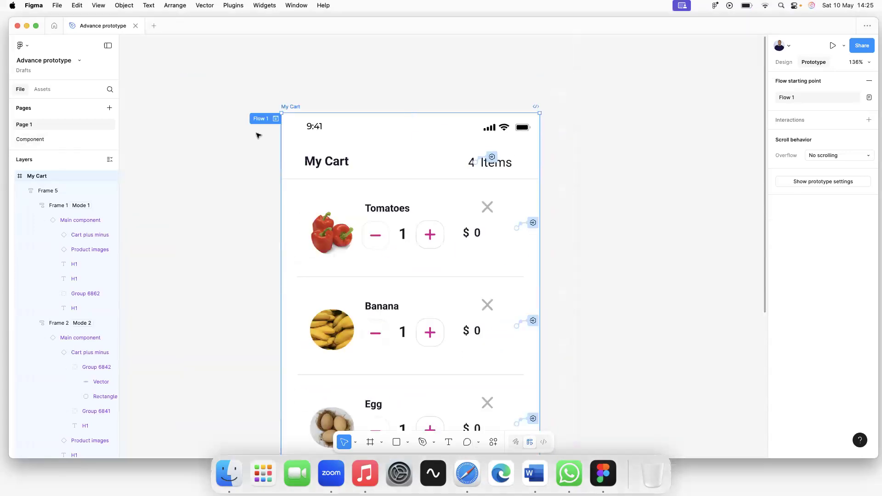
{"action": "left_click", "coordinate": [38, 142]}
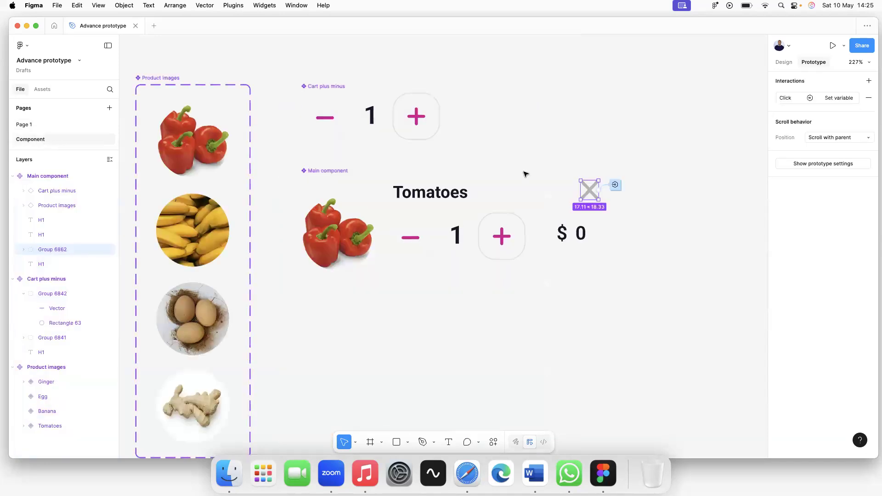
Review the cart-total value expression in the X icon's click interaction.
{"action": "left_click", "coordinate": [615, 186]}
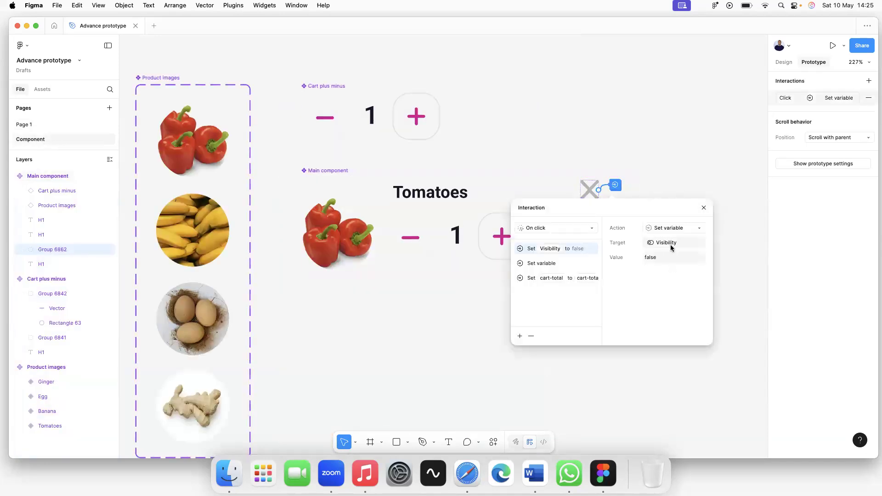
{"action": "left_click", "coordinate": [566, 279]}
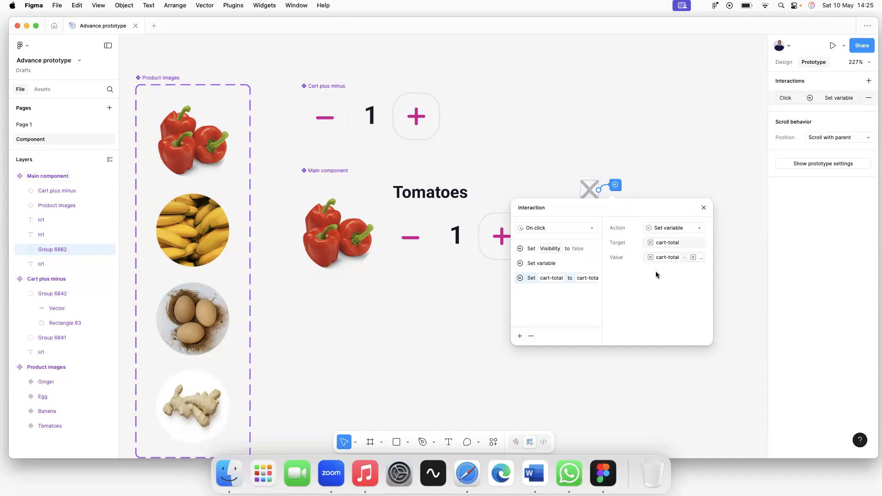
{"action": "left_click", "coordinate": [666, 259]}
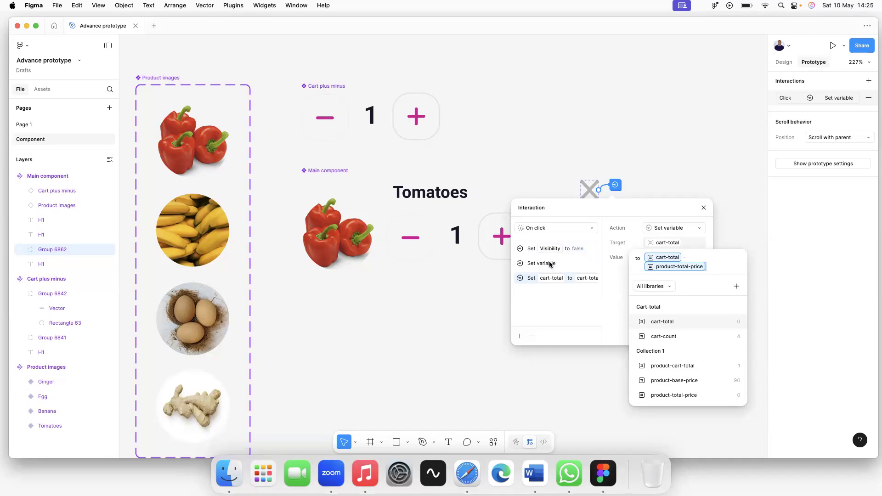
{"action": "left_click", "coordinate": [729, 226]}
{"action": "left_click", "coordinate": [703, 209]}
{"action": "left_click", "coordinate": [740, 246]}
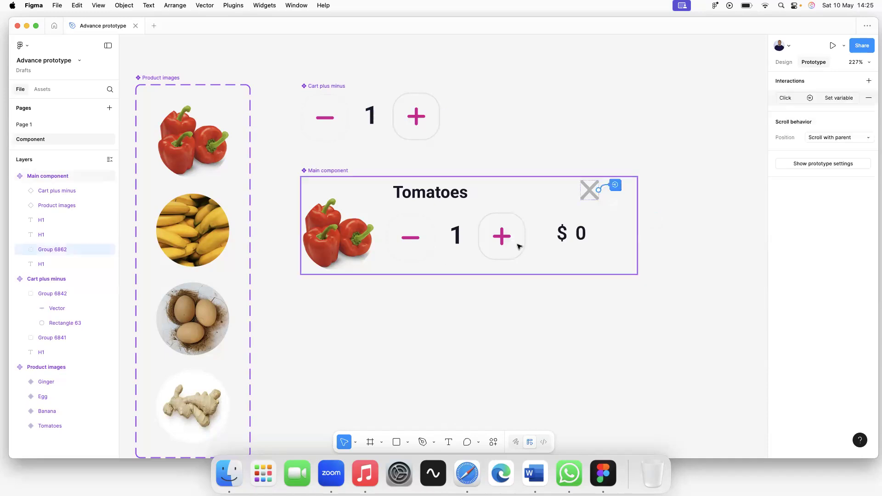
Delete the empty Set variable action from the X icon's interaction and recheck the remaining actions.
{"action": "left_click", "coordinate": [616, 187]}
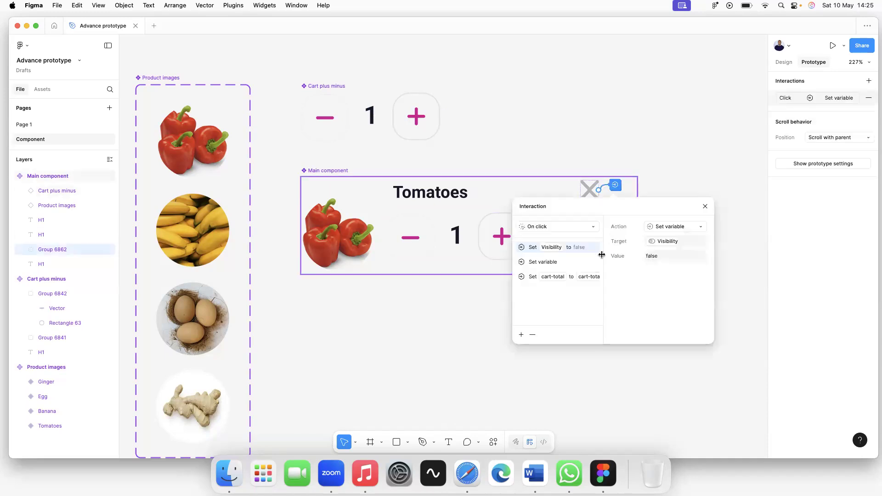
{"action": "left_click", "coordinate": [735, 343]}
{"action": "left_click", "coordinate": [615, 186]}
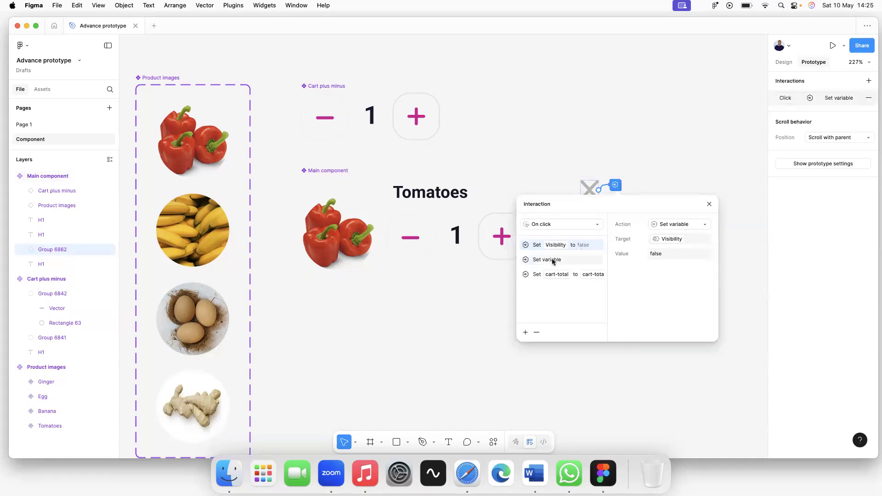
{"action": "left_click", "coordinate": [559, 260]}
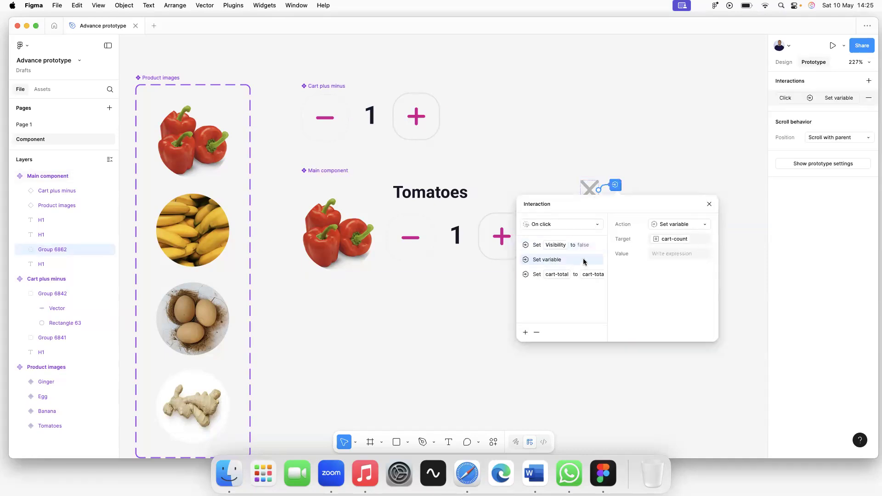
{"action": "left_click", "coordinate": [537, 332]}
{"action": "left_click", "coordinate": [671, 136]}
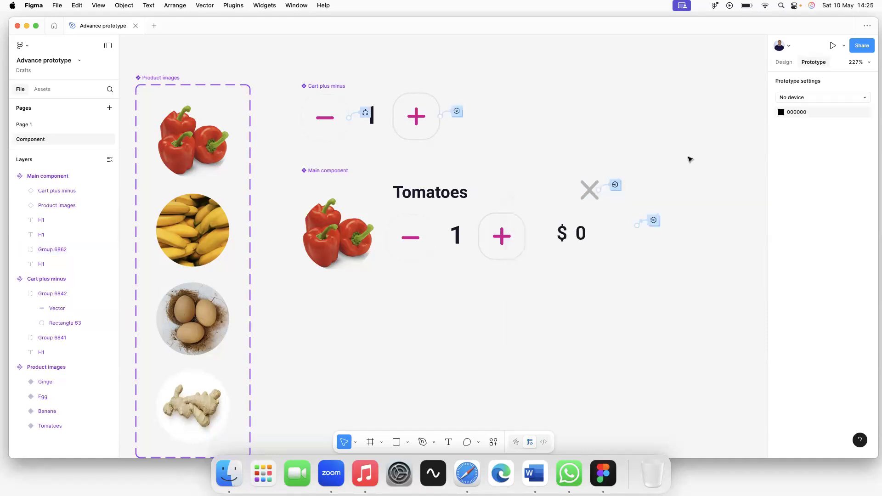
{"action": "left_click", "coordinate": [616, 184]}
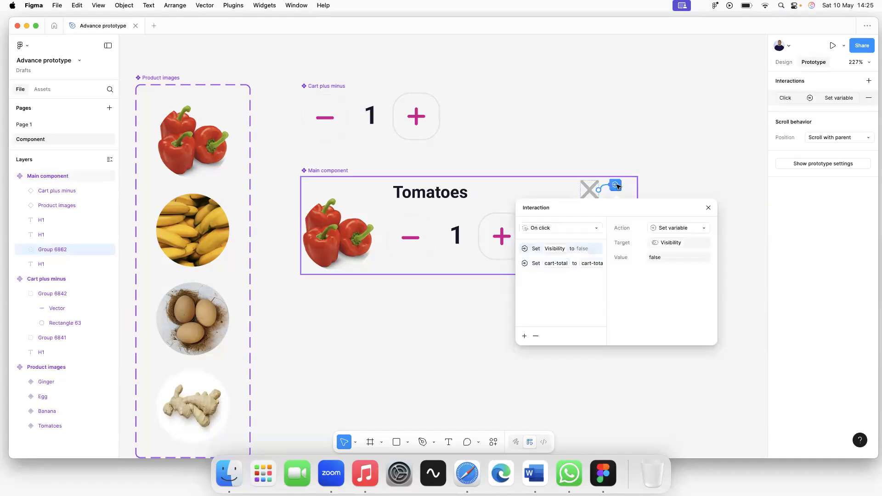
{"action": "left_click", "coordinate": [662, 160]}
{"action": "left_click", "coordinate": [616, 185]}
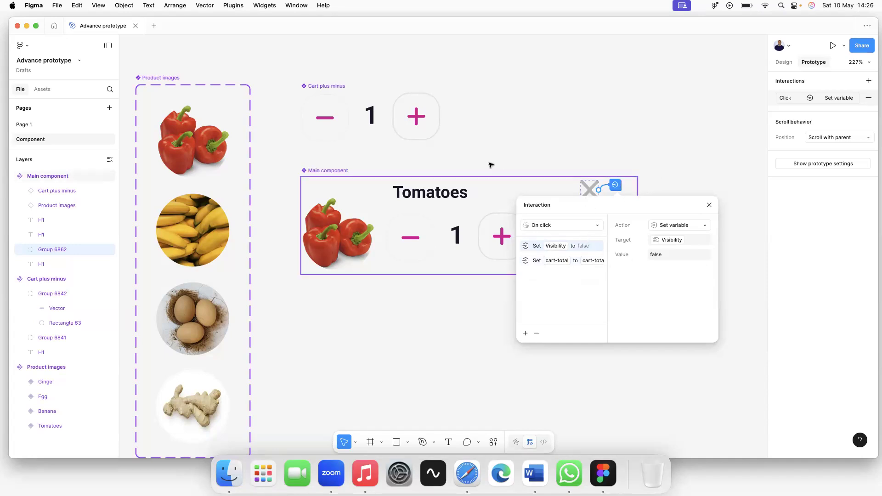
Nudge Cart plus minus up to align with Product images, then reopen the X icon's interaction.
{"action": "left_click", "coordinate": [364, 324]}
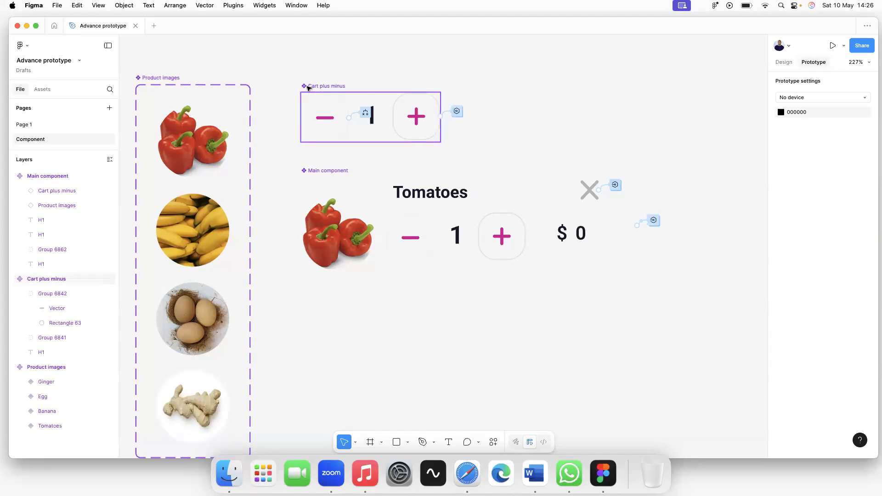
{"action": "left_click_drag", "start_coordinate": [312, 86], "coordinate": [312, 83]}
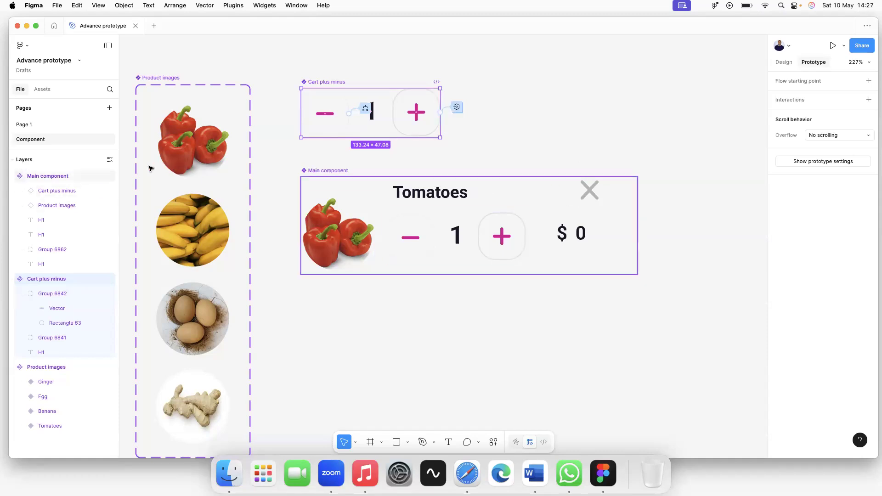
{"action": "left_click", "coordinate": [592, 192]}
{"action": "left_click", "coordinate": [616, 185]}
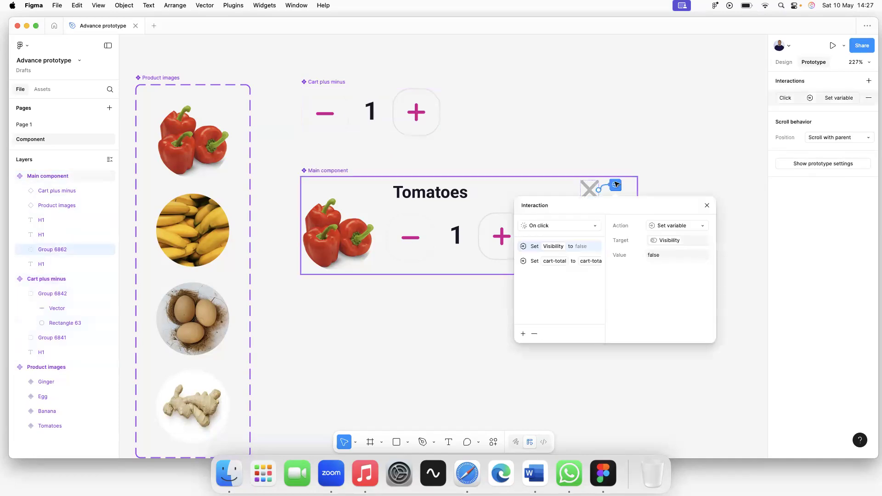
Add a third Set variable action to the X icon's interaction, leaving its target unset.
{"action": "left_click", "coordinate": [523, 336]}
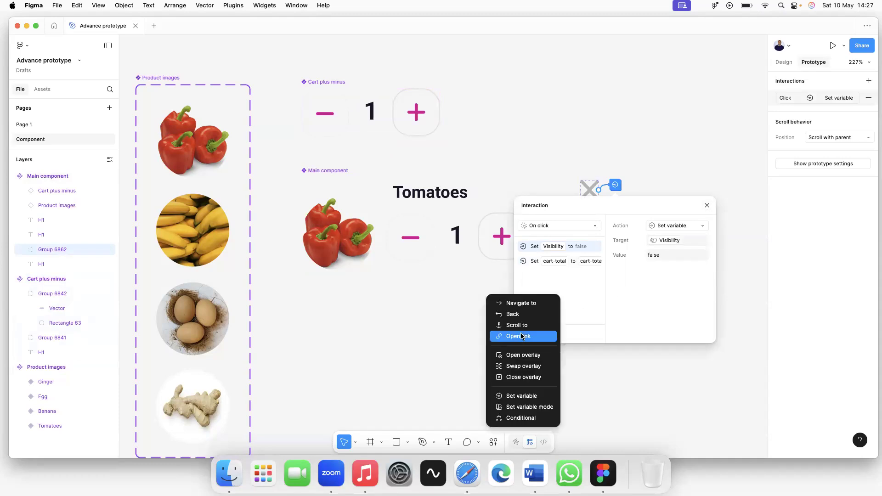
{"action": "left_click", "coordinate": [526, 397]}
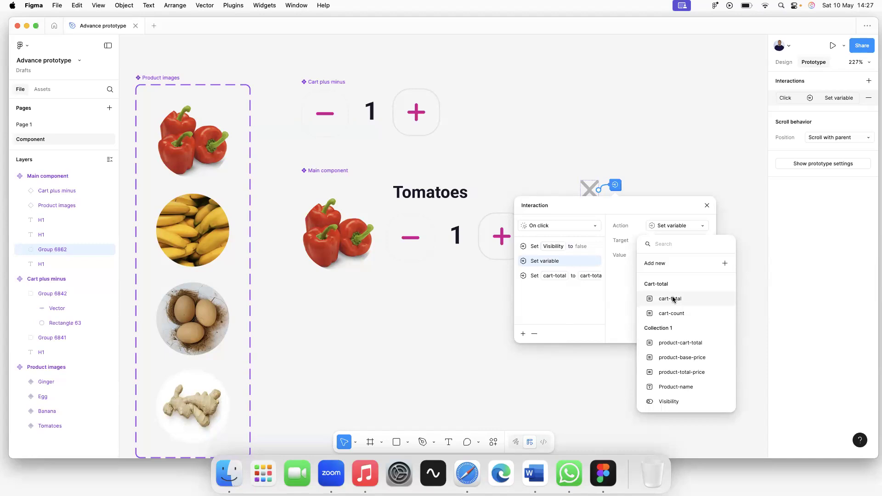
{"action": "left_click", "coordinate": [712, 212]}
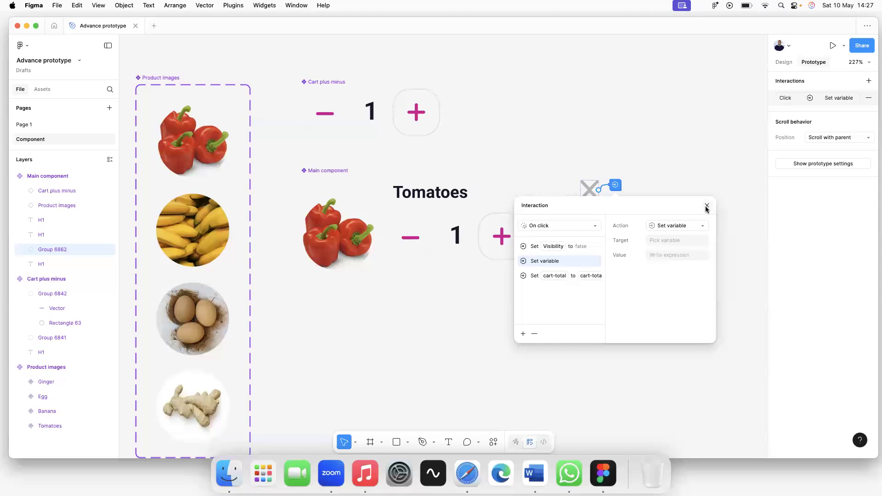
{"action": "left_click", "coordinate": [707, 210]}
{"action": "left_click", "coordinate": [638, 233]}
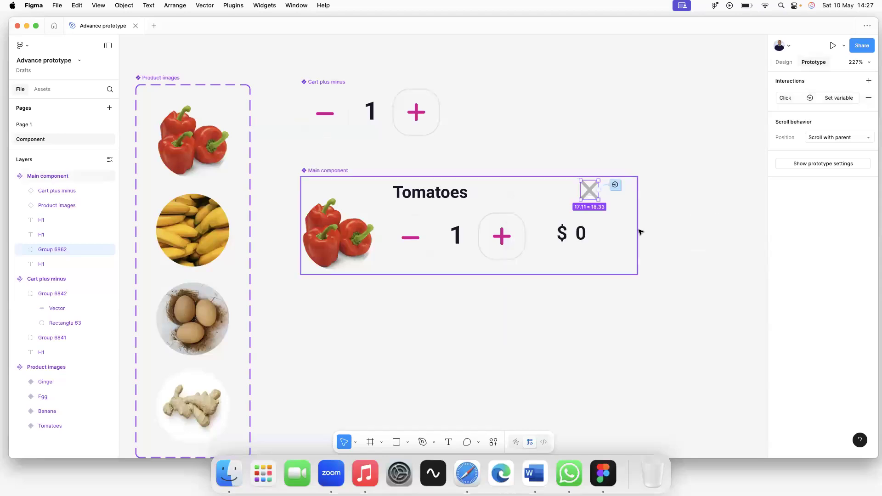
{"action": "left_click", "coordinate": [708, 250]}
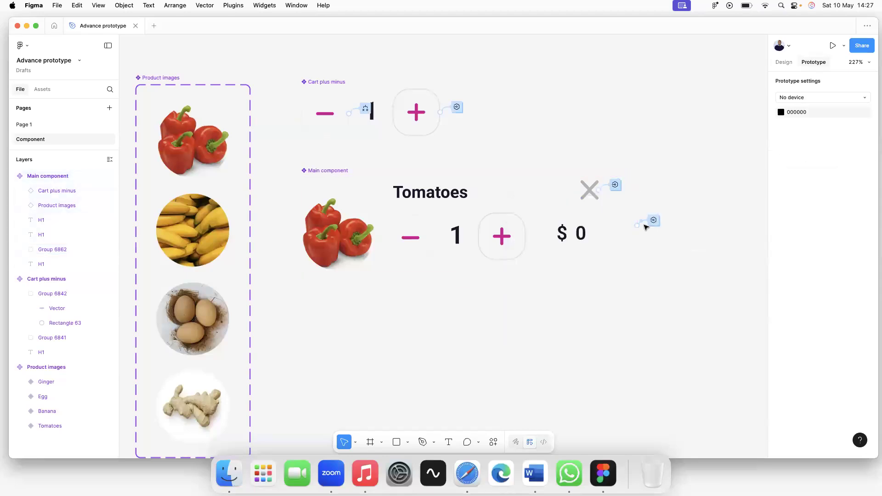
On the Tomatoes main component, add a Set variable action targeting cart-total and delete the leftover empty one.
{"action": "left_click", "coordinate": [345, 170]}
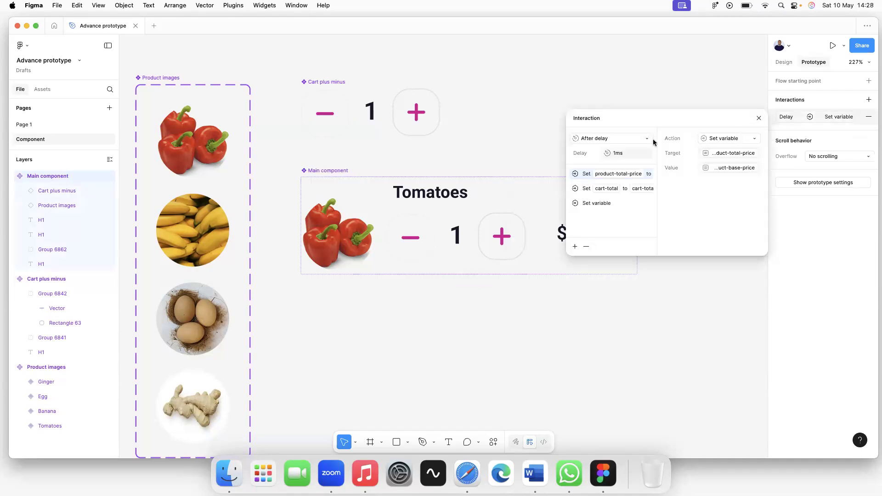
{"action": "left_click", "coordinate": [575, 248]}
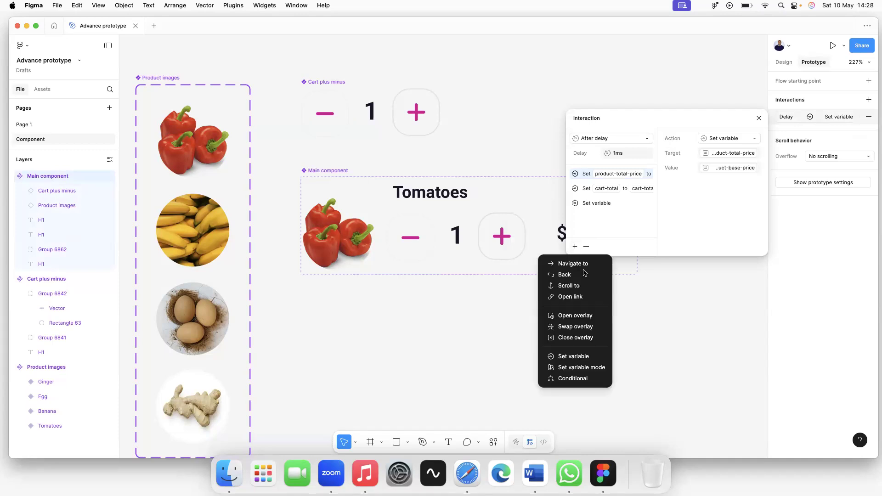
{"action": "left_click", "coordinate": [578, 358]}
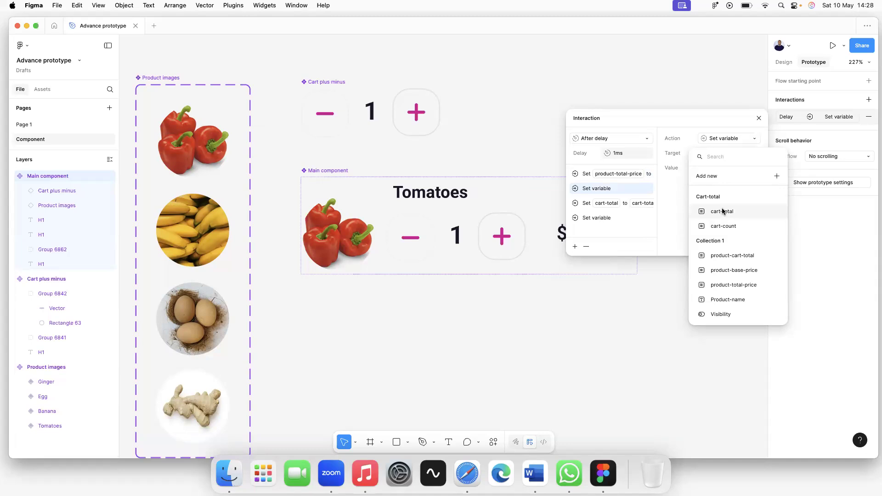
{"action": "left_click", "coordinate": [724, 211]}
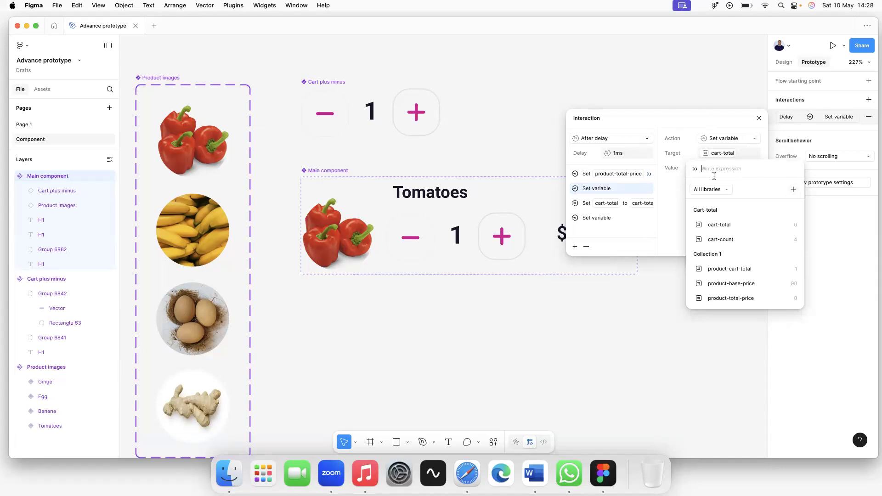
{"action": "key", "text": "Escape"}
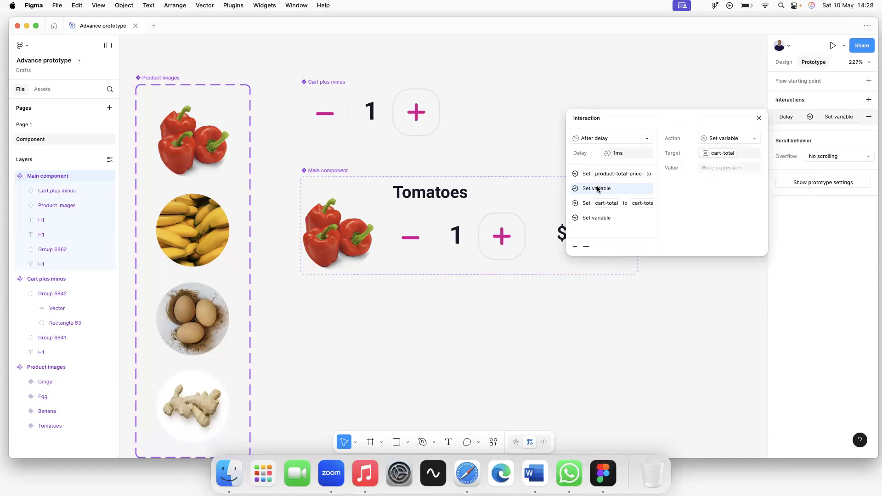
{"action": "left_click", "coordinate": [586, 247]}
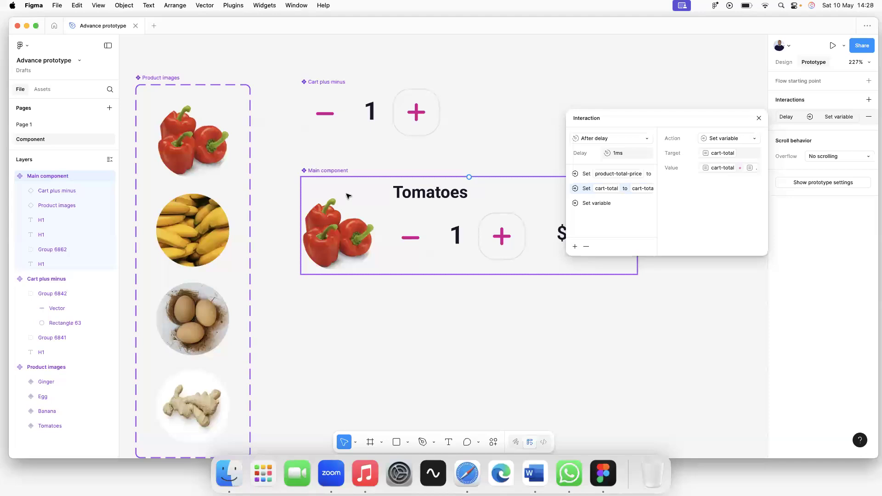
{"action": "left_click", "coordinate": [565, 126]}
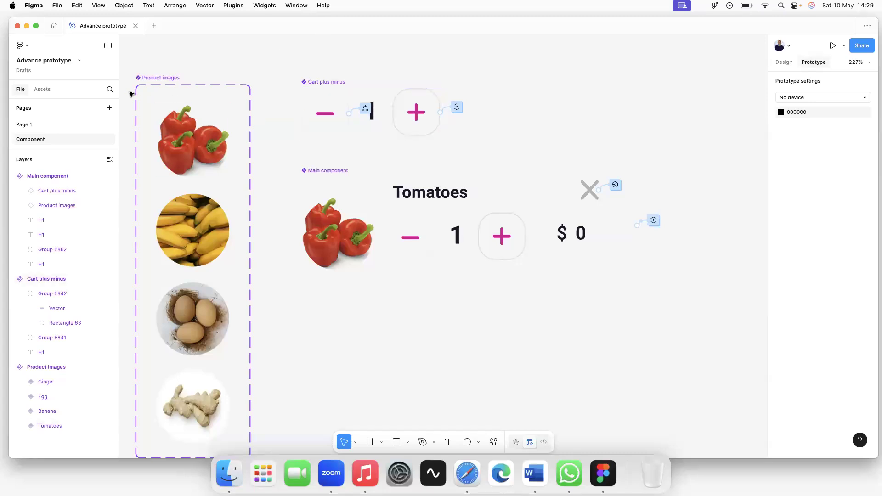
Go to Page 1 and preview Flow 1 of the My Cart prototype.
{"action": "left_click", "coordinate": [29, 128]}
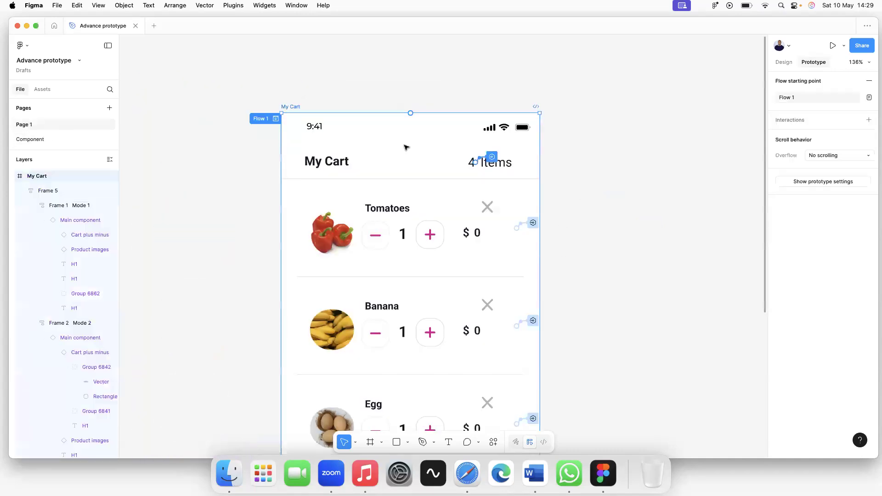
{"action": "left_click", "coordinate": [579, 167]}
{"action": "scroll", "coordinate": [495, 166], "scroll_direction": "down", "scroll_amount": 5}
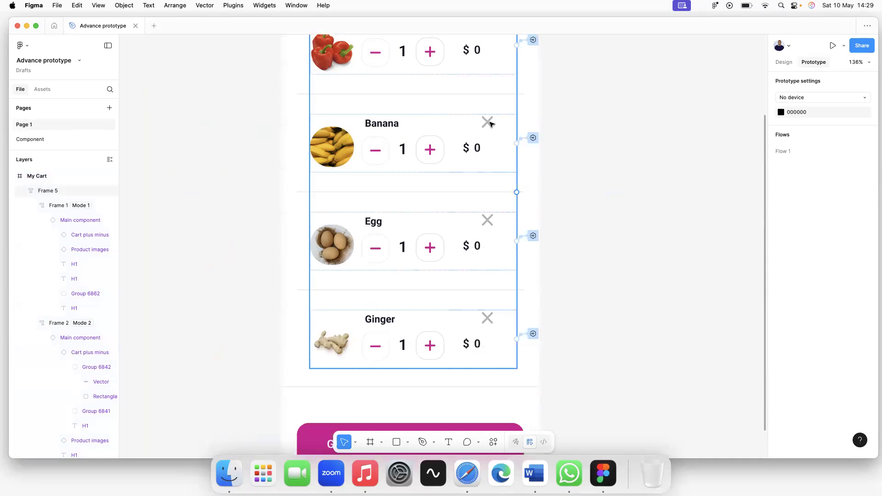
{"action": "scroll", "coordinate": [489, 122], "scroll_direction": "up", "scroll_amount": 2}
{"action": "scroll", "coordinate": [470, 88], "scroll_direction": "up", "scroll_amount": 6}
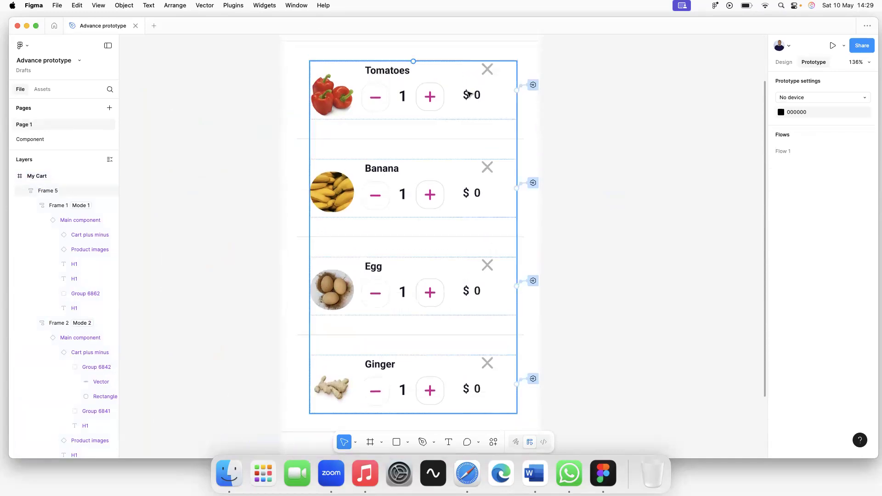
{"action": "scroll", "coordinate": [341, 205], "scroll_direction": "down", "scroll_amount": 12}
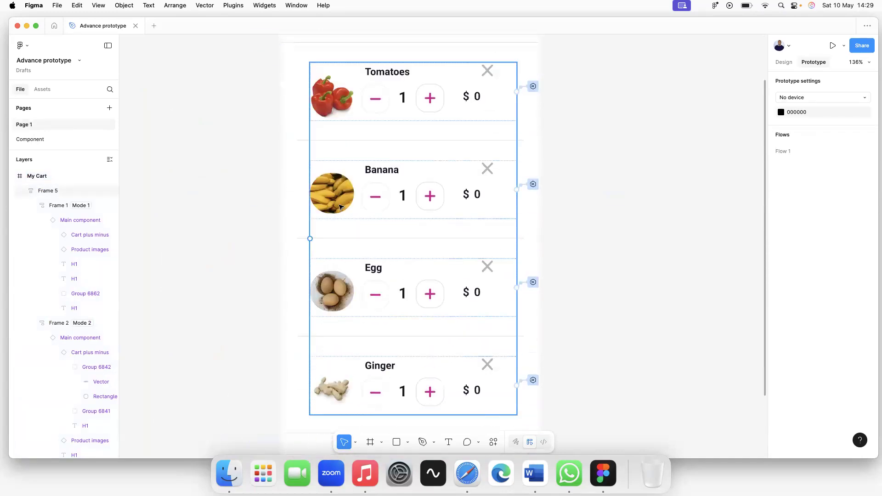
{"action": "scroll", "coordinate": [341, 204], "scroll_direction": "up", "scroll_amount": 7}
{"action": "scroll", "coordinate": [368, 207], "scroll_direction": "down", "scroll_amount": 10}
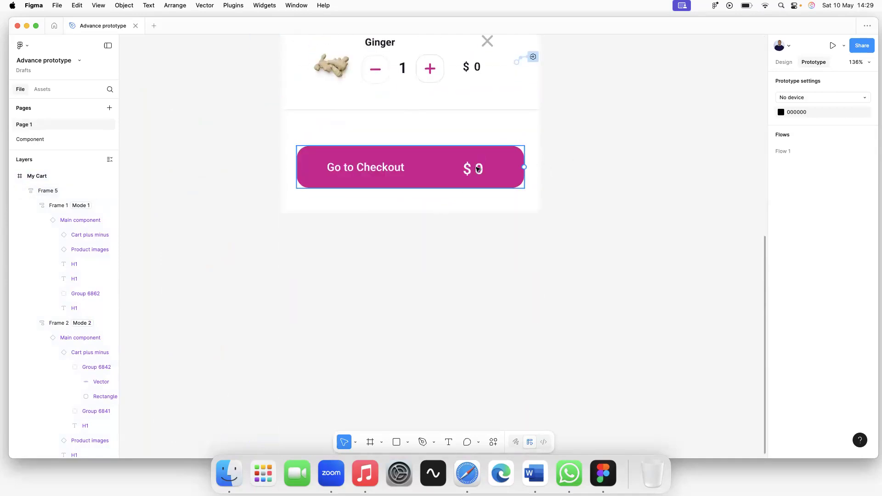
{"action": "scroll", "coordinate": [239, 64], "scroll_direction": "up", "scroll_amount": 10}
{"action": "scroll", "coordinate": [257, 74], "scroll_direction": "up", "scroll_amount": 5}
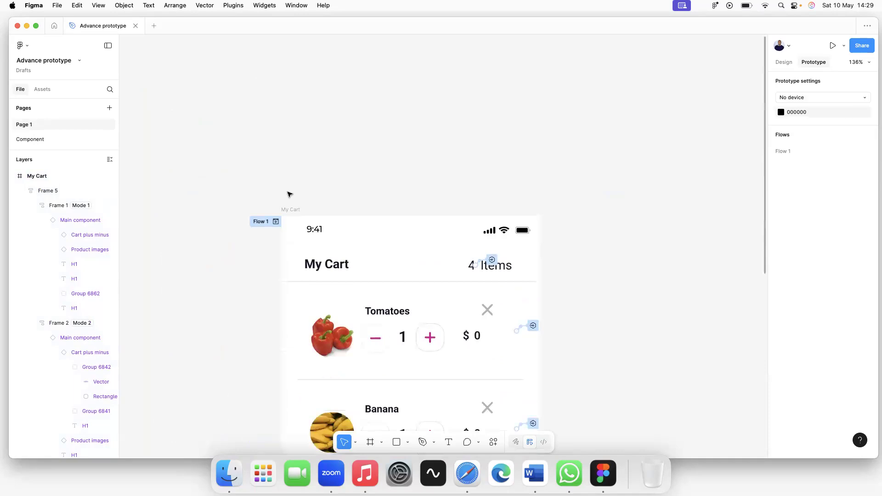
{"action": "left_click", "coordinate": [276, 223]}
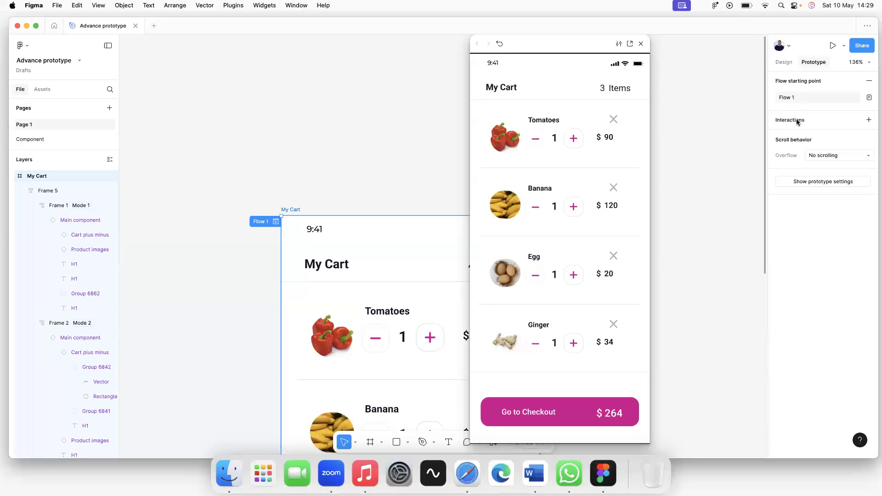
{"action": "left_click", "coordinate": [430, 171]}
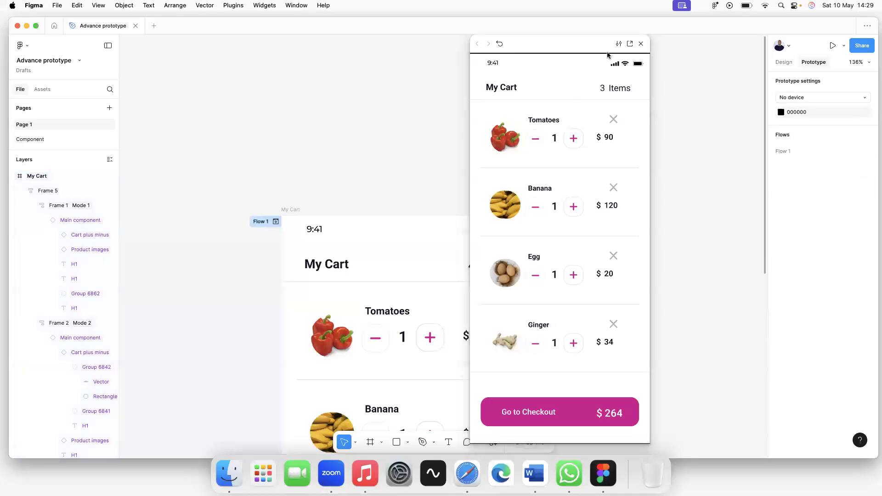
{"action": "left_click", "coordinate": [641, 44]}
Change the 4 Items count interaction's trigger from After delay to On click.
{"action": "scroll", "coordinate": [361, 211], "scroll_direction": "down", "scroll_amount": 1}
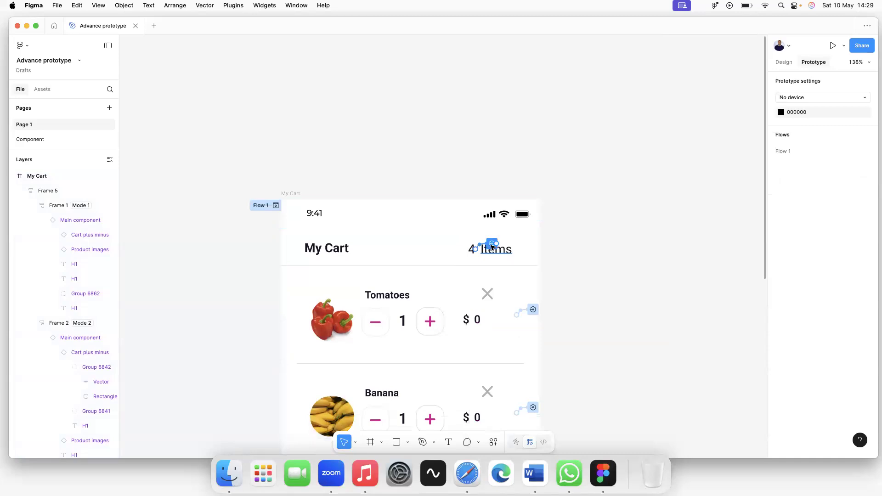
{"action": "left_click", "coordinate": [492, 244]}
{"action": "left_click", "coordinate": [508, 288]}
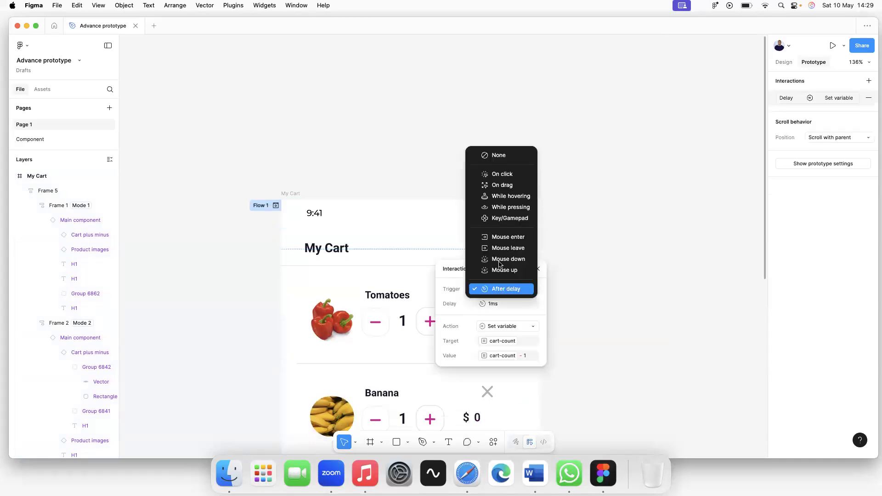
{"action": "left_click", "coordinate": [500, 175]}
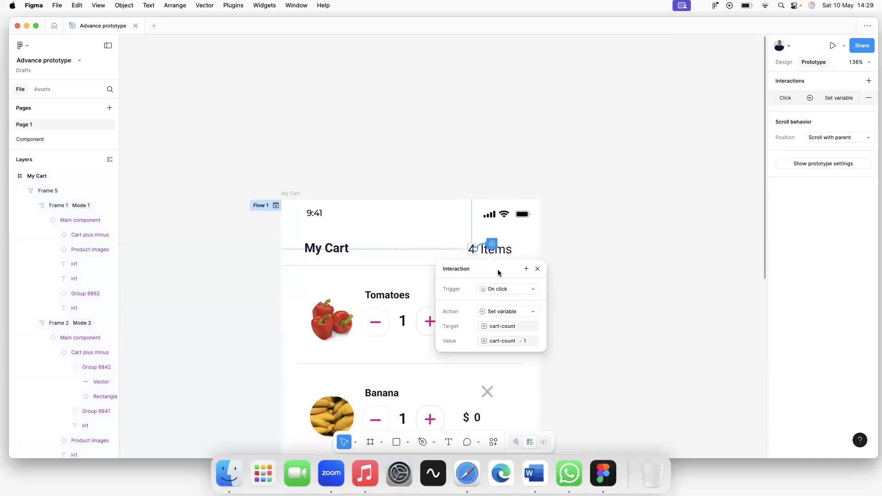
{"action": "left_click", "coordinate": [597, 244]}
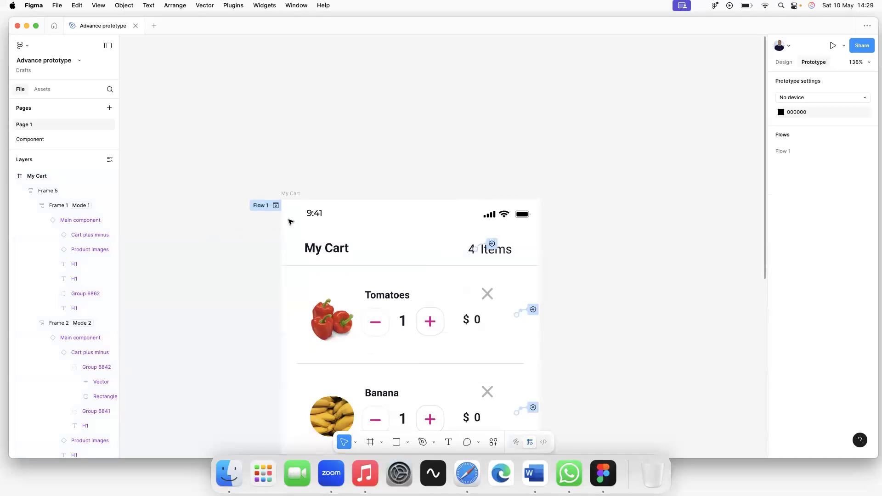
Test the preview by removing Tomatoes, Banana and the remaining items, restarting in between.
{"action": "left_click", "coordinate": [276, 205]}
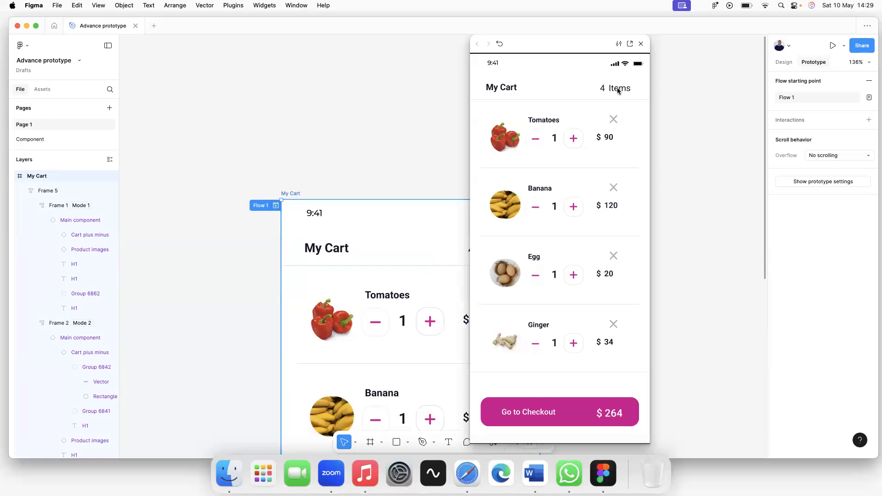
{"action": "left_click", "coordinate": [614, 120]}
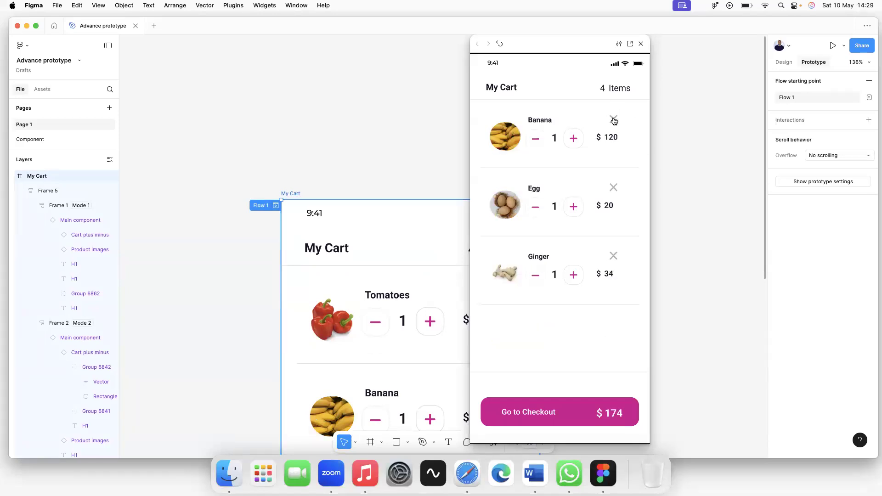
{"action": "left_click", "coordinate": [614, 121]}
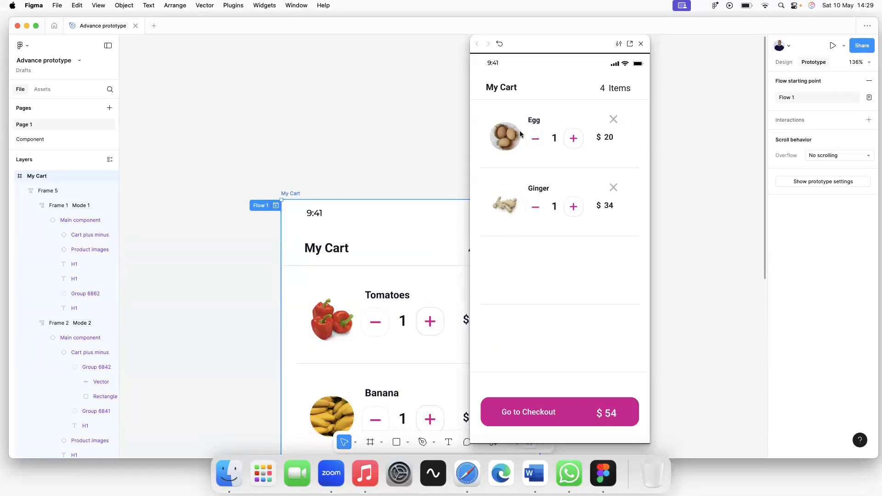
{"action": "left_click", "coordinate": [499, 43]}
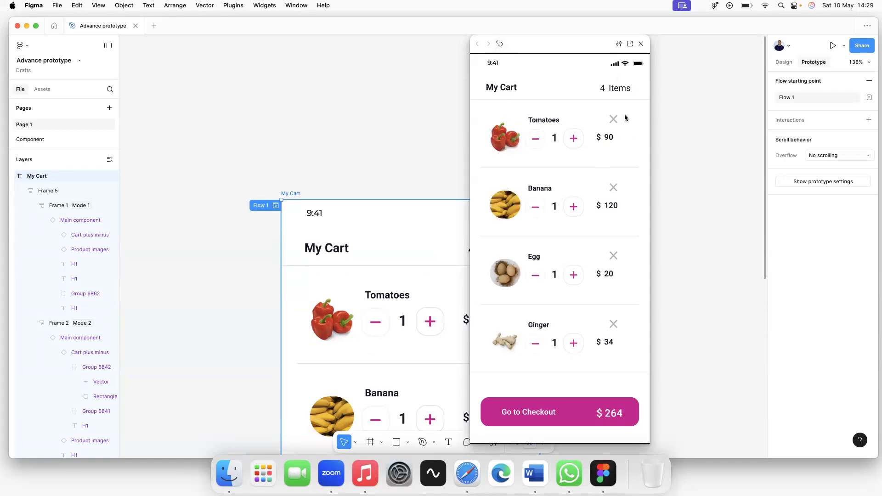
{"action": "left_click", "coordinate": [614, 120]}
{"action": "left_click", "coordinate": [614, 120]}
{"action": "left_click", "coordinate": [614, 120]}
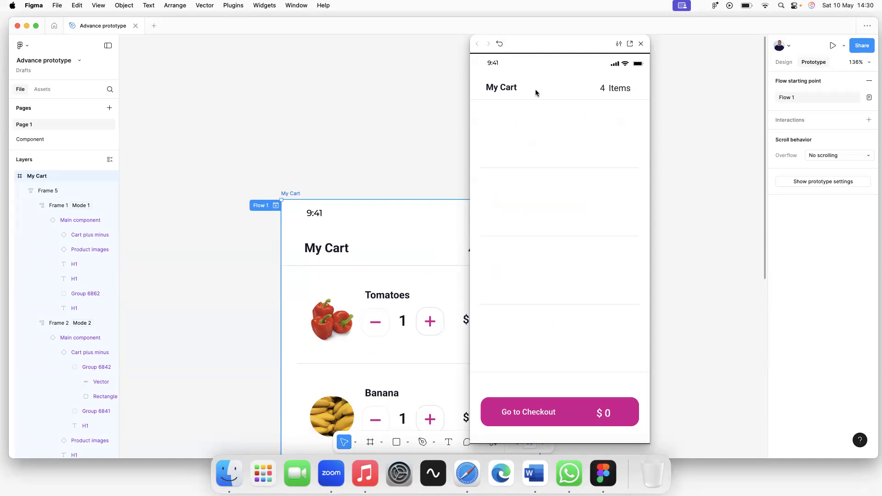
{"action": "left_click", "coordinate": [495, 43]}
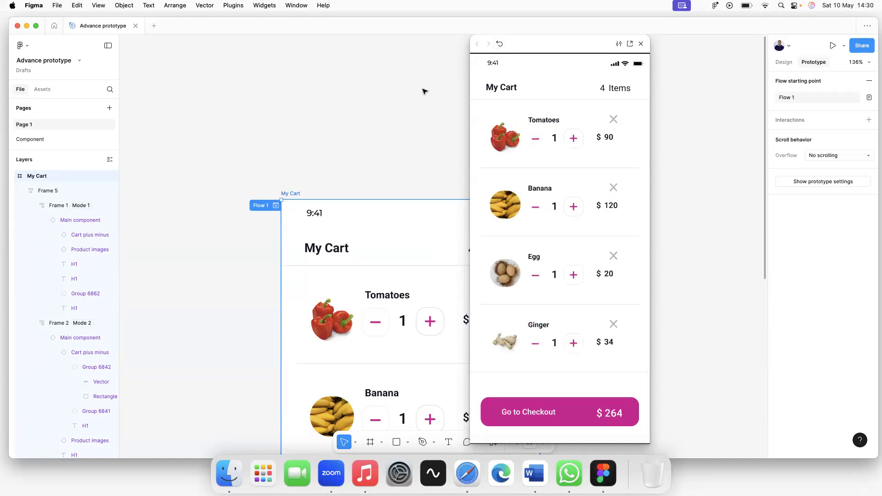
{"action": "left_click", "coordinate": [423, 90]}
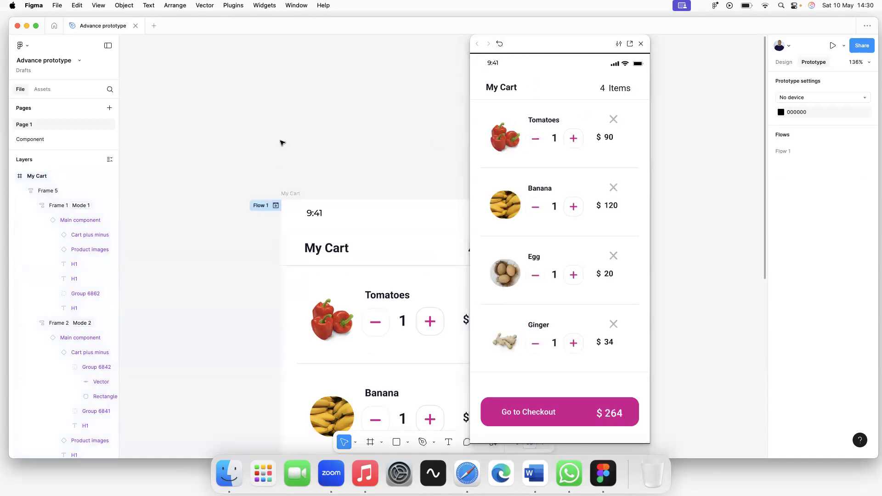
{"action": "left_click", "coordinate": [641, 43]}
Replace the header count's interaction with a new On click interaction.
{"action": "left_click", "coordinate": [491, 243]}
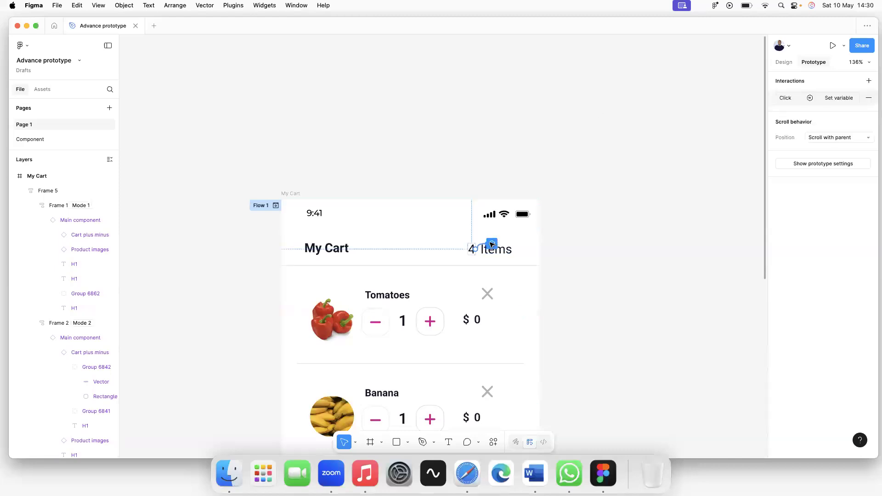
{"action": "left_click", "coordinate": [870, 98]}
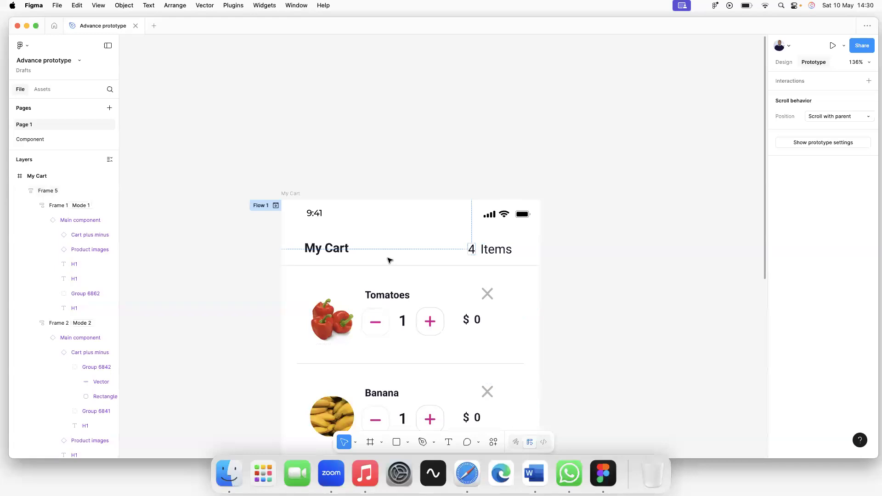
{"action": "left_click", "coordinate": [477, 251]}
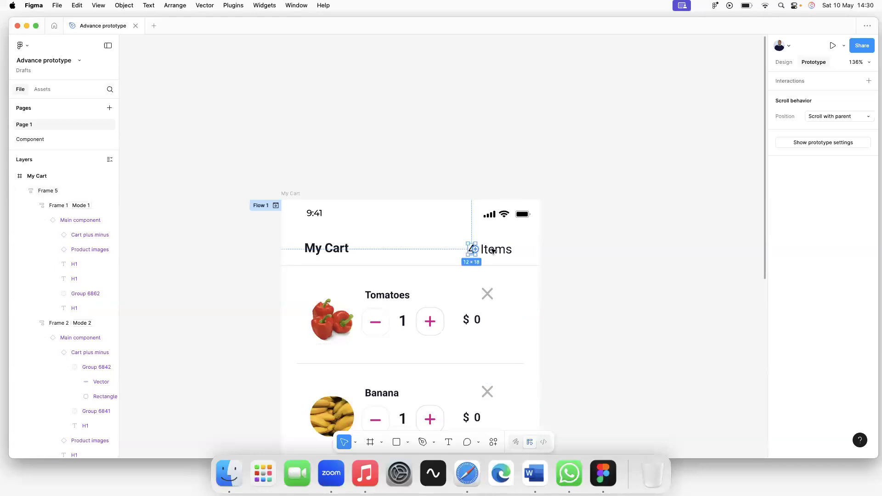
{"action": "left_click", "coordinate": [800, 82]}
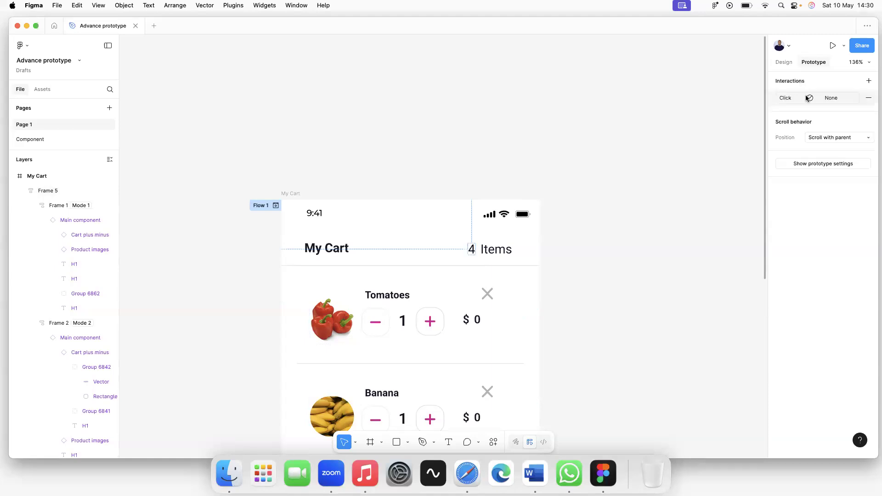
{"action": "left_click", "coordinate": [803, 98]}
{"action": "left_click", "coordinate": [736, 121]}
{"action": "left_click", "coordinate": [734, 120]}
Give it a Set variable action changing cart-count to cart-count - 1, then preview again.
{"action": "left_click", "coordinate": [724, 140]}
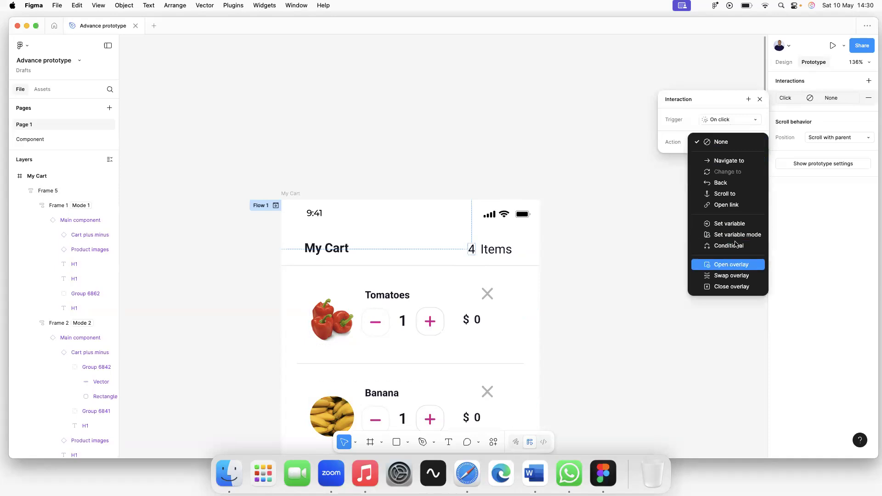
{"action": "left_click", "coordinate": [737, 224]}
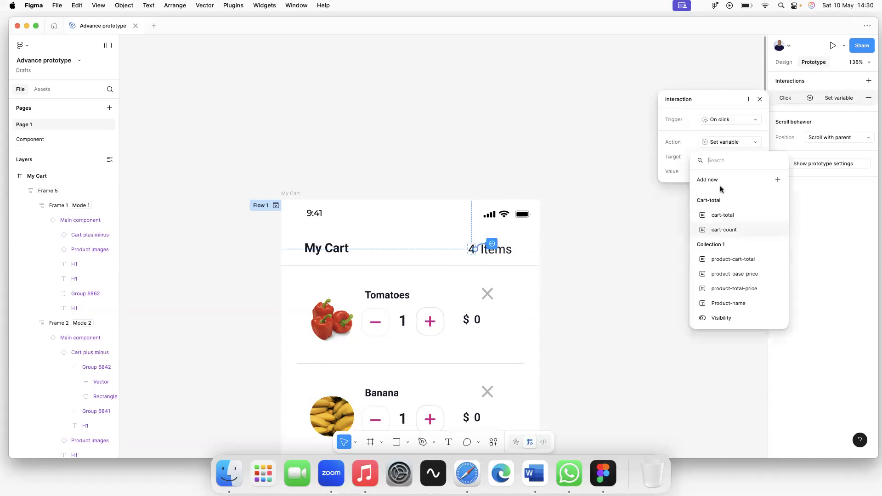
{"action": "left_click", "coordinate": [727, 230]}
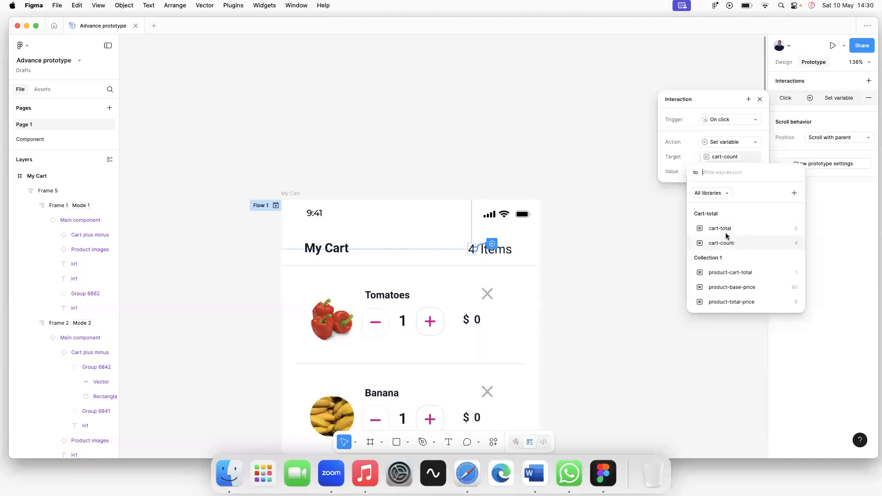
{"action": "left_click", "coordinate": [726, 243]}
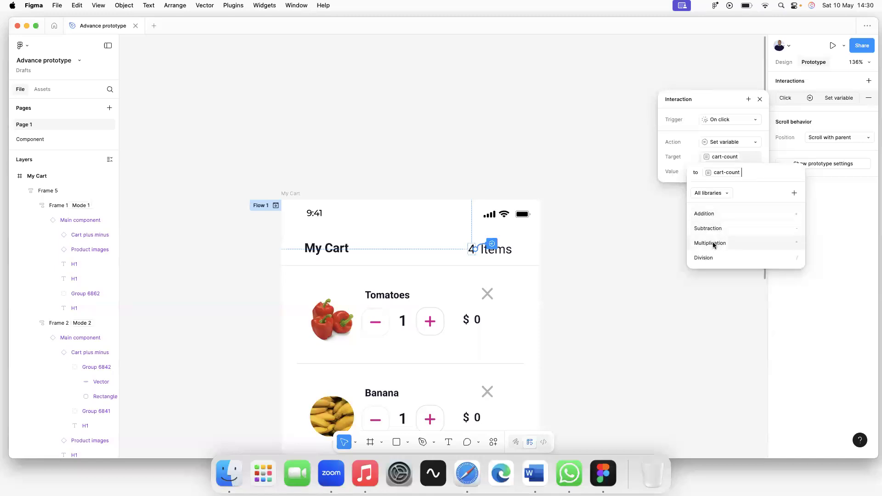
{"action": "left_click", "coordinate": [715, 229]}
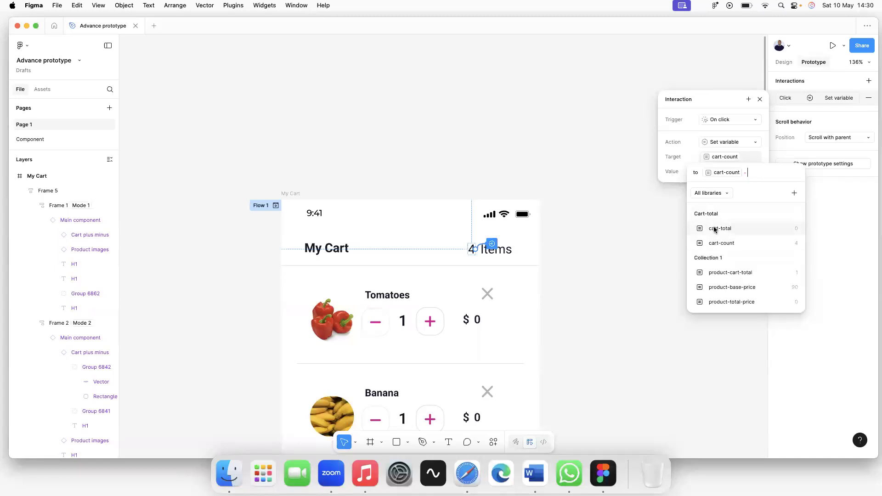
{"action": "type", "text": "1"}
{"action": "key", "text": "Return"}
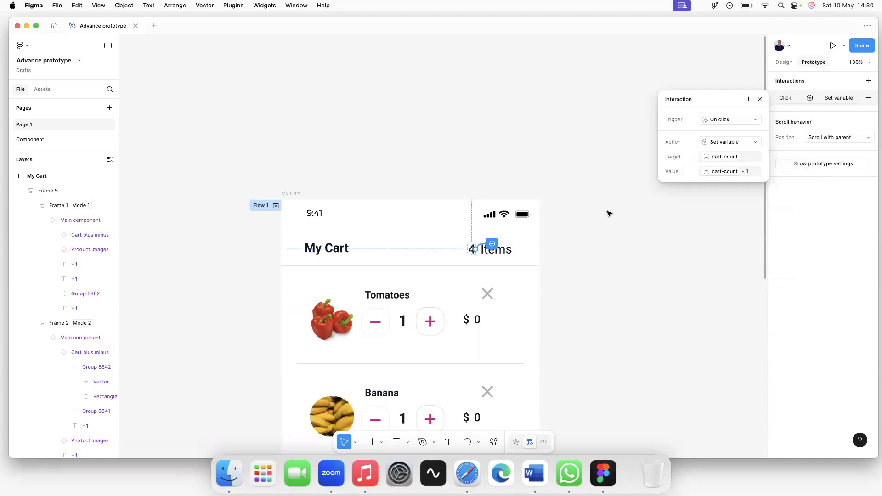
{"action": "left_click", "coordinate": [661, 213]}
{"action": "left_click", "coordinate": [276, 205]}
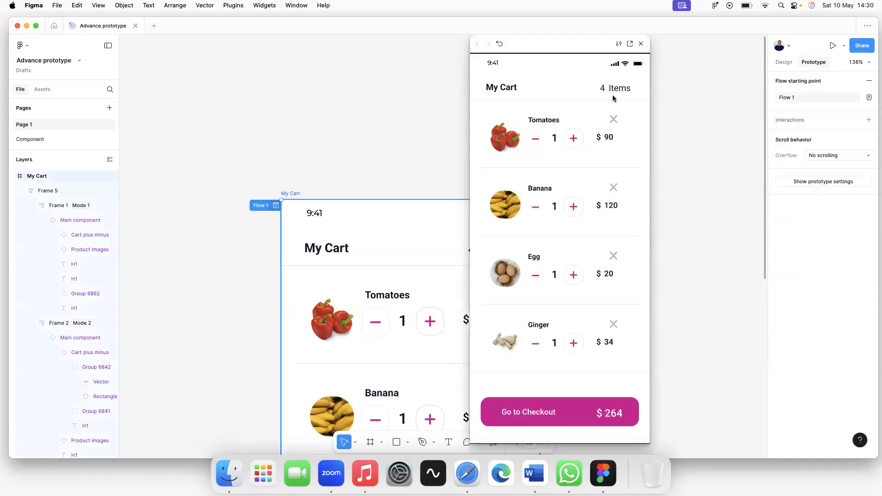
In the preview, remove Tomatoes and Banana and test Ginger's quantity plus and minus.
{"action": "left_click", "coordinate": [613, 121]}
{"action": "left_click", "coordinate": [614, 120]}
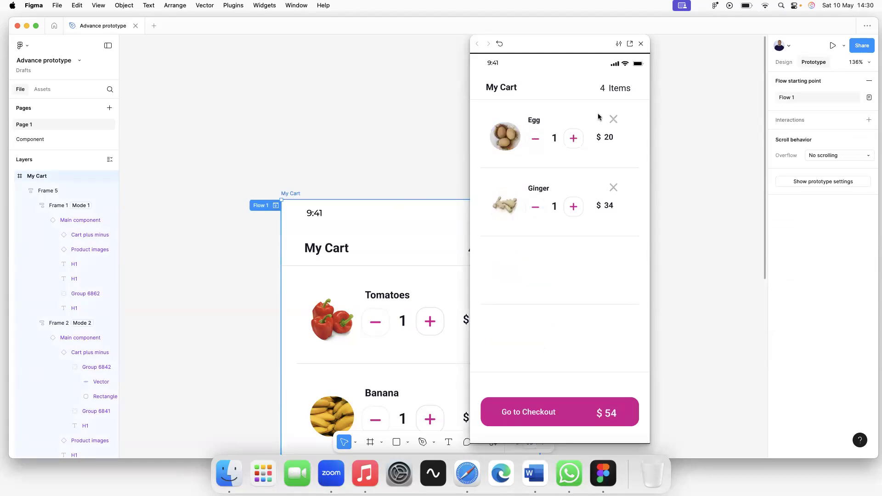
{"action": "left_click", "coordinate": [573, 207]}
{"action": "left_click", "coordinate": [574, 207]}
{"action": "left_click", "coordinate": [573, 207]}
{"action": "left_click", "coordinate": [573, 207]}
{"action": "left_click", "coordinate": [533, 208]}
{"action": "left_click", "coordinate": [533, 208]}
{"action": "left_click", "coordinate": [533, 209]}
{"action": "left_click", "coordinate": [533, 209]}
{"action": "left_click", "coordinate": [641, 43]}
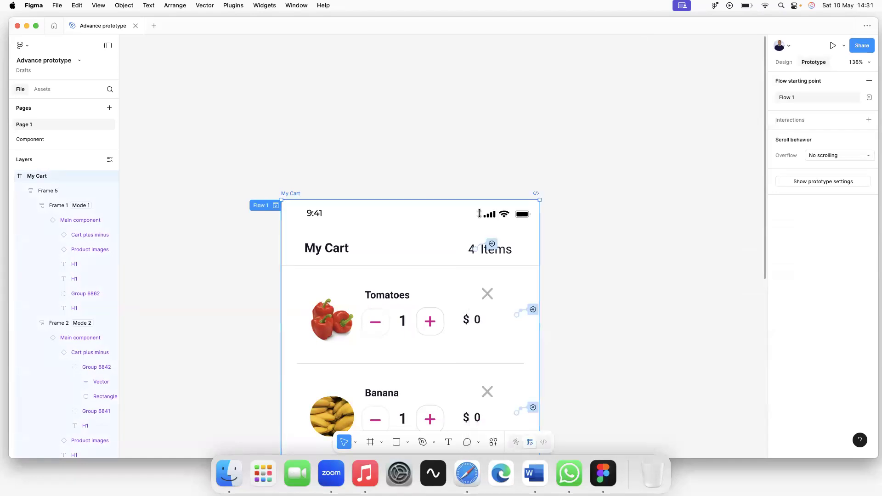
Return to the My Cart frame and switch to the Component page.
{"action": "left_click", "coordinate": [489, 301]}
{"action": "key", "text": "Escape"}
{"action": "scroll", "coordinate": [336, 179], "scroll_direction": "down", "scroll_amount": 5}
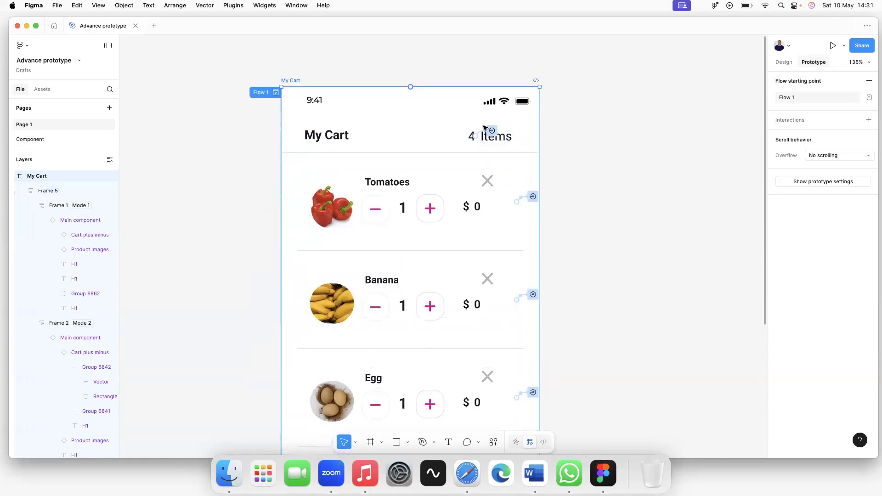
{"action": "left_click", "coordinate": [186, 86]}
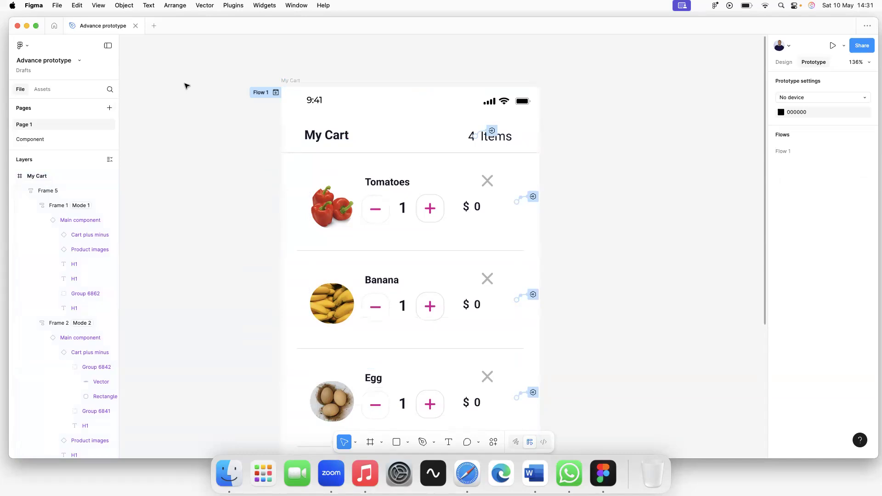
{"action": "left_click", "coordinate": [43, 140]}
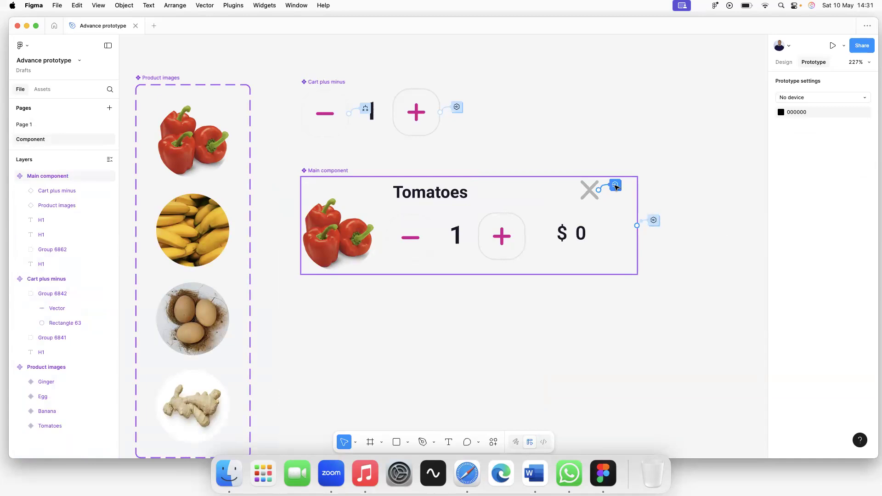
Remove the empty Set variable action from the X button's interaction, then reopen it to confirm.
{"action": "left_click", "coordinate": [617, 186]}
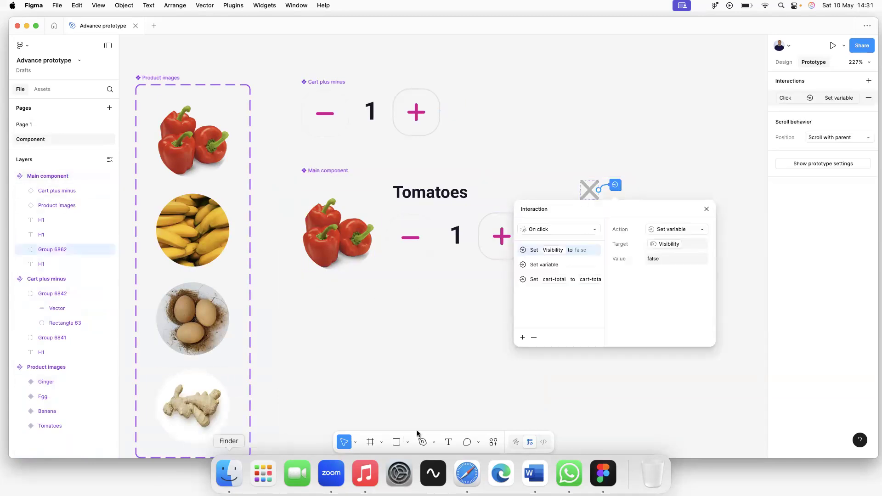
{"action": "left_click", "coordinate": [334, 481]}
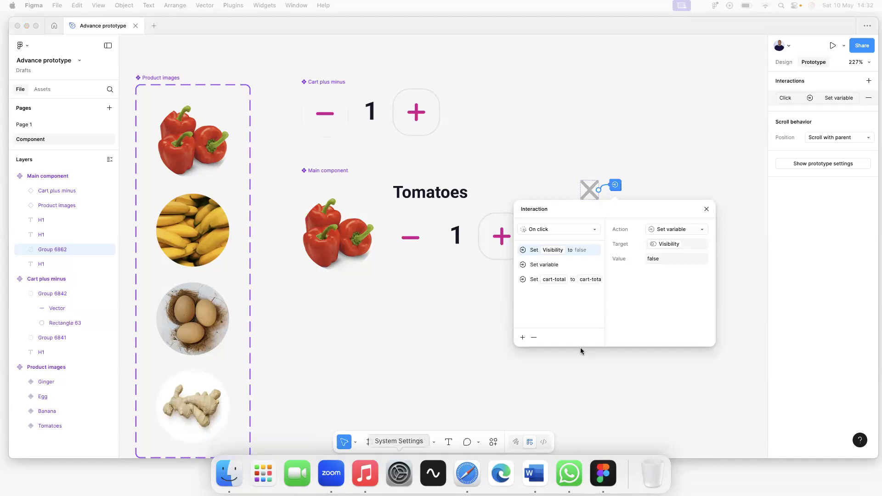
{"action": "left_click", "coordinate": [452, 295]}
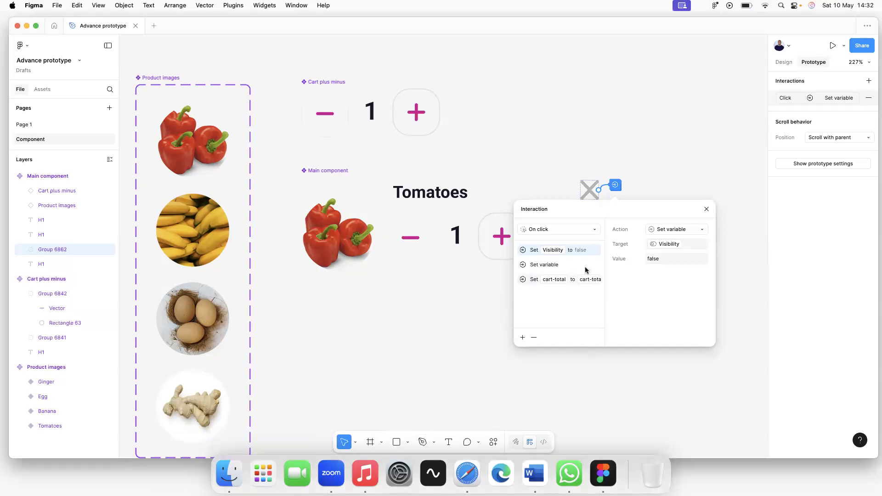
{"action": "left_click", "coordinate": [557, 265]}
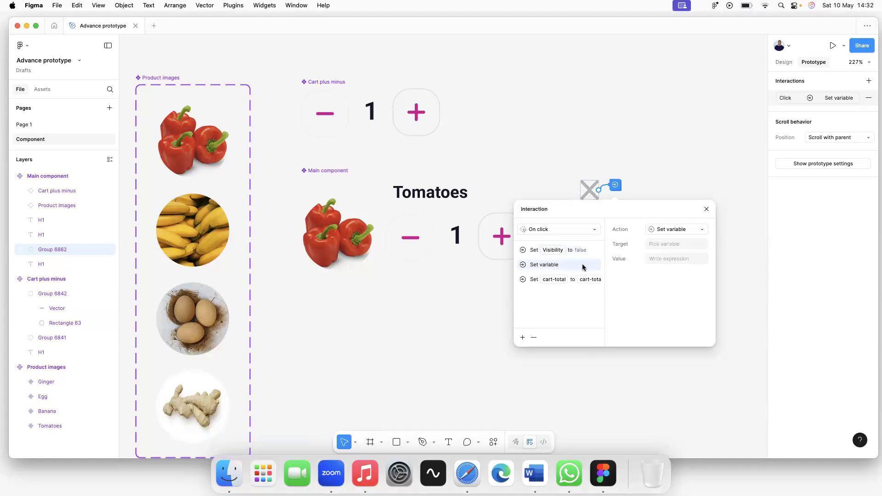
{"action": "left_click", "coordinate": [533, 338]}
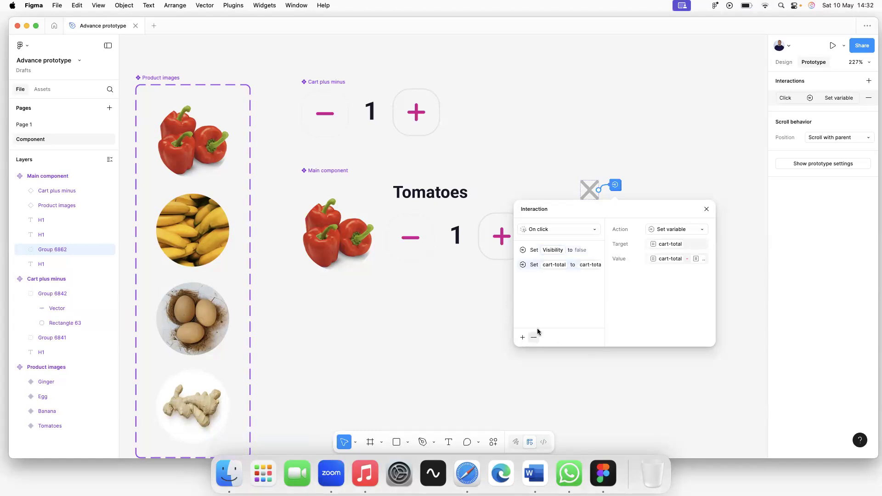
{"action": "left_click", "coordinate": [472, 317]}
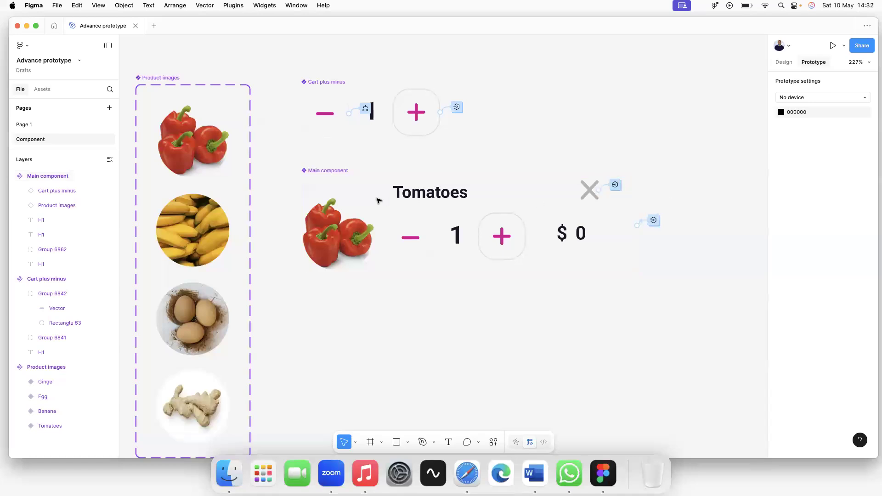
{"action": "left_click_drag", "start_coordinate": [316, 171], "coordinate": [315, 177]}
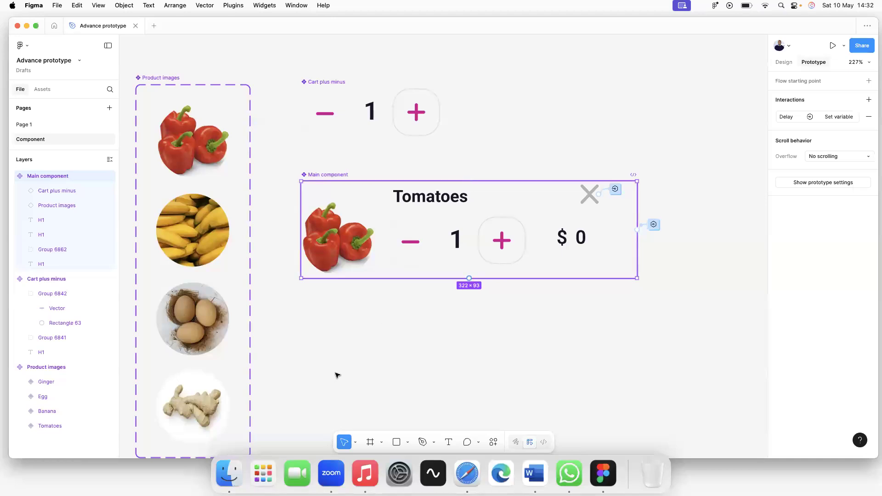
{"action": "left_click", "coordinate": [340, 354]}
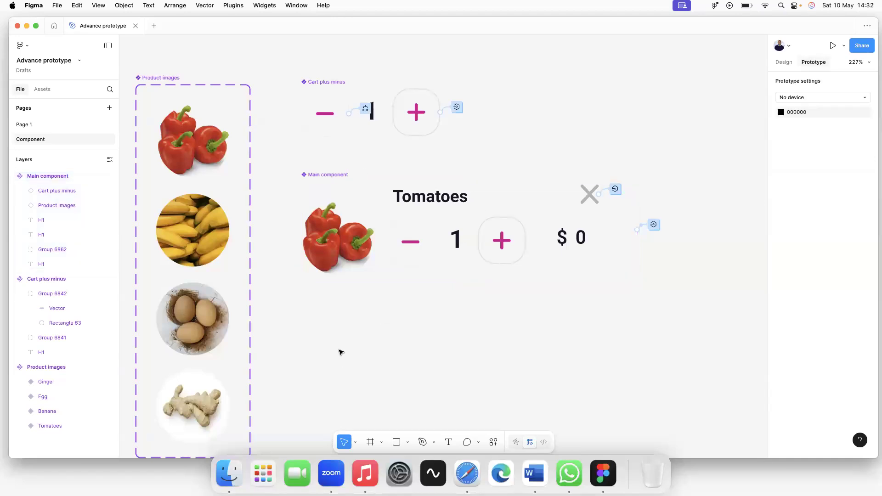
{"action": "left_click", "coordinate": [617, 190]}
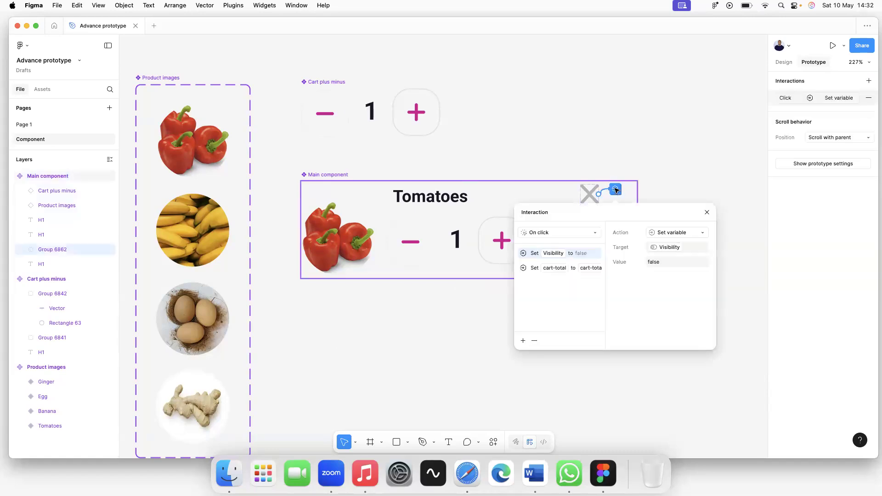
Add a third action to the X interaction: Set variable cart-count to cart-count.
{"action": "left_click", "coordinate": [524, 341]}
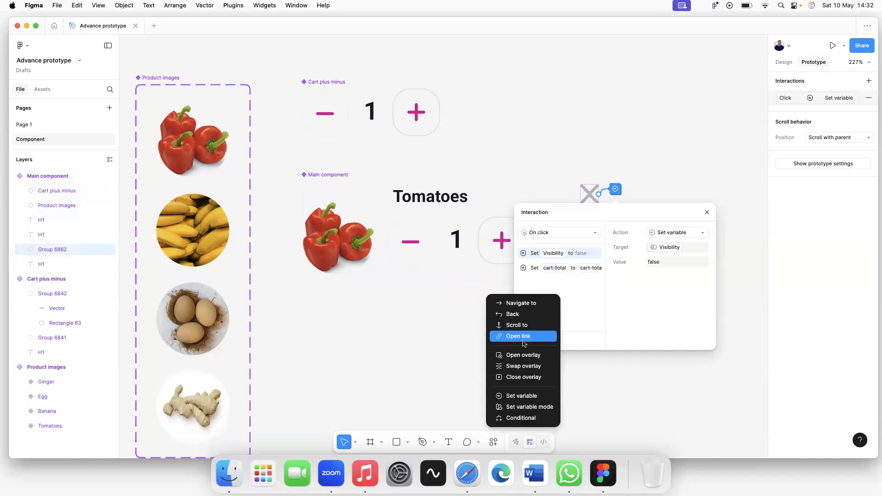
{"action": "left_click", "coordinate": [520, 395]}
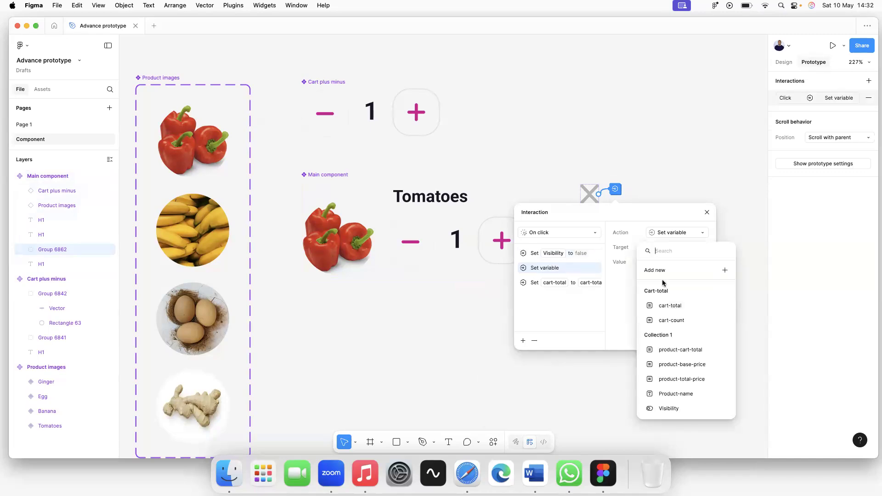
{"action": "left_click", "coordinate": [674, 321]}
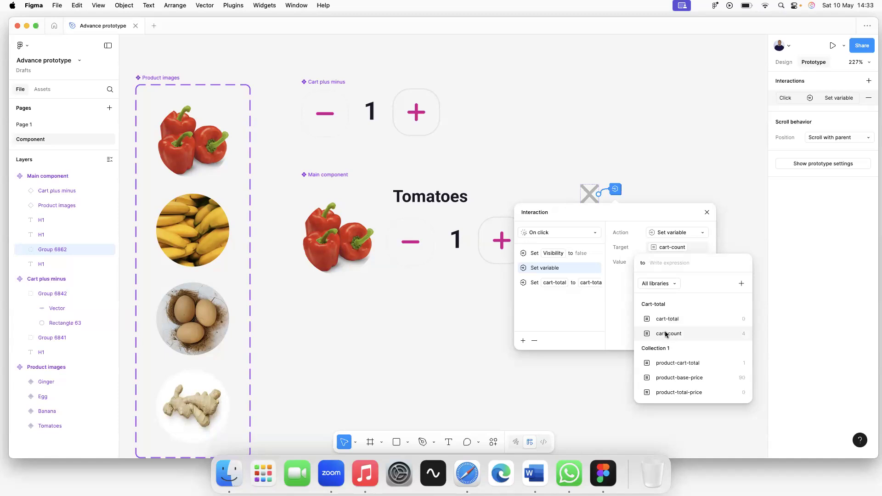
{"action": "left_click", "coordinate": [667, 335]}
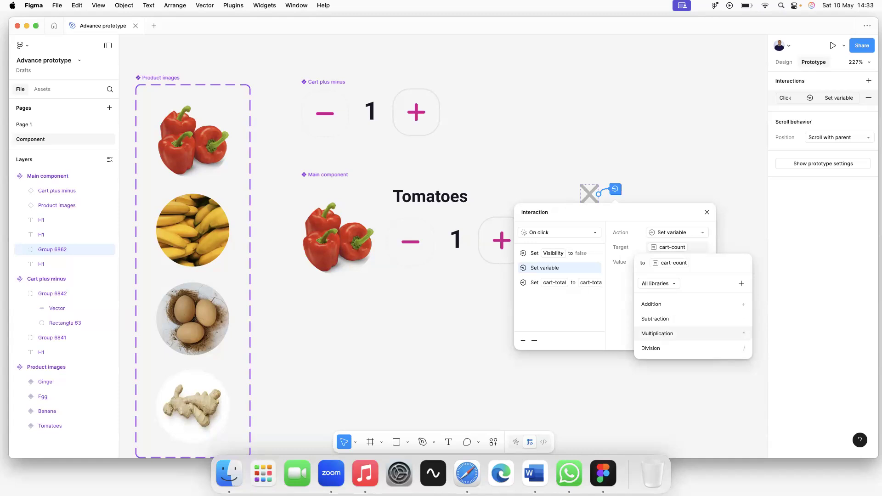
{"action": "key", "text": "Return"}
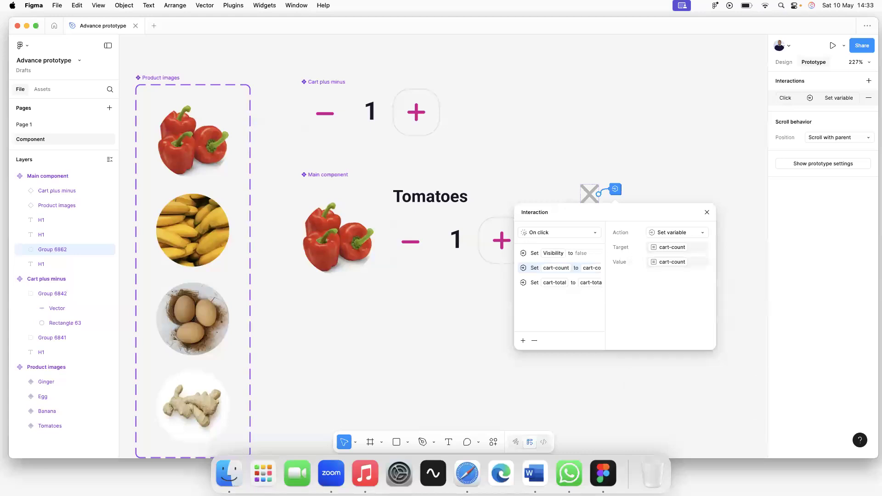
{"action": "left_click", "coordinate": [501, 312]}
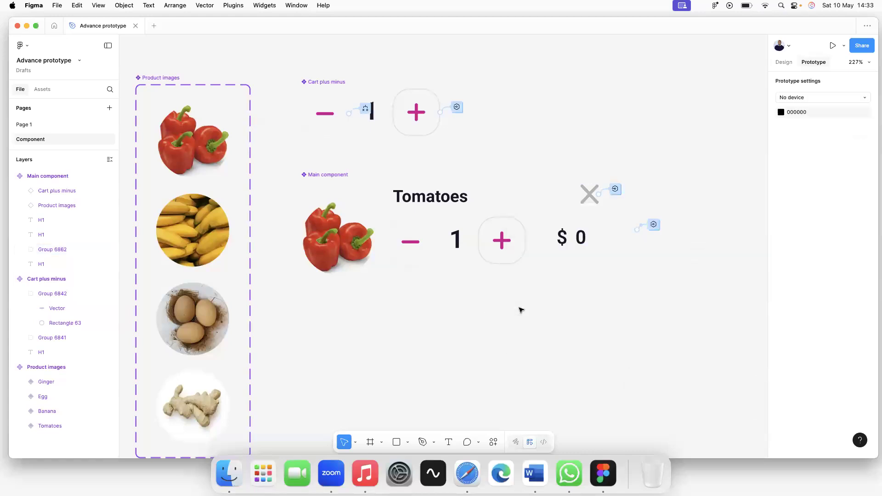
Return to Page 1 and start a Flow 1 preview, moving its window off the design.
{"action": "left_click", "coordinate": [27, 127]}
{"action": "left_click", "coordinate": [276, 93]}
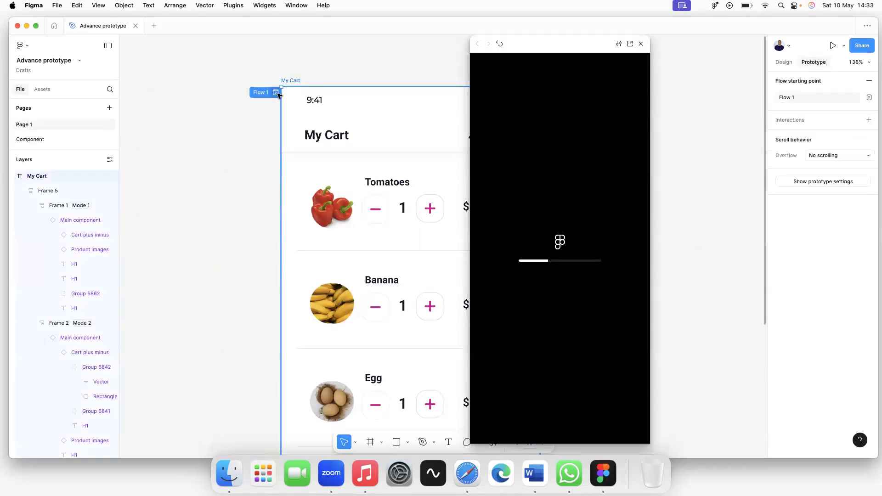
{"action": "left_click_drag", "start_coordinate": [586, 44], "coordinate": [691, 61]}
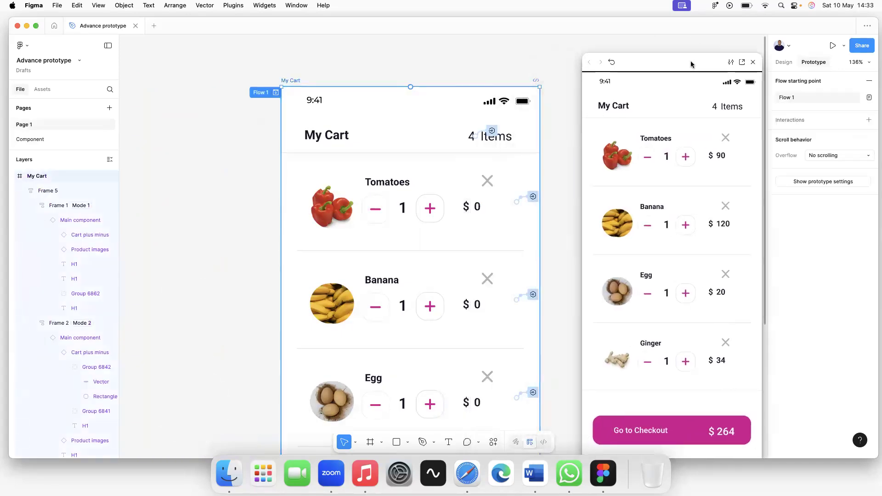
Test removing Banana and Egg, restart the preview, then close it.
{"action": "left_click", "coordinate": [719, 210]}
{"action": "left_click", "coordinate": [719, 210]}
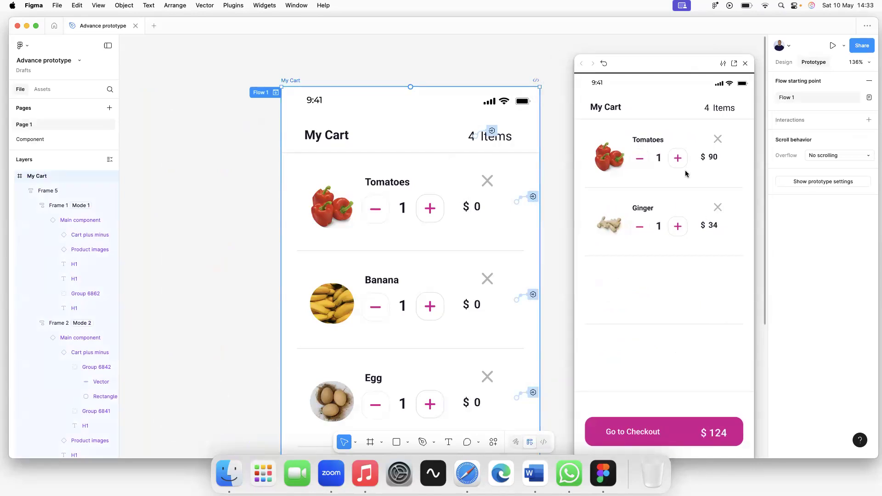
{"action": "left_click", "coordinate": [604, 63]}
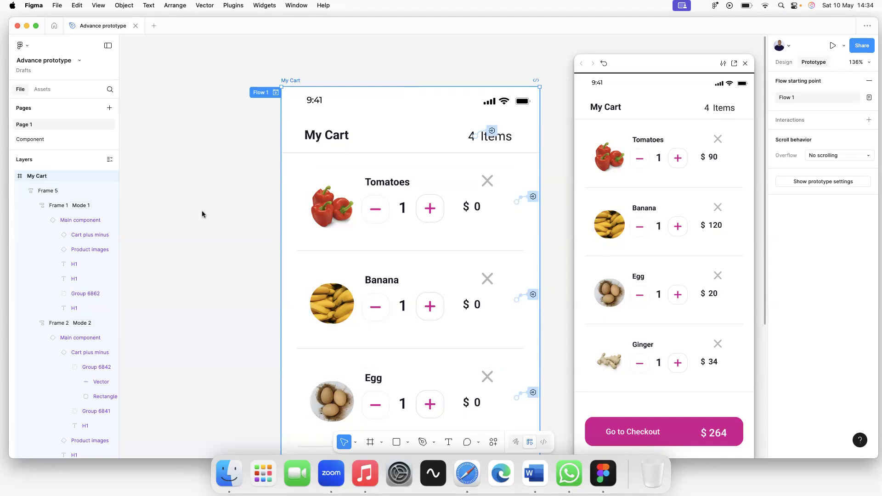
{"action": "left_click", "coordinate": [747, 64]}
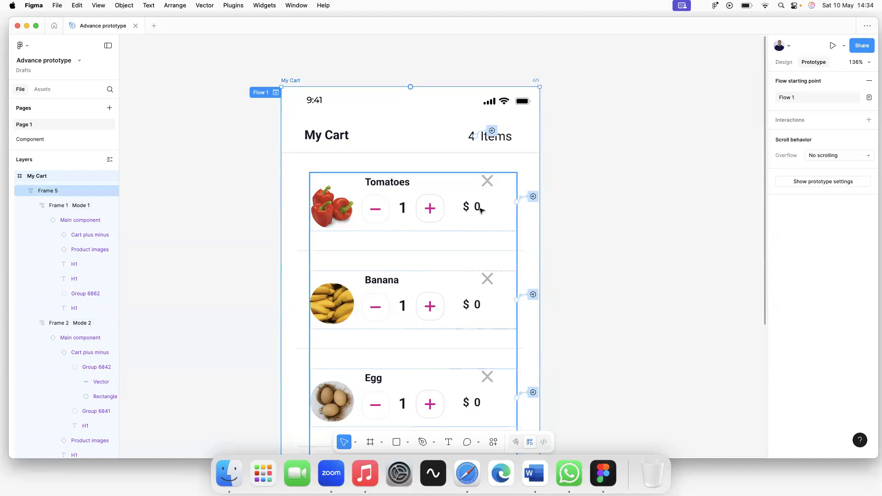
Zoom out to review the cart frame and item list, then close the Advance prototype file.
{"action": "scroll", "coordinate": [476, 216], "scroll_direction": "down", "scroll_amount": 2}
{"action": "scroll", "coordinate": [388, 227], "scroll_direction": "down", "scroll_amount": 3}
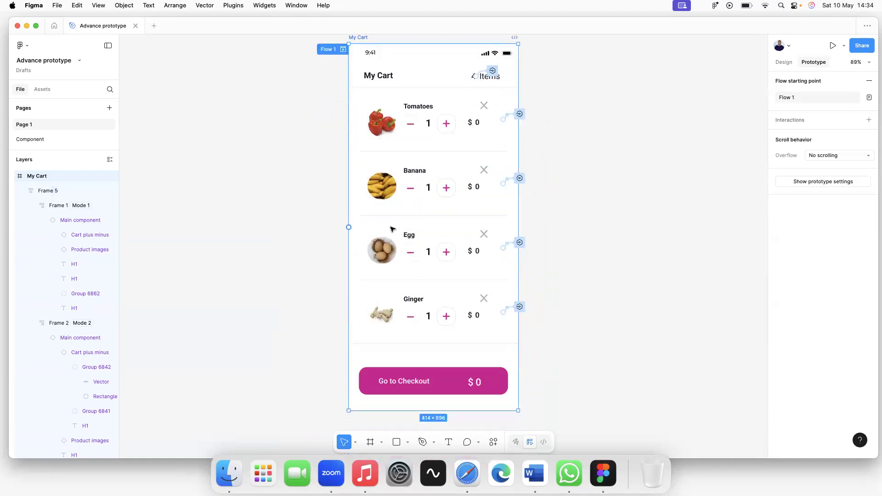
{"action": "left_click", "coordinate": [574, 159]}
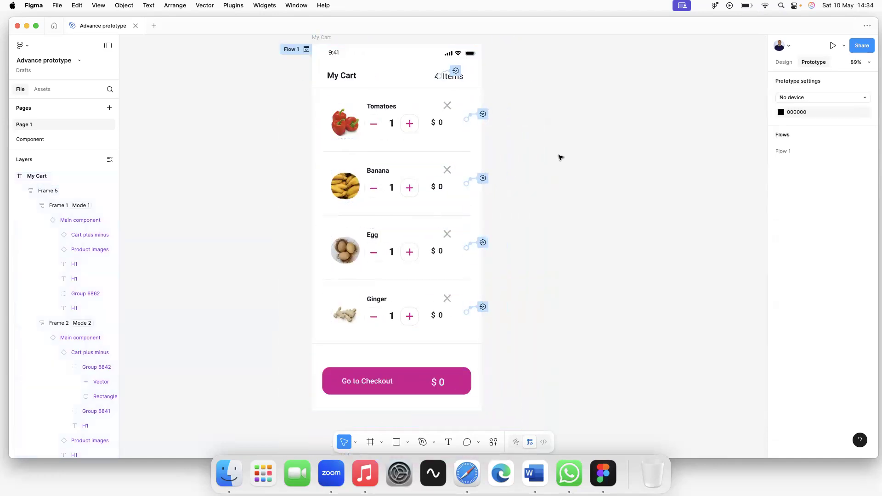
{"action": "scroll", "coordinate": [553, 163], "scroll_direction": "down", "scroll_amount": 1}
{"action": "scroll", "coordinate": [493, 195], "scroll_direction": "up", "scroll_amount": 2}
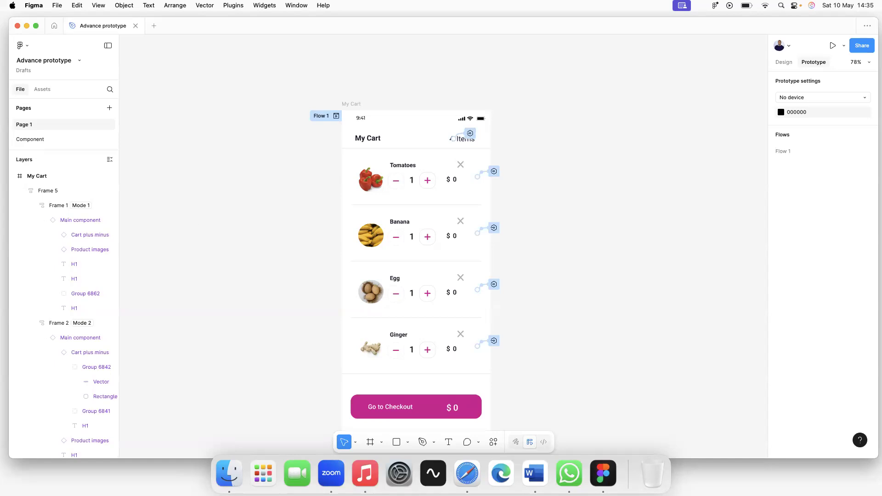
{"action": "left_click", "coordinate": [470, 161]}
{"action": "left_click", "coordinate": [533, 179]}
{"action": "scroll", "coordinate": [519, 177], "scroll_direction": "down", "scroll_amount": 3}
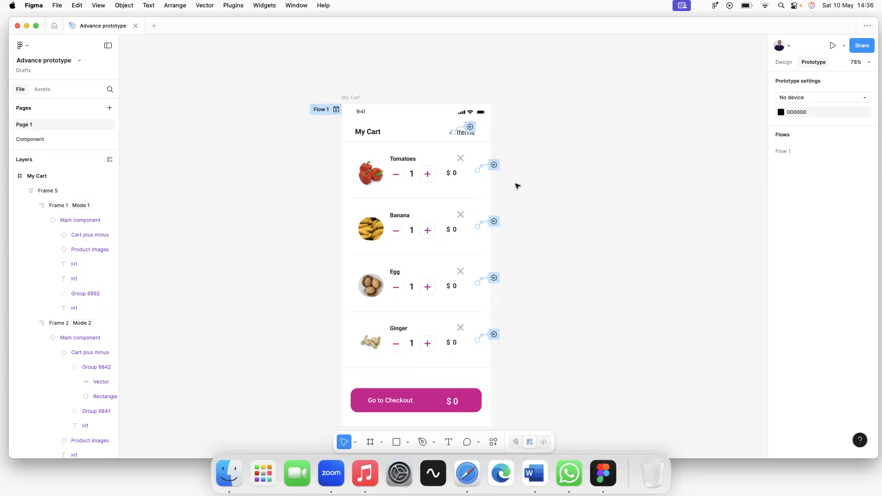
{"action": "scroll", "coordinate": [516, 186], "scroll_direction": "up", "scroll_amount": 1}
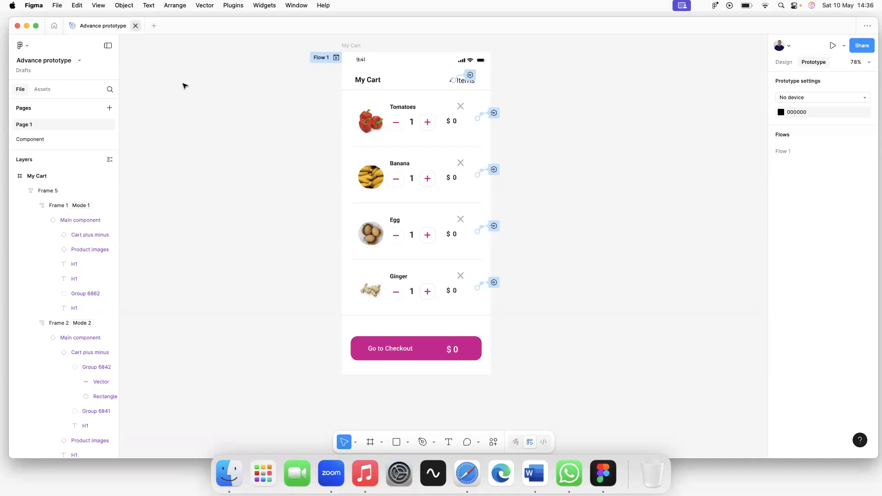
{"action": "left_click", "coordinate": [136, 26]}
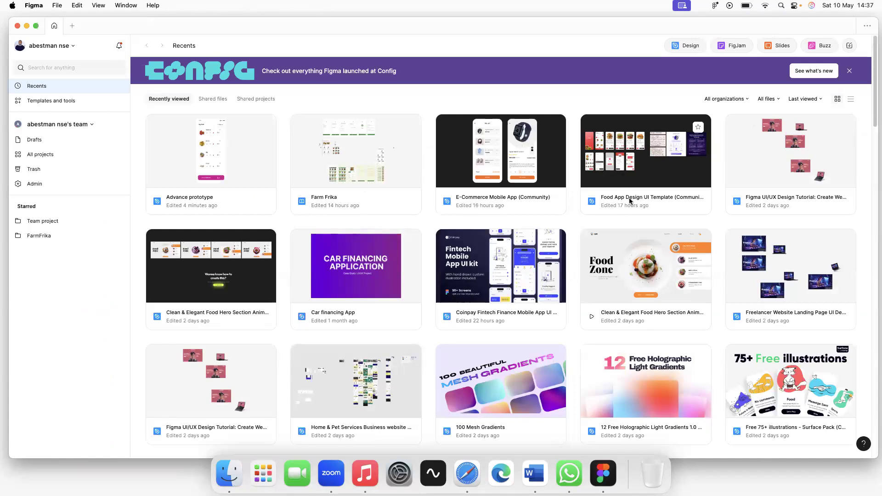
{"action": "double_click", "coordinate": [660, 257]}
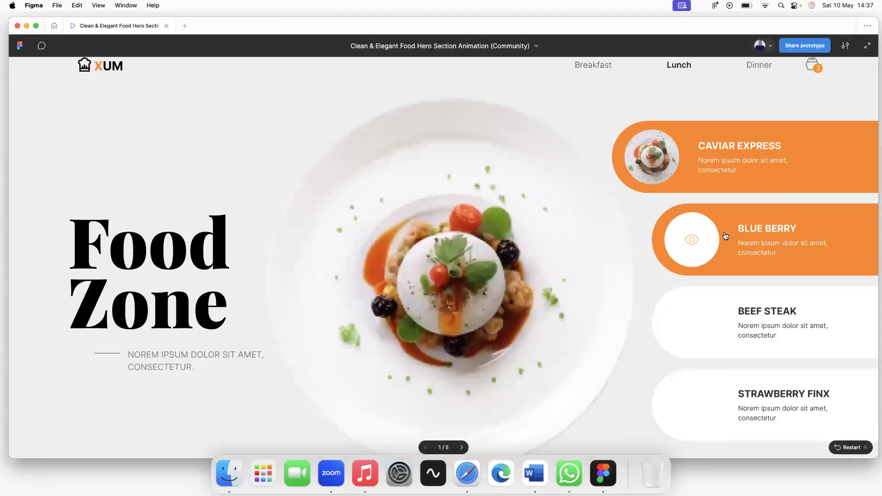
{"action": "left_click", "coordinate": [693, 236]}
{"action": "left_click", "coordinate": [701, 339]}
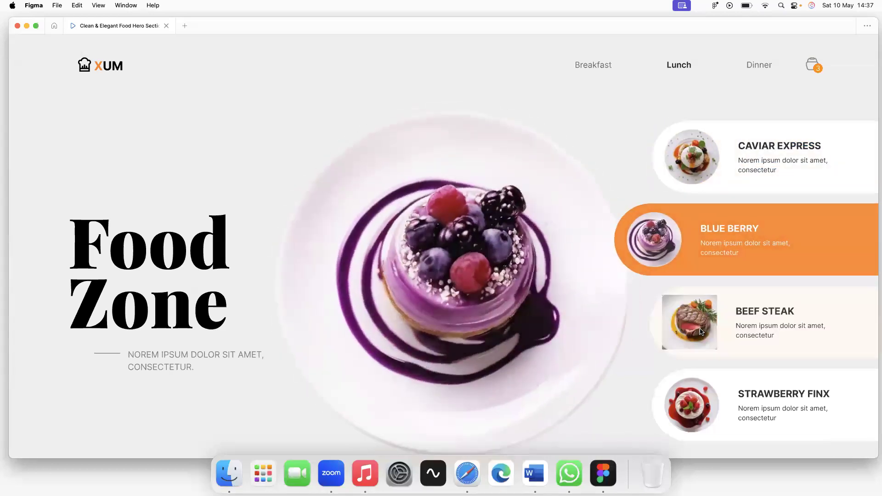
{"action": "left_click", "coordinate": [688, 404]}
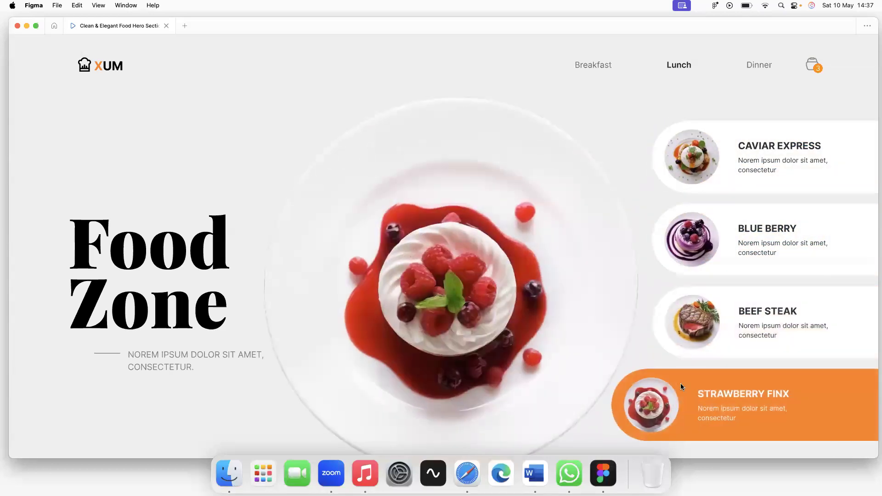
{"action": "left_click", "coordinate": [671, 159]}
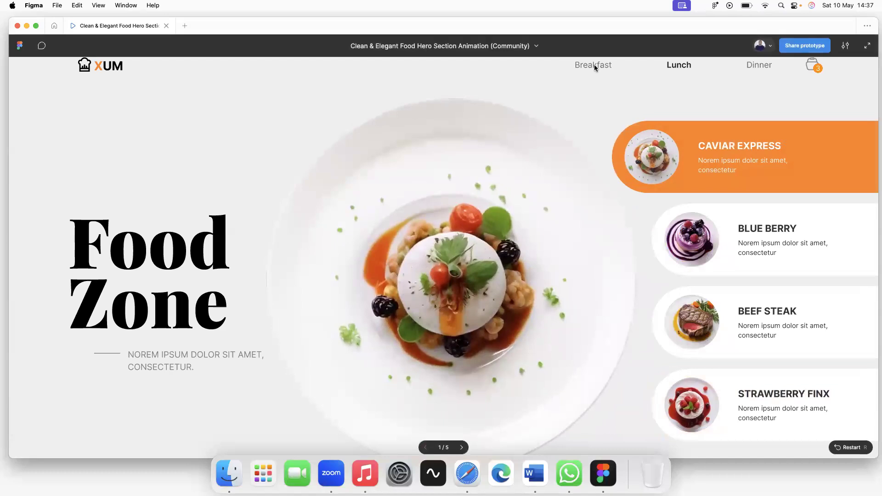
{"action": "left_click", "coordinate": [680, 248]}
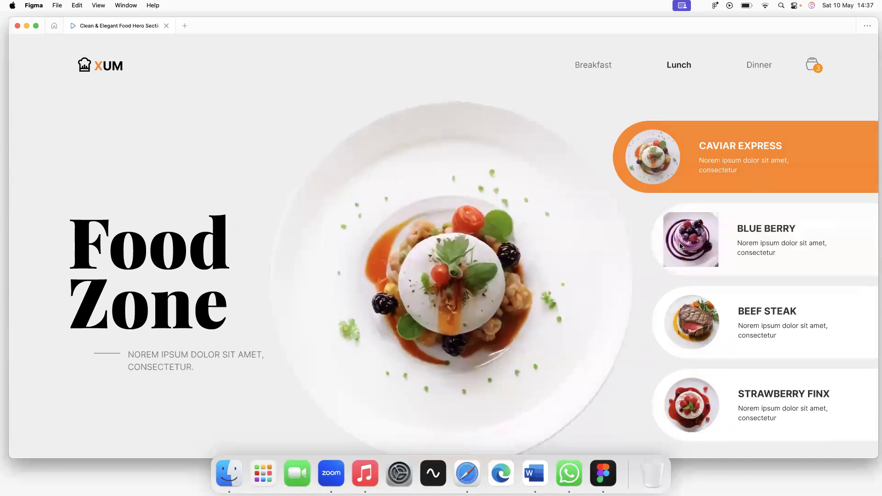
{"action": "left_click", "coordinate": [702, 328]}
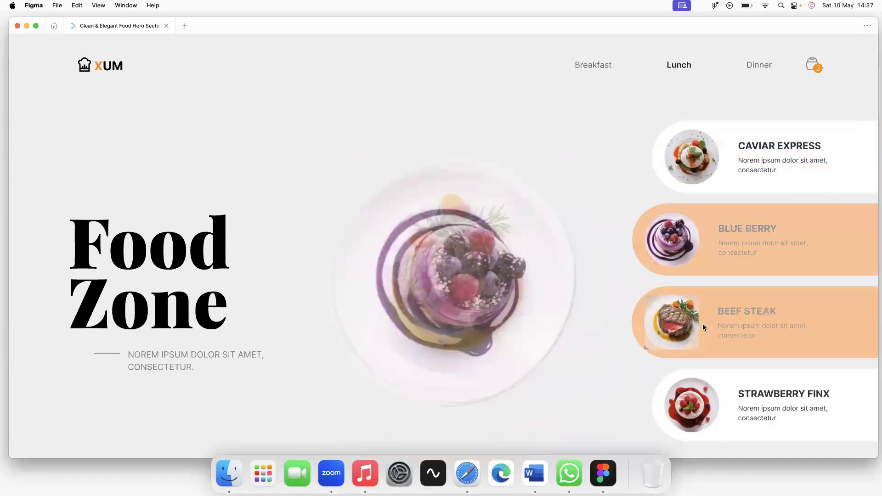
{"action": "left_click", "coordinate": [694, 403]}
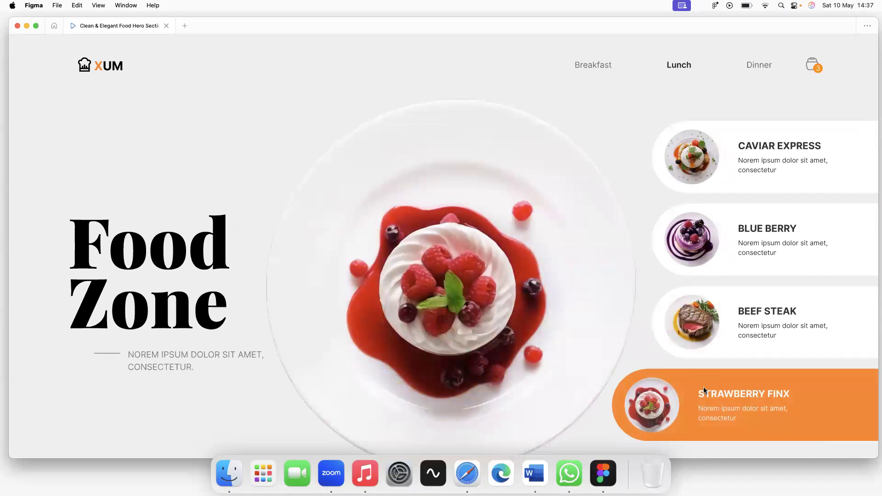
{"action": "mouse_move", "coordinate": [670, 254]}
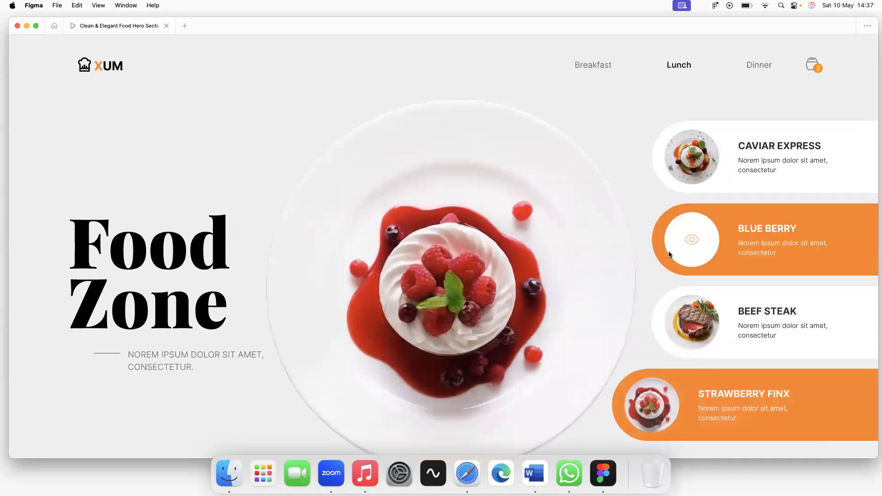
{"action": "left_click", "coordinate": [693, 239]}
{"action": "left_click", "coordinate": [694, 160]}
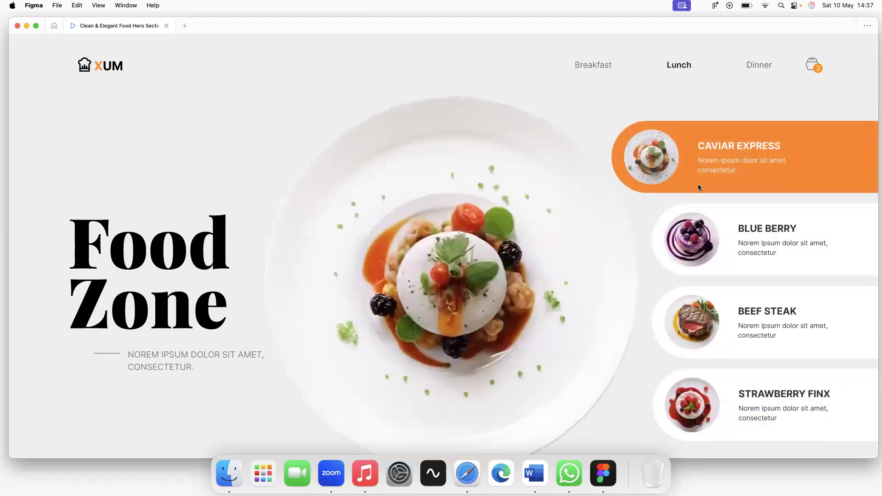
{"action": "left_click", "coordinate": [704, 253]}
{"action": "left_click", "coordinate": [702, 330]}
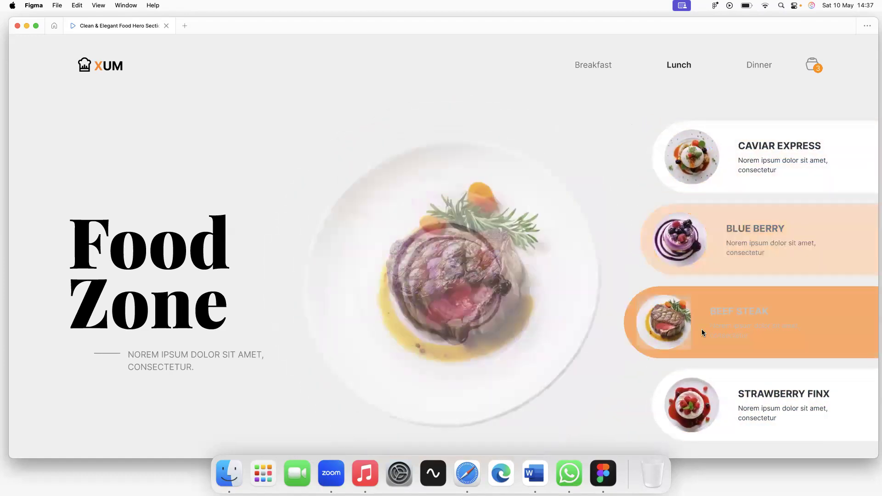
{"action": "left_click", "coordinate": [699, 401]}
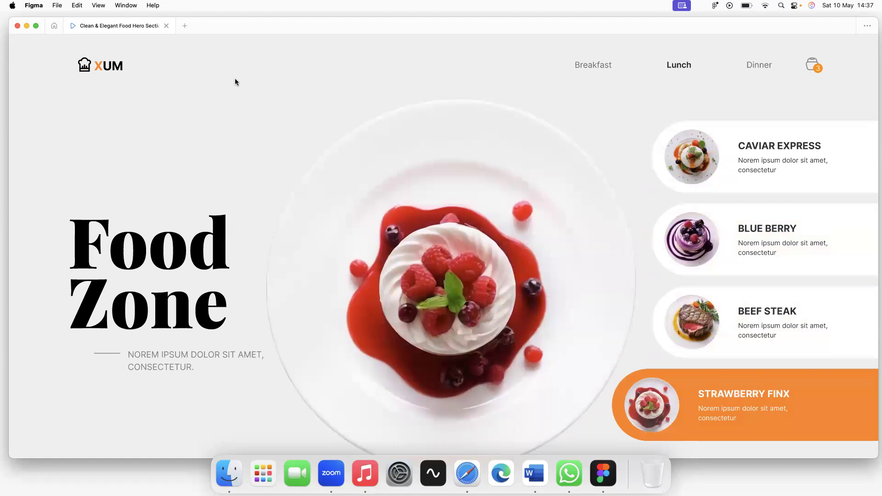
{"action": "left_click", "coordinate": [165, 25]}
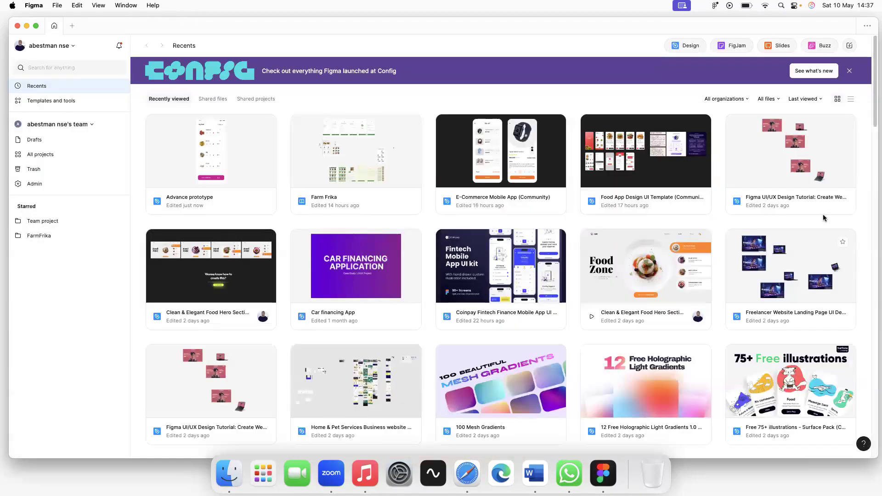
View the Coinpay Fintech Finance file's Light Theme page, then open the E-Commerce Mobile App file.
{"action": "left_click", "coordinate": [496, 271]}
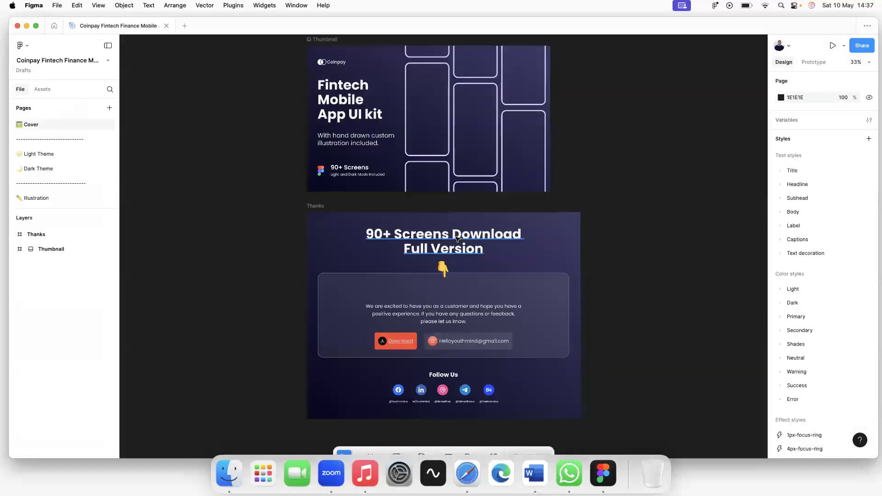
{"action": "left_click", "coordinate": [44, 156]}
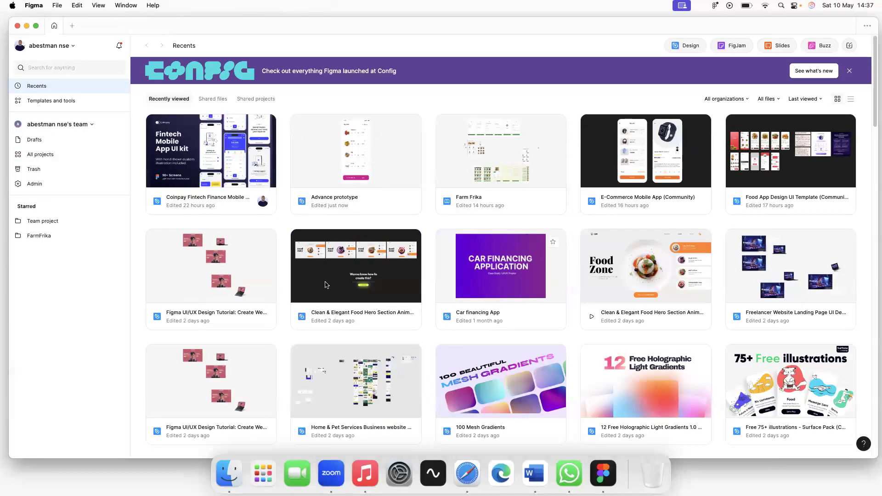
{"action": "left_click", "coordinate": [667, 151]}
{"action": "double_click", "coordinate": [667, 152]}
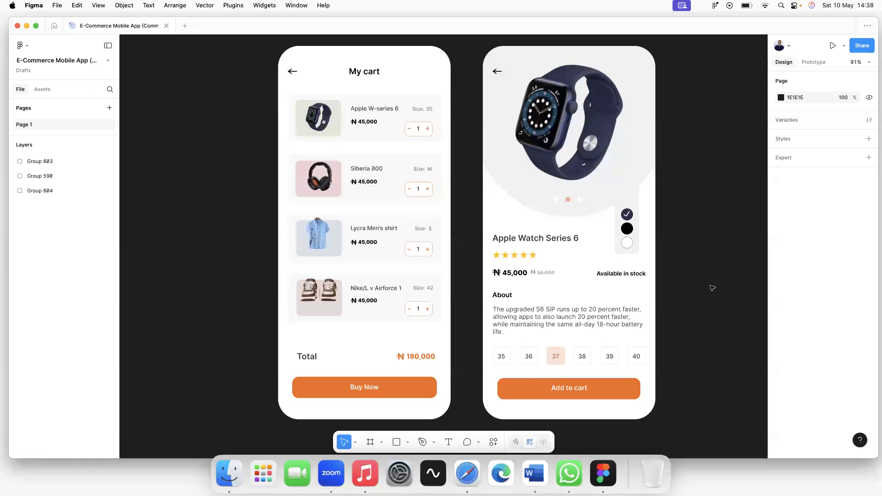
Delete the Apple Watch Series 6 product screen and select the My cart screen.
{"action": "left_click", "coordinate": [550, 119]}
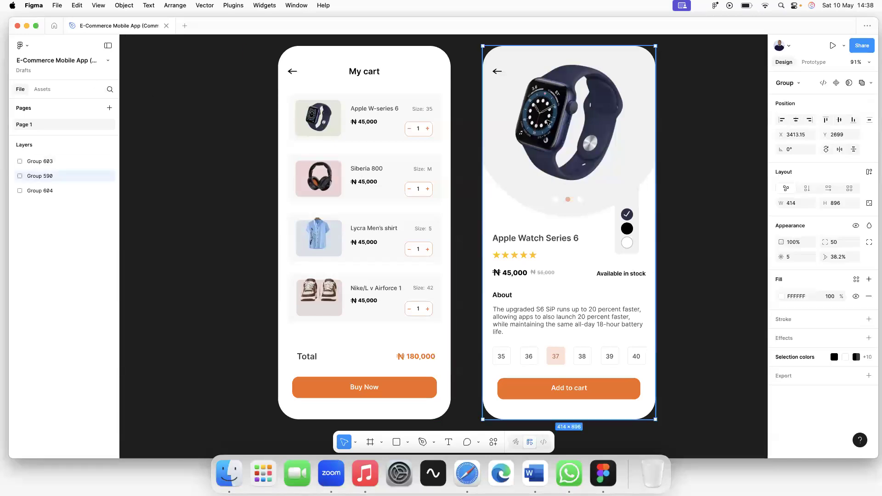
{"action": "key", "text": "Delete"}
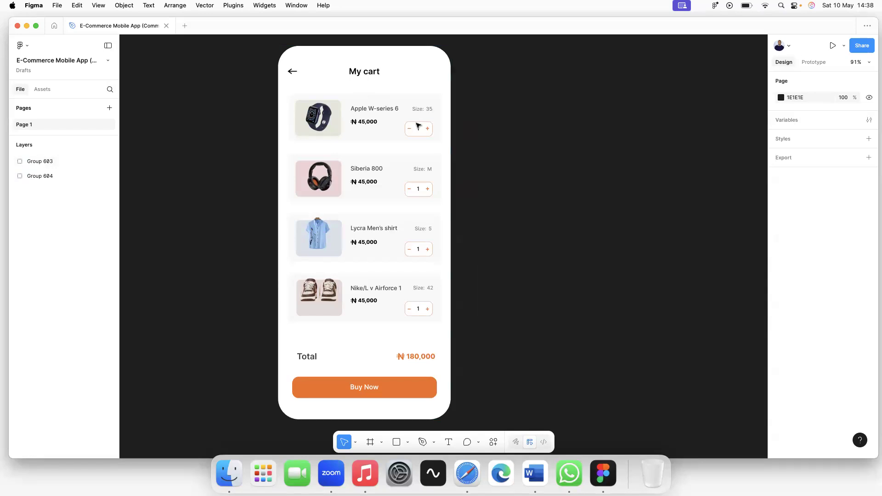
{"action": "left_click", "coordinate": [385, 90]}
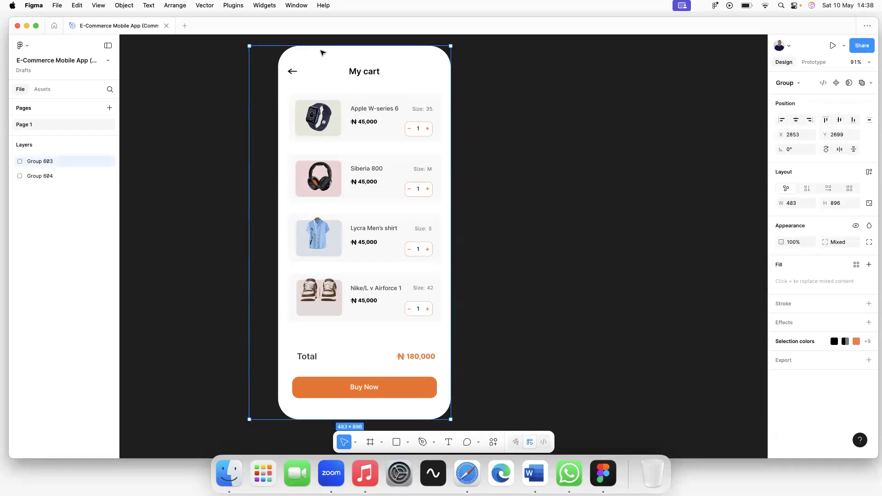
Copy the share link for the cart group (Group 603) and close the sharing dialog.
{"action": "left_click", "coordinate": [863, 46]}
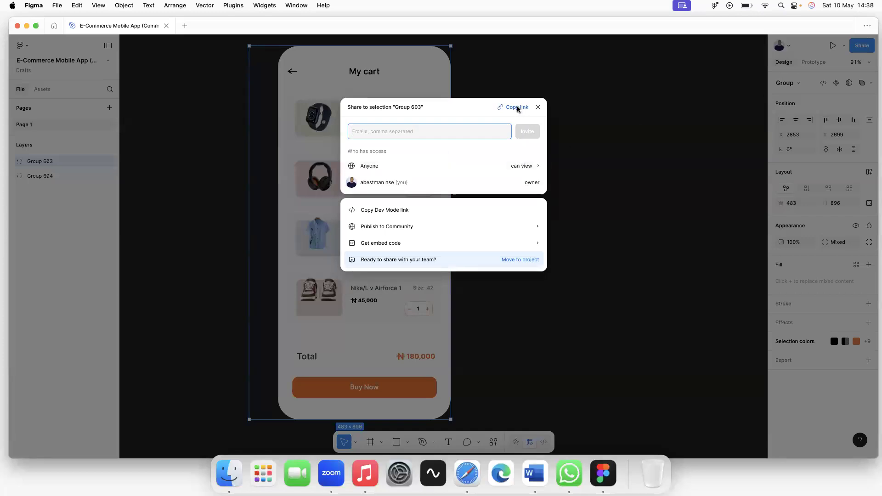
{"action": "left_click", "coordinate": [516, 108]}
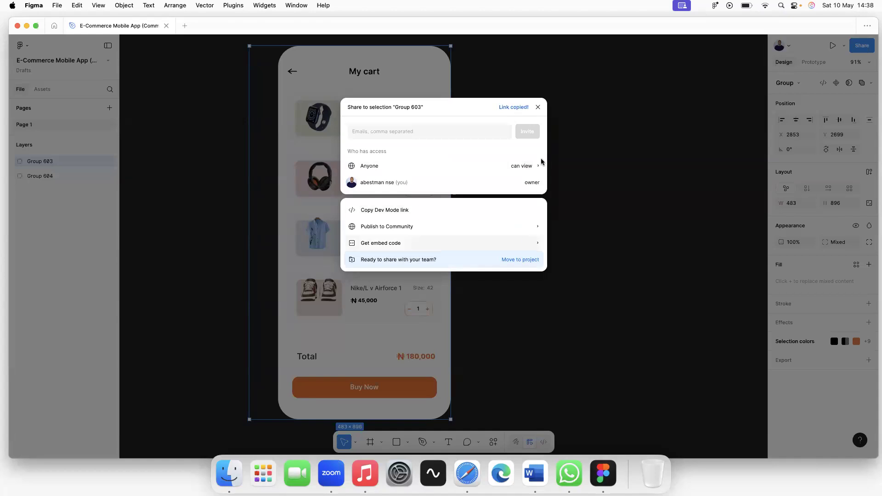
{"action": "left_click", "coordinate": [540, 107]}
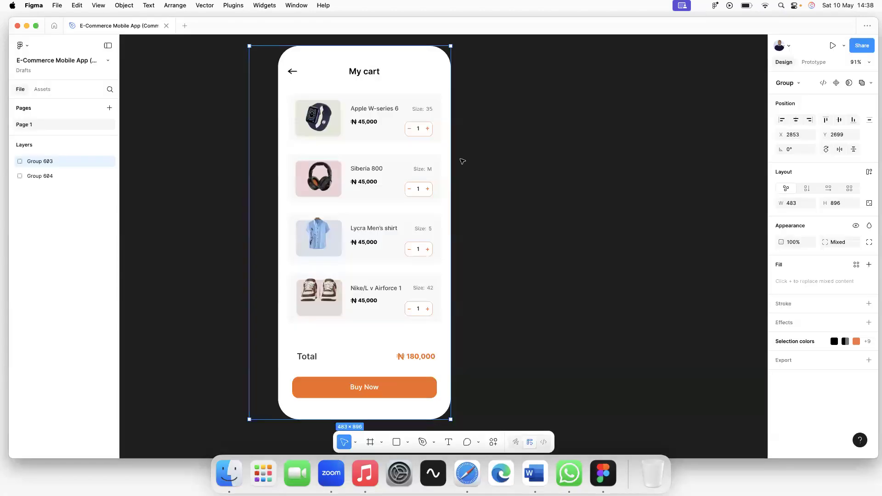
{"action": "left_click", "coordinate": [586, 188]}
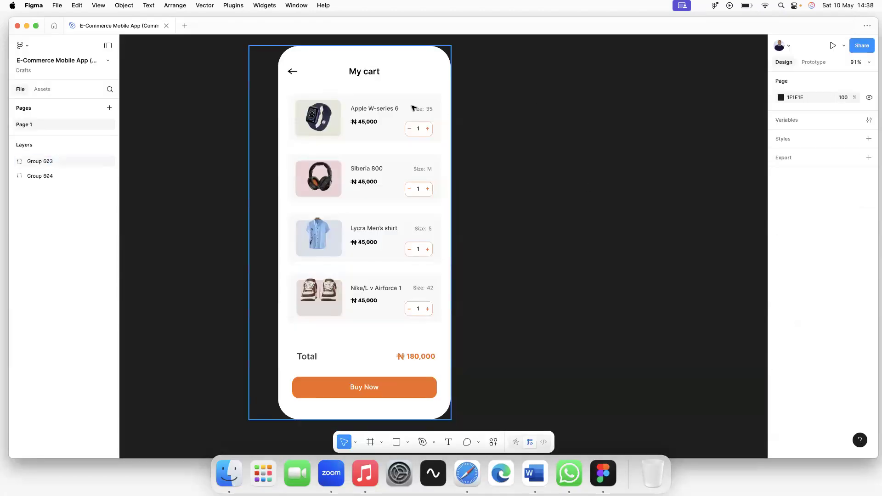
Widen the cart group from its left and right edges to about 482.
{"action": "left_click", "coordinate": [356, 84]}
{"action": "mouse_move", "coordinate": [253, 107]}
{"action": "left_mouse_down"}
{"action": "mouse_move", "coordinate": [262, 109]}
{"action": "mouse_move", "coordinate": [241, 108]}
{"action": "mouse_move", "coordinate": [253, 110]}
{"action": "left_mouse_up"}
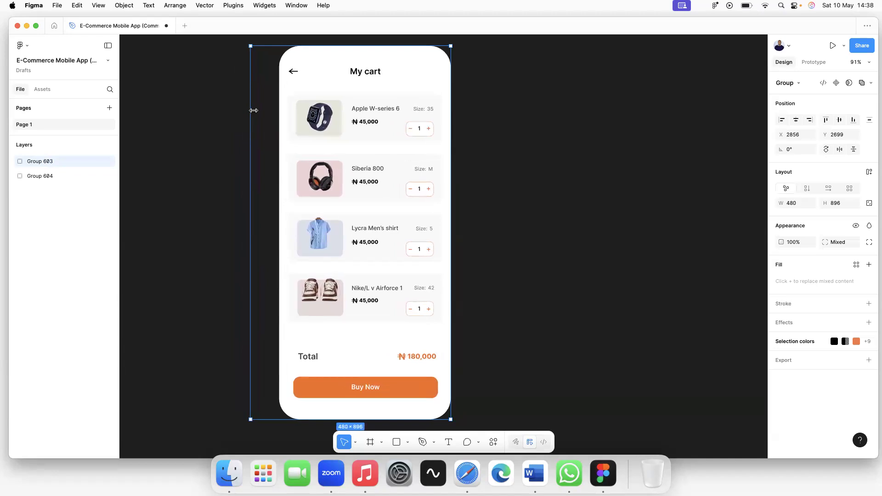
{"action": "double_click", "coordinate": [289, 105]}
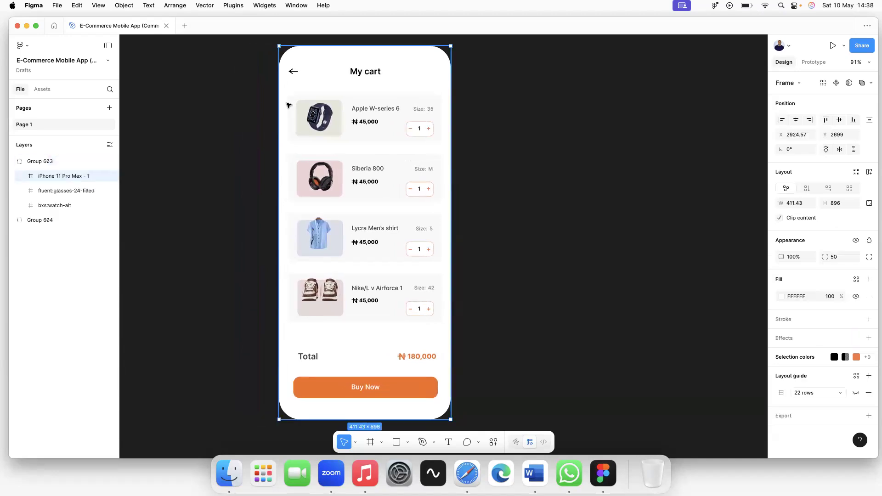
{"action": "left_click", "coordinate": [454, 140]}
{"action": "left_click", "coordinate": [292, 69]}
{"action": "mouse_move", "coordinate": [451, 120]}
{"action": "left_mouse_down"}
{"action": "mouse_move", "coordinate": [466, 122]}
{"action": "mouse_move", "coordinate": [452, 125]}
{"action": "left_mouse_up"}
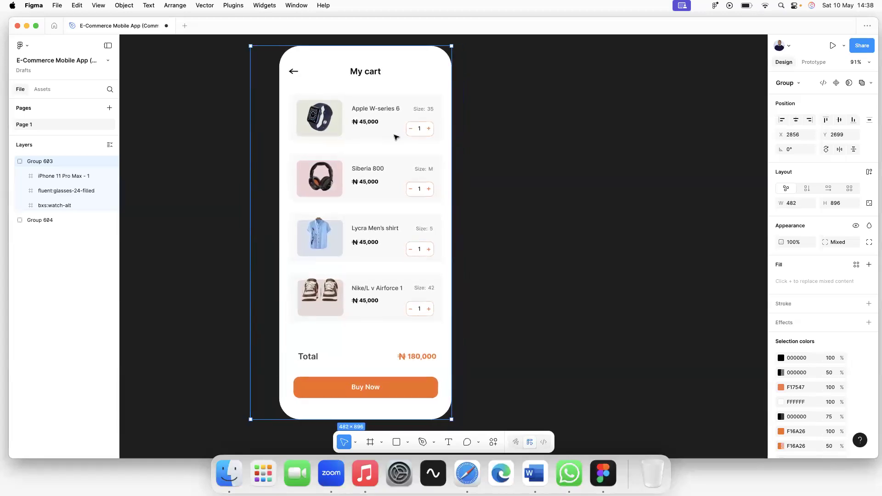
{"action": "key", "text": "Escape"}
{"action": "left_click", "coordinate": [302, 87]}
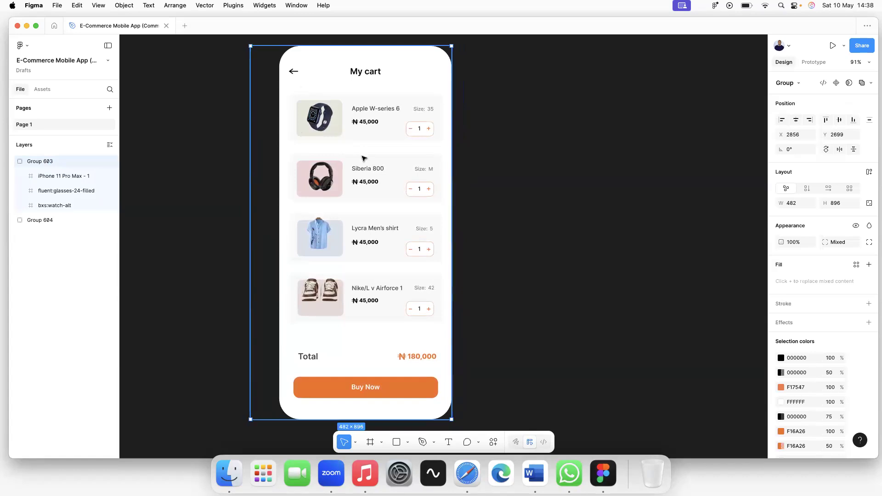
Adjust the top edge of the product image column inside the cart group's phone frame.
{"action": "scroll", "coordinate": [316, 185], "scroll_direction": "down", "scroll_amount": 2}
{"action": "double_click", "coordinate": [317, 184]}
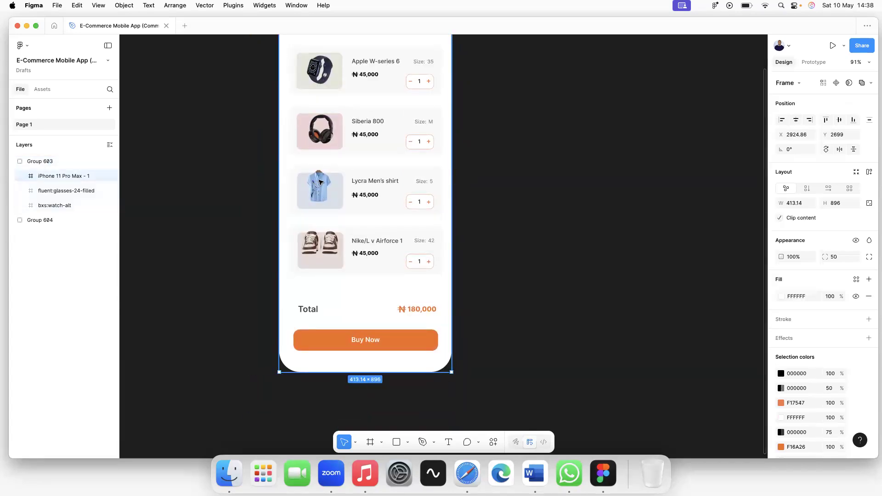
{"action": "left_click", "coordinate": [321, 182]}
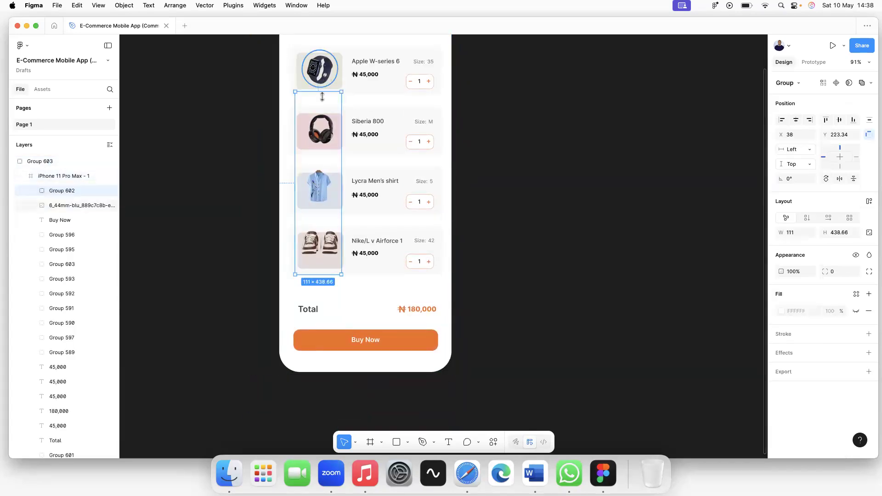
{"action": "left_click_drag", "start_coordinate": [320, 91], "coordinate": [320, 65]}
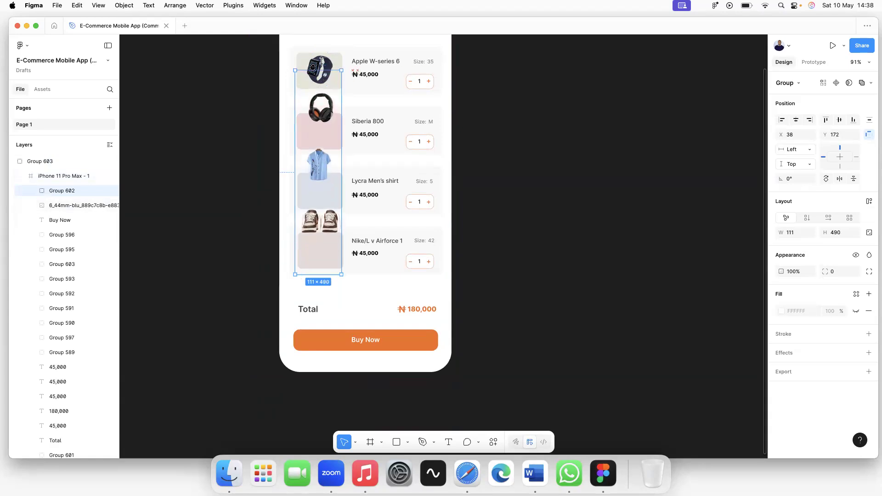
{"action": "left_click_drag", "start_coordinate": [320, 109], "coordinate": [318, 99]}
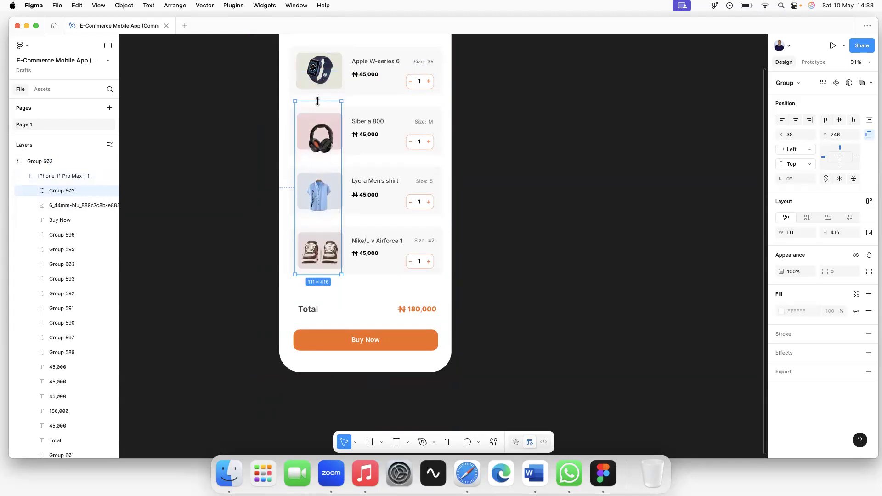
{"action": "left_click", "coordinate": [589, 154]}
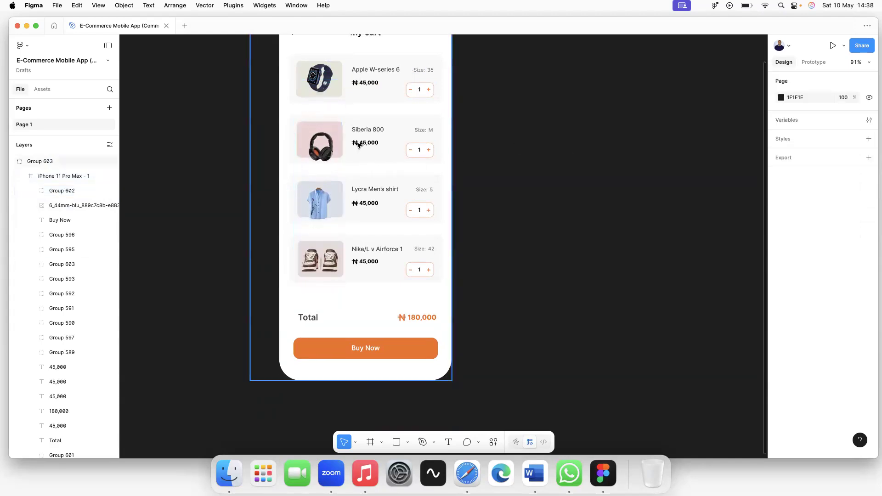
Inspect the 180,000 total amount text in the cart group.
{"action": "scroll", "coordinate": [357, 144], "scroll_direction": "up", "scroll_amount": 3}
{"action": "scroll", "coordinate": [342, 214], "scroll_direction": "down", "scroll_amount": 2}
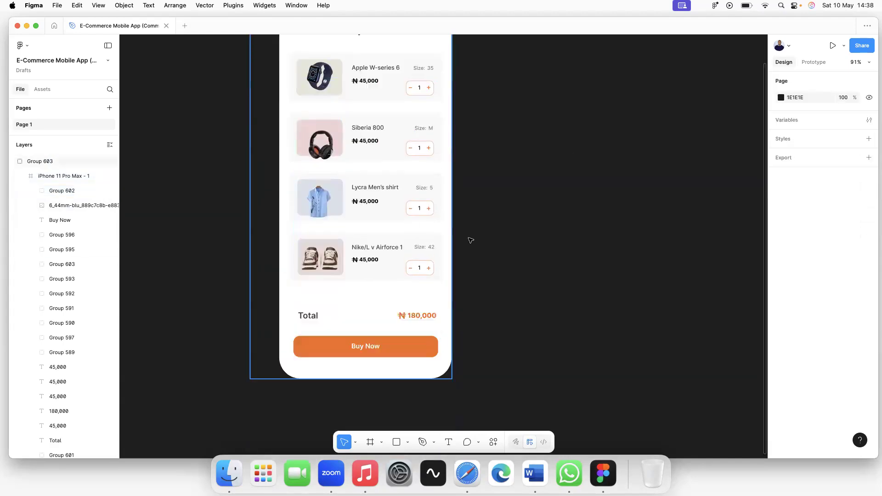
{"action": "scroll", "coordinate": [375, 146], "scroll_direction": "up", "scroll_amount": 3}
{"action": "scroll", "coordinate": [388, 166], "scroll_direction": "down", "scroll_amount": 1}
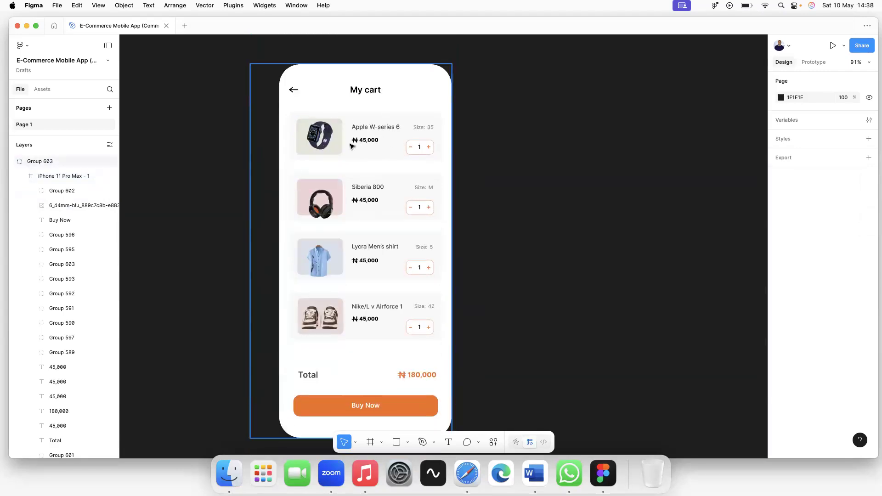
{"action": "scroll", "coordinate": [432, 201], "scroll_direction": "down", "scroll_amount": 4}
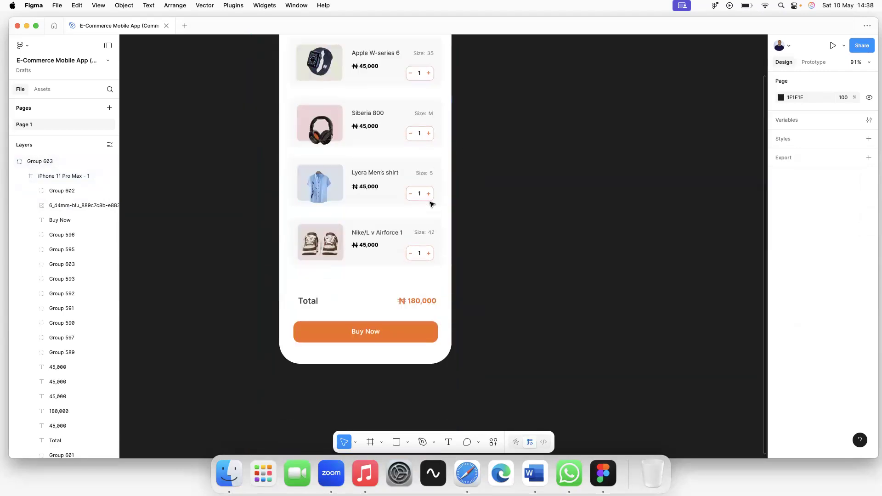
{"action": "left_click", "coordinate": [420, 309]}
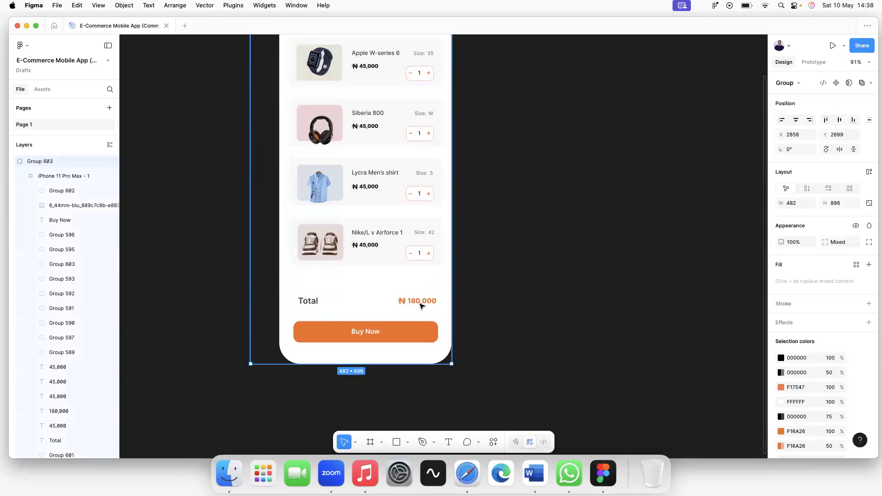
{"action": "double_click", "coordinate": [421, 304]}
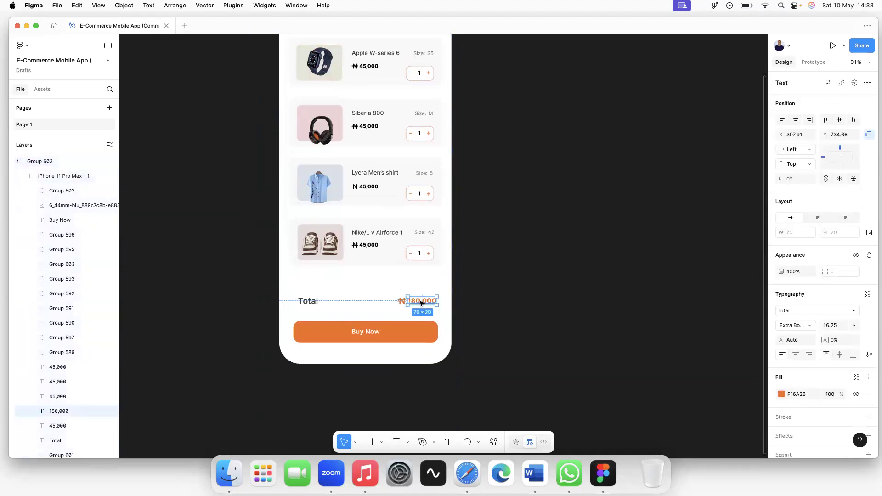
{"action": "left_click", "coordinate": [510, 284]}
{"action": "scroll", "coordinate": [427, 248], "scroll_direction": "up", "scroll_amount": 7}
{"action": "scroll", "coordinate": [434, 224], "scroll_direction": "down", "scroll_amount": 4}
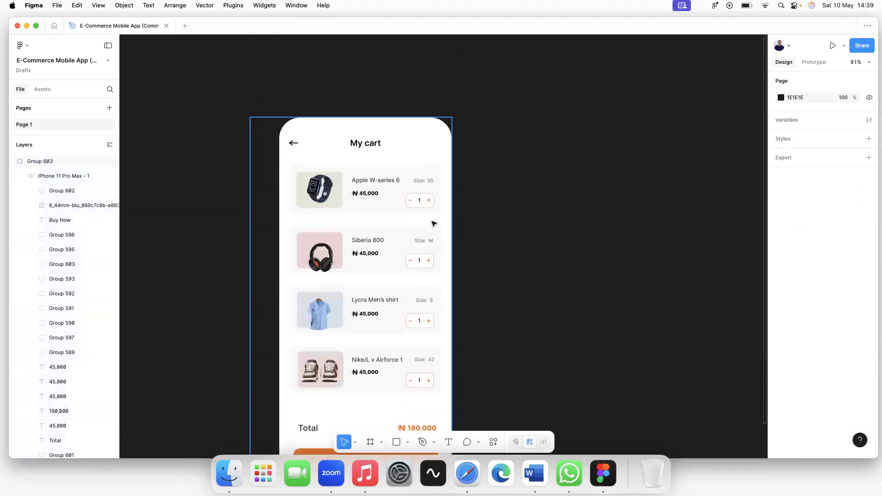
Inspect the quantity counters, including Siberia 800's, then close the E-Commerce Mobile App file.
{"action": "left_click", "coordinate": [434, 224]}
{"action": "scroll", "coordinate": [434, 224], "scroll_direction": "up", "scroll_amount": 10}
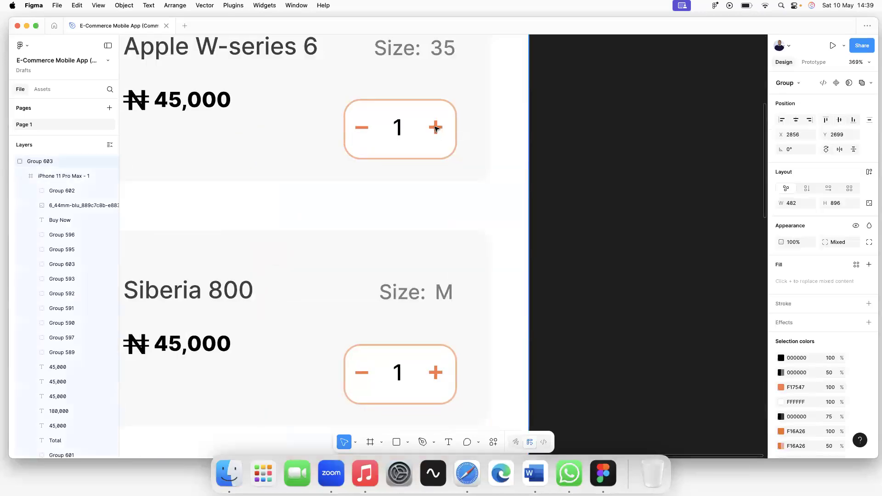
{"action": "double_click", "coordinate": [436, 128]}
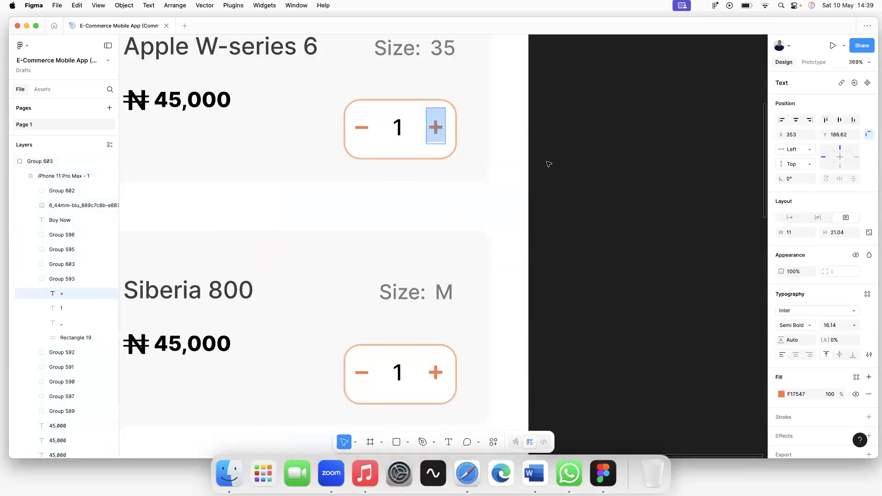
{"action": "left_click", "coordinate": [436, 372]}
{"action": "scroll", "coordinate": [436, 373], "scroll_direction": "down", "scroll_amount": 10}
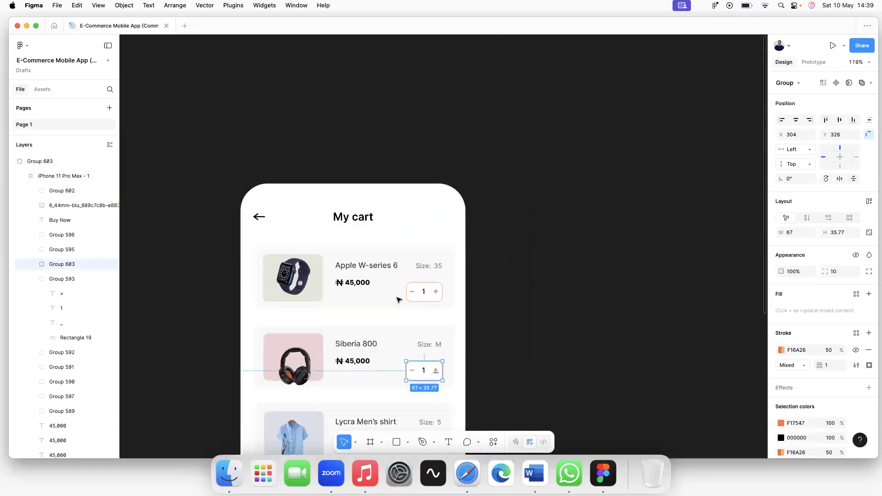
{"action": "scroll", "coordinate": [331, 203], "scroll_direction": "down", "scroll_amount": 3}
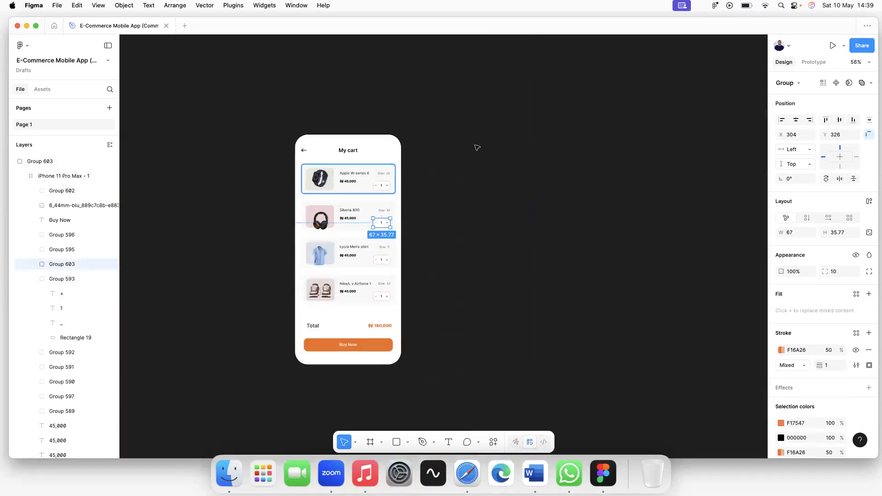
{"action": "left_click", "coordinate": [144, 376]}
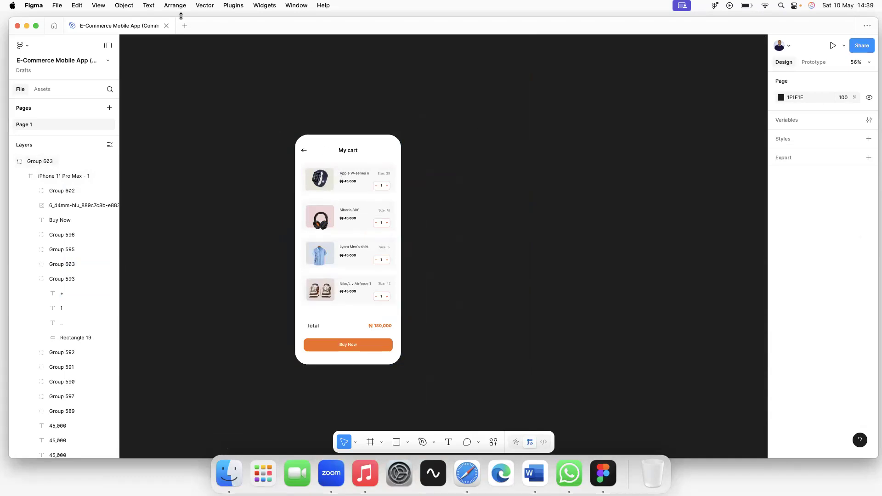
{"action": "left_click", "coordinate": [167, 26]}
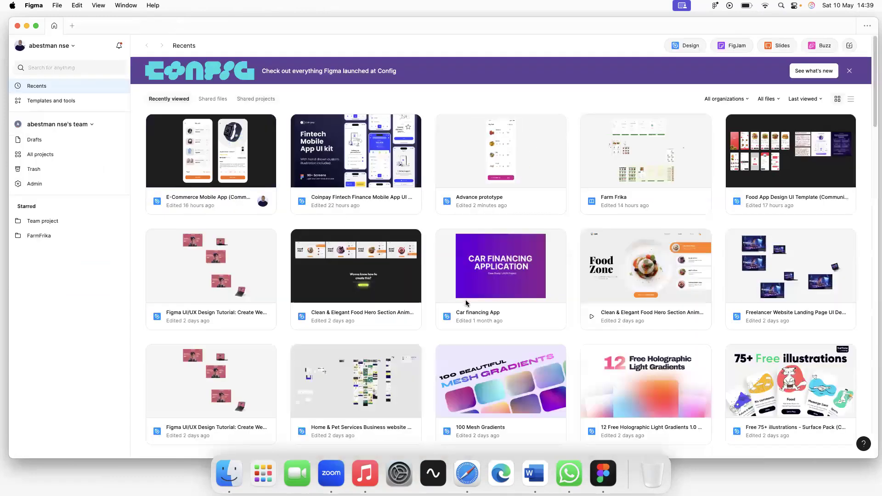